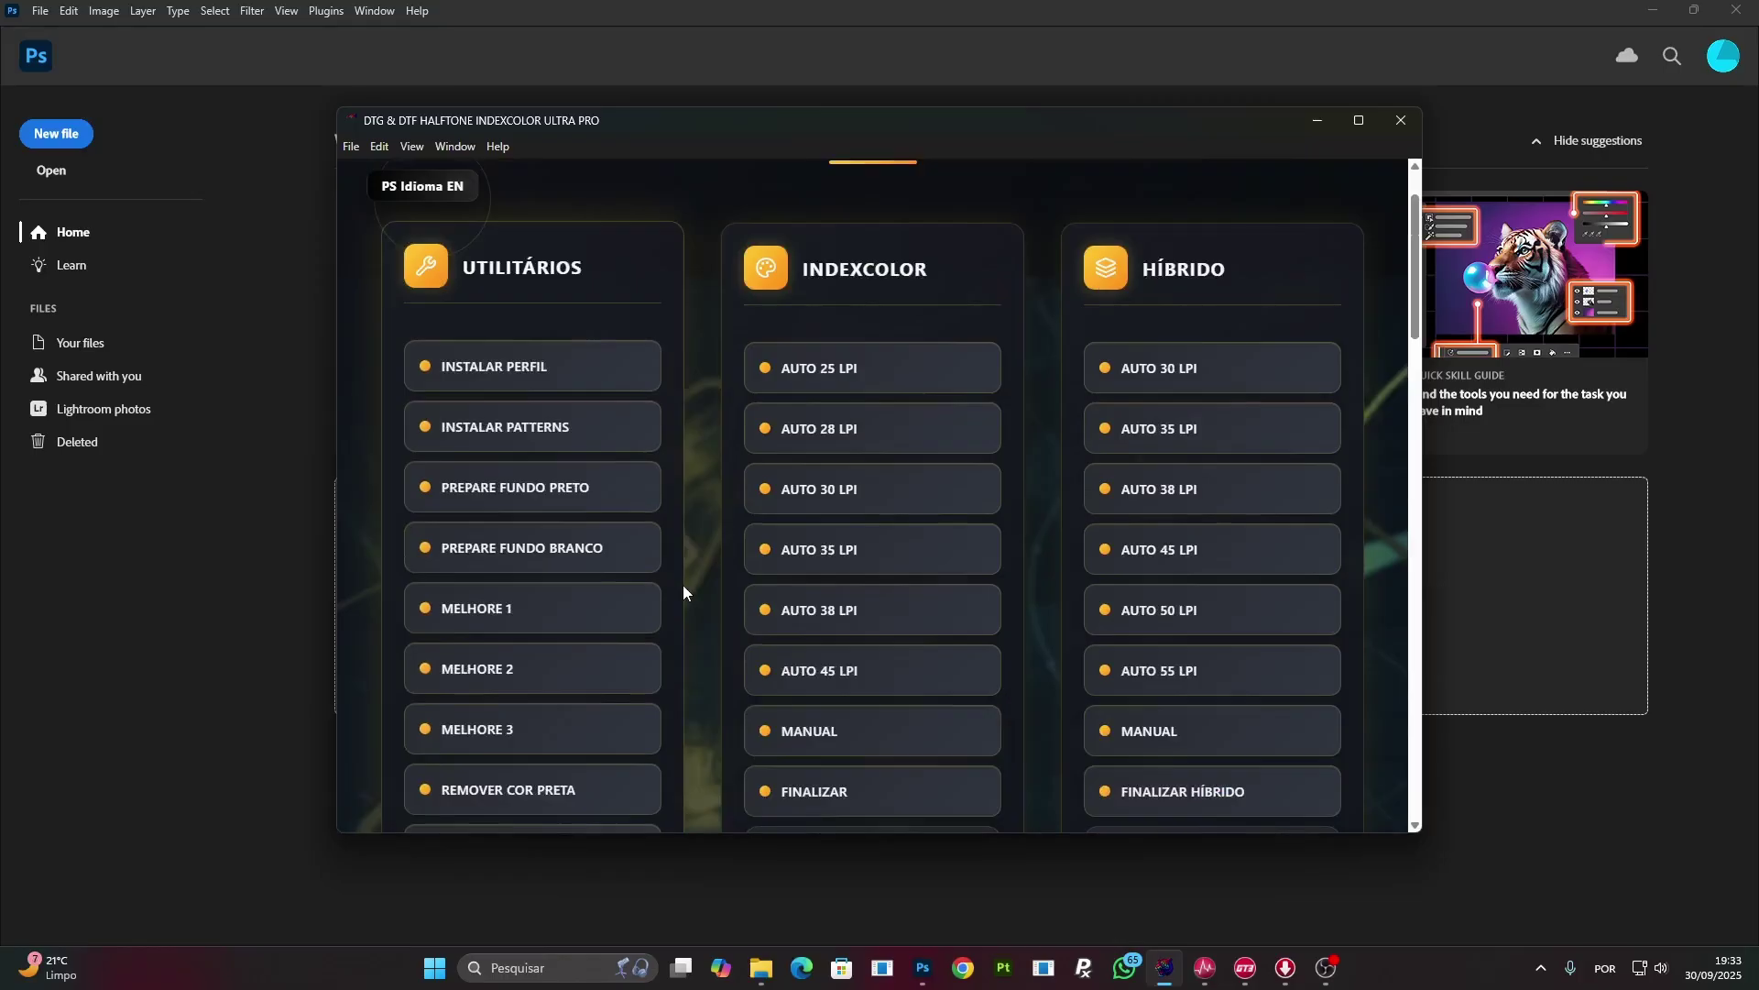
Put the halftone panel away and open Money Maker.png from the EXEMPLOS folder in Photoshop.
scroll(689, 514, "up", 1)
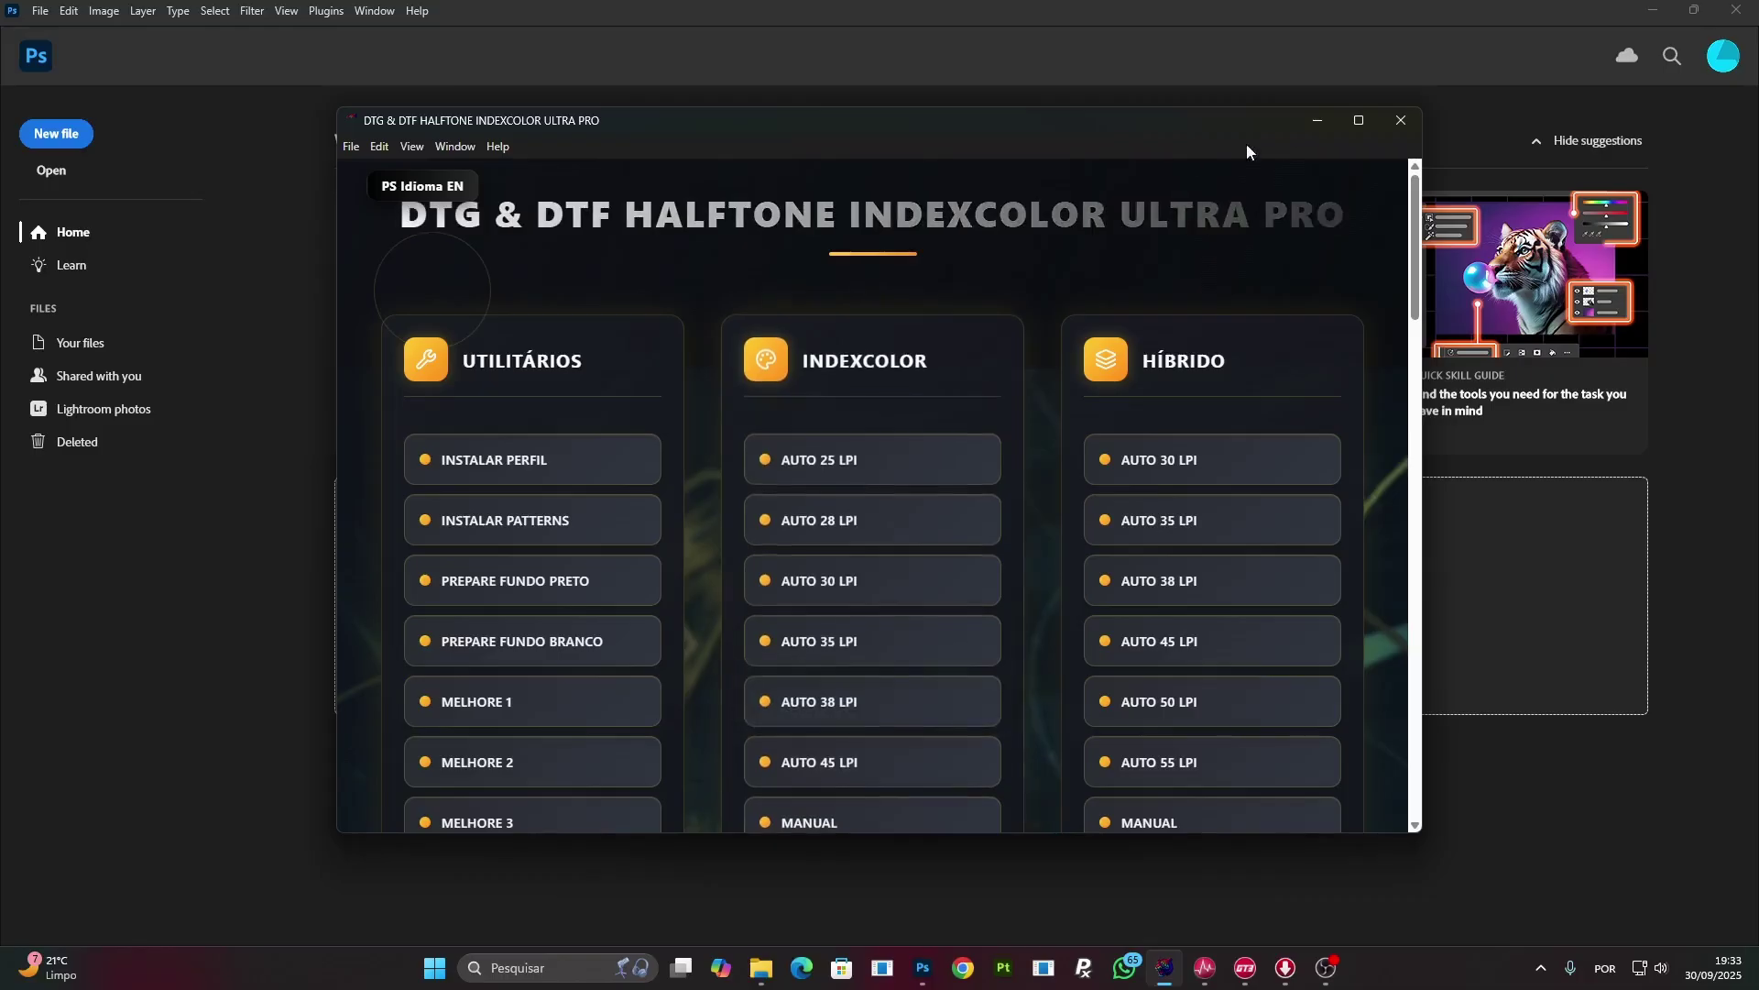
left_click(1320, 120)
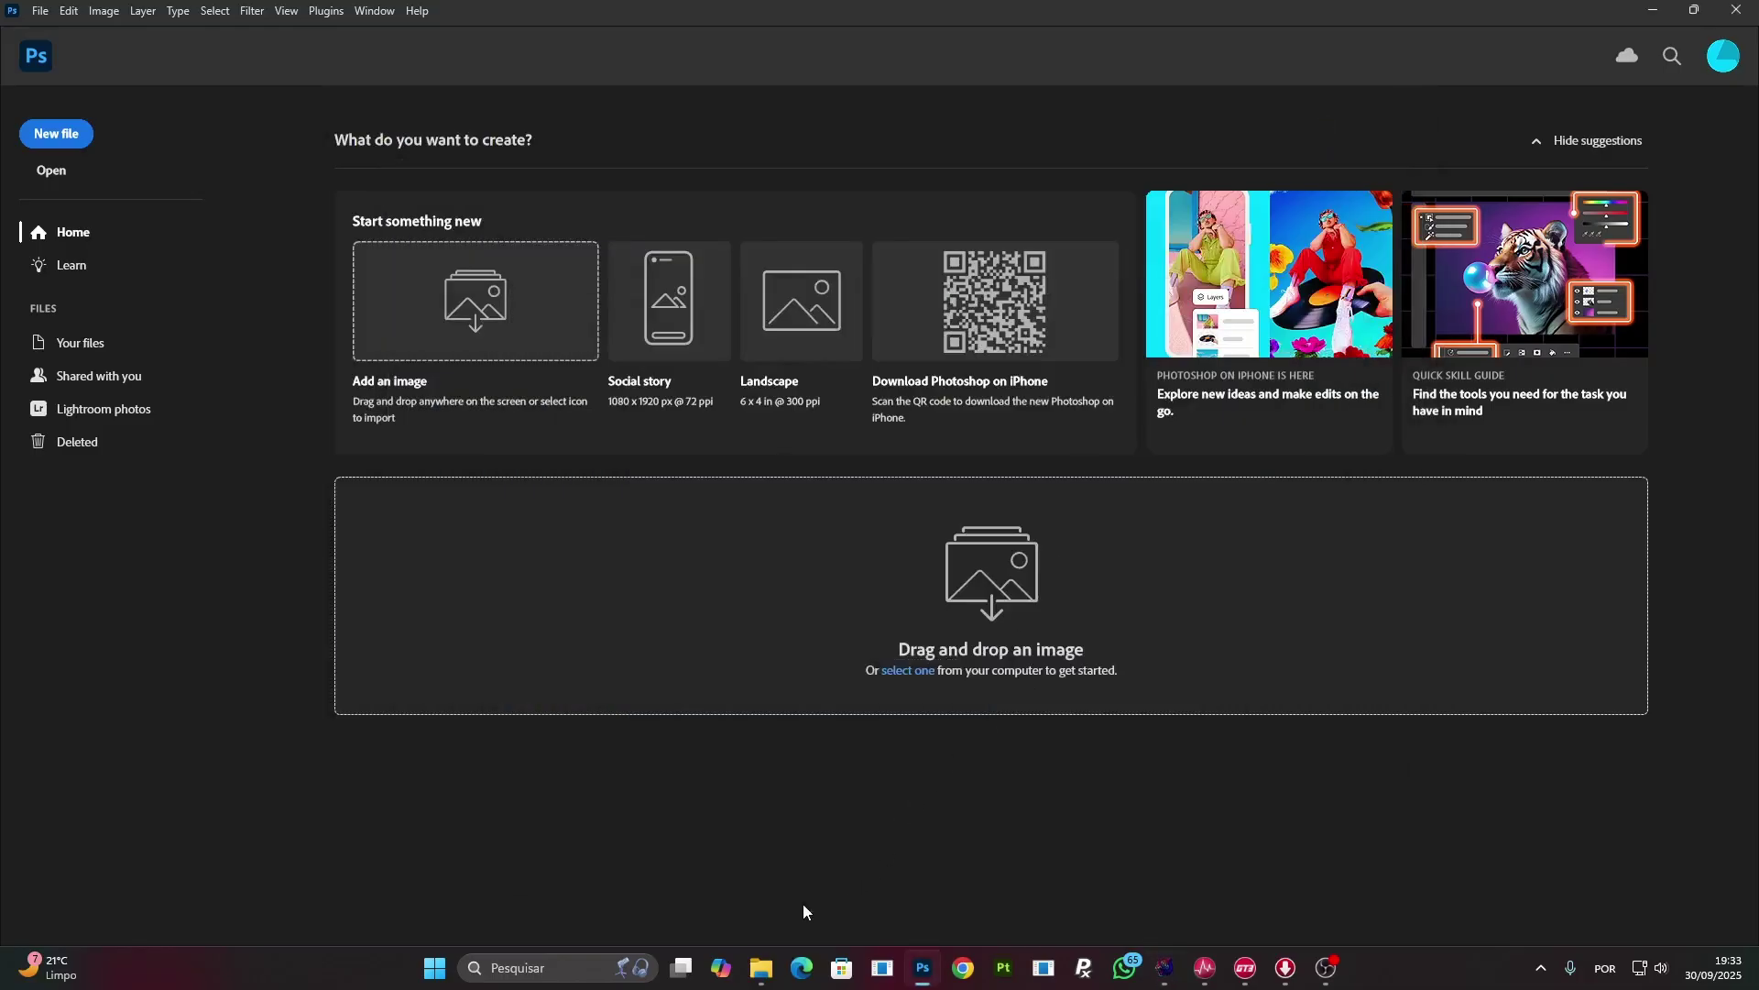
left_click(761, 968)
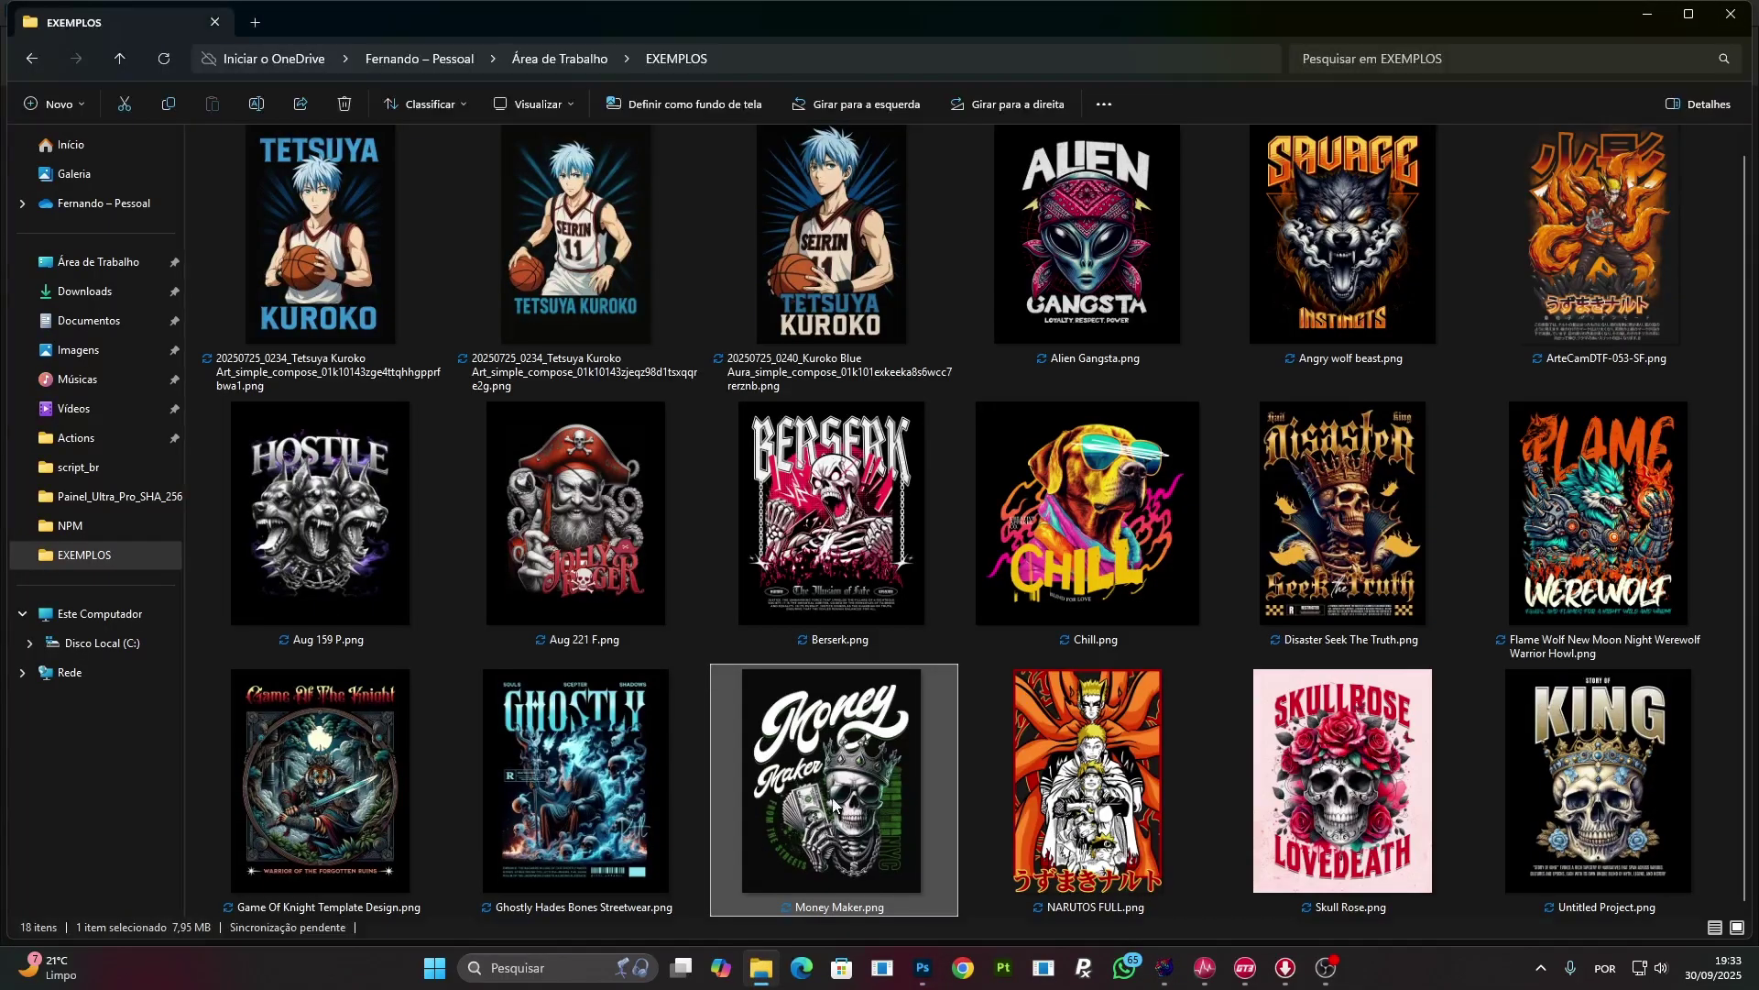
left_click_drag(833, 805, 928, 973)
left_click_drag(838, 669, 833, 656)
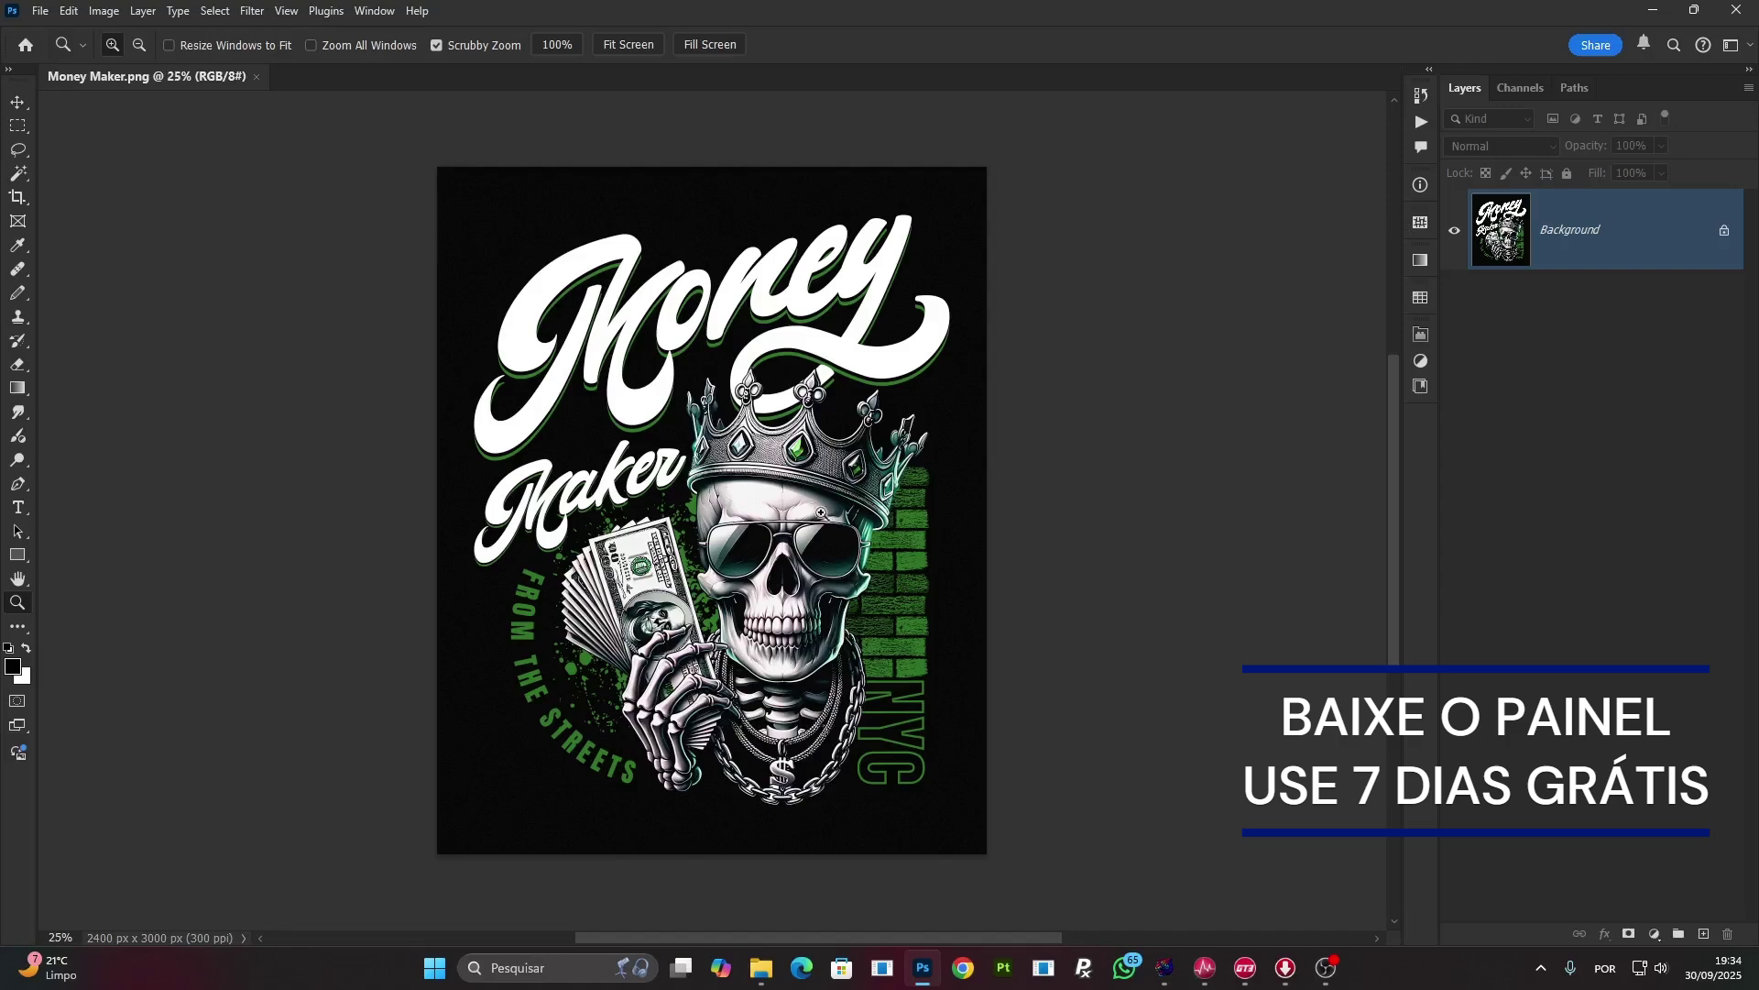
Inspect the skull artwork up close, then unlock its Background layer.
left_click_drag(752, 562, 994, 490)
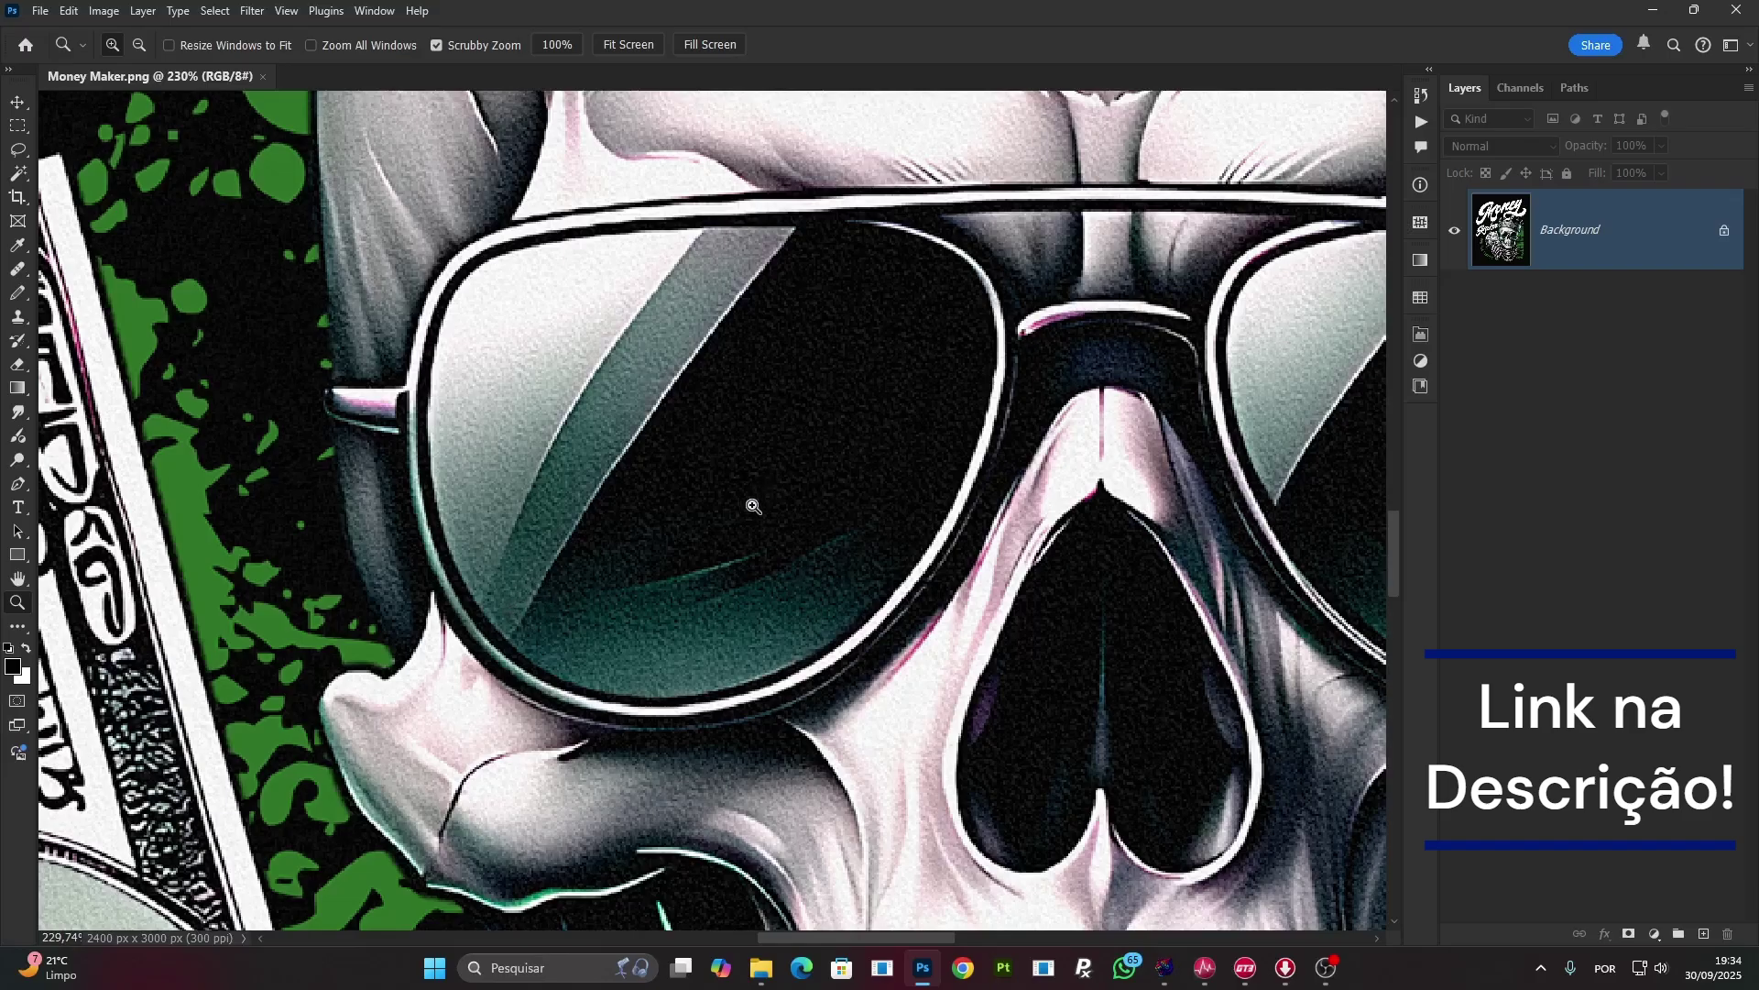
scroll(757, 501, "down", 6)
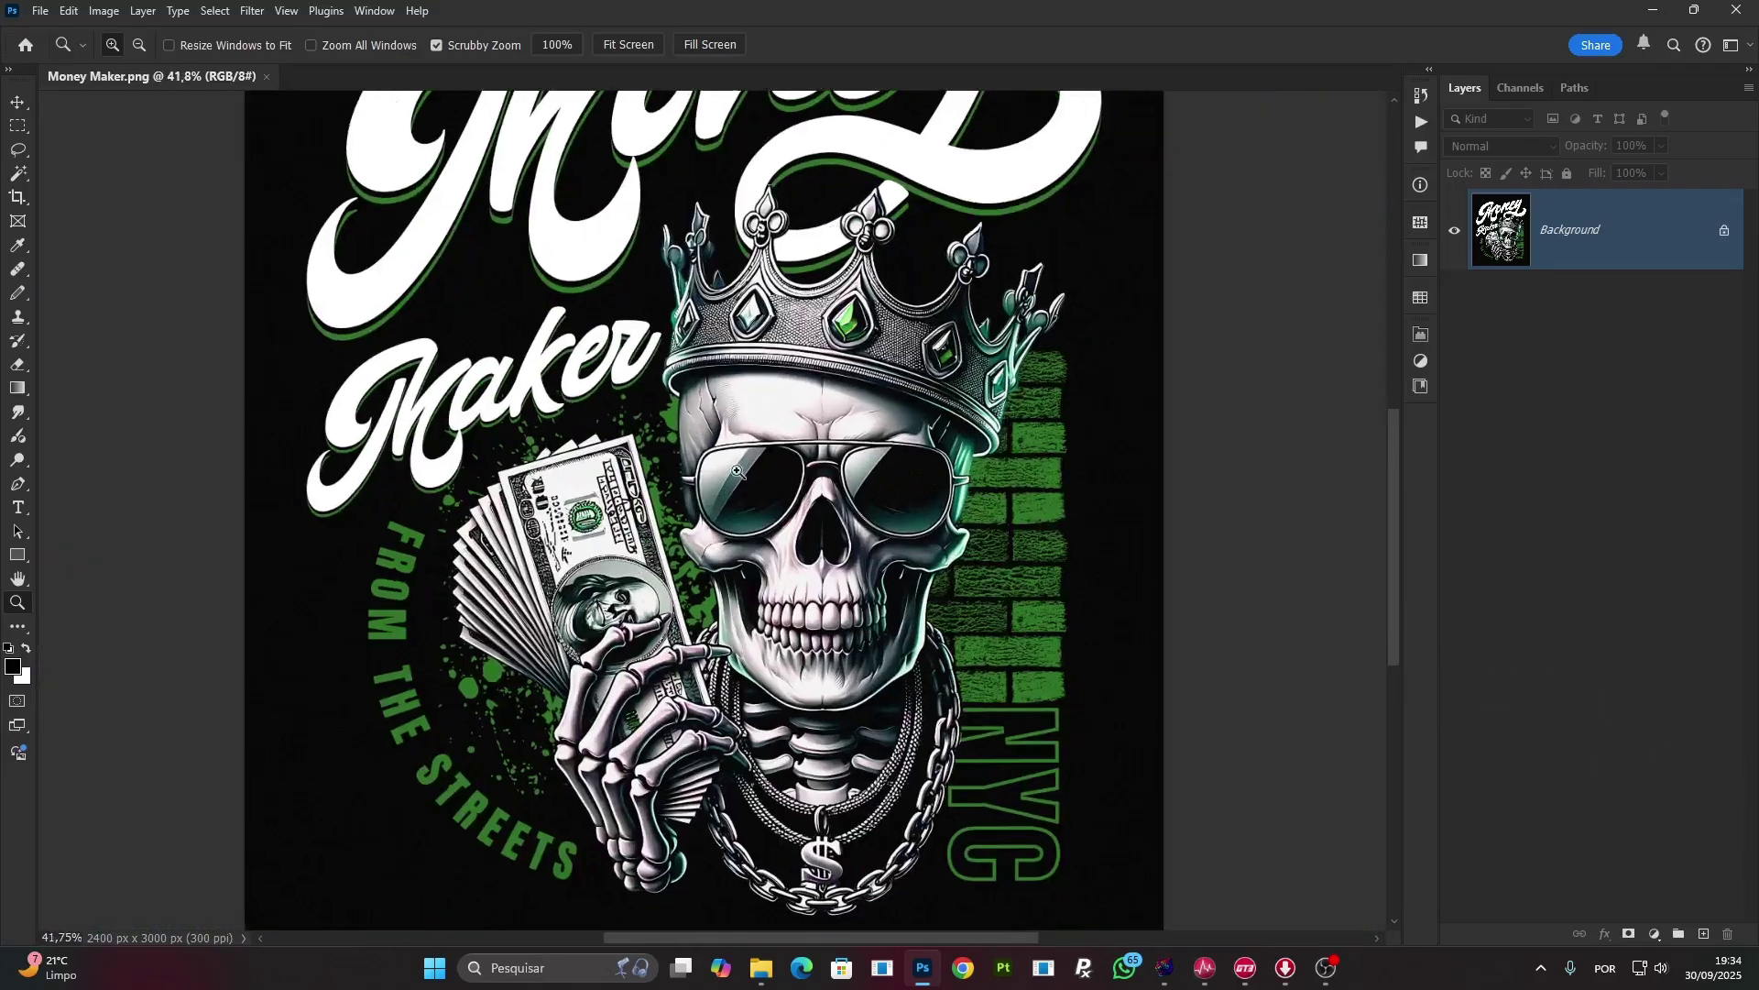
left_click_drag(763, 476, 302, 359)
left_click_drag(988, 572, 987, 630)
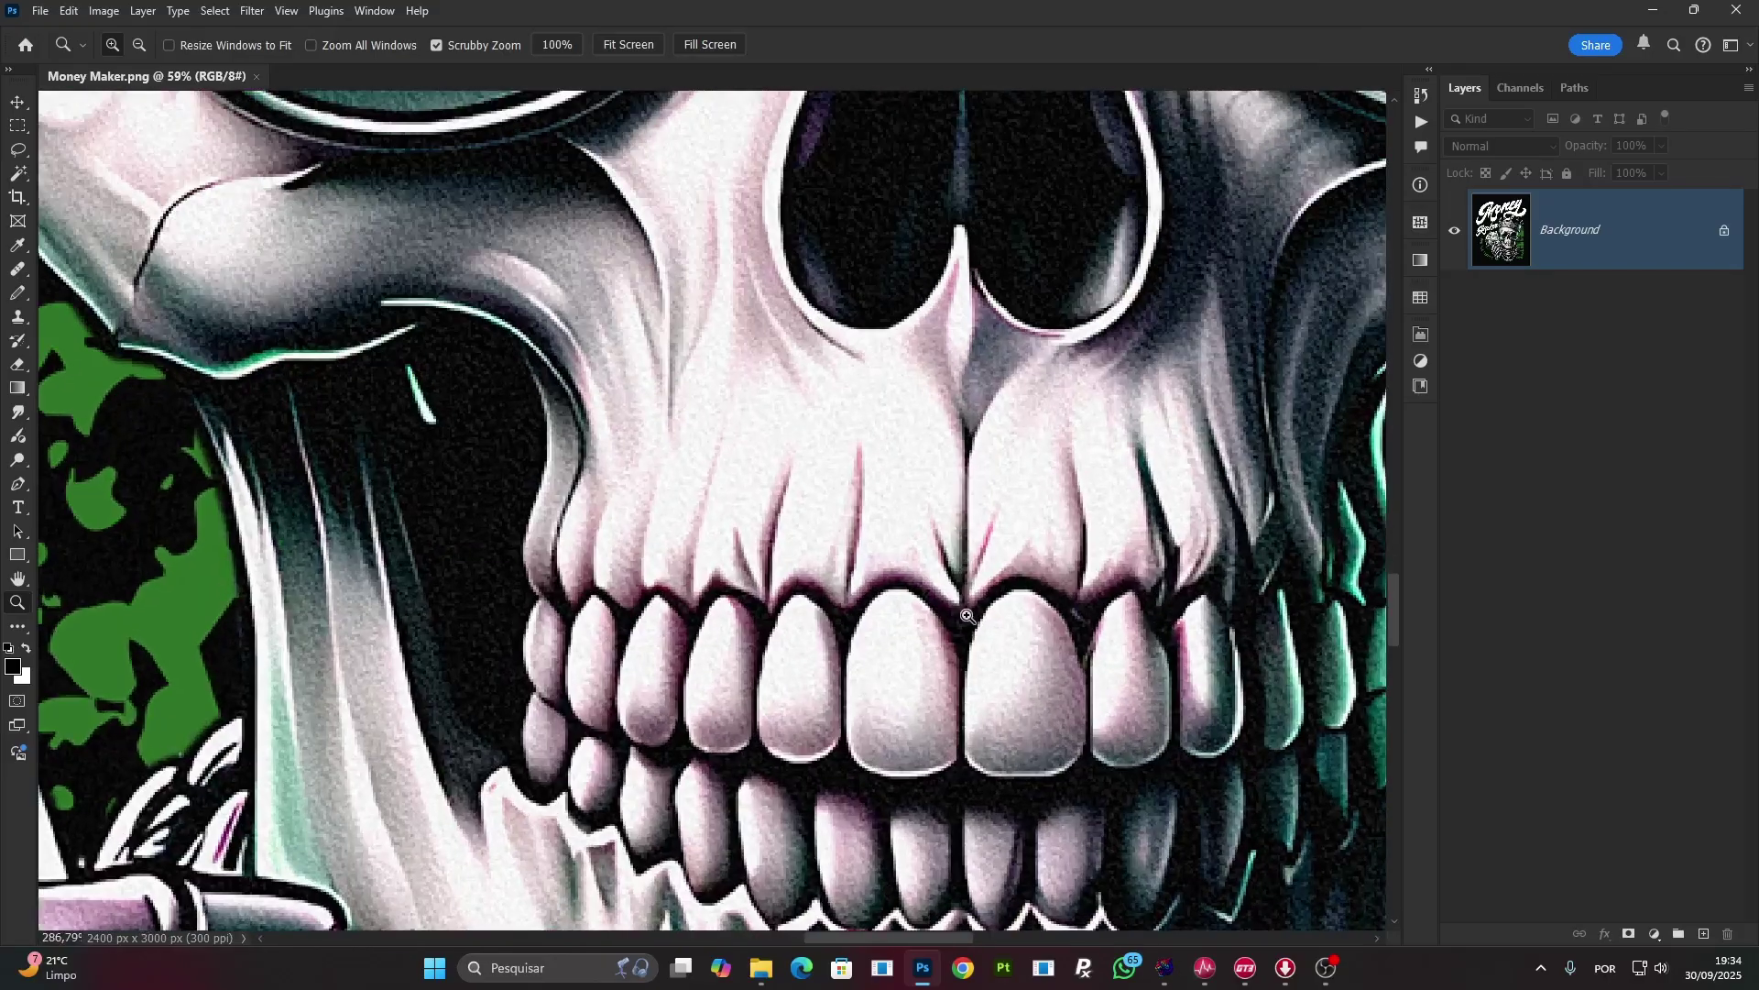
left_click_drag(932, 763, 919, 655)
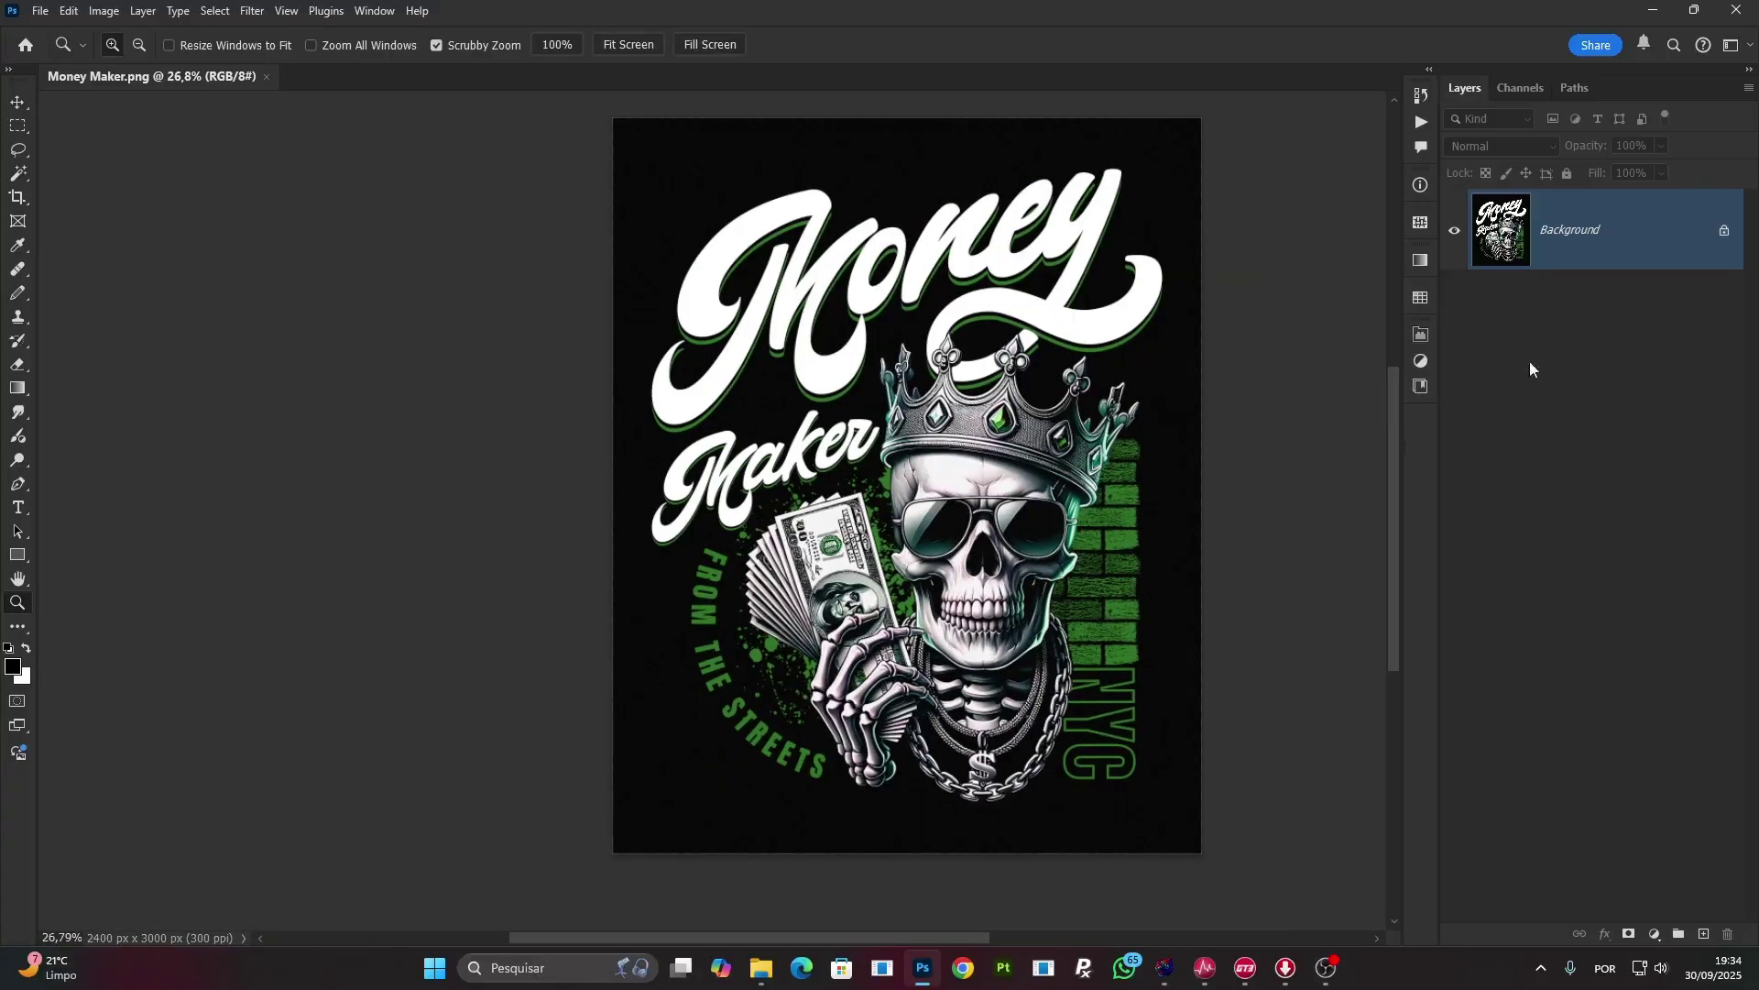
left_click(1726, 231)
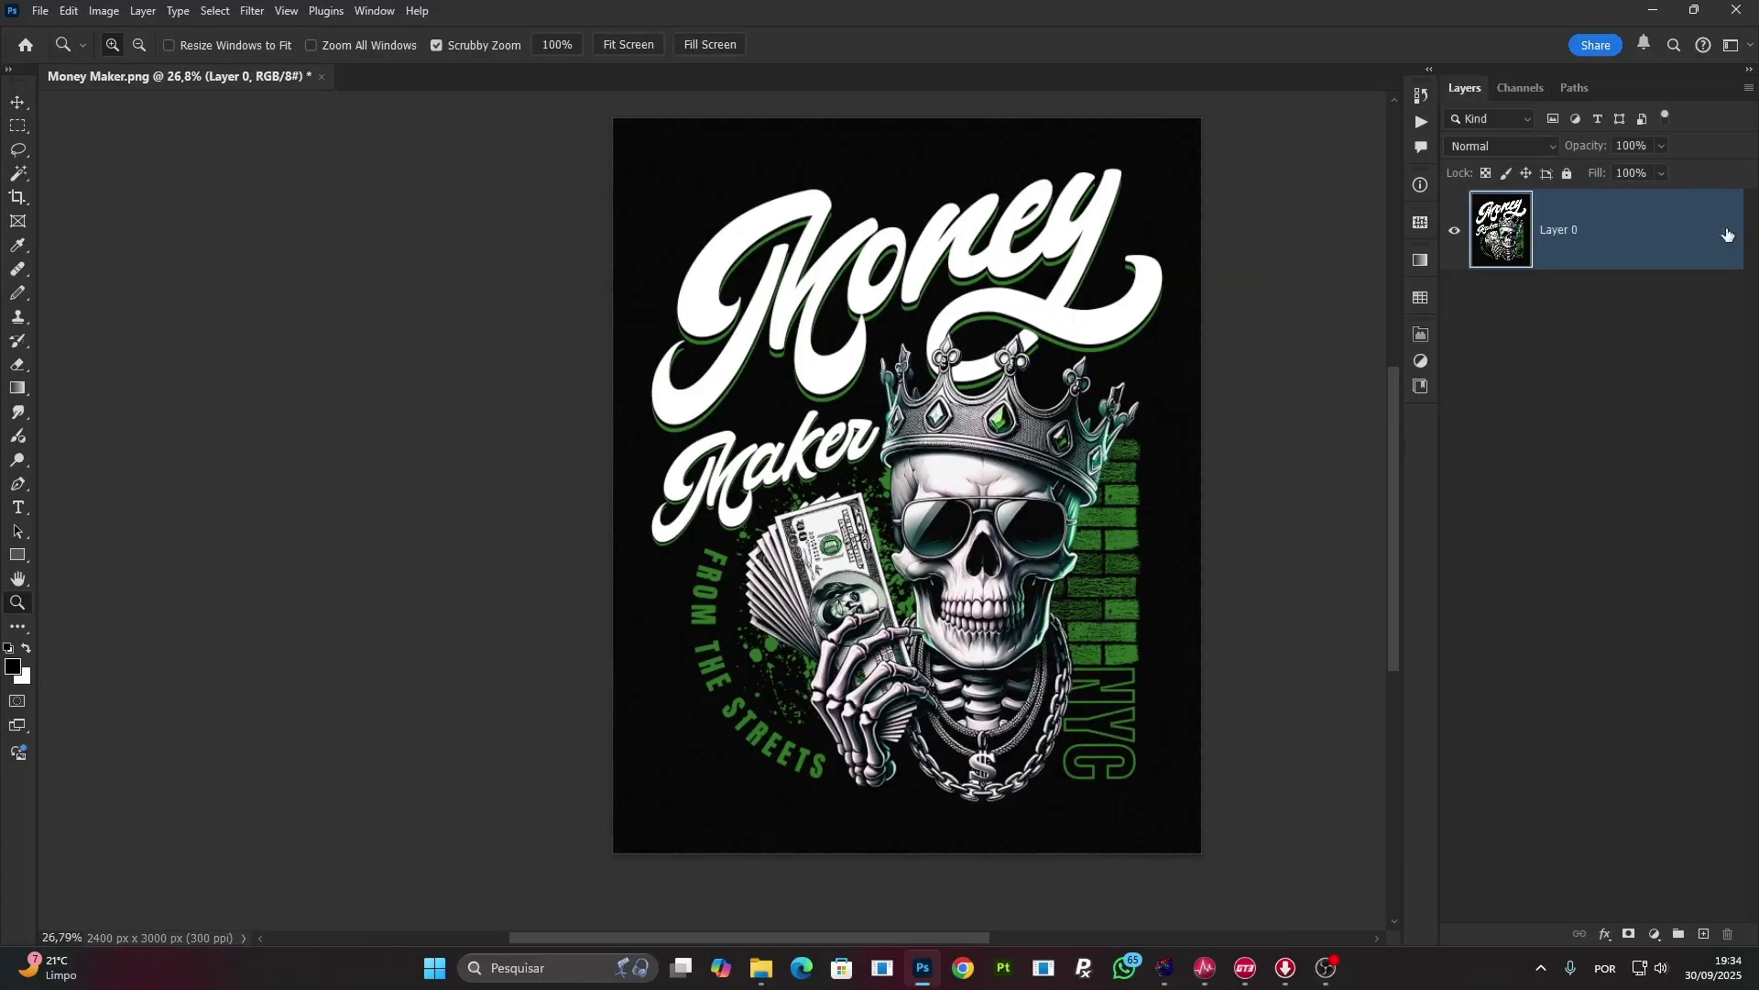
Switch to the DTG & DTF Halftone Indexcolor Ultra Pro panel and run the Híbrido AUTO 35 LPI process on the artwork.
left_click(1165, 968)
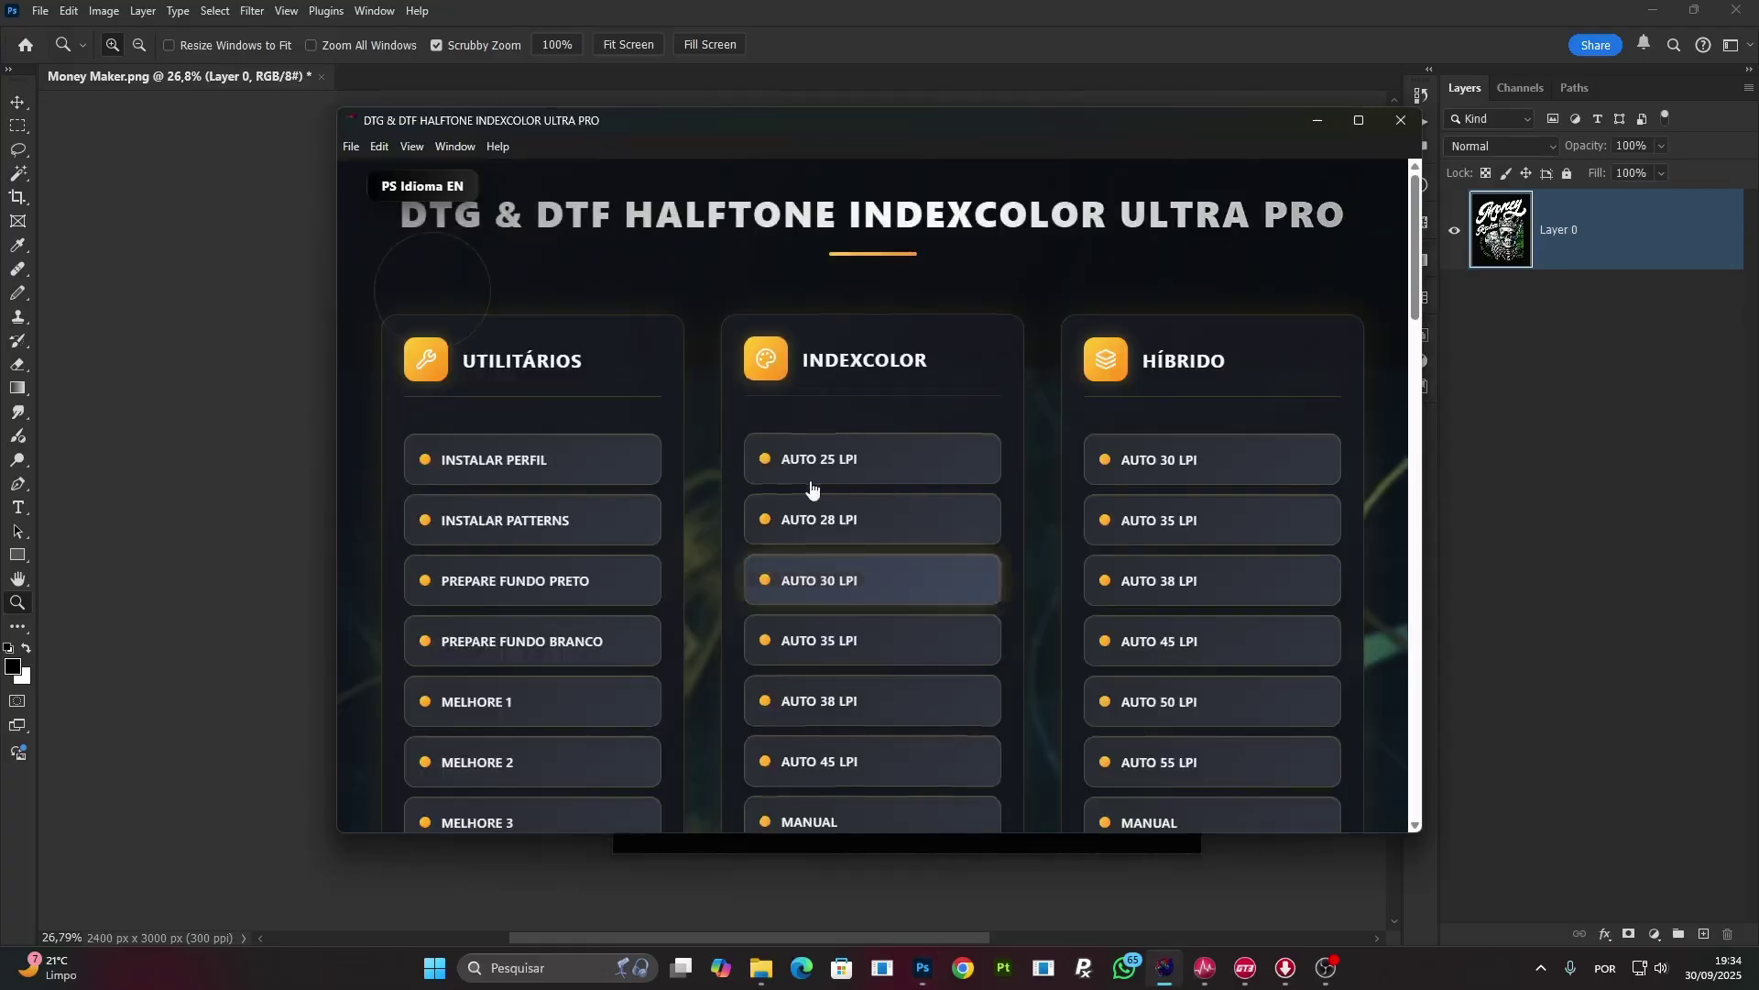
scroll(808, 500, "down", 5)
scroll(814, 538, "down", 10)
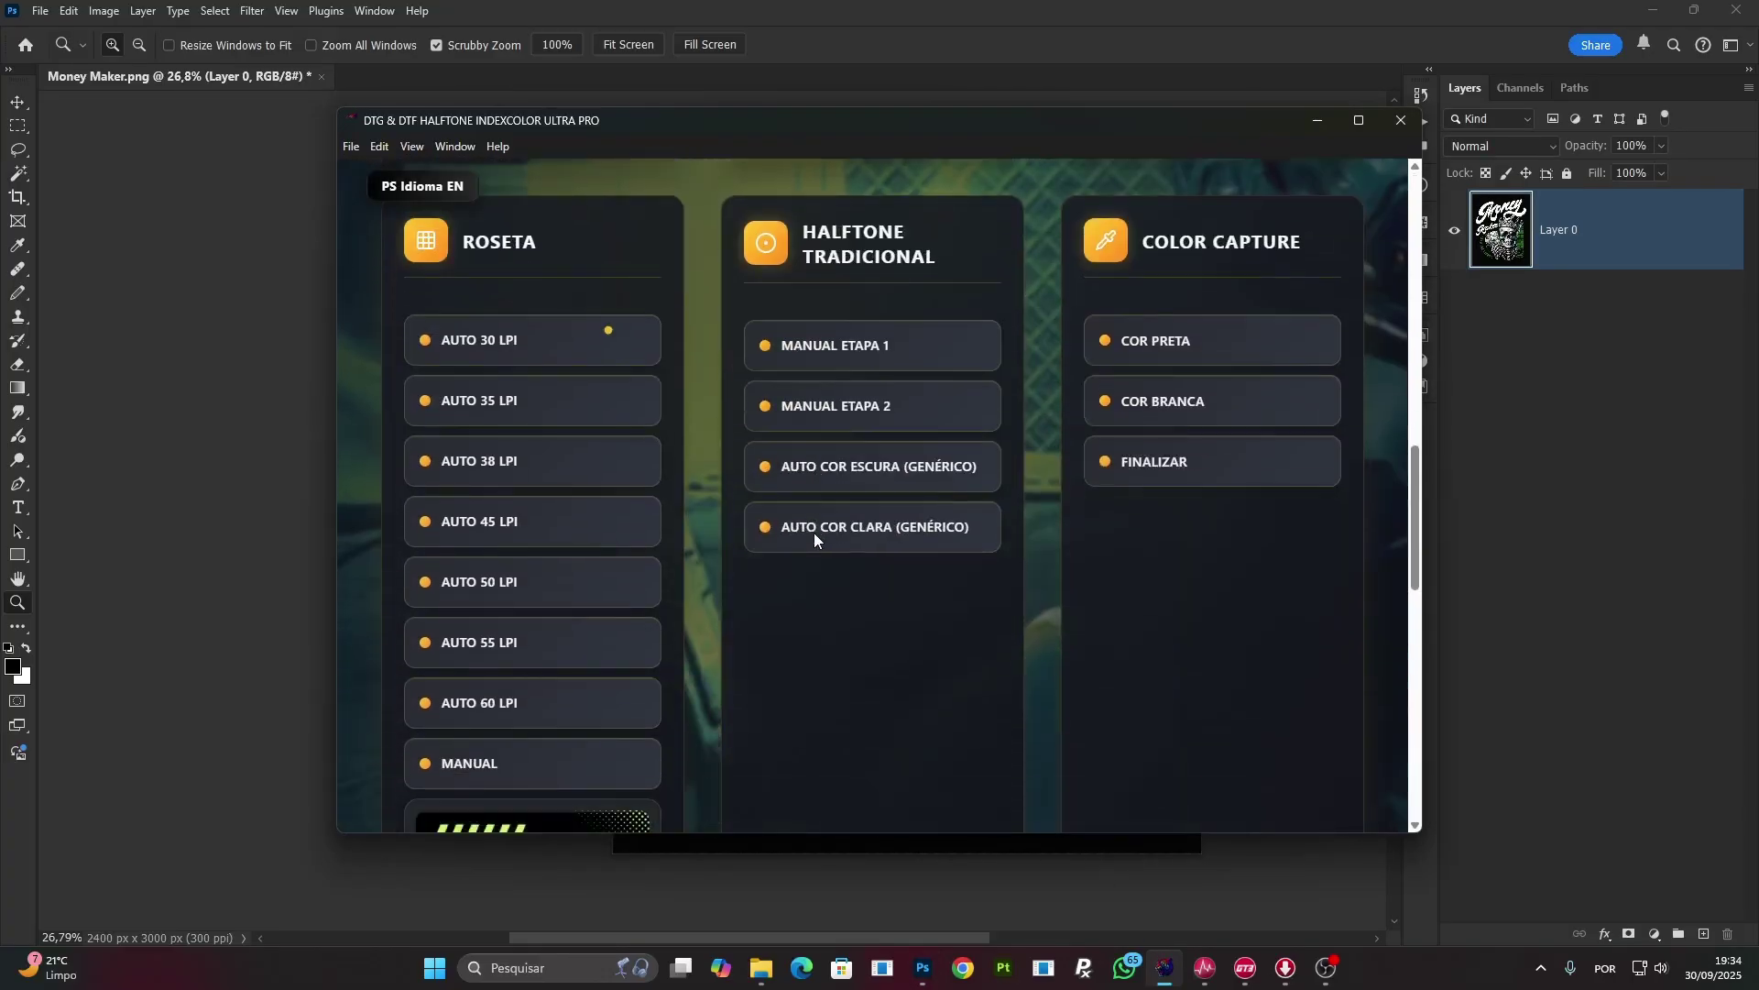
scroll(815, 538, "up", 3)
scroll(815, 539, "up", 10)
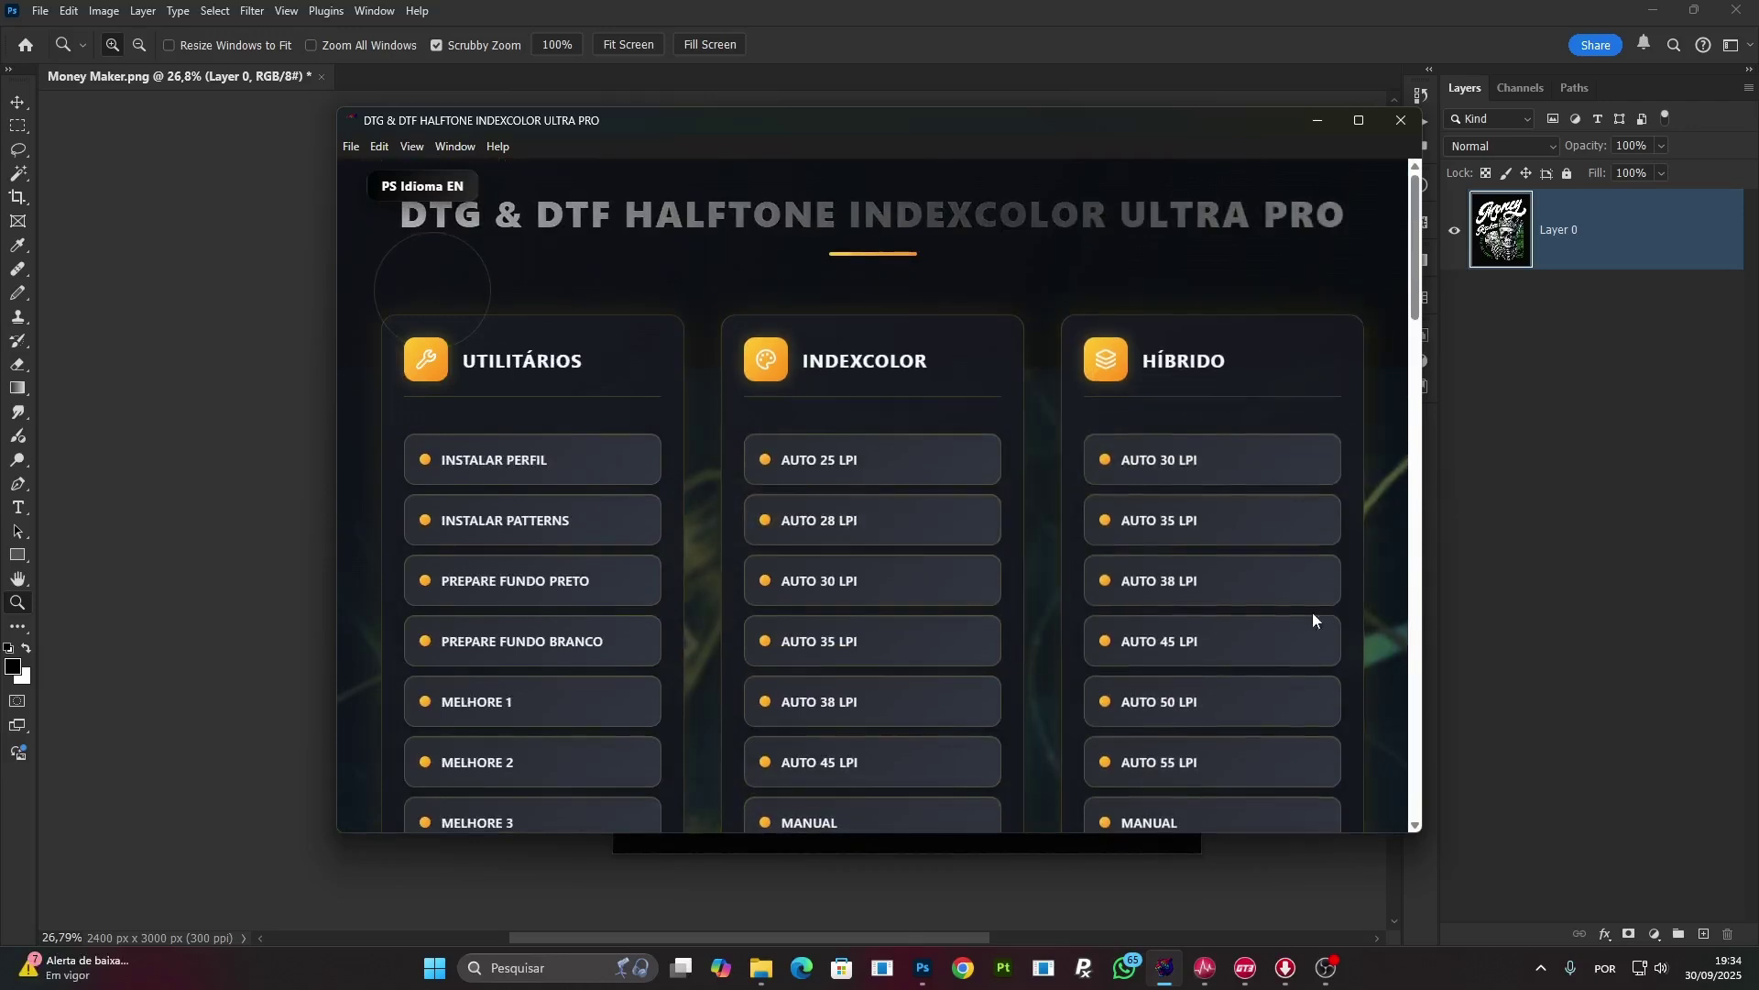
left_click(1209, 522)
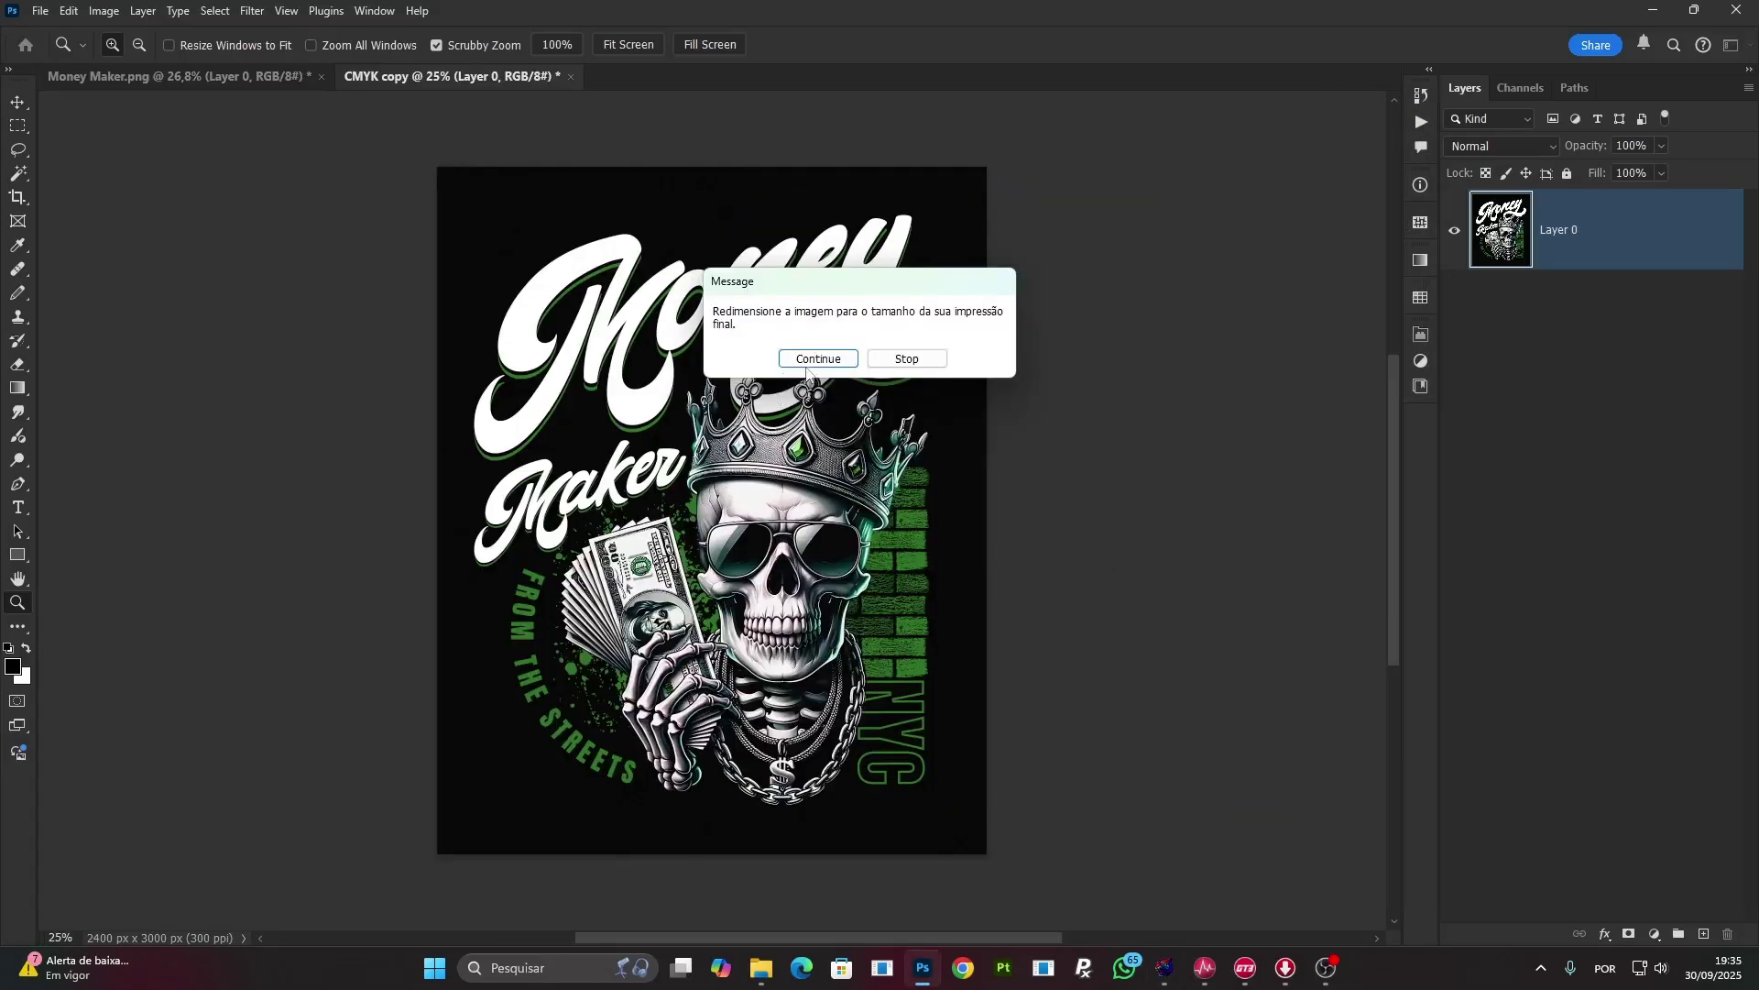
Resize the image to 28 cm wide for the final print and let the hybrid halftone process run to its end.
left_click(807, 363)
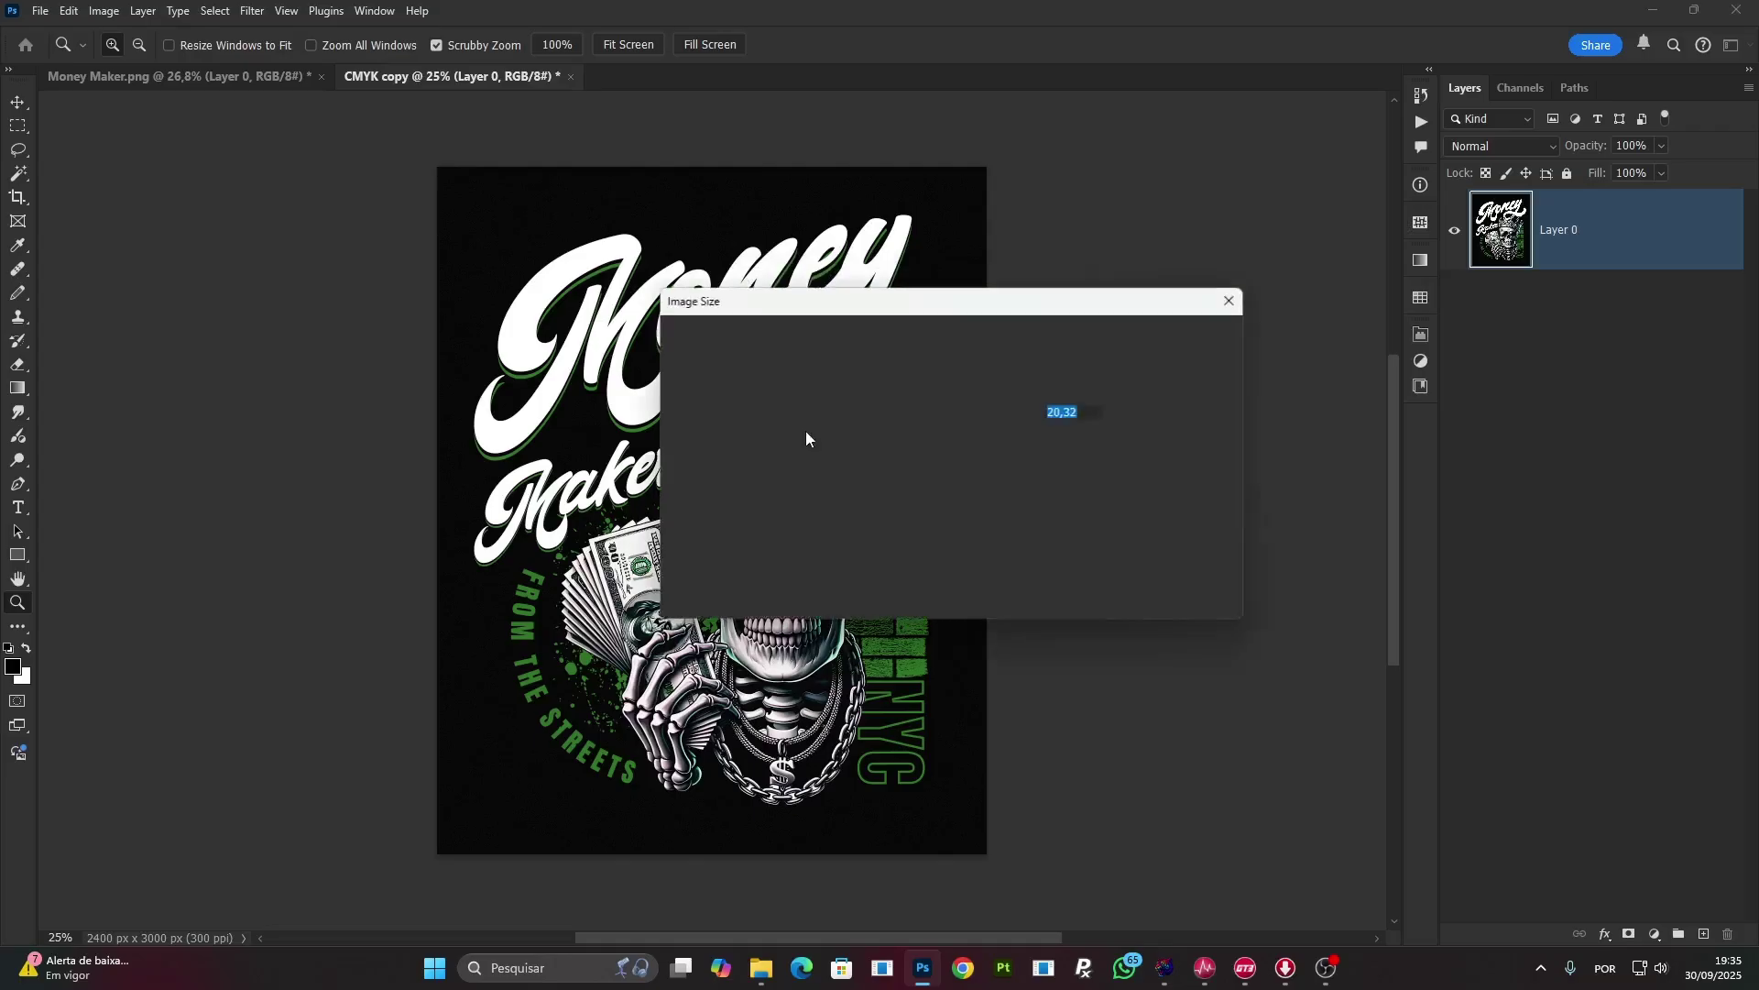
key("Tab")
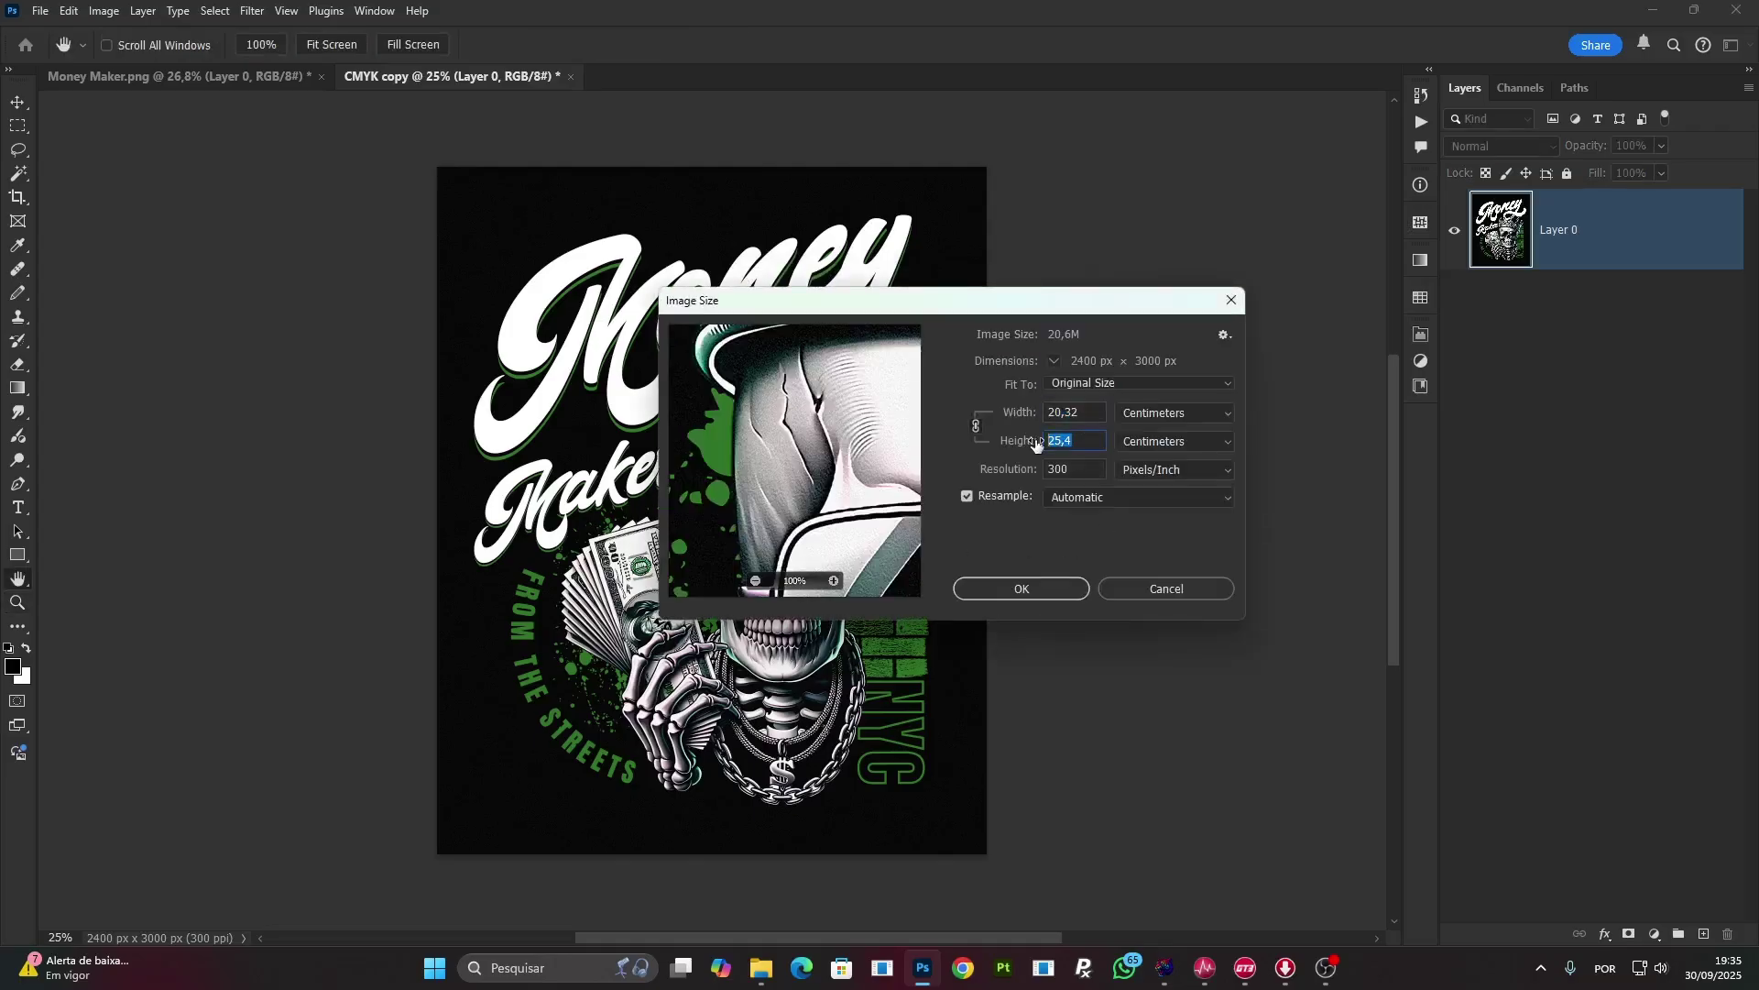
left_click(1043, 413)
type("28")
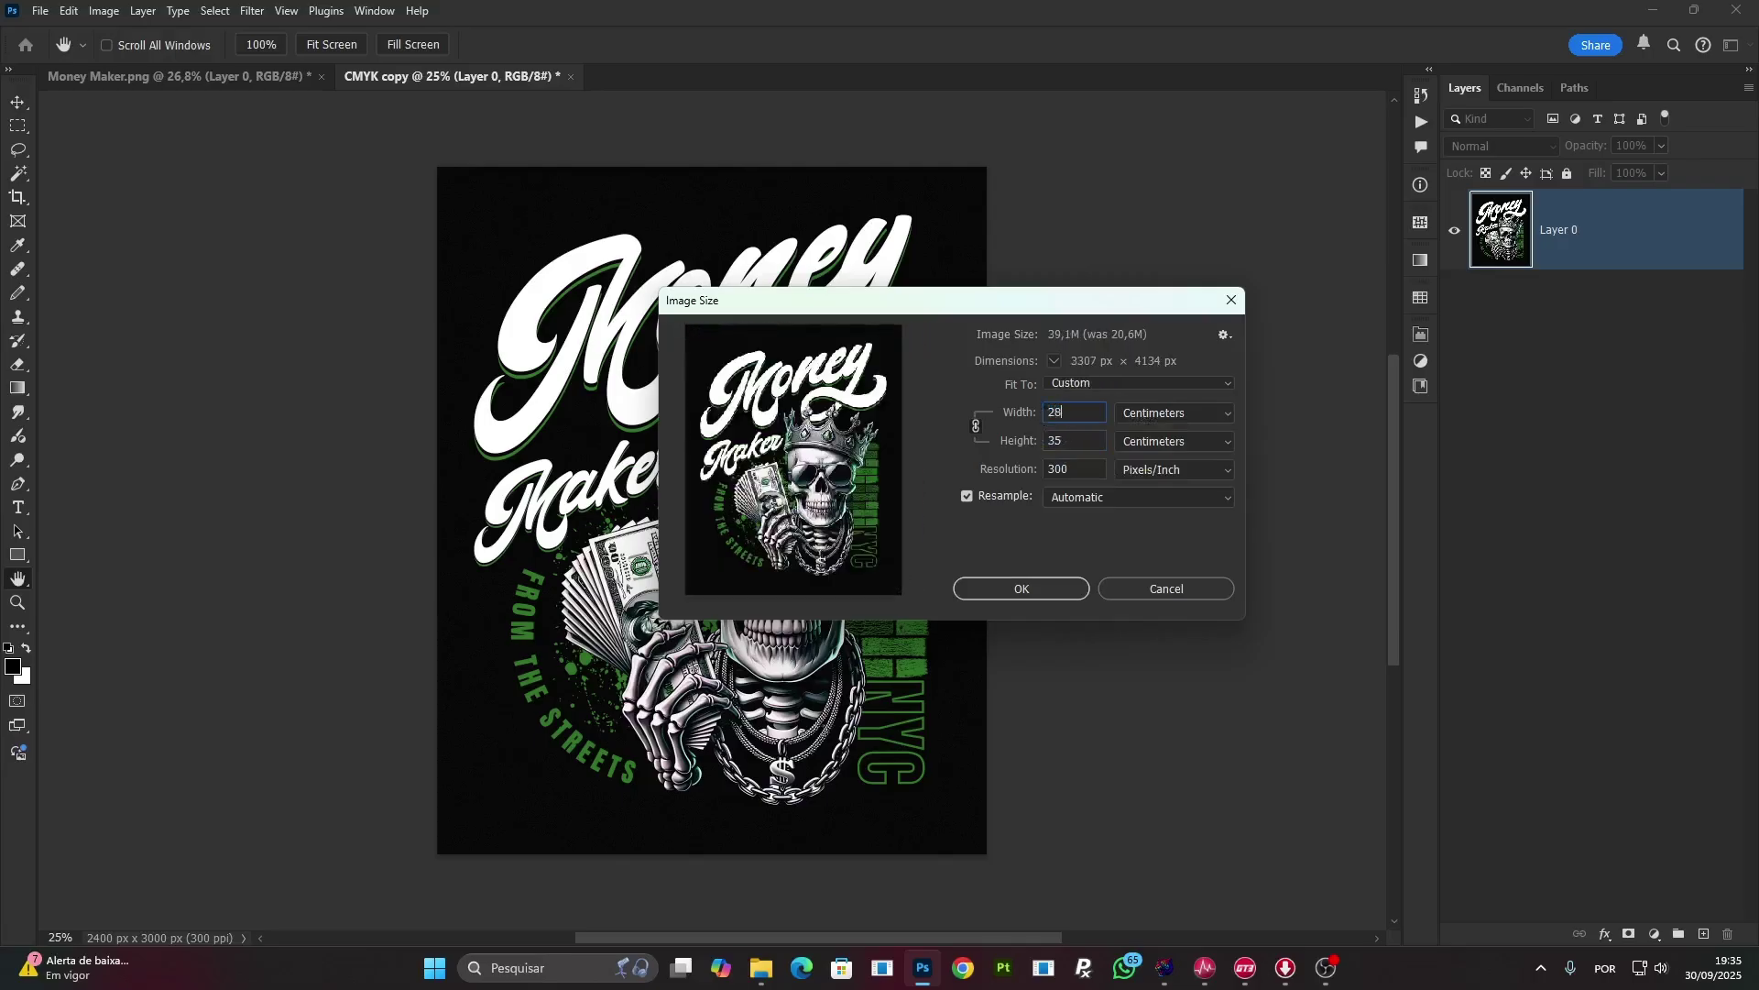
left_click(1041, 581)
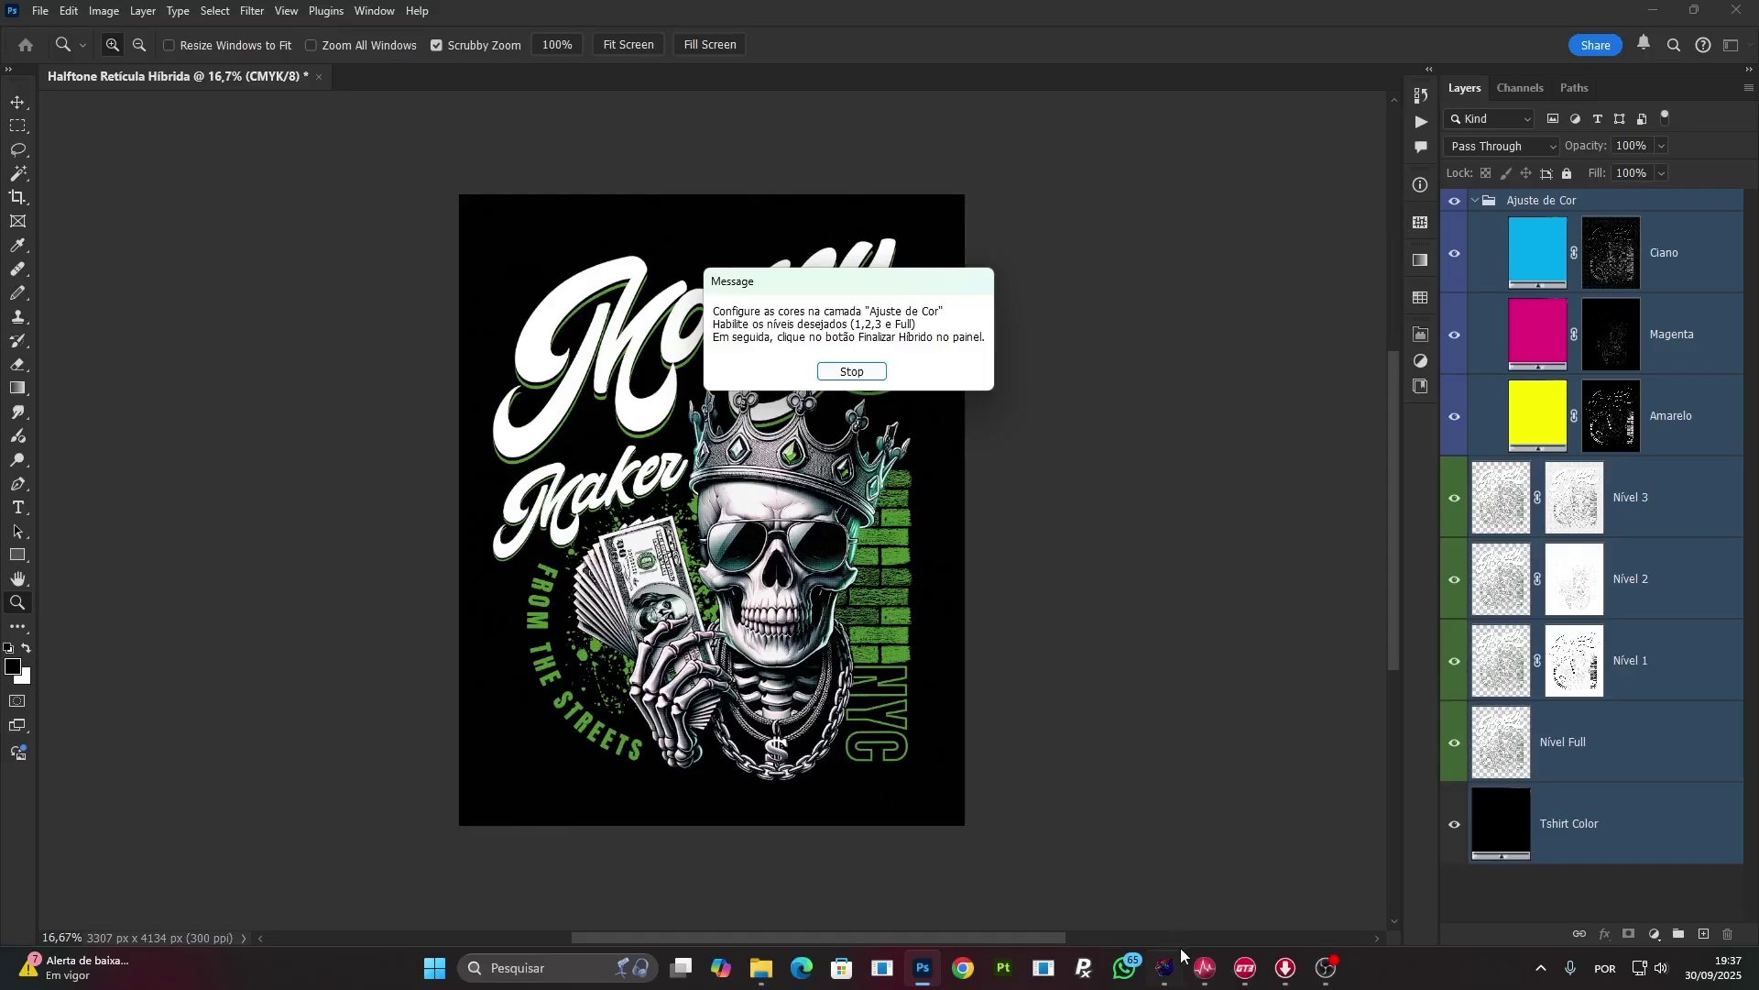
left_click(857, 372)
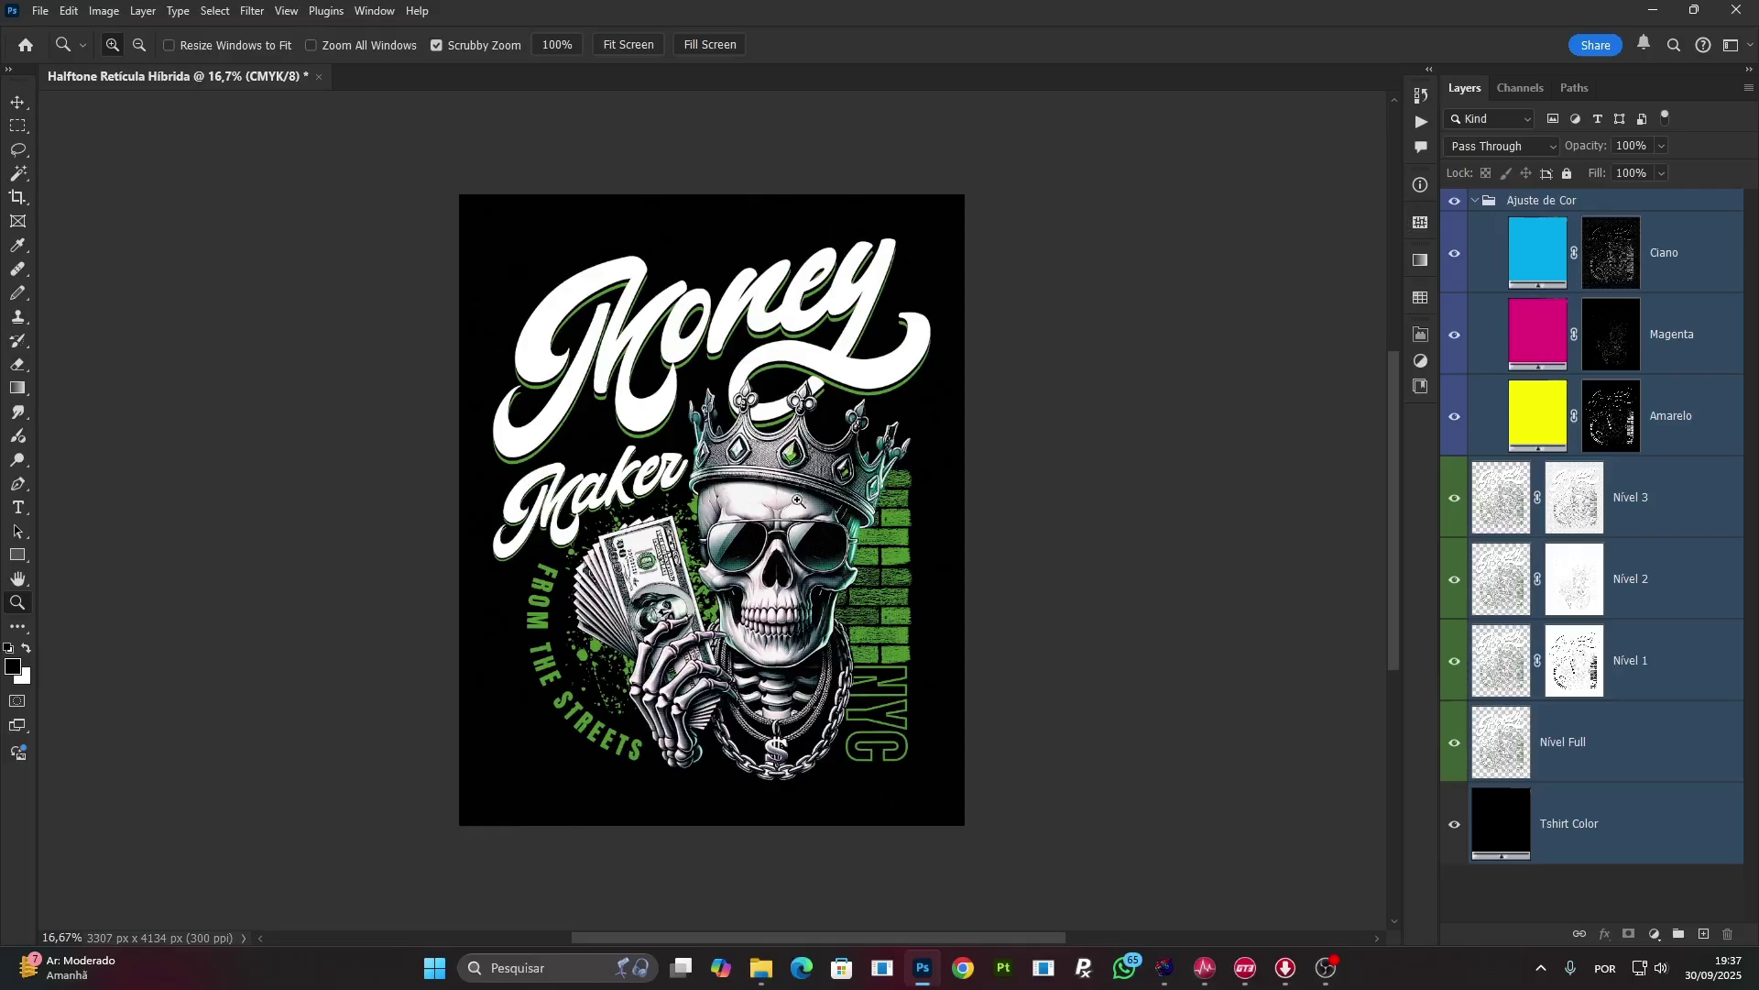
Examine the hybrid halftone result around the skull, the lettering and the money.
left_click_drag(884, 564, 843, 433)
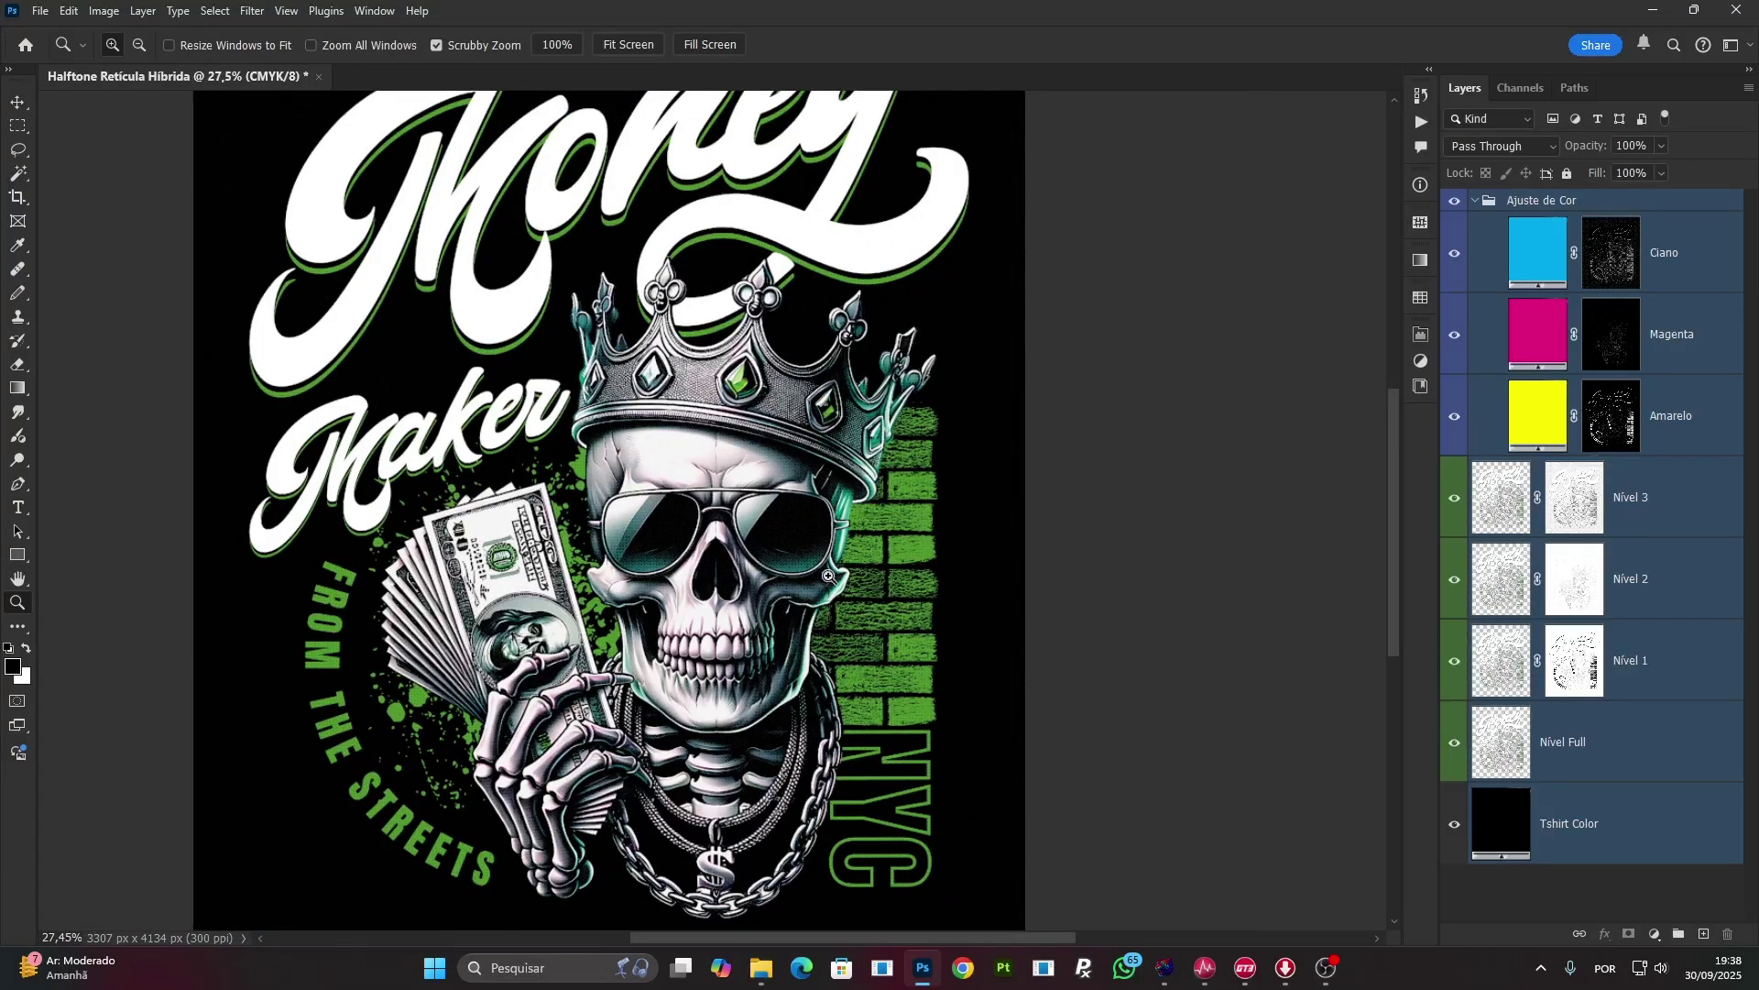
mouse_move(409, 383)
left_mouse_down()
mouse_move(557, 358)
mouse_move(429, 431)
mouse_move(389, 396)
left_mouse_up()
left_click_drag(214, 376, 278, 398)
left_click_drag(684, 390, 812, 352)
left_click_drag(656, 401, 644, 527)
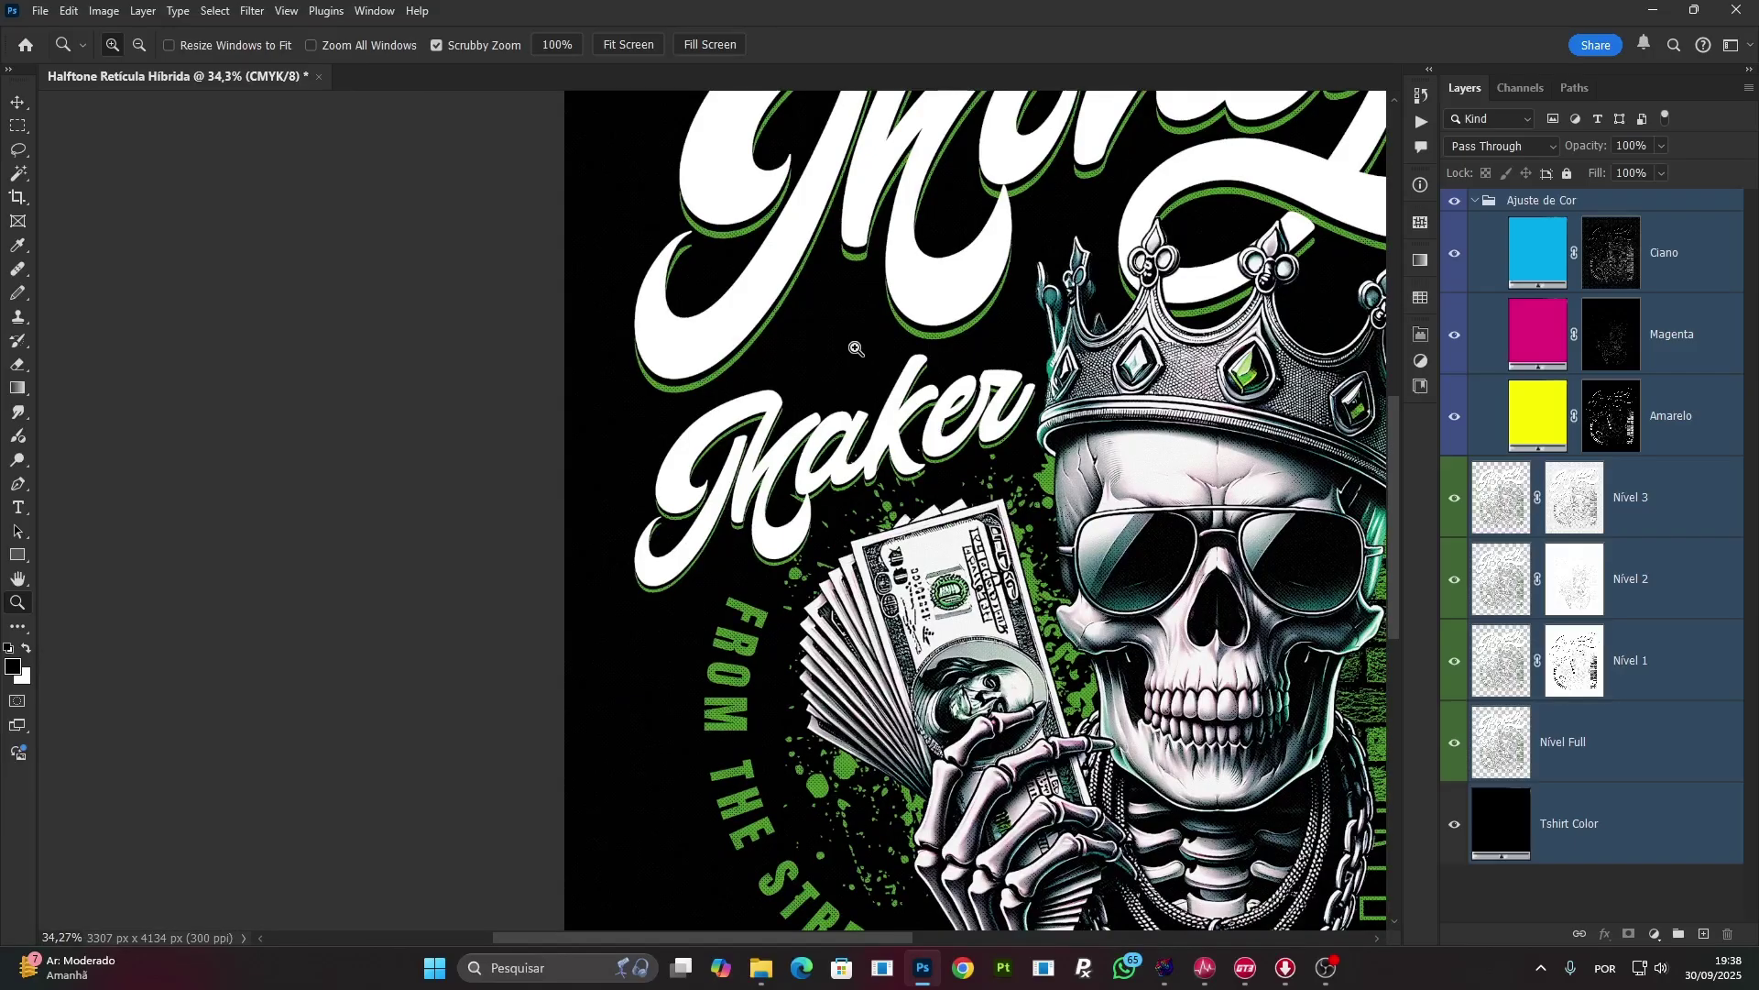
mouse_move(1055, 396)
left_mouse_down()
mouse_move(1191, 403)
mouse_move(1079, 414)
left_mouse_up()
Review the MELHORE 1, 2 and 3 utilities in the halftone panel, then return to the artwork.
left_click(1165, 968)
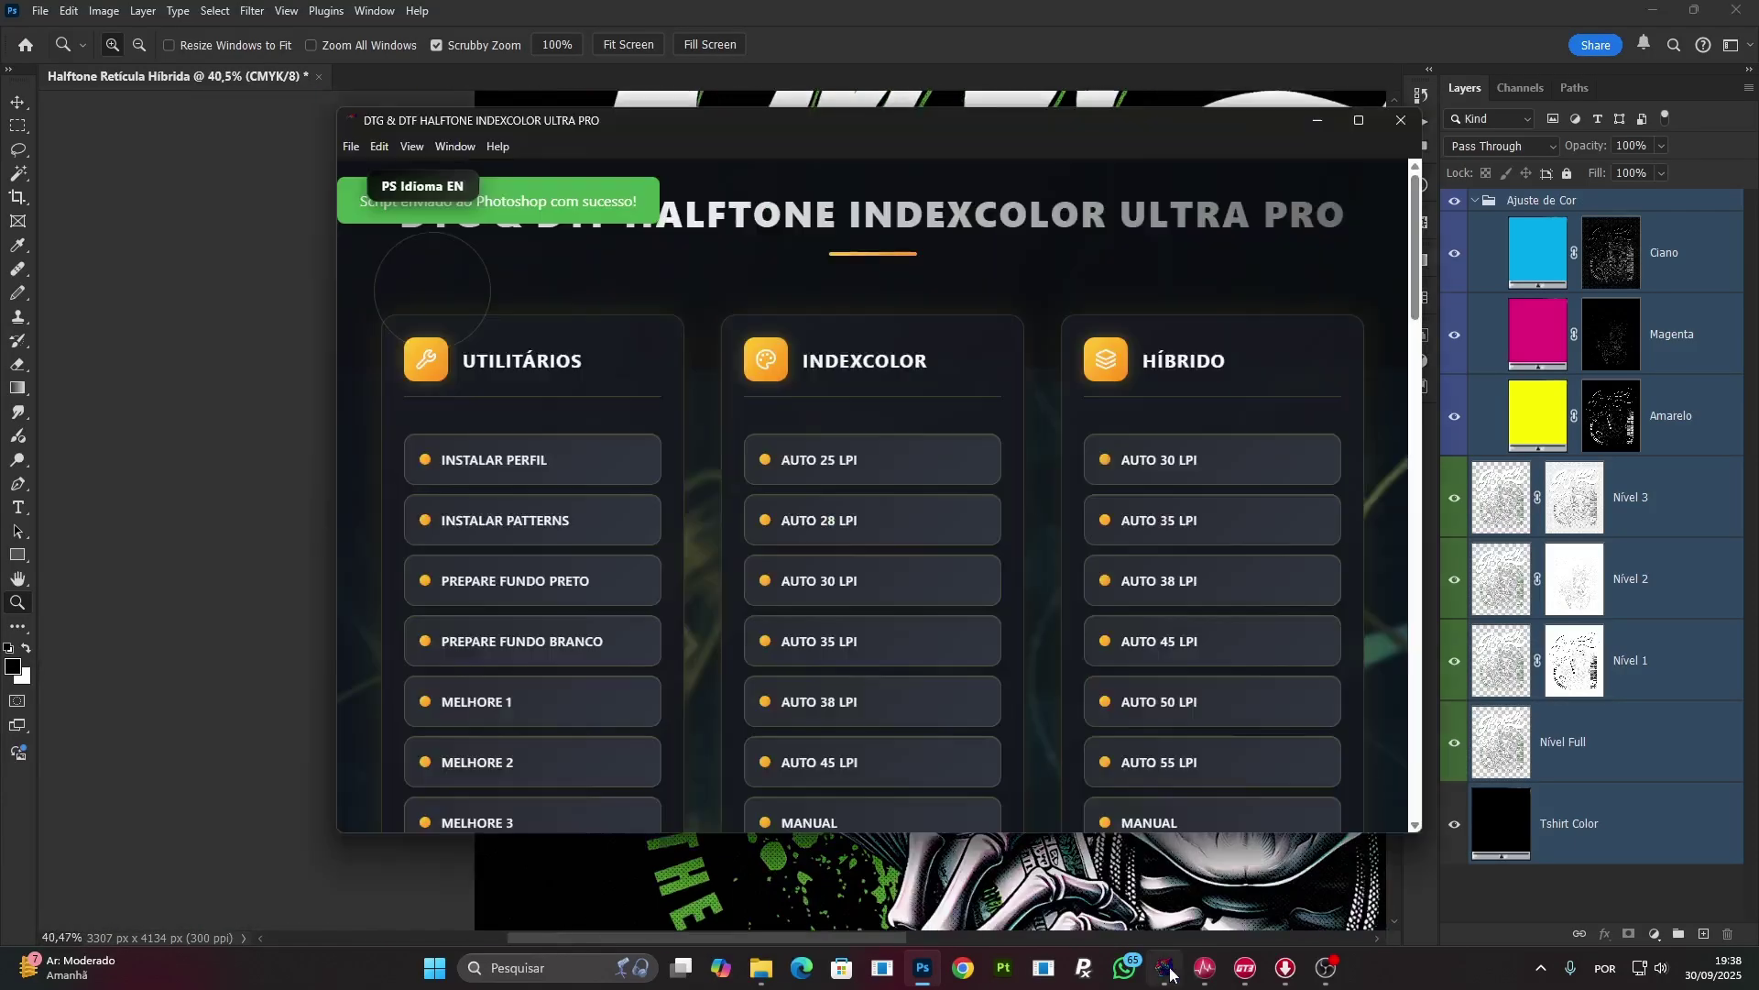
scroll(550, 568, "down", 1)
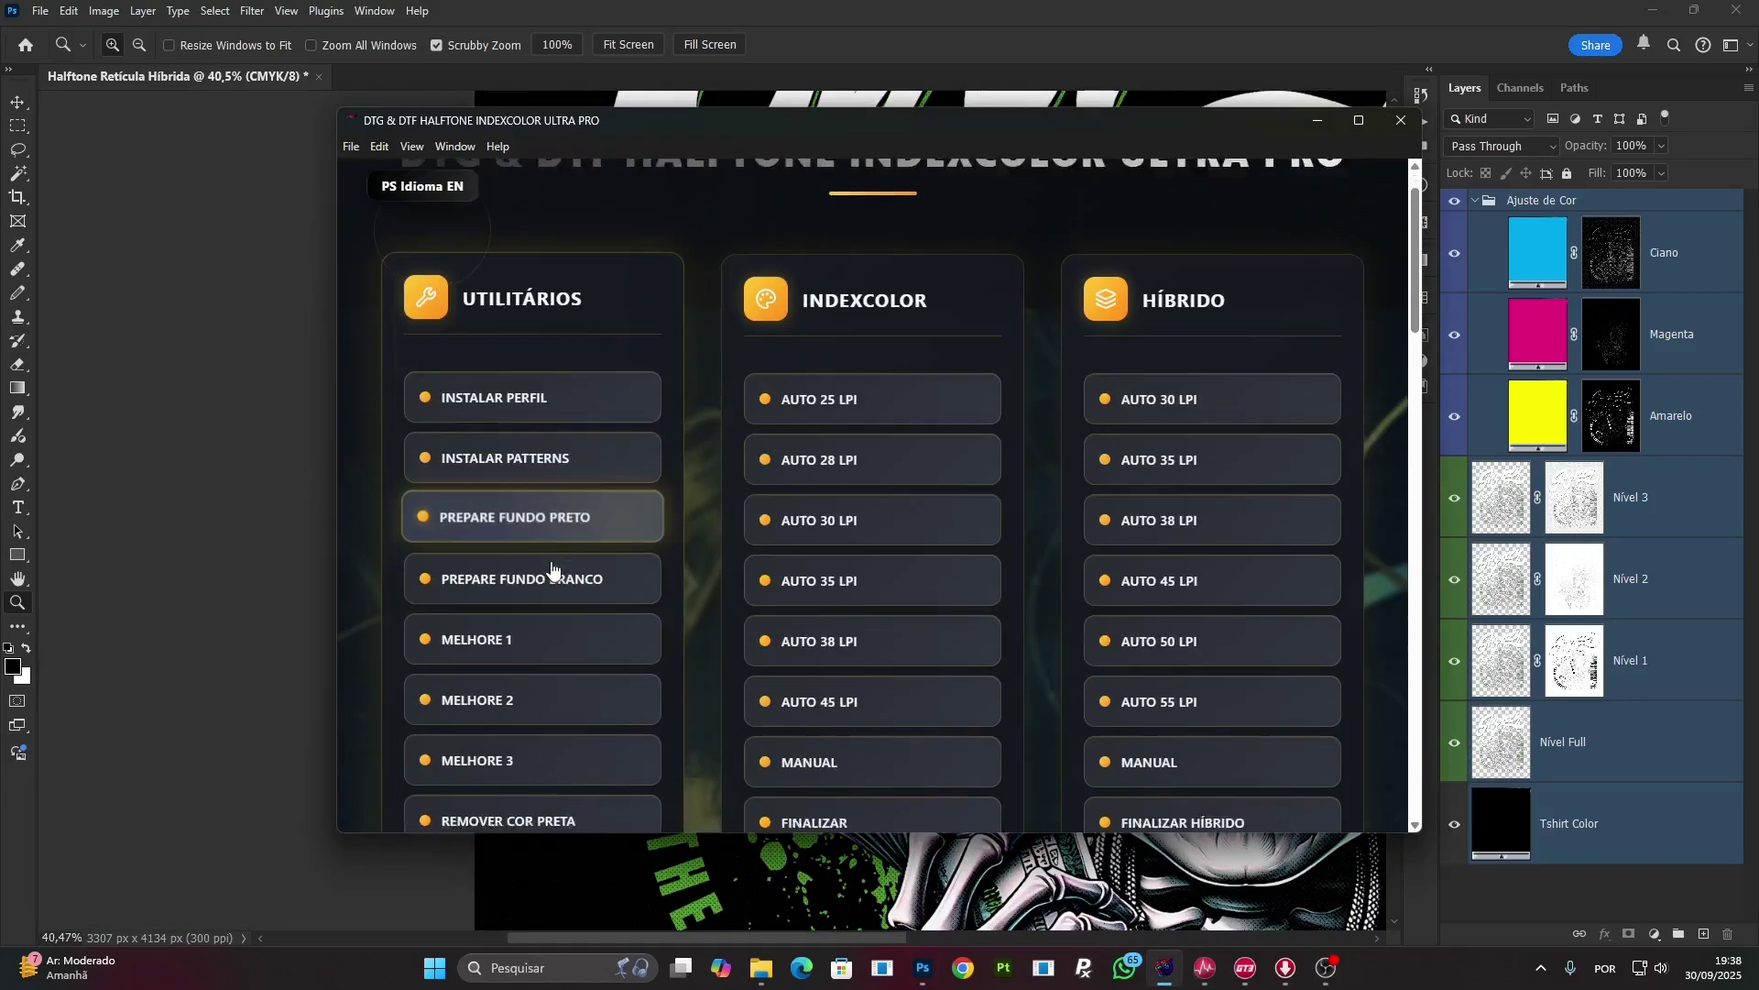
left_click(534, 607)
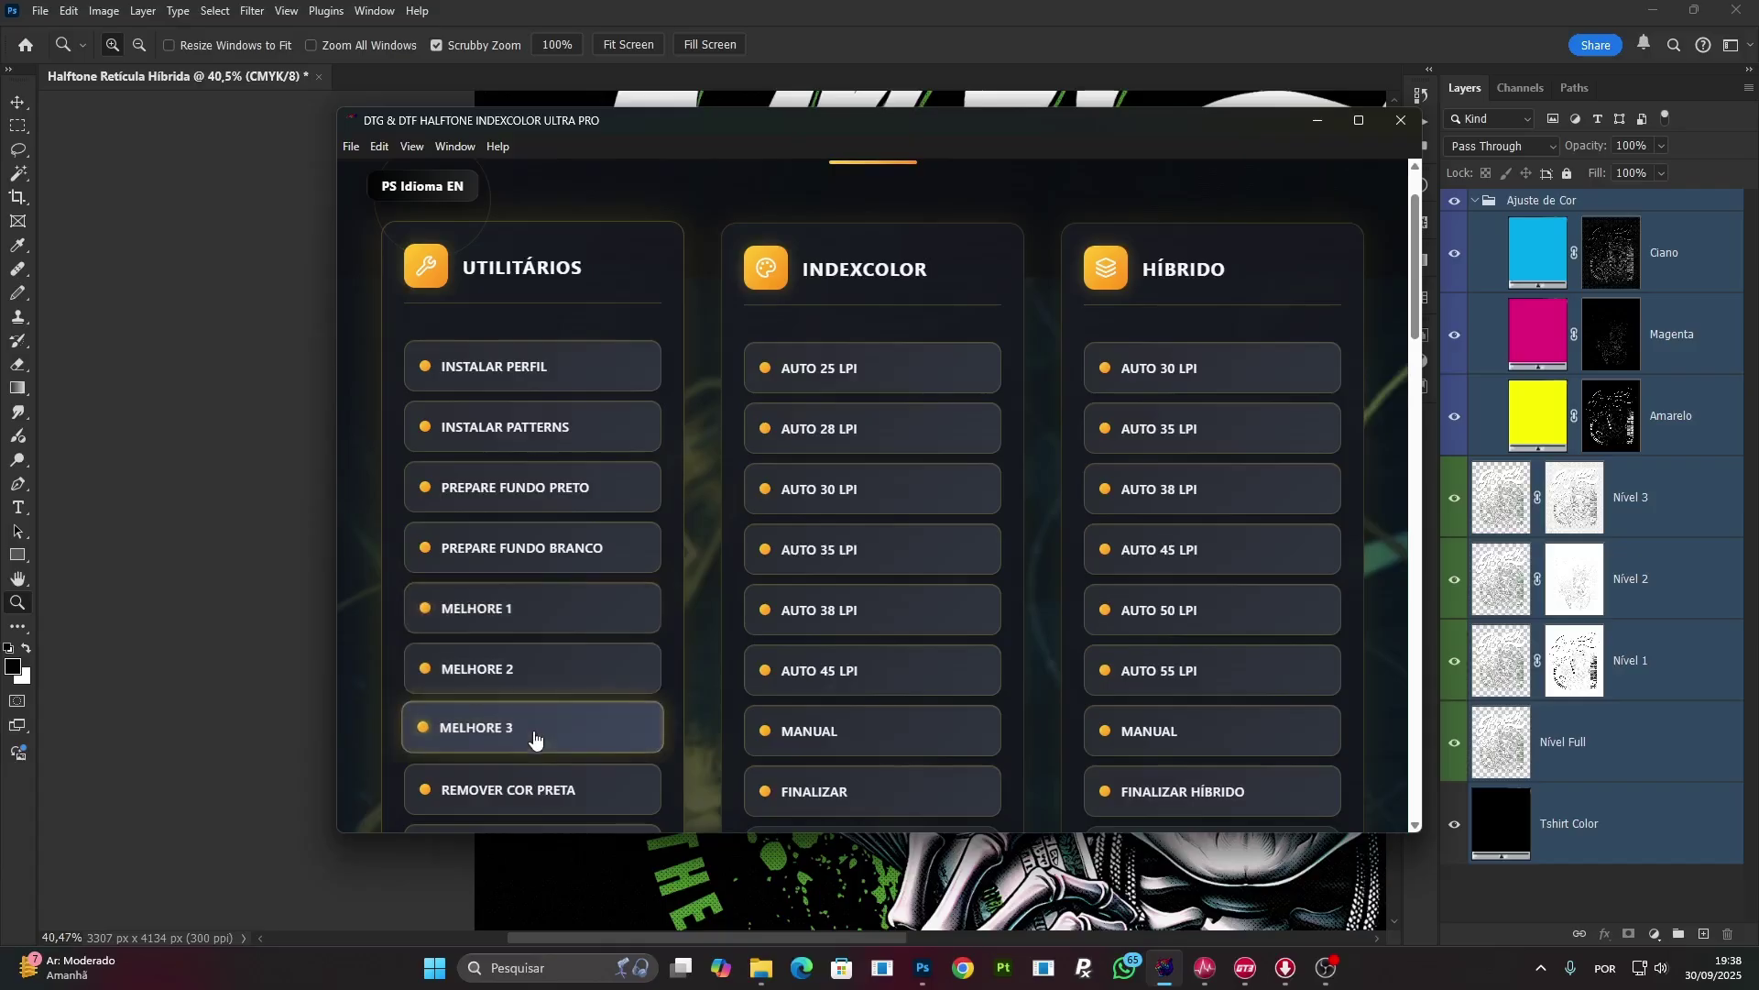
left_click(1318, 120)
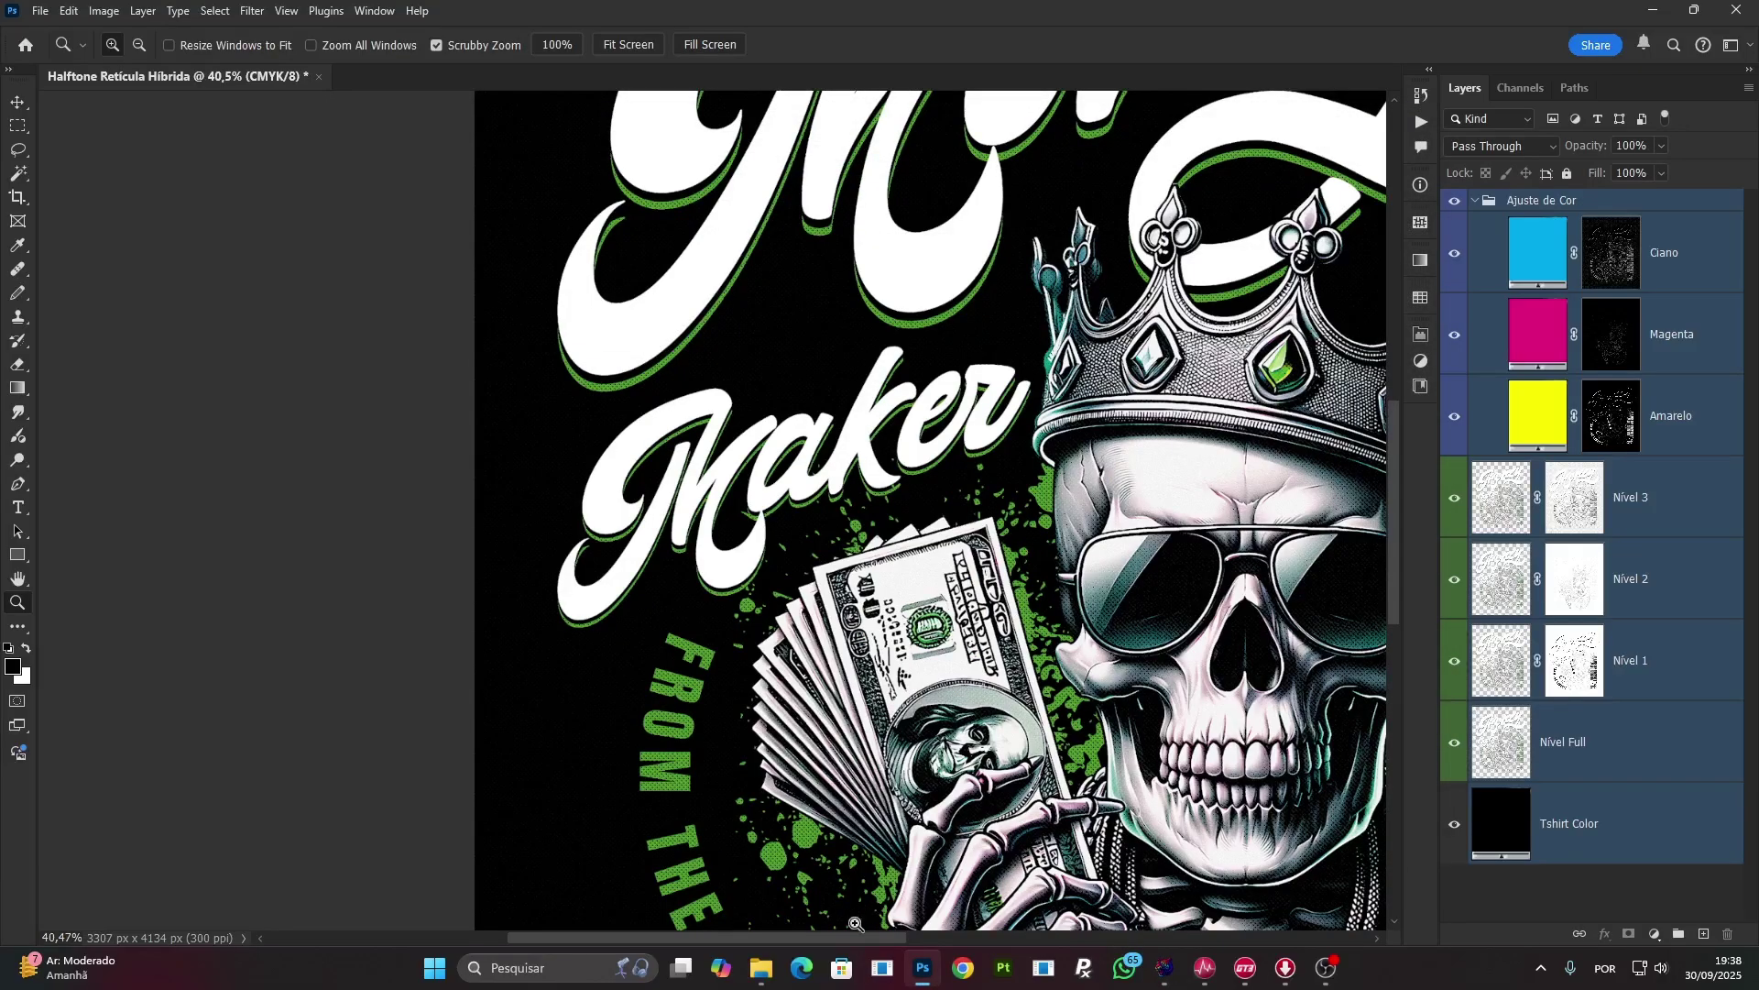
Hide the Nível Full, Nível 1 and Nível 2 layers, keeping only the Nível 3 halftone level visible.
left_click_drag(841, 938, 992, 924)
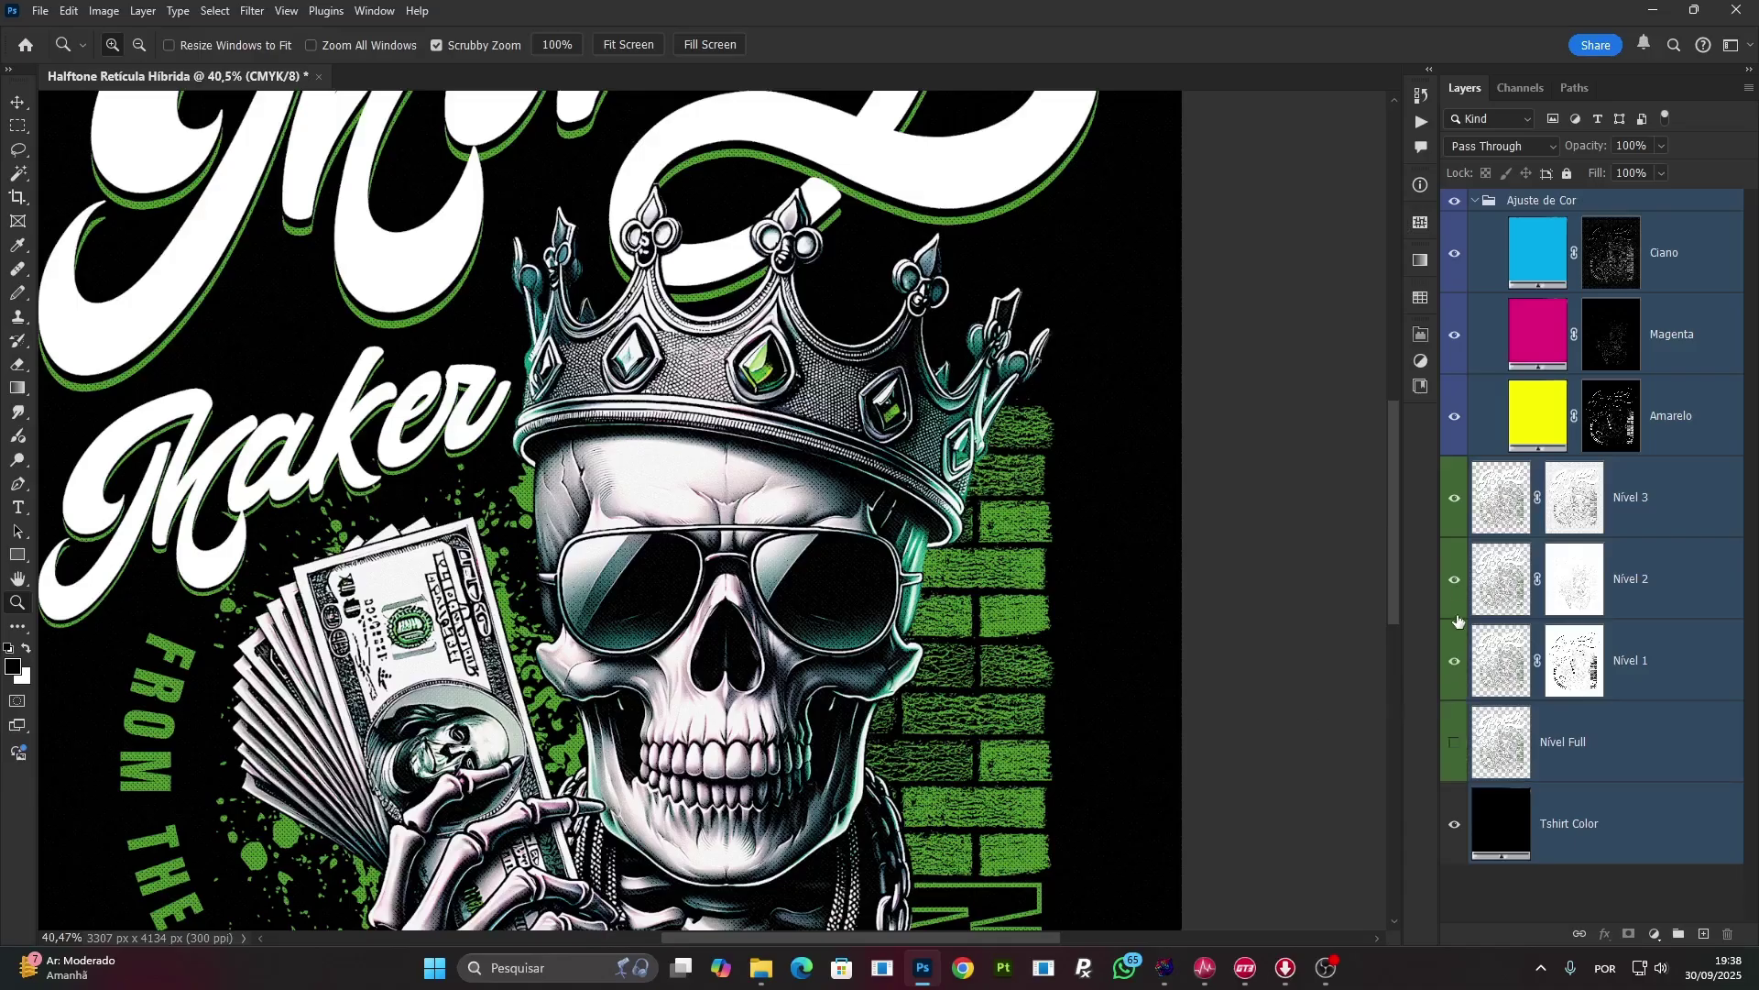
left_click(1456, 574)
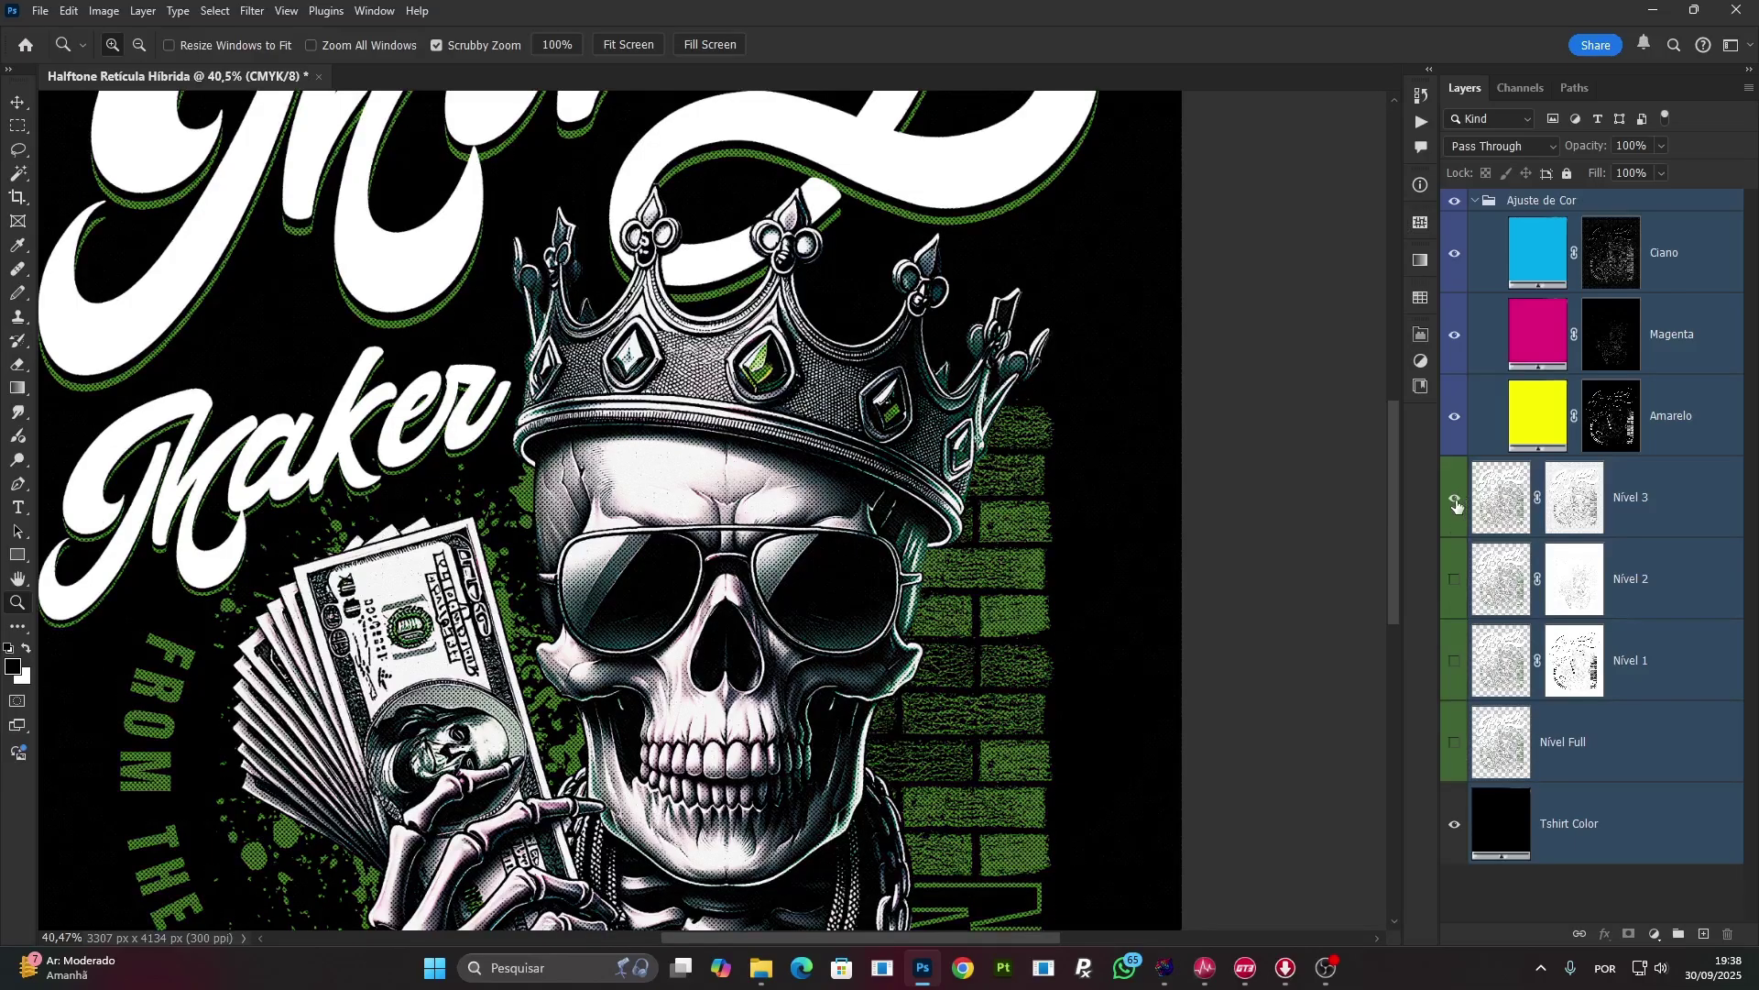
left_click(1455, 501)
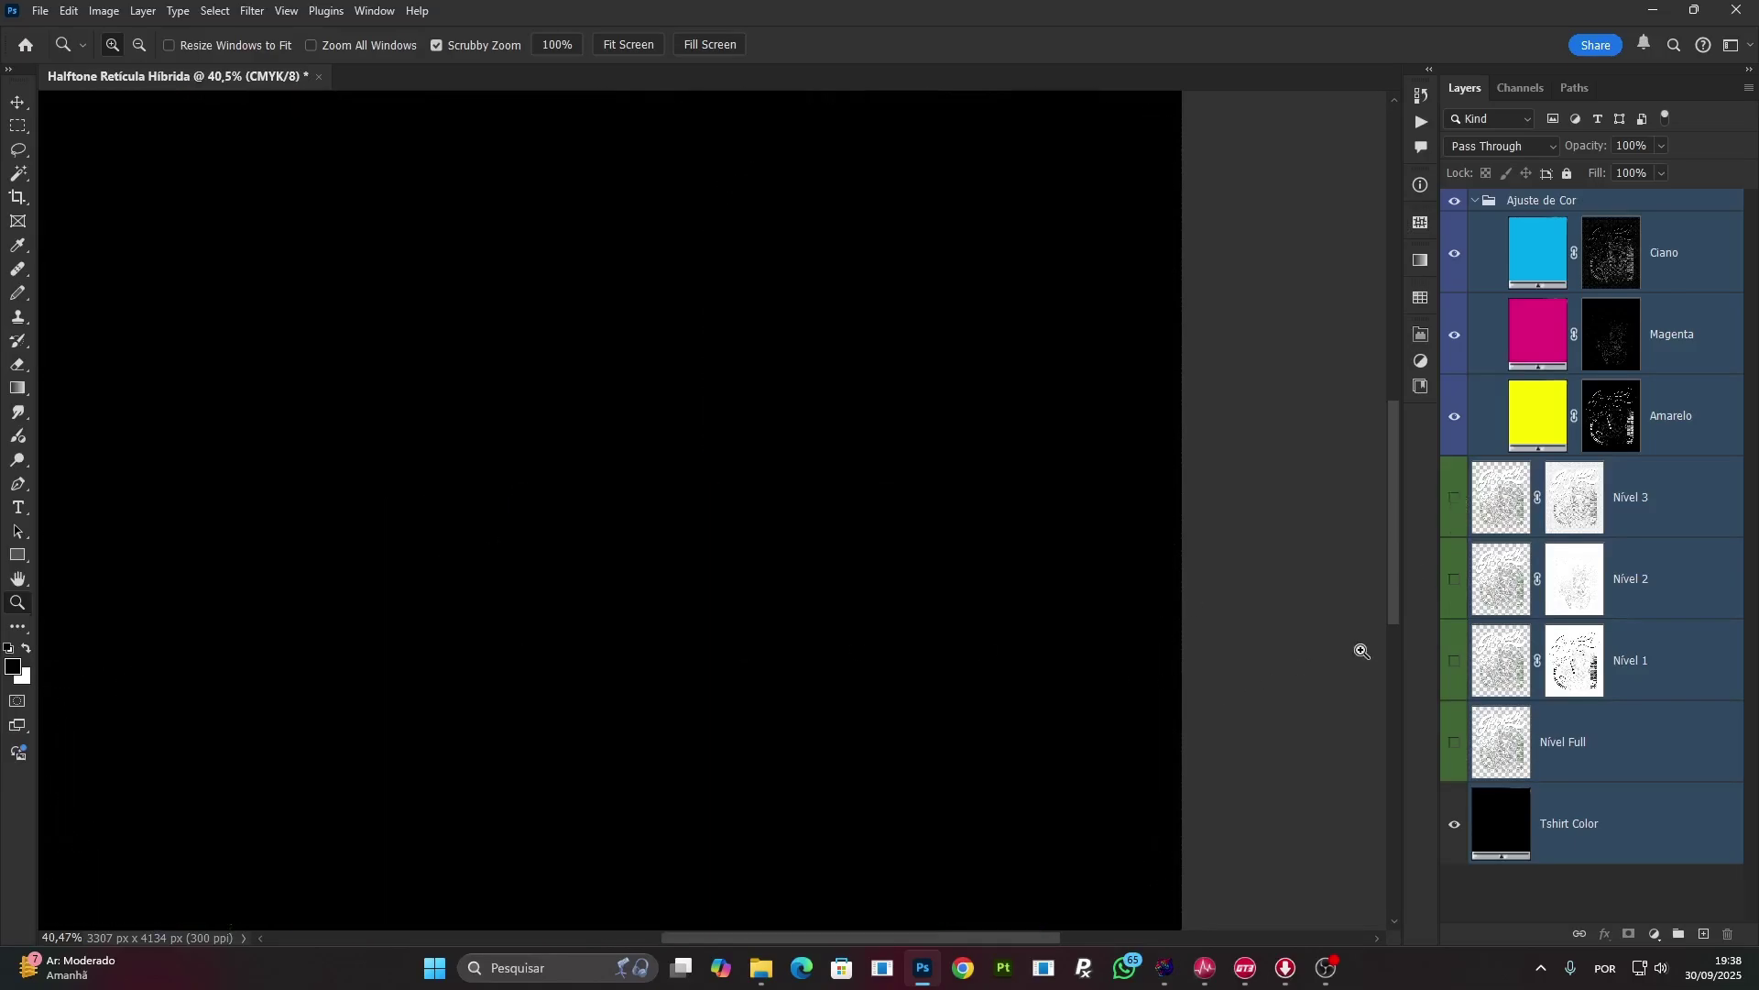
left_click(1457, 499)
Examine the Nível 3 halftone dots on the money, the skull and the green brick wall.
left_click(784, 634, "alt")
mouse_move(263, 720)
left_mouse_down()
mouse_move(394, 715)
mouse_move(239, 730)
left_mouse_up()
left_click_drag(941, 808, 1040, 802)
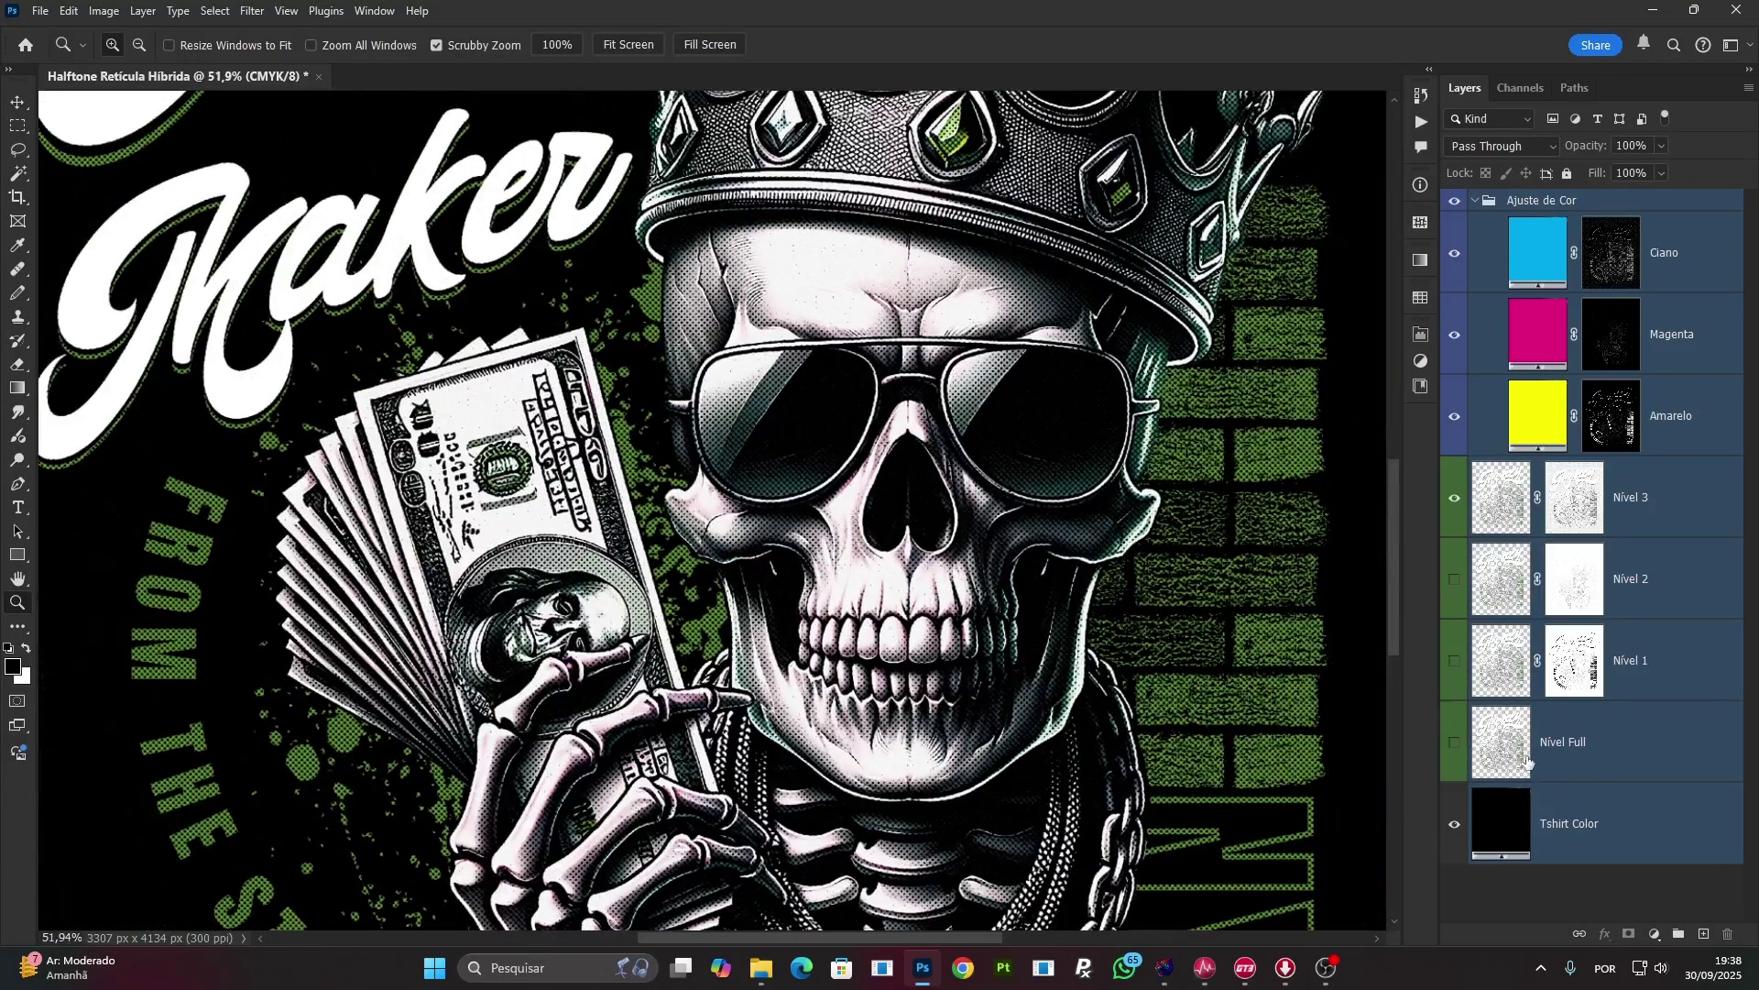
left_click_drag(1224, 542, 1278, 540)
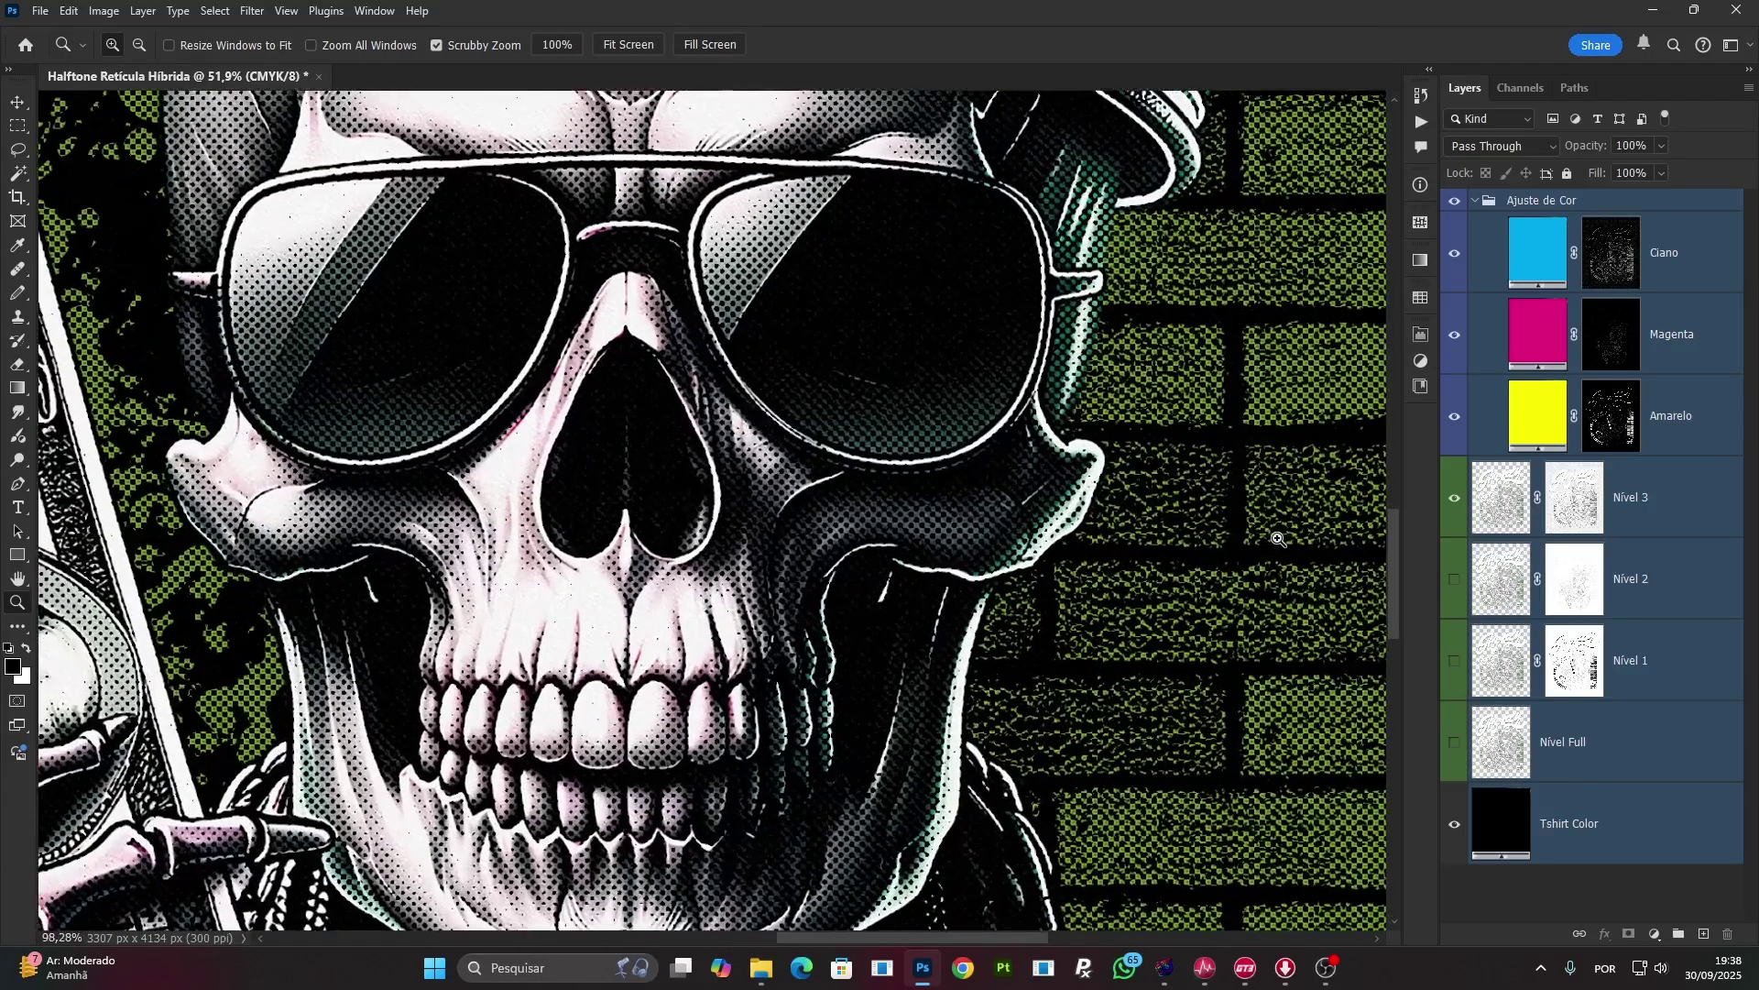
left_click_drag(881, 940, 964, 944)
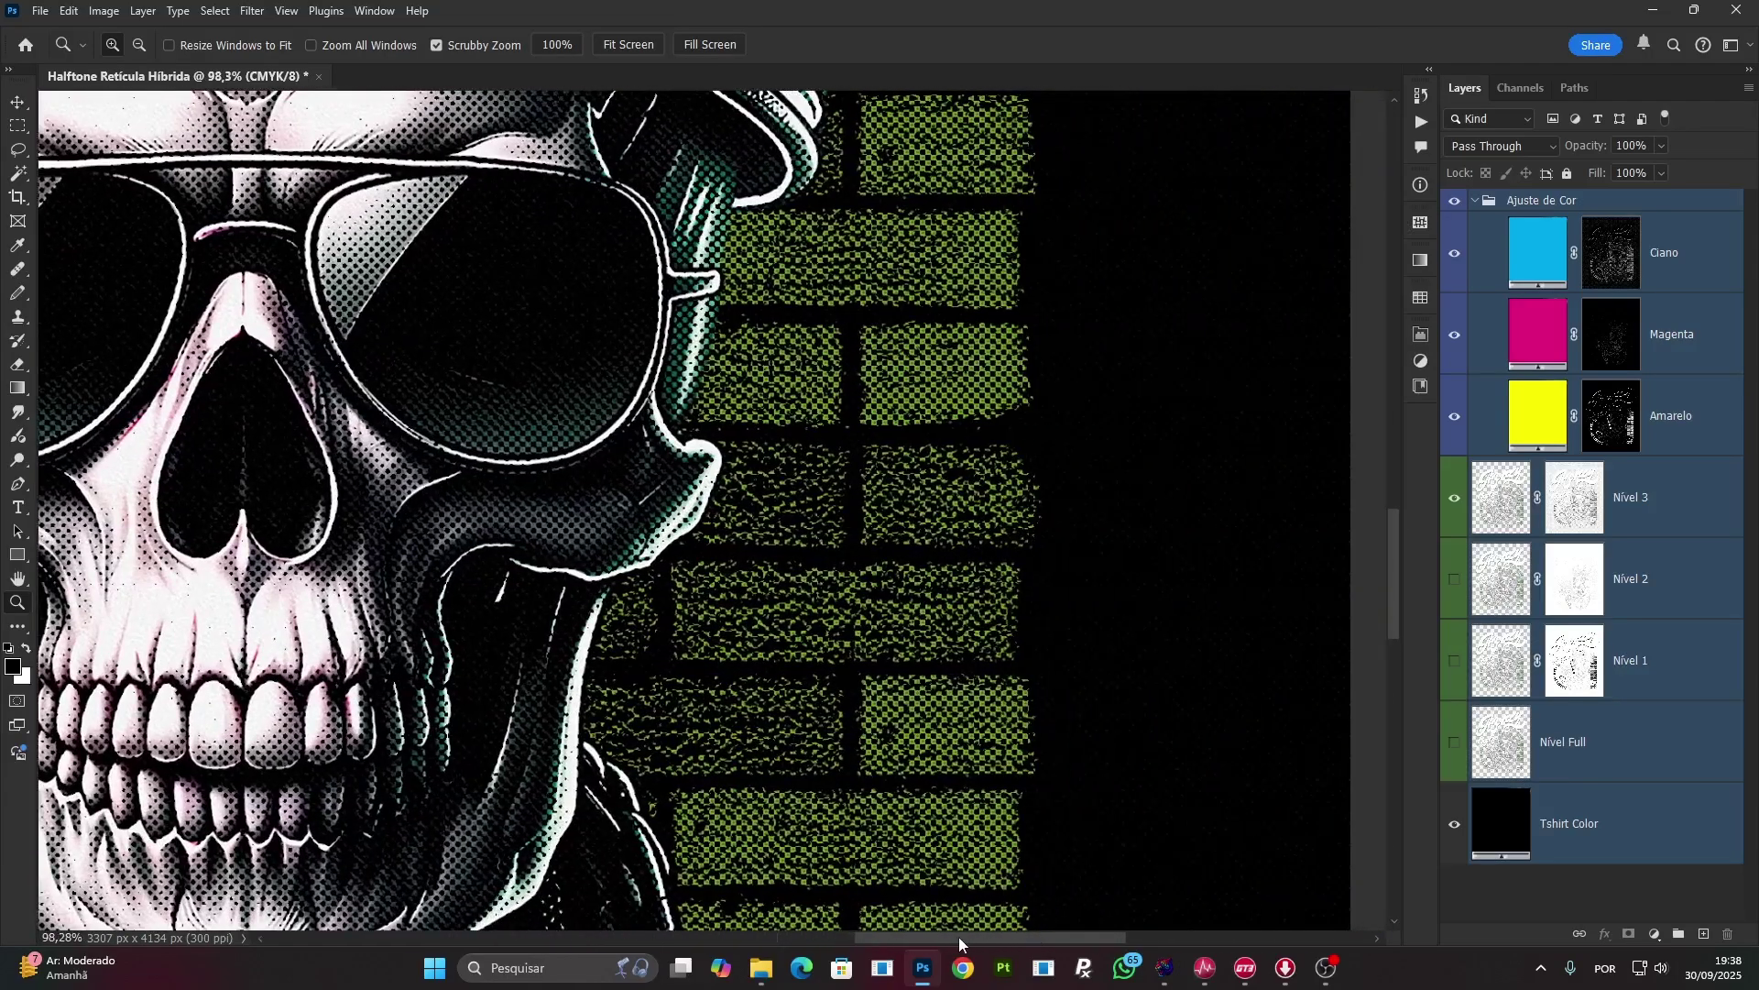
mouse_move(836, 381)
left_mouse_down()
mouse_move(925, 376)
mouse_move(840, 379)
left_mouse_up()
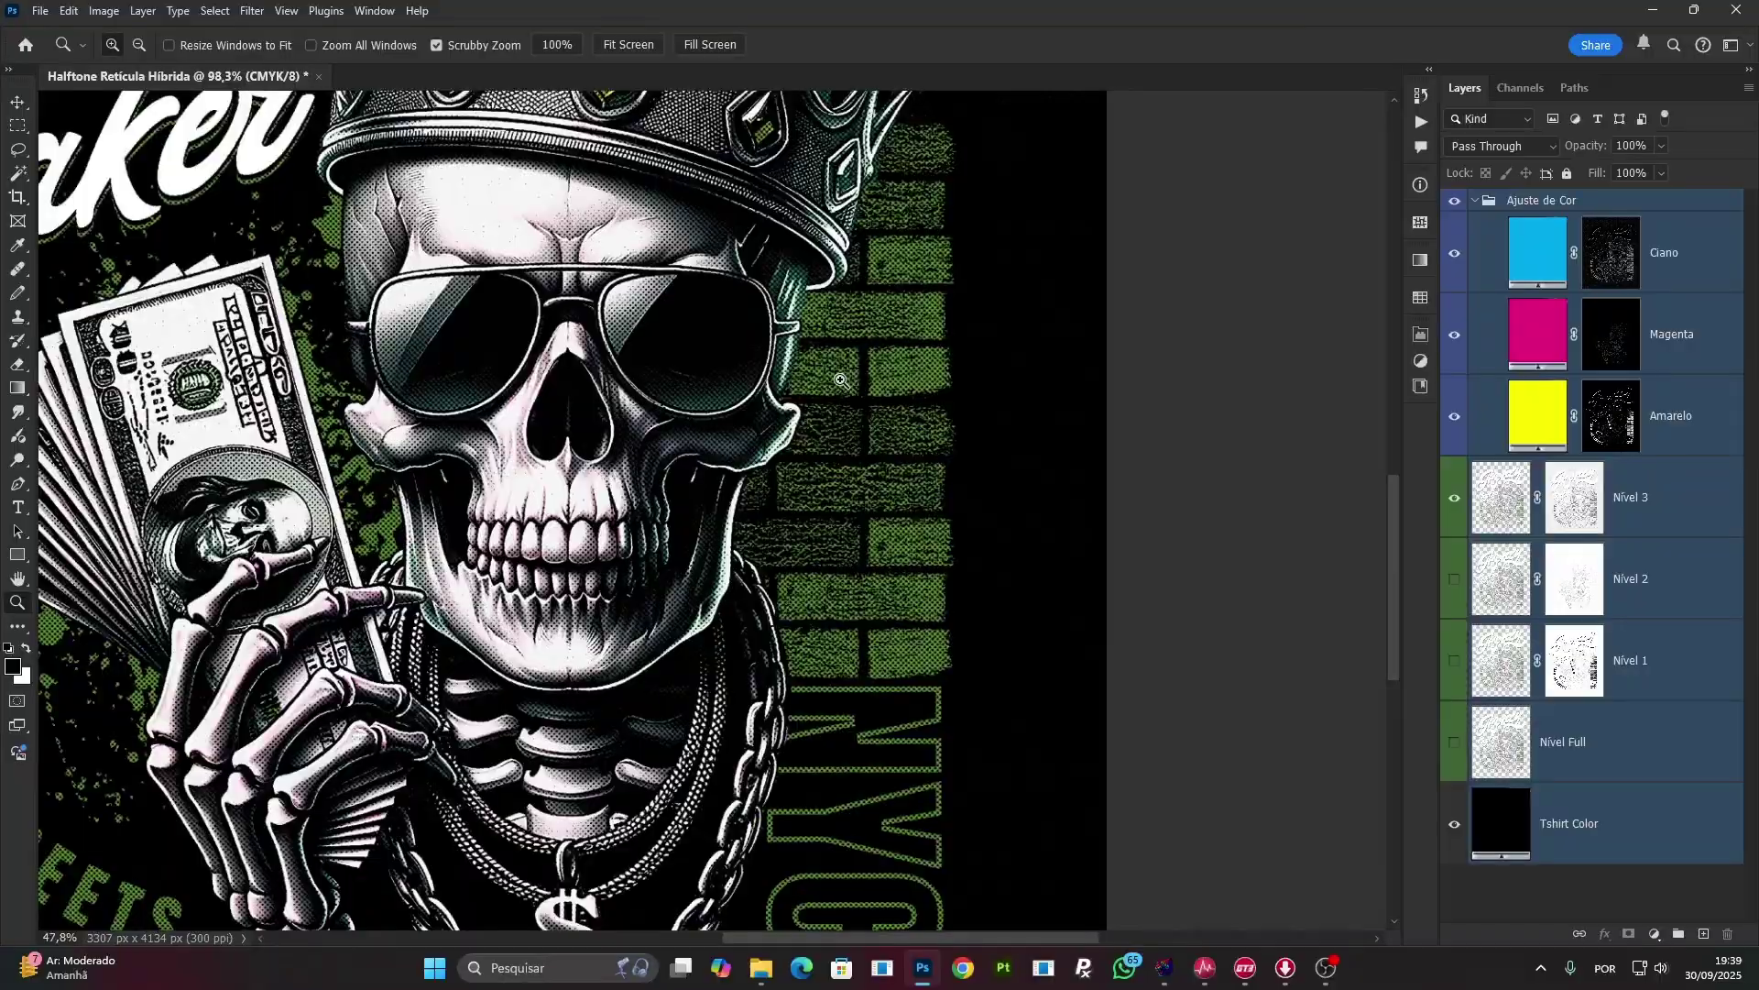
Lower the opacity of the Amarelo colour adjustment layer to 62%.
left_click(1686, 429)
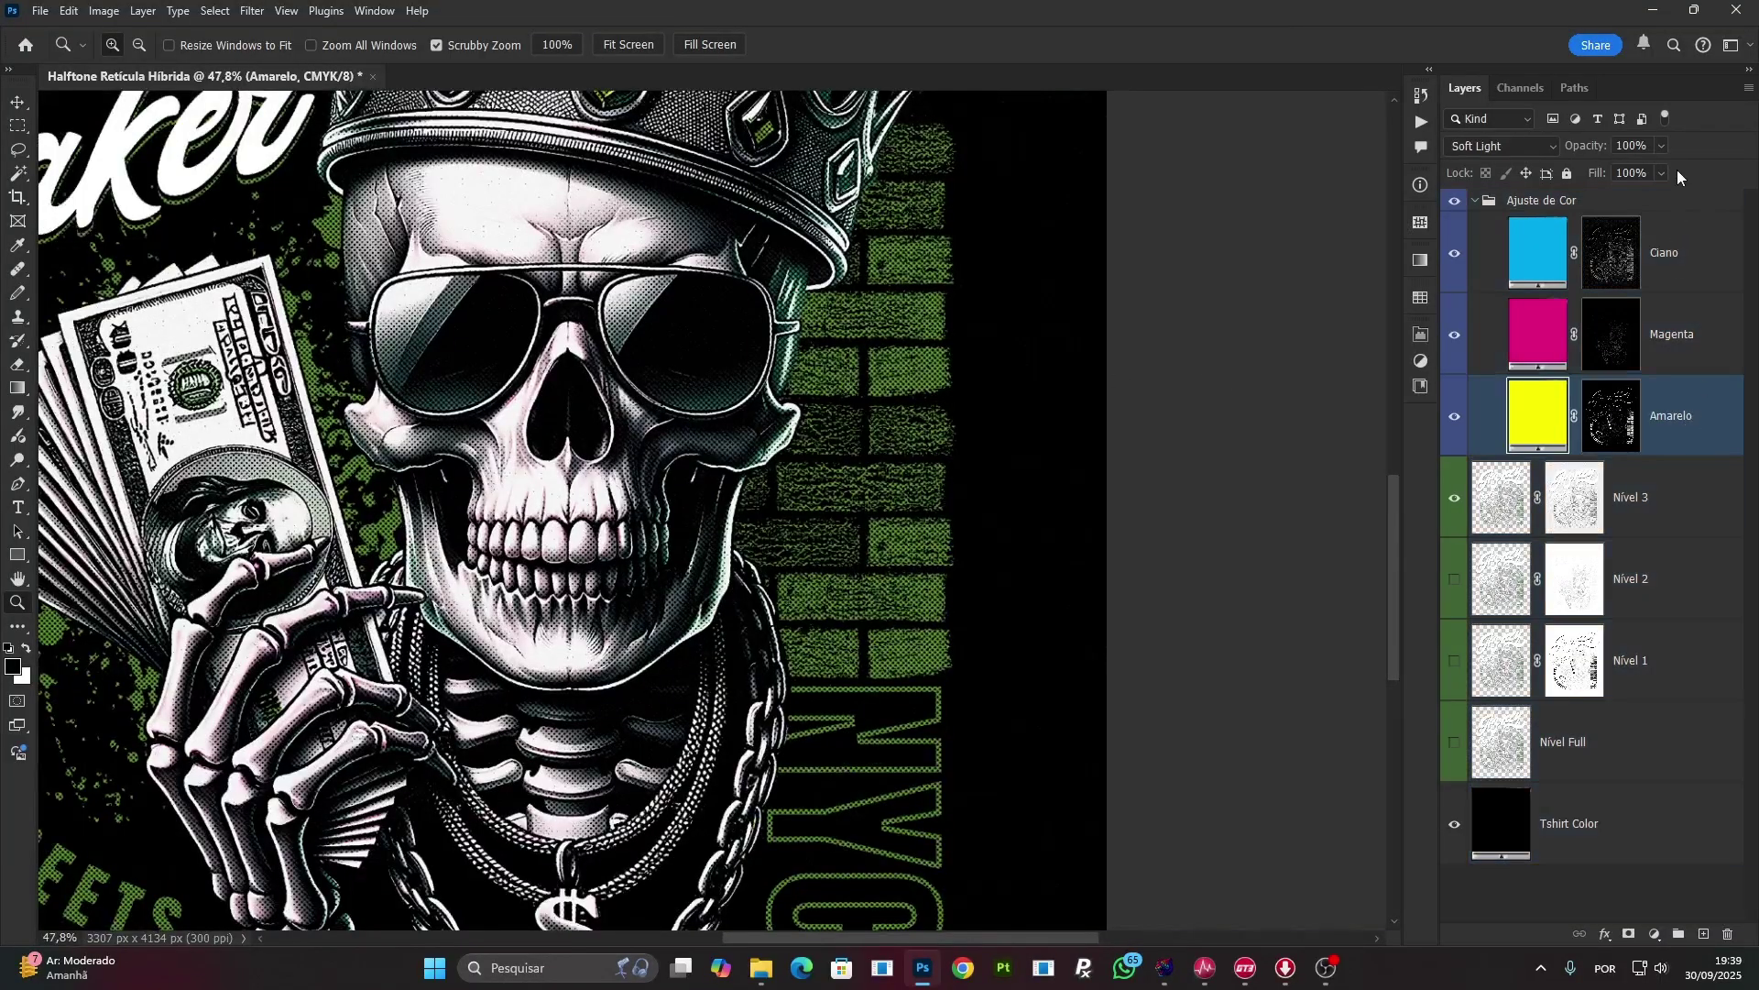
left_click(1662, 145)
left_click_drag(1659, 172, 1631, 177)
left_click(907, 359)
scroll(914, 361, "down", 3)
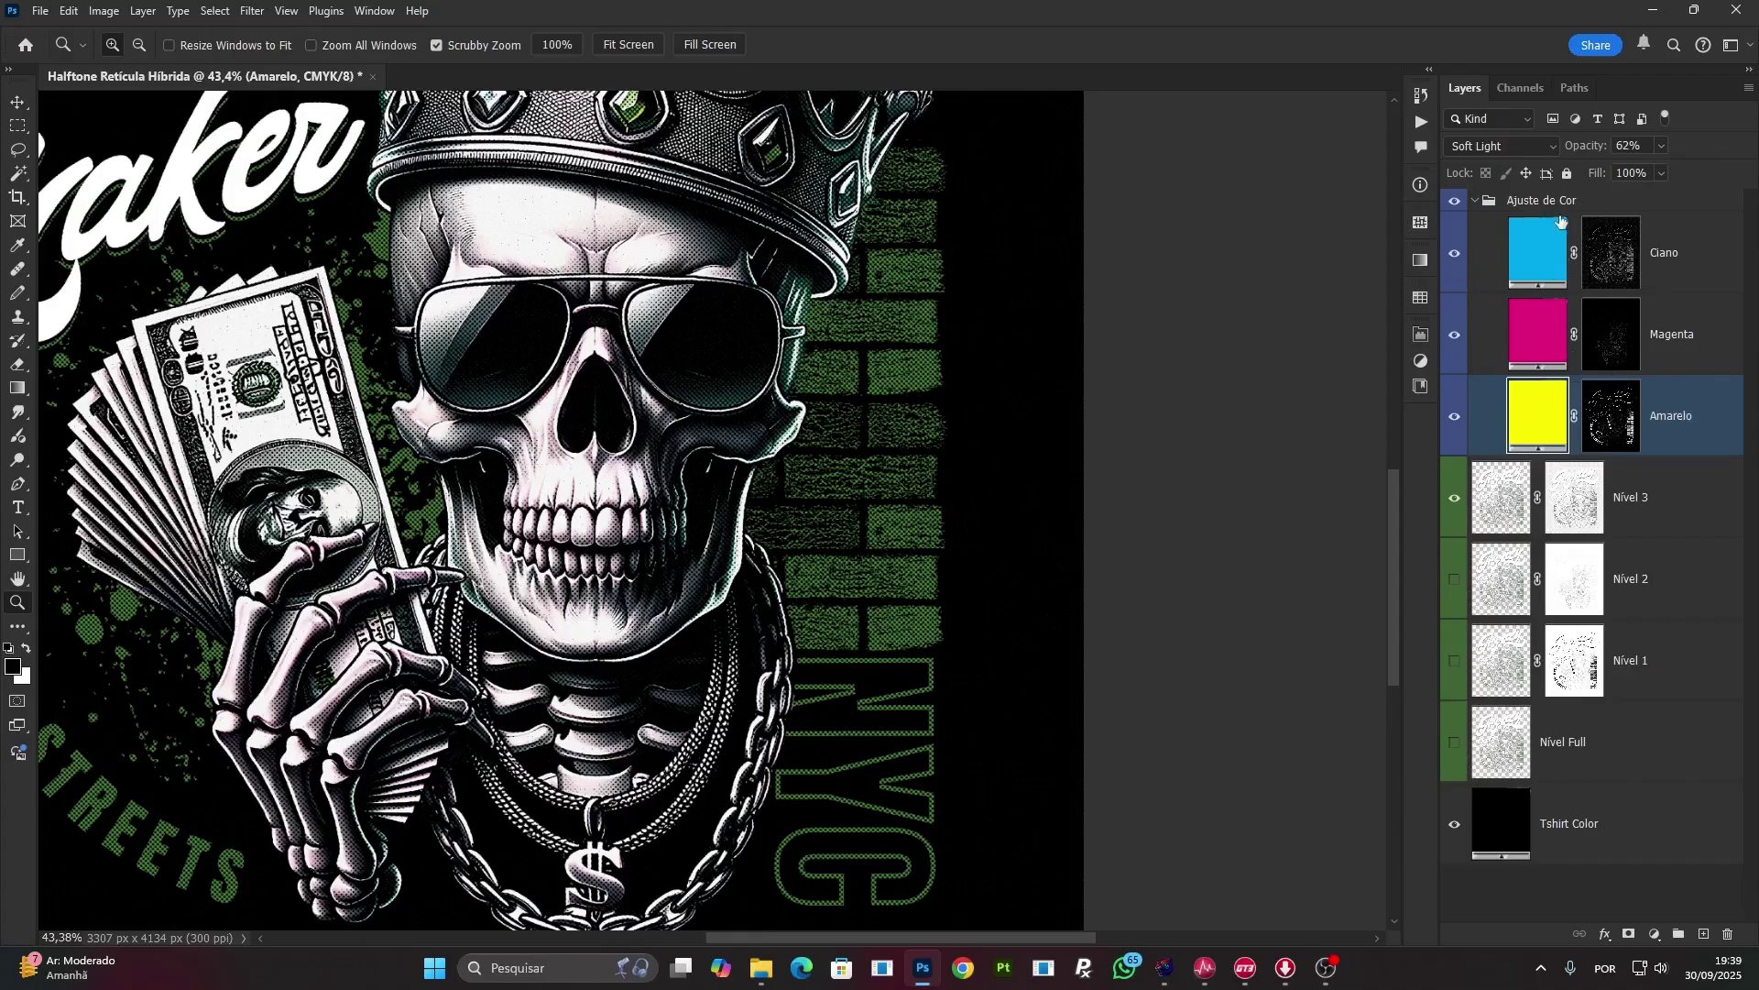
Run Finalizar Híbrido from the halftone panel's Híbrido group on the artwork and dismiss the completion message.
left_click(1173, 975)
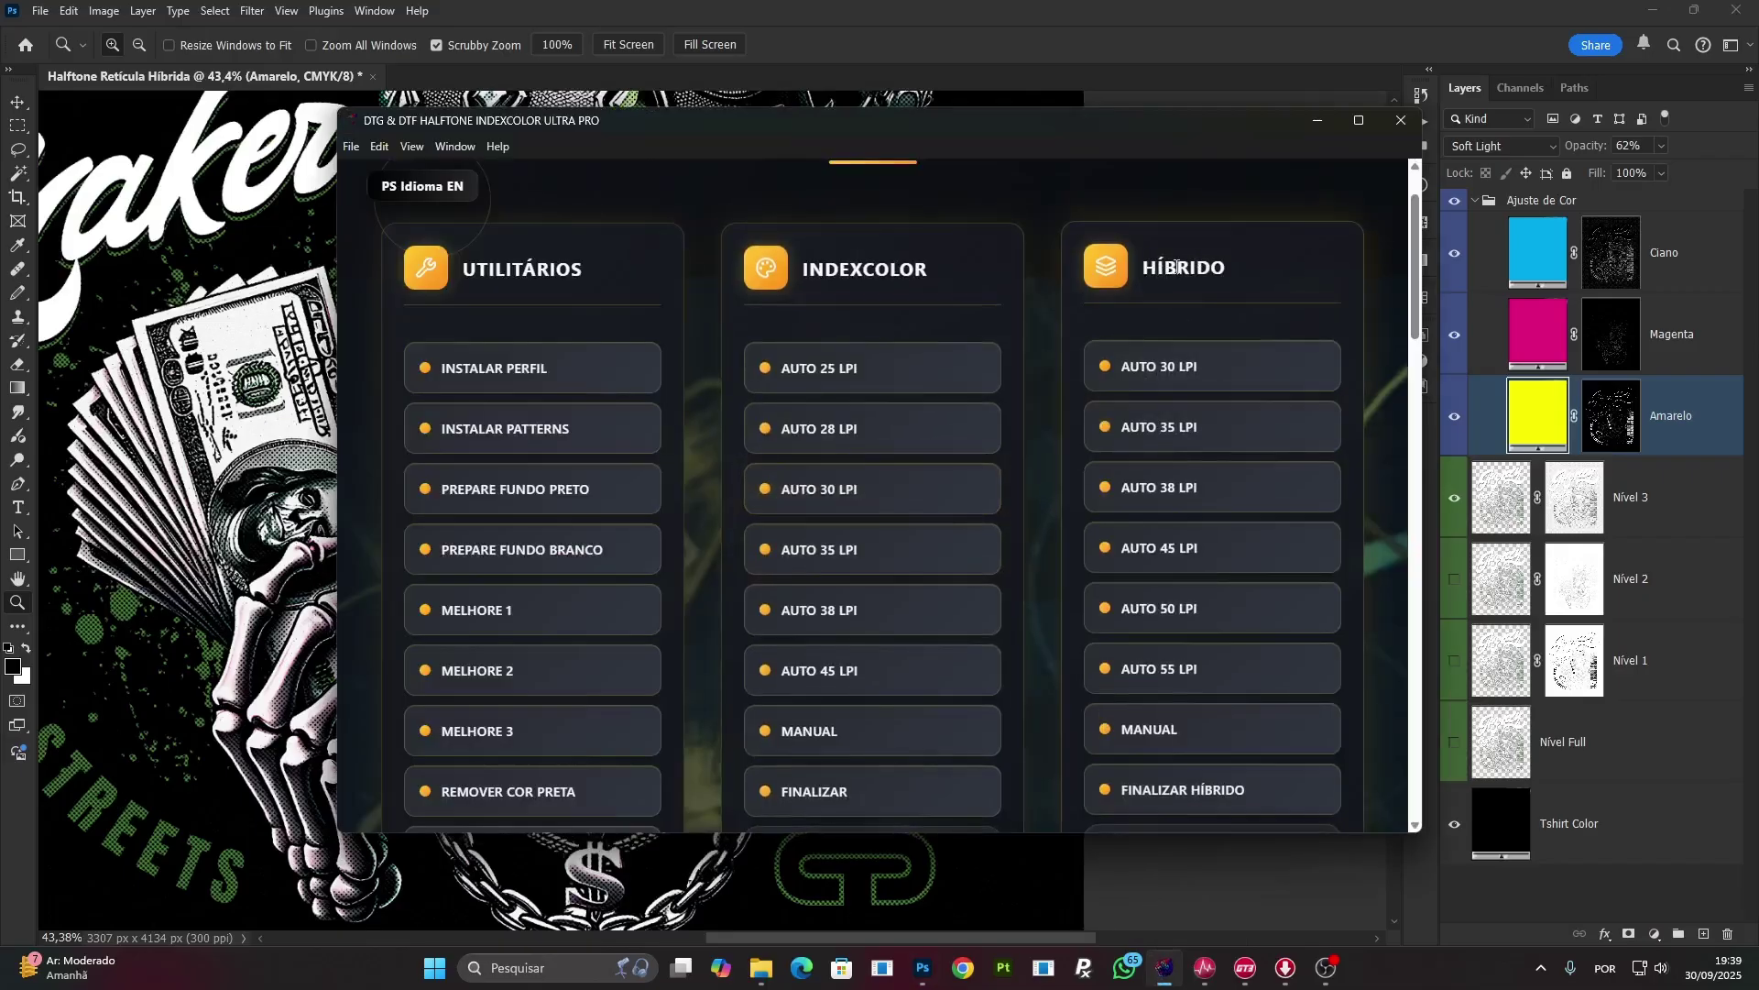
scroll(1219, 605, "down", 2)
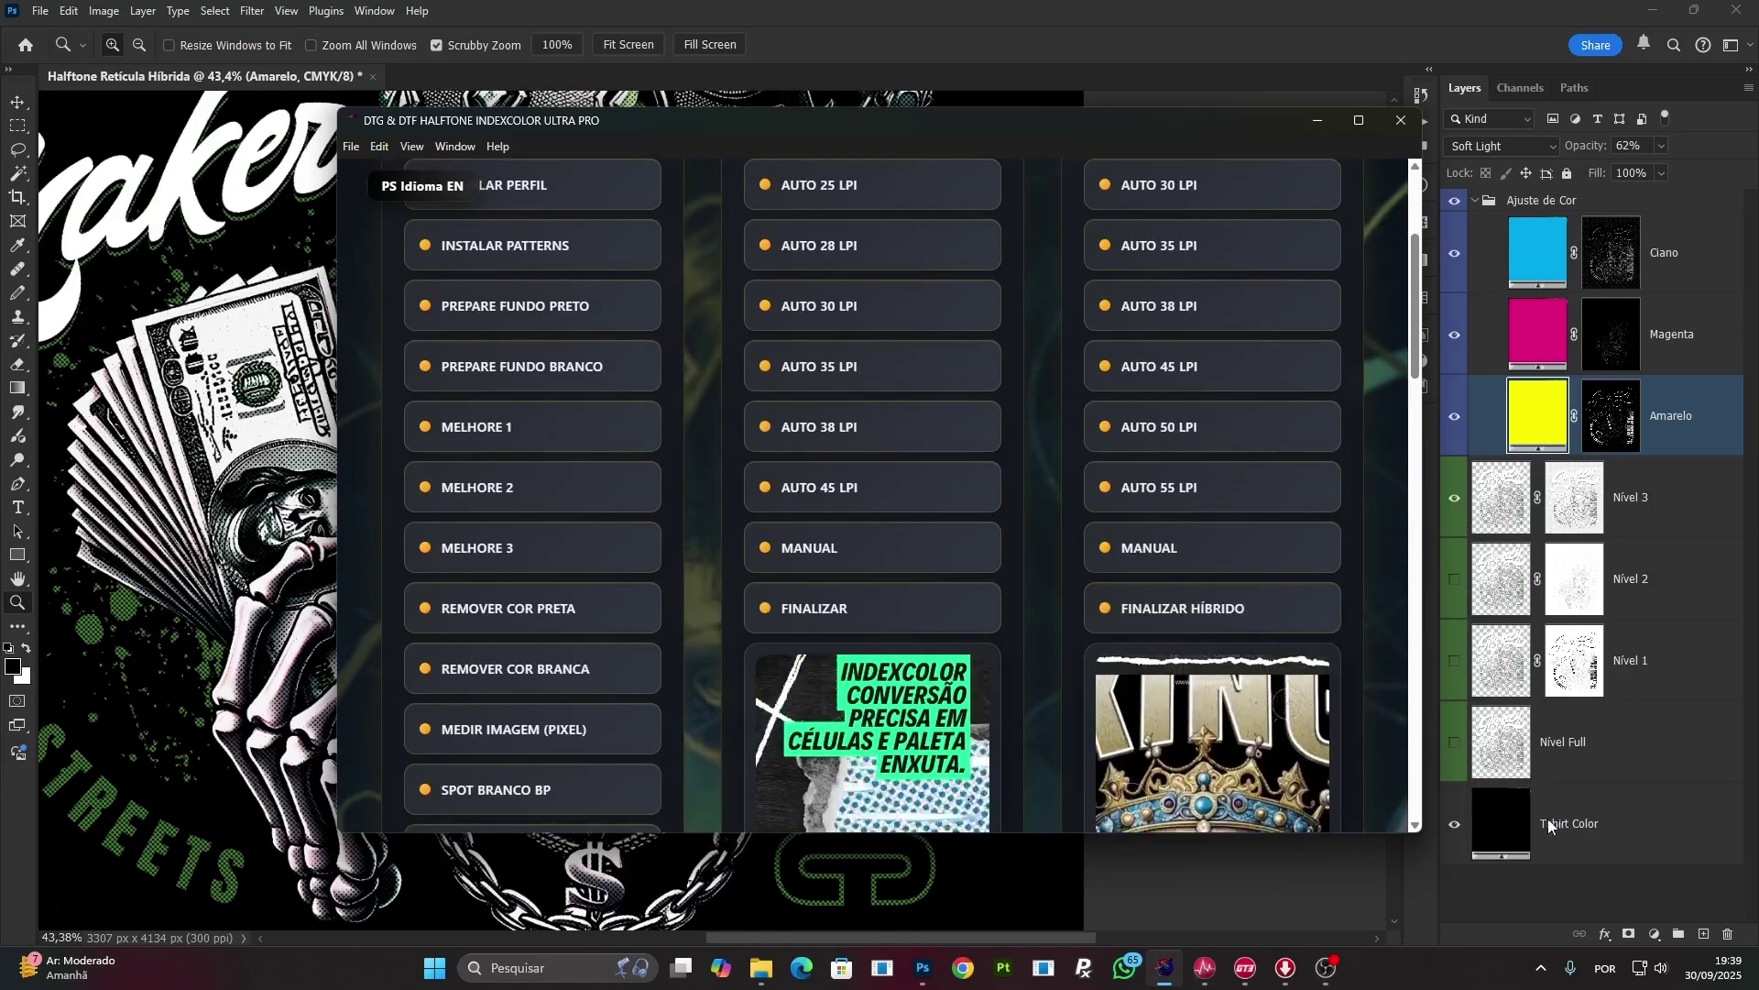
left_click(1194, 616)
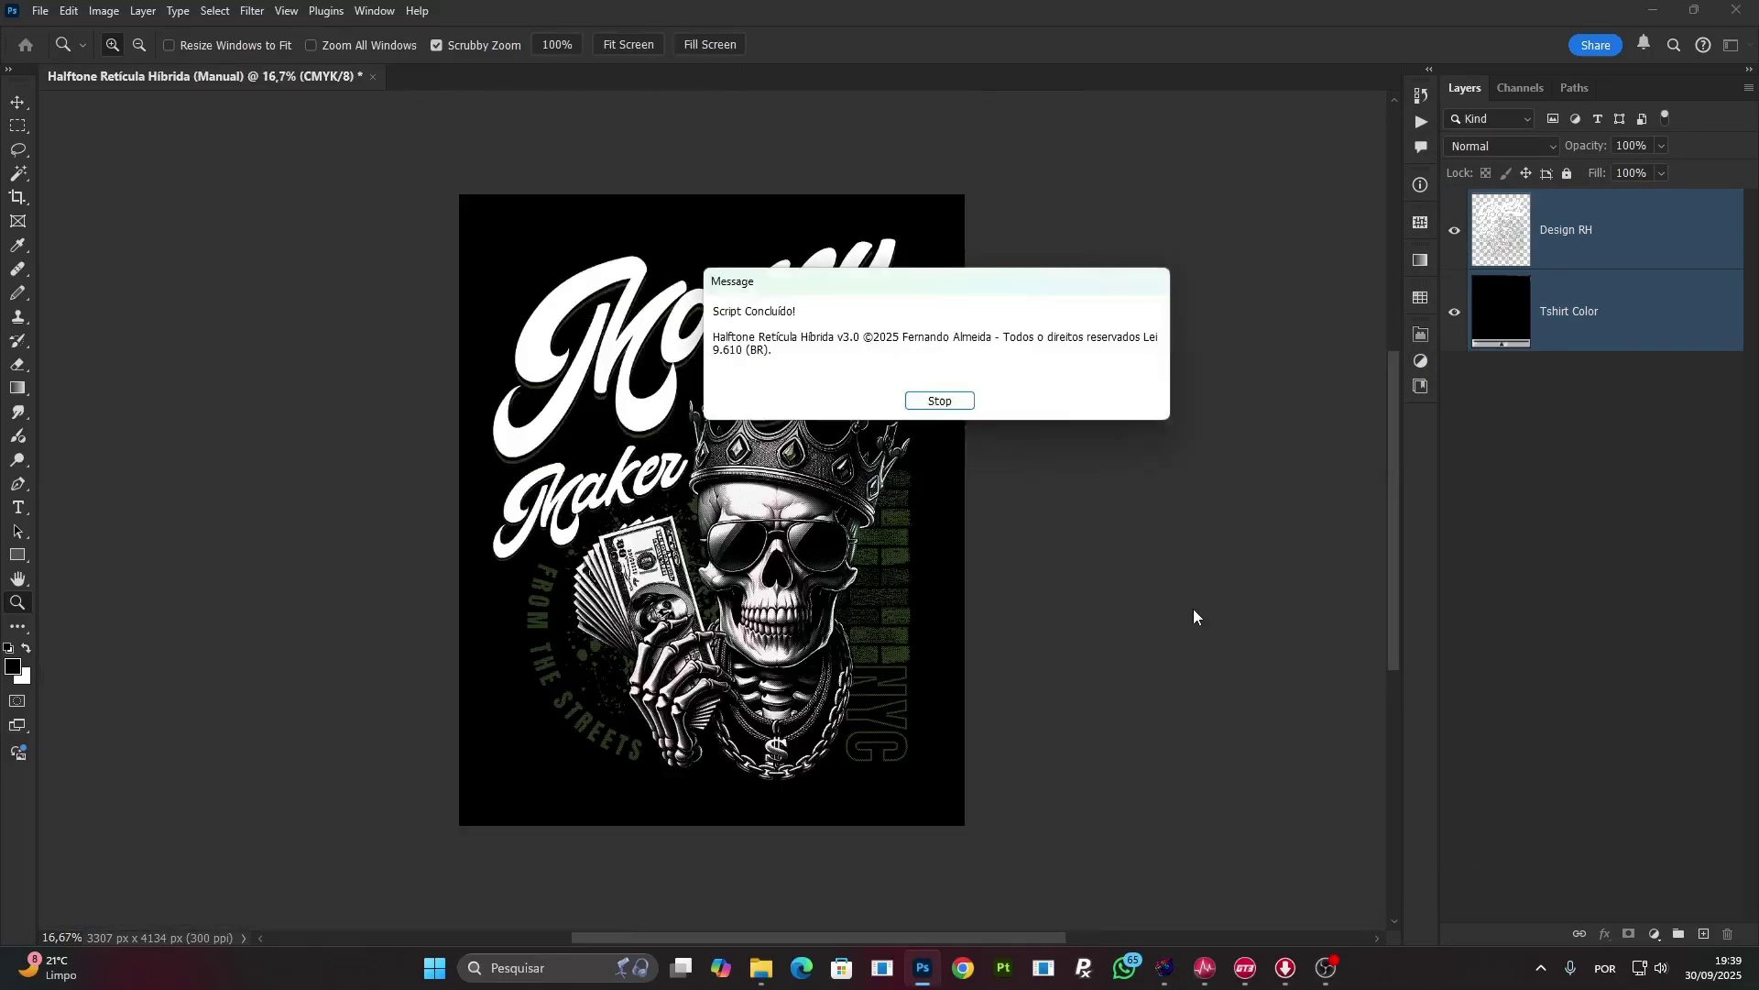
left_click(941, 402)
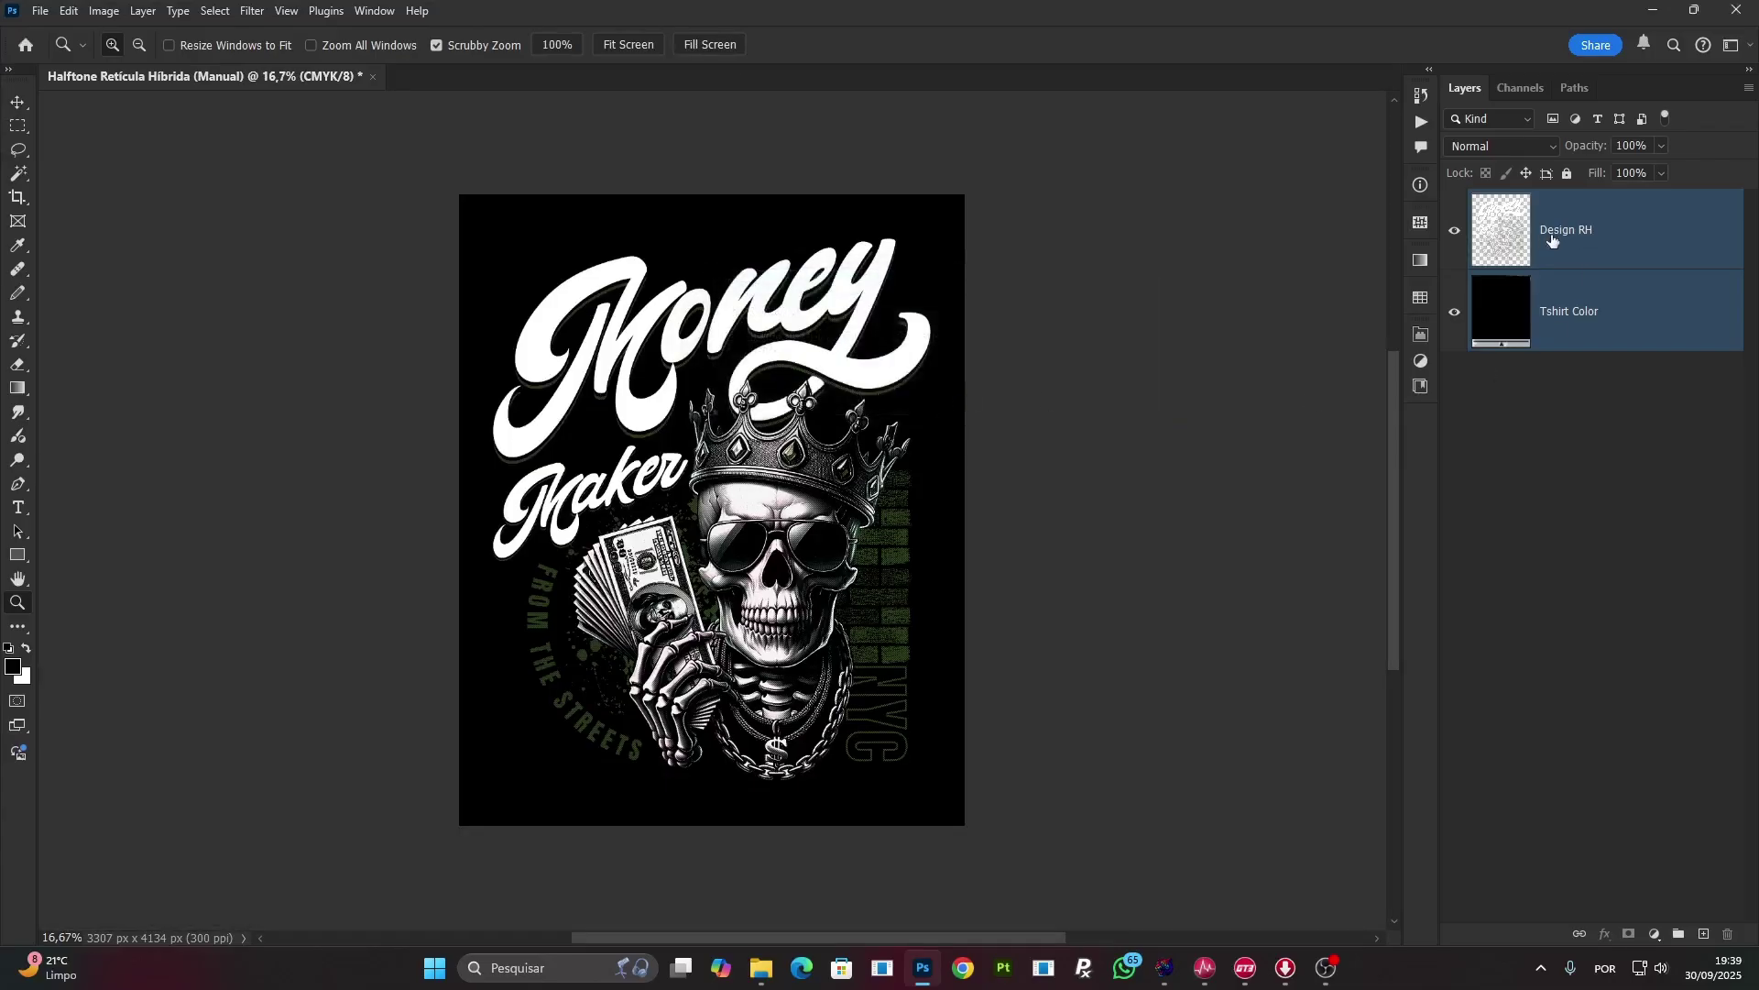
Inspect the finalised Design RH layer with the Tshirt Color layer hidden and shown, checking the lettering, money and skull dots up close.
left_click(1454, 313)
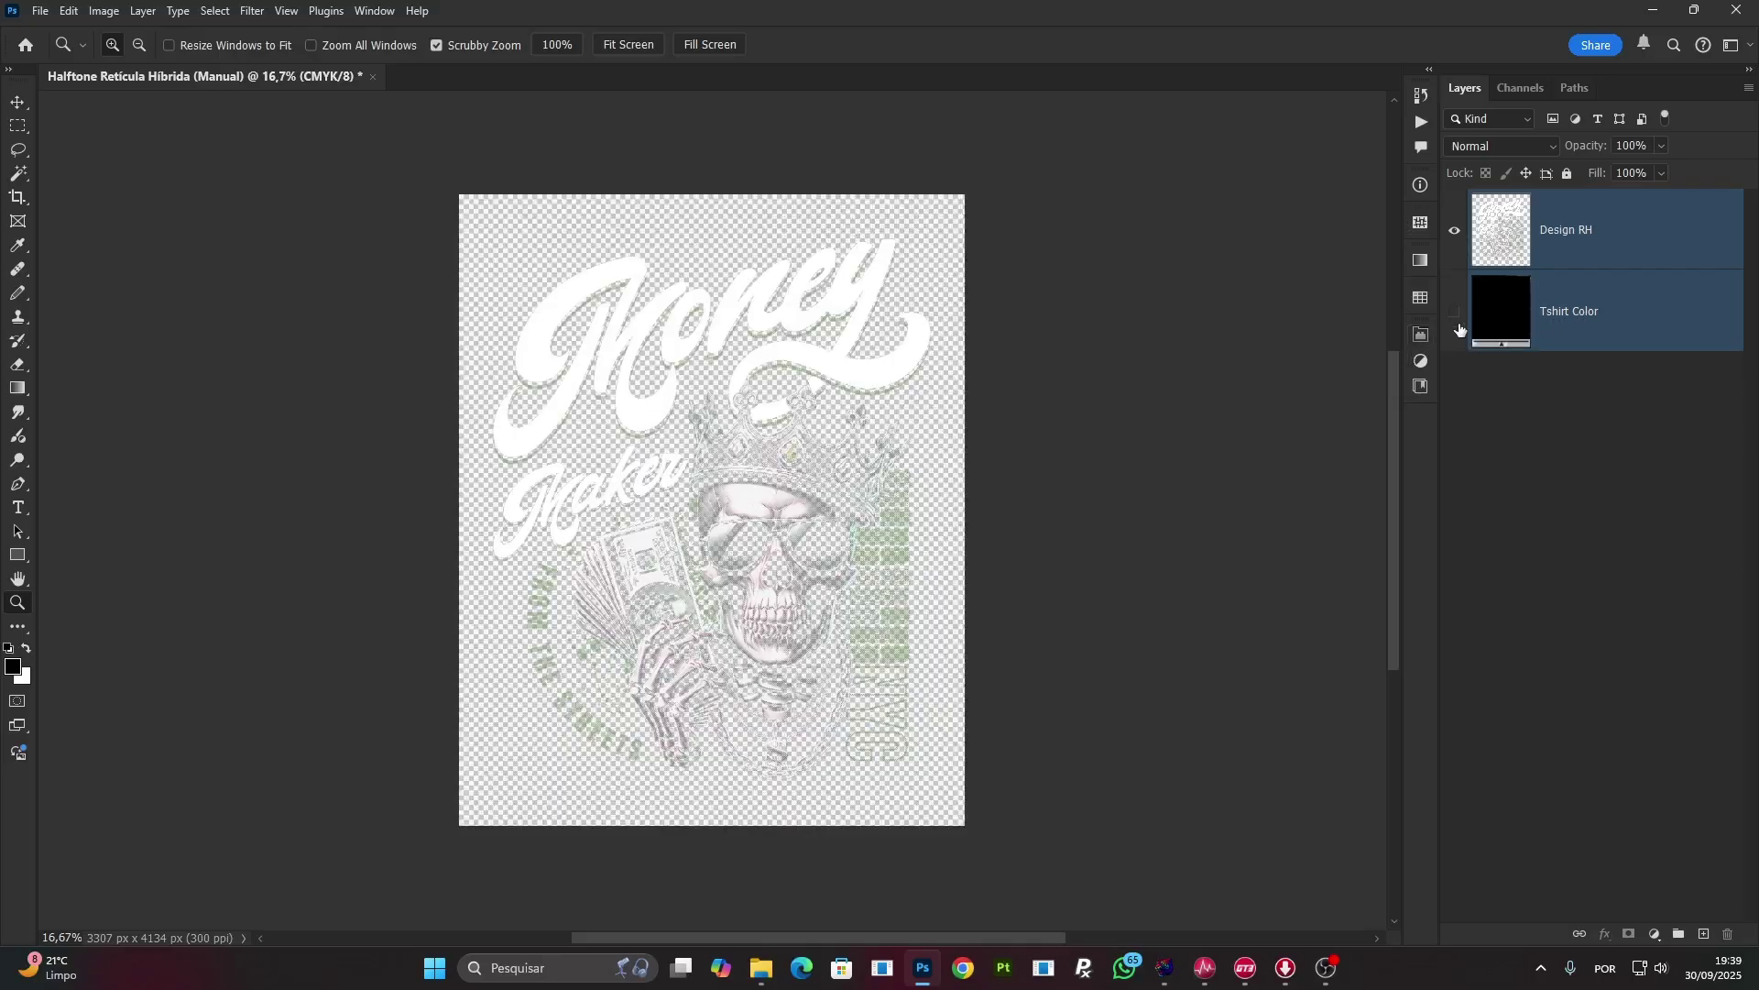
left_click(1454, 314)
left_click_drag(680, 310, 877, 168)
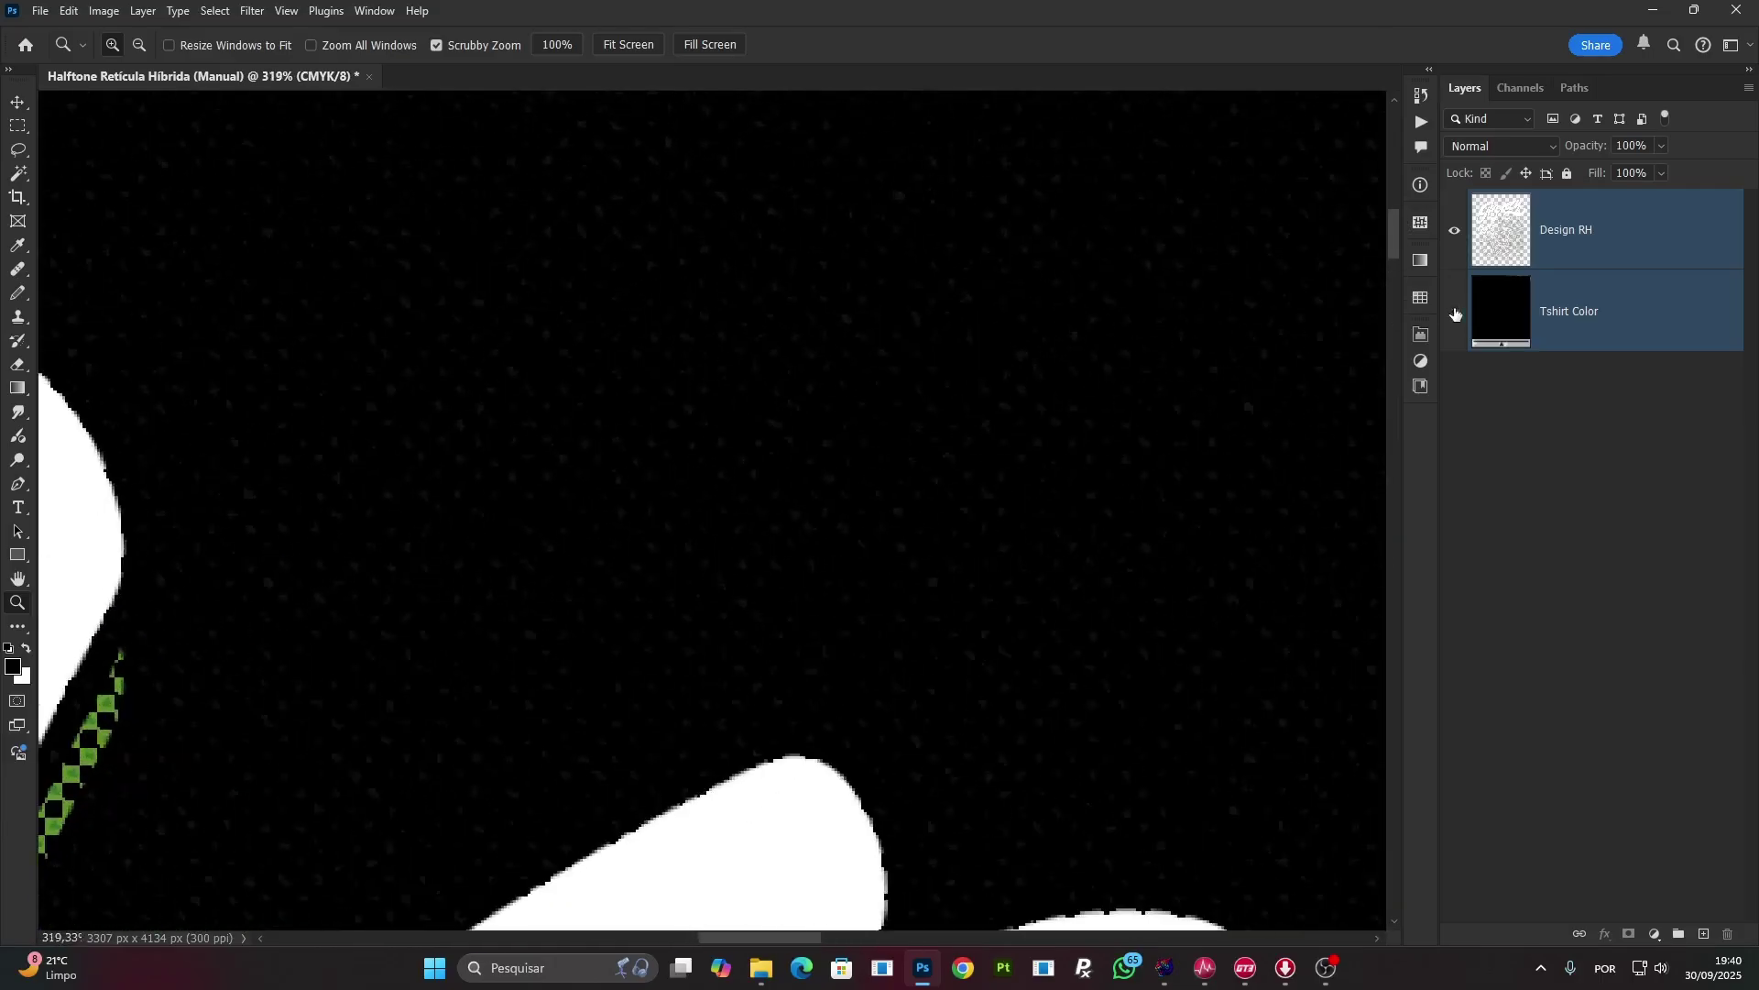
left_click(1455, 315)
left_click_drag(1055, 425, 911, 503)
mouse_move(693, 513)
left_mouse_down()
mouse_move(853, 463)
mouse_move(704, 502)
left_mouse_up()
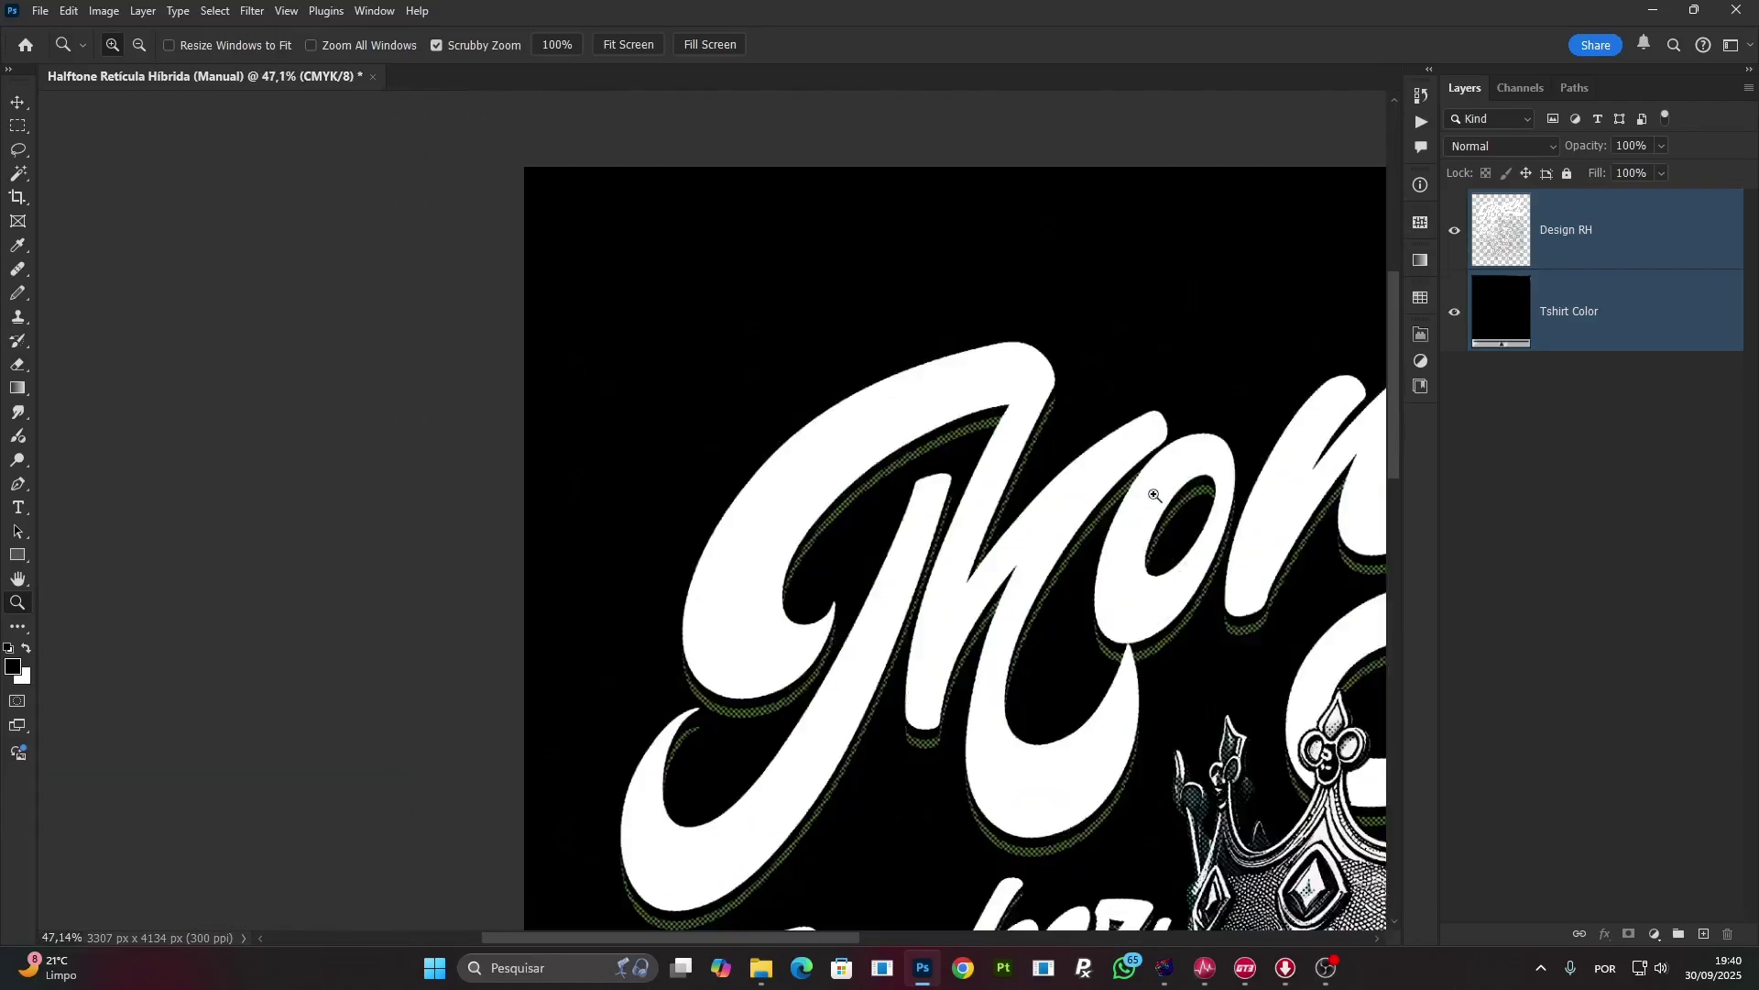
scroll(1099, 525, "down", 3)
left_click_drag(1203, 576, 797, 586)
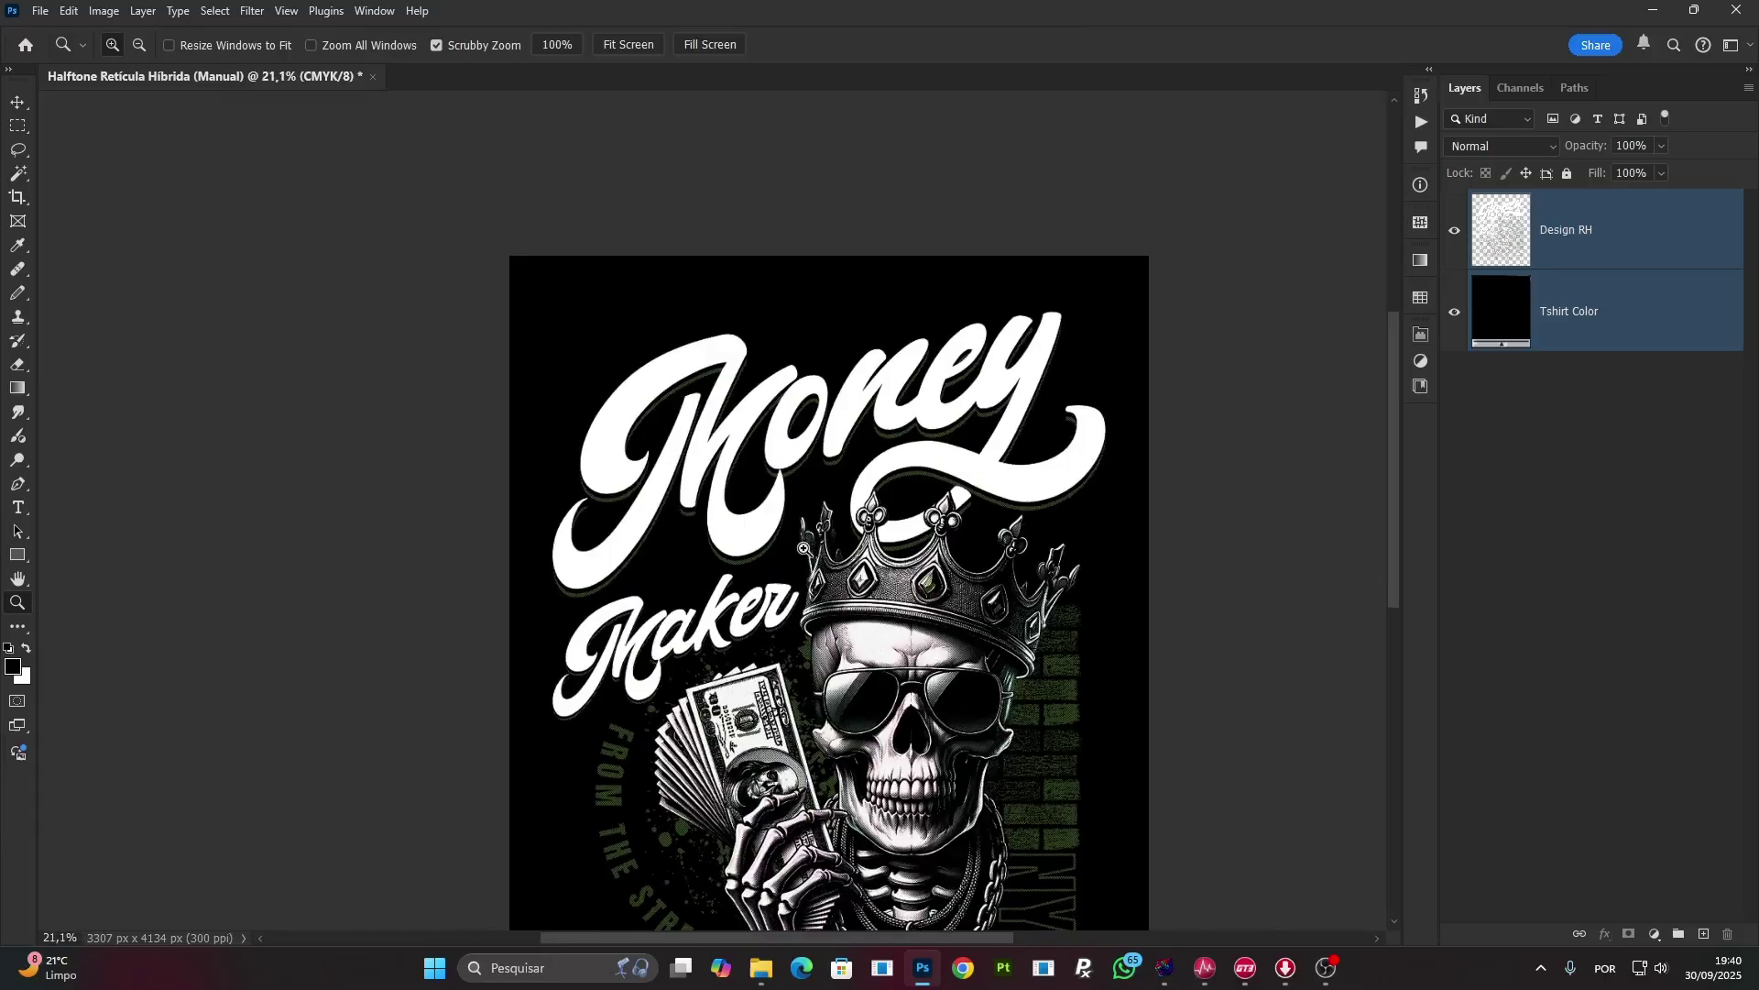
left_click_drag(811, 801, 880, 793)
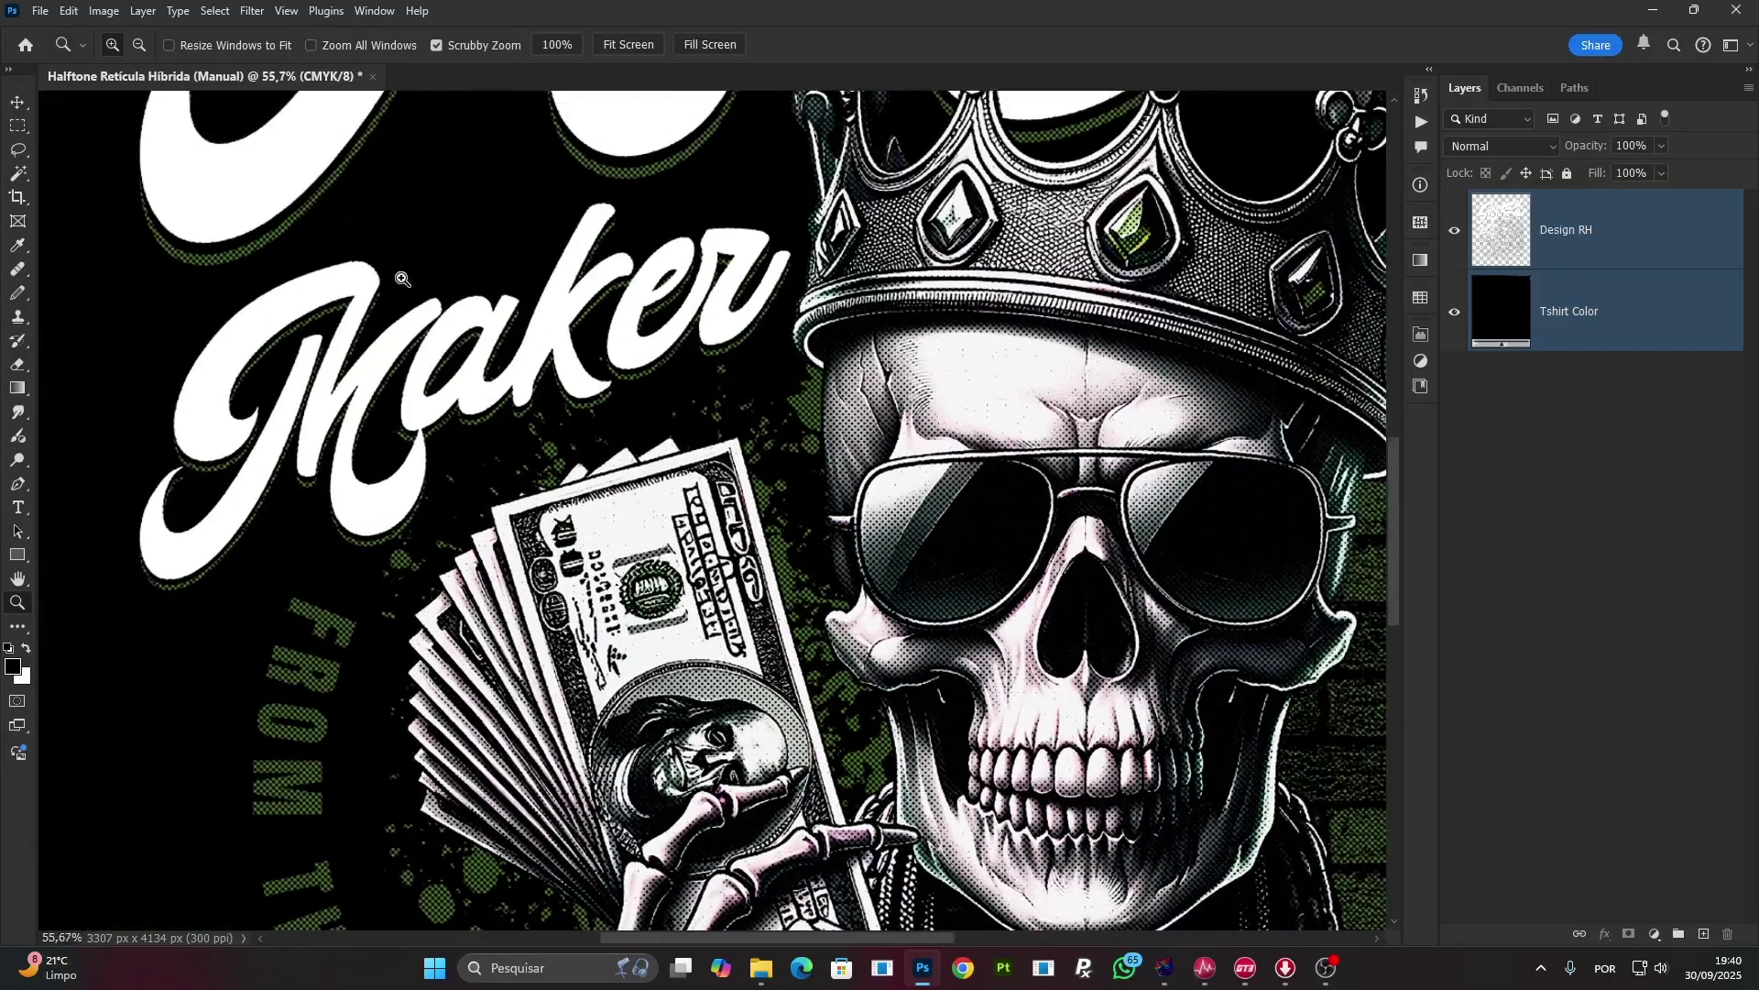
Save a layered TIFF copy named Halftone Retícula Híbrida (Manual).tif in the EXEMPLOS folder with LZW compression.
left_click(42, 10)
left_click(121, 245)
left_click(284, 423)
left_click(314, 444)
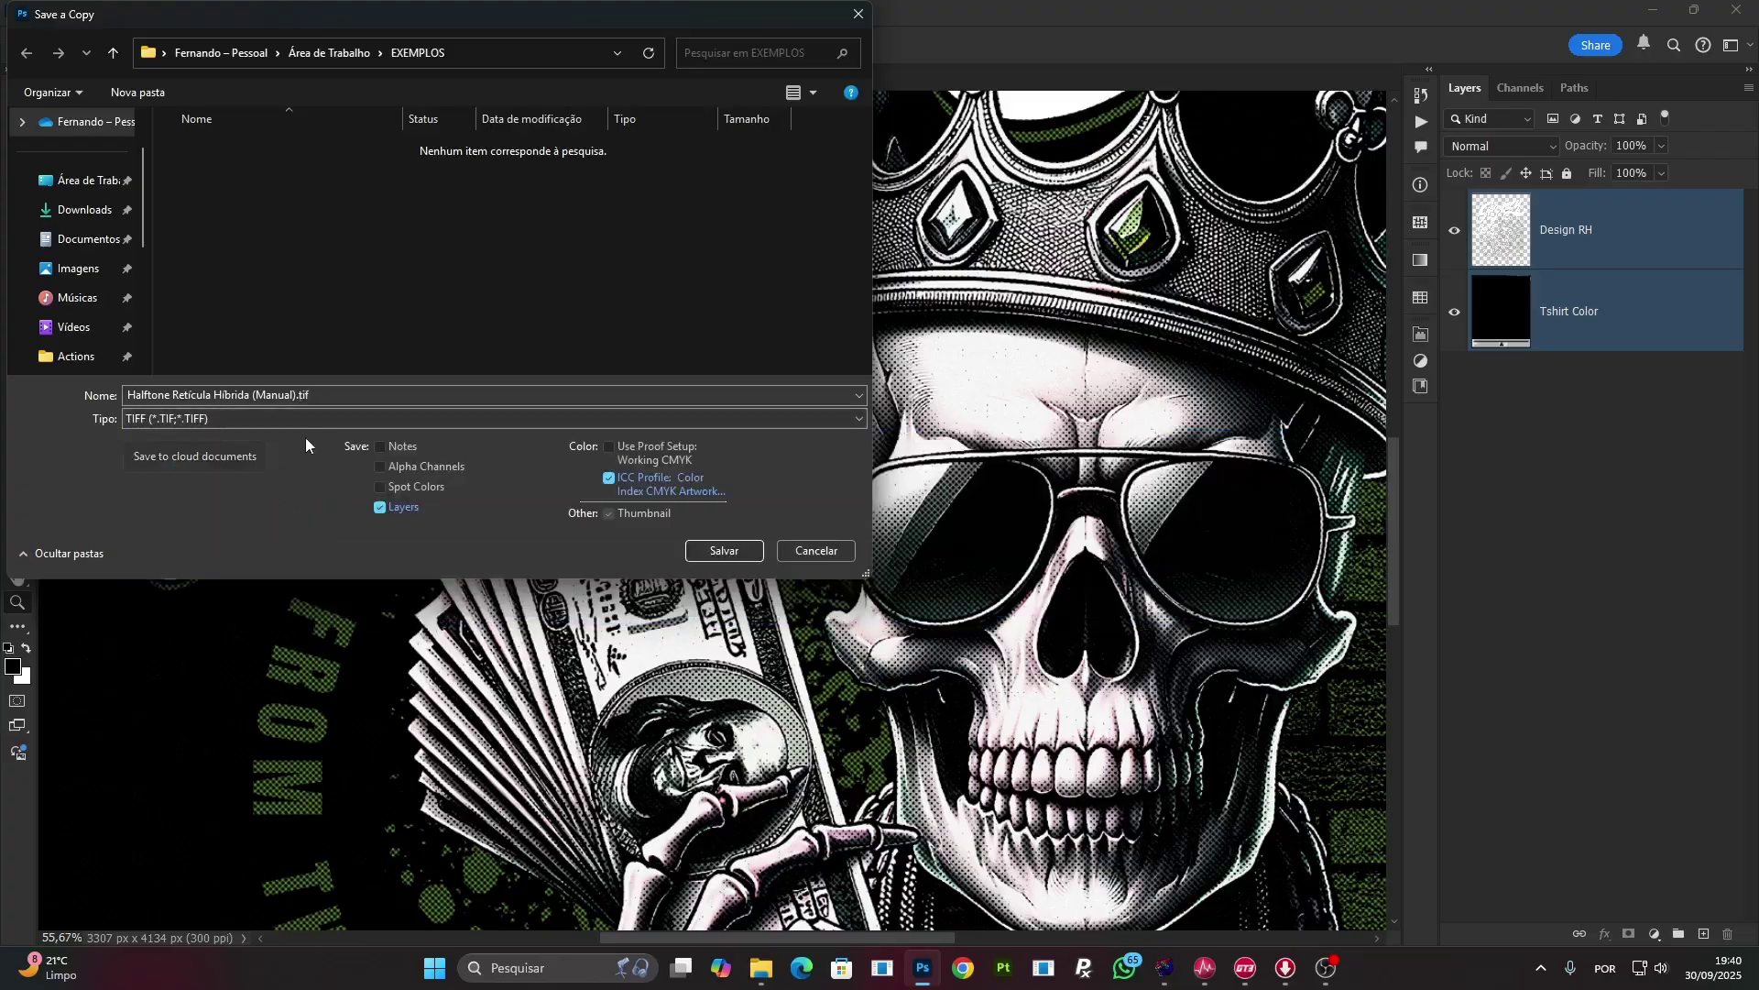
left_click(724, 550)
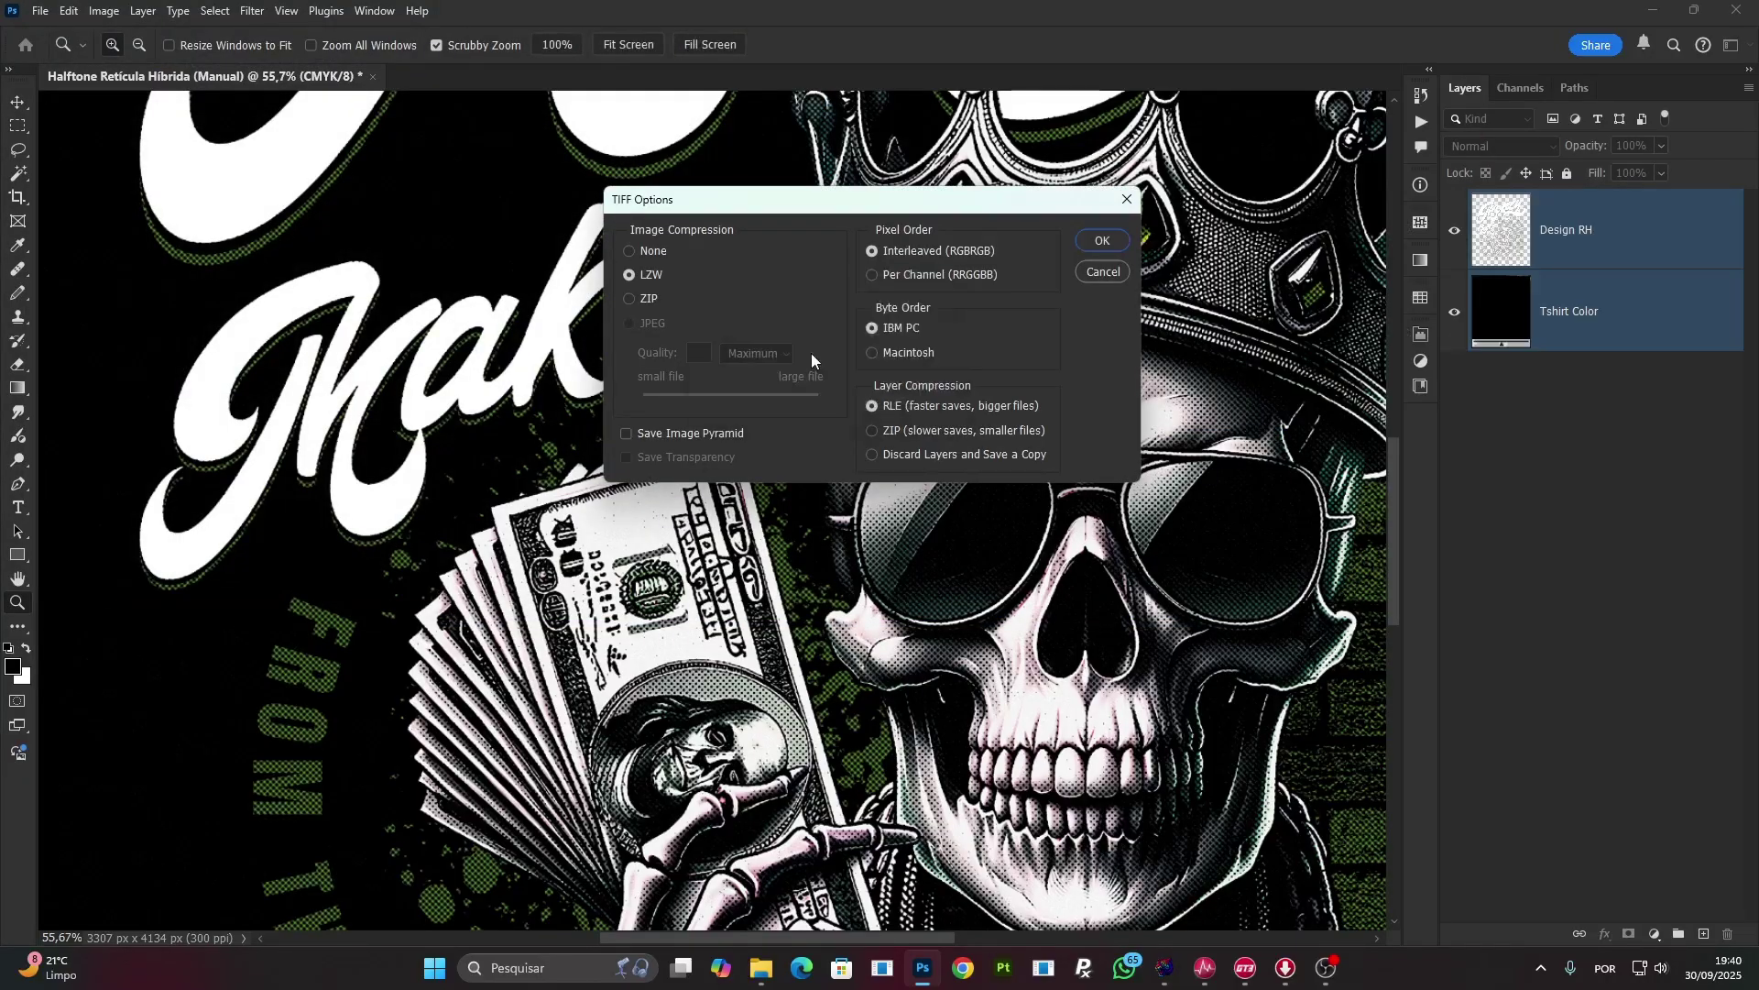
key("Return")
Close the halftone document without saving and reopen the original Money Maker.png from the recent files.
key("ctrl+w")
key("n")
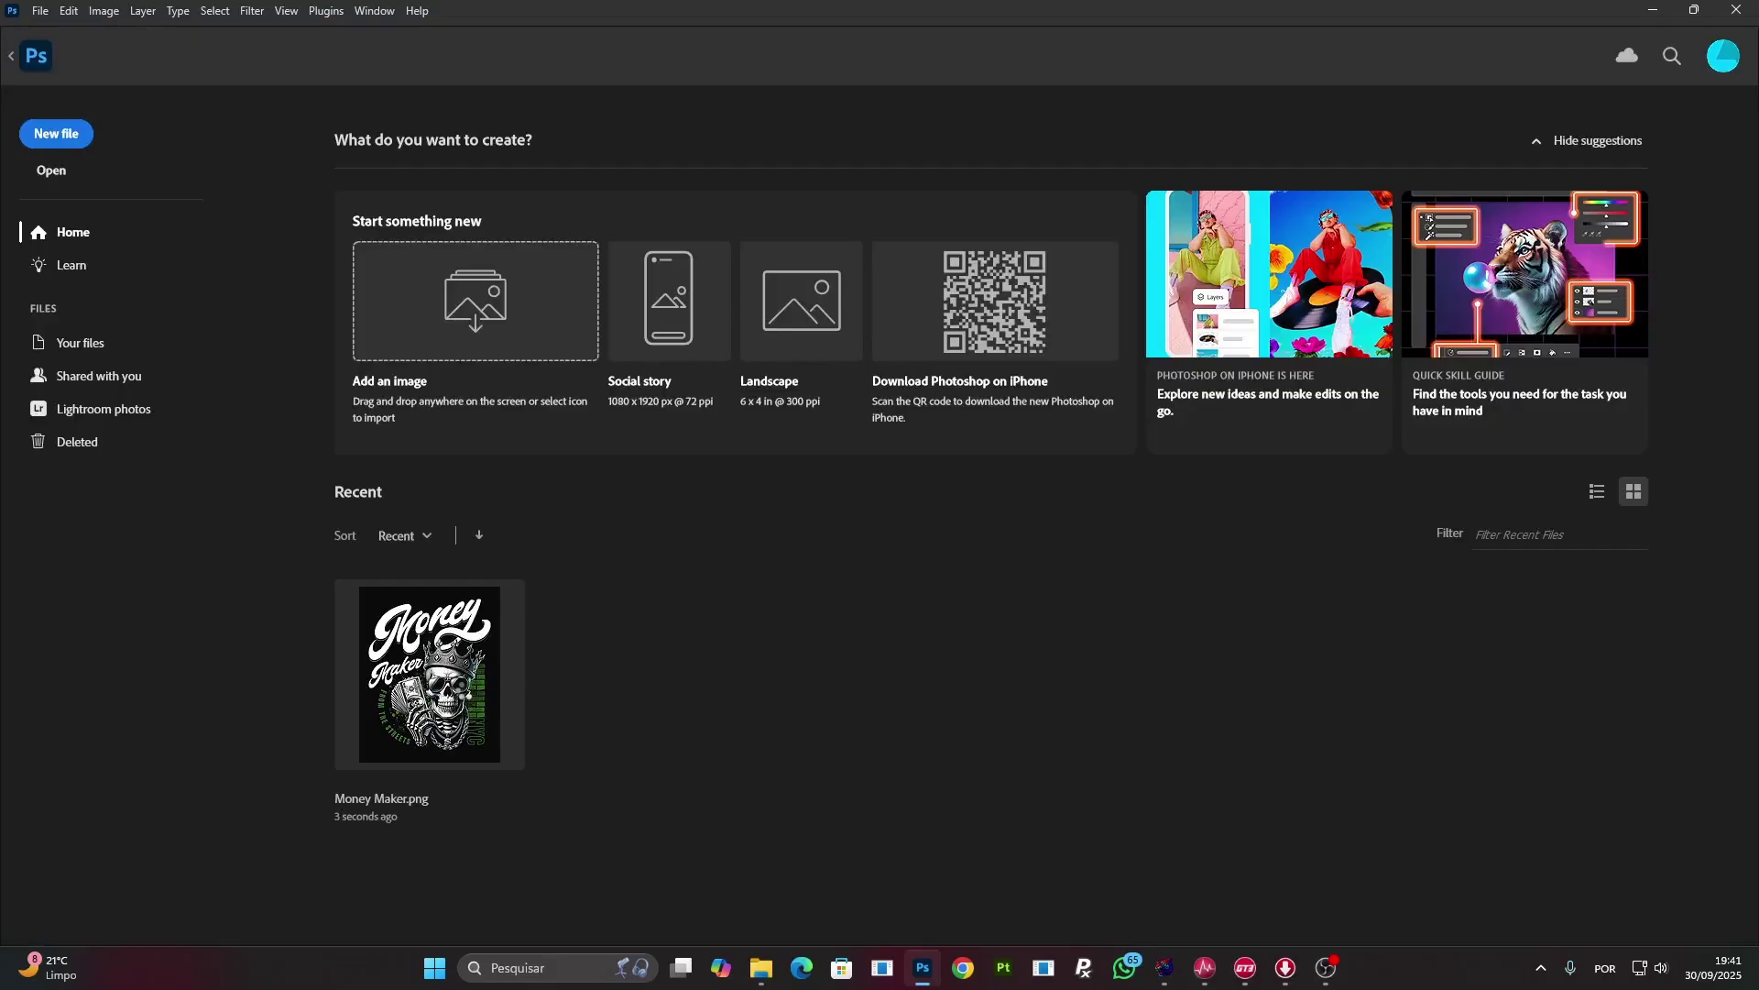
left_click(466, 691)
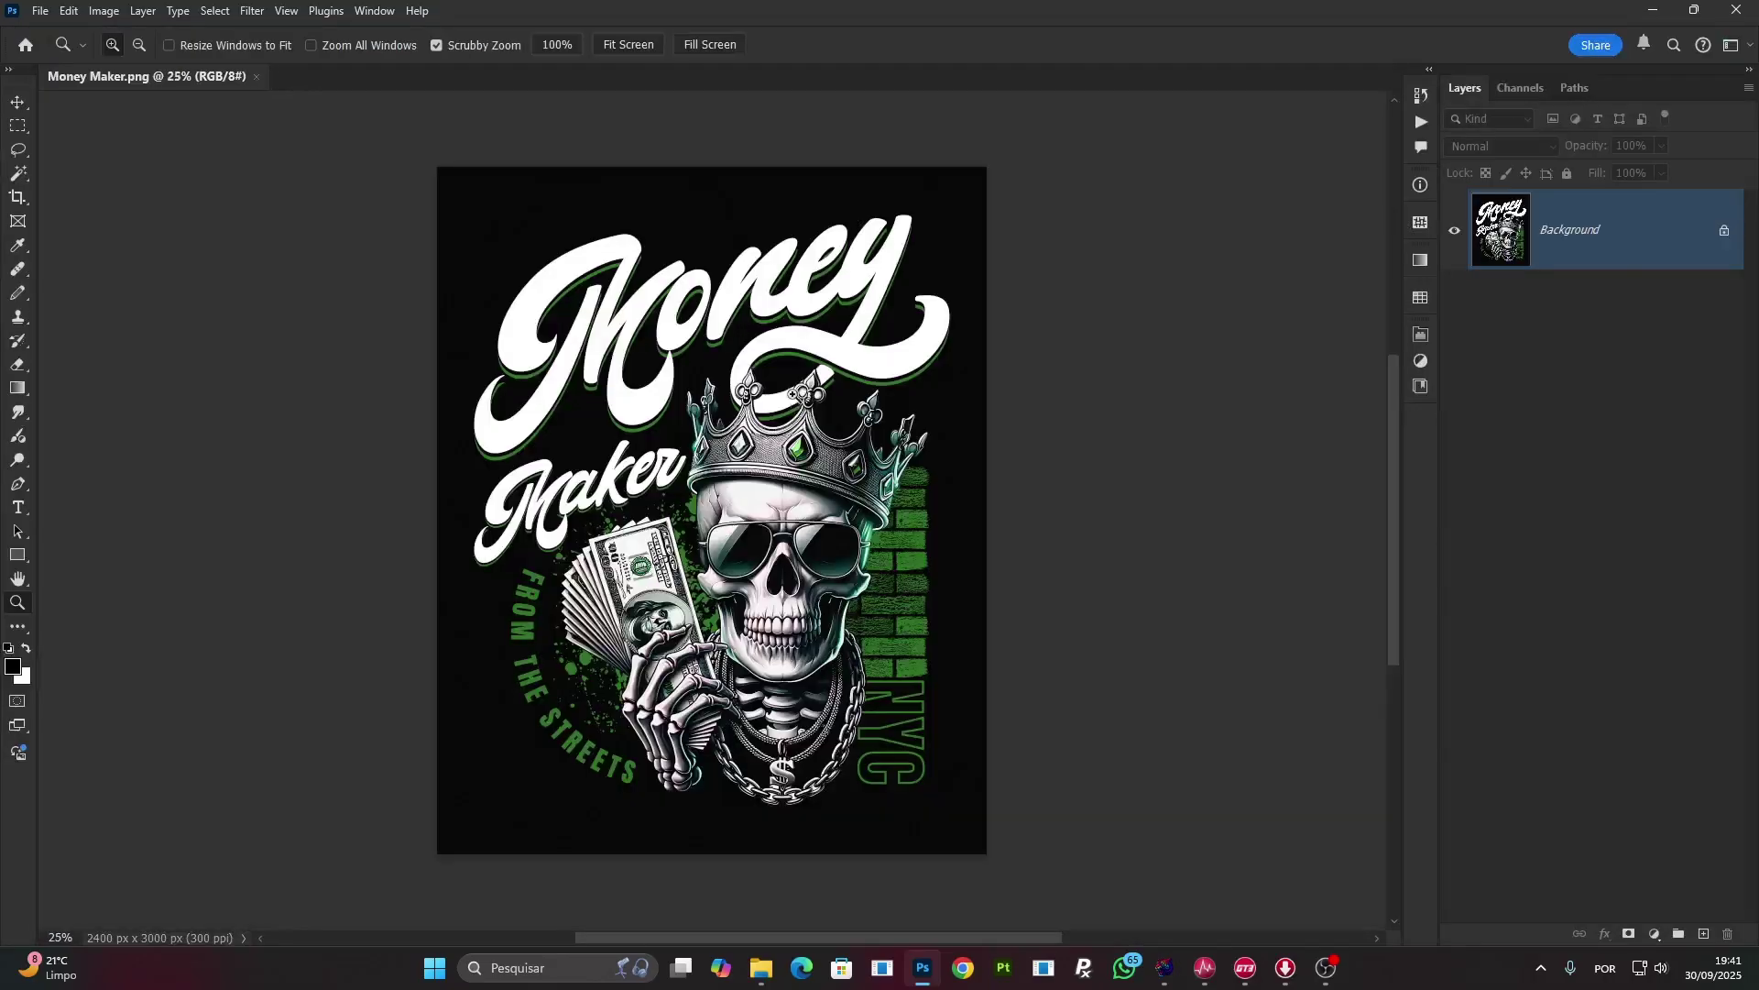
Examine the grain and detail of the original artwork around the sunglasses, teeth and money.
left_click_drag(827, 519, 979, 610)
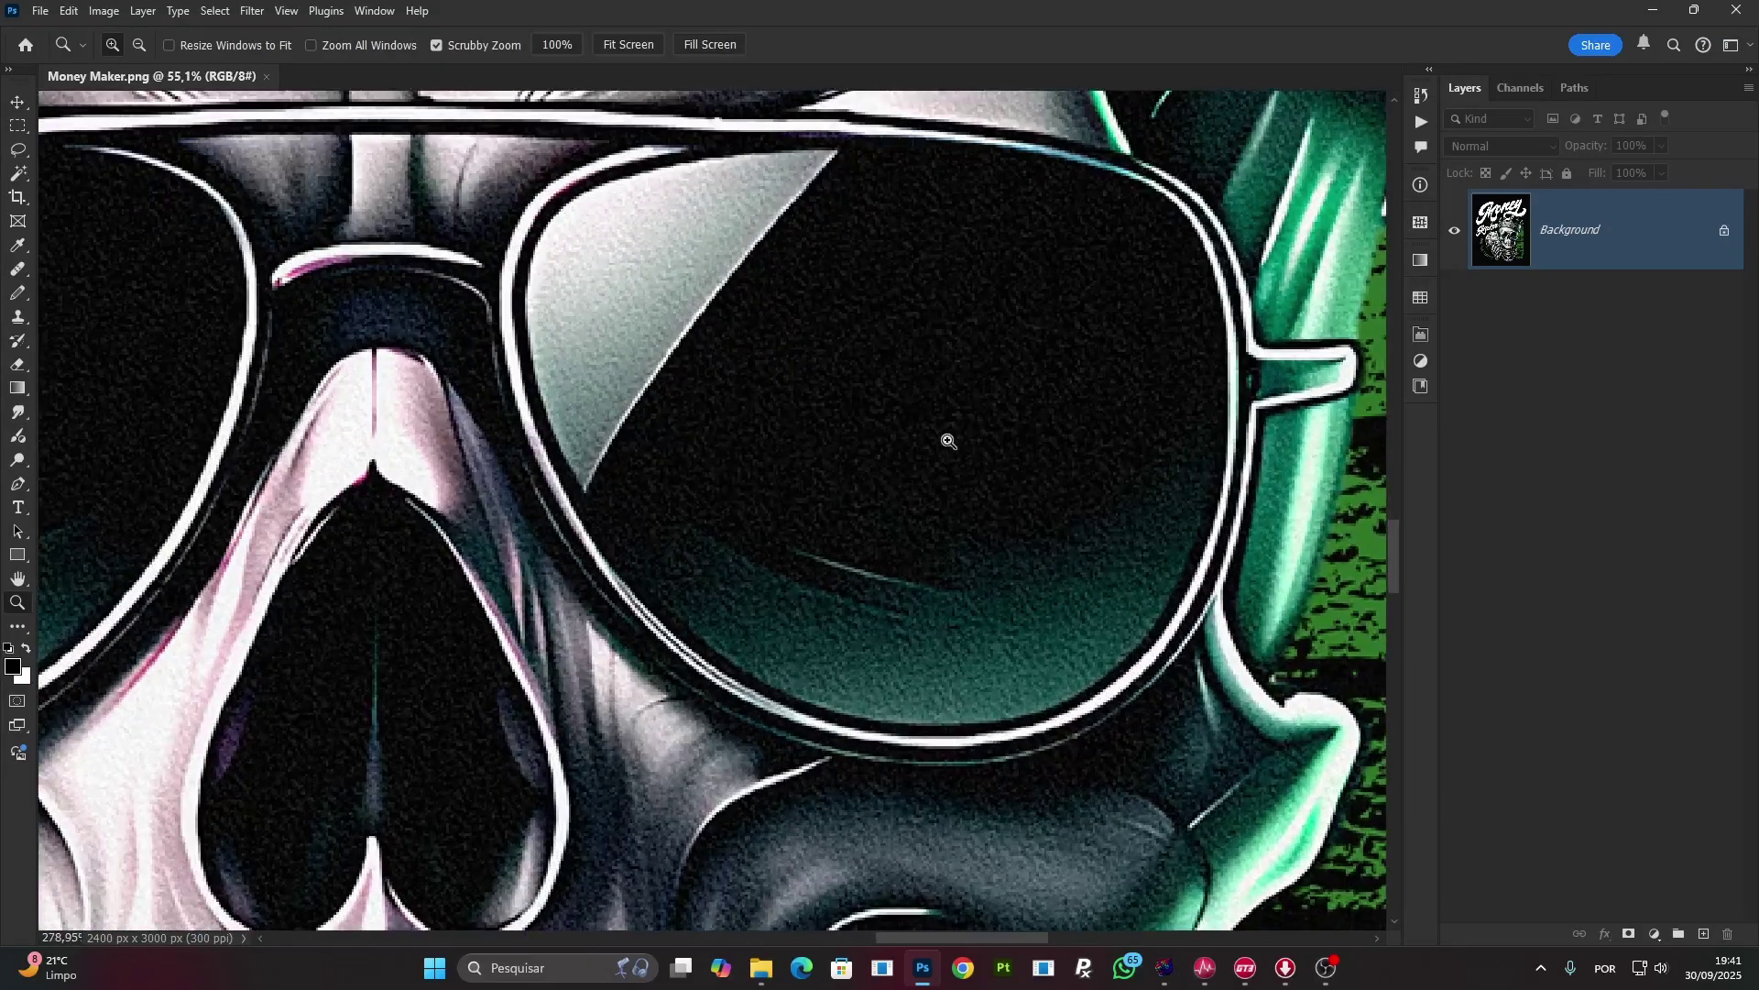
left_click_drag(881, 470, 824, 491)
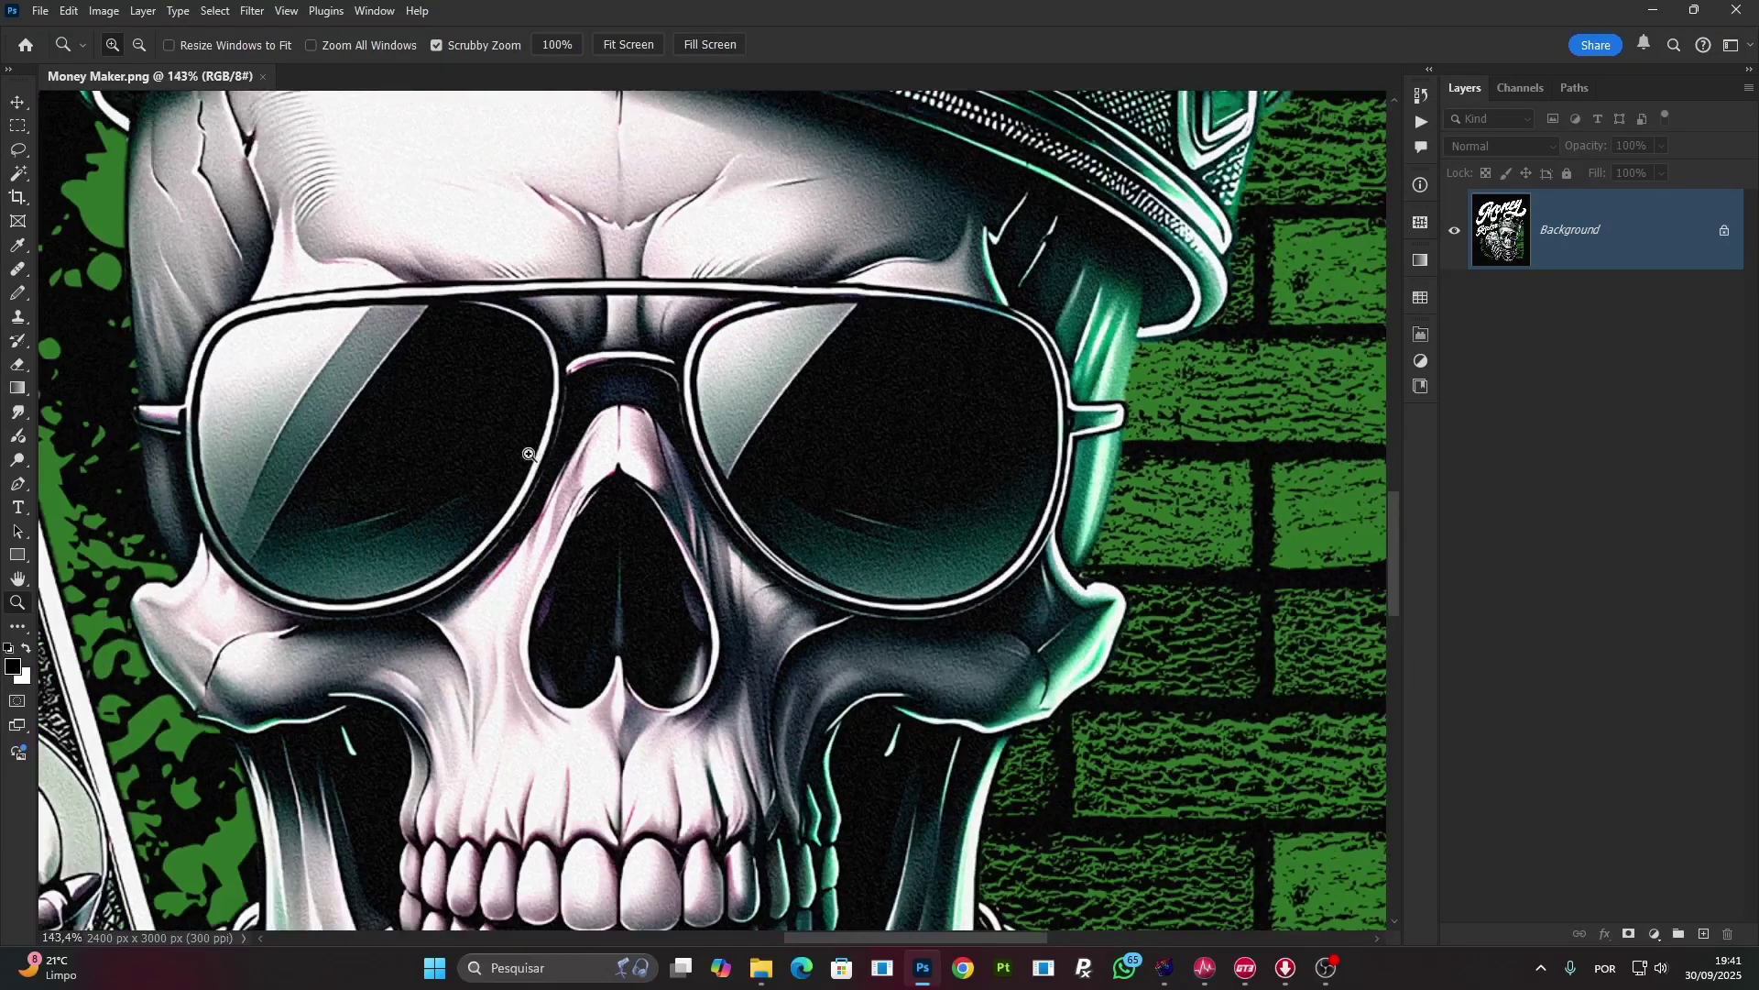
scroll(430, 453, "down", 3)
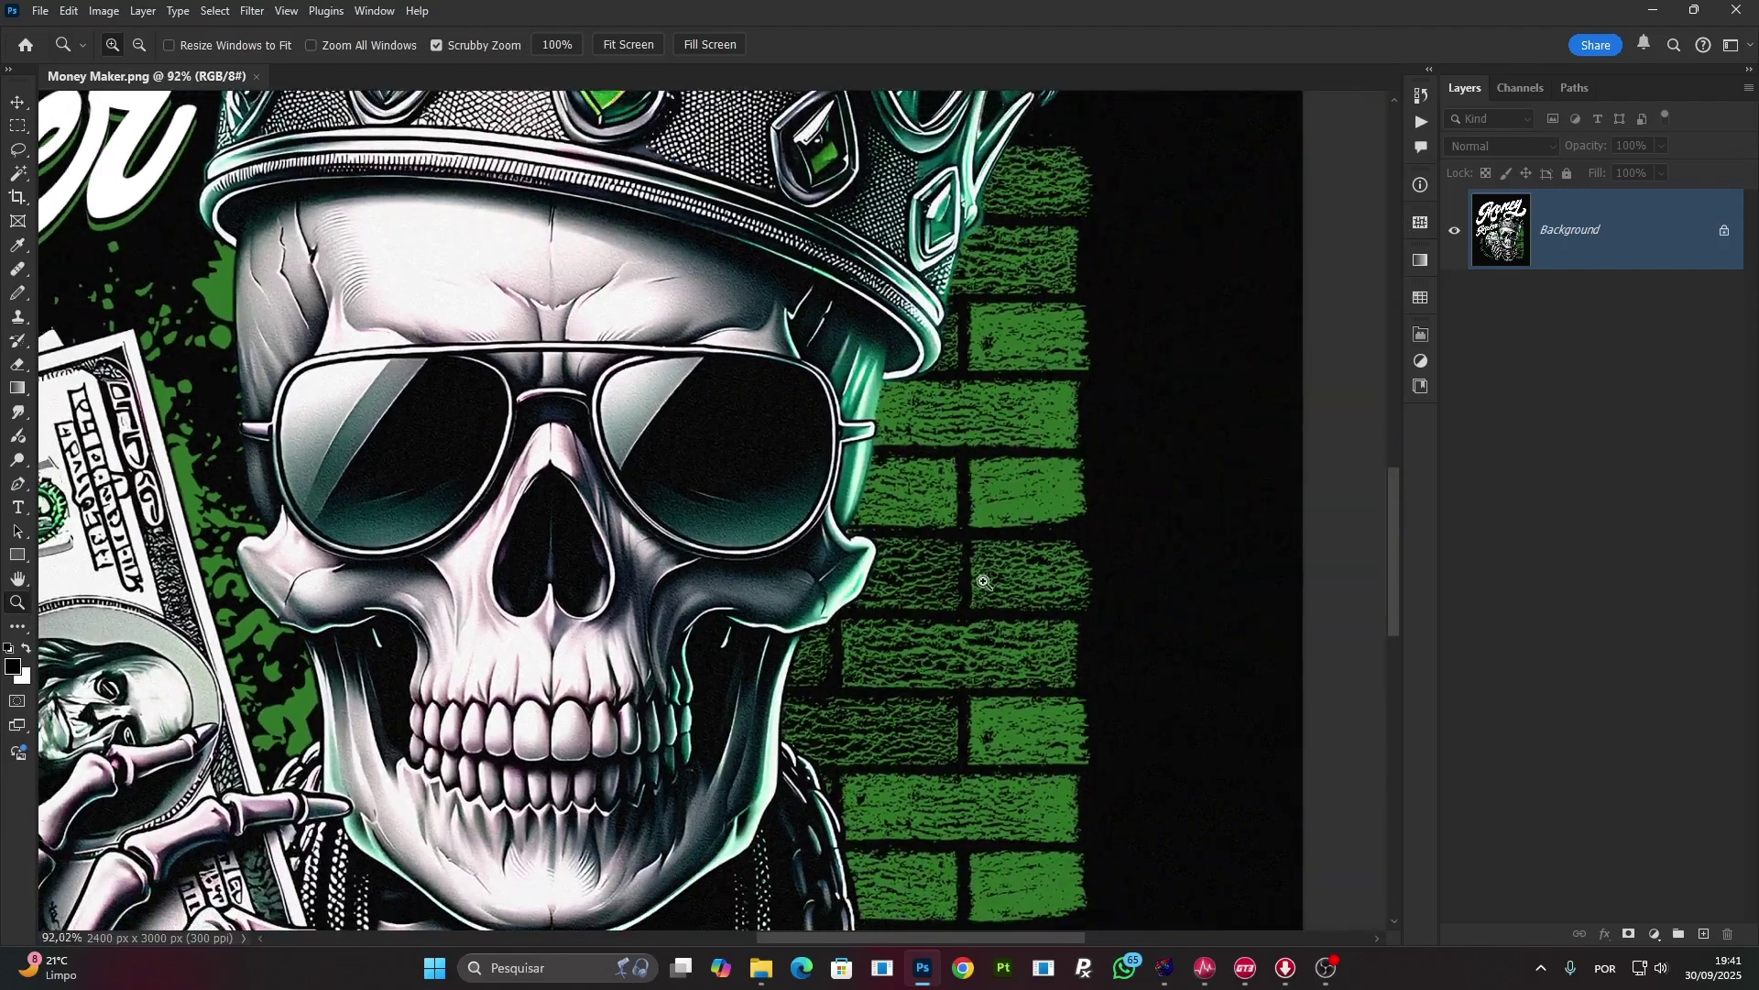
left_click_drag(514, 847, 599, 837)
scroll(600, 836, "up", 3)
scroll(1028, 464, "up", 3)
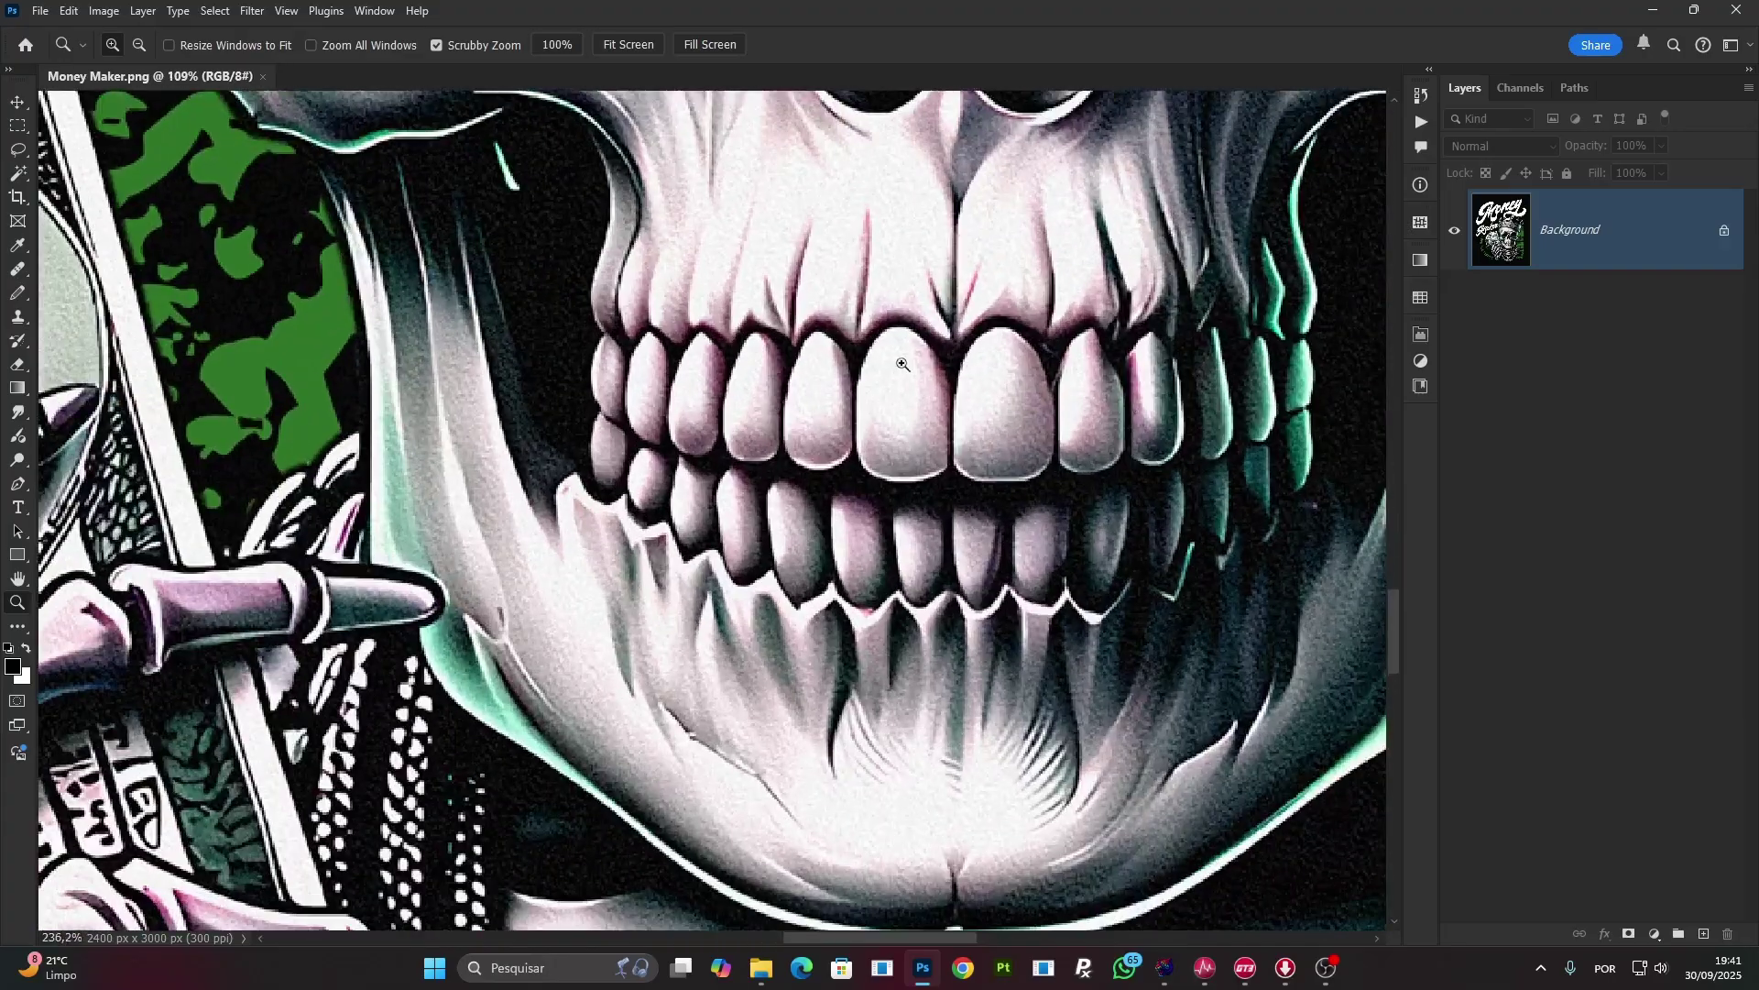
left_click_drag(928, 414, 983, 403)
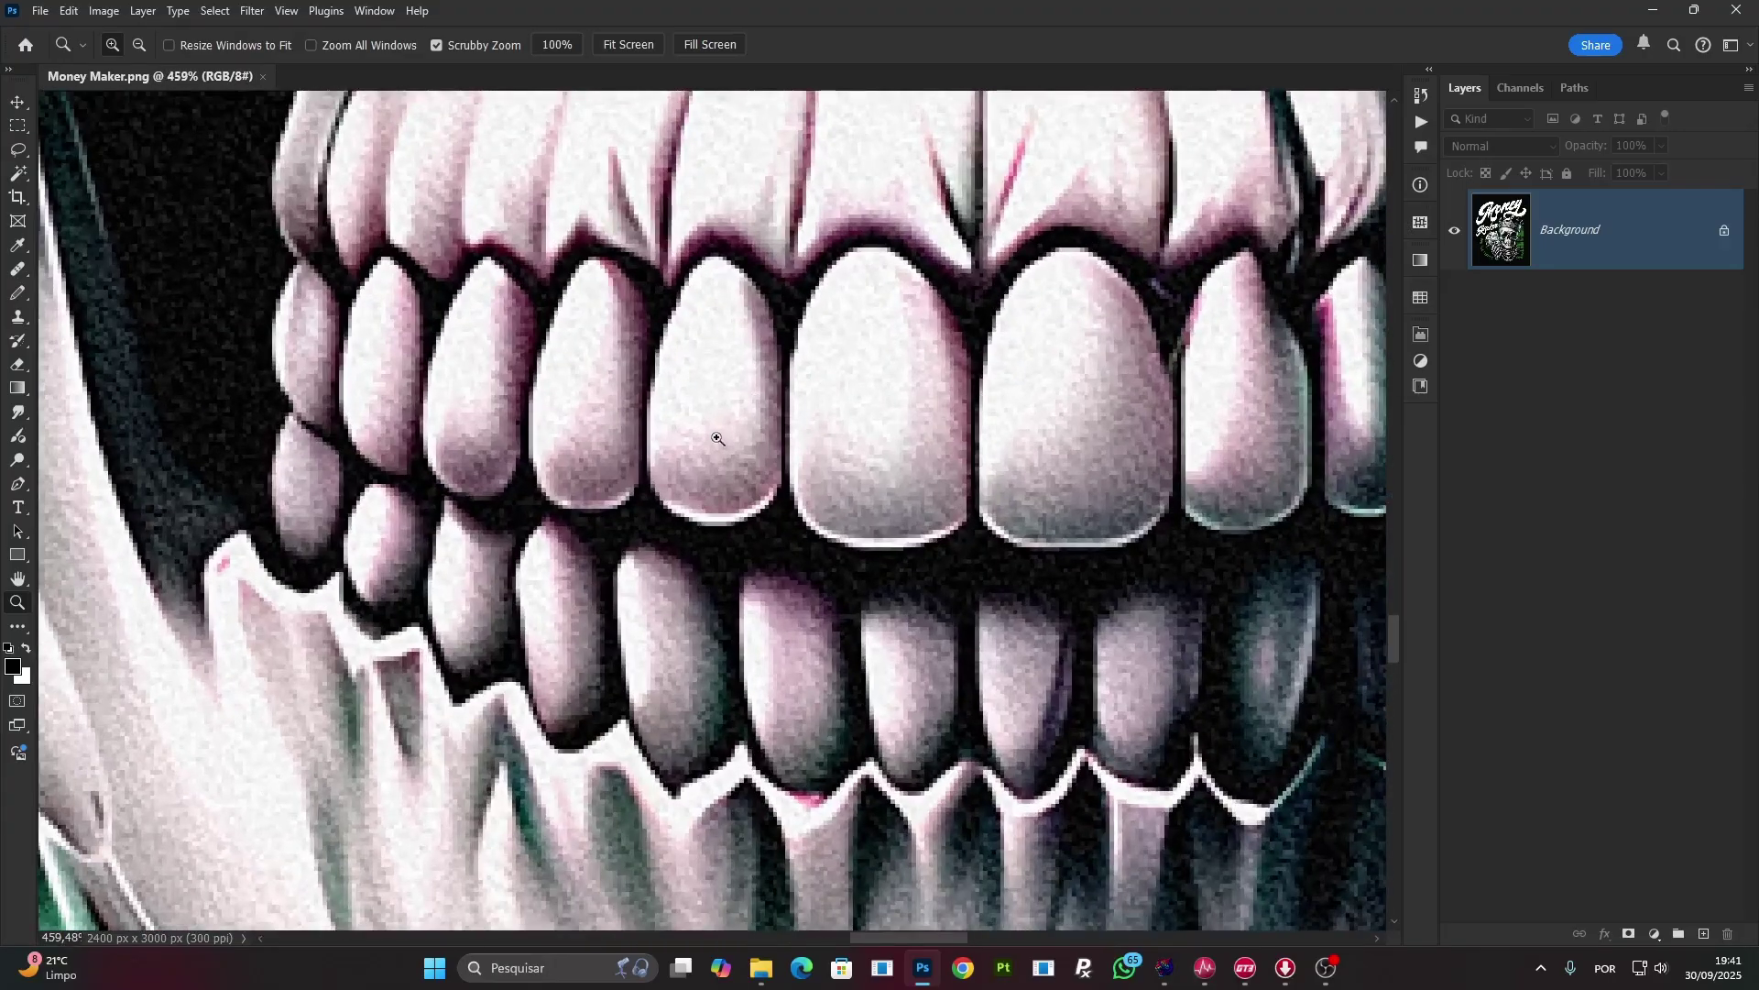
scroll(708, 430, "down", 5)
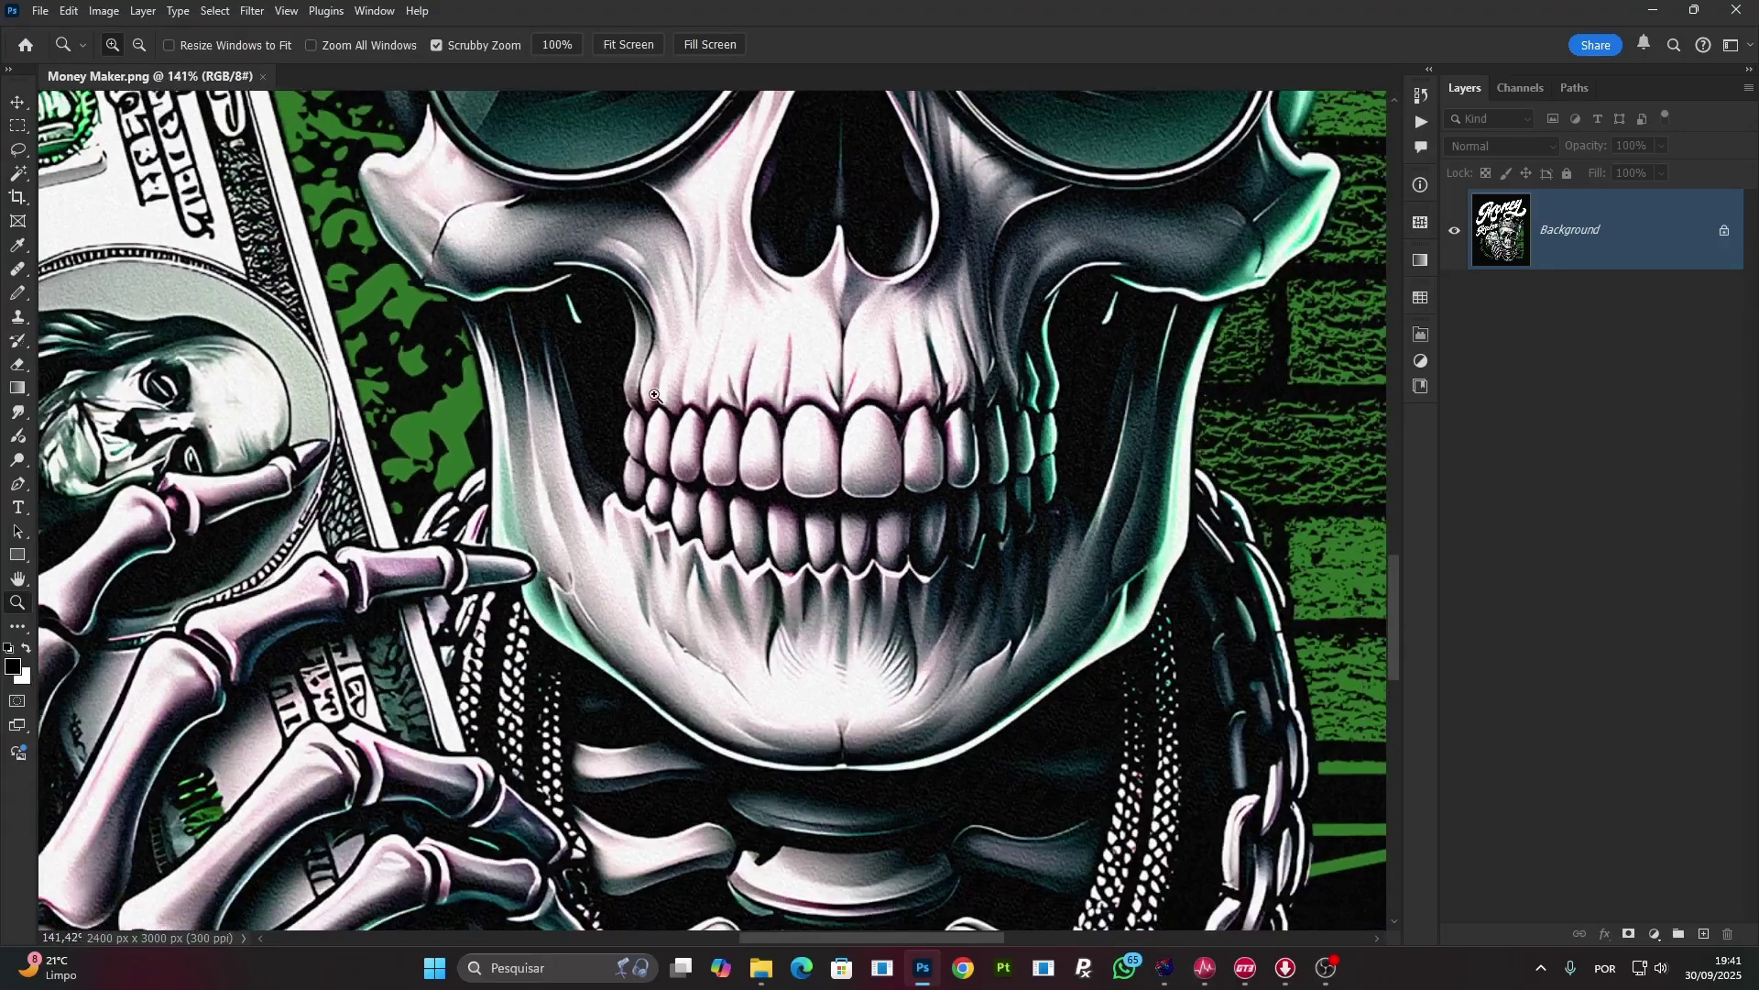
scroll(654, 395, "down", 5)
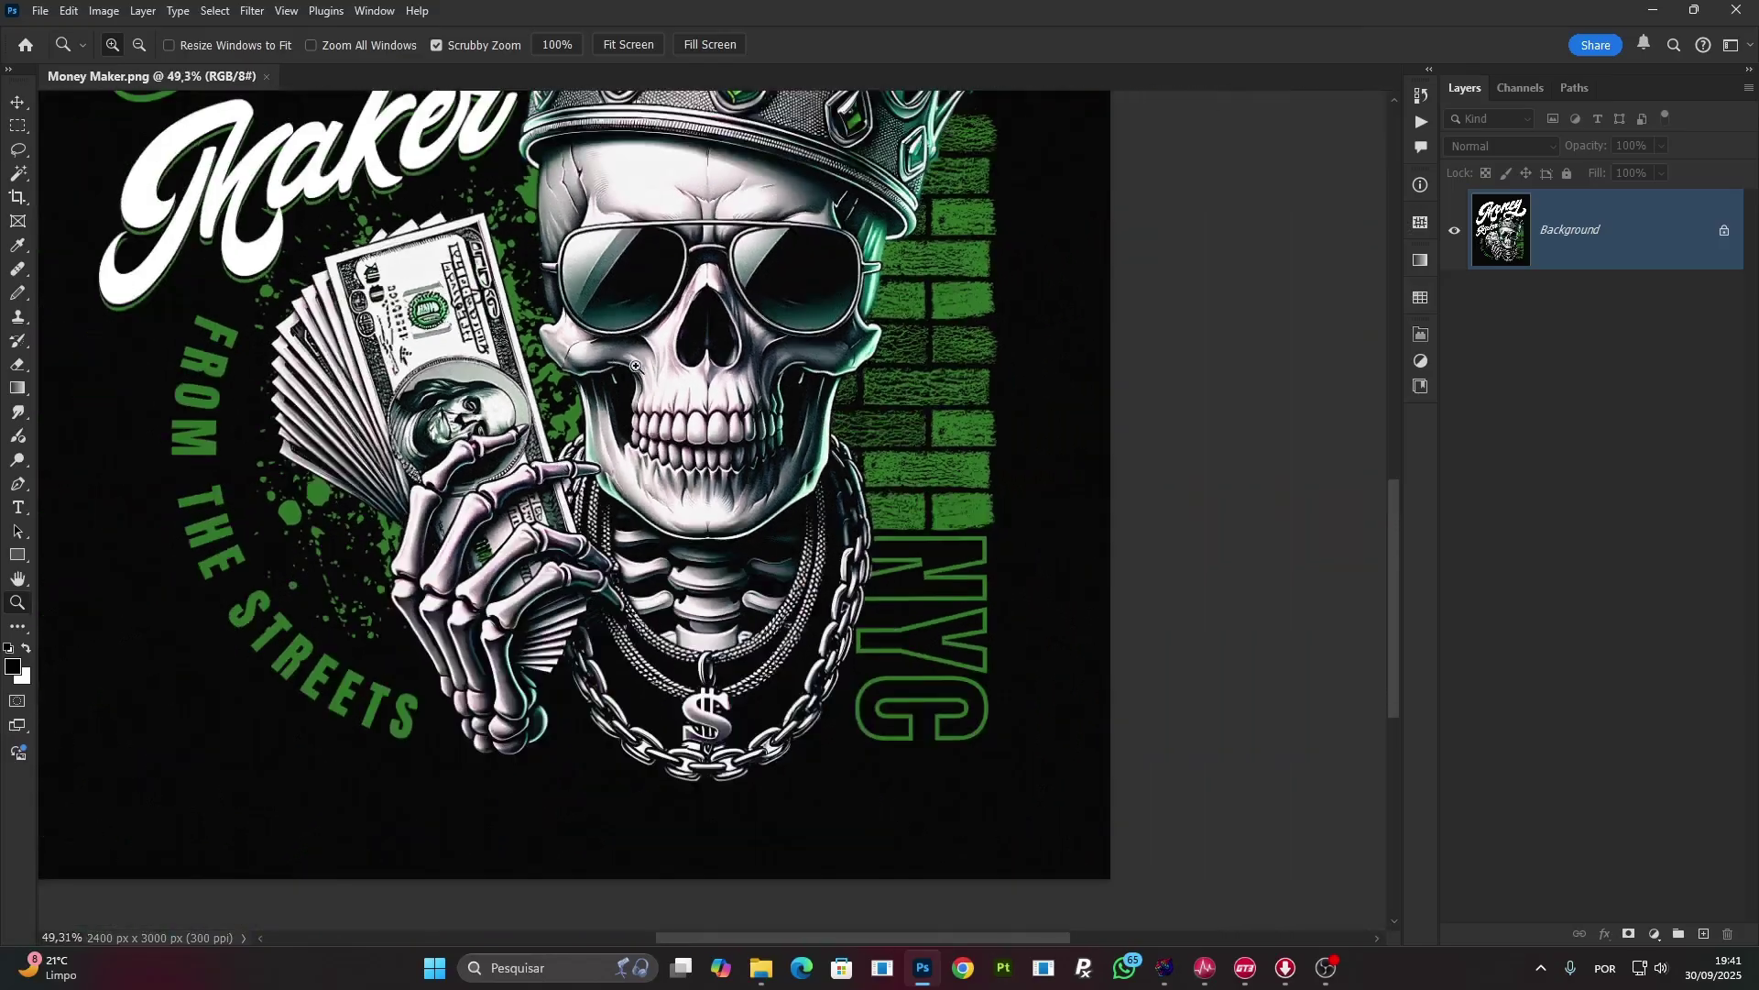
scroll(632, 366, "up", 4)
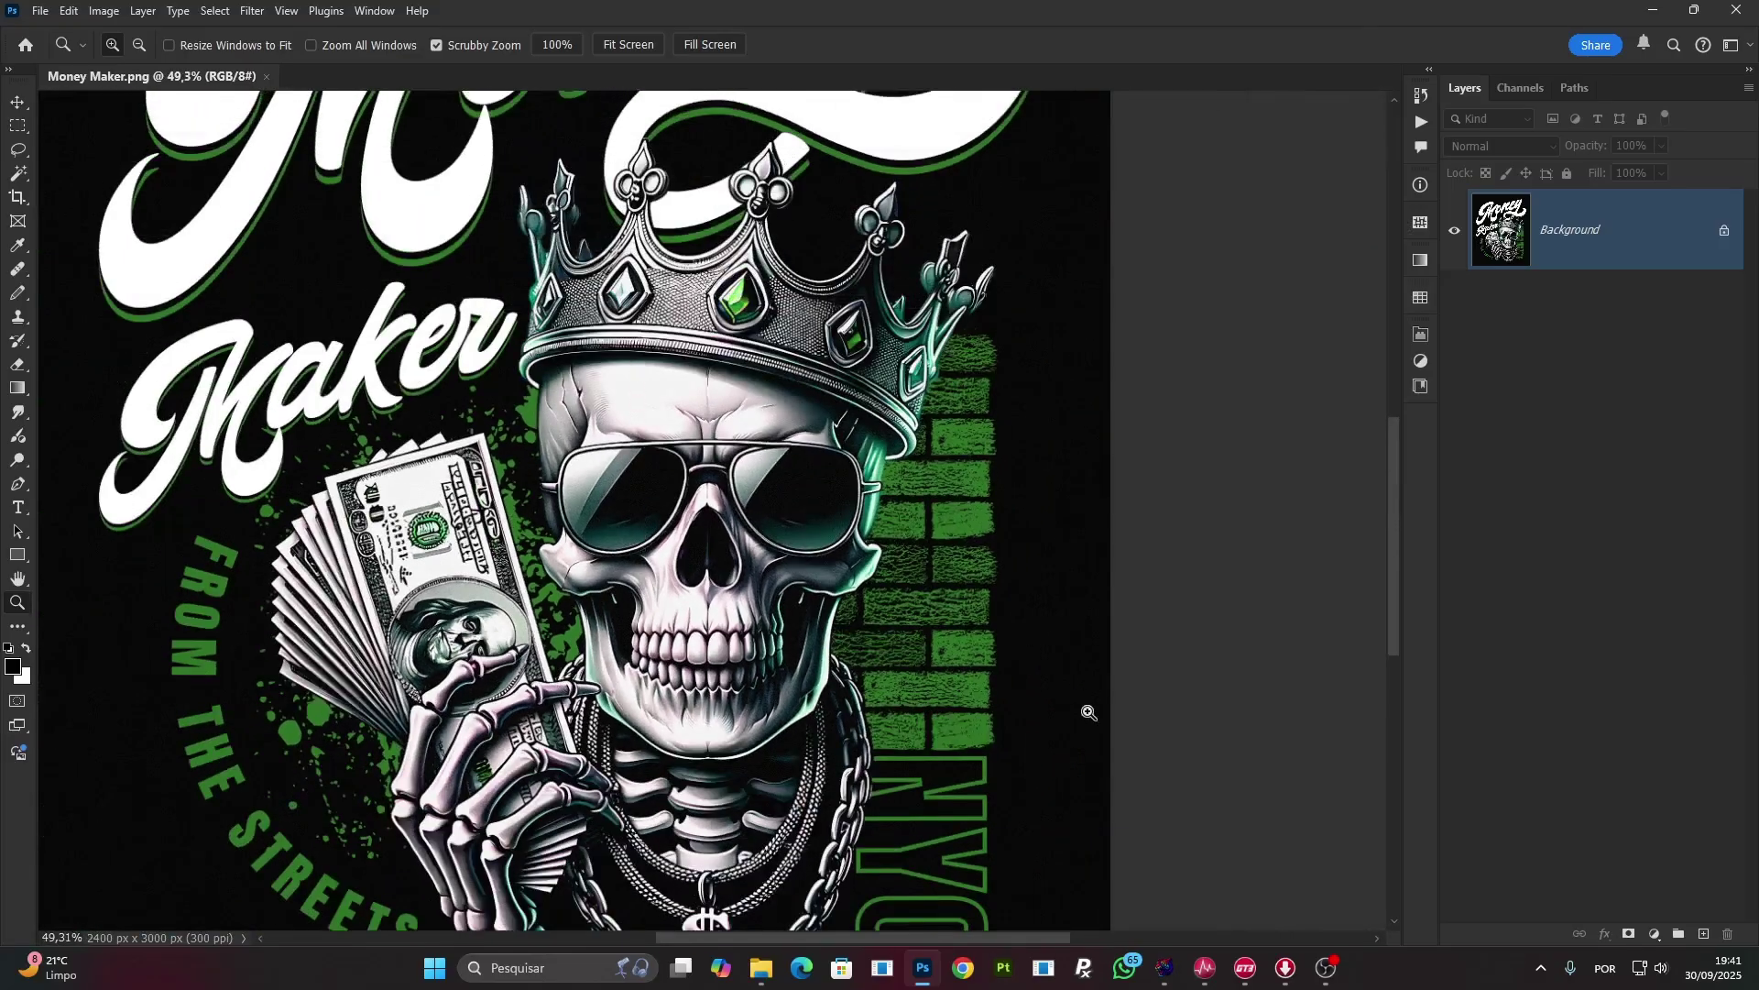
scroll(747, 536, "down", 3)
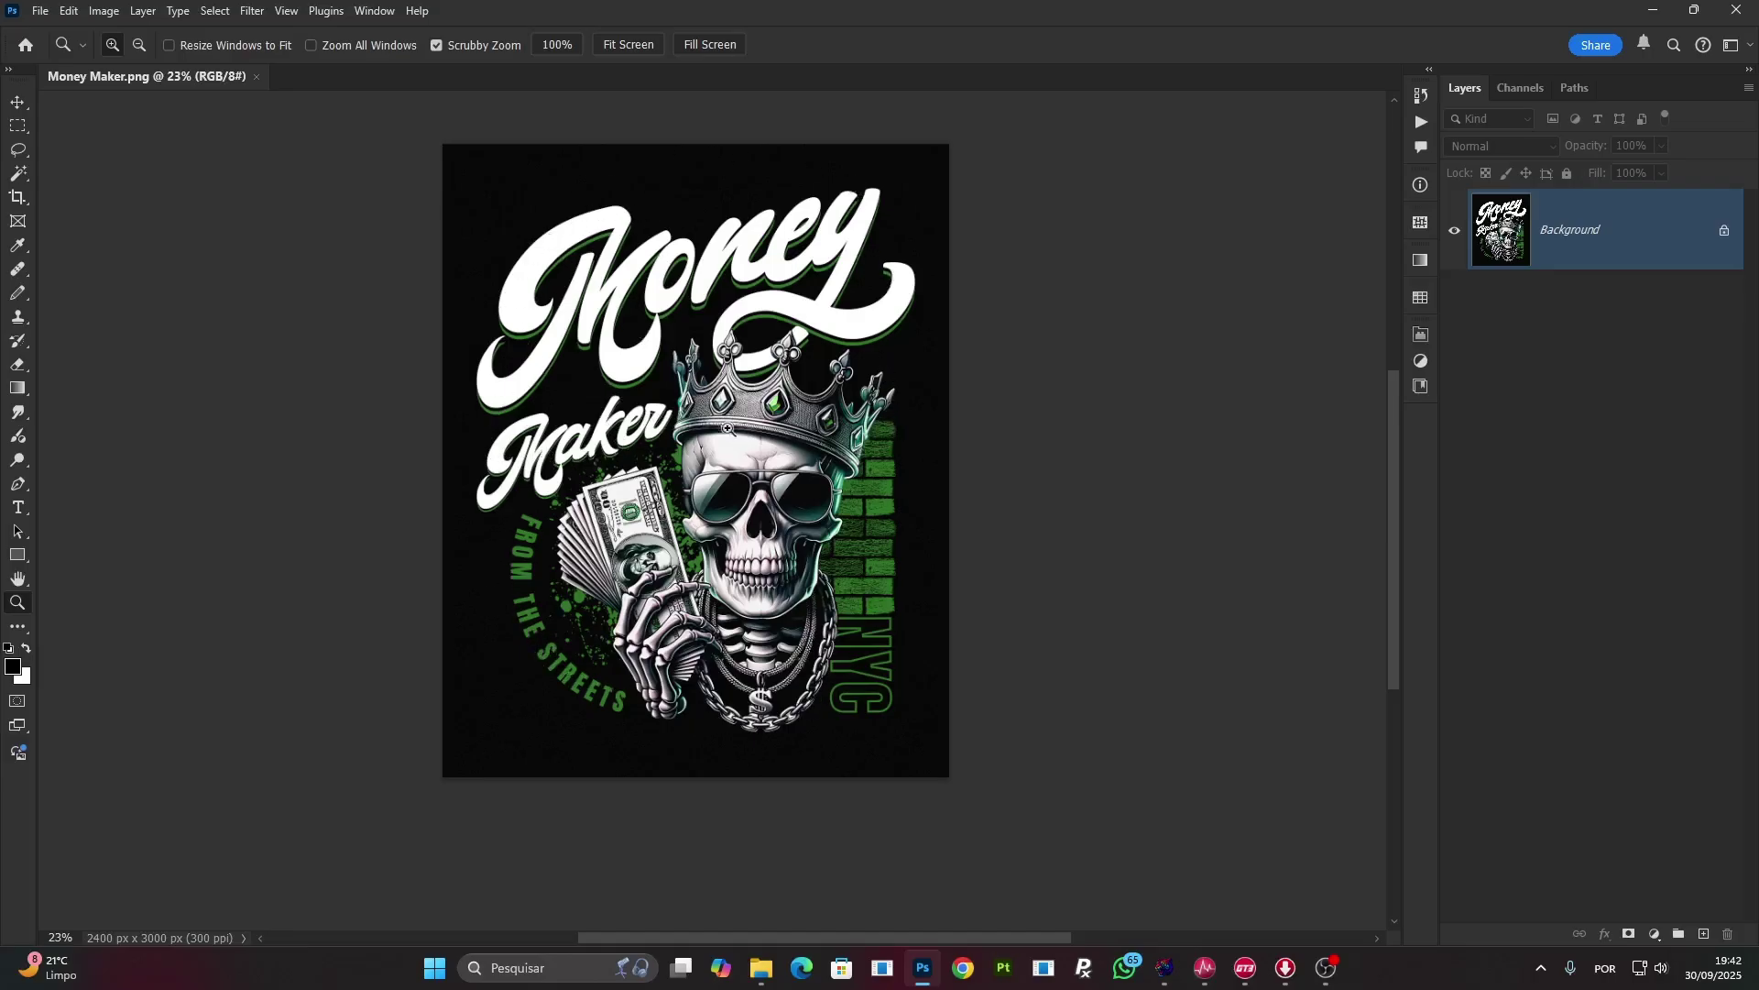
Unlock the background layer, select the black background with the Magic Wand, and invert the selection to cover the artwork.
left_click(1726, 233)
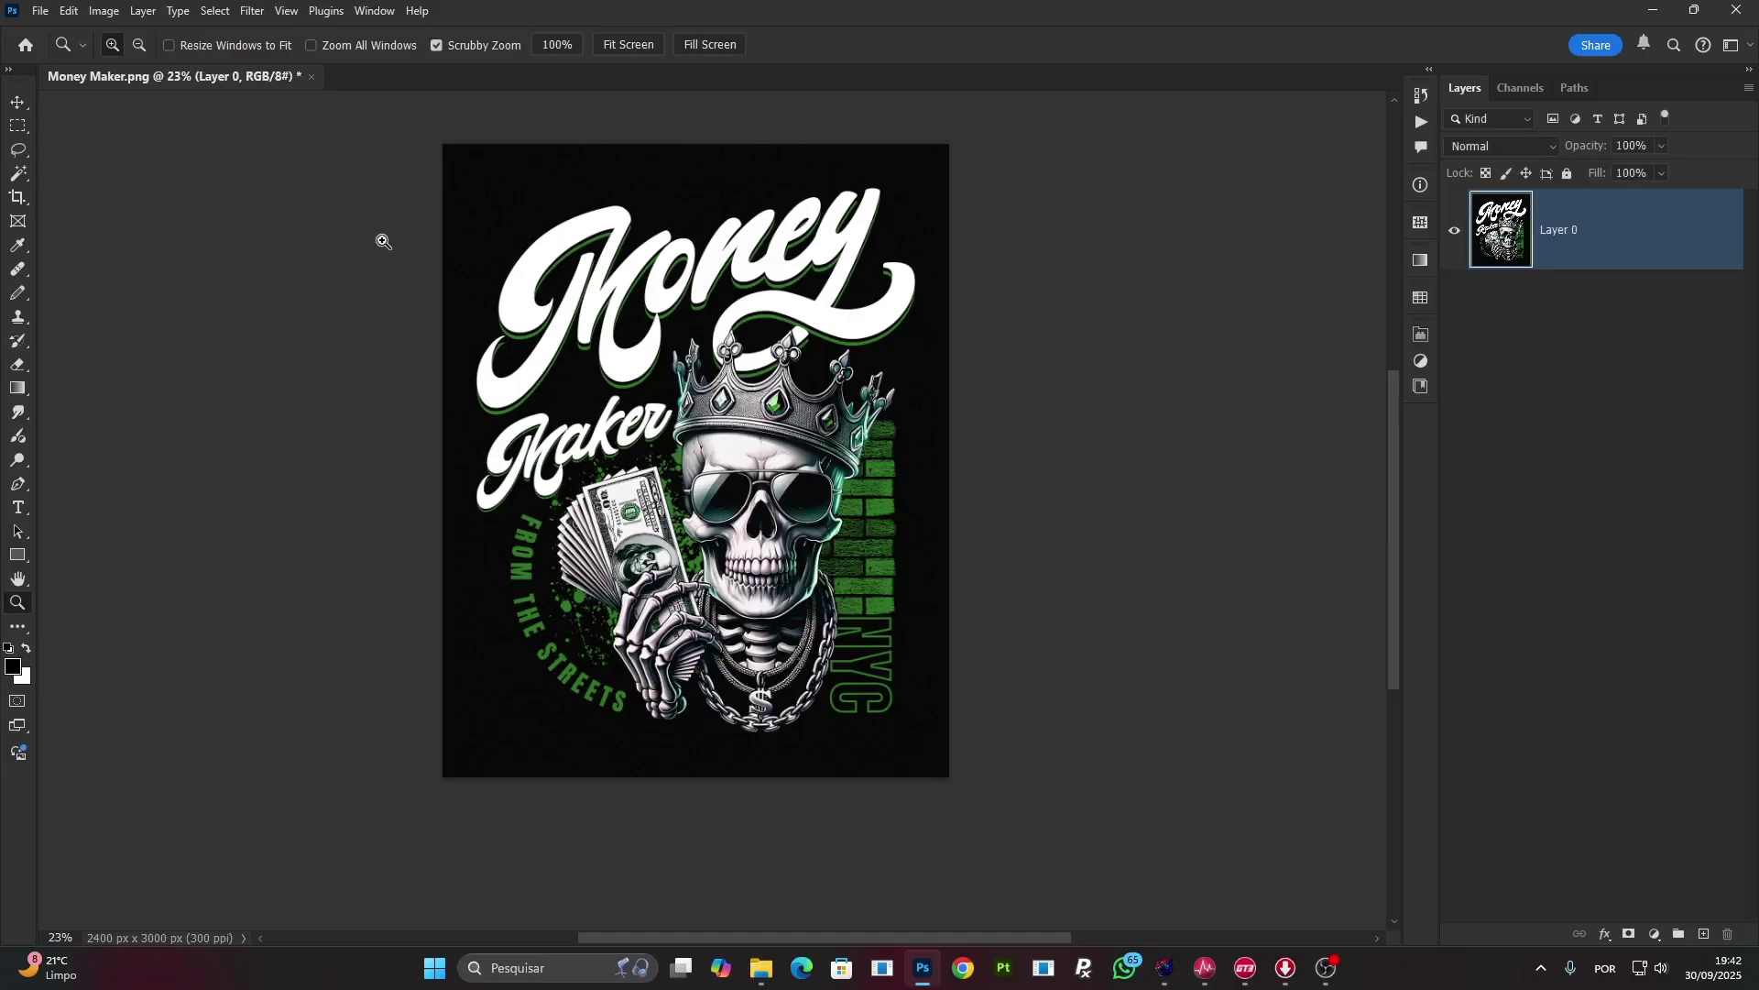
left_click(18, 176)
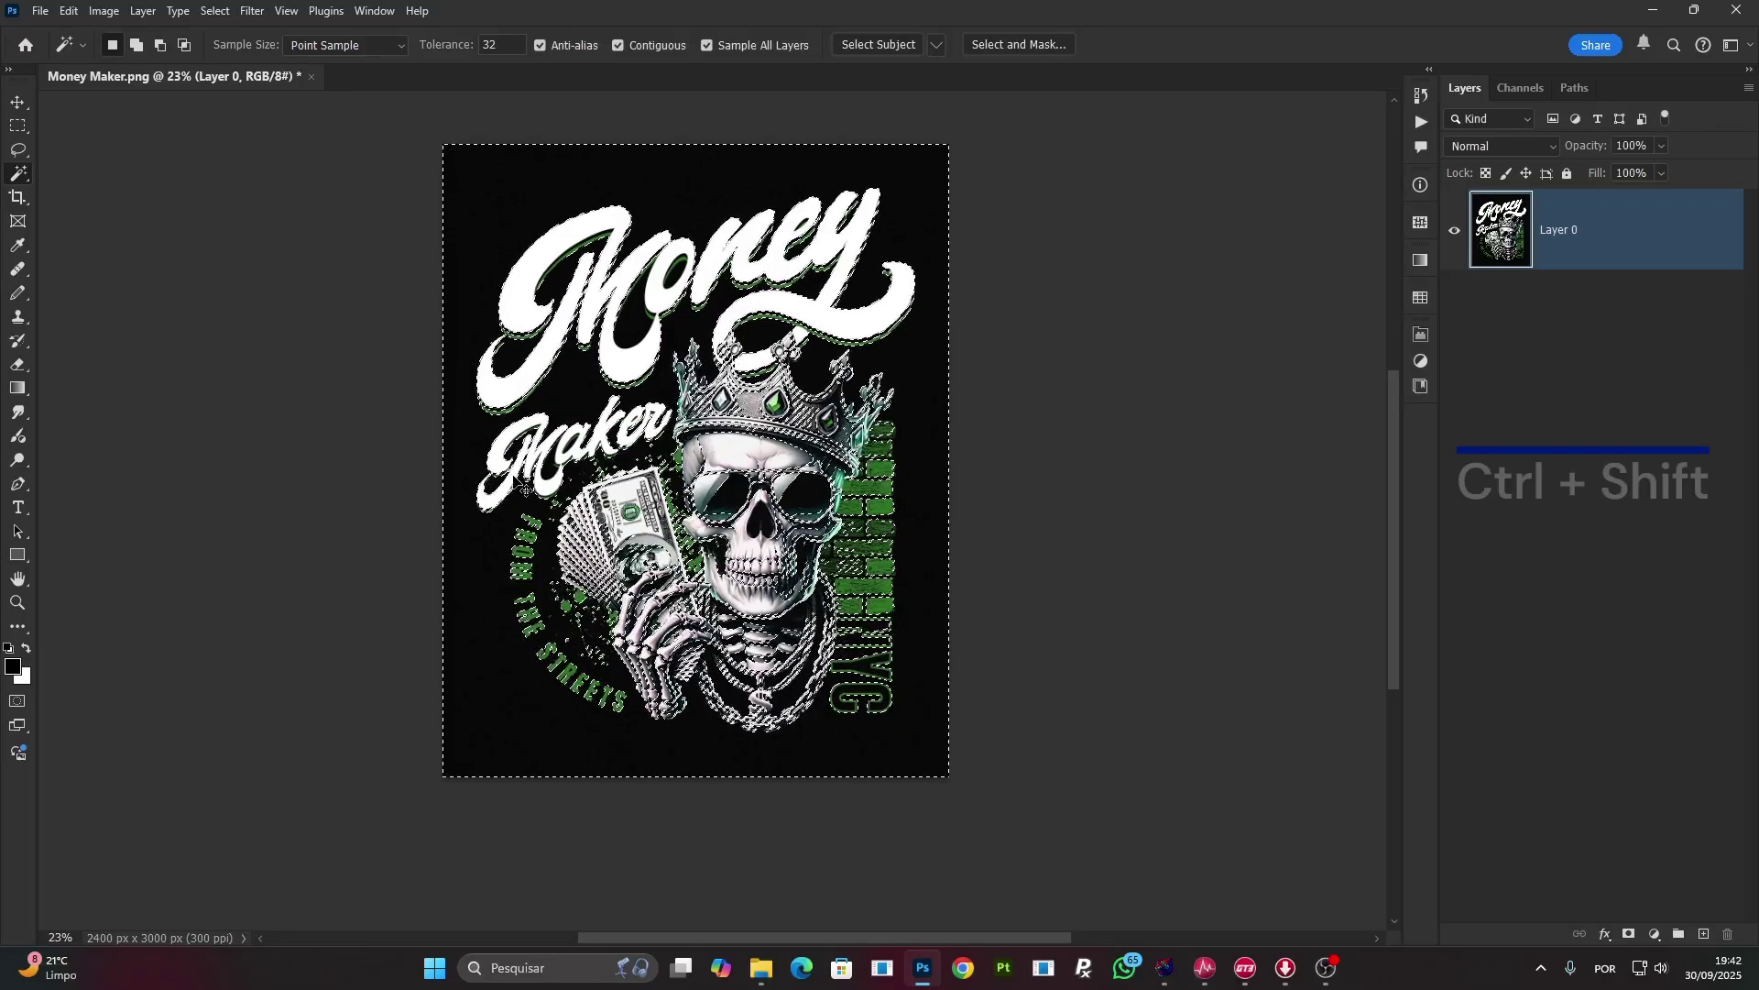
key("ctrl+shift+i")
key("ctrl+shift+i")
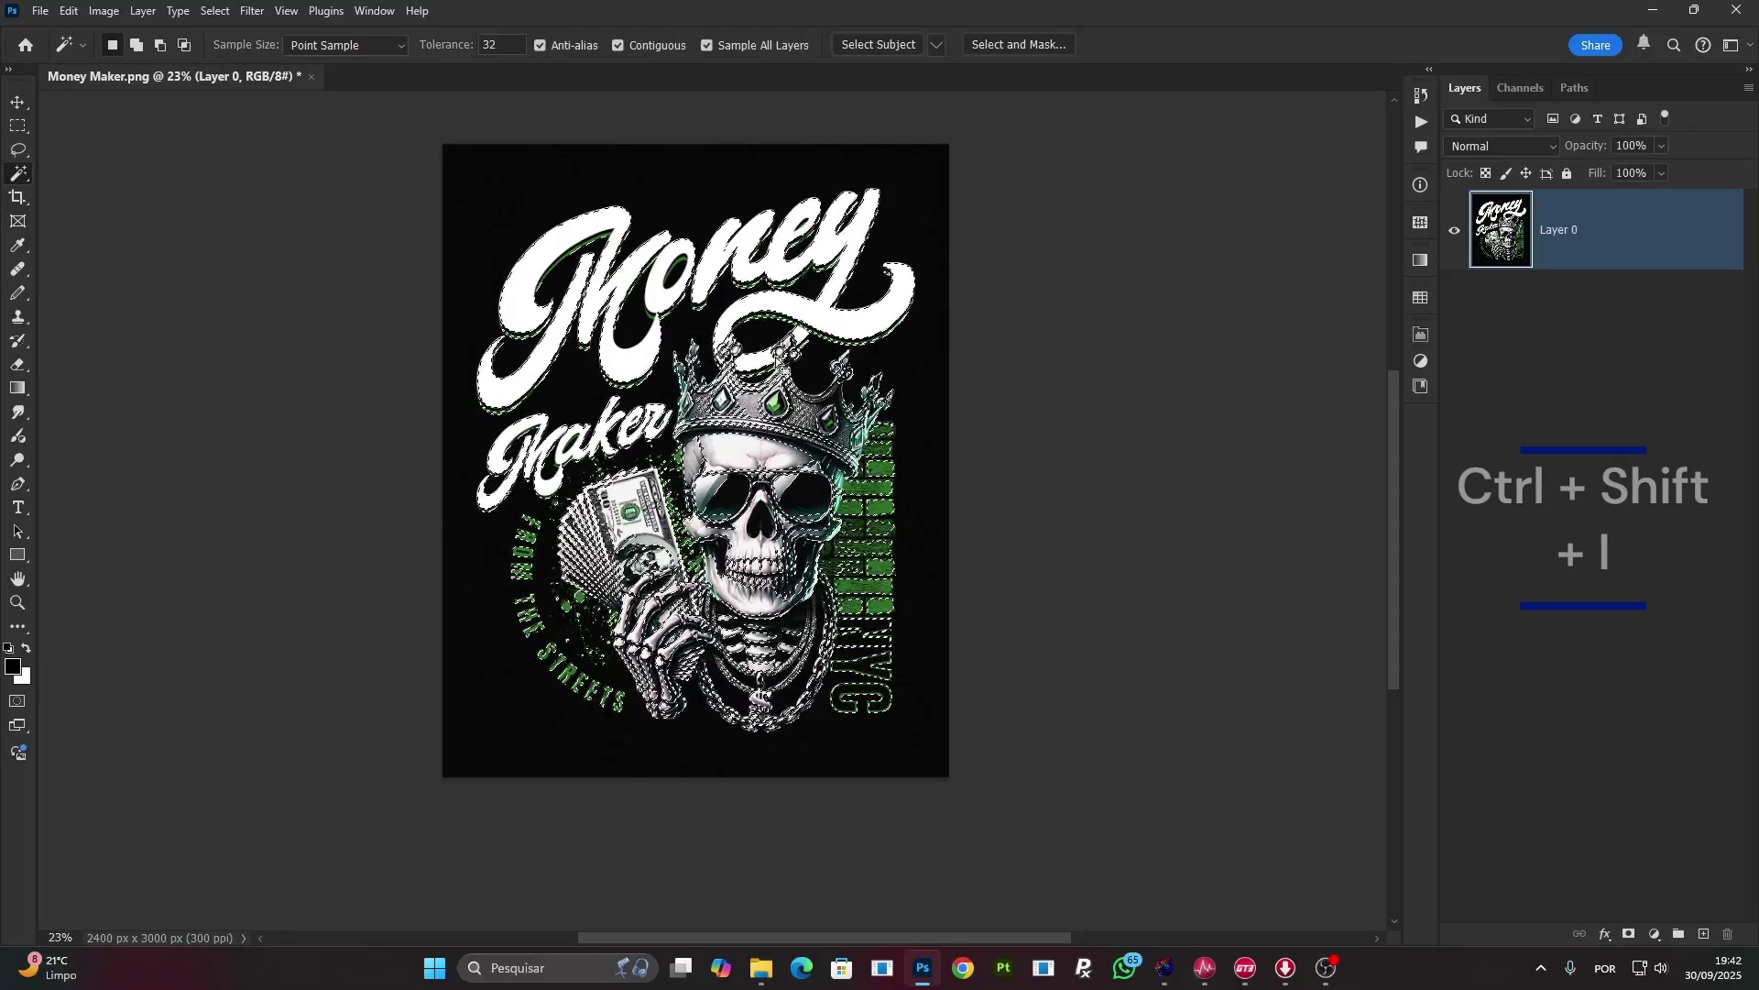
Crop the canvas to the bounds of the selected artwork, removing the surplus black border.
left_click(15, 202)
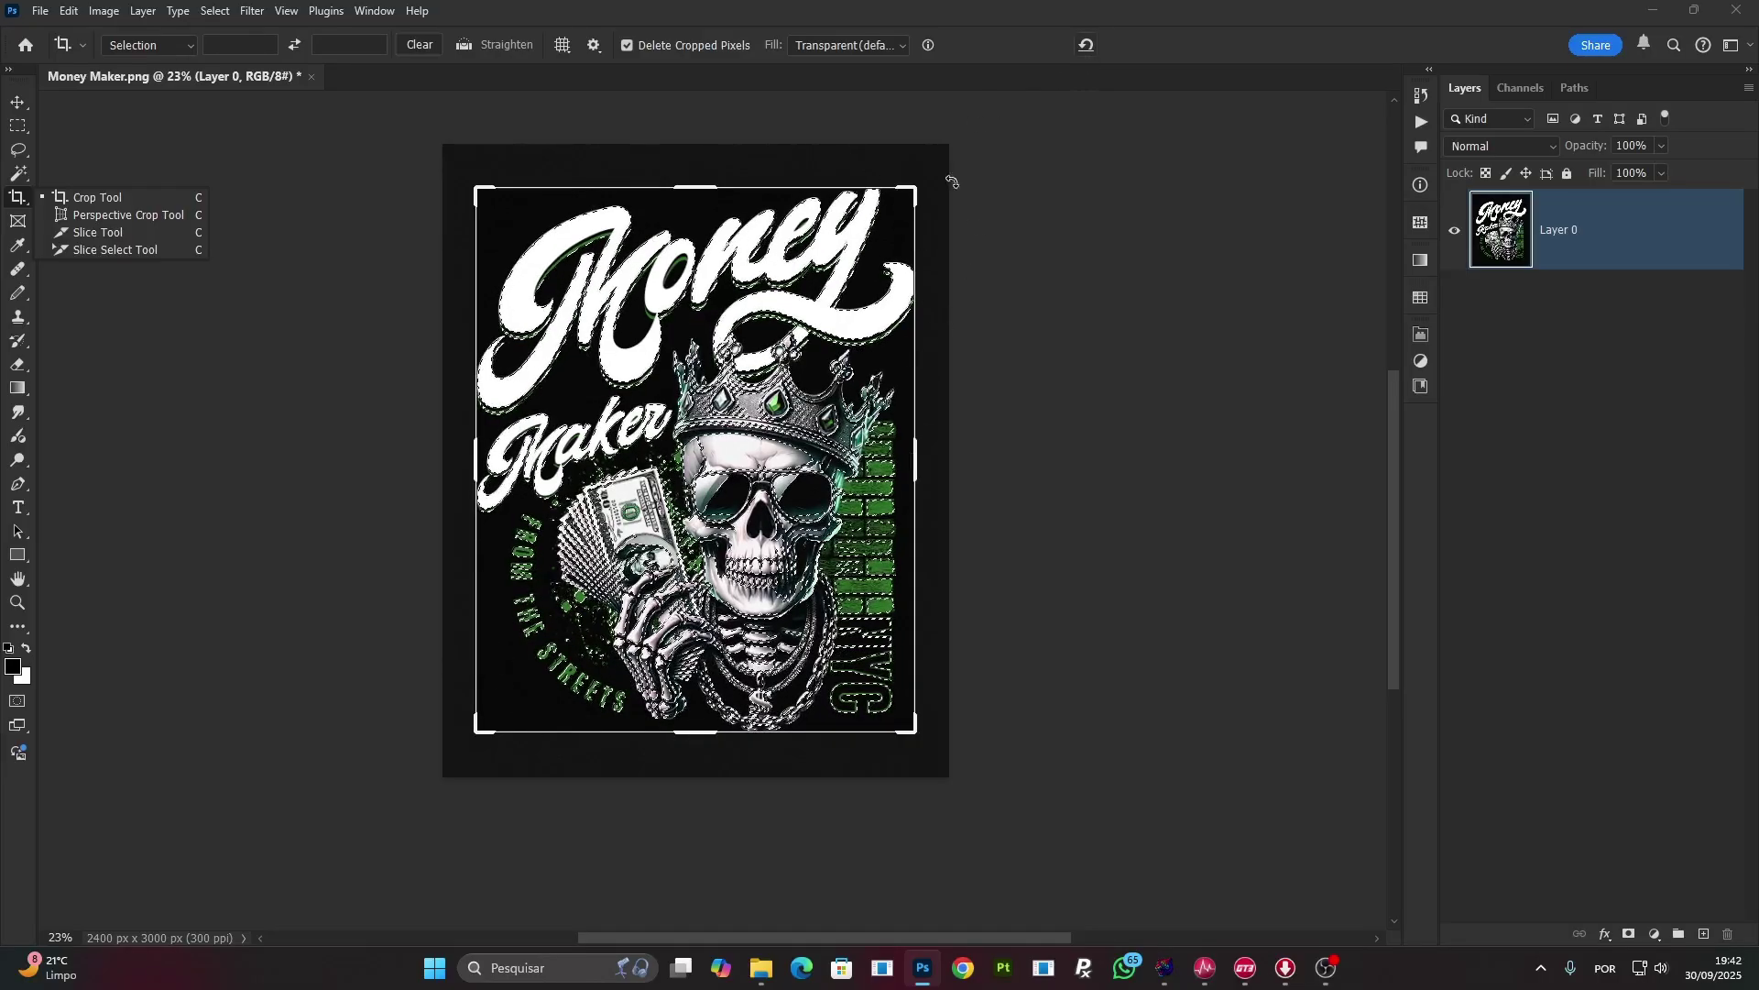
left_click(881, 470)
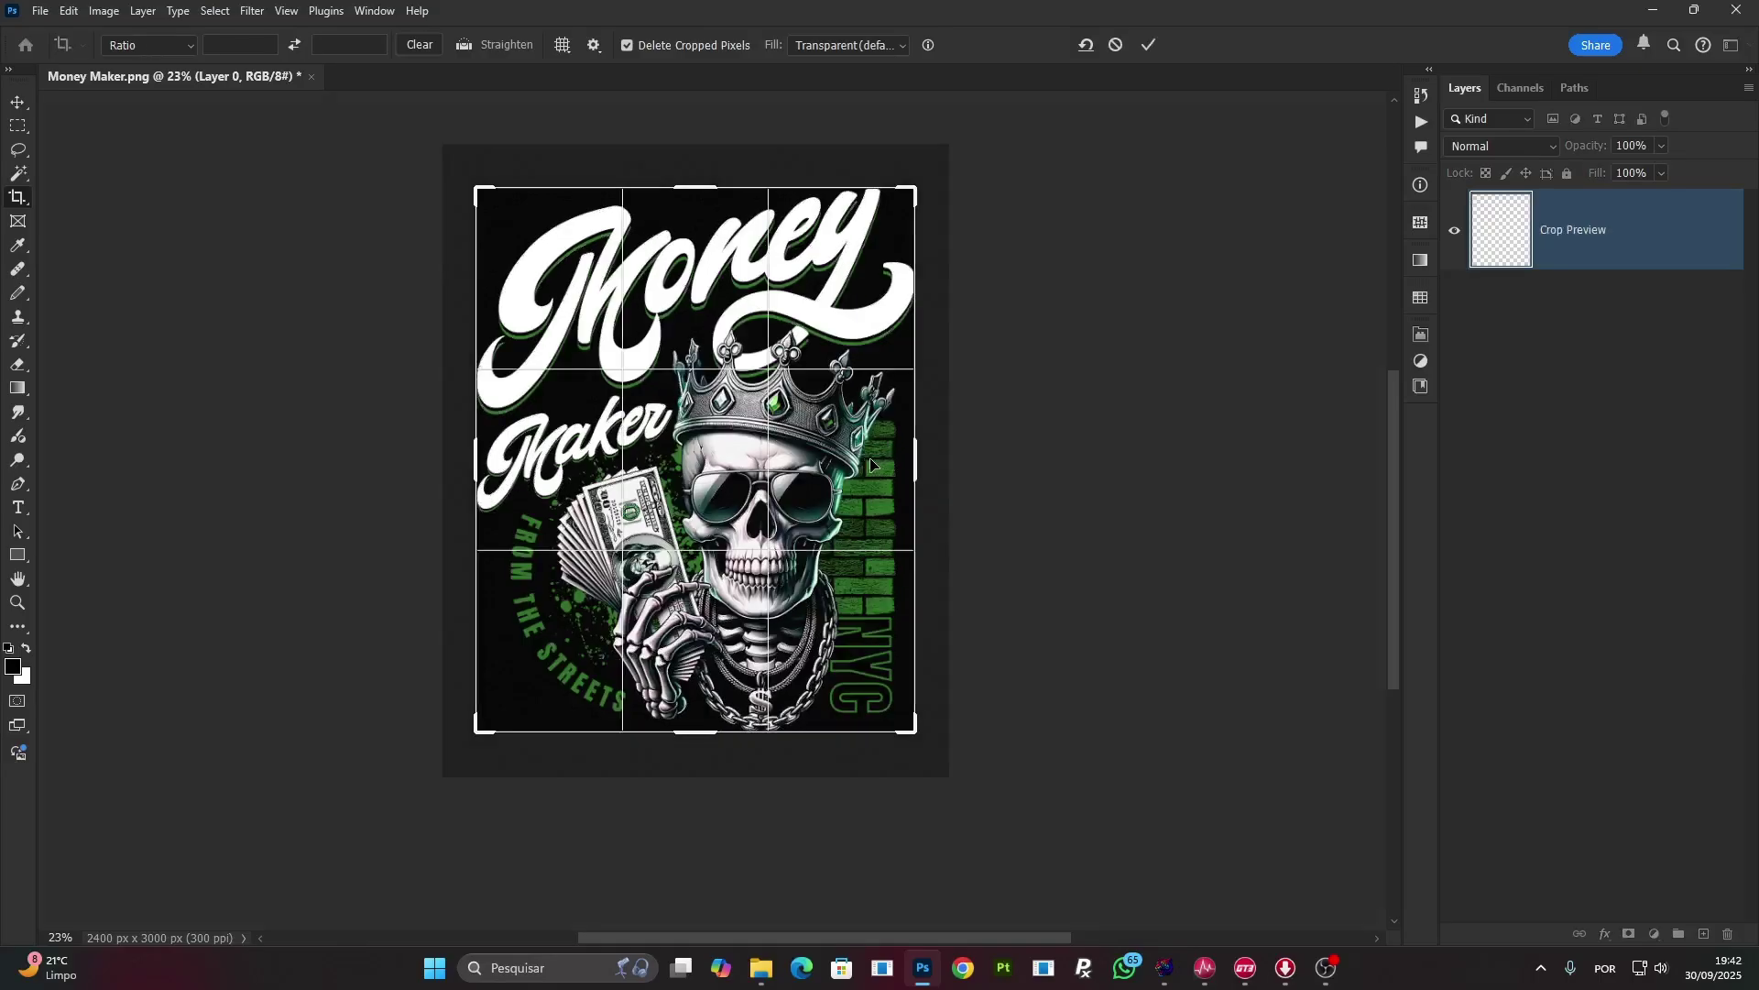
left_click(1149, 46)
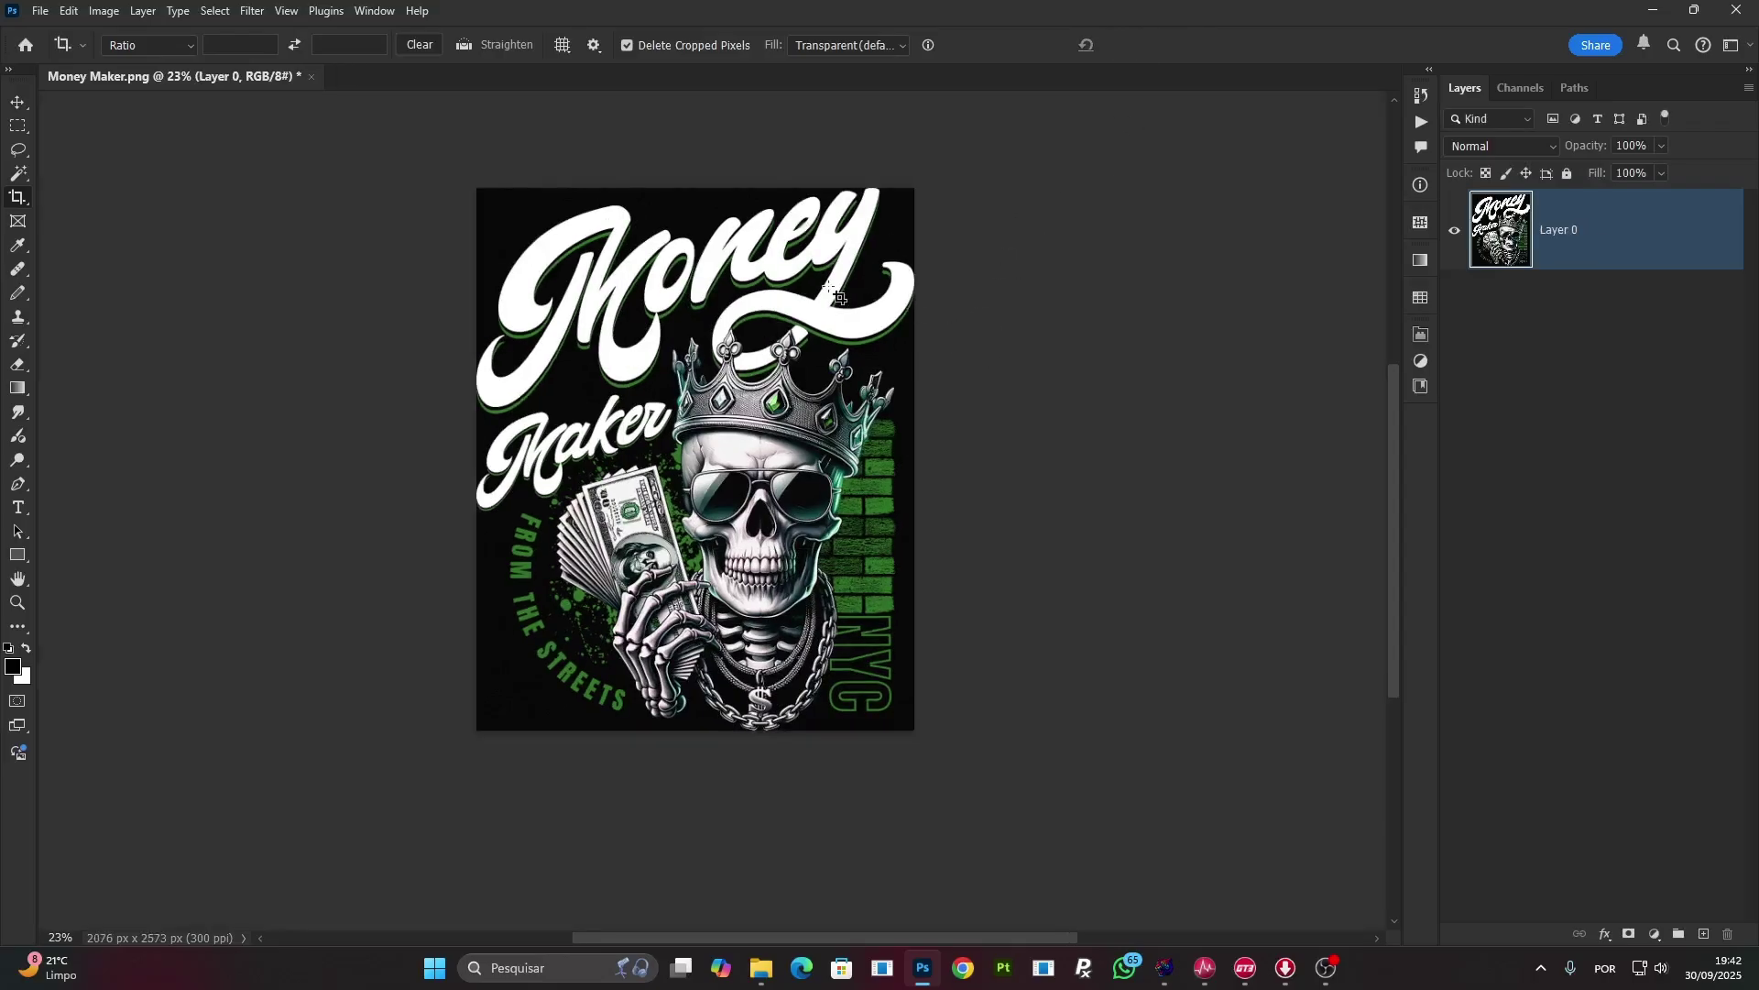
Check how closely the cropped canvas edges follow the lettering and the rest of the artwork.
key("z")
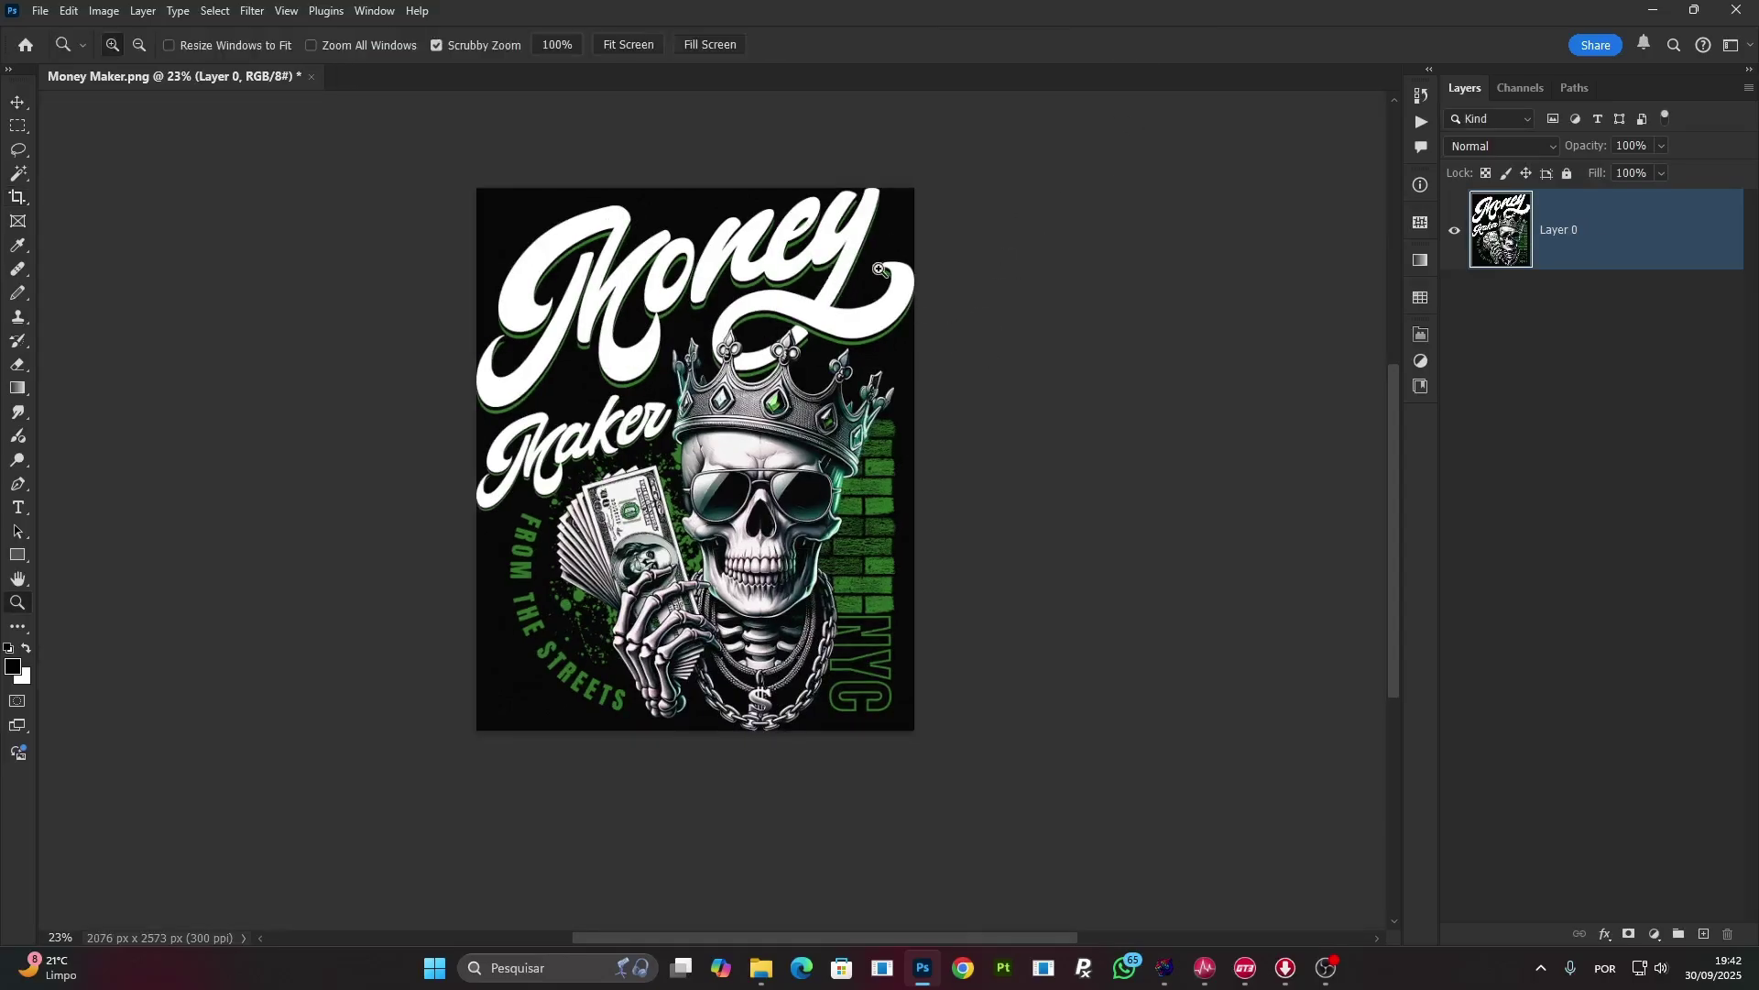
left_click_drag(875, 184, 971, 513)
left_click_drag(340, 648, 302, 688)
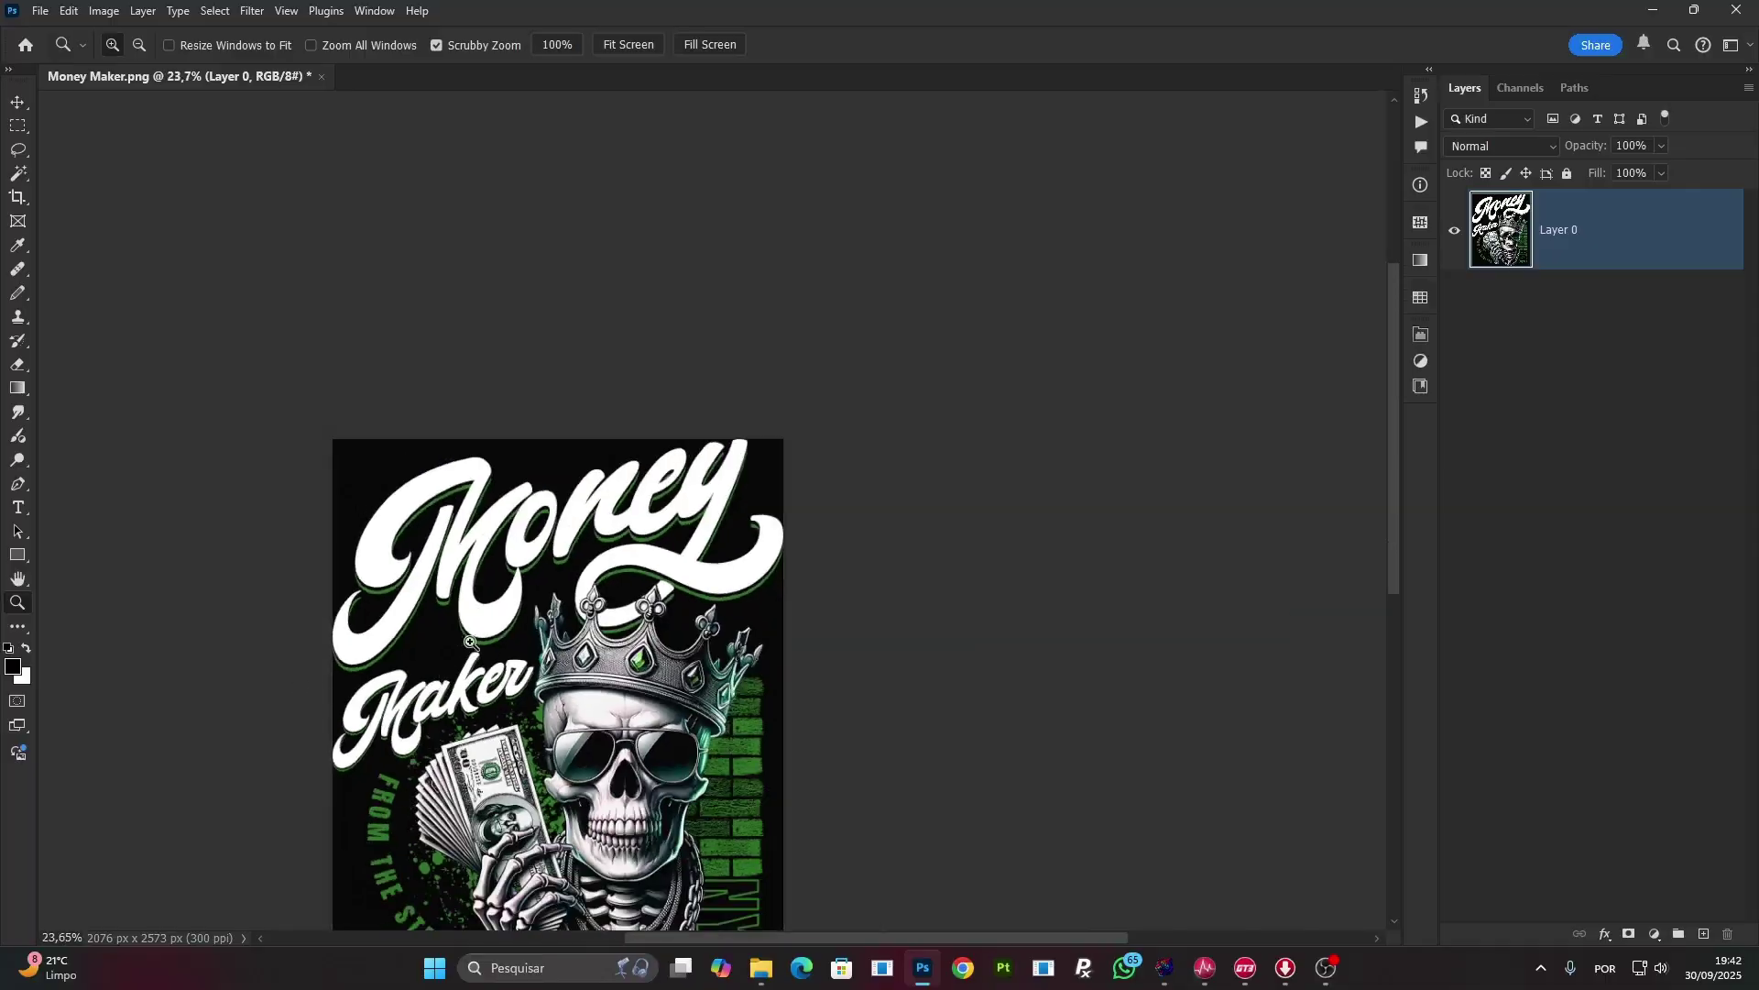
scroll(455, 647, "down", 3)
mouse_move(644, 788)
left_mouse_down()
mouse_move(805, 757)
mouse_move(634, 807)
left_mouse_up()
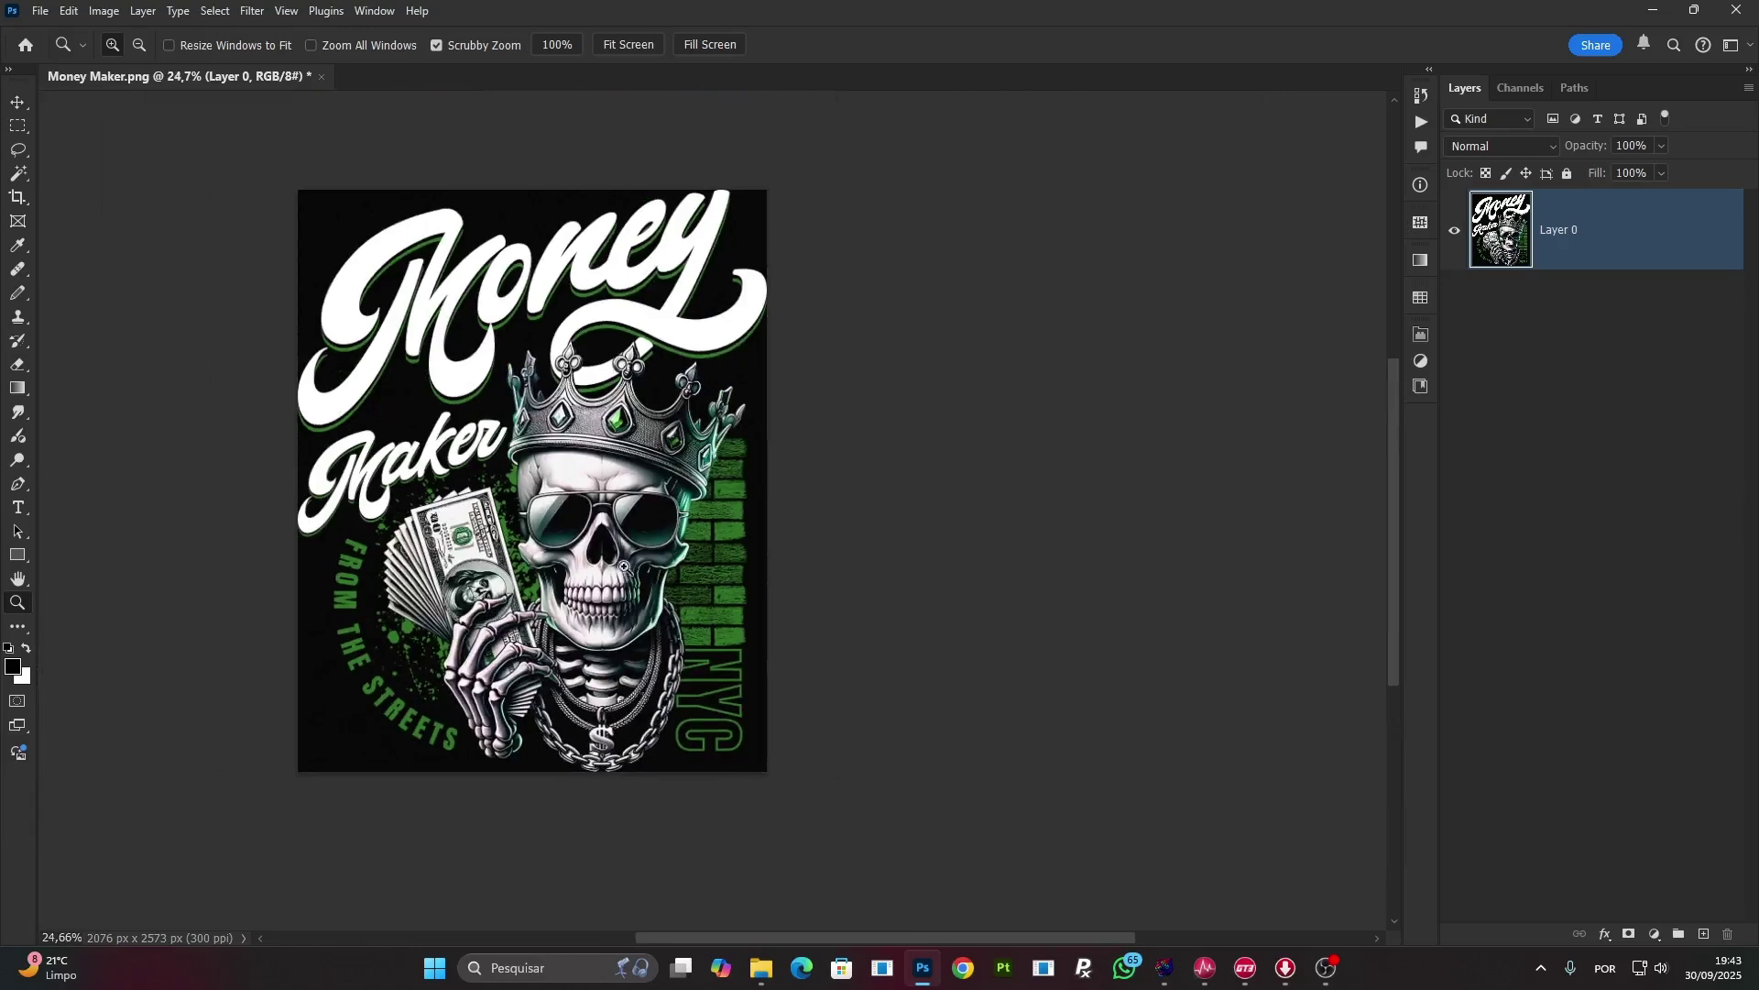
Review the utilities and the Indexcolor and Híbrido options in the halftone panel, then return to a closer view of the artwork.
left_click(1164, 968)
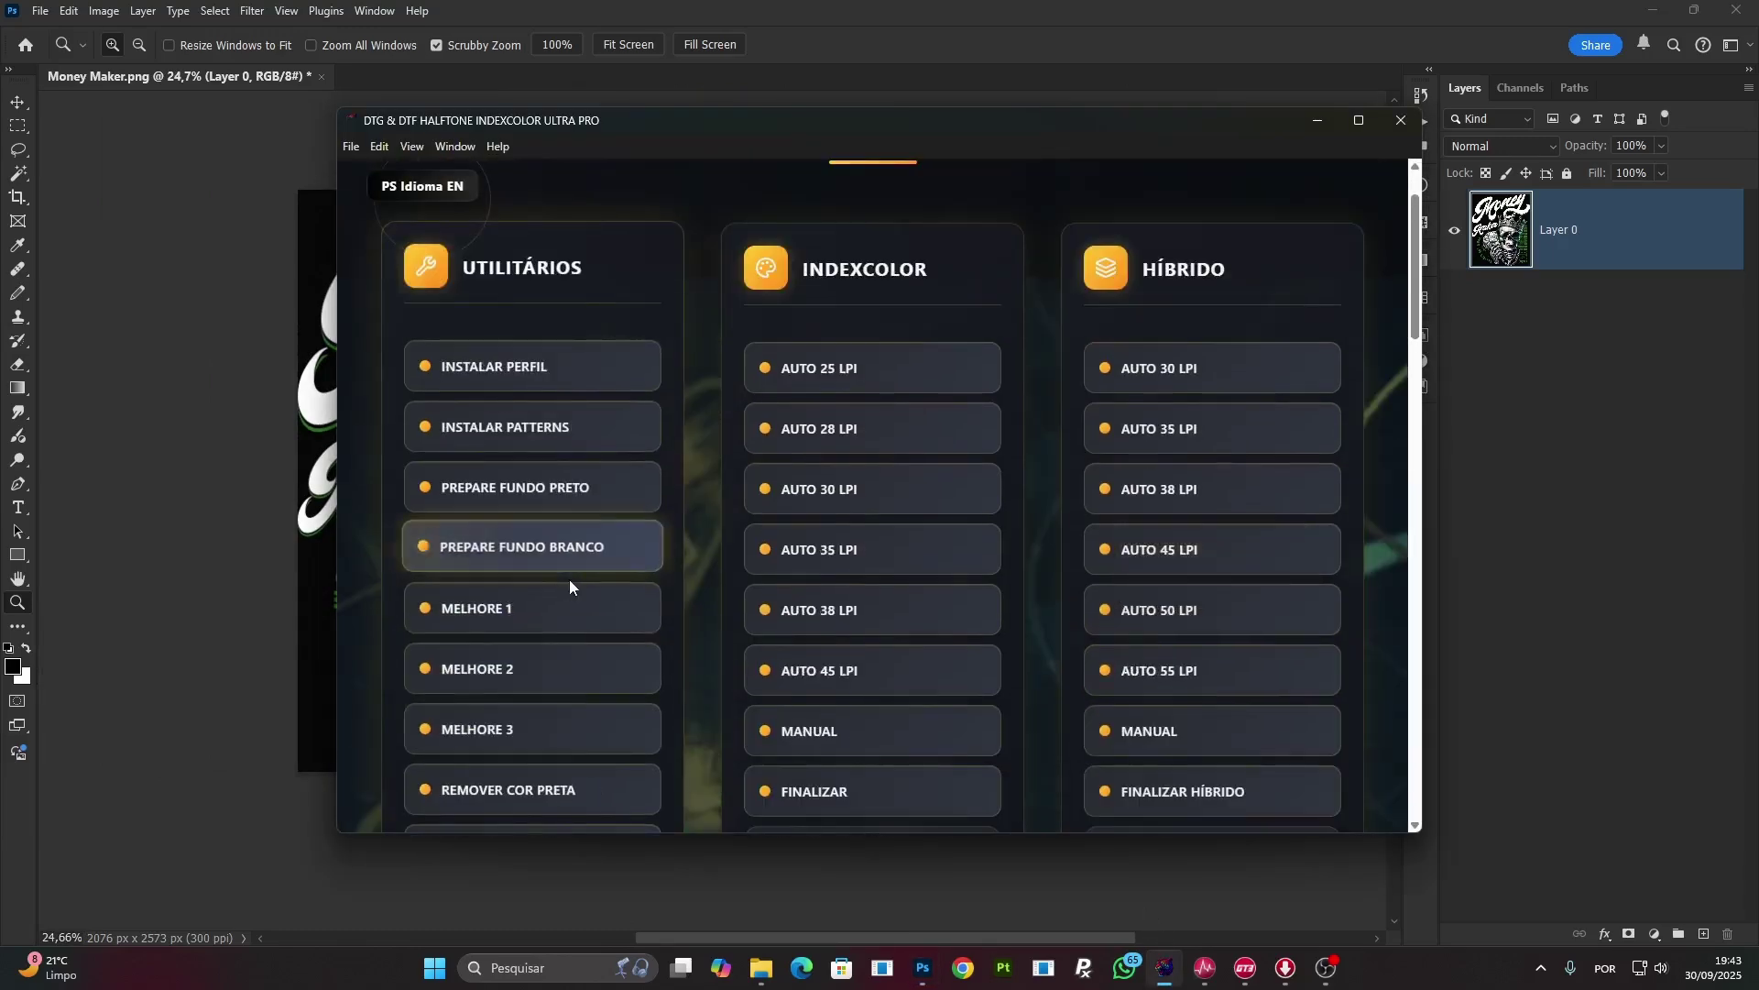
scroll(565, 582, "down", 2)
scroll(576, 591, "down", 1)
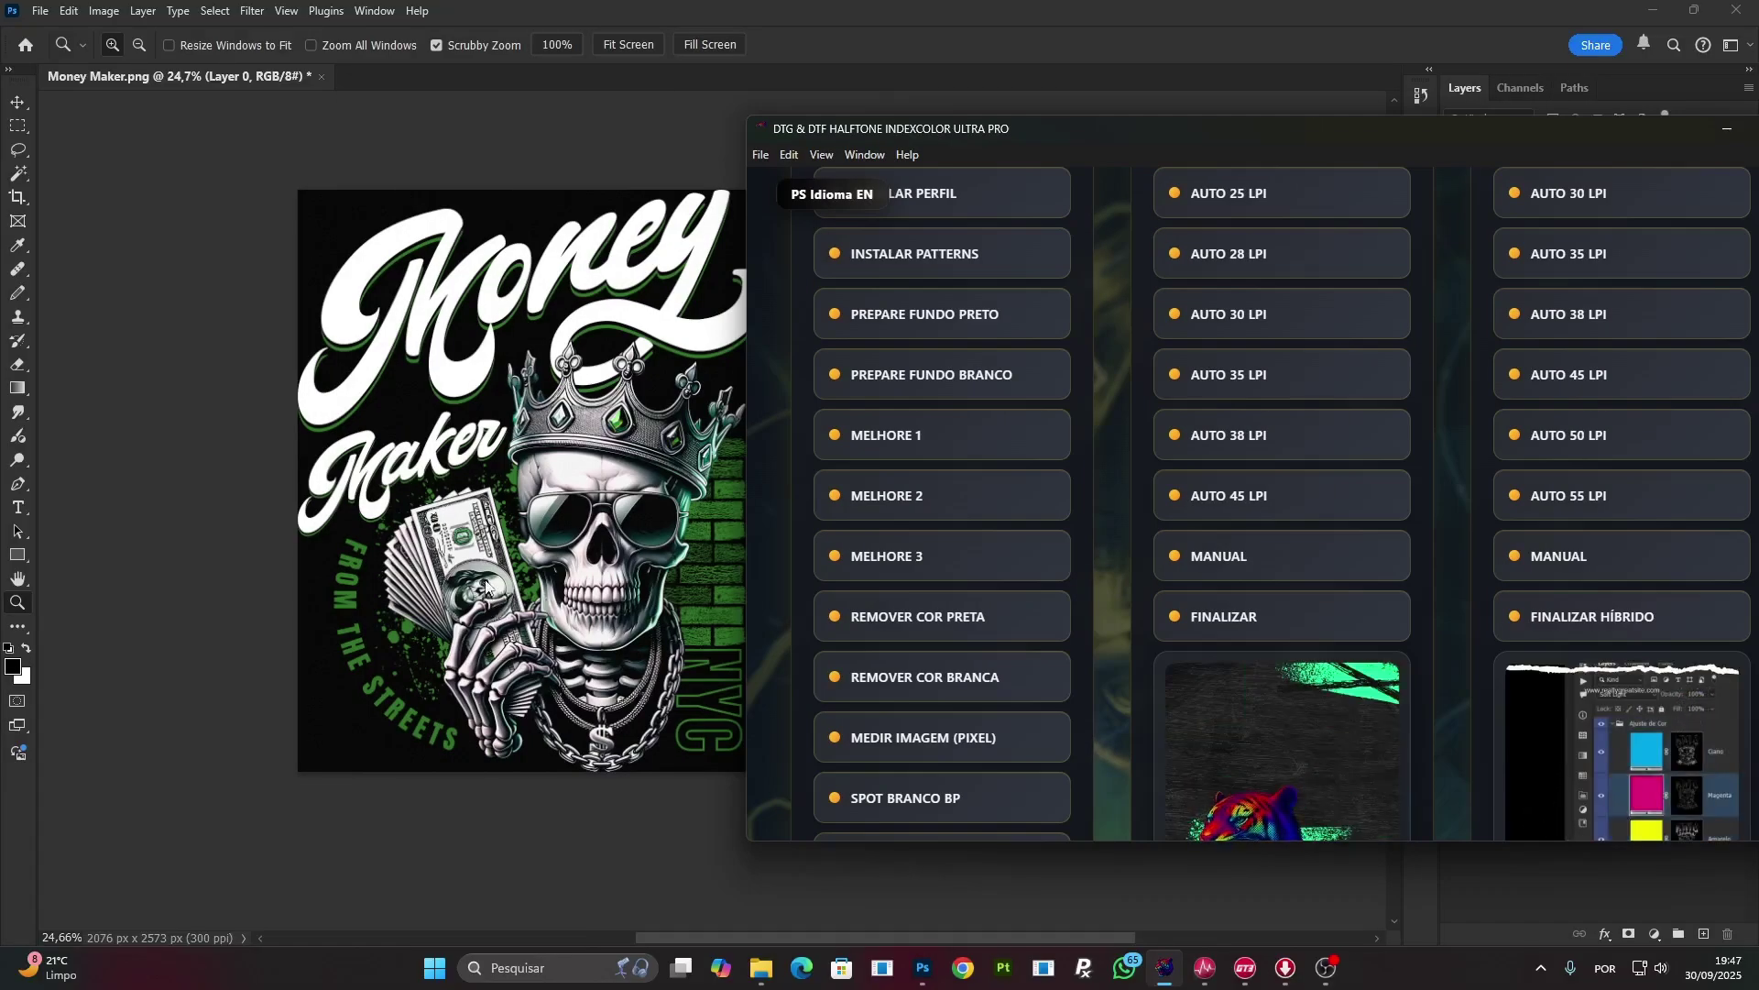
key("alt+Tab")
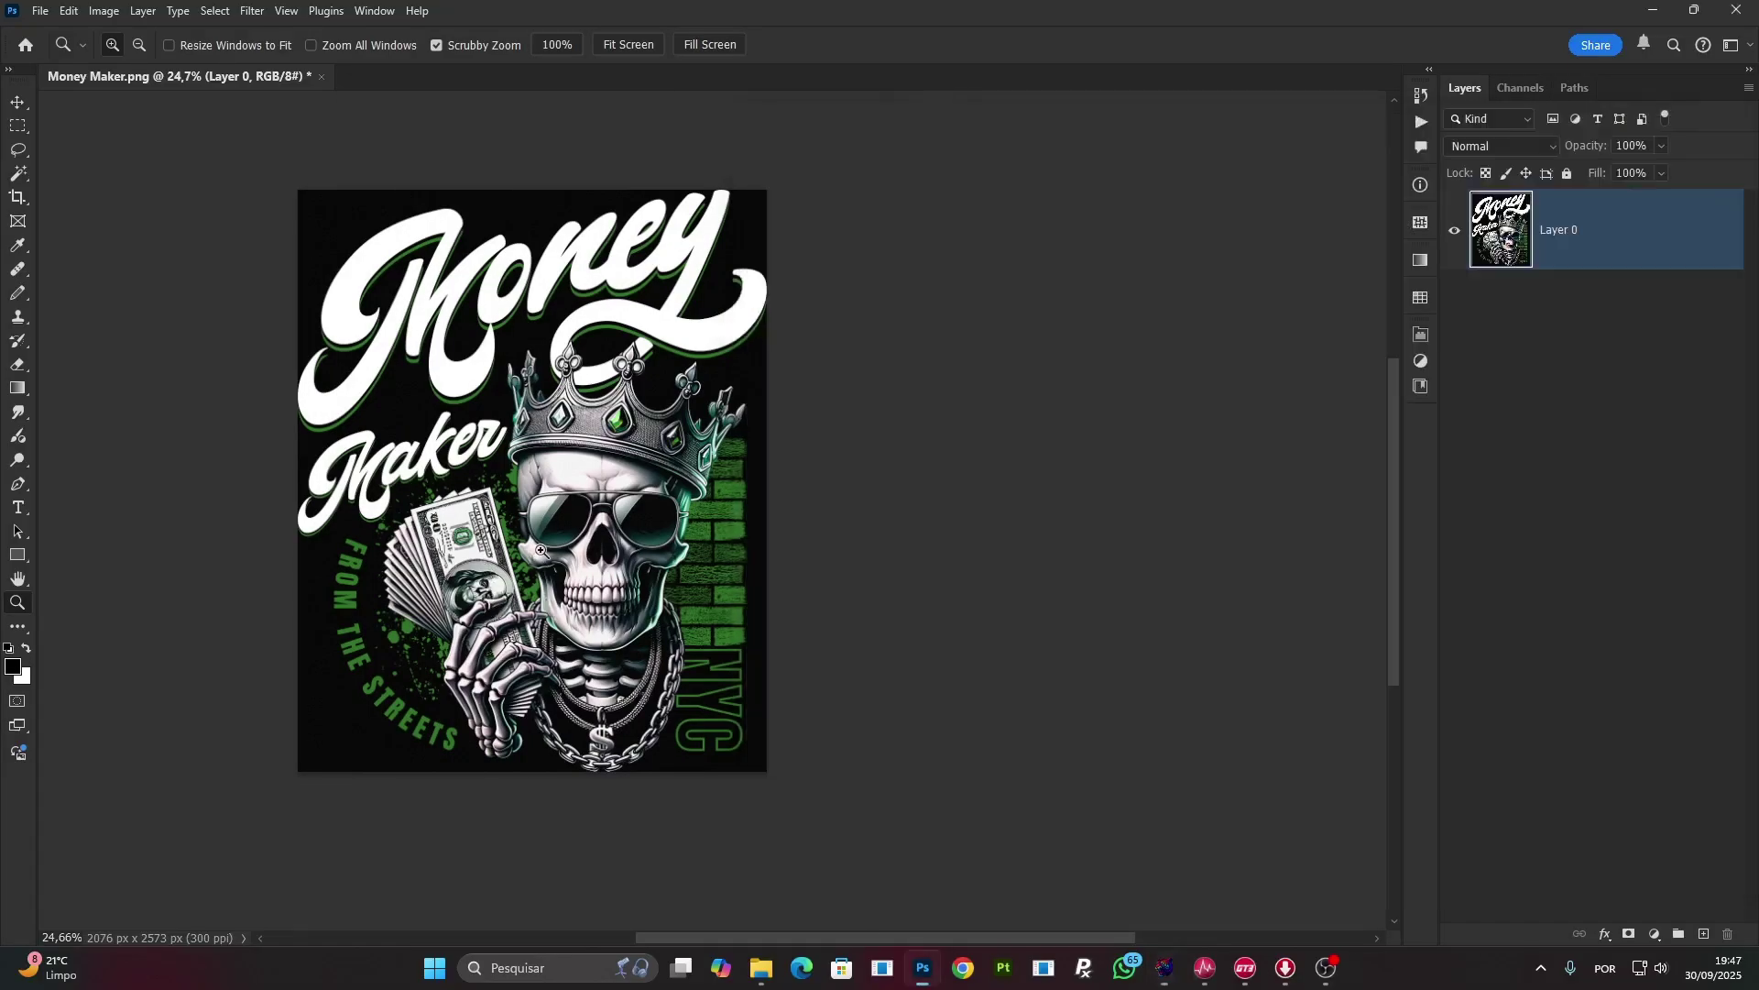
left_click_drag(542, 552, 579, 548)
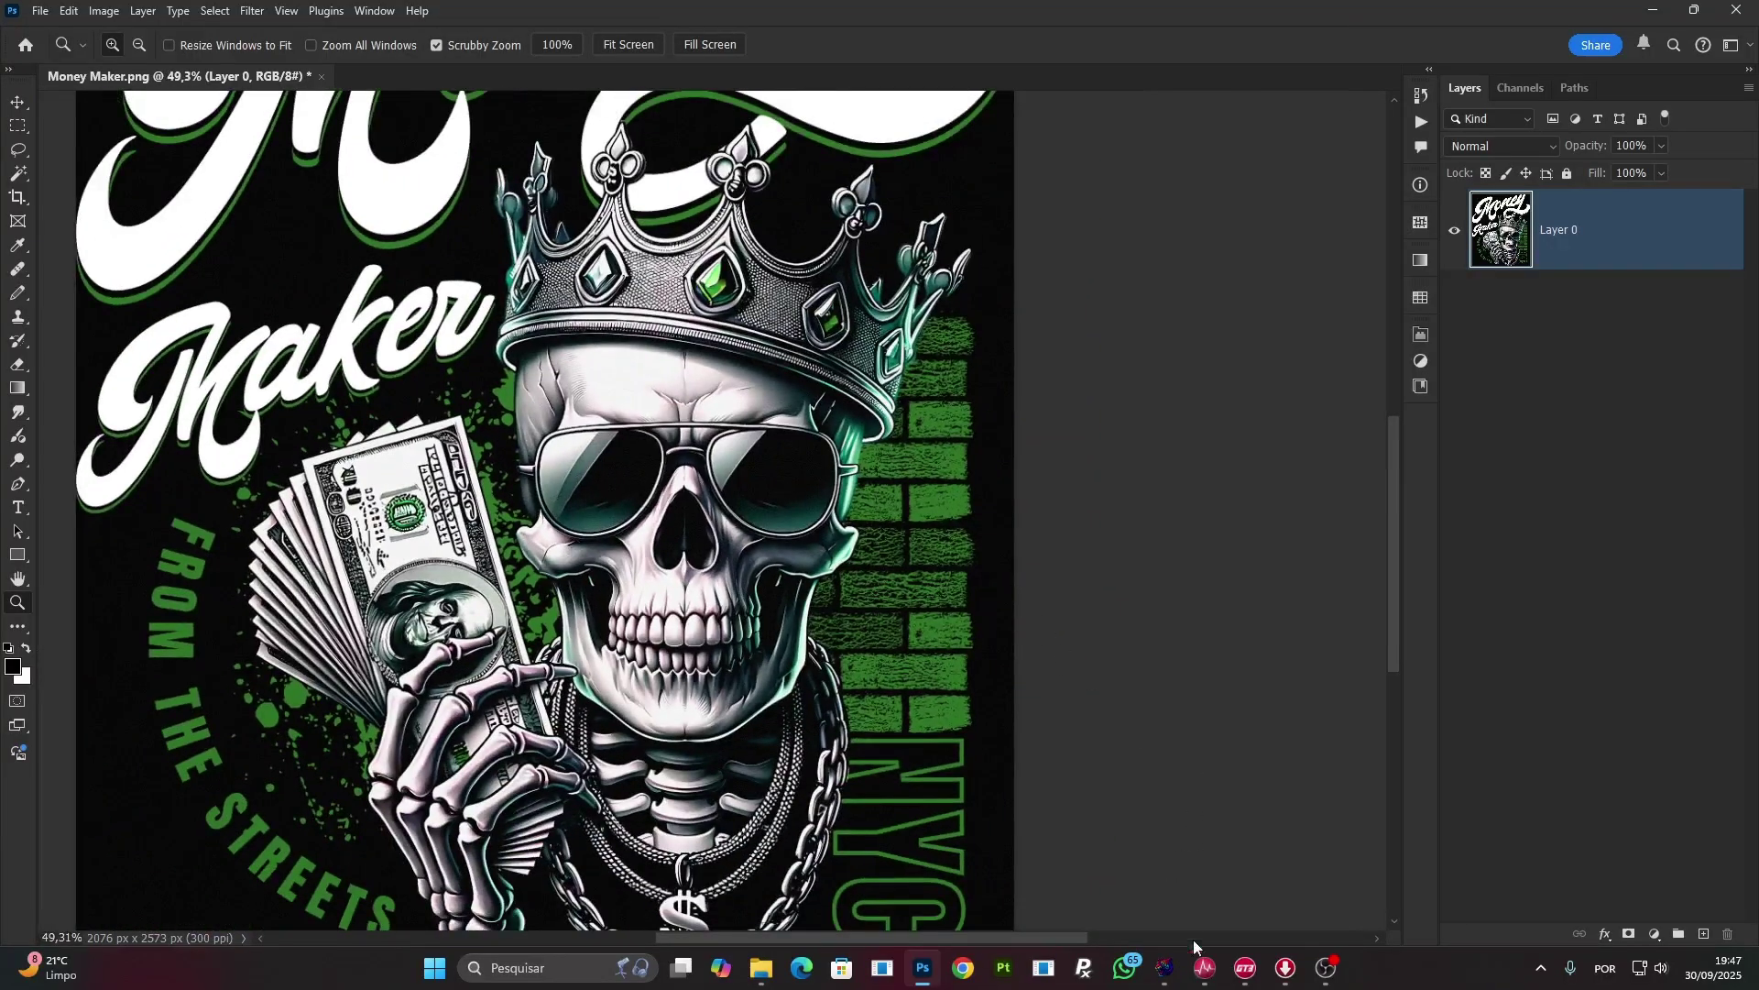
Run the panel's MELHORE 3 enhancement on the cropped artwork and close its completion message.
left_click_drag(375, 536, 440, 504)
left_click(1164, 969)
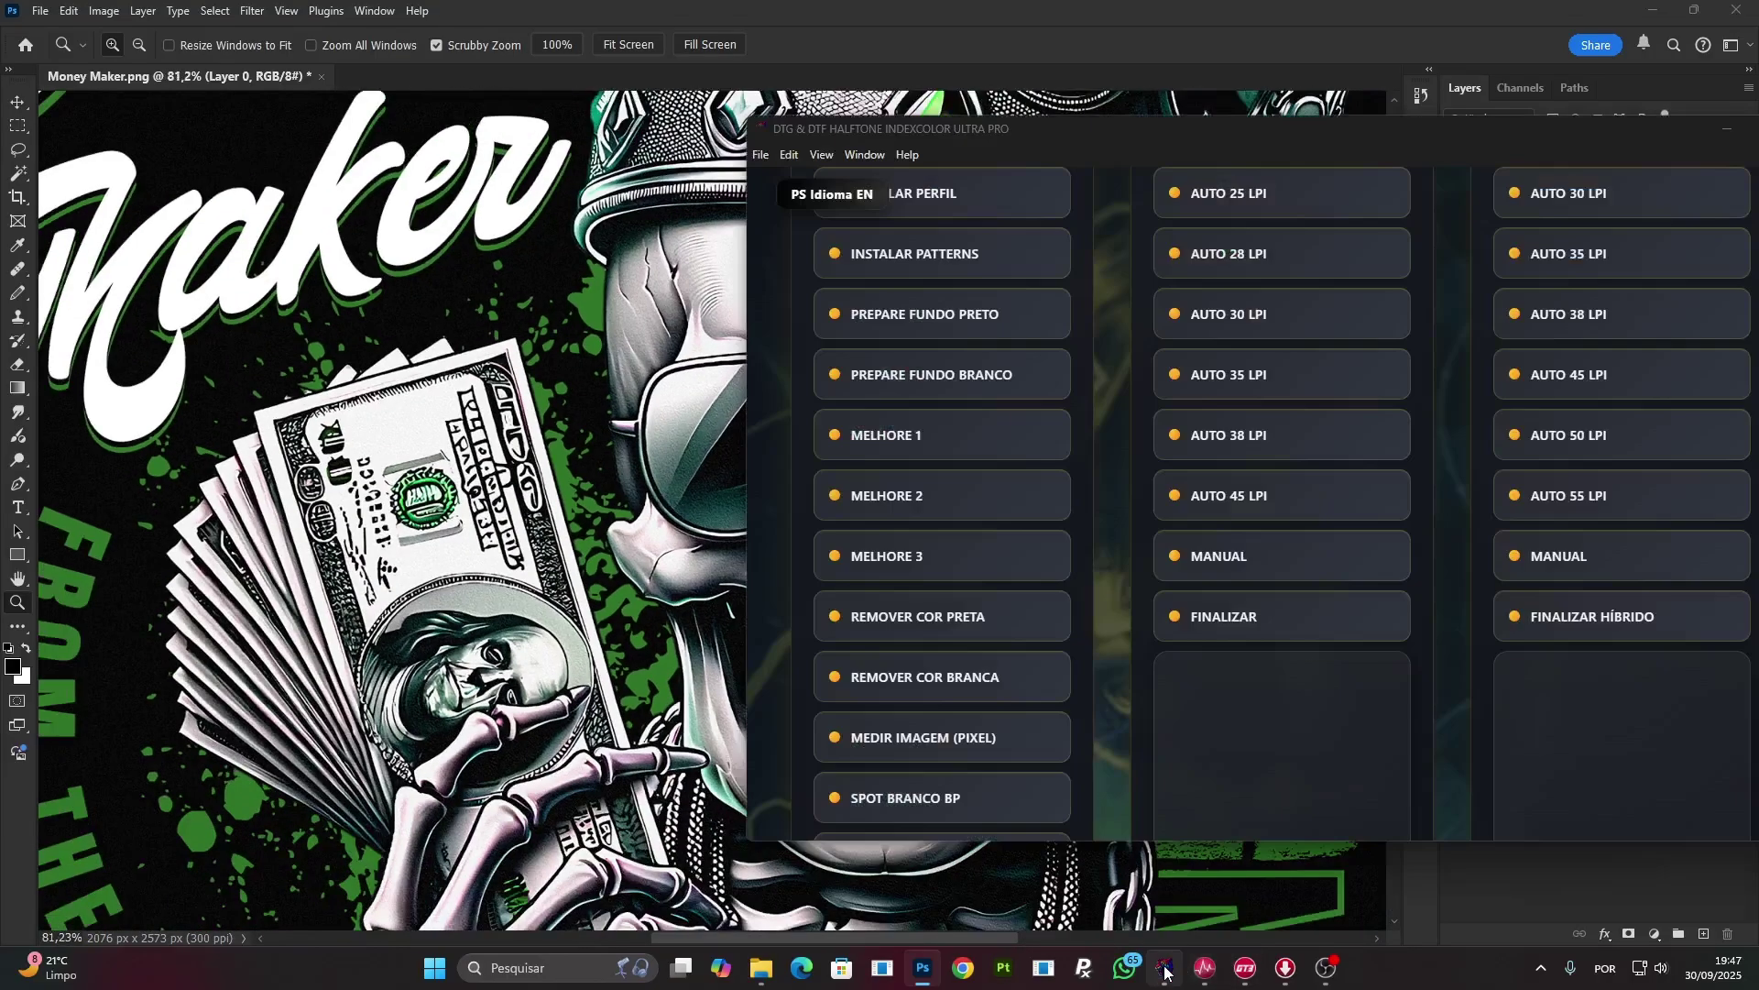
left_click(896, 559)
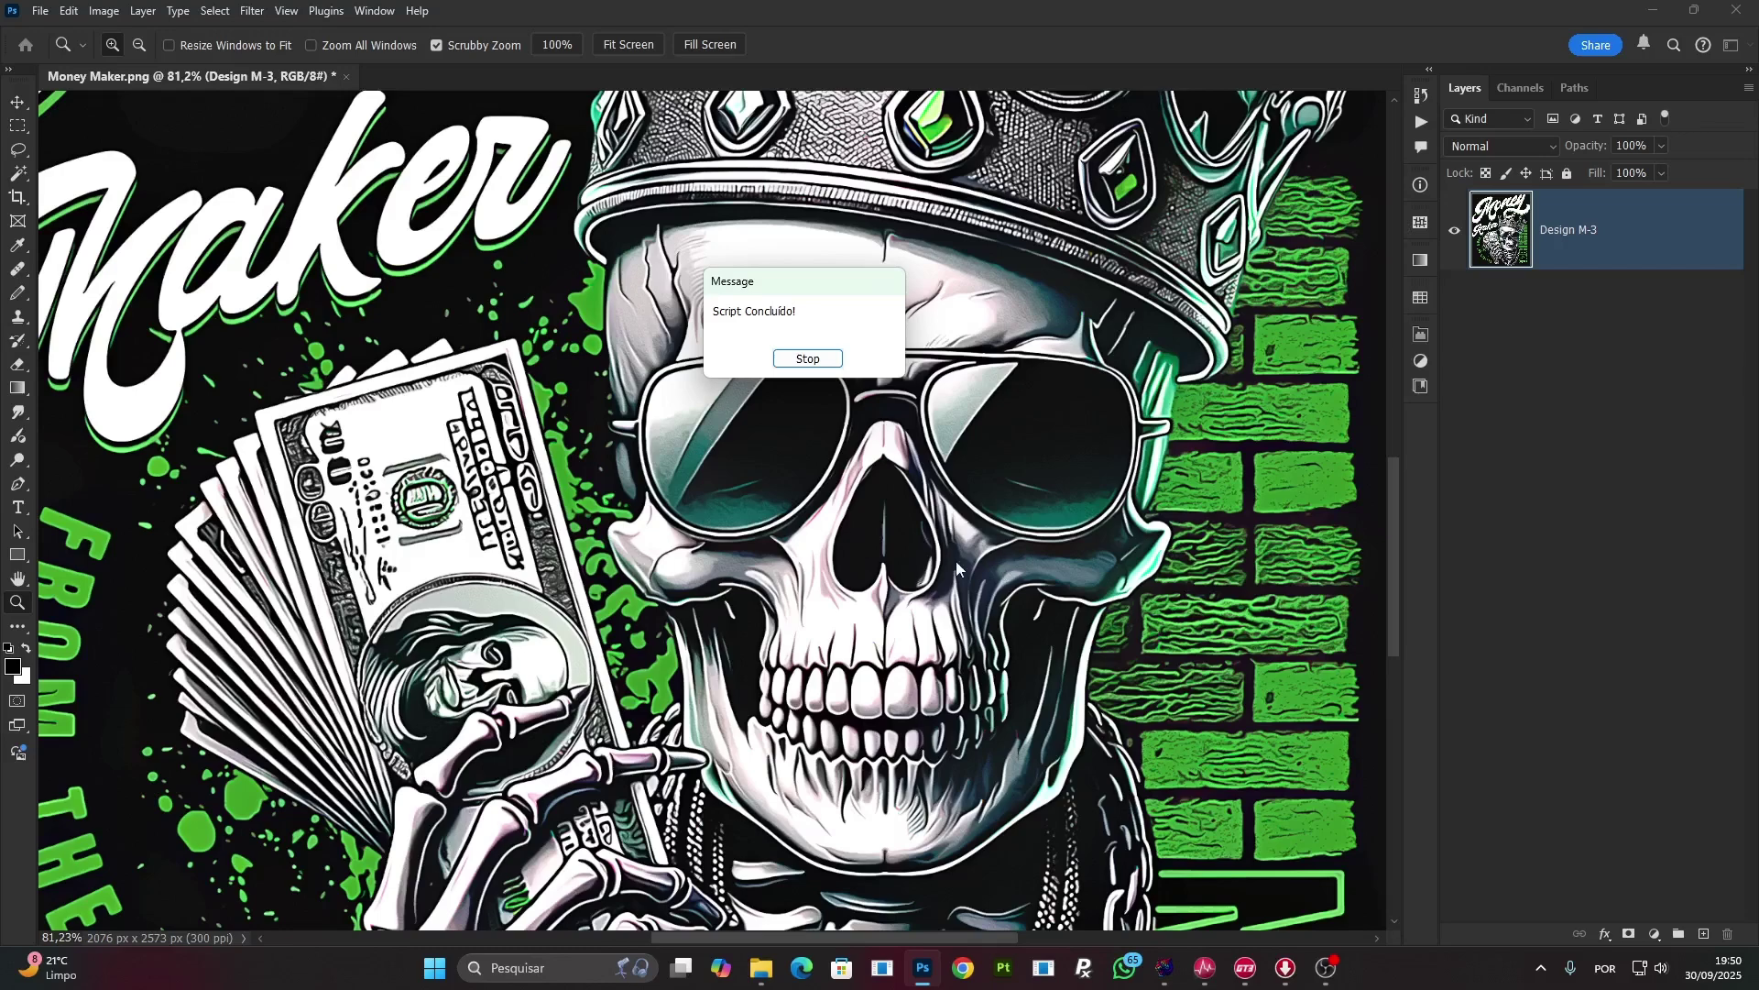
left_click(806, 360)
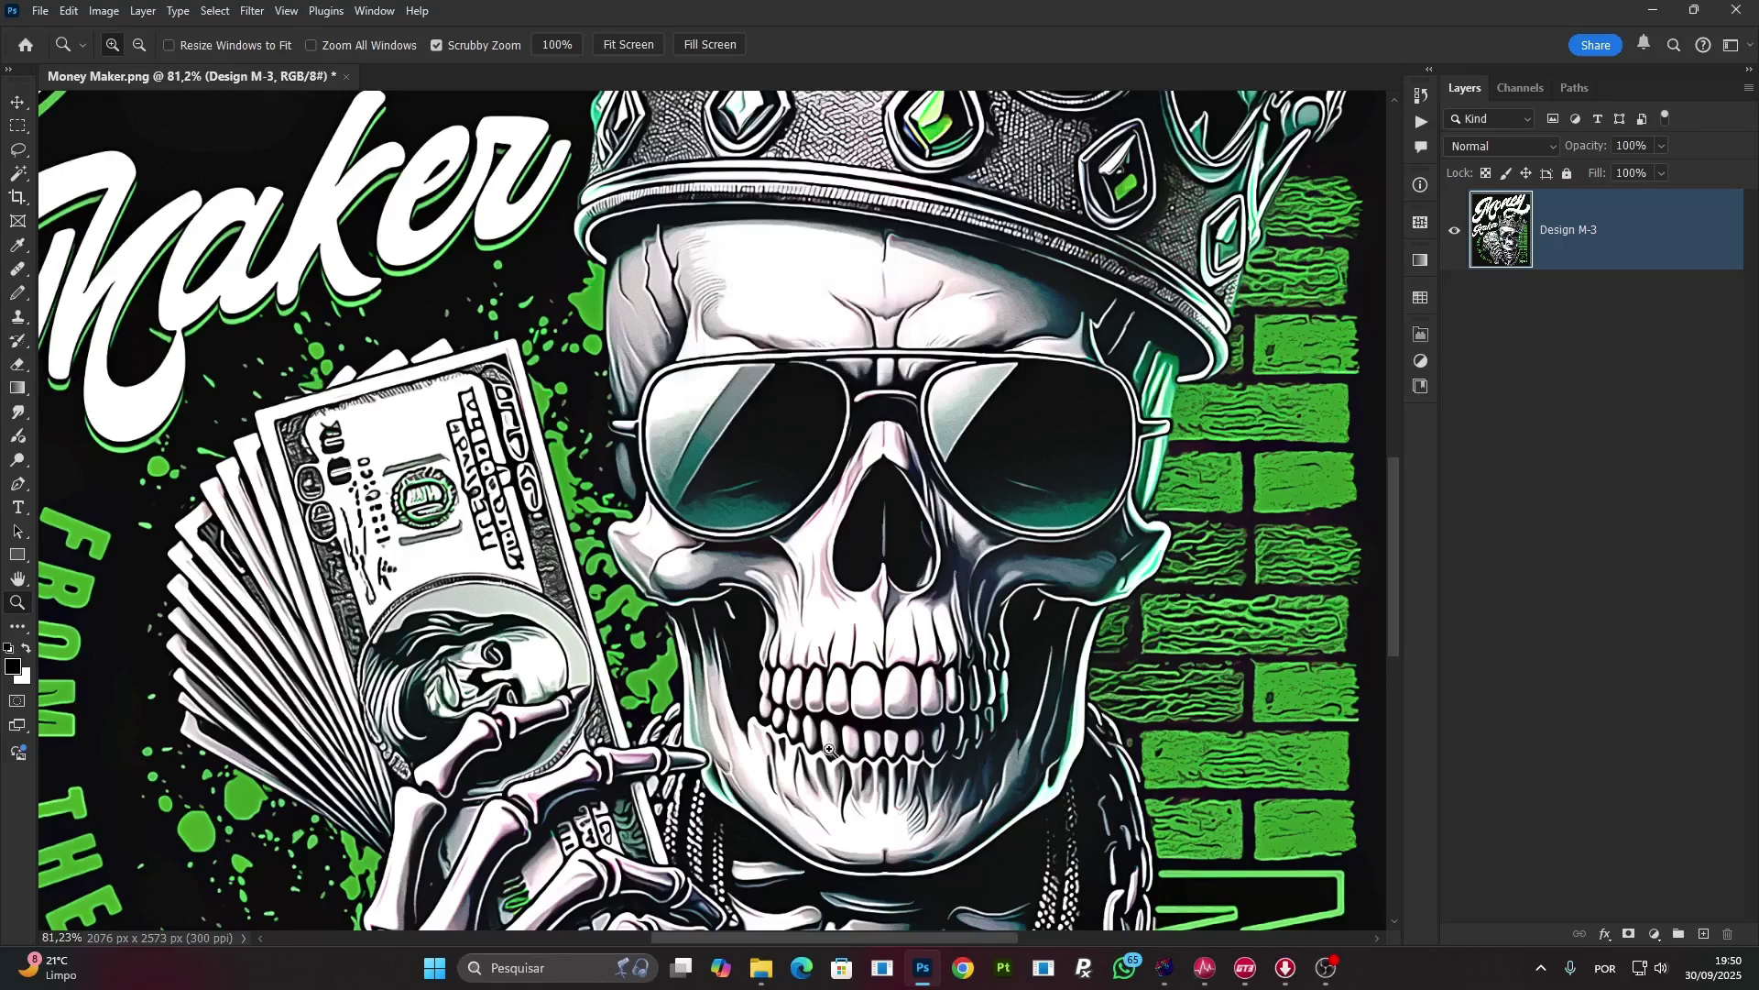
Inspect the enhanced teeth and Maker lettering, then show the Info panel and sample the black background with the Eyedropper.
left_click_drag(879, 743, 882, 573)
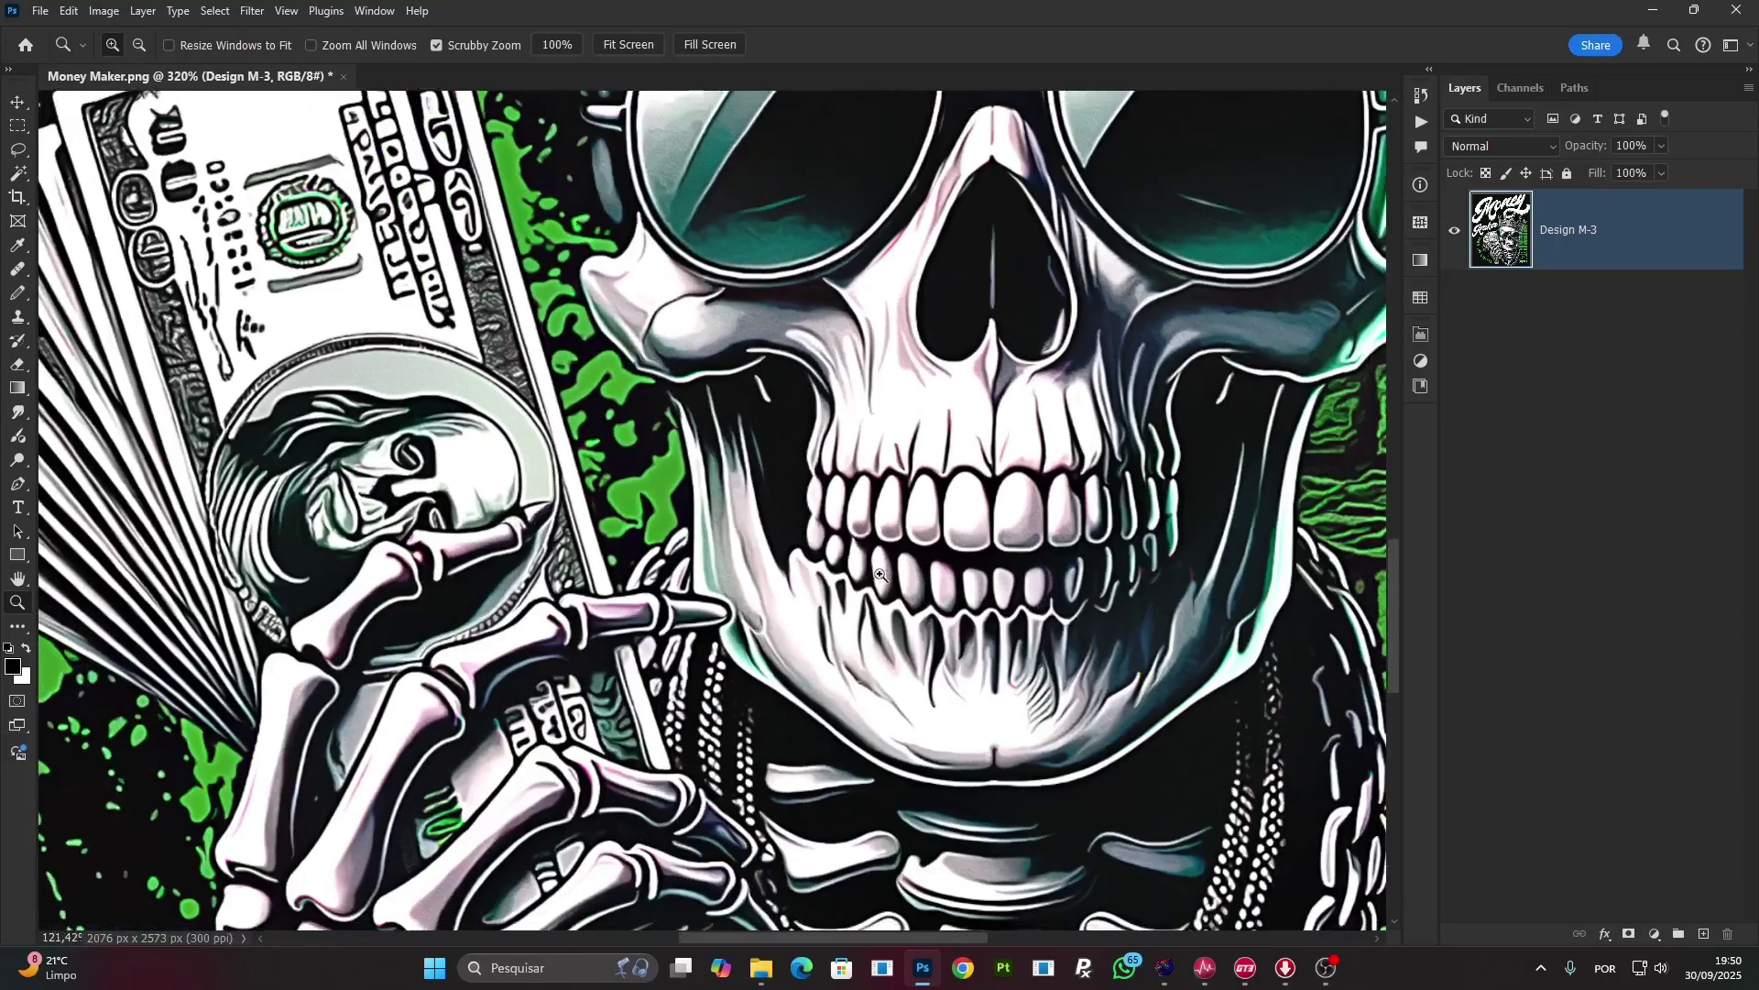
left_click_drag(995, 323, 868, 204)
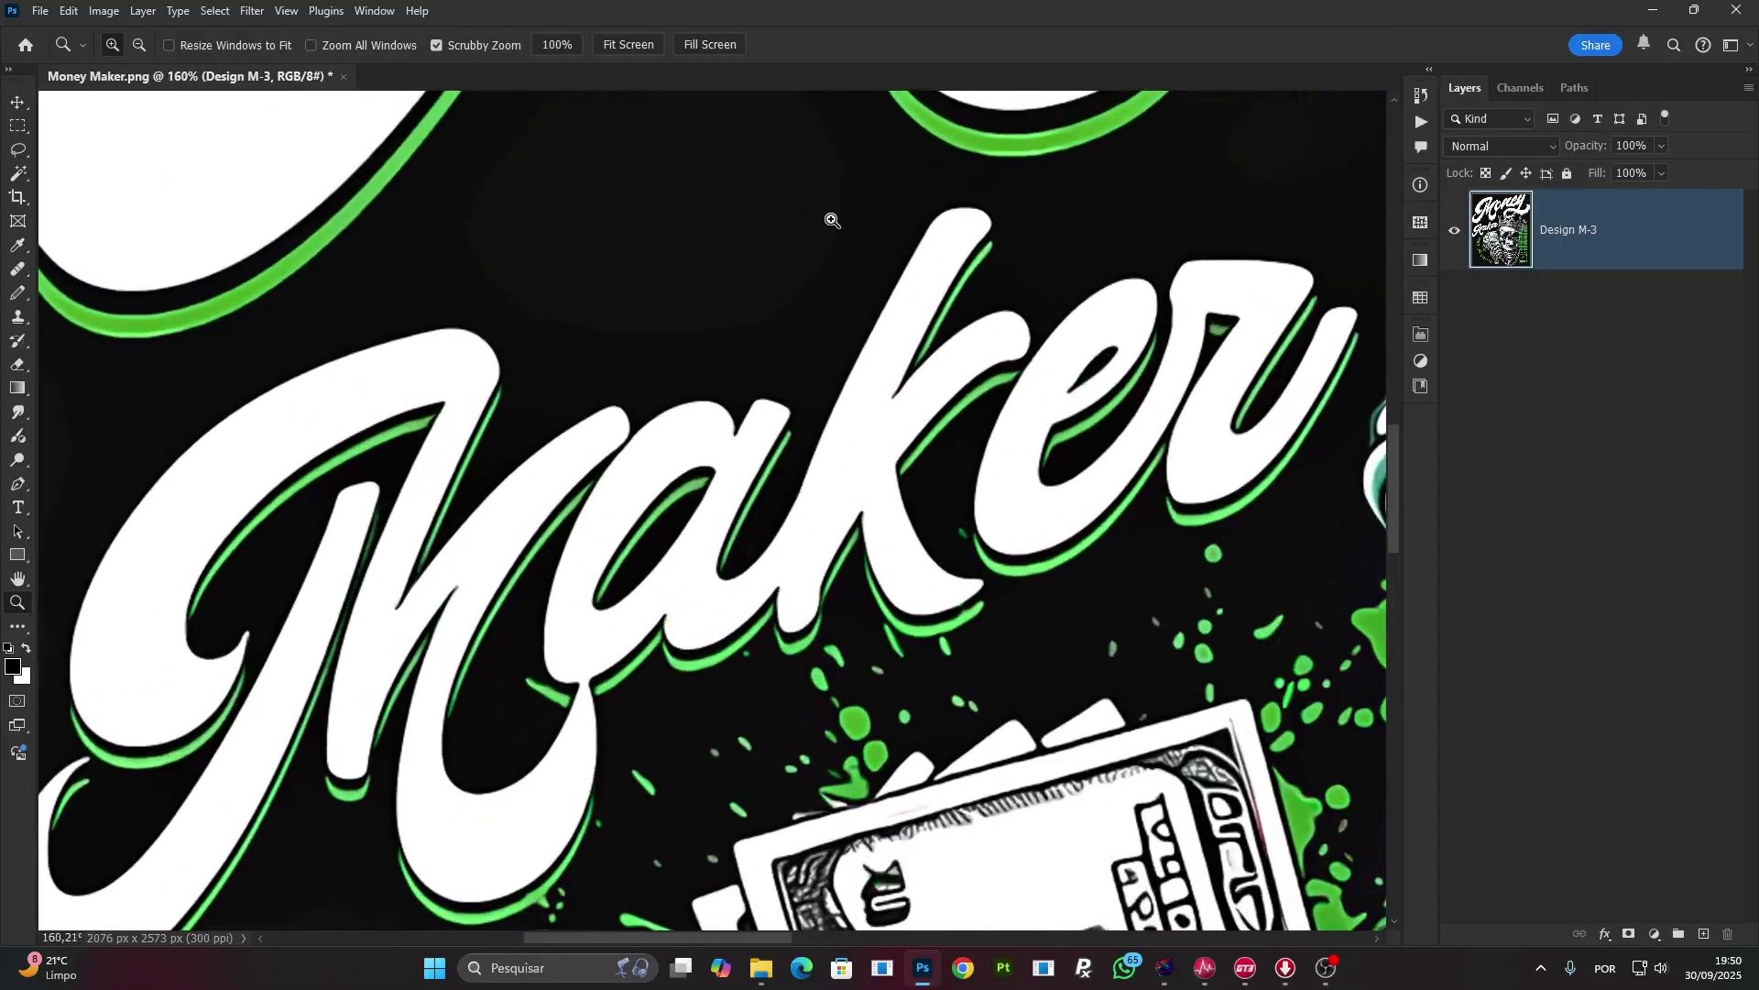
key("i")
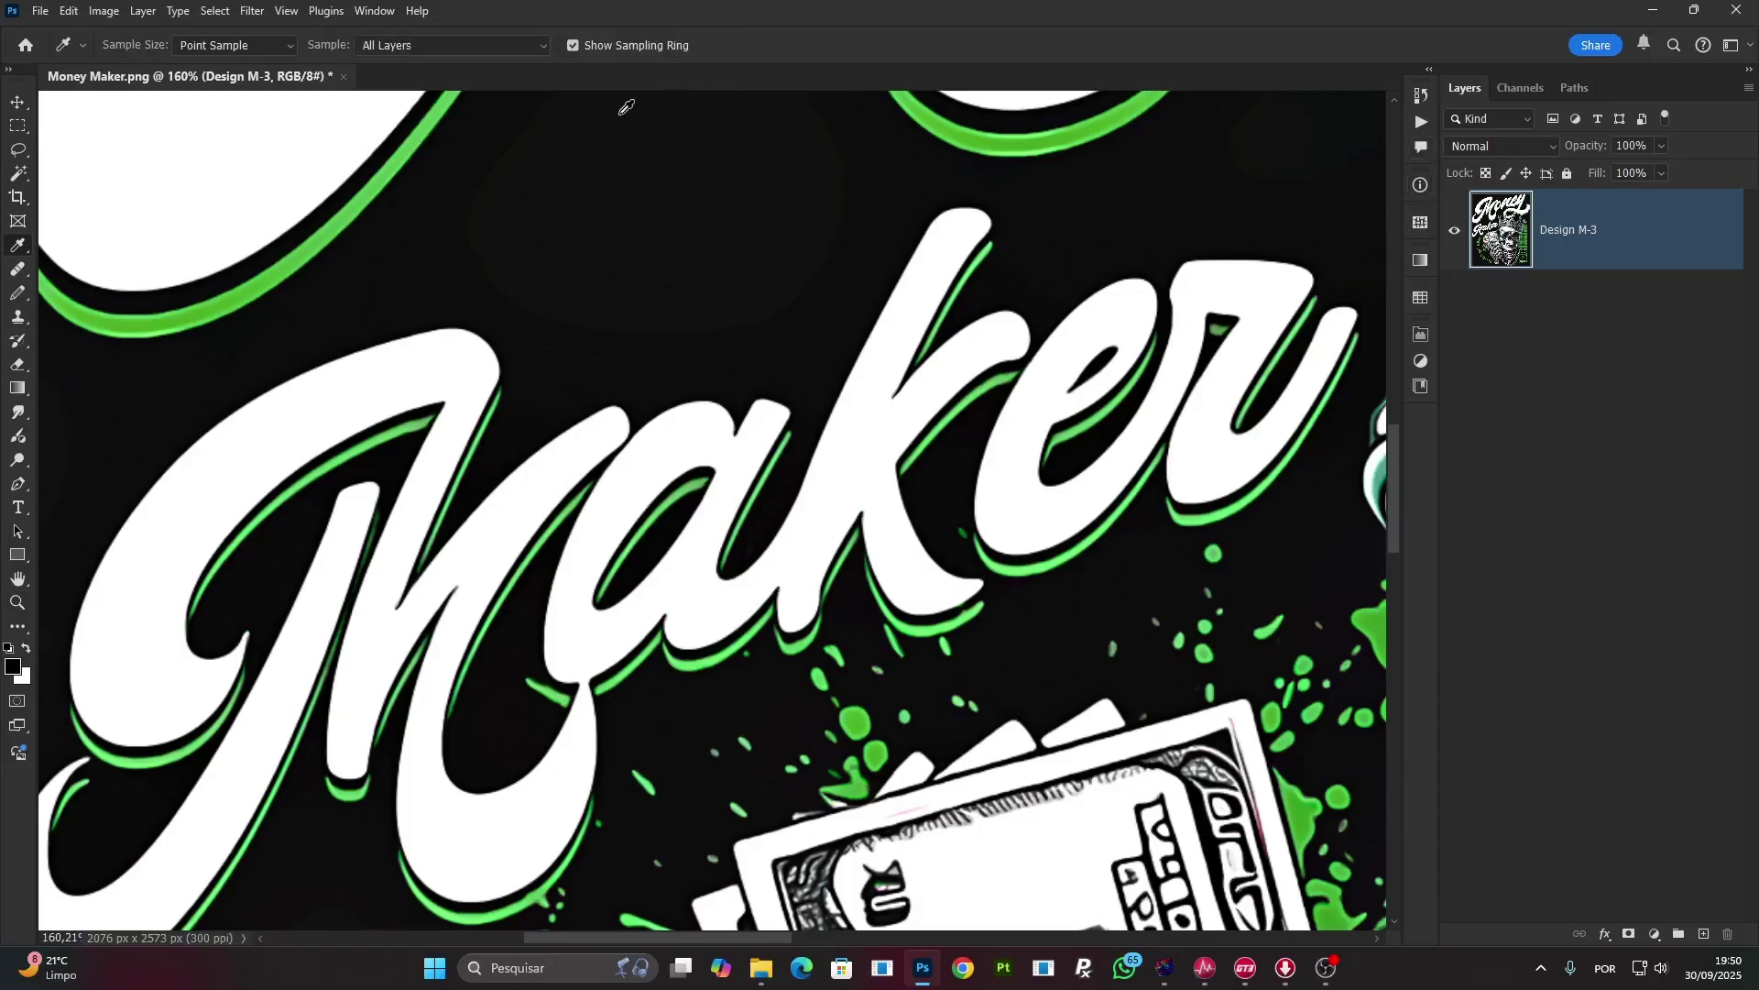
left_click(369, 13)
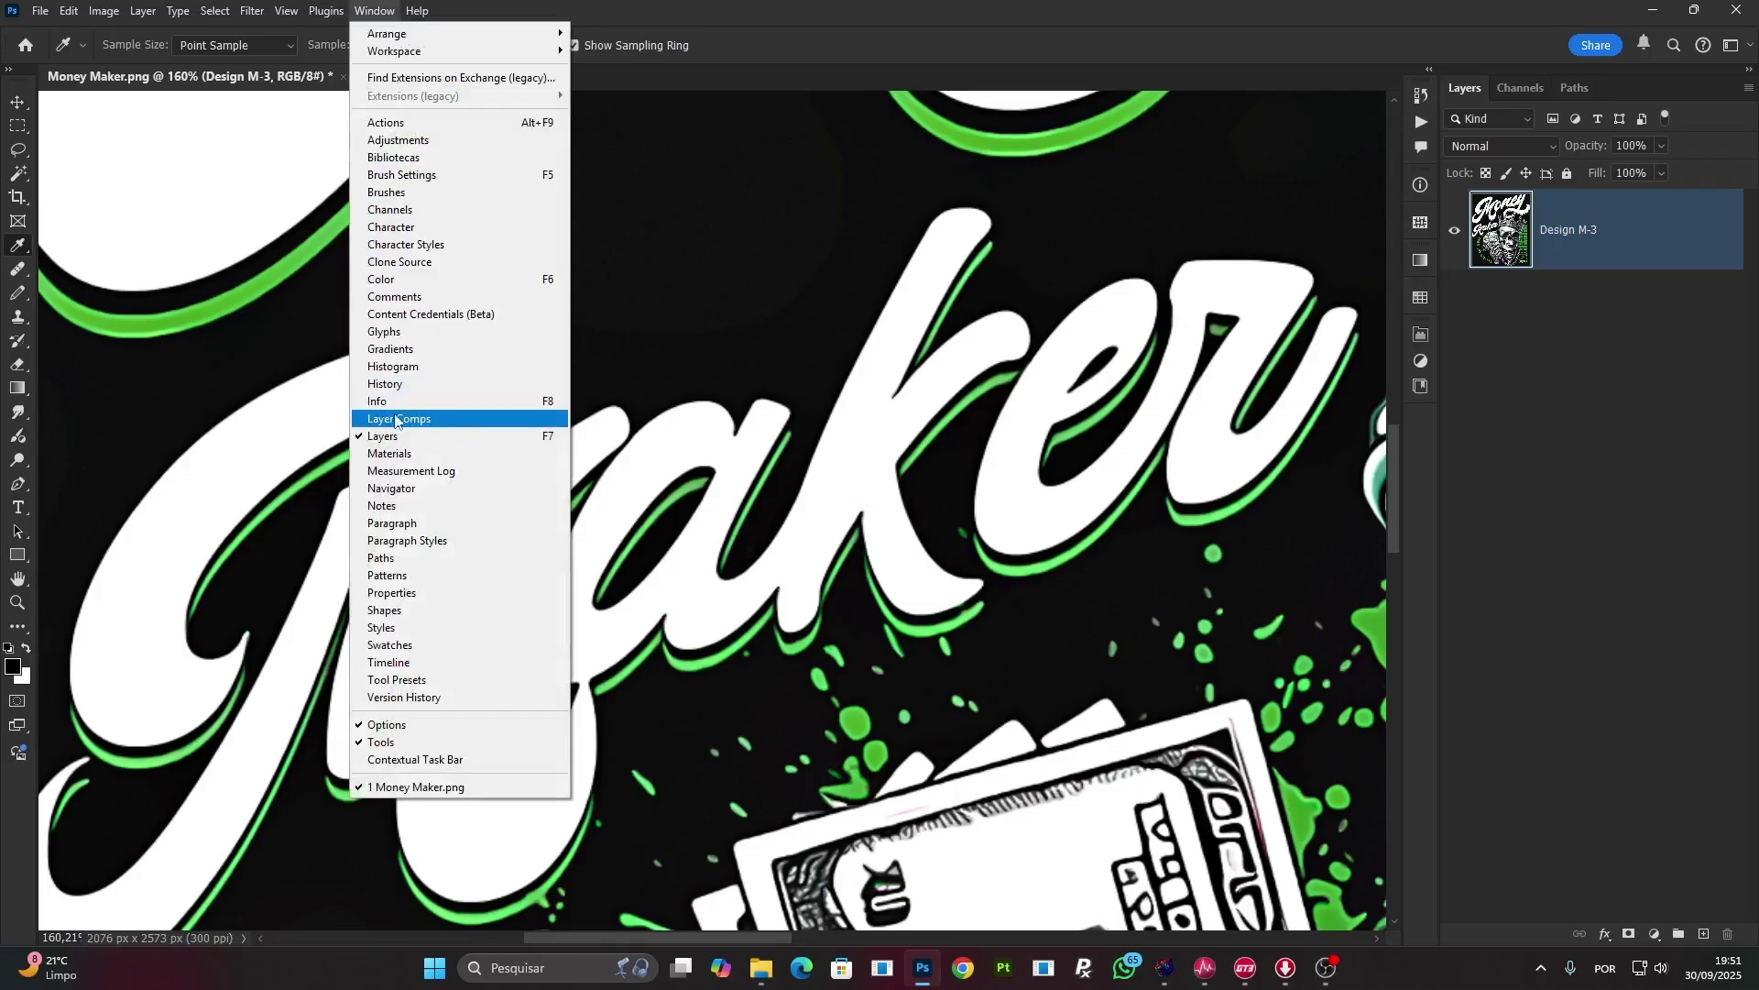
left_click(527, 403)
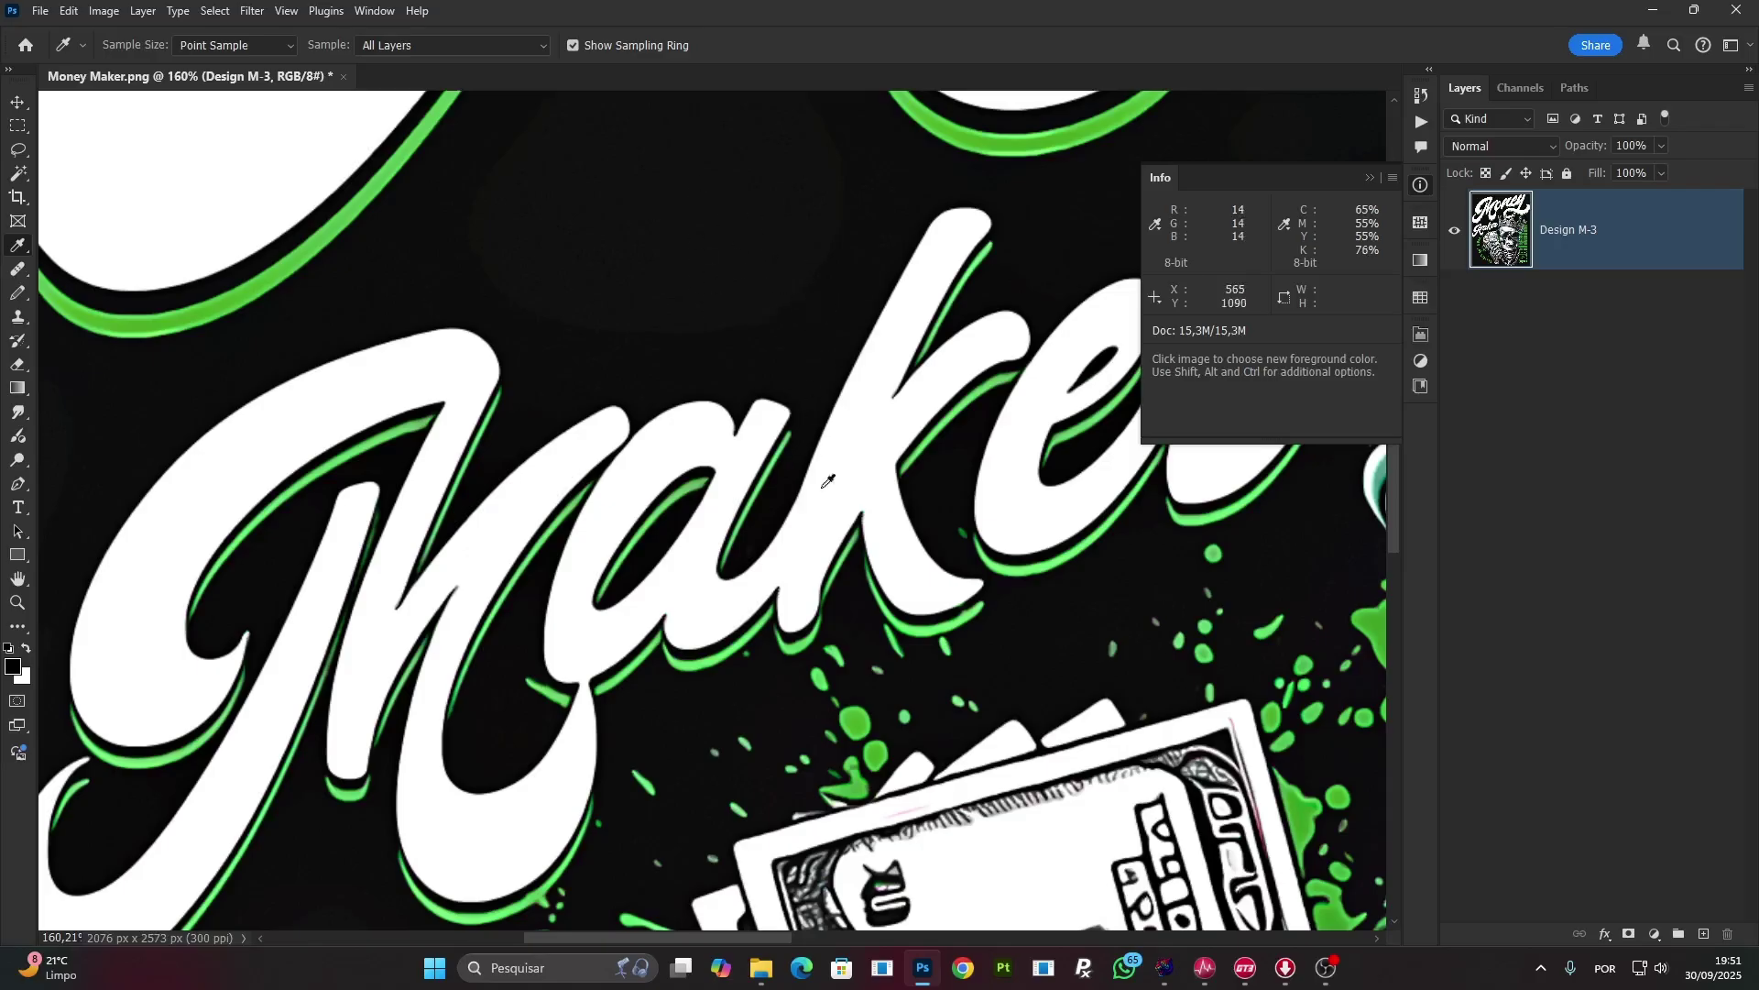
Run PREPARE FUNDO PRETO from the halftone panel's utilities on the enhanced artwork.
left_click(1168, 974)
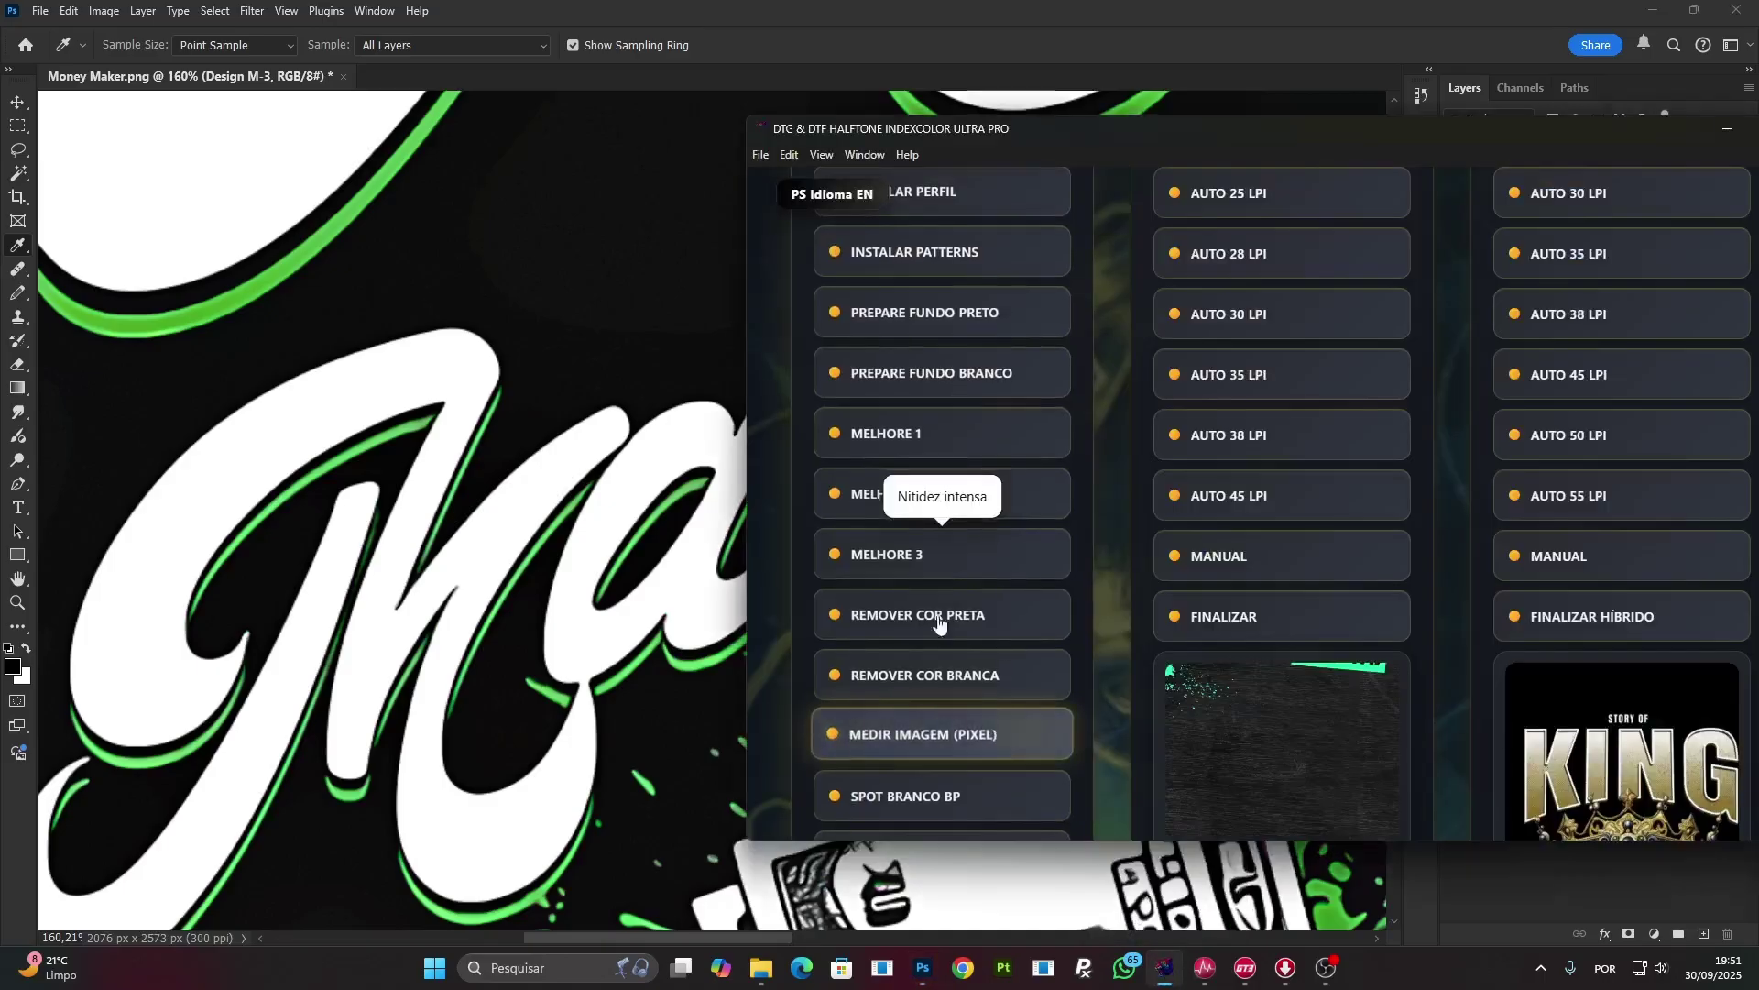
scroll(949, 522, "down", 1)
scroll(949, 522, "up", 1)
scroll(948, 522, "up", 1)
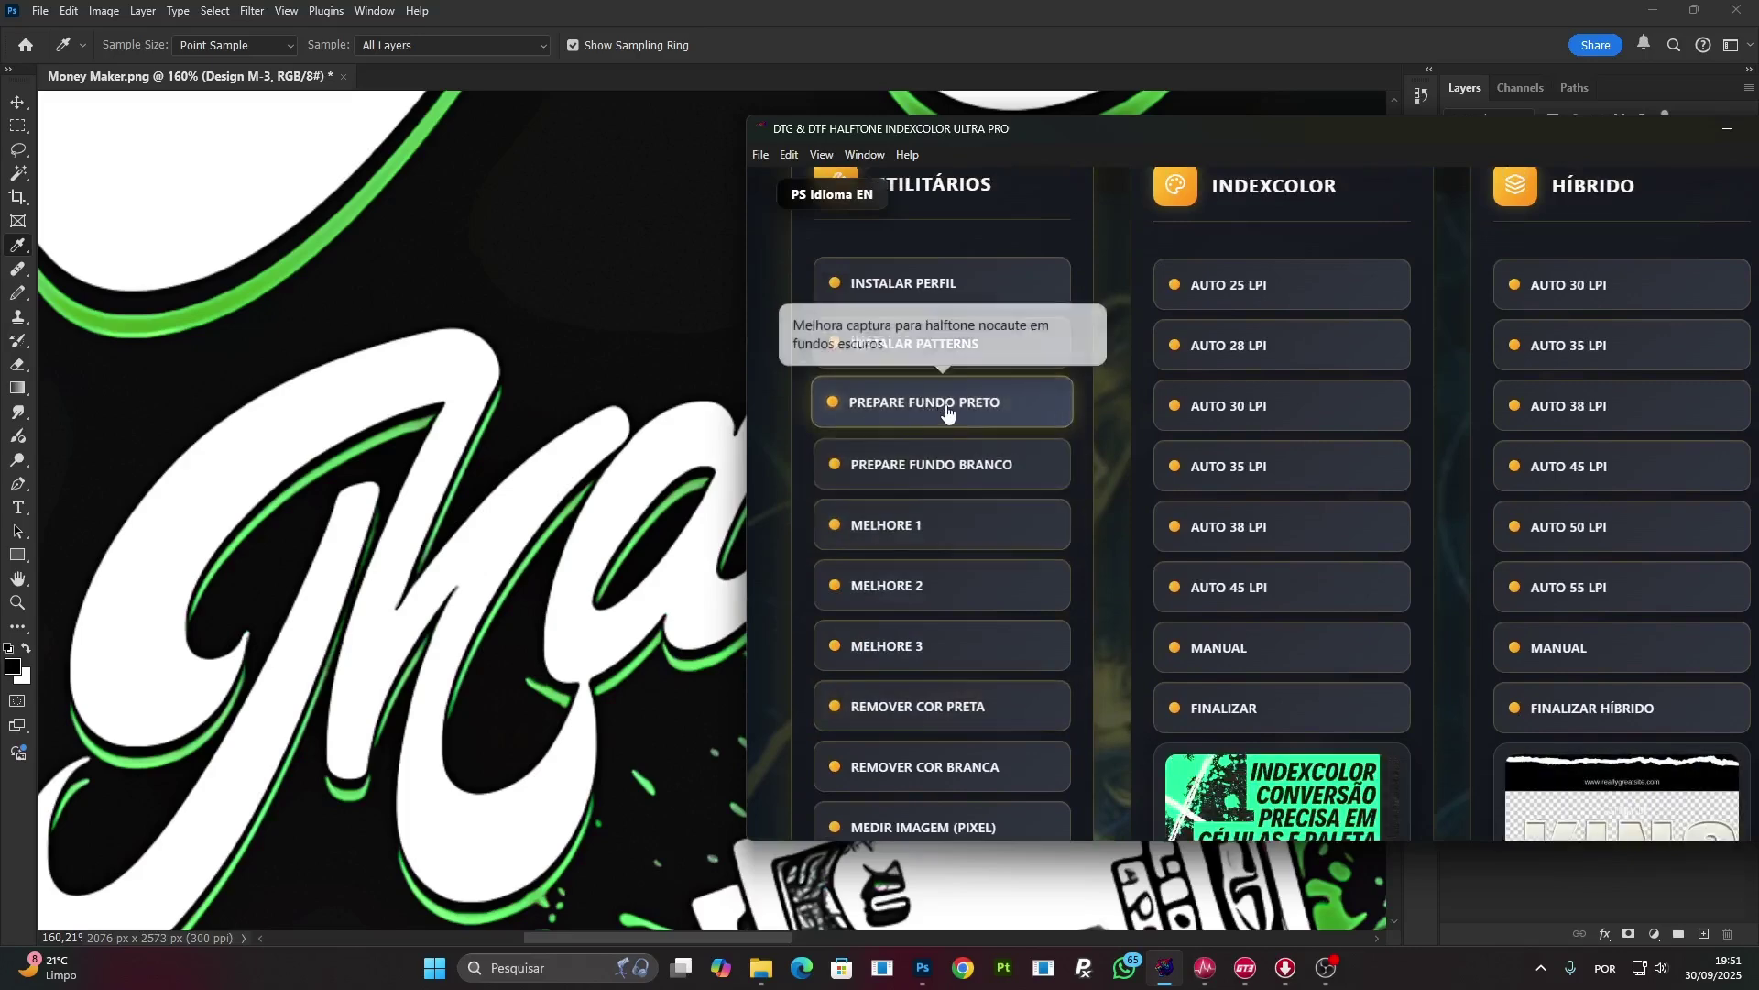
left_click(948, 407)
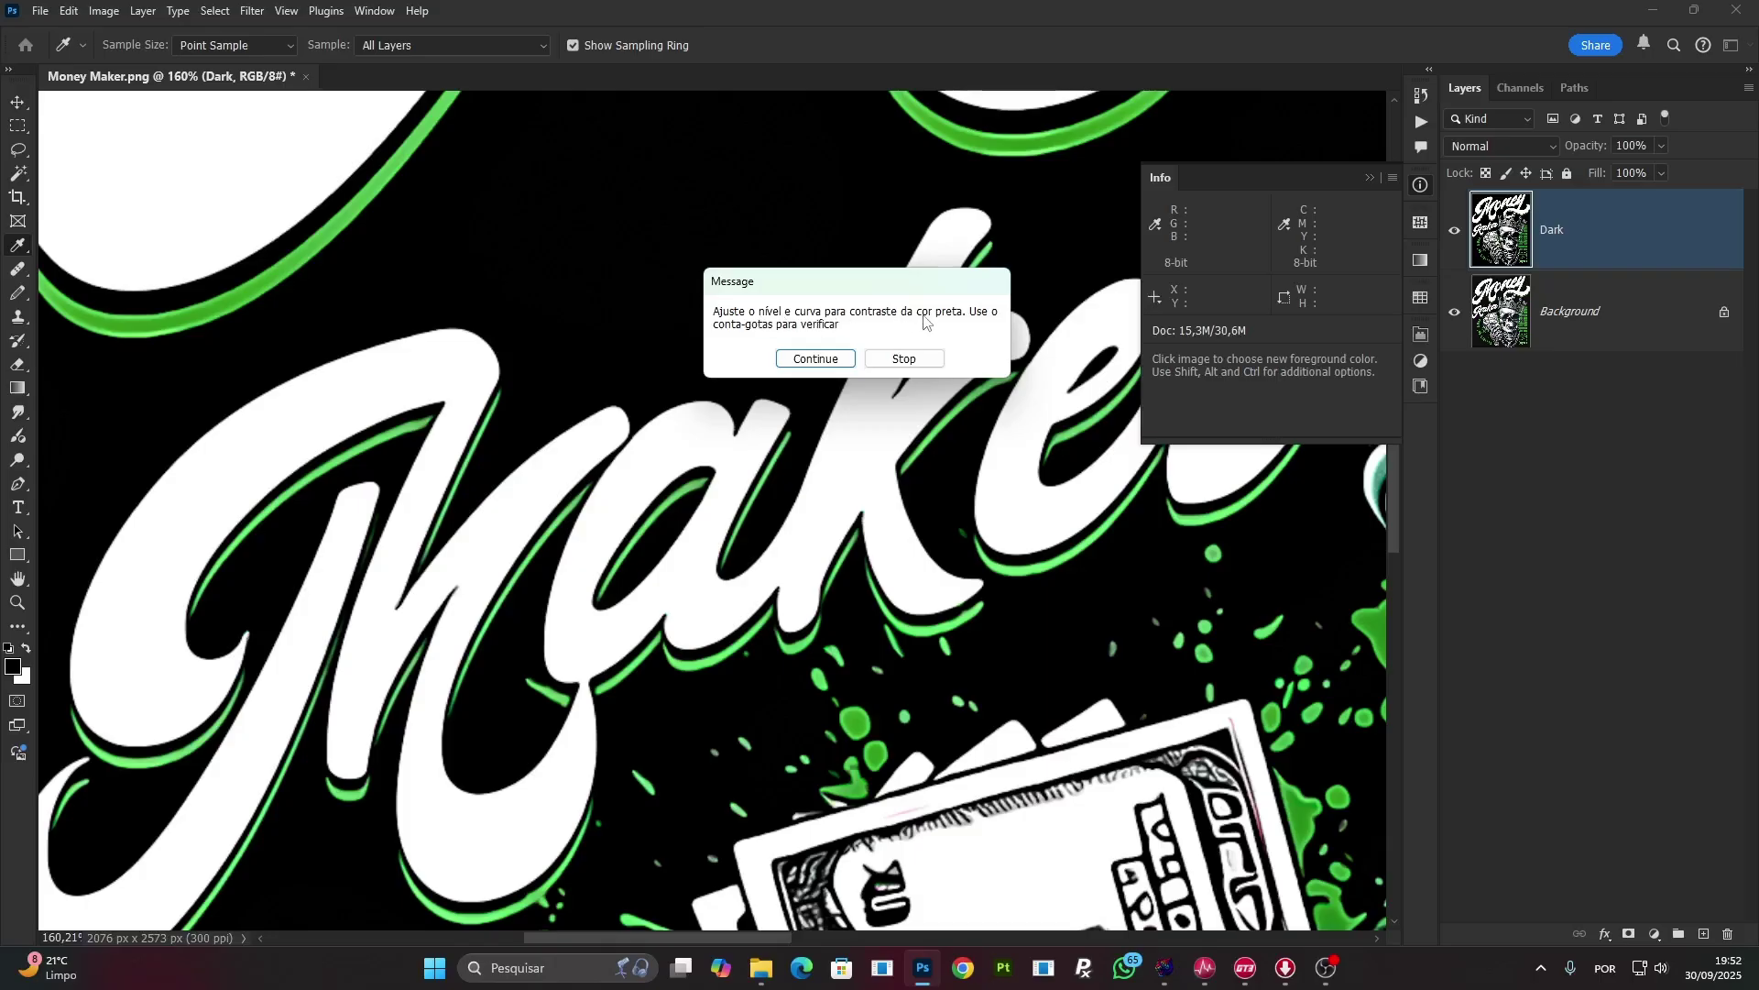
Continue the script, accept the Levels 1 adjustment layer and try a black input level of 3.
left_click(823, 359)
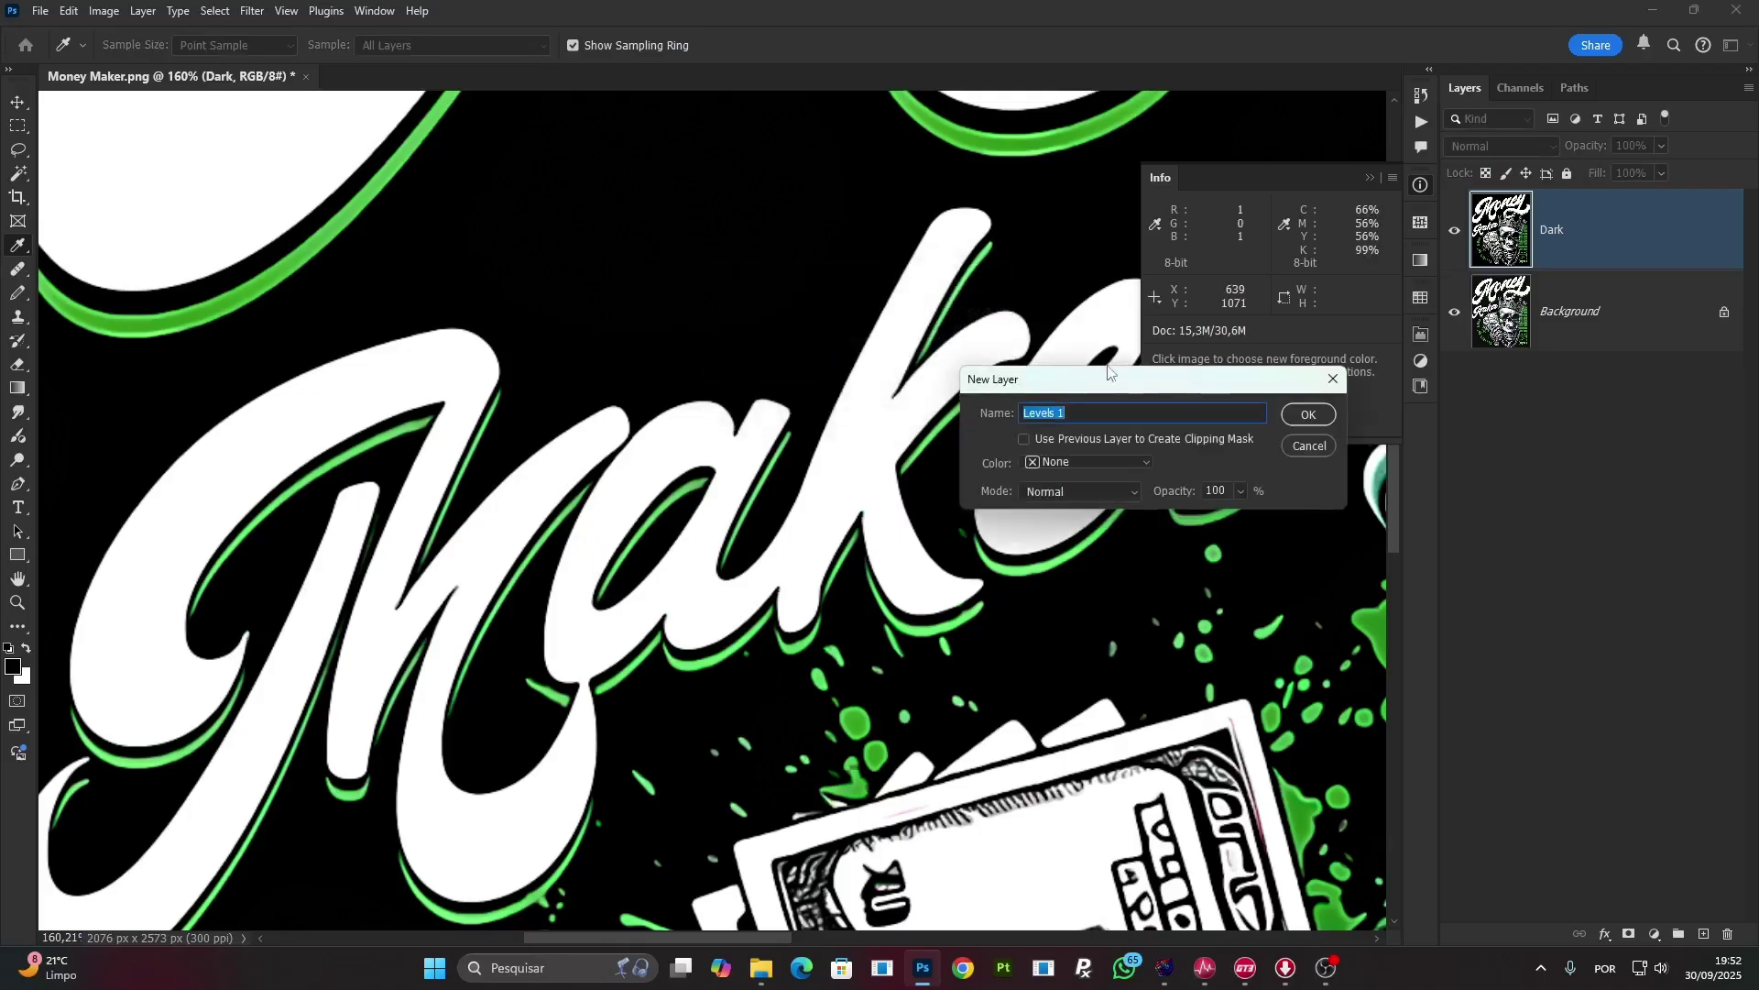
left_click(1309, 416)
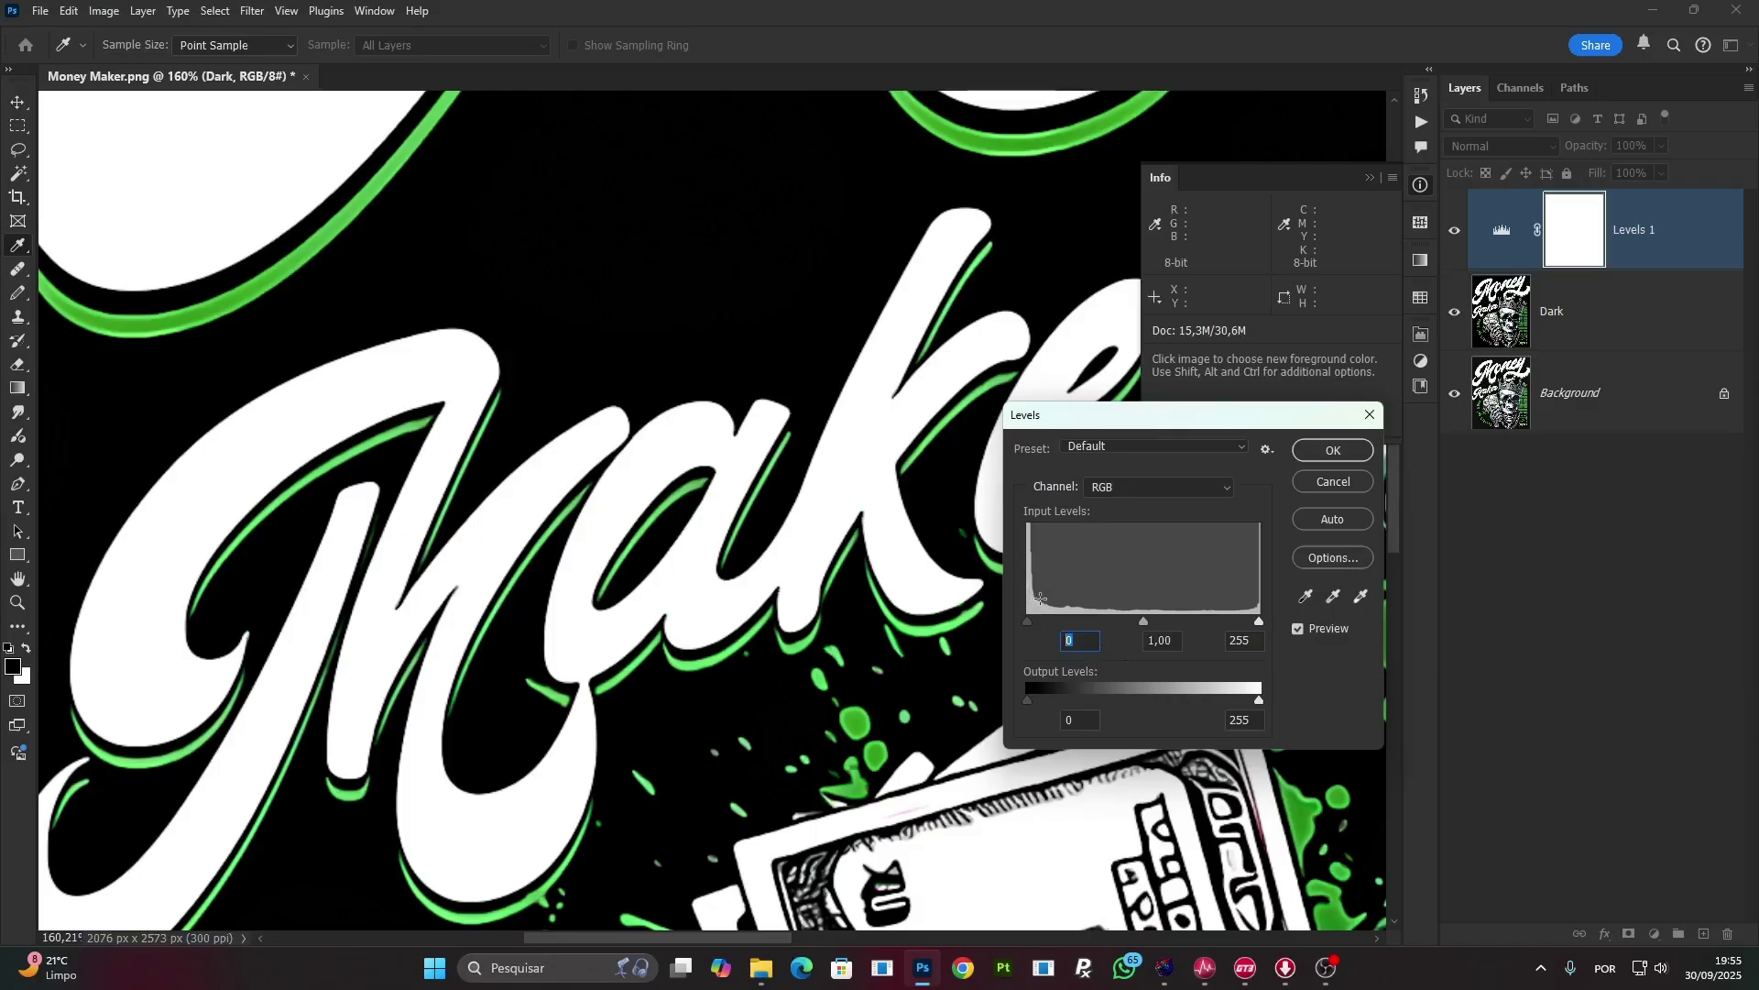
type("2")
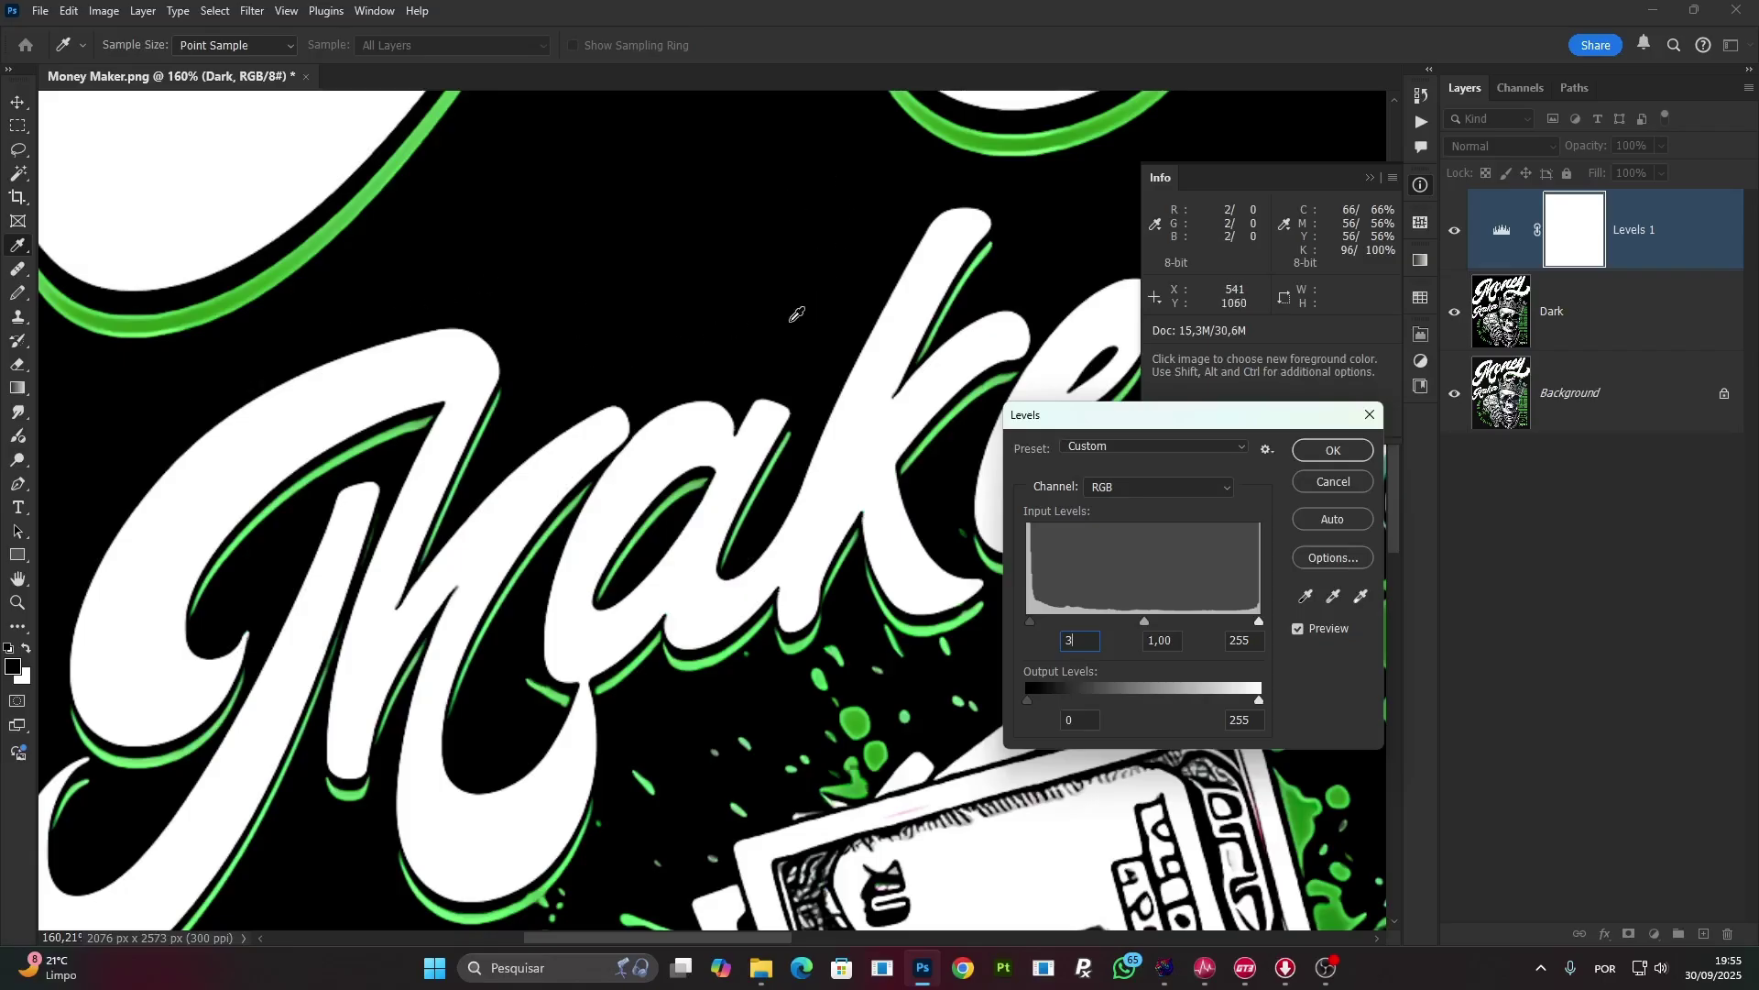
Check the black readings around the banknotes, hand and skull jaw with the Eyedropper while Levels is active.
scroll(795, 315, "down", 6)
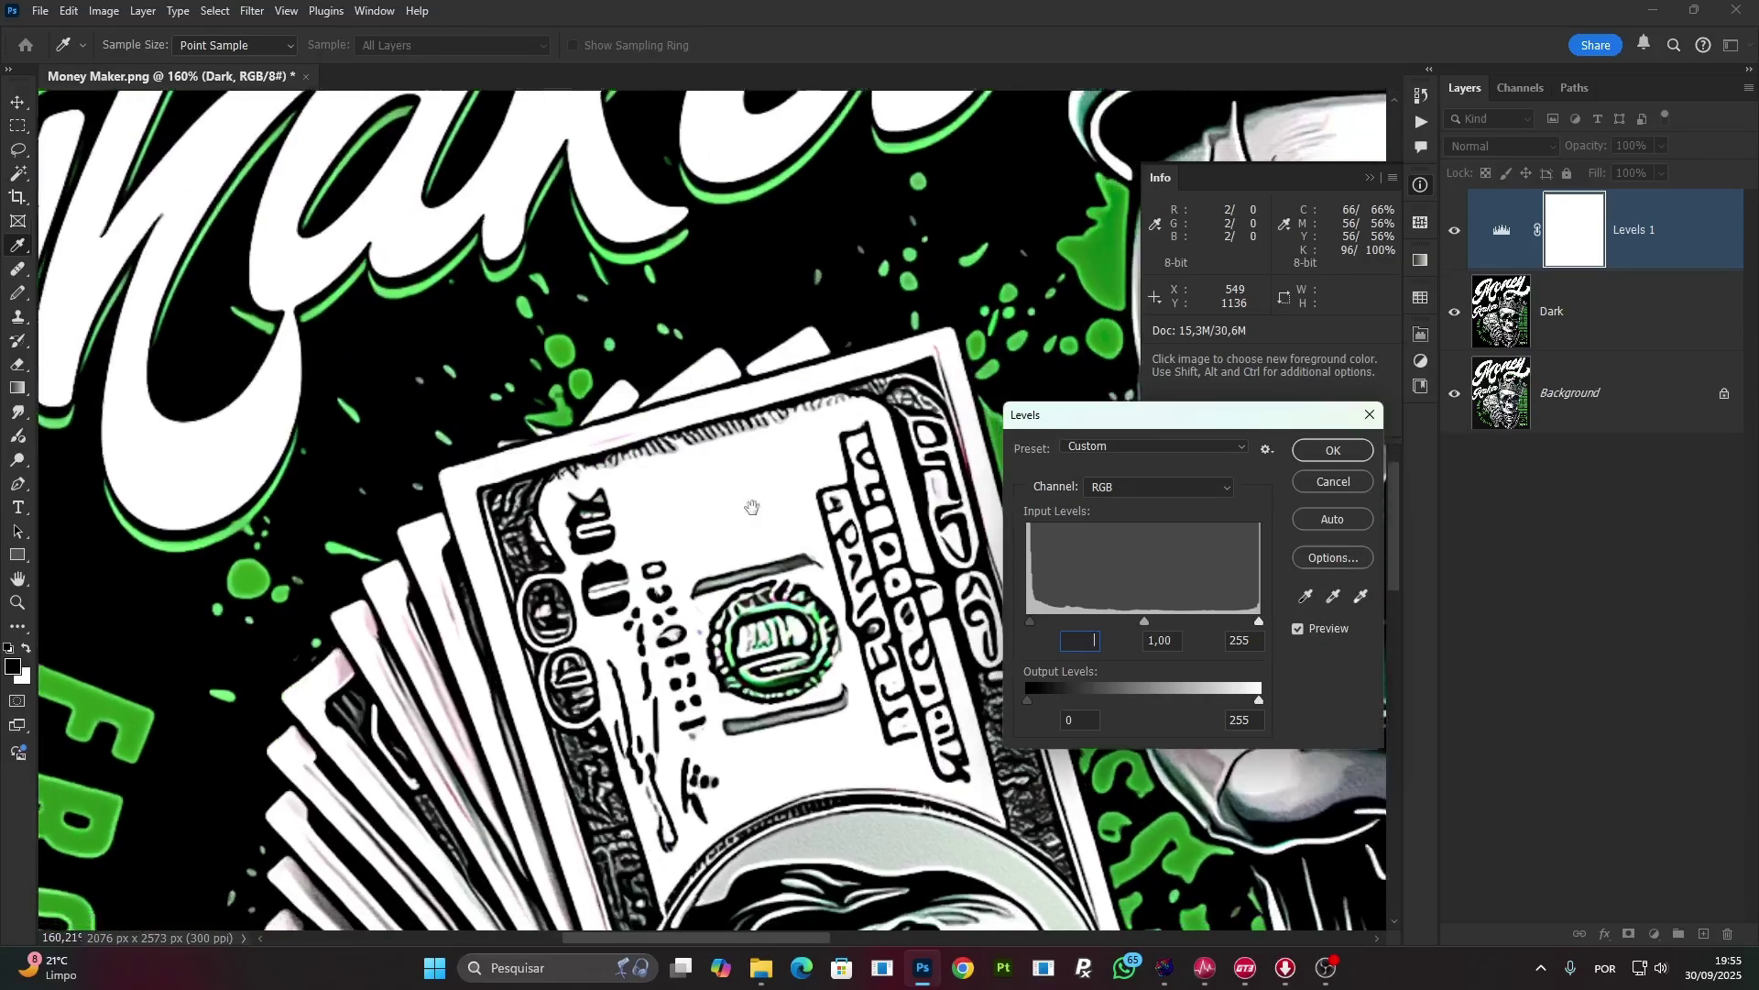
left_click_drag(733, 692, 708, 665)
left_click(751, 520)
key("space")
scroll(750, 520, "down", 4)
left_click_drag(837, 362, 414, 339)
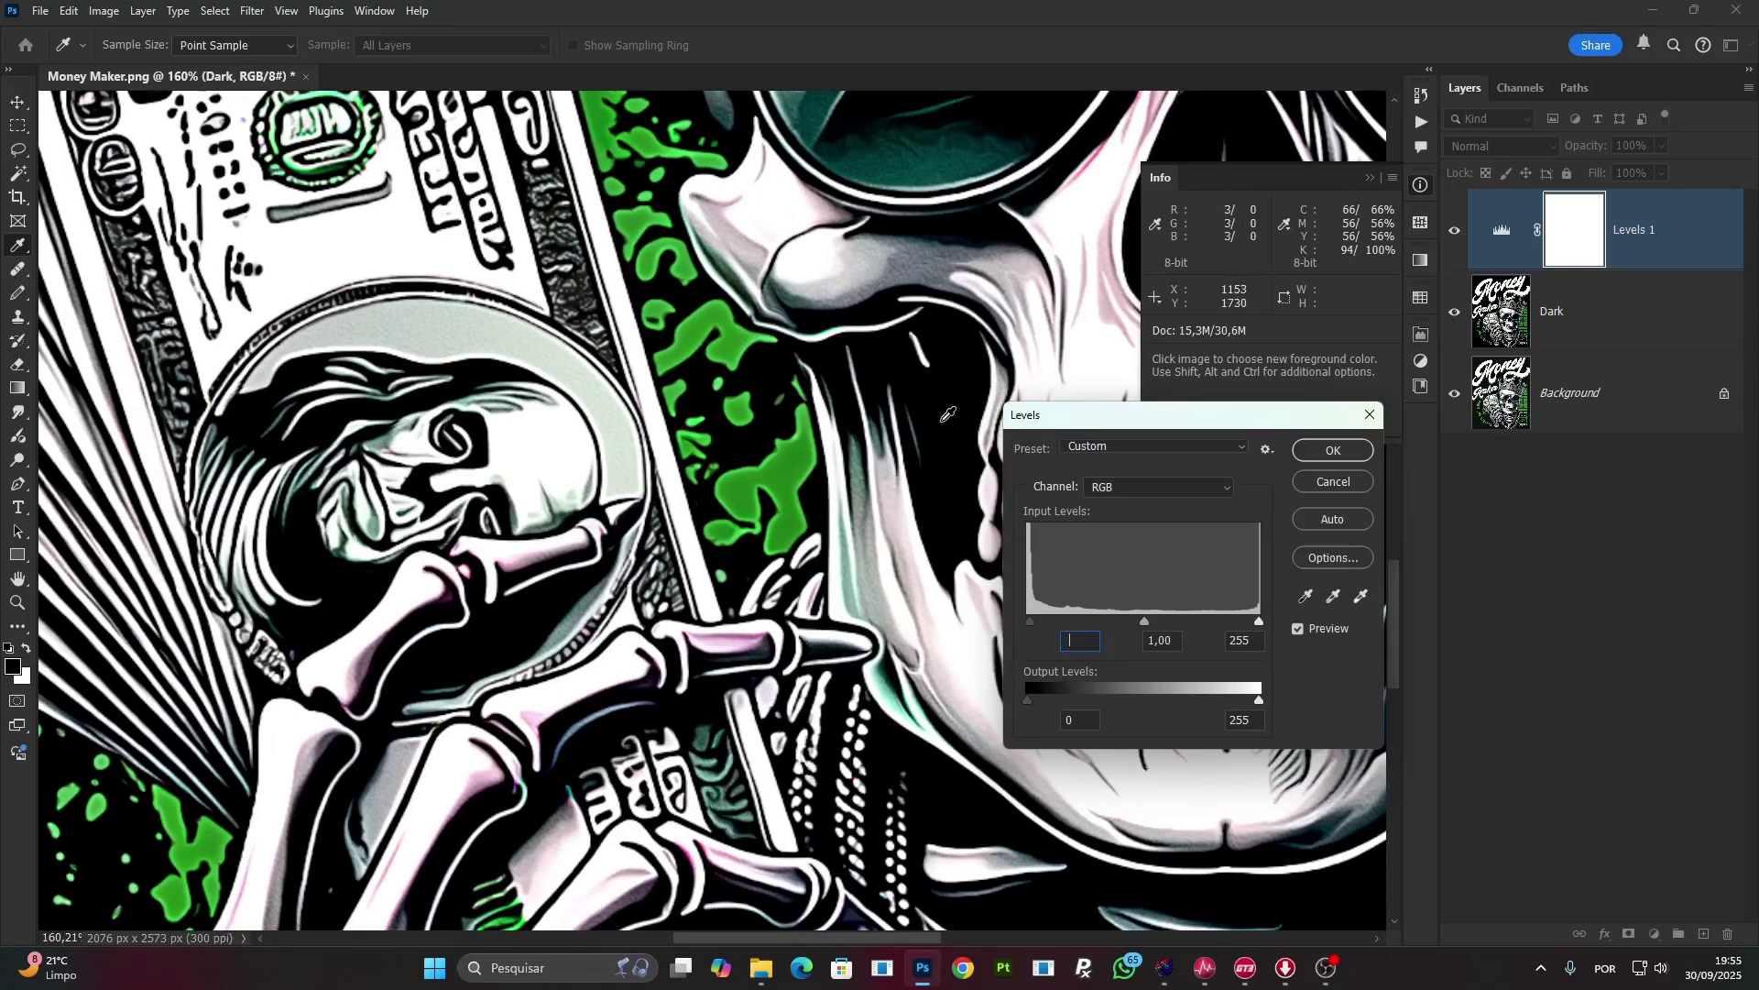
key("ctrl+minus")
key("ctrl+minus")
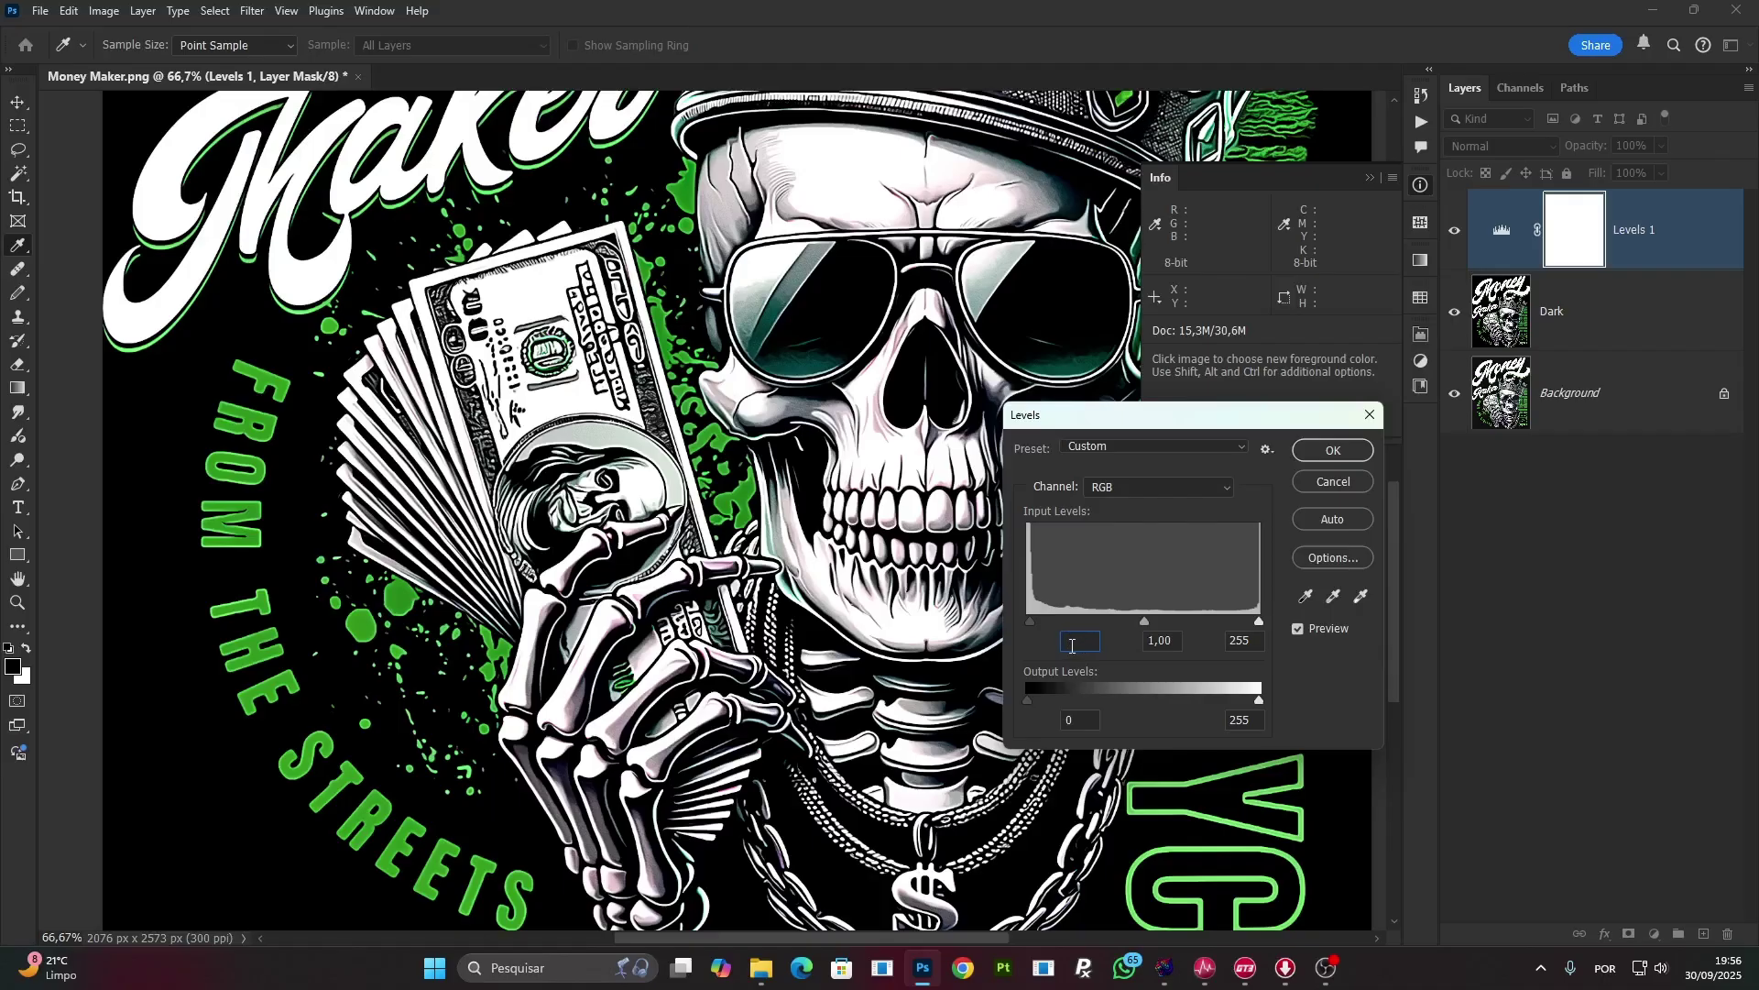
Set the black input level to 10 and apply the Levels adjustment.
type("5")
type("10")
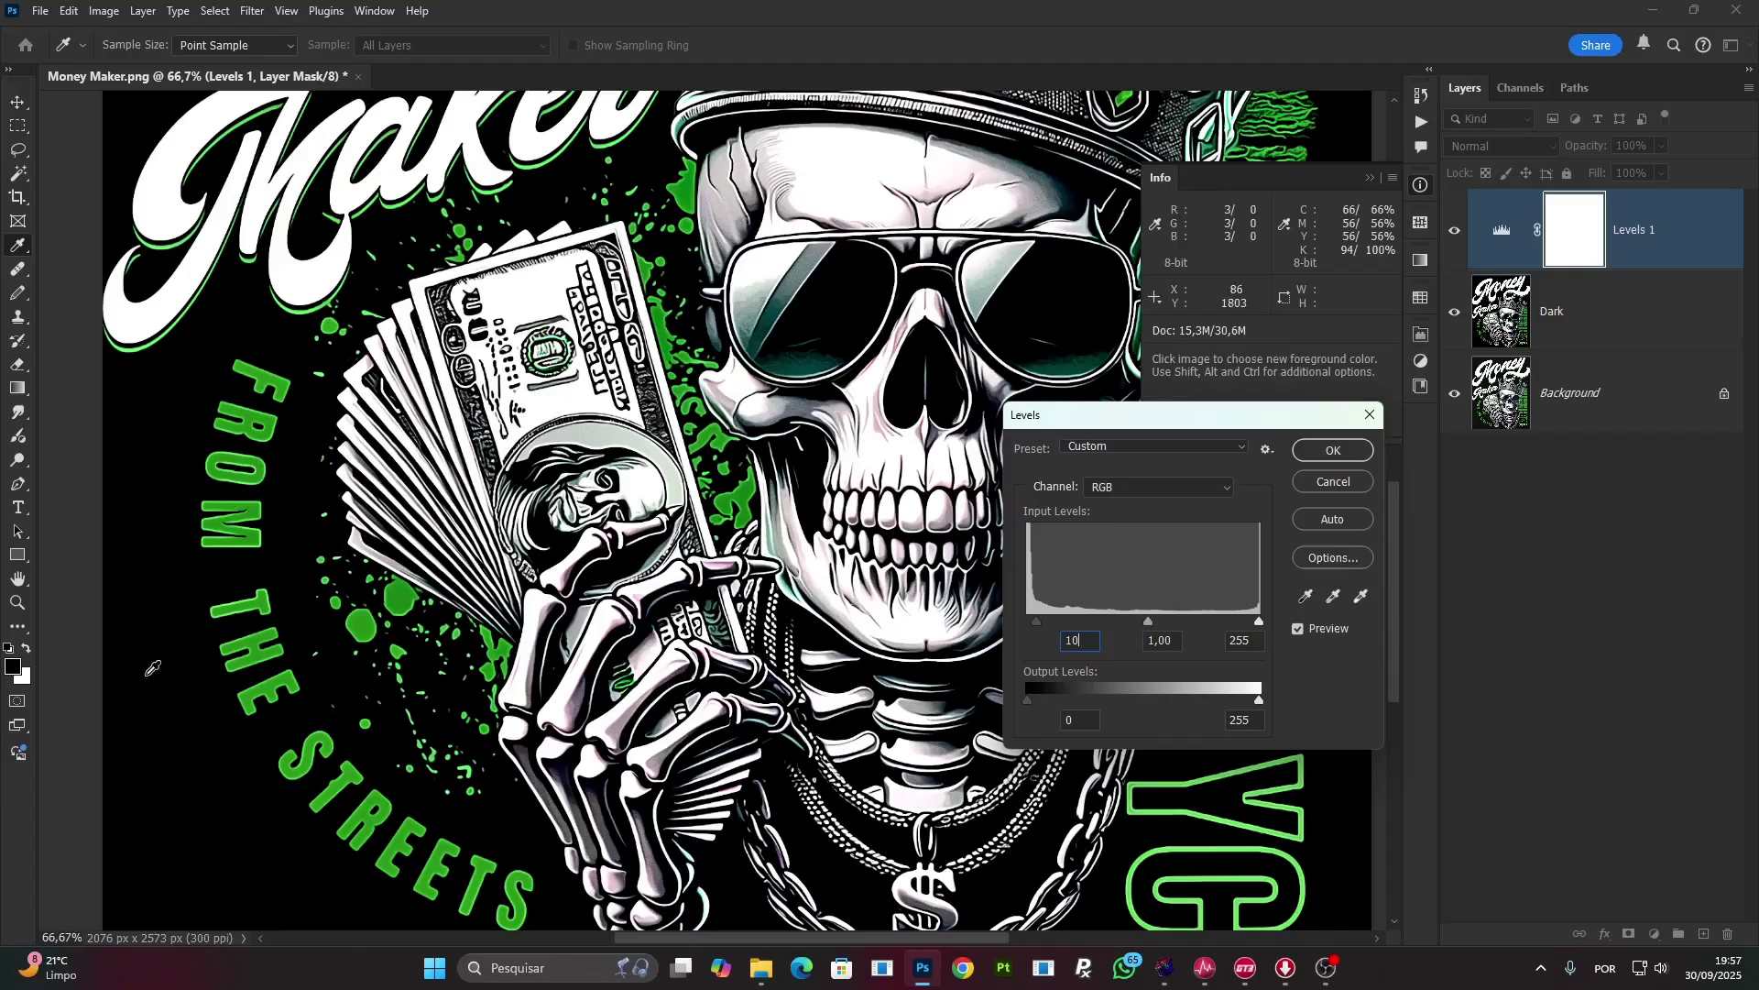
left_click(1344, 453)
Add a Curves adjustment layer with points at input 76, output 63 and input 163, output 166, and finish the script.
key("ctrl+m")
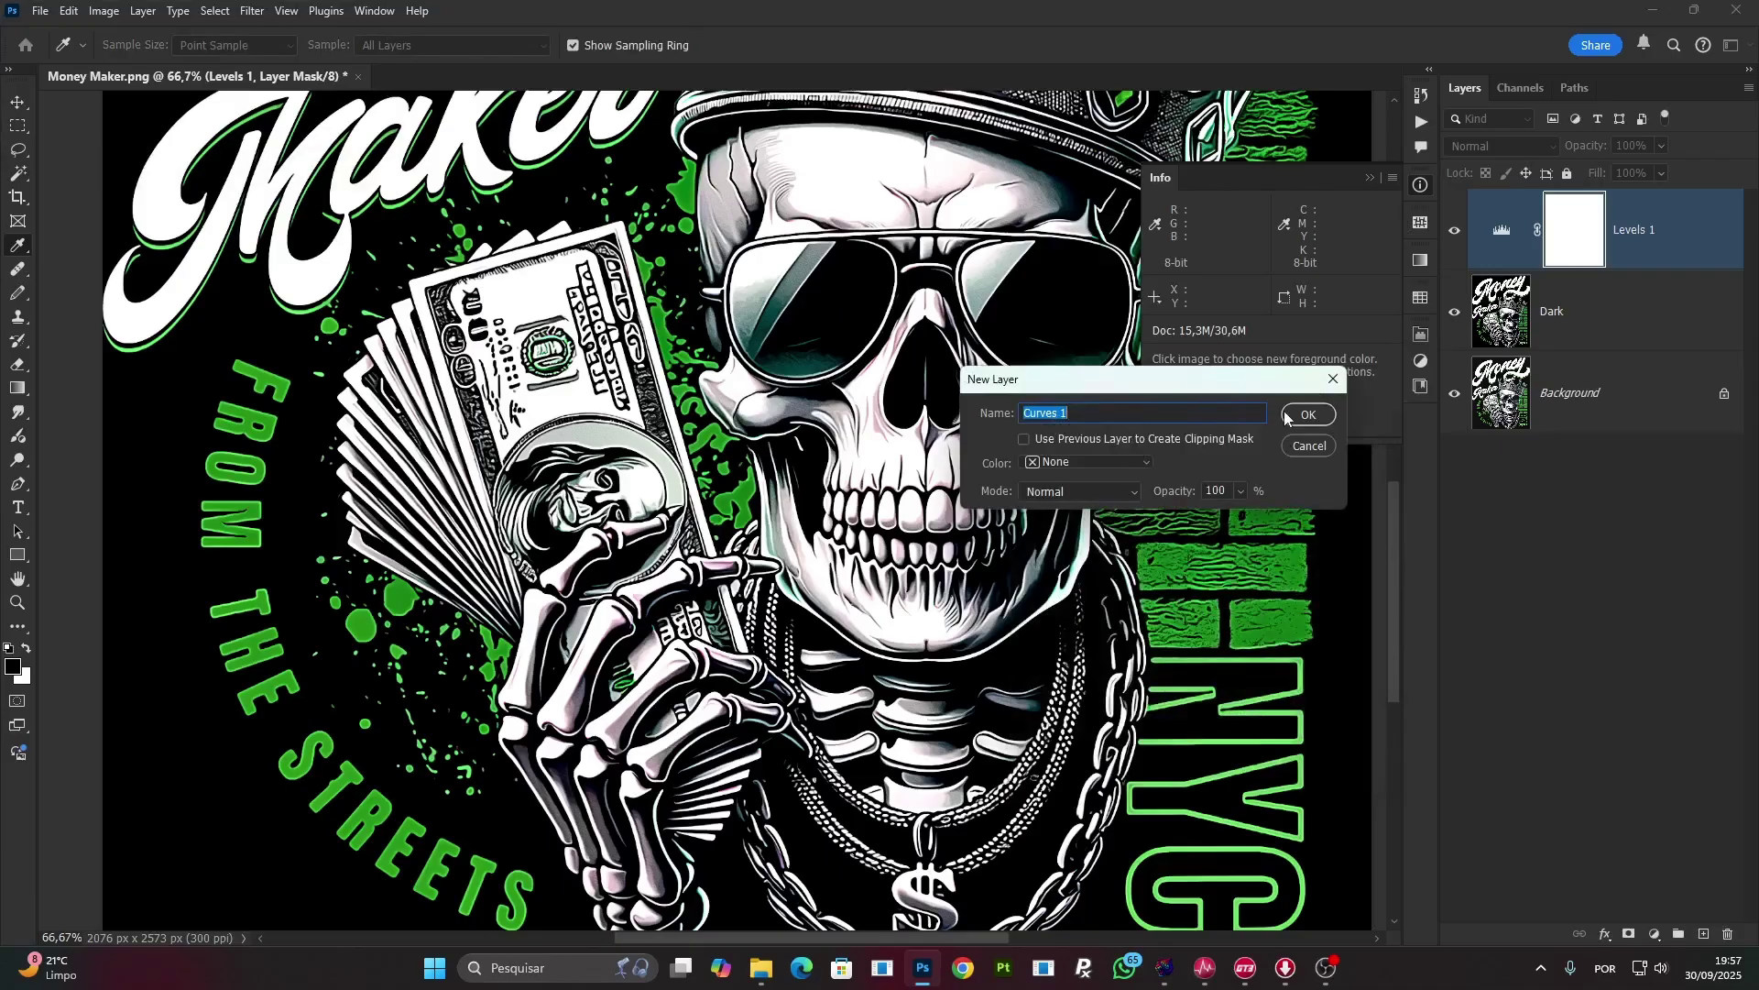
left_click(1305, 414)
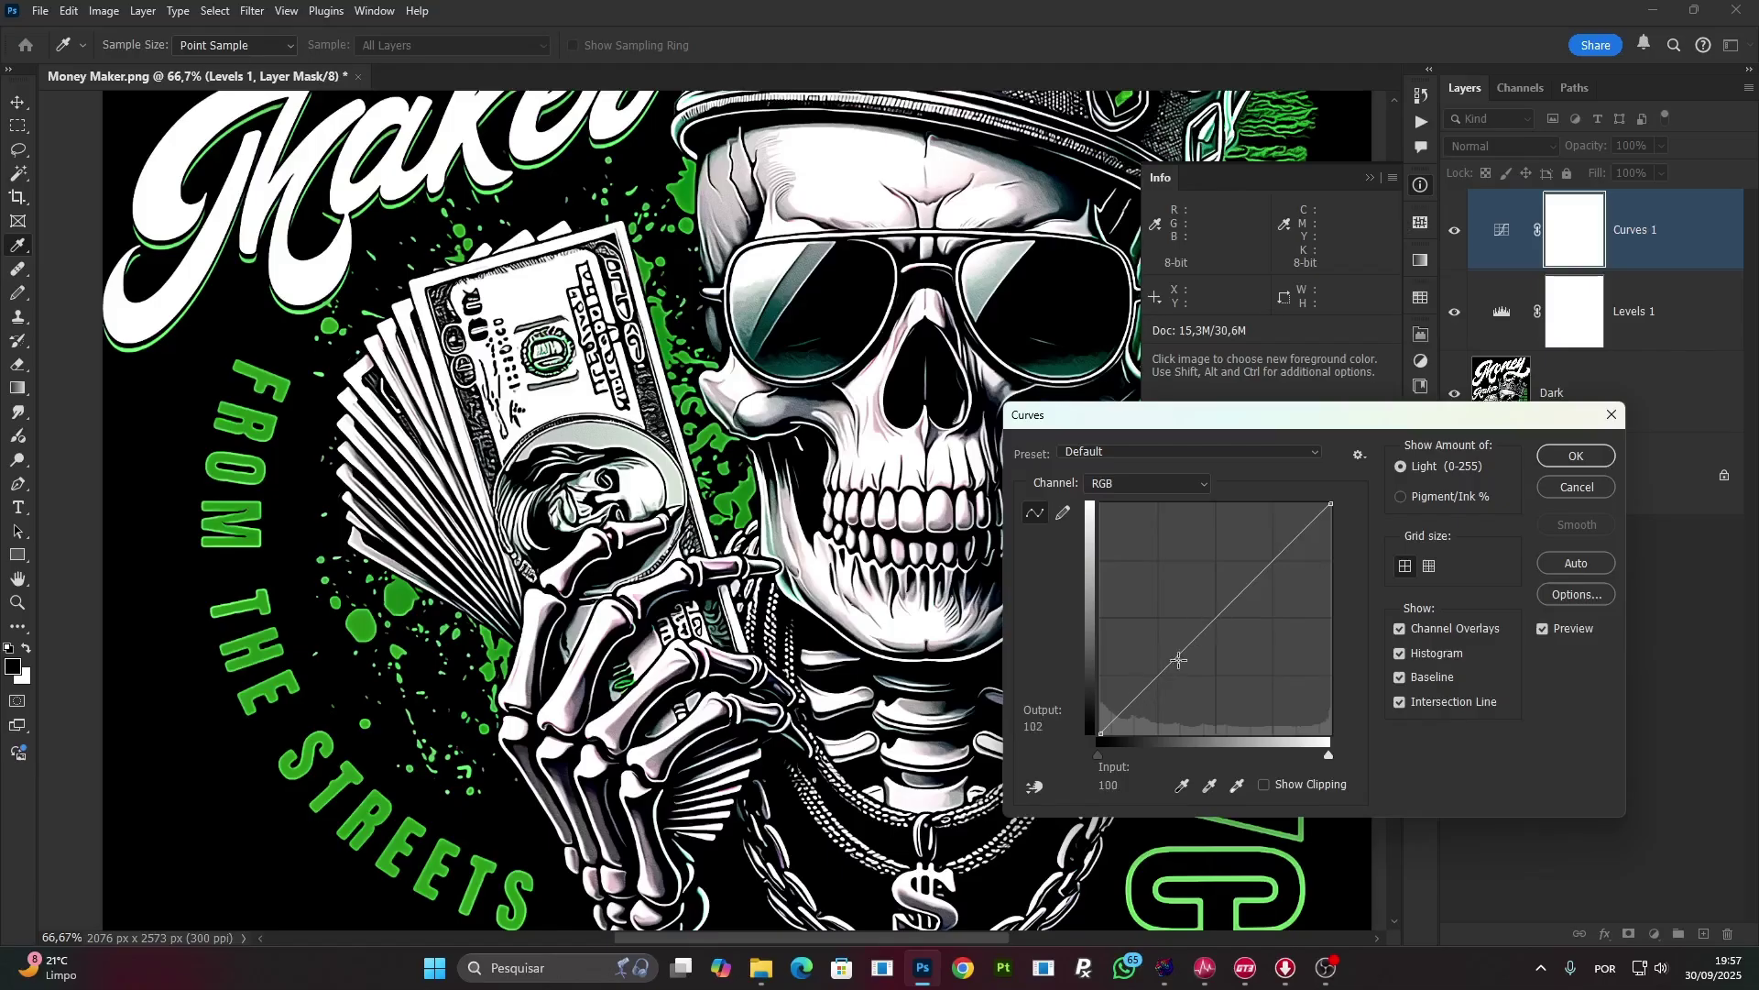
left_click_drag(1160, 672, 1171, 677)
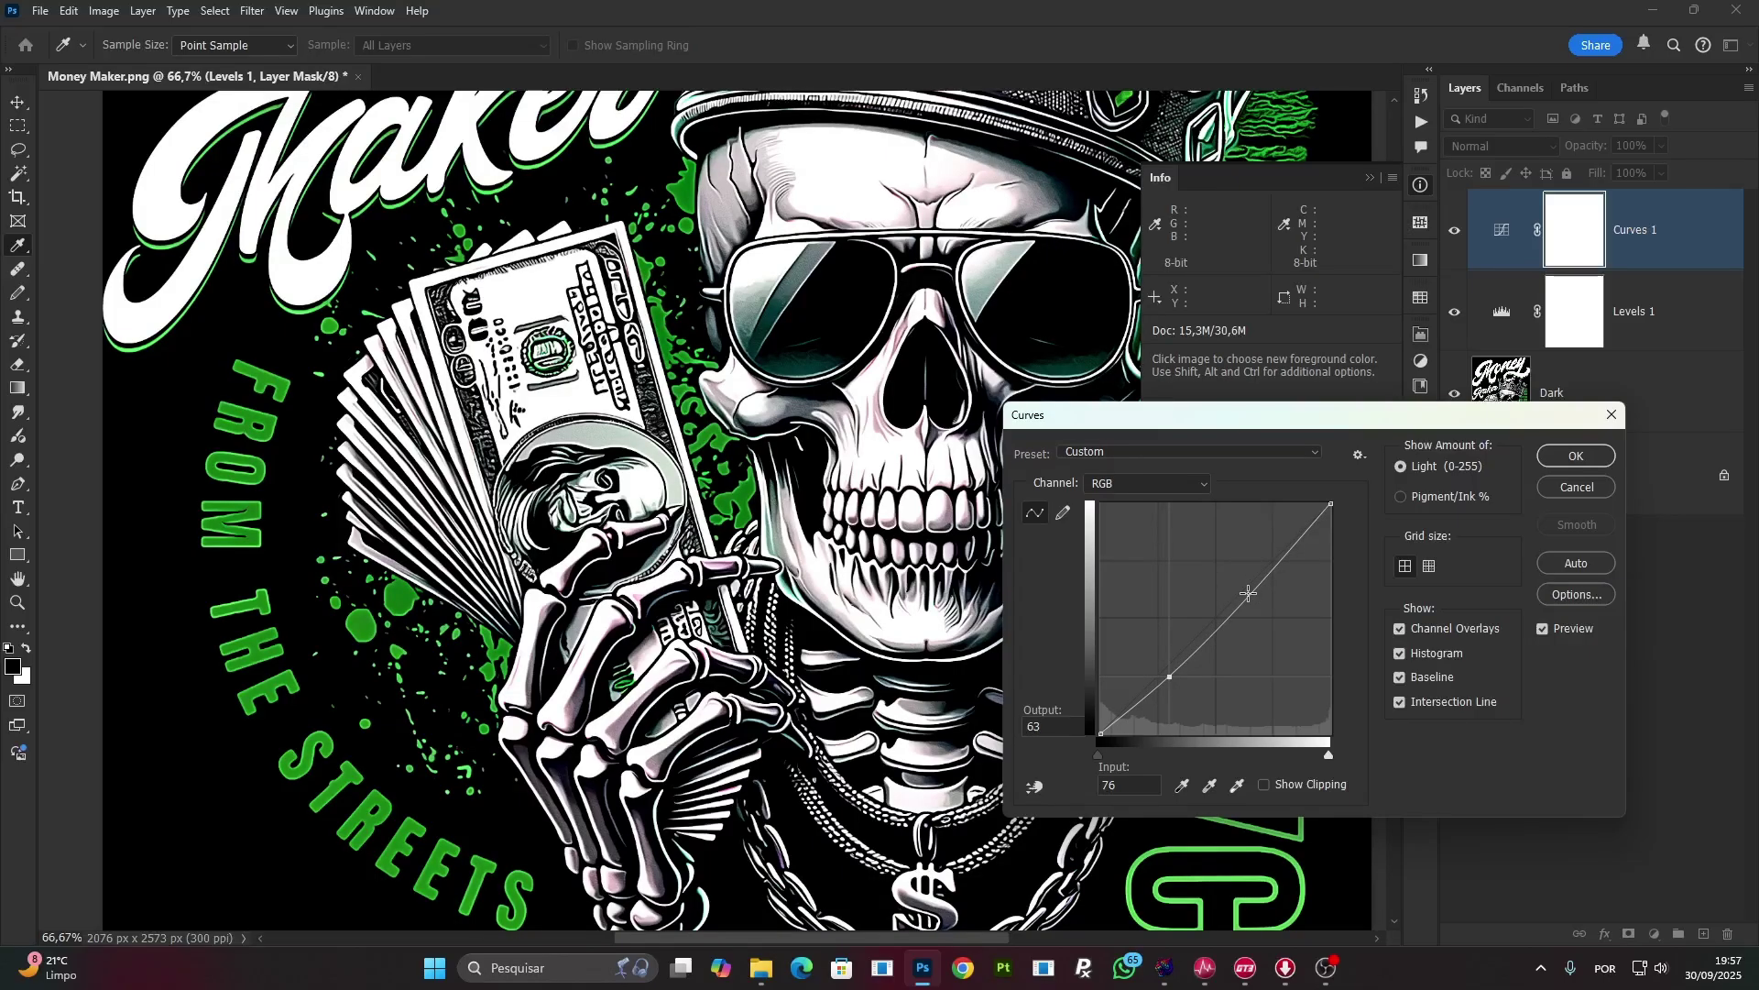
left_click_drag(1248, 593, 1248, 584)
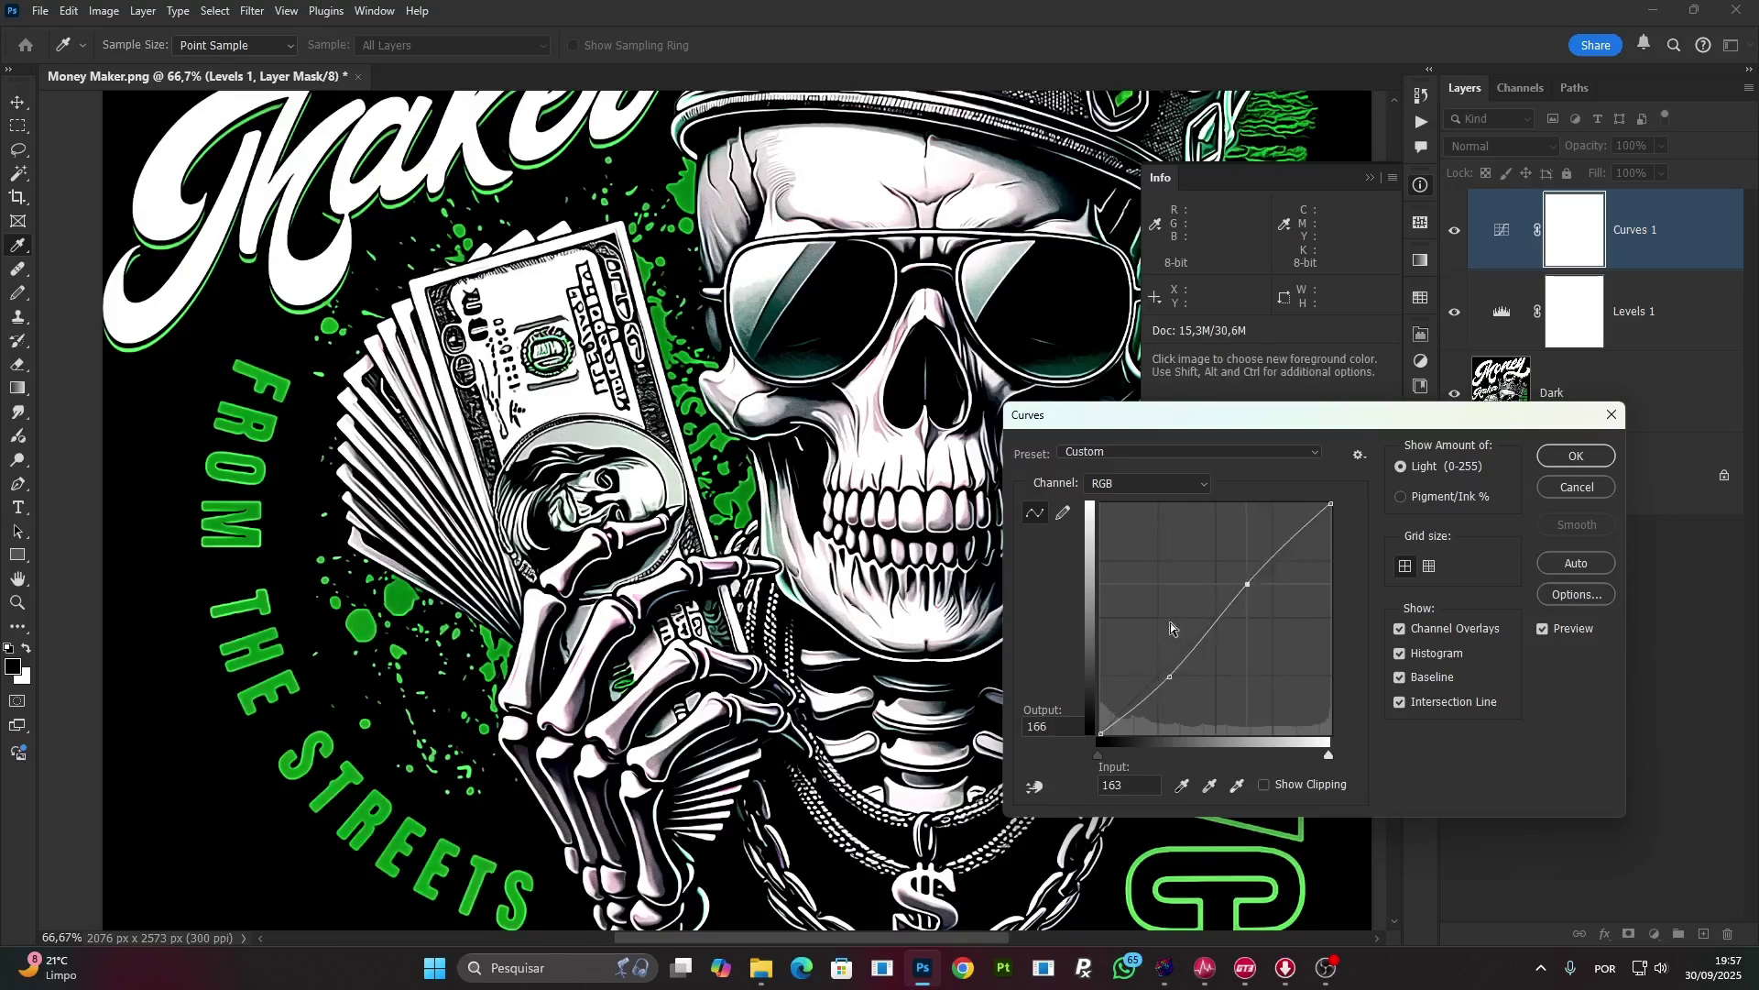
left_click(1545, 634)
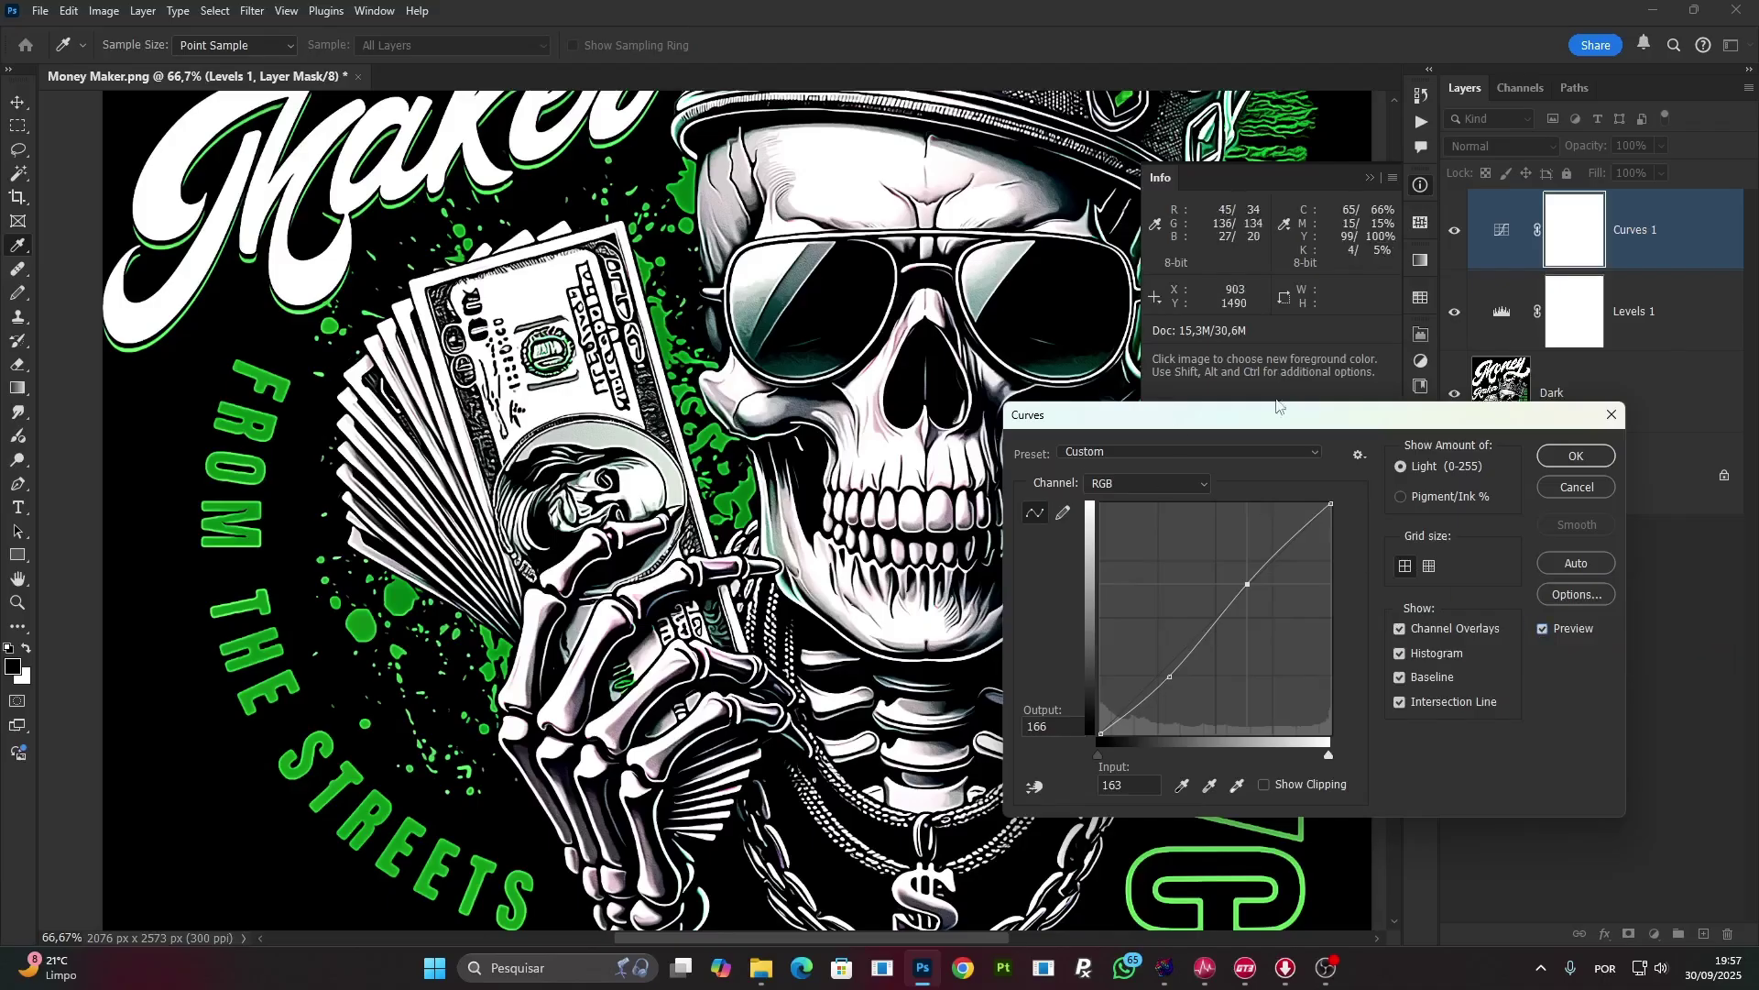
left_click(1576, 456)
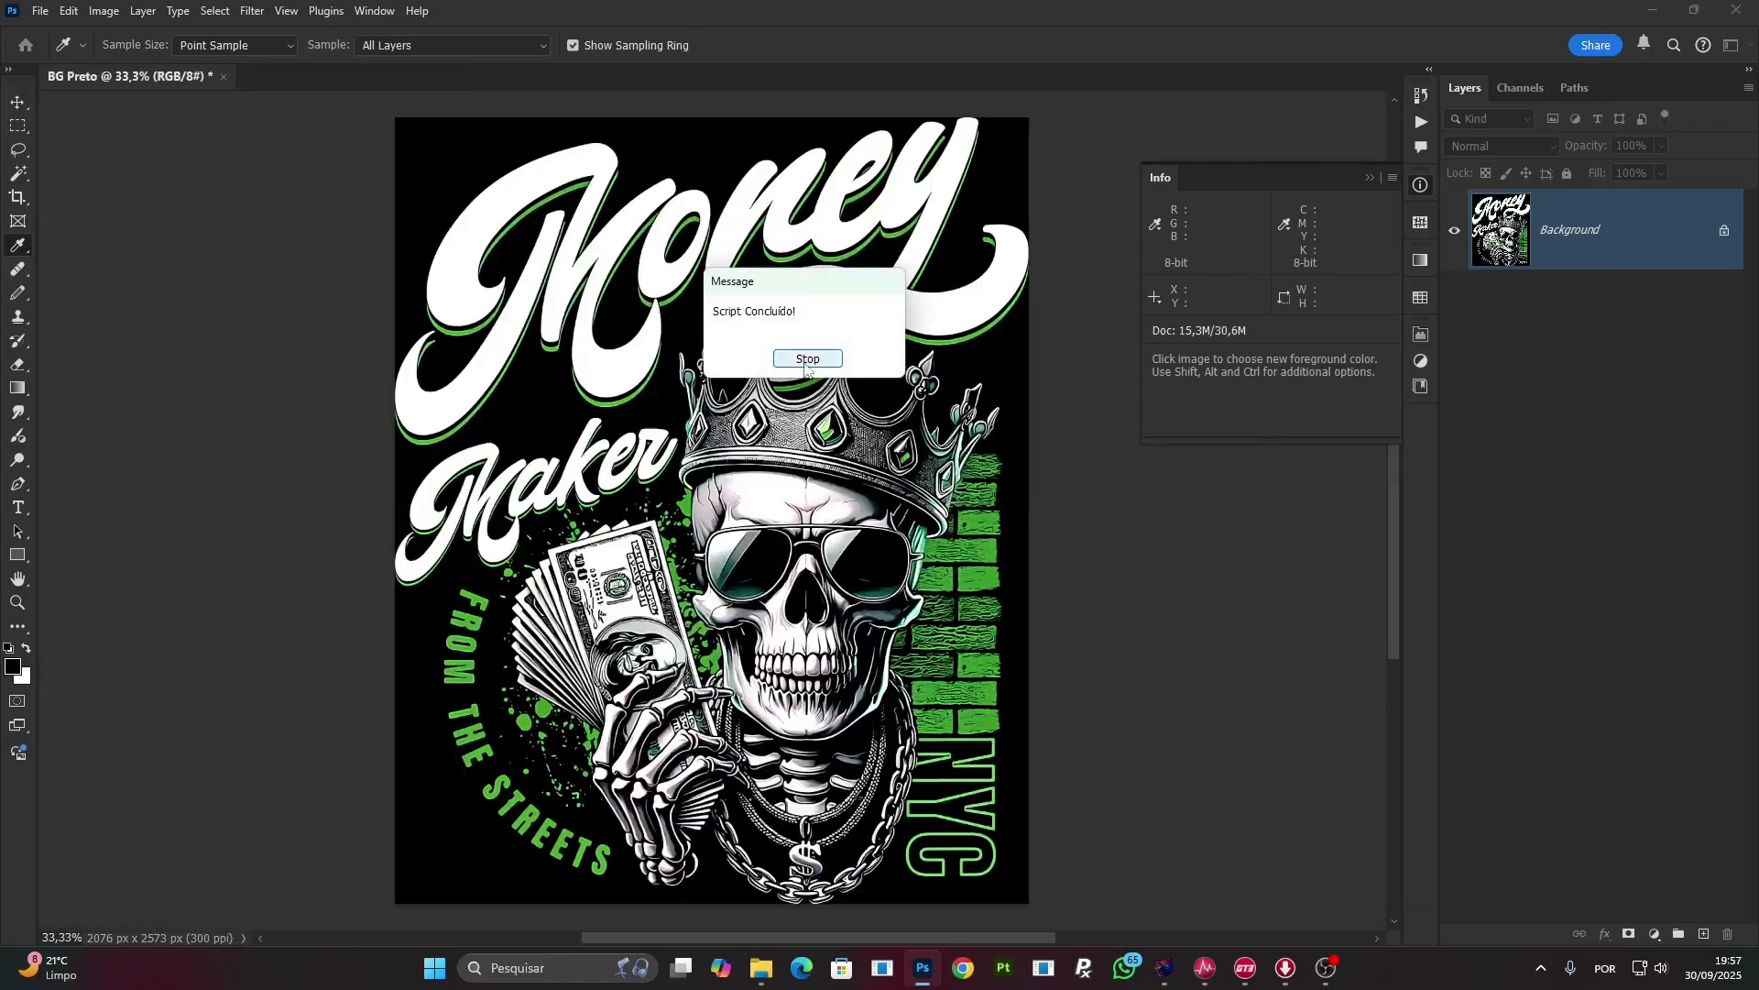
left_click(816, 358)
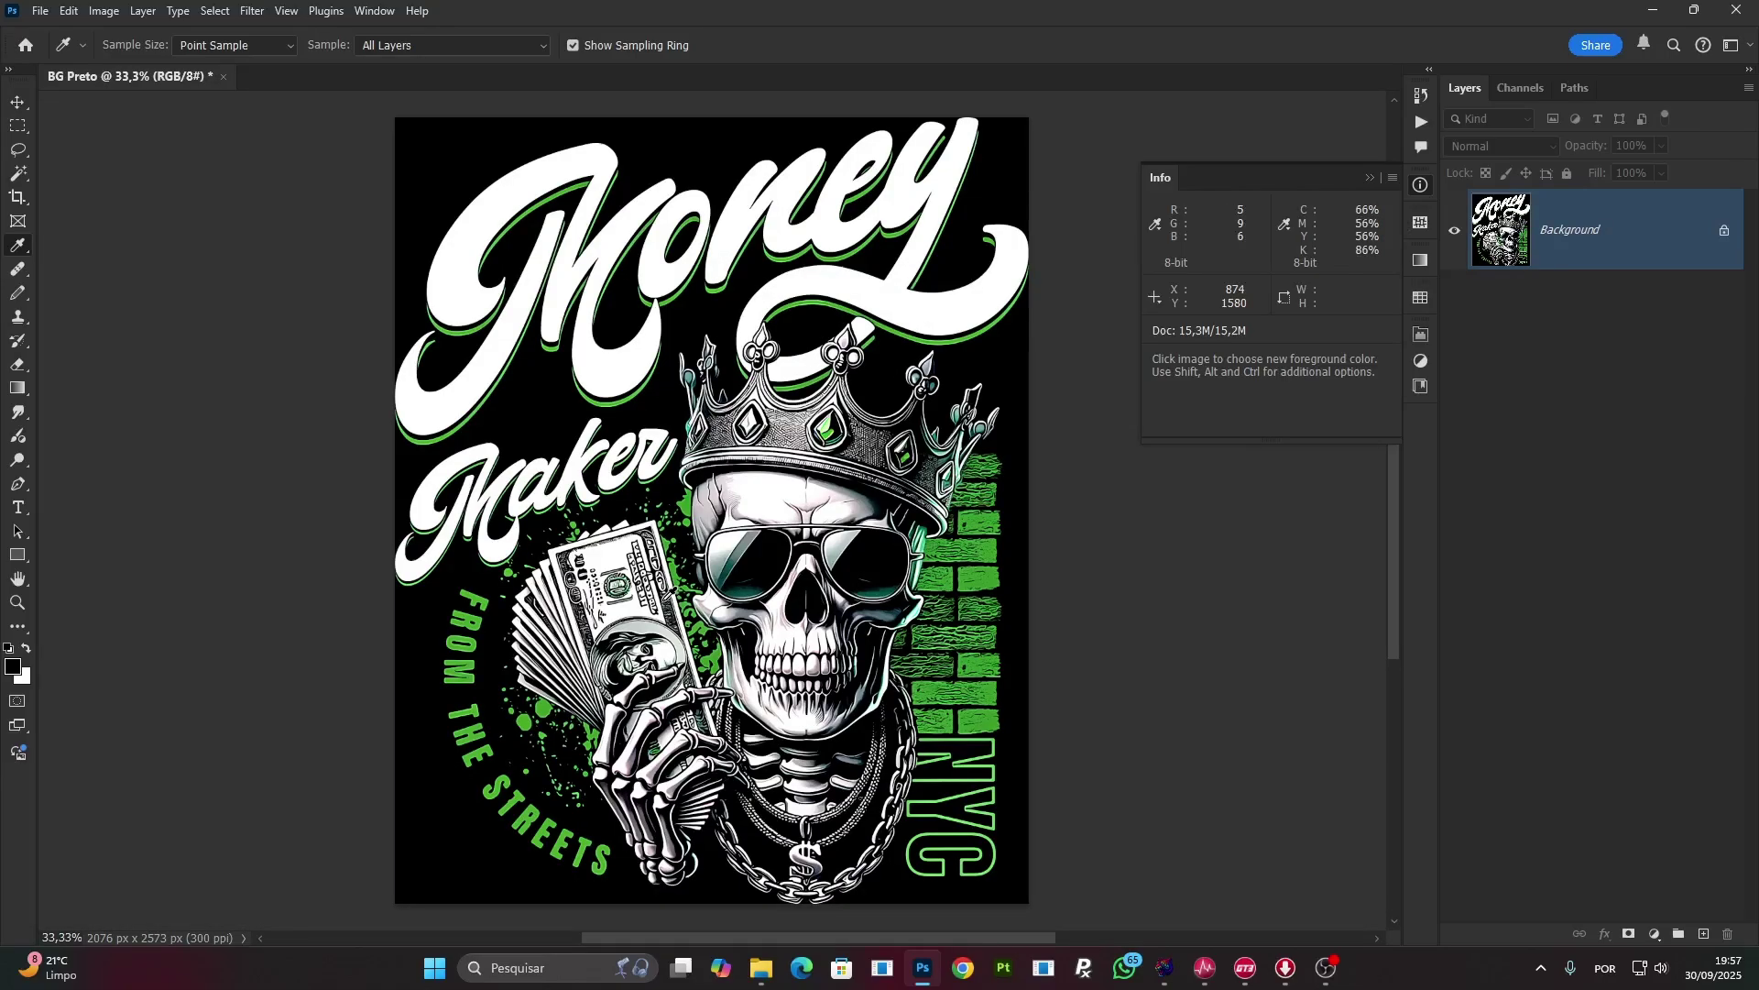
Look closer at the prepared artwork and reopen the original Money Maker.png from the recent files.
key("z")
left_click_drag(788, 694, 850, 680)
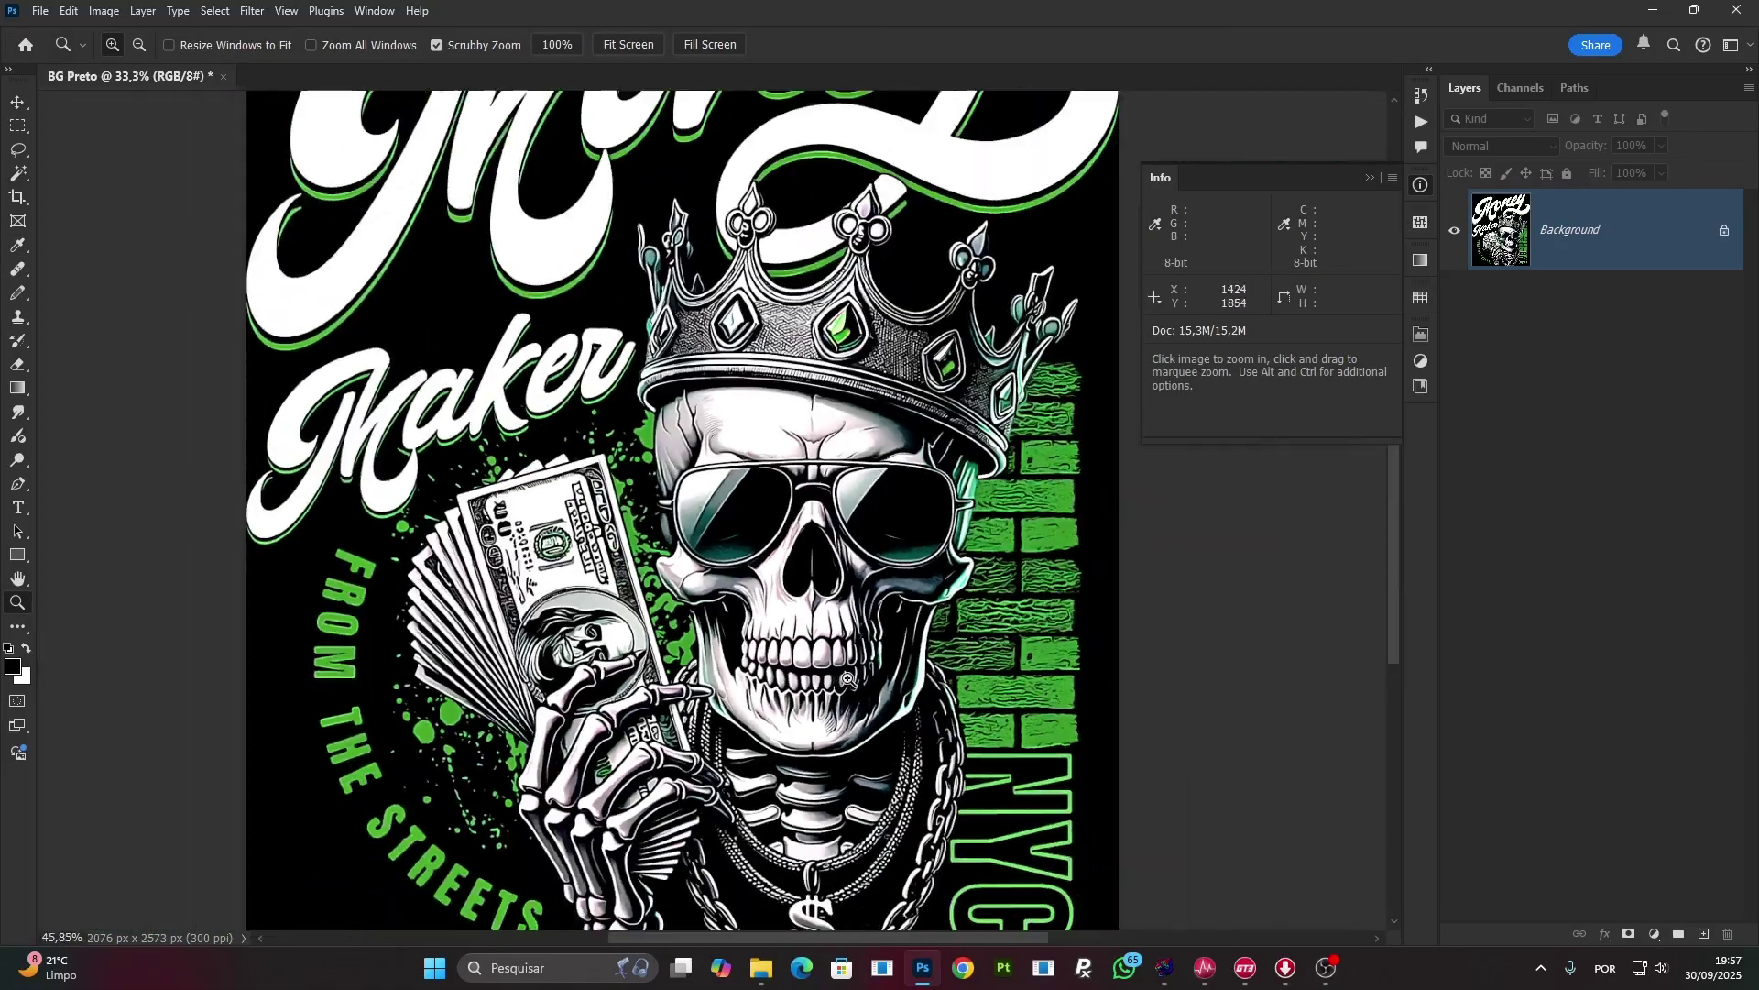
left_click(38, 10)
mouse_move(128, 122)
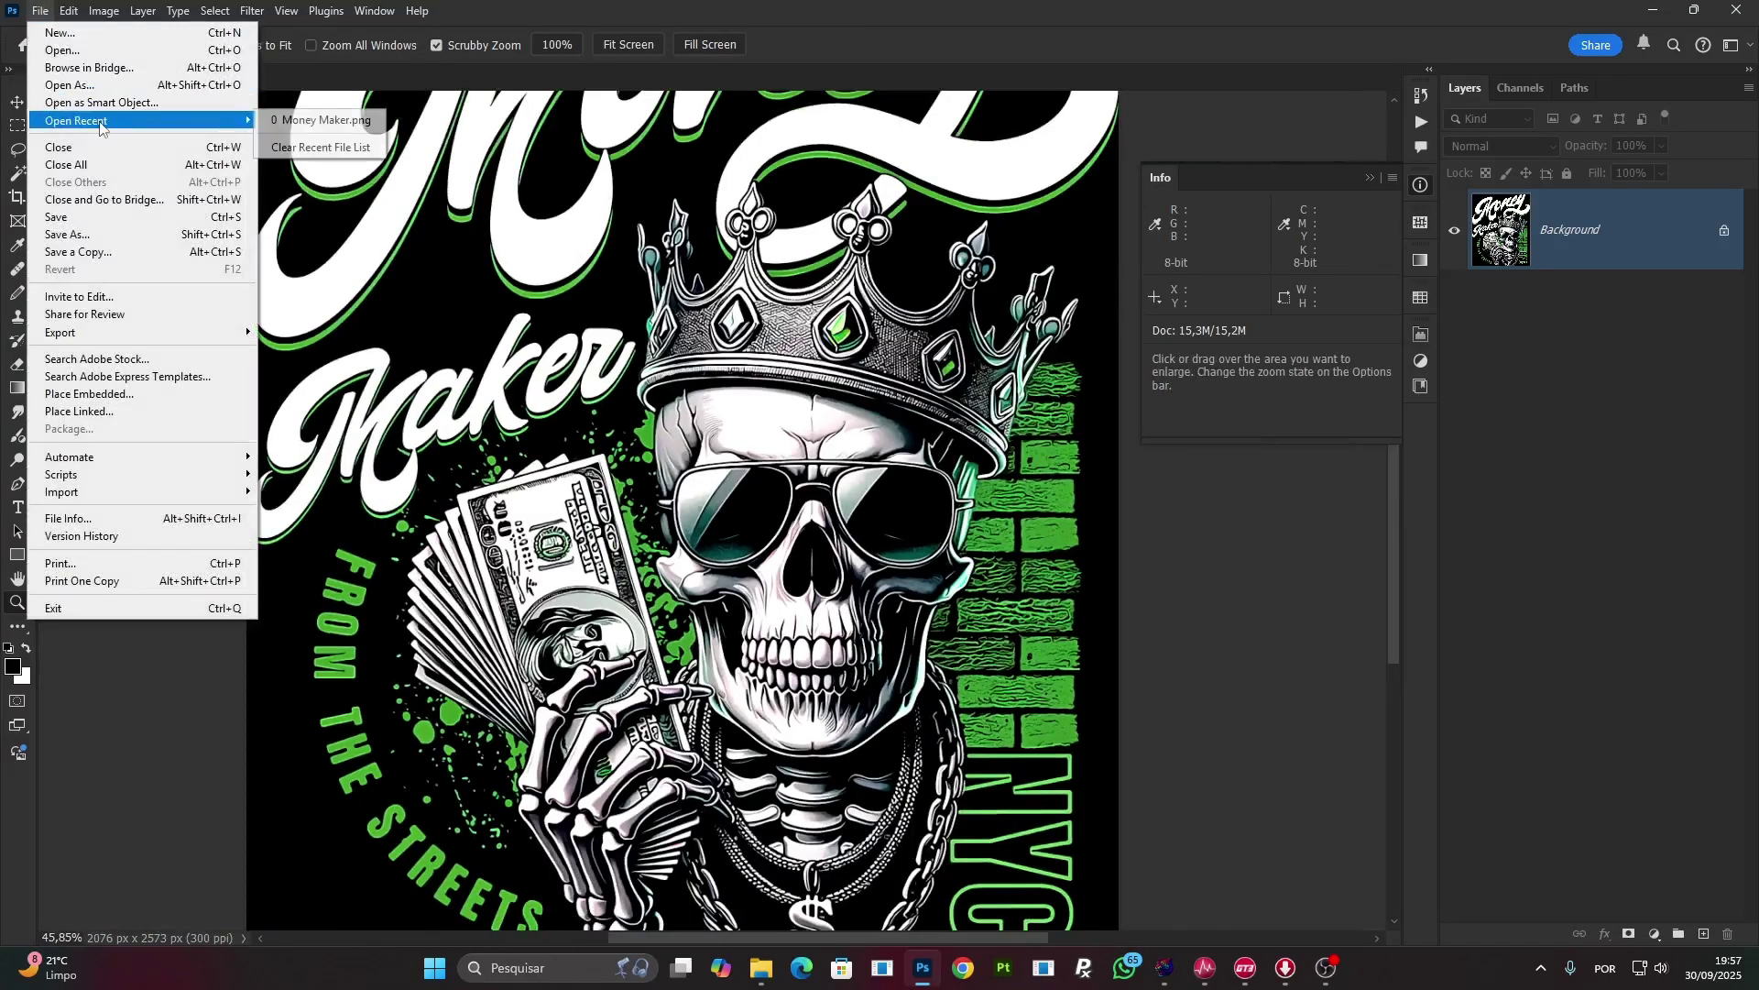
left_click(311, 120)
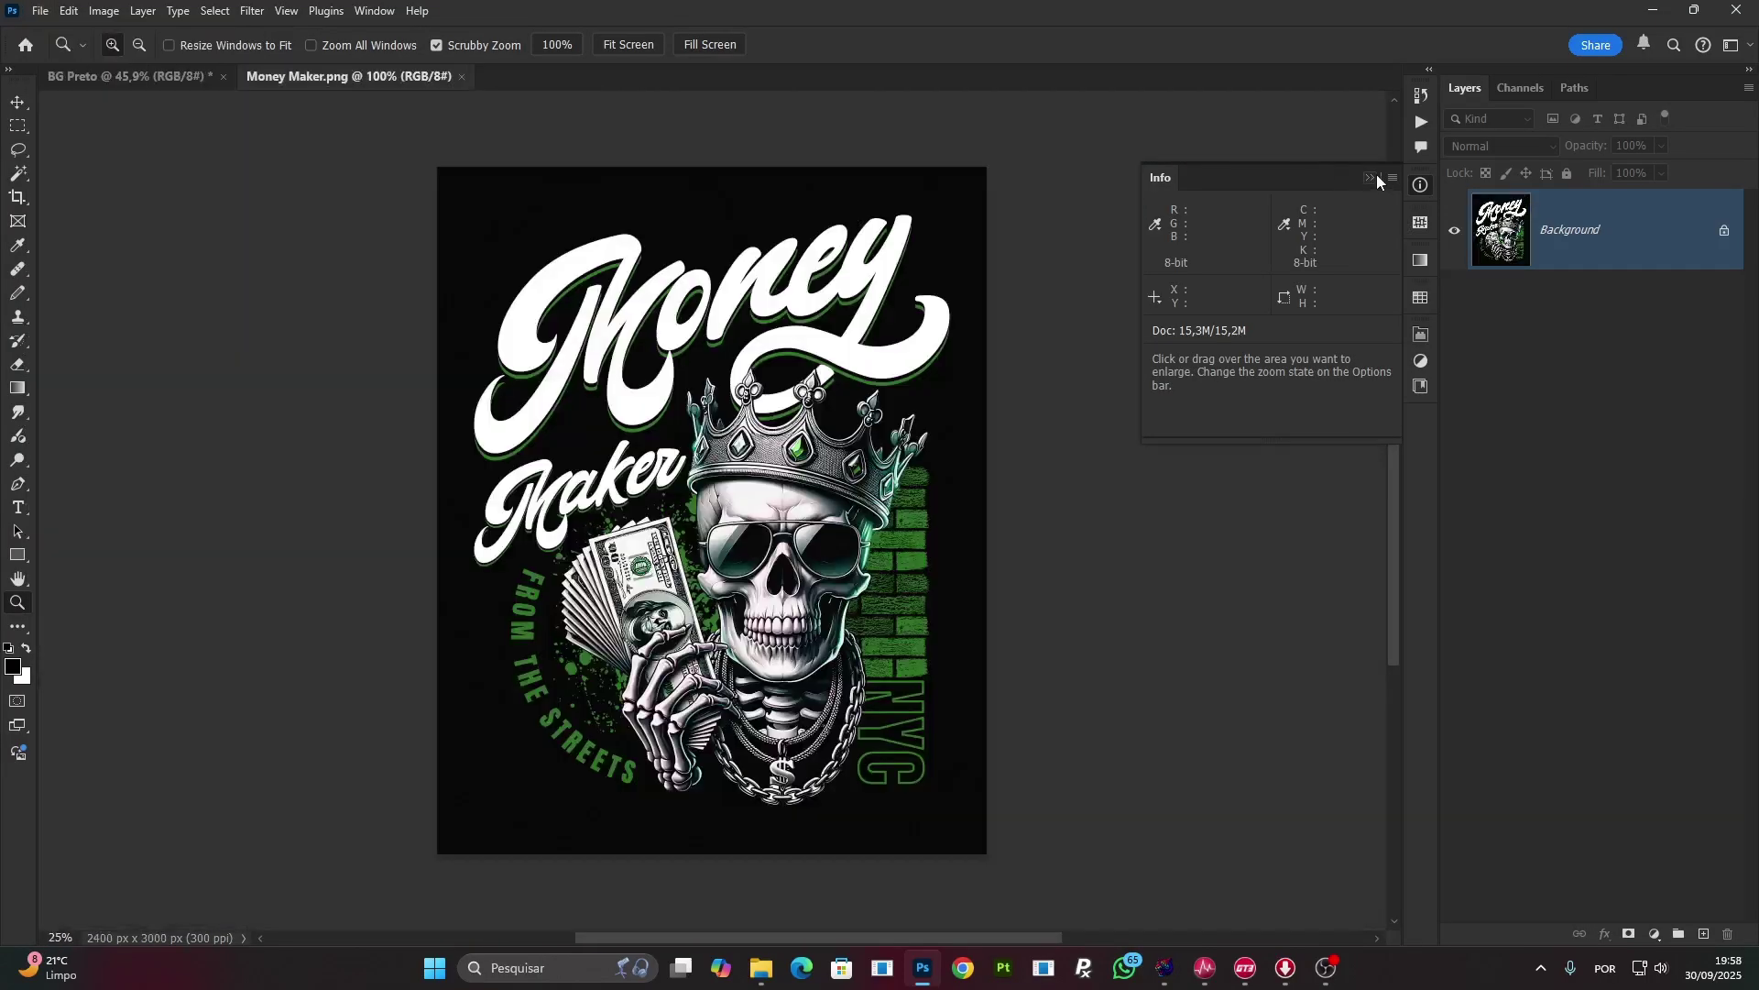
Collapse the Info panel and arrange the original and BG Preto documents 2-up Vertical for comparison.
left_click(1372, 176)
left_click(362, 11)
mouse_move(413, 33)
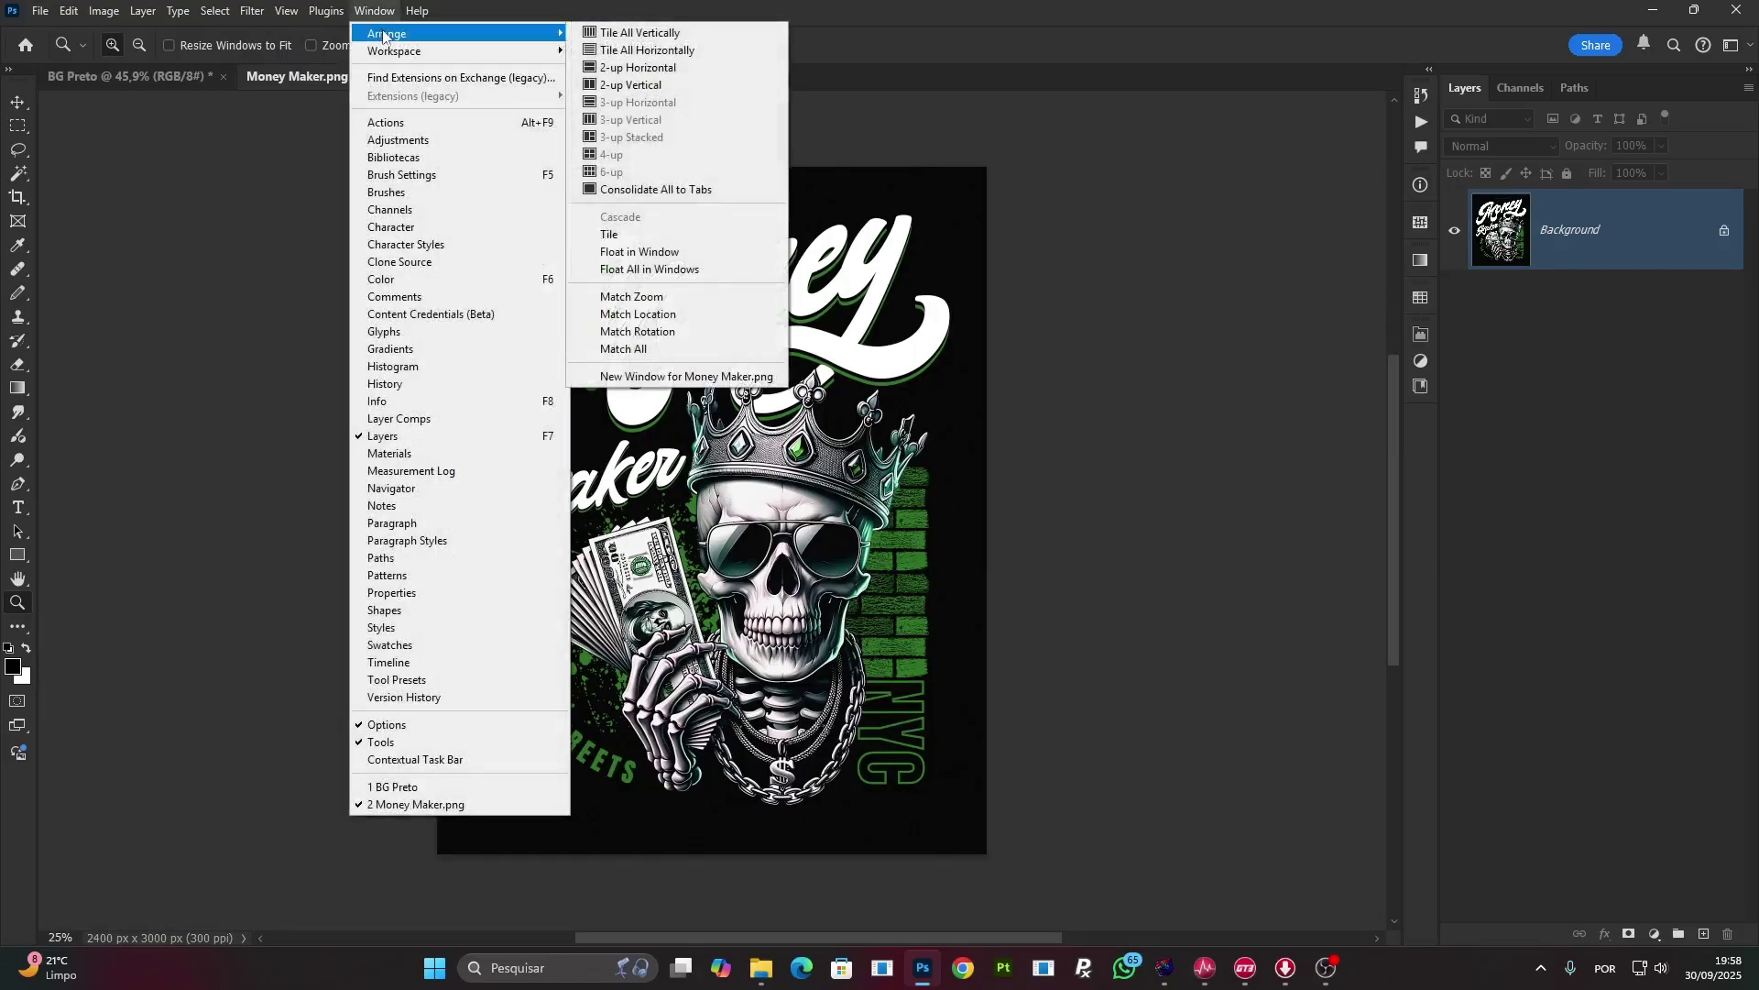
left_click(654, 84)
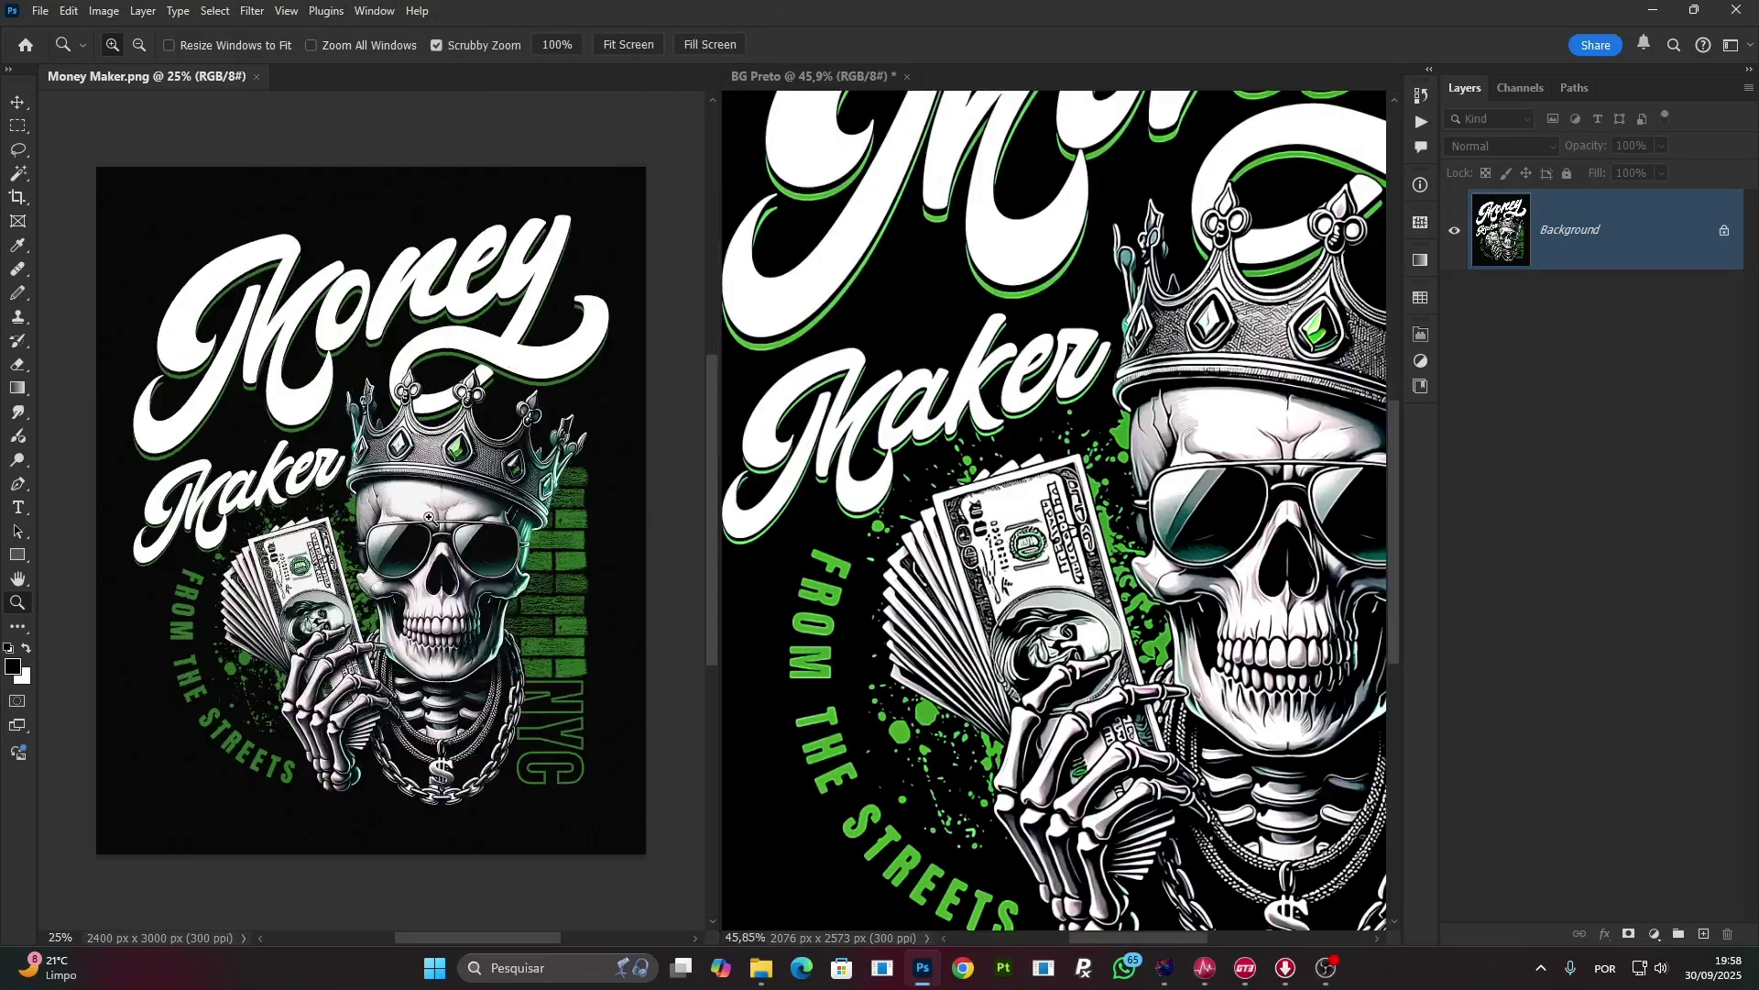
Compare the sunglasses, skull shading and teeth of the original with the same areas in BG Preto.
left_click_drag(450, 549, 696, 545)
left_click_drag(1300, 588, 1063, 636)
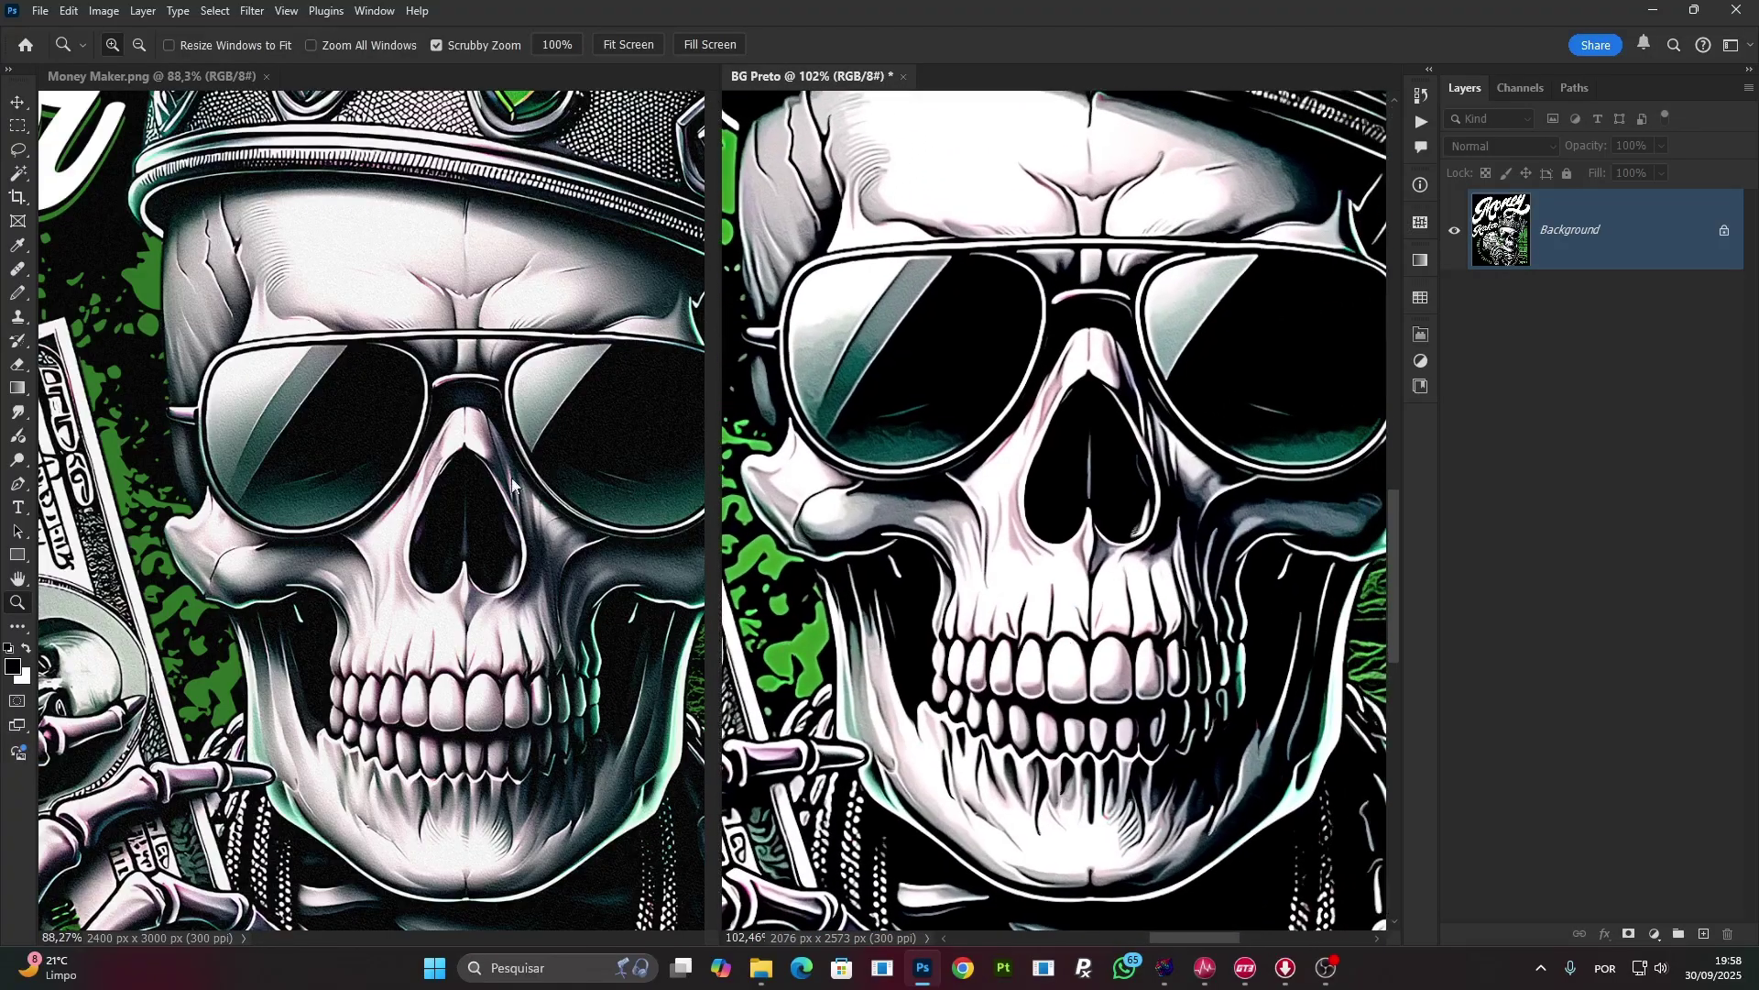
left_click(338, 431)
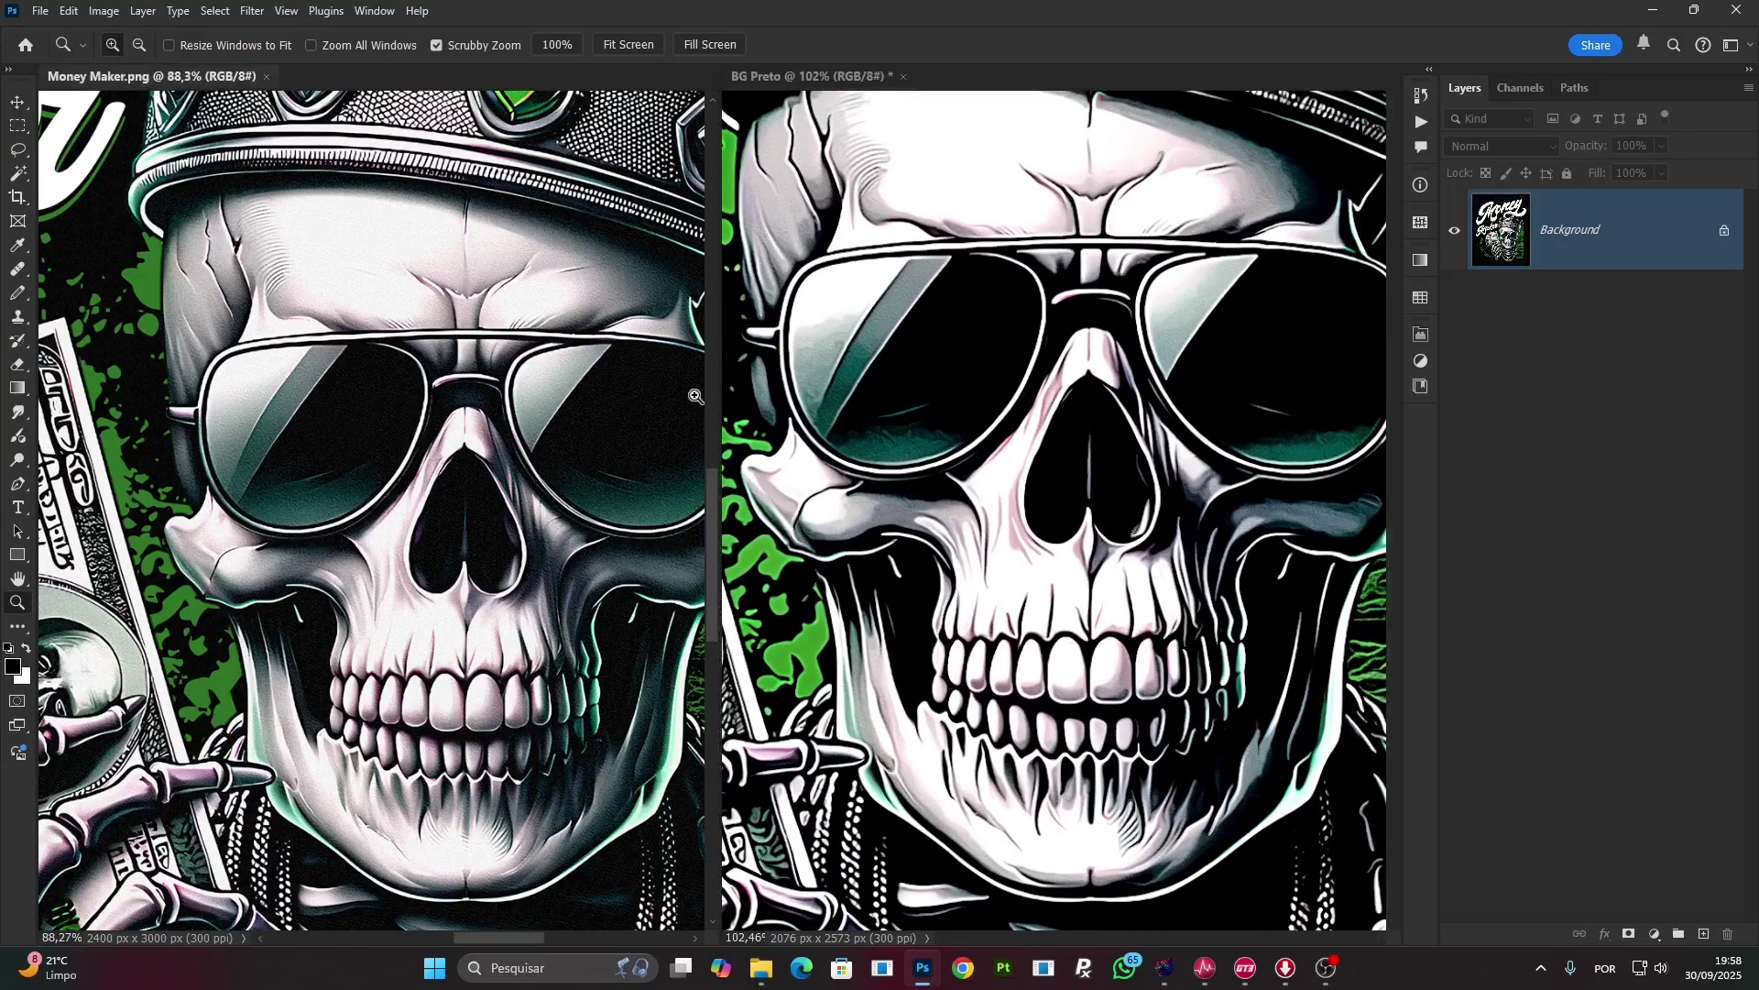
left_click(936, 358)
left_click_drag(937, 358, 971, 342)
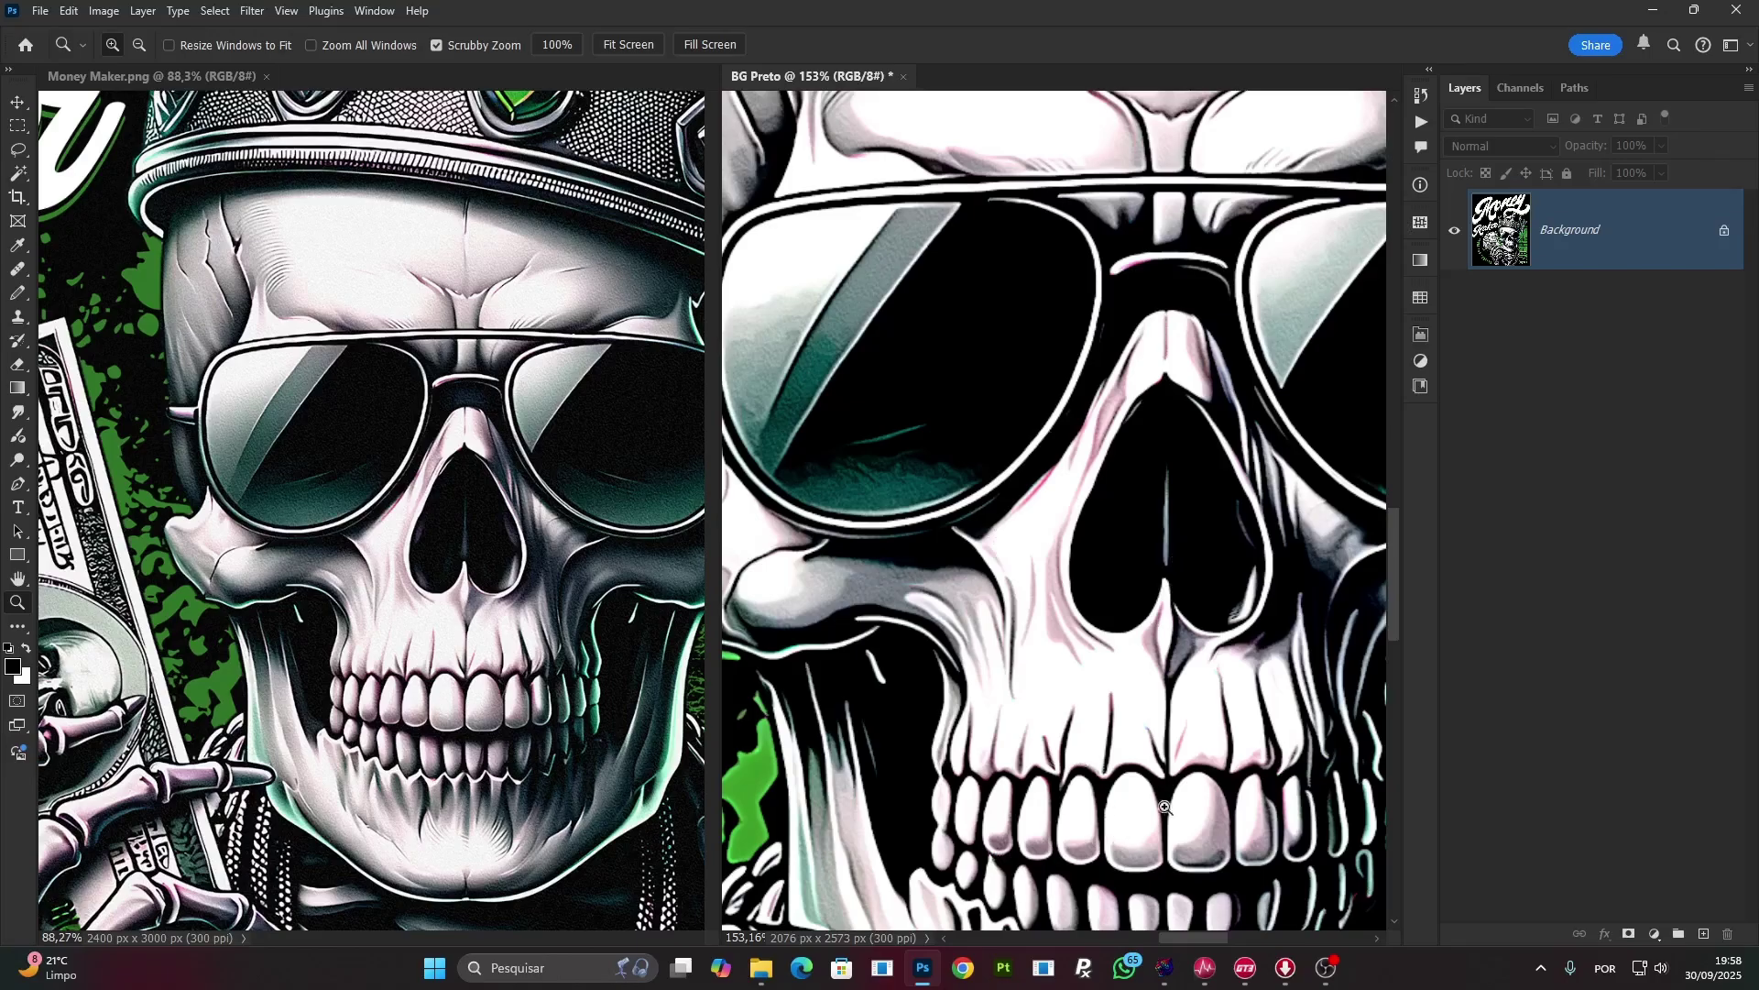
left_click_drag(437, 730, 375, 544)
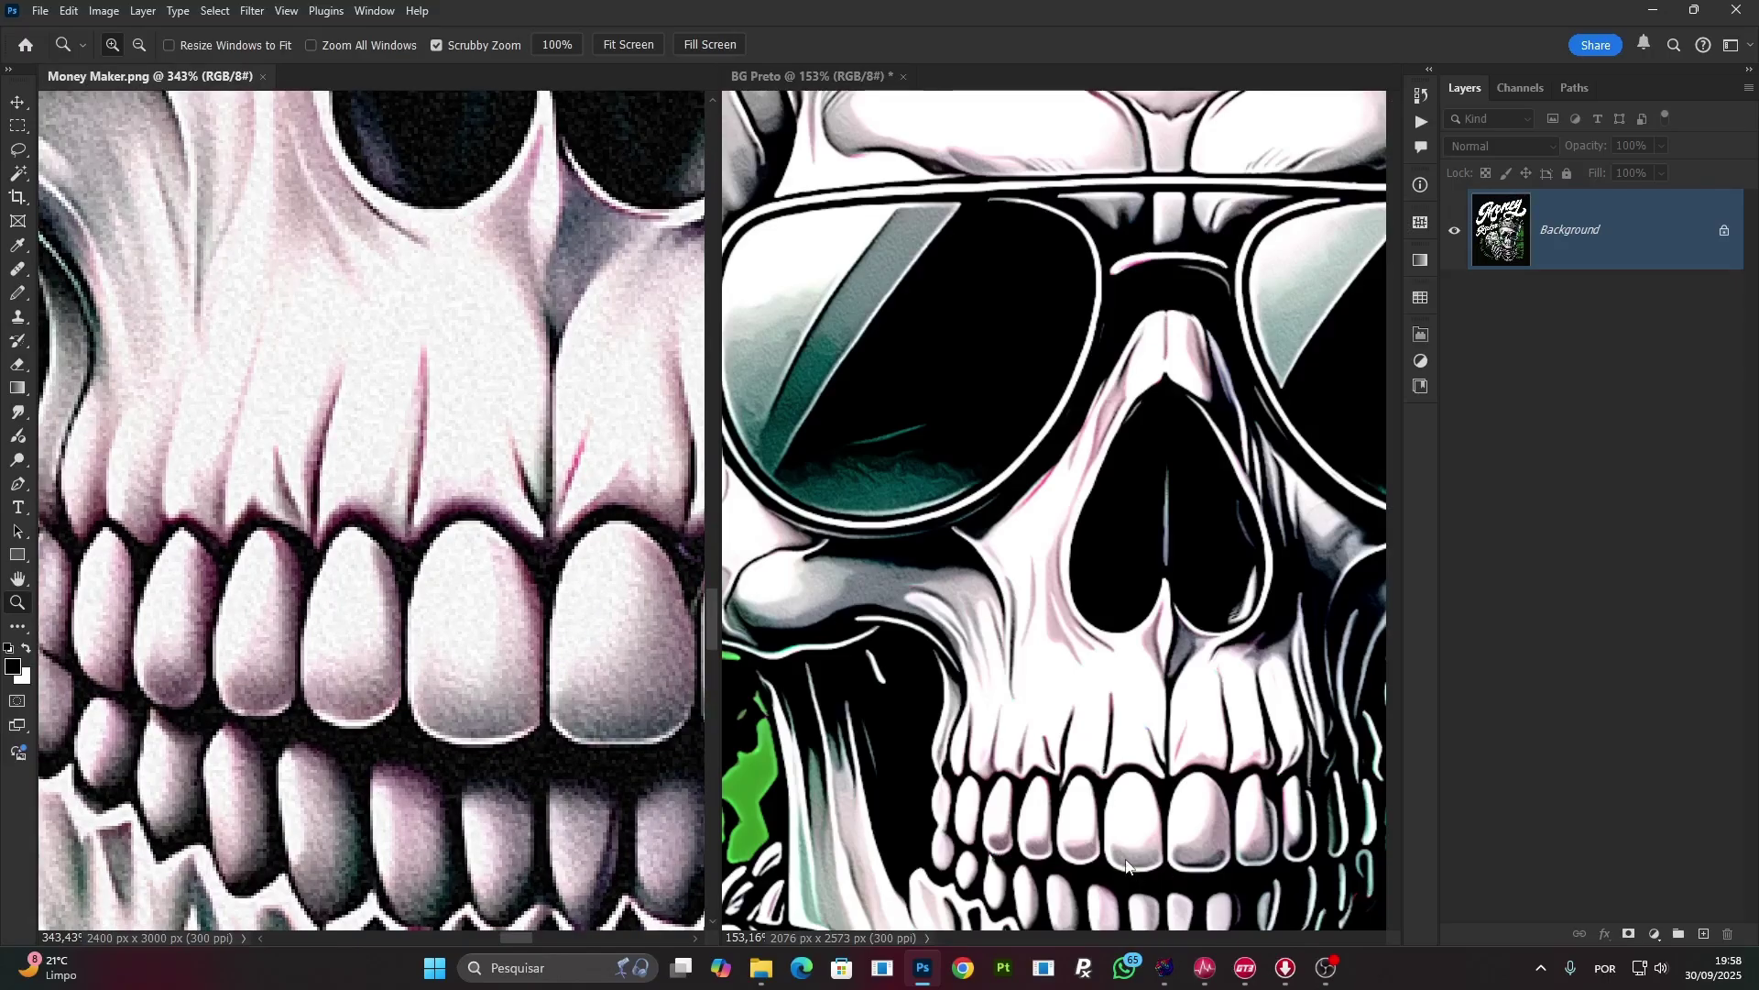
left_click(1146, 824)
left_click_drag(1133, 796, 1090, 652)
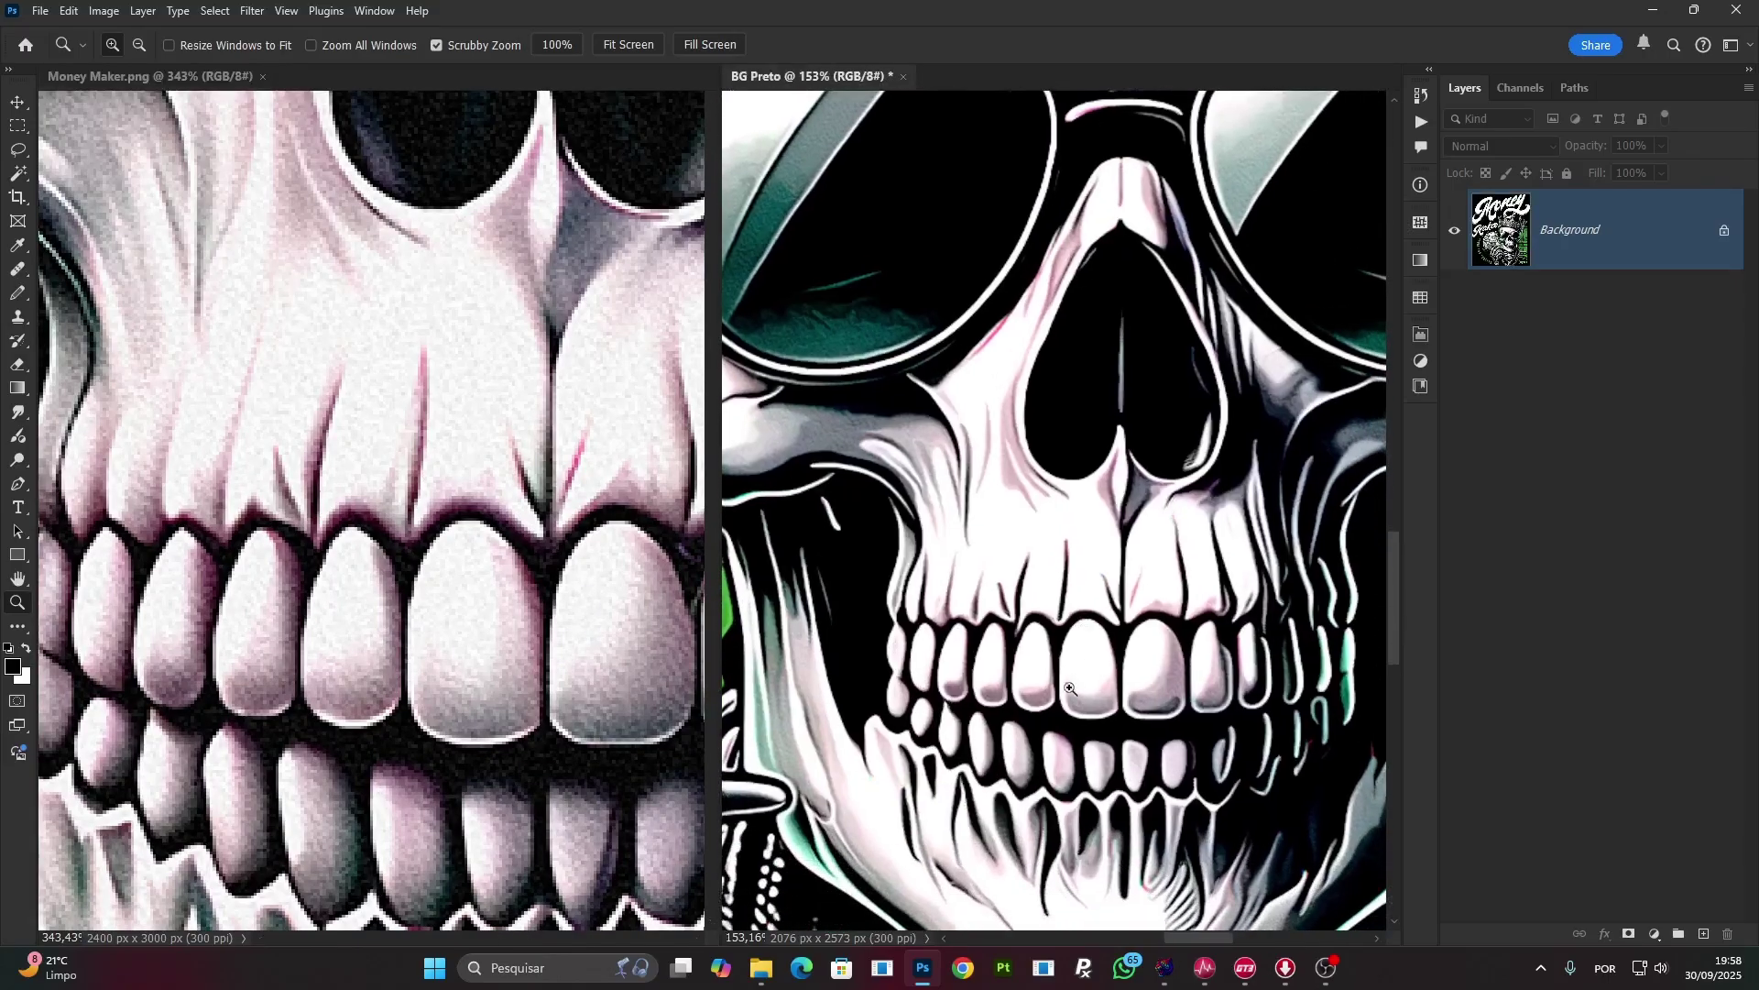
Compare the nose cavity, teeth and sunglasses in the original and BG Preto, and finish with the whole BG Preto artwork in view.
mouse_move(1078, 712)
left_mouse_down()
mouse_move(1136, 715)
mouse_move(1062, 737)
left_mouse_up()
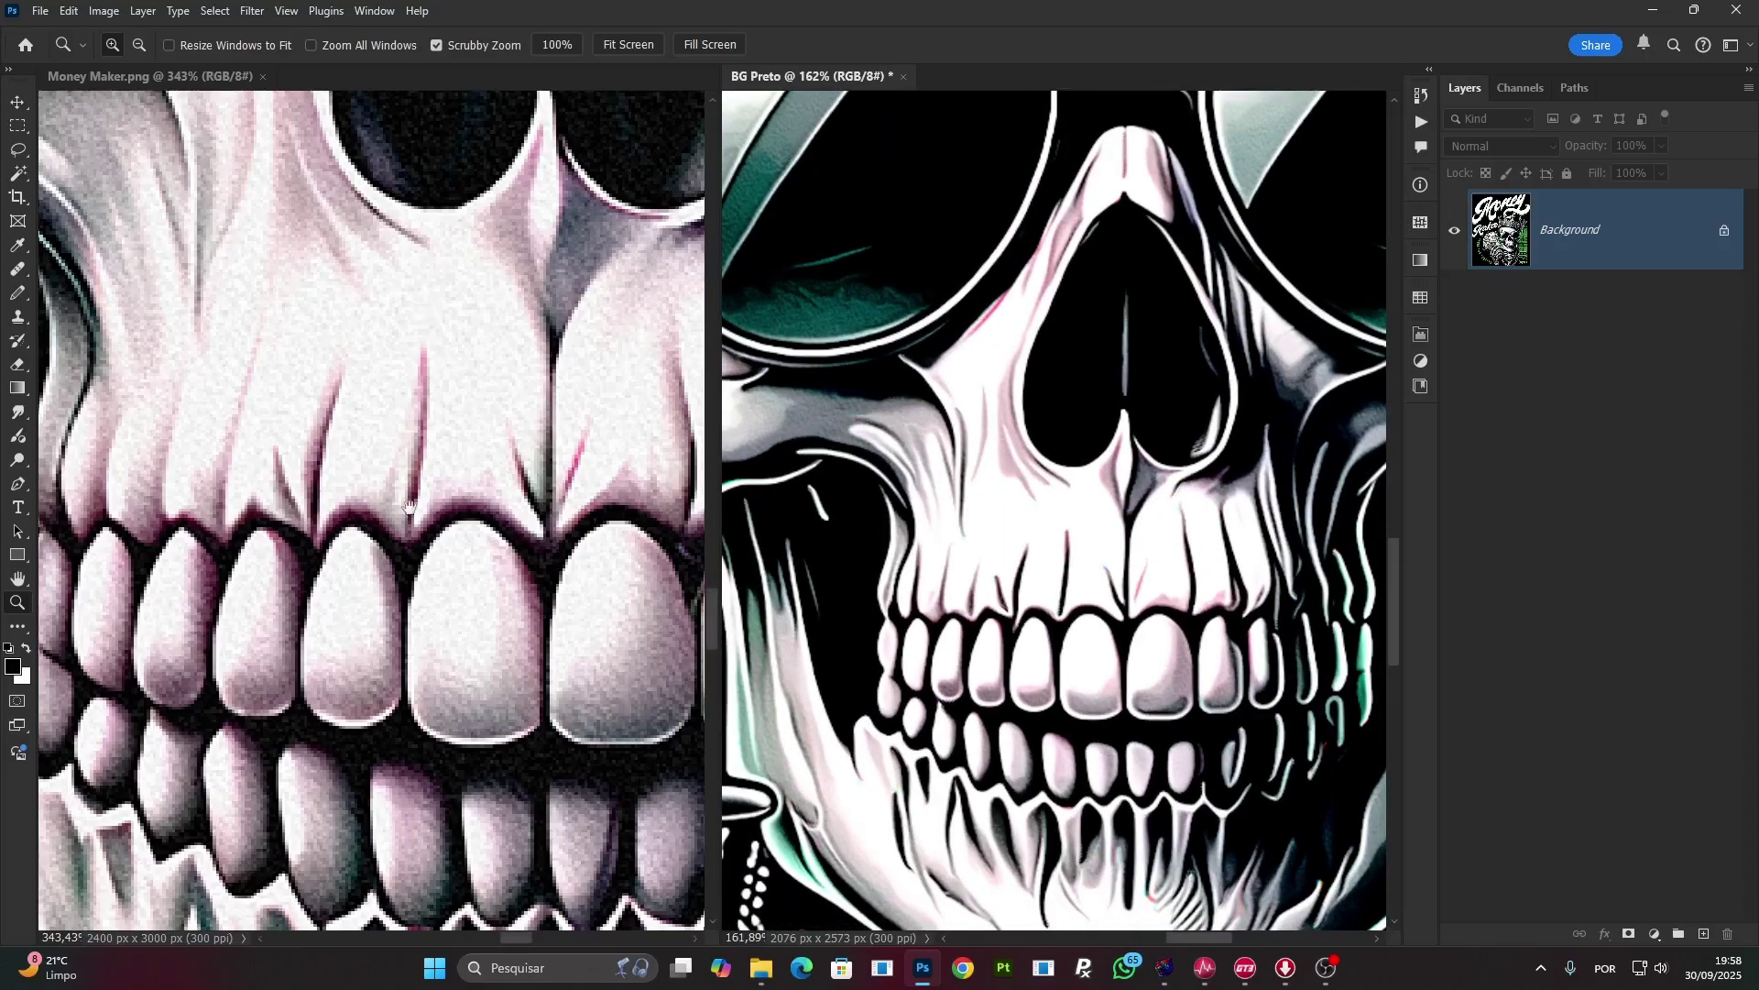
left_click(444, 303)
left_click_drag(444, 303, 400, 611)
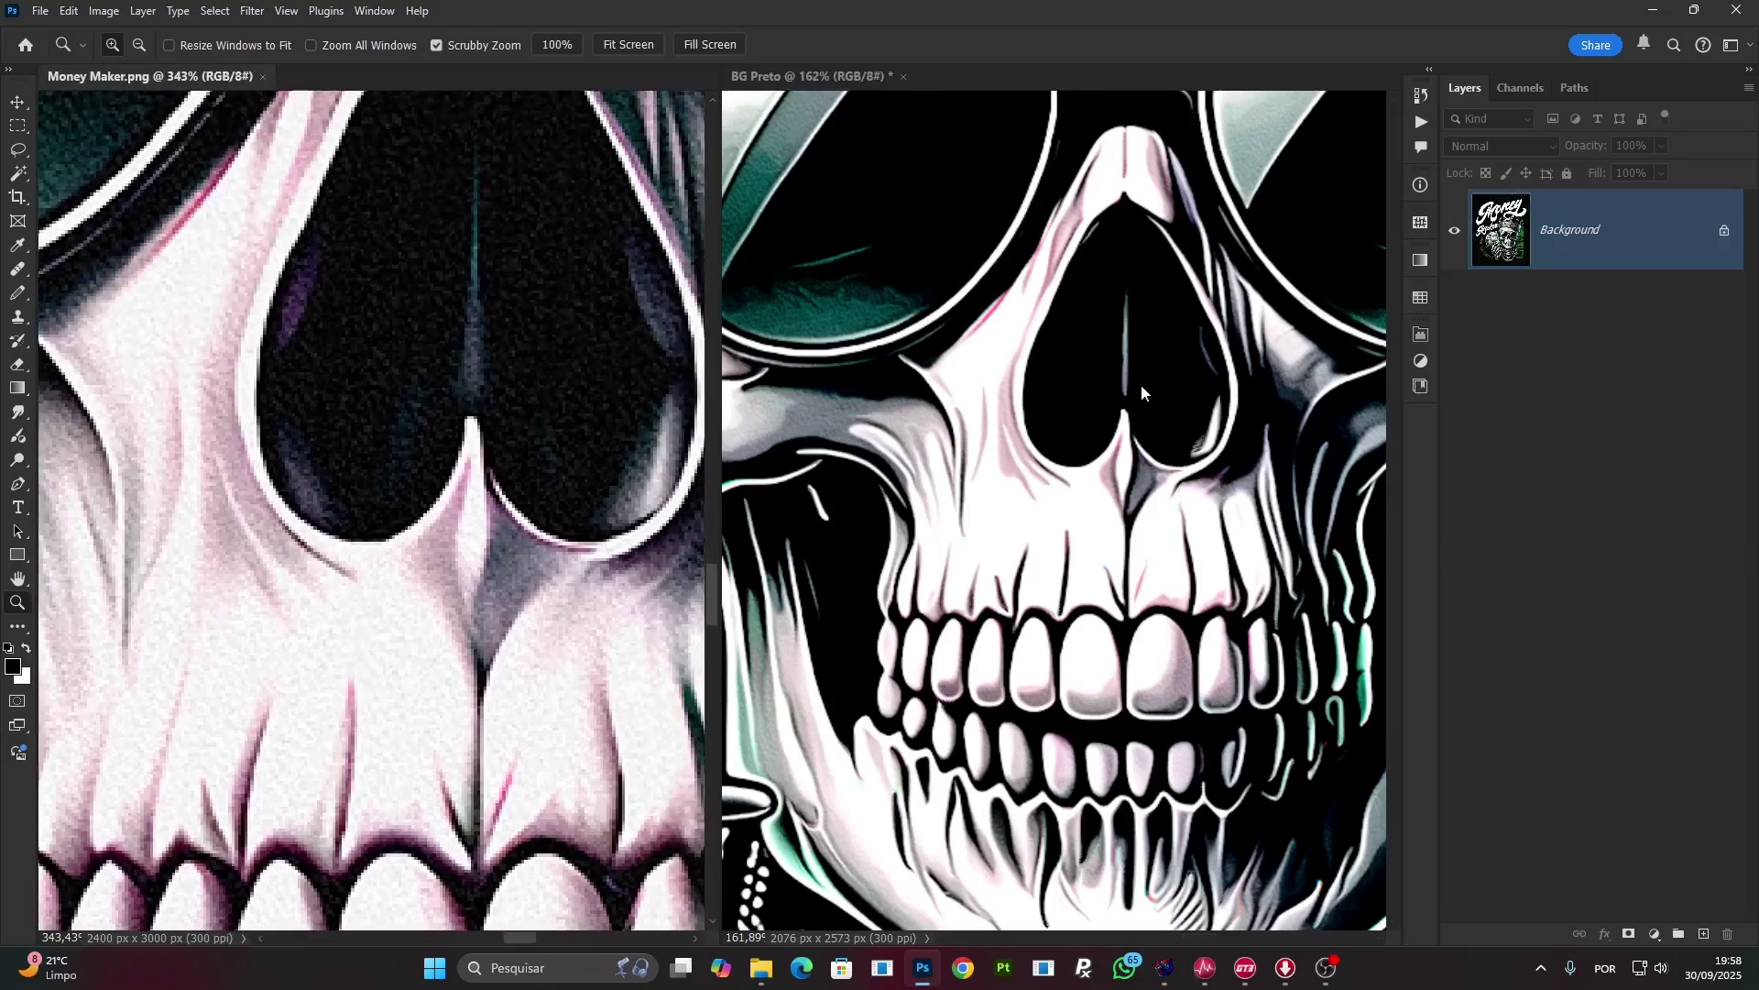
left_click(1114, 318)
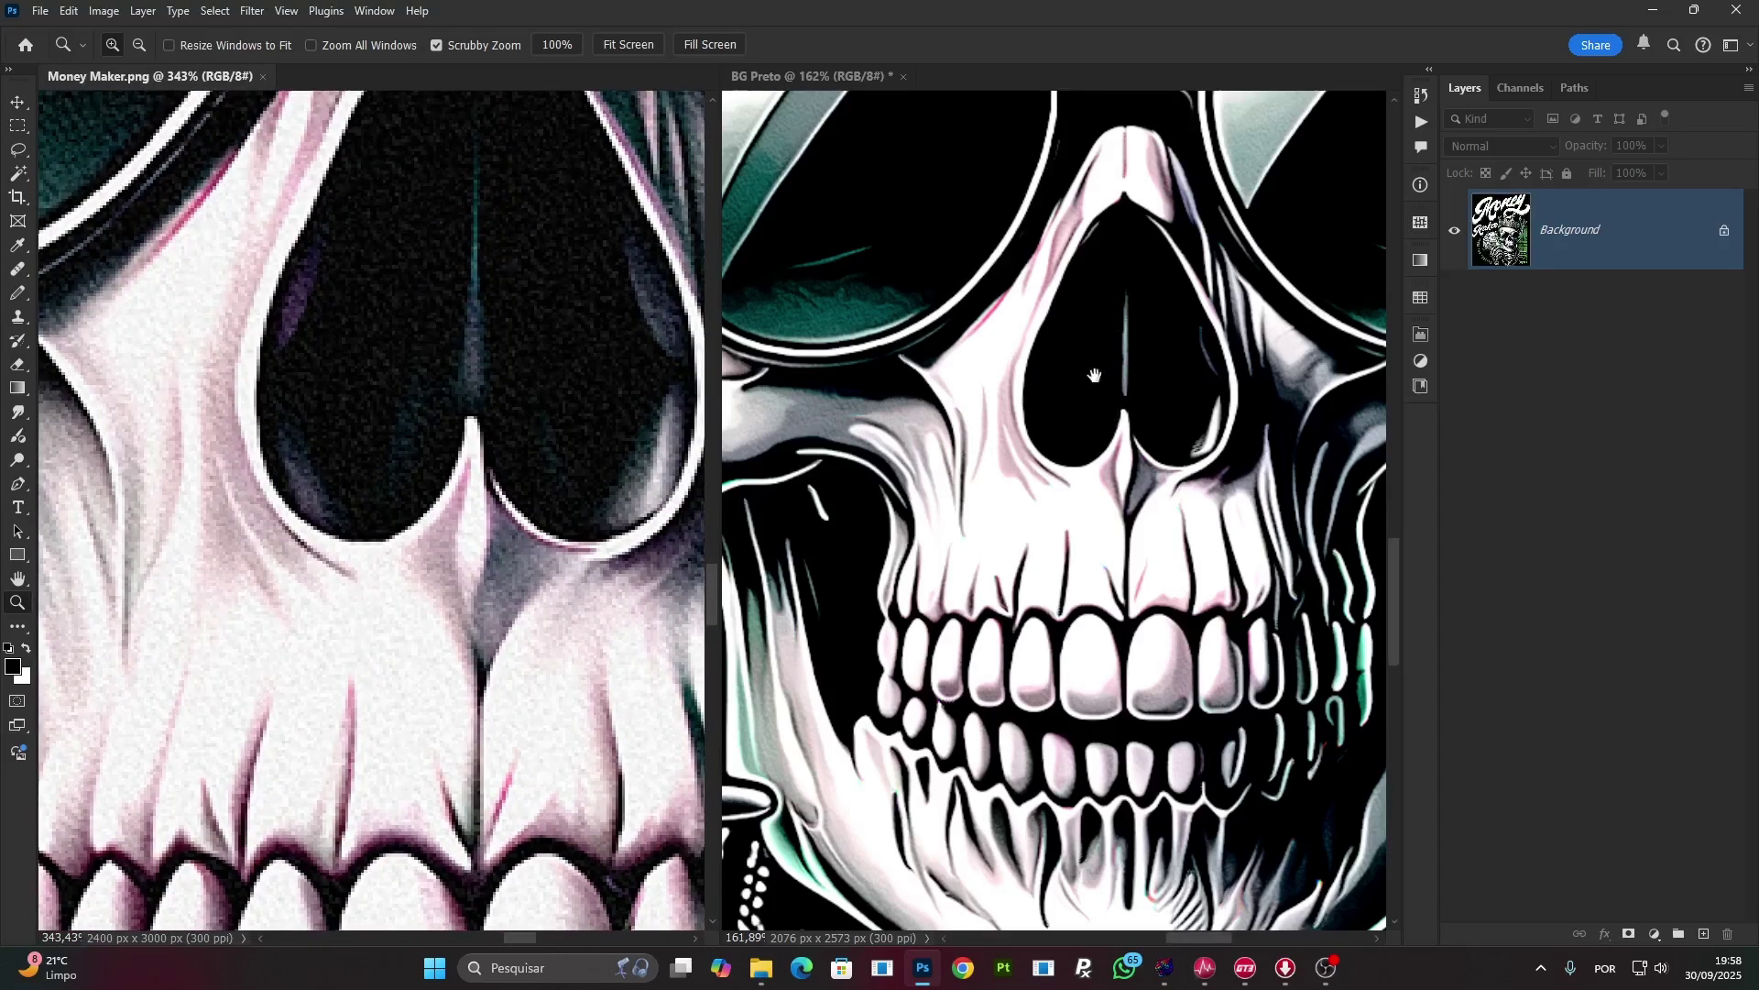
left_click_drag(1113, 318, 1104, 489)
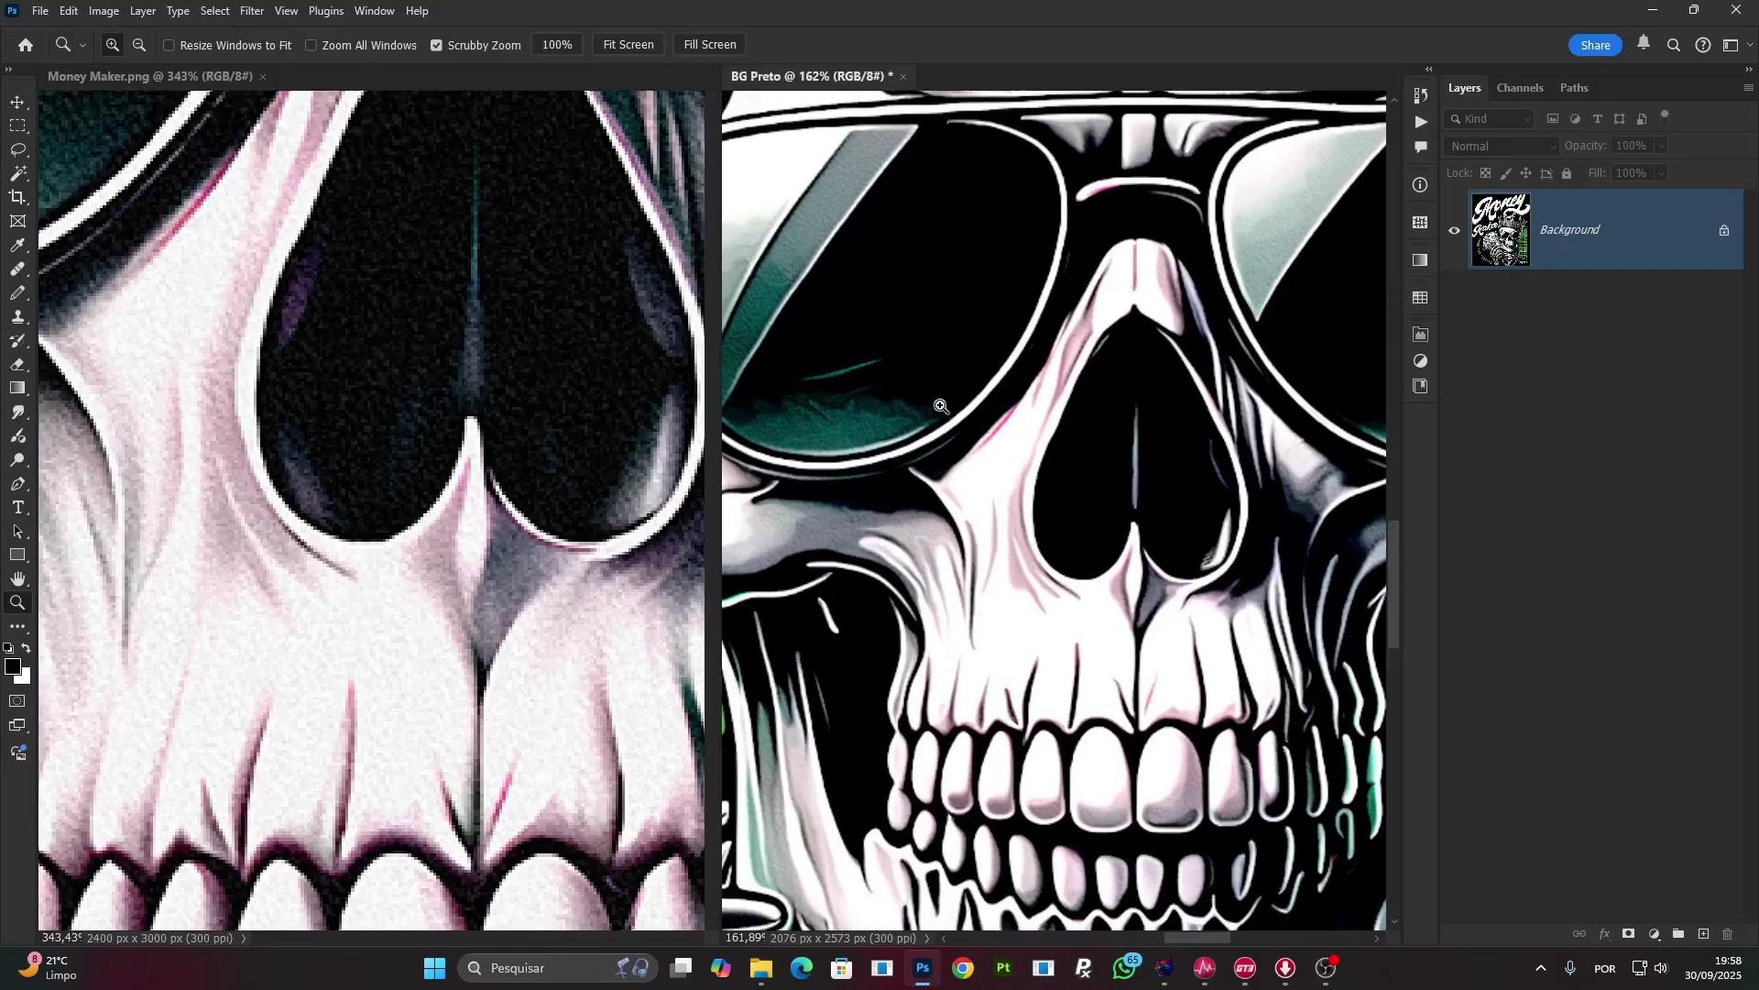
left_click_drag(1095, 350, 1017, 469)
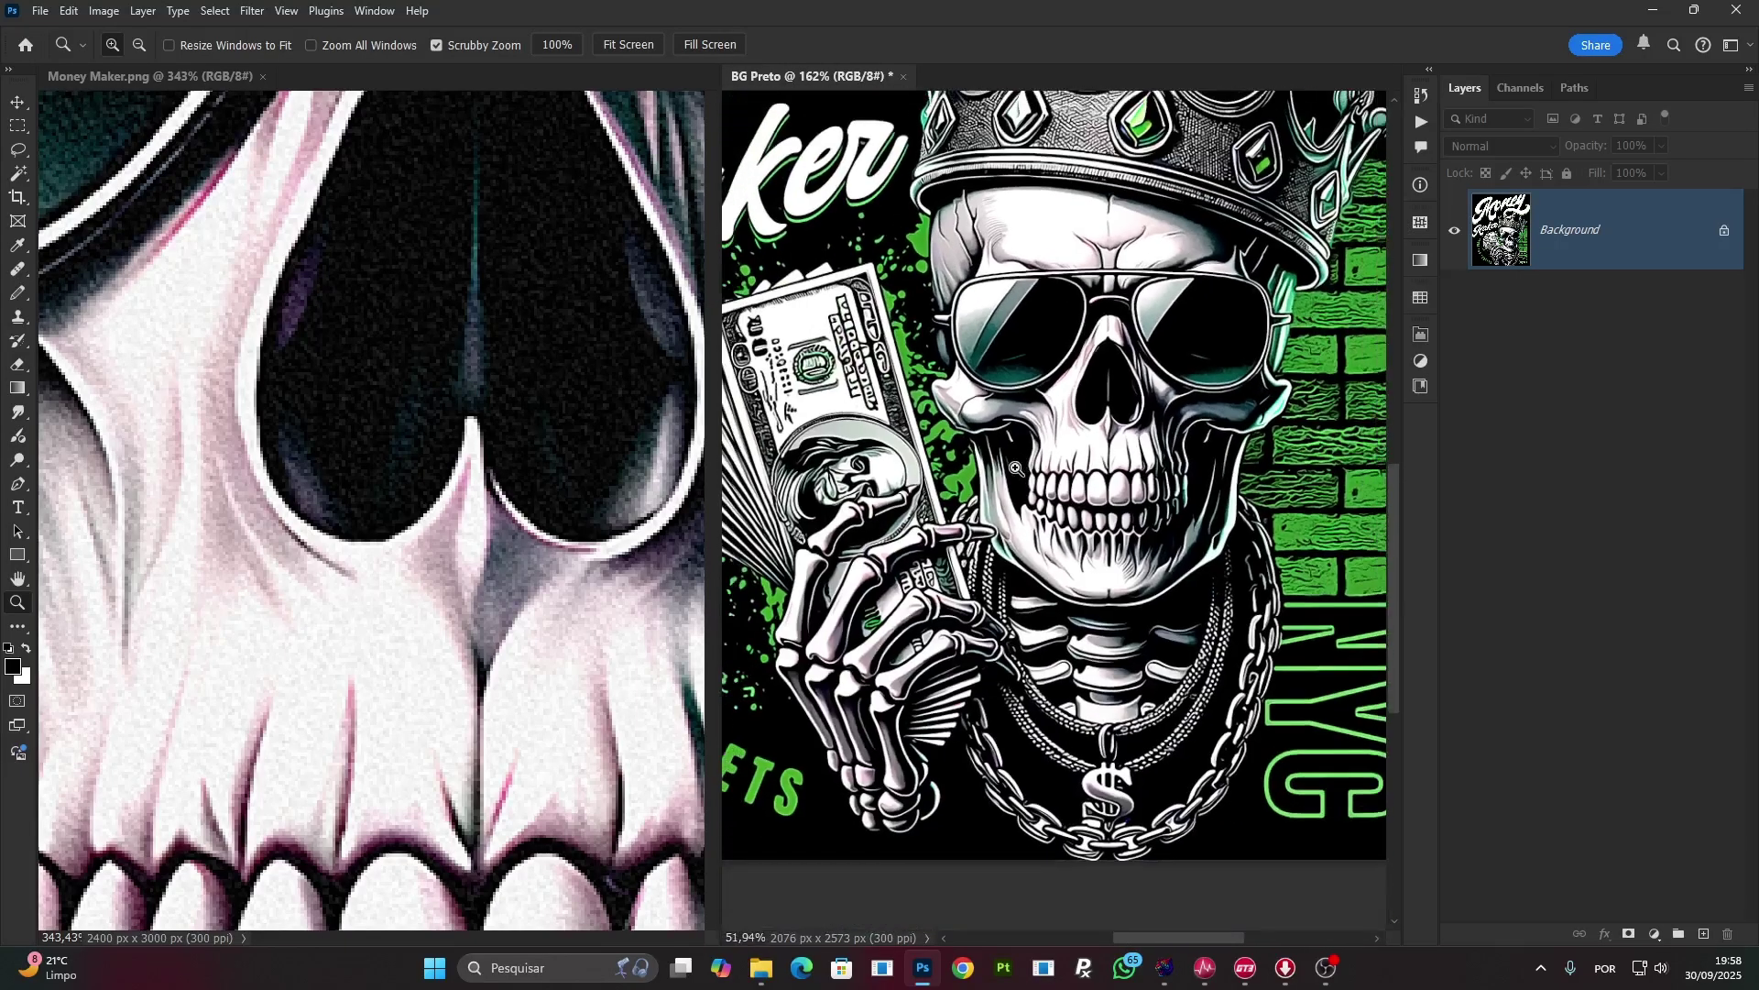
right_click(926, 316)
left_click(973, 337)
right_click(981, 328)
left_click(1003, 337)
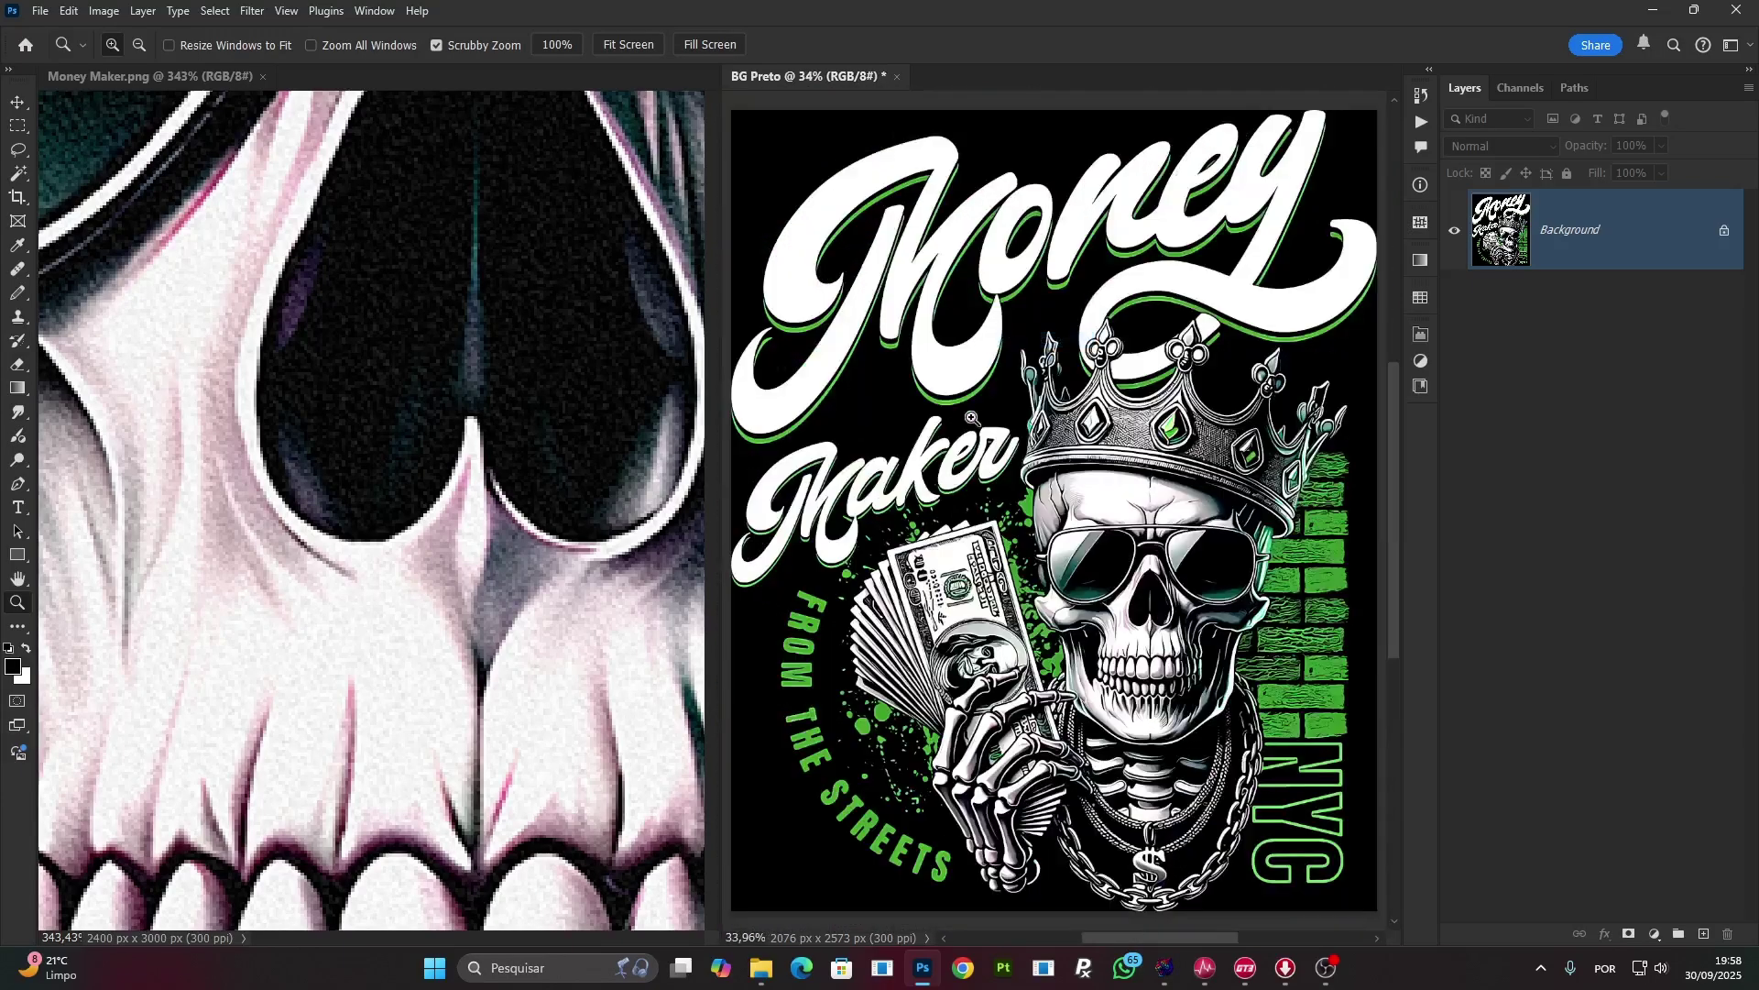
Close the original Money Maker.png and keep only the BG Preto document open.
left_click(1167, 966)
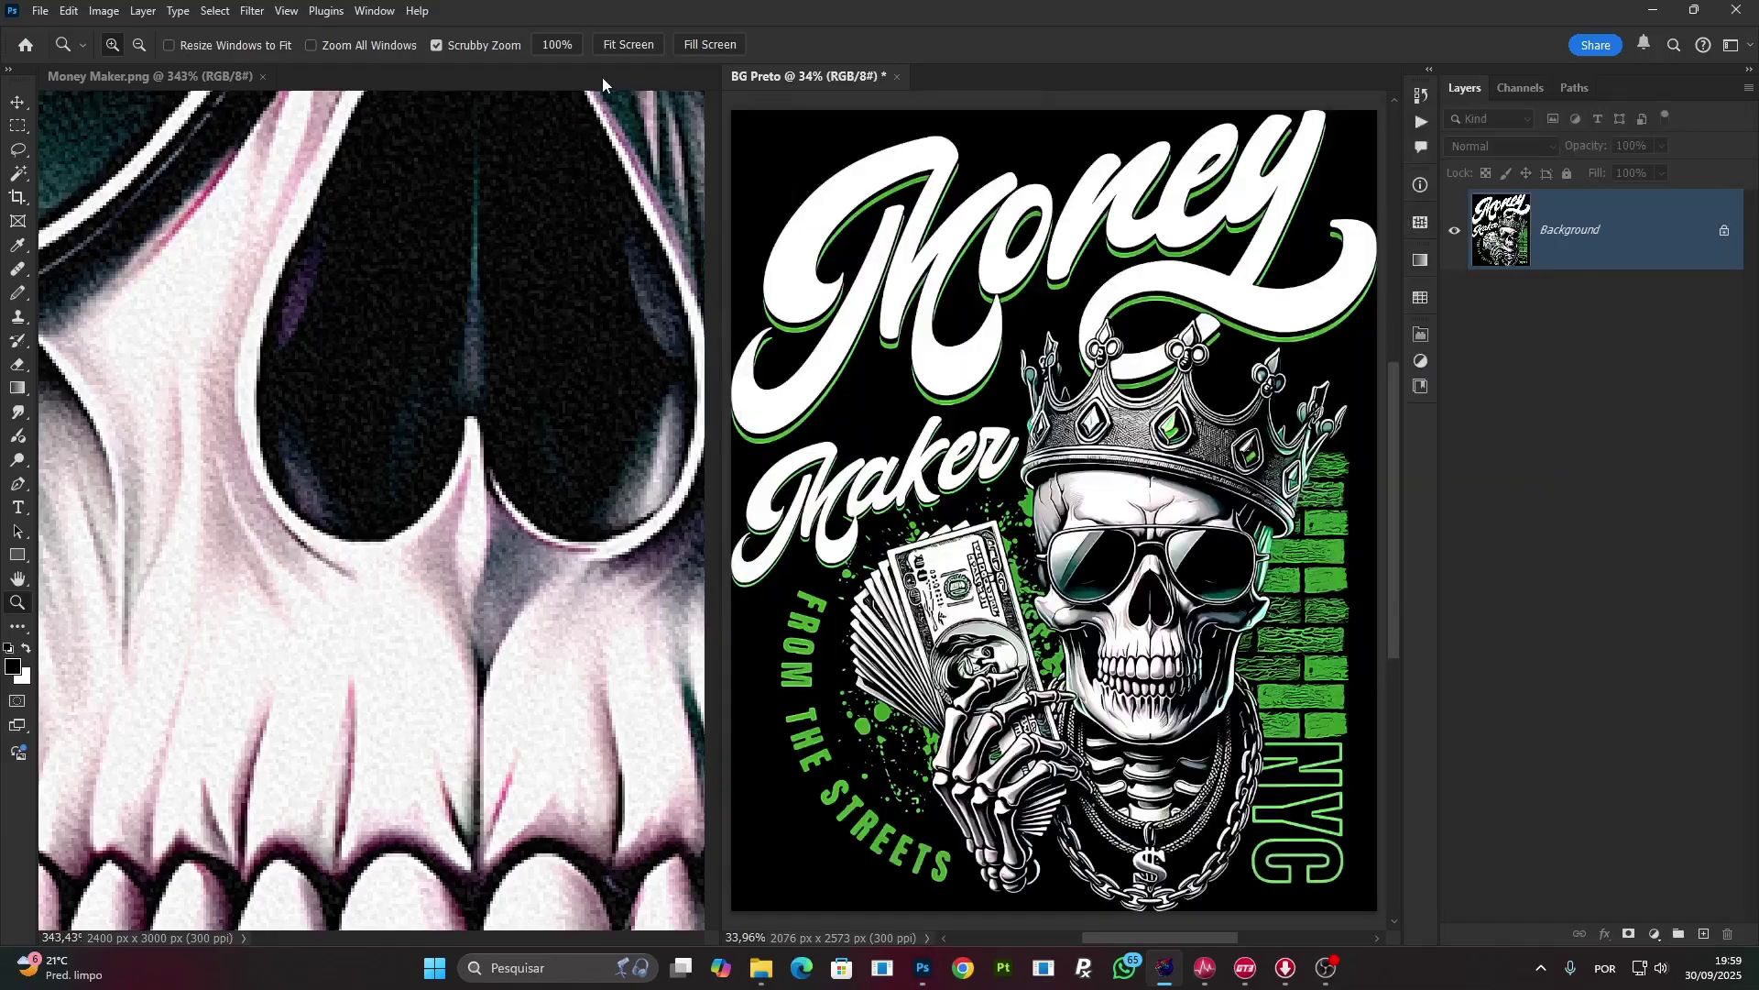
left_click(604, 78)
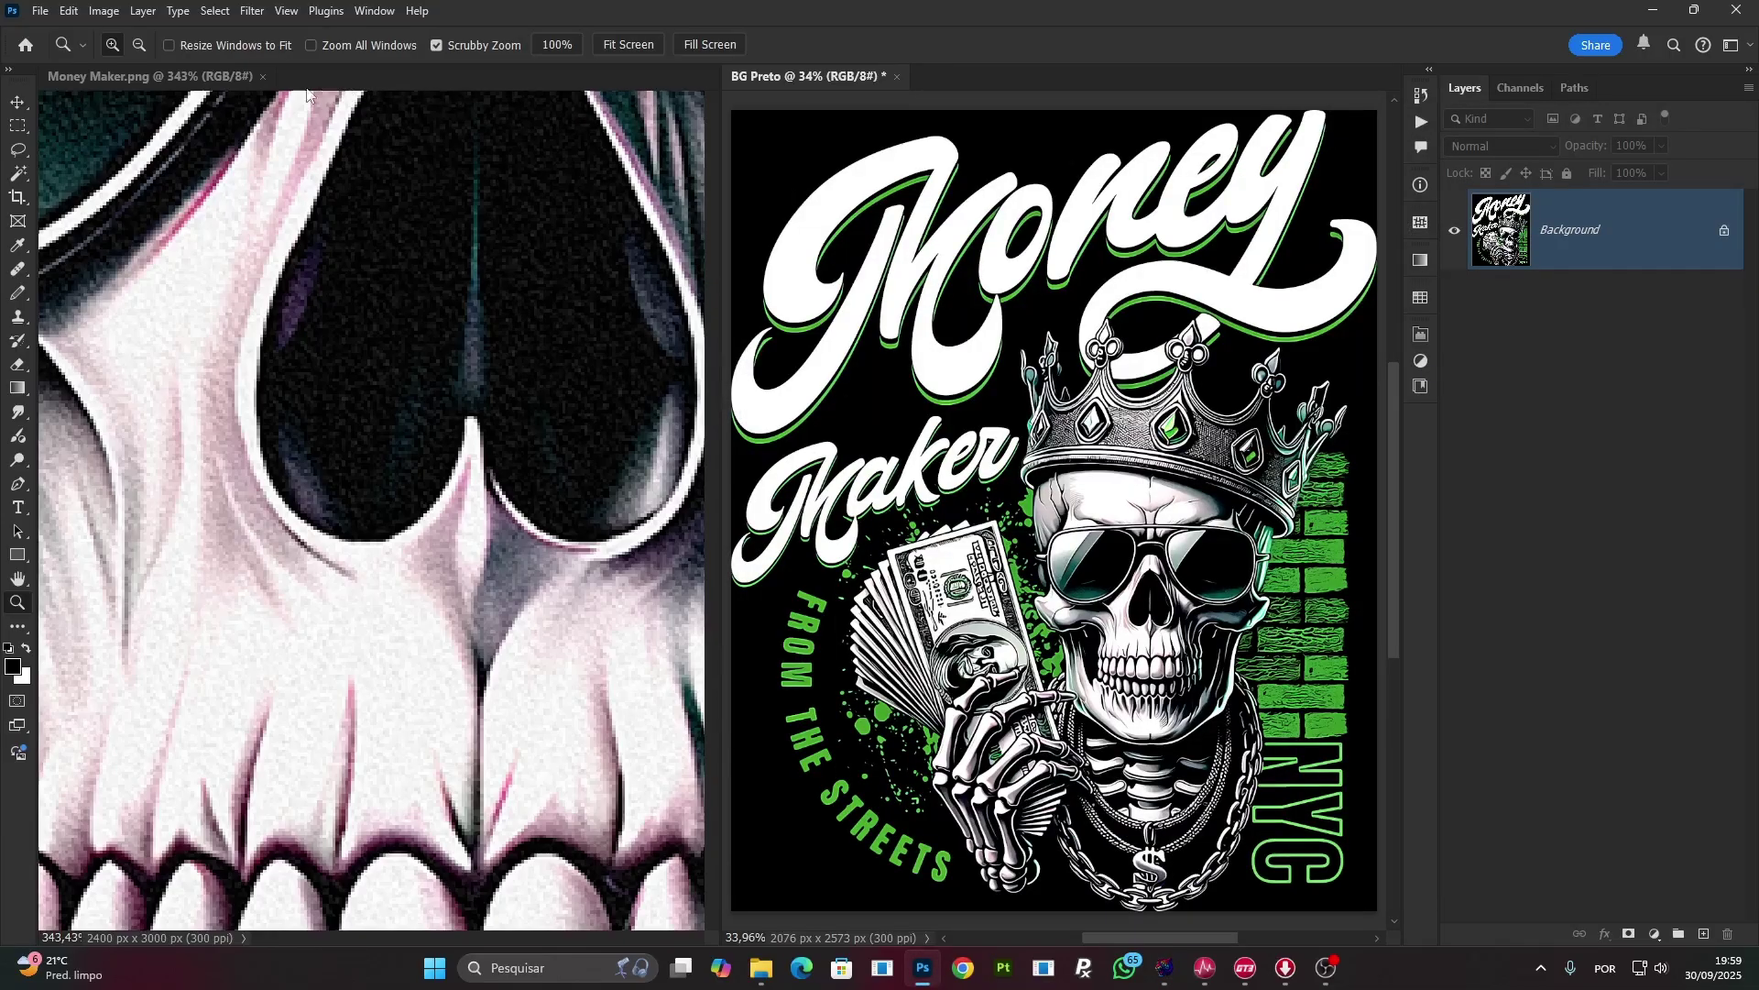
left_click(263, 77)
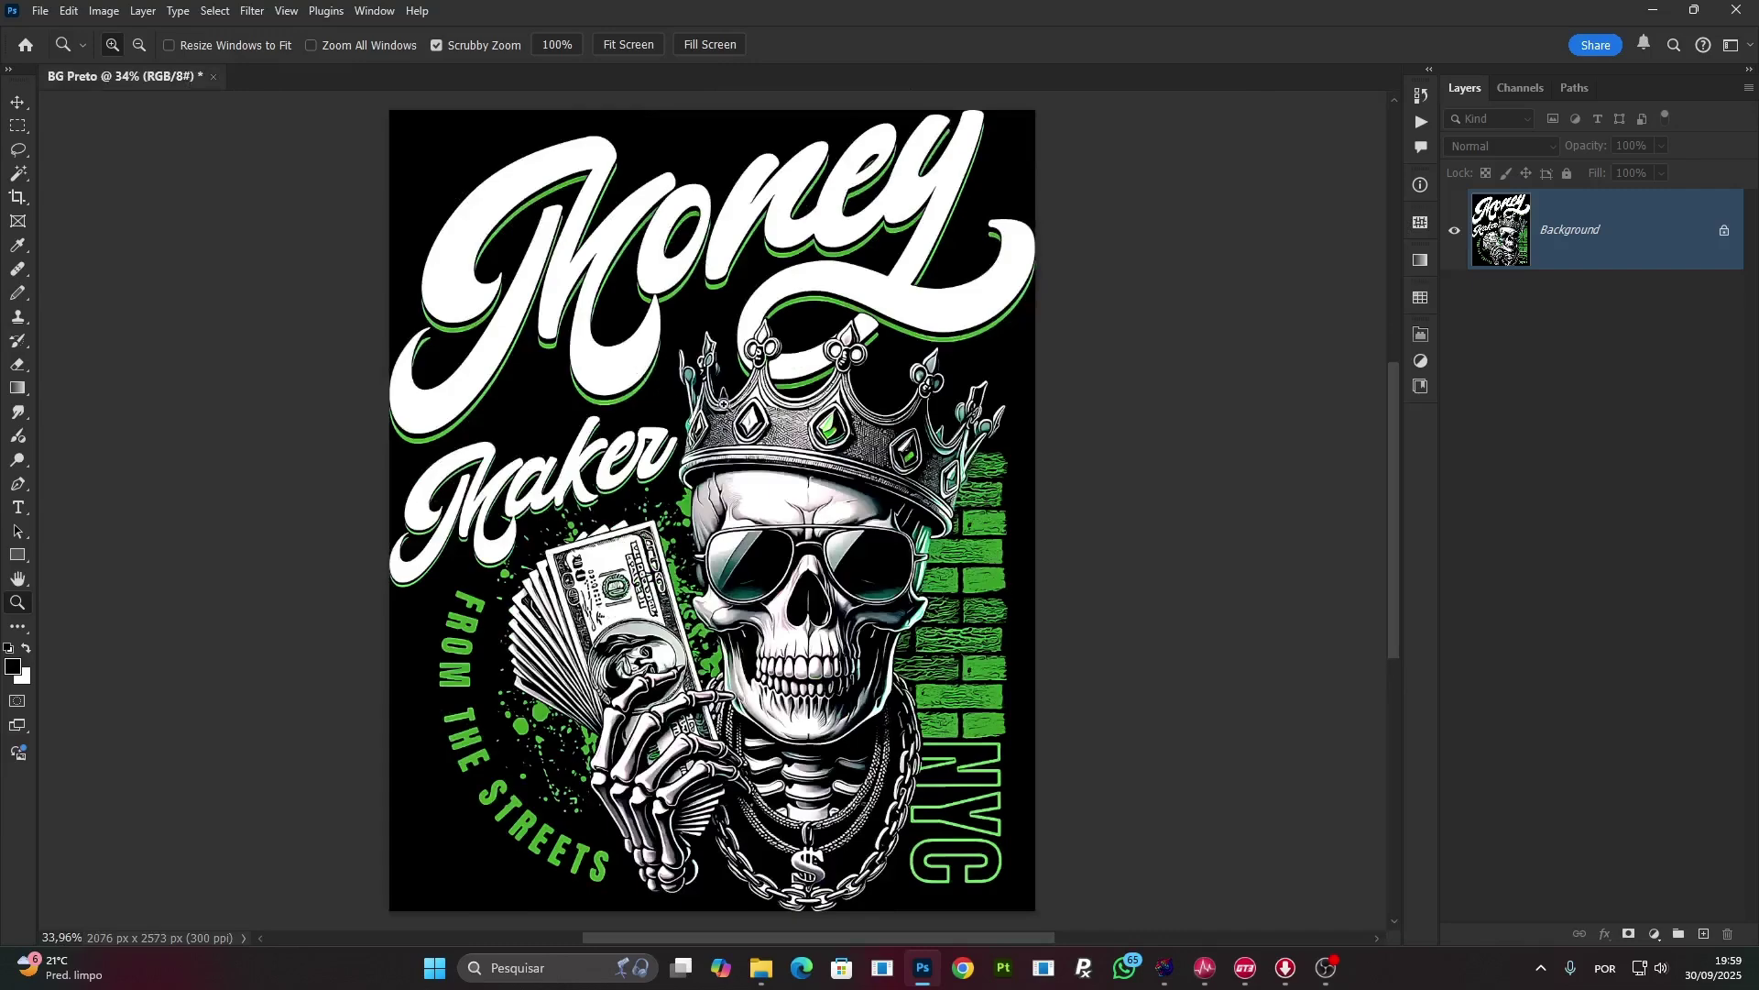
scroll(726, 426, "up", 1)
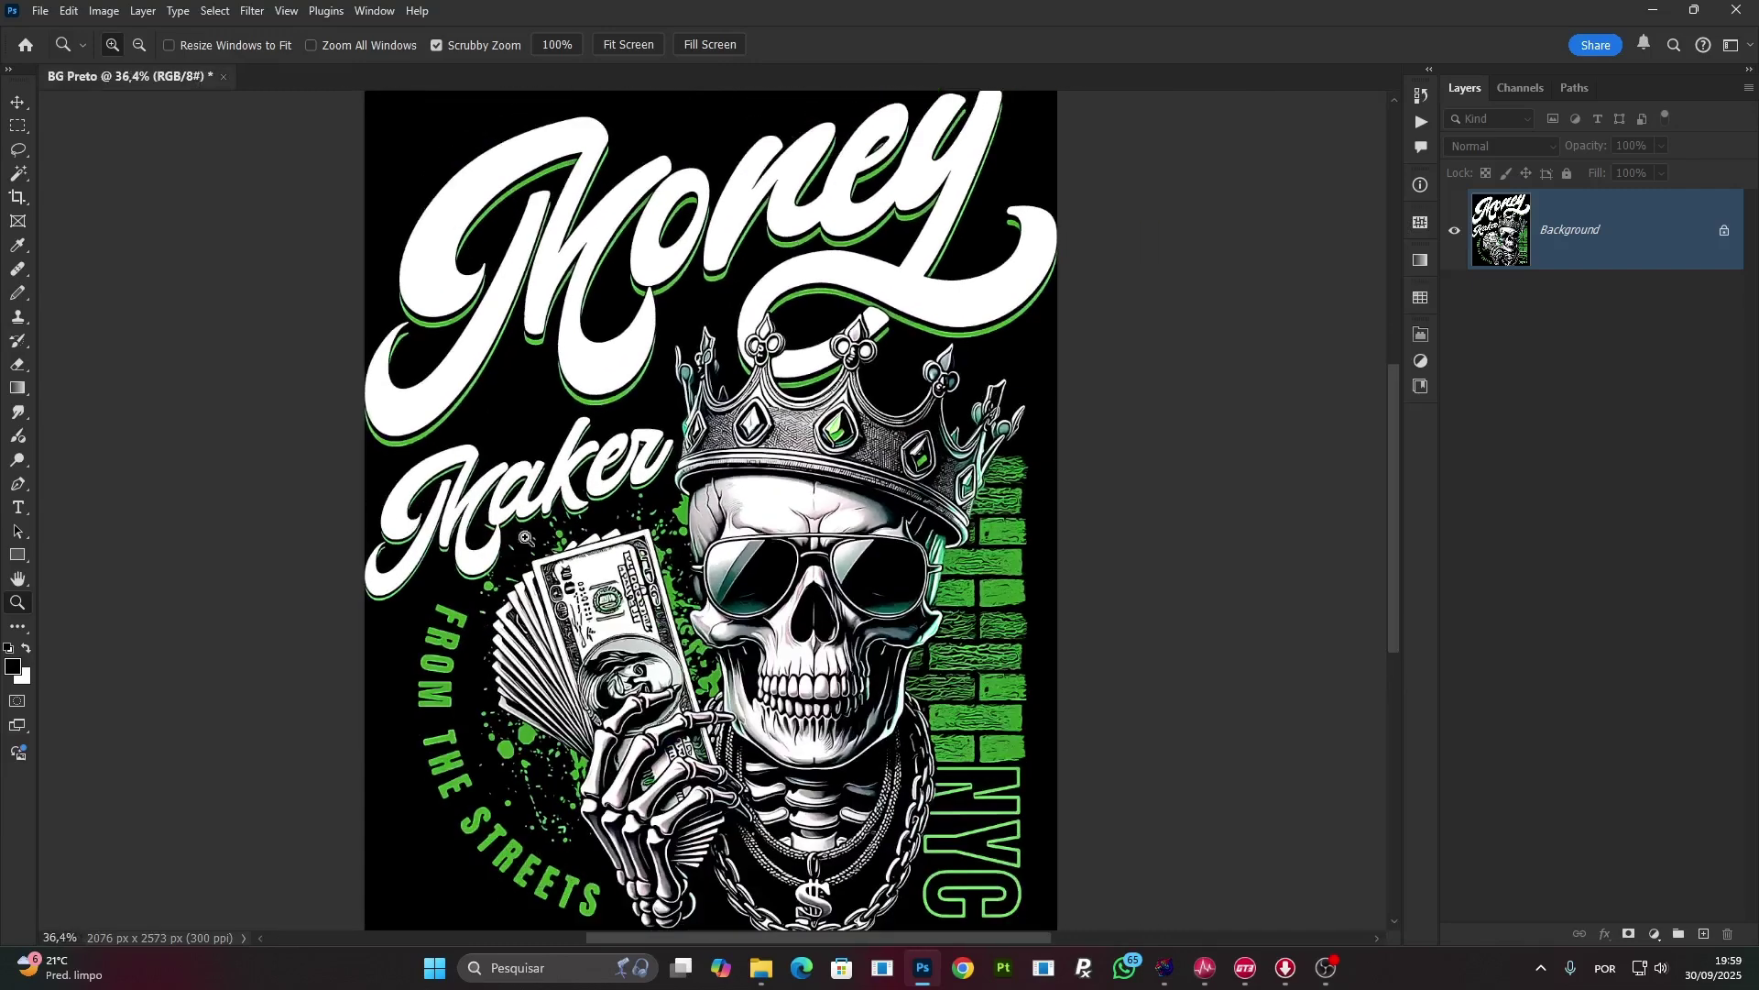
Switch to the halftone panel, run the Híbrido AUTO 35 LPI conversion on BG Preto and continue to the image resizing.
left_click(1169, 970)
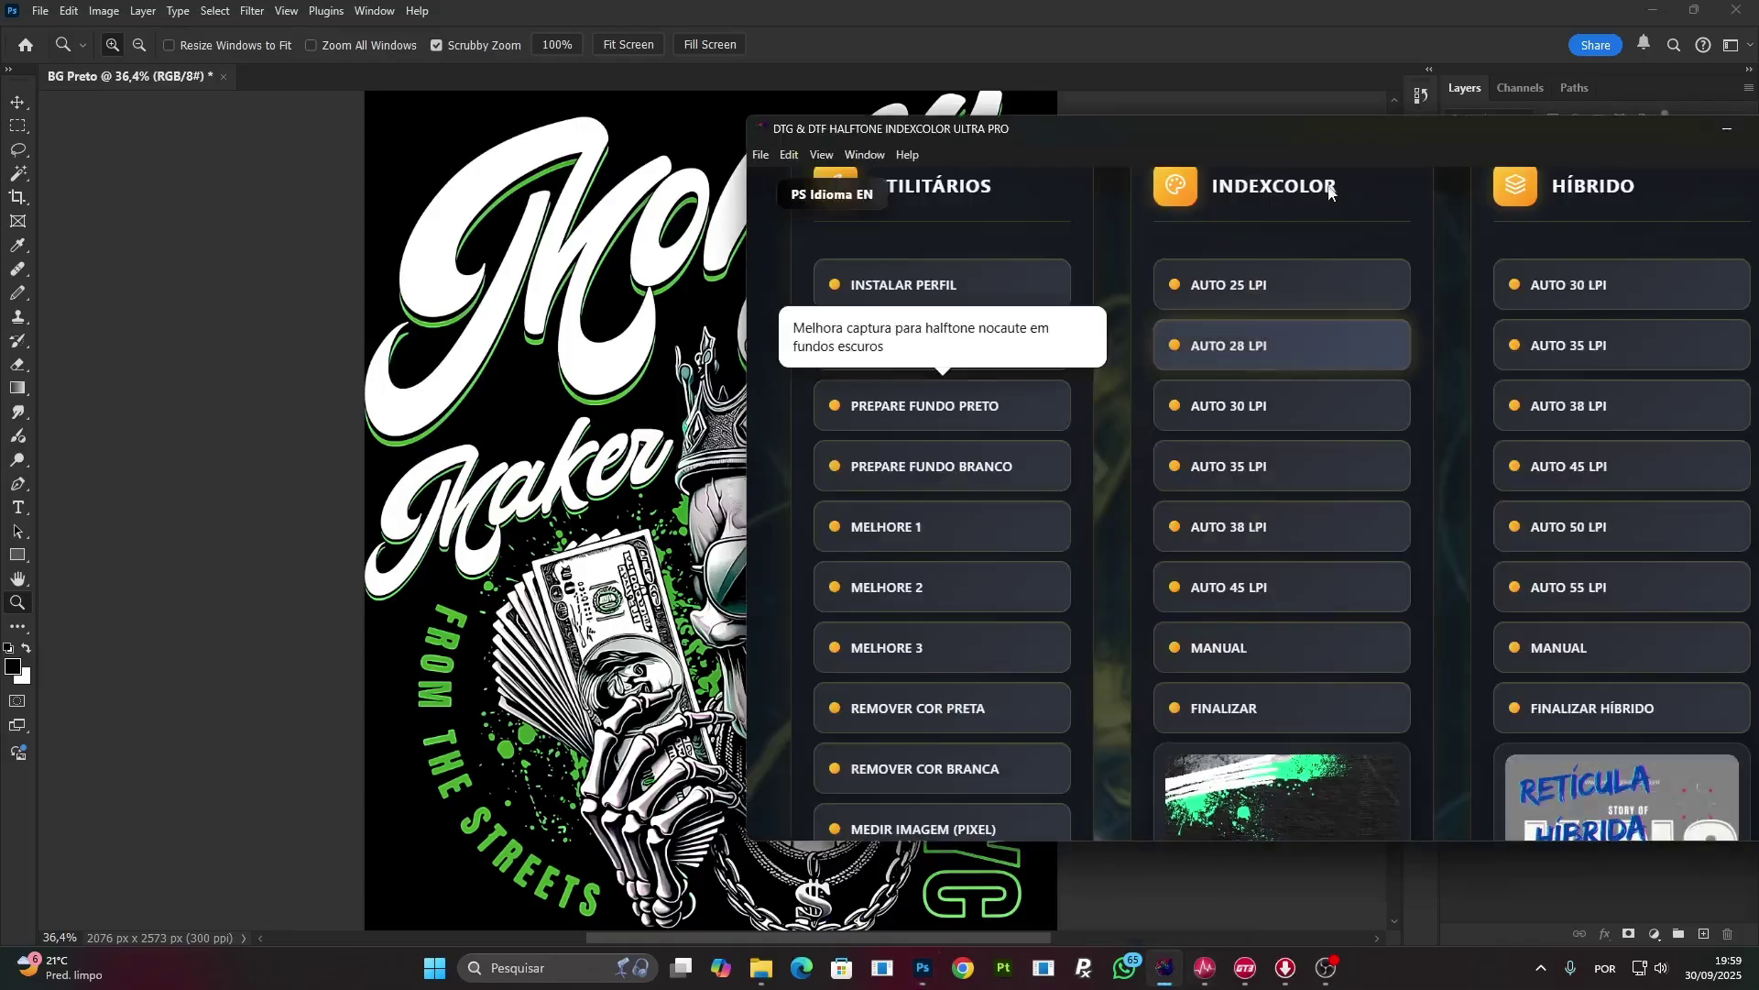
left_click_drag(1334, 129, 903, 176)
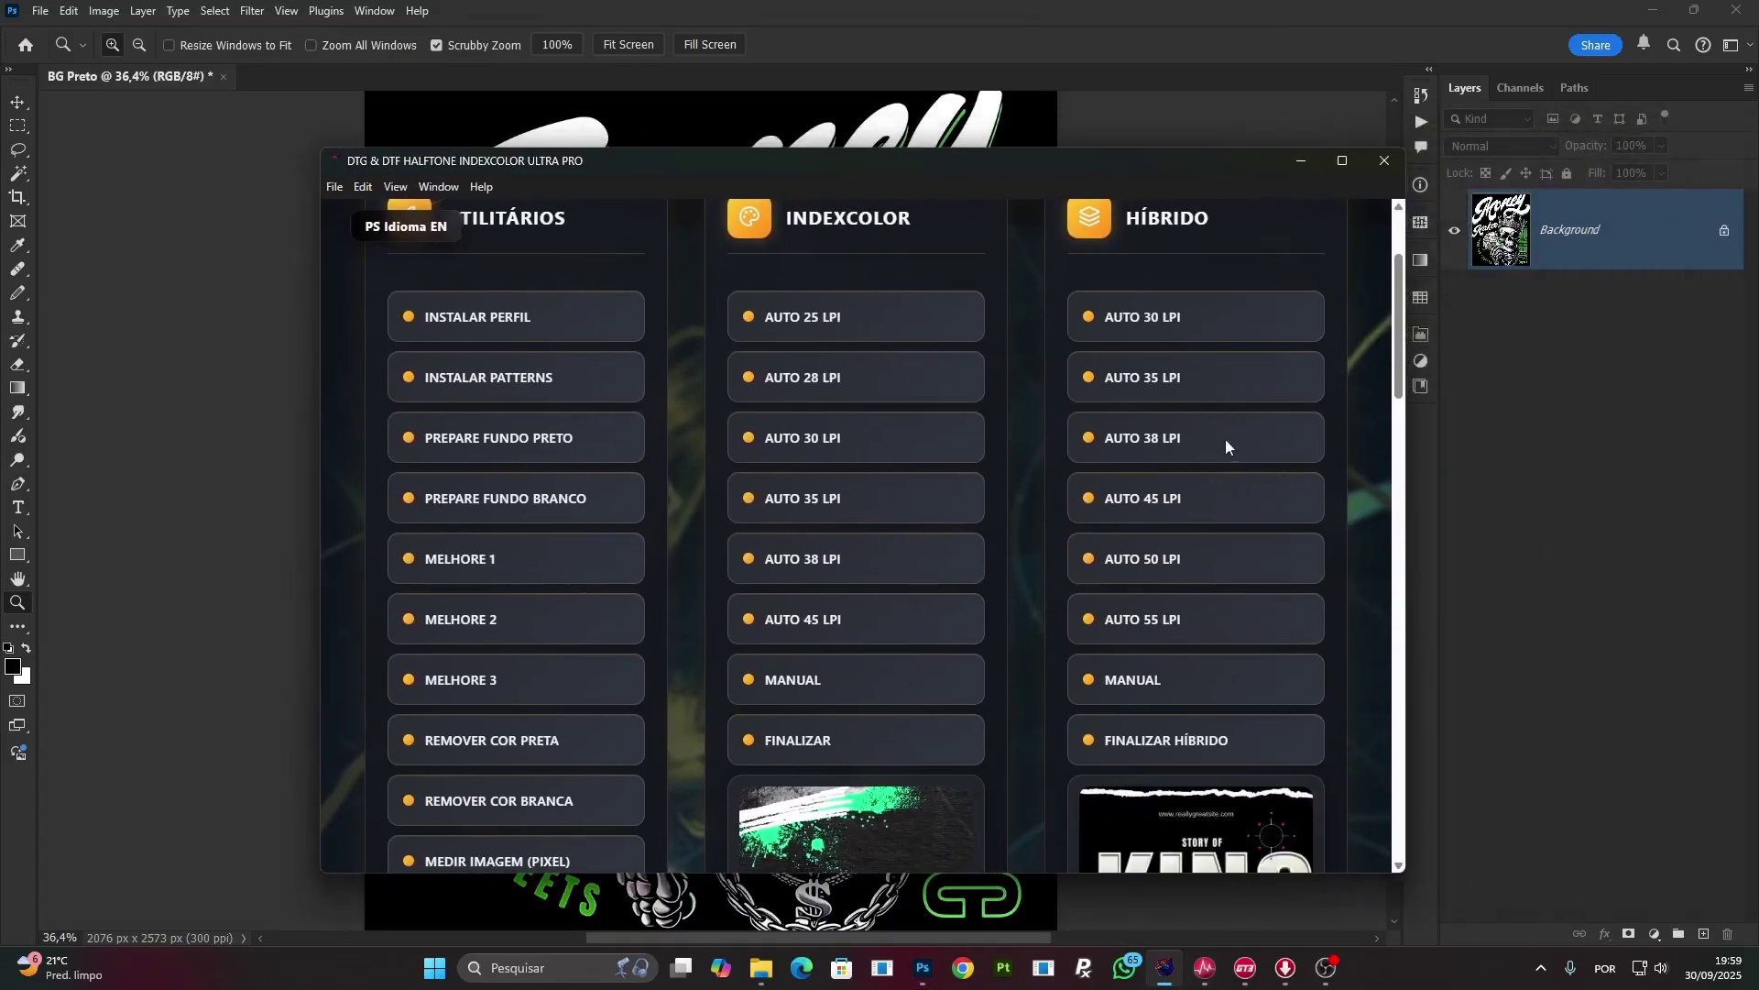
left_click(1175, 381)
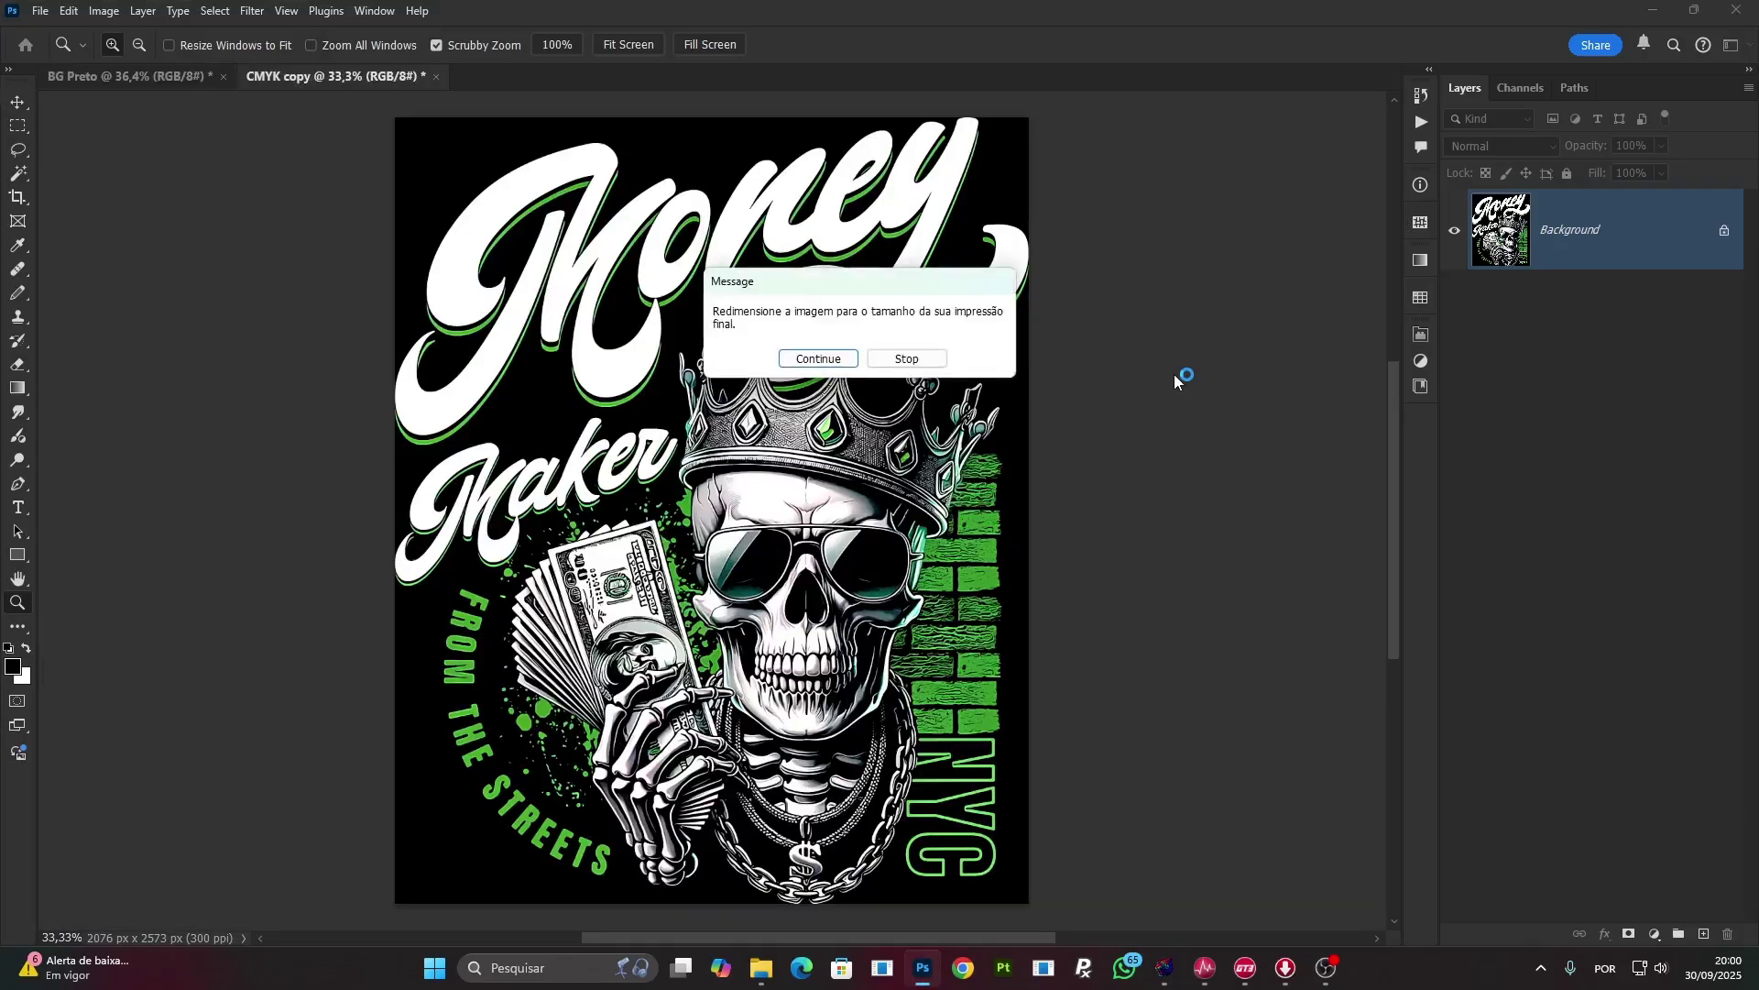
left_click(799, 358)
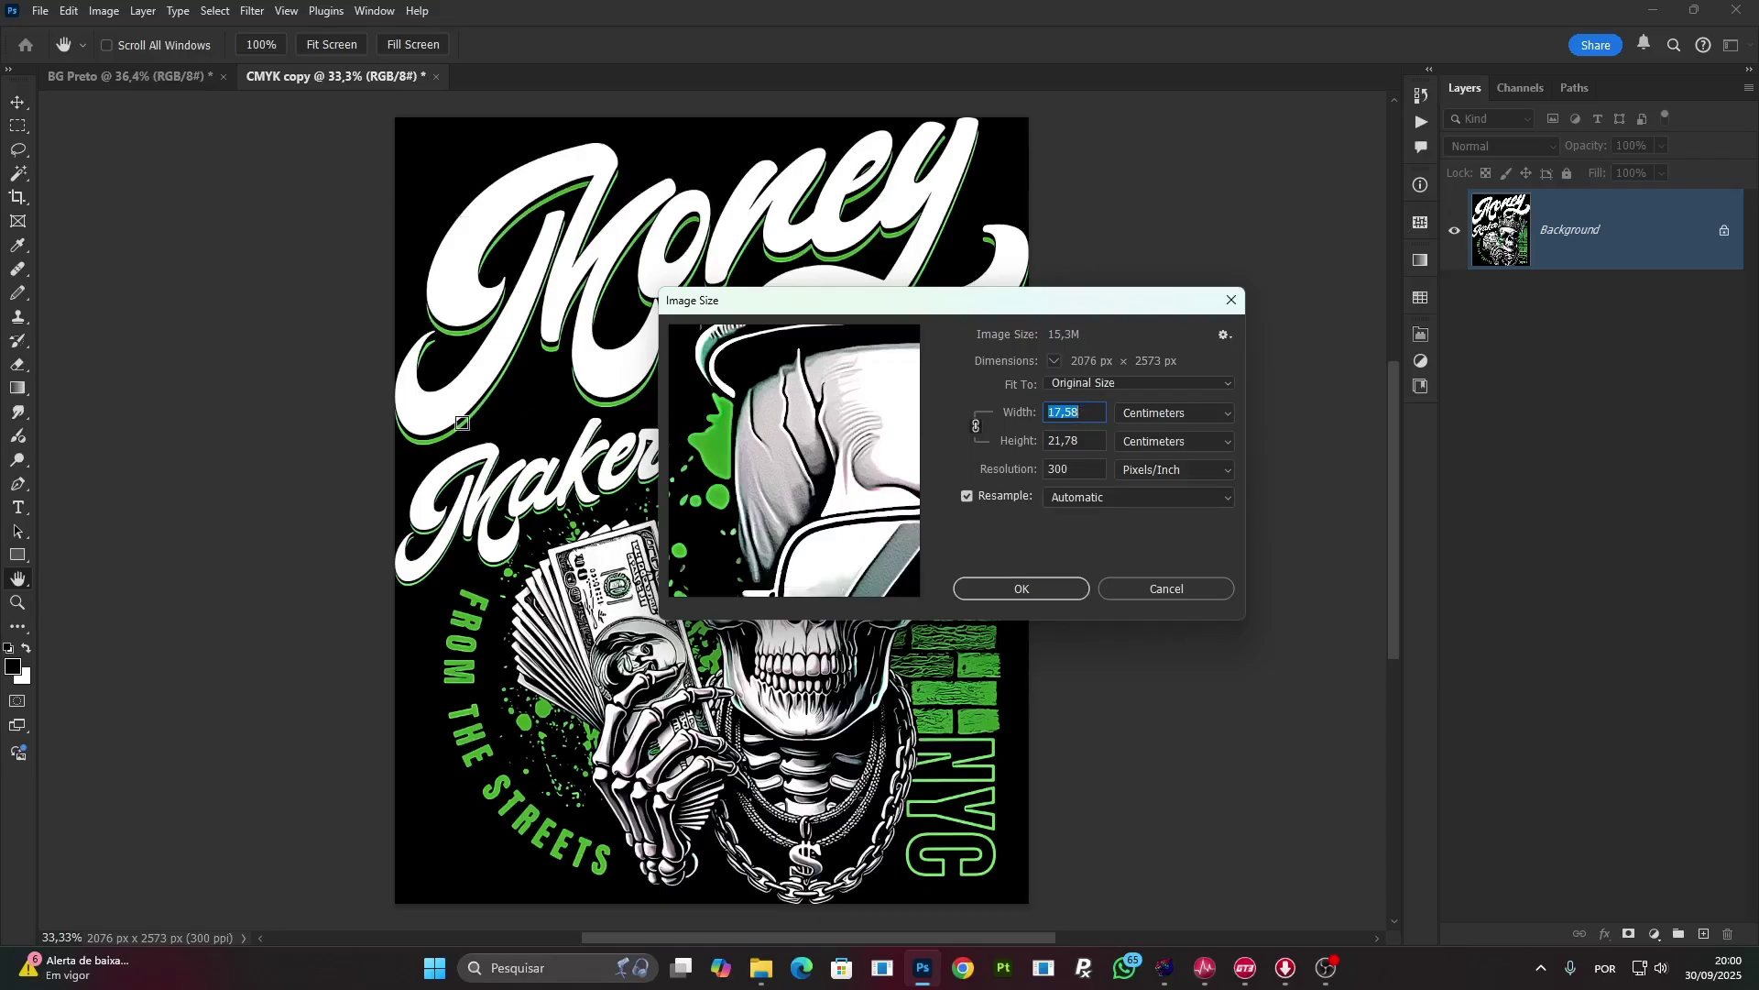
Resize the image to 28 cm wide for the final print and let the script build the hybrid halftone layers.
type("28")
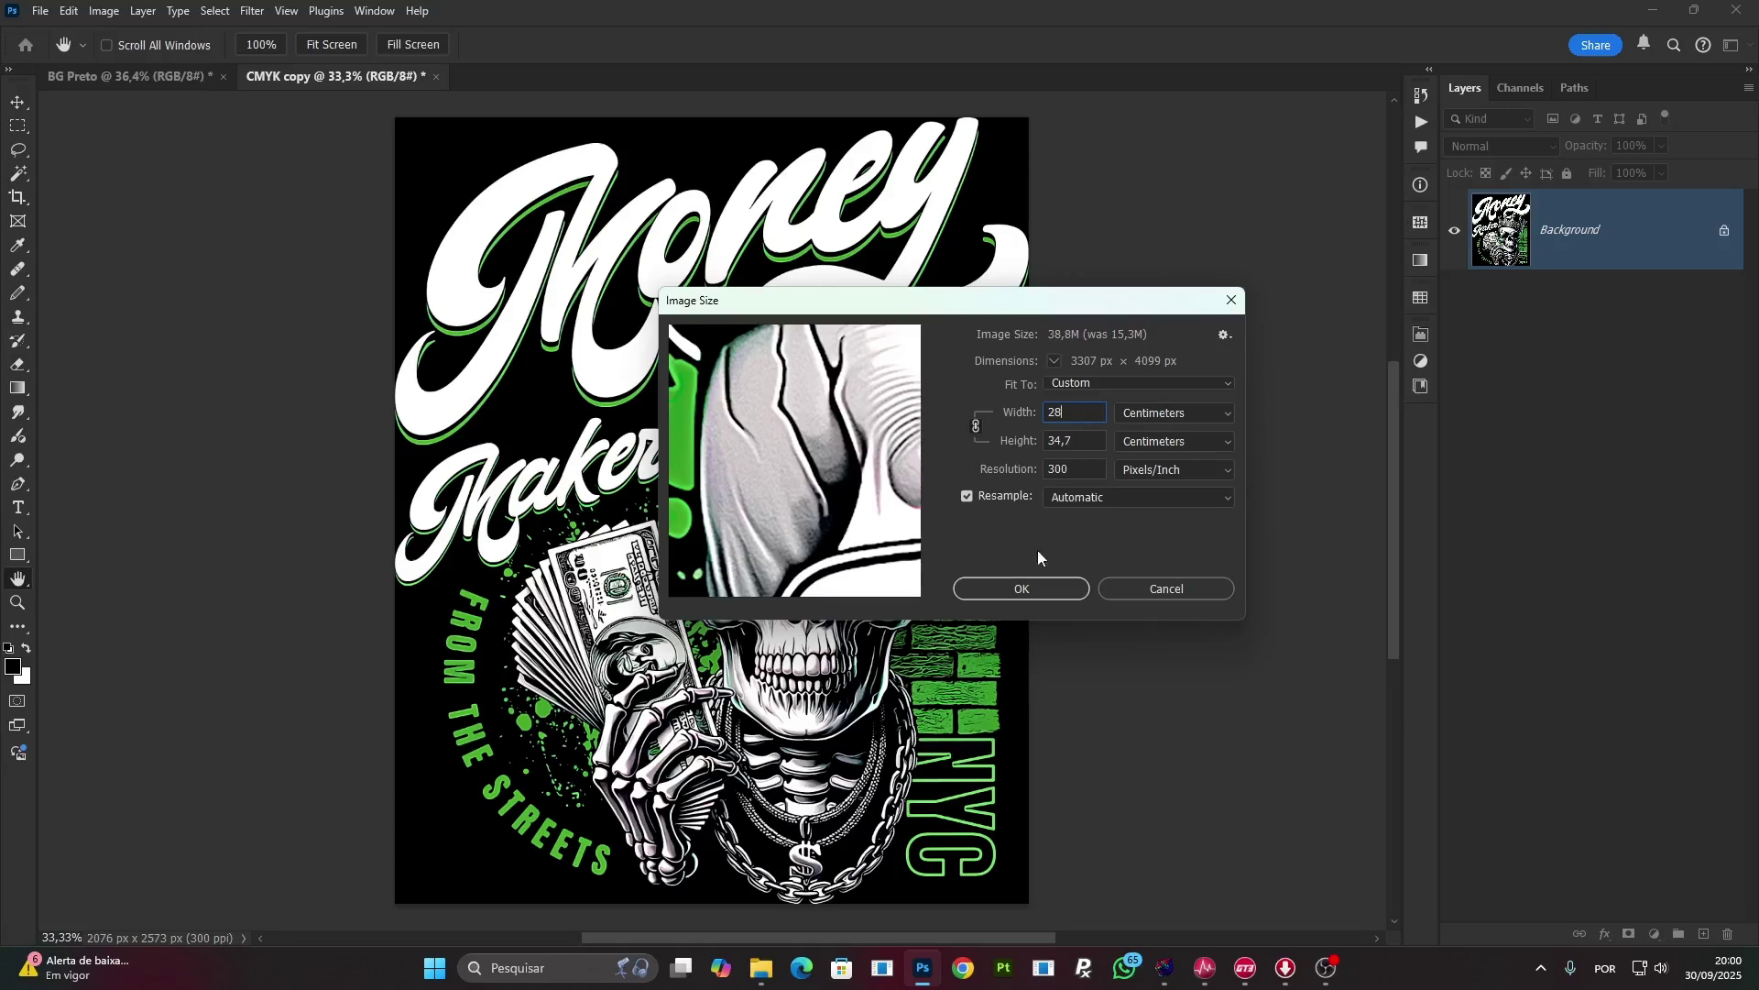
left_click(1008, 589)
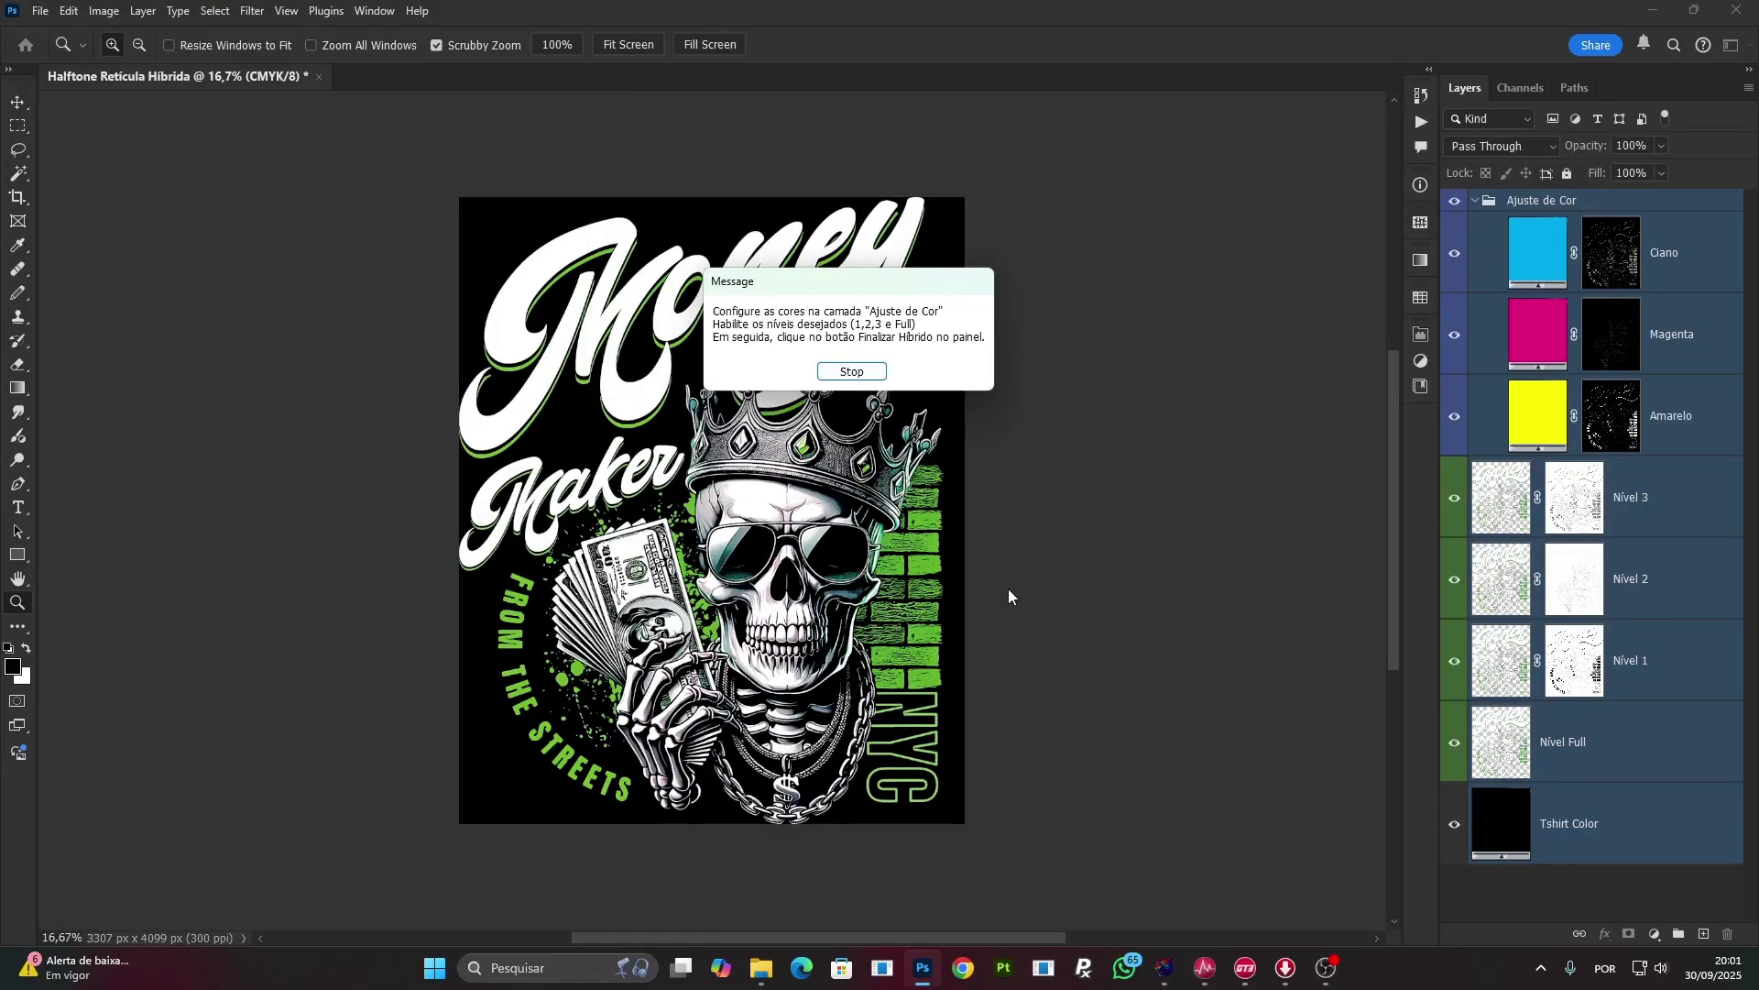
left_click(867, 371)
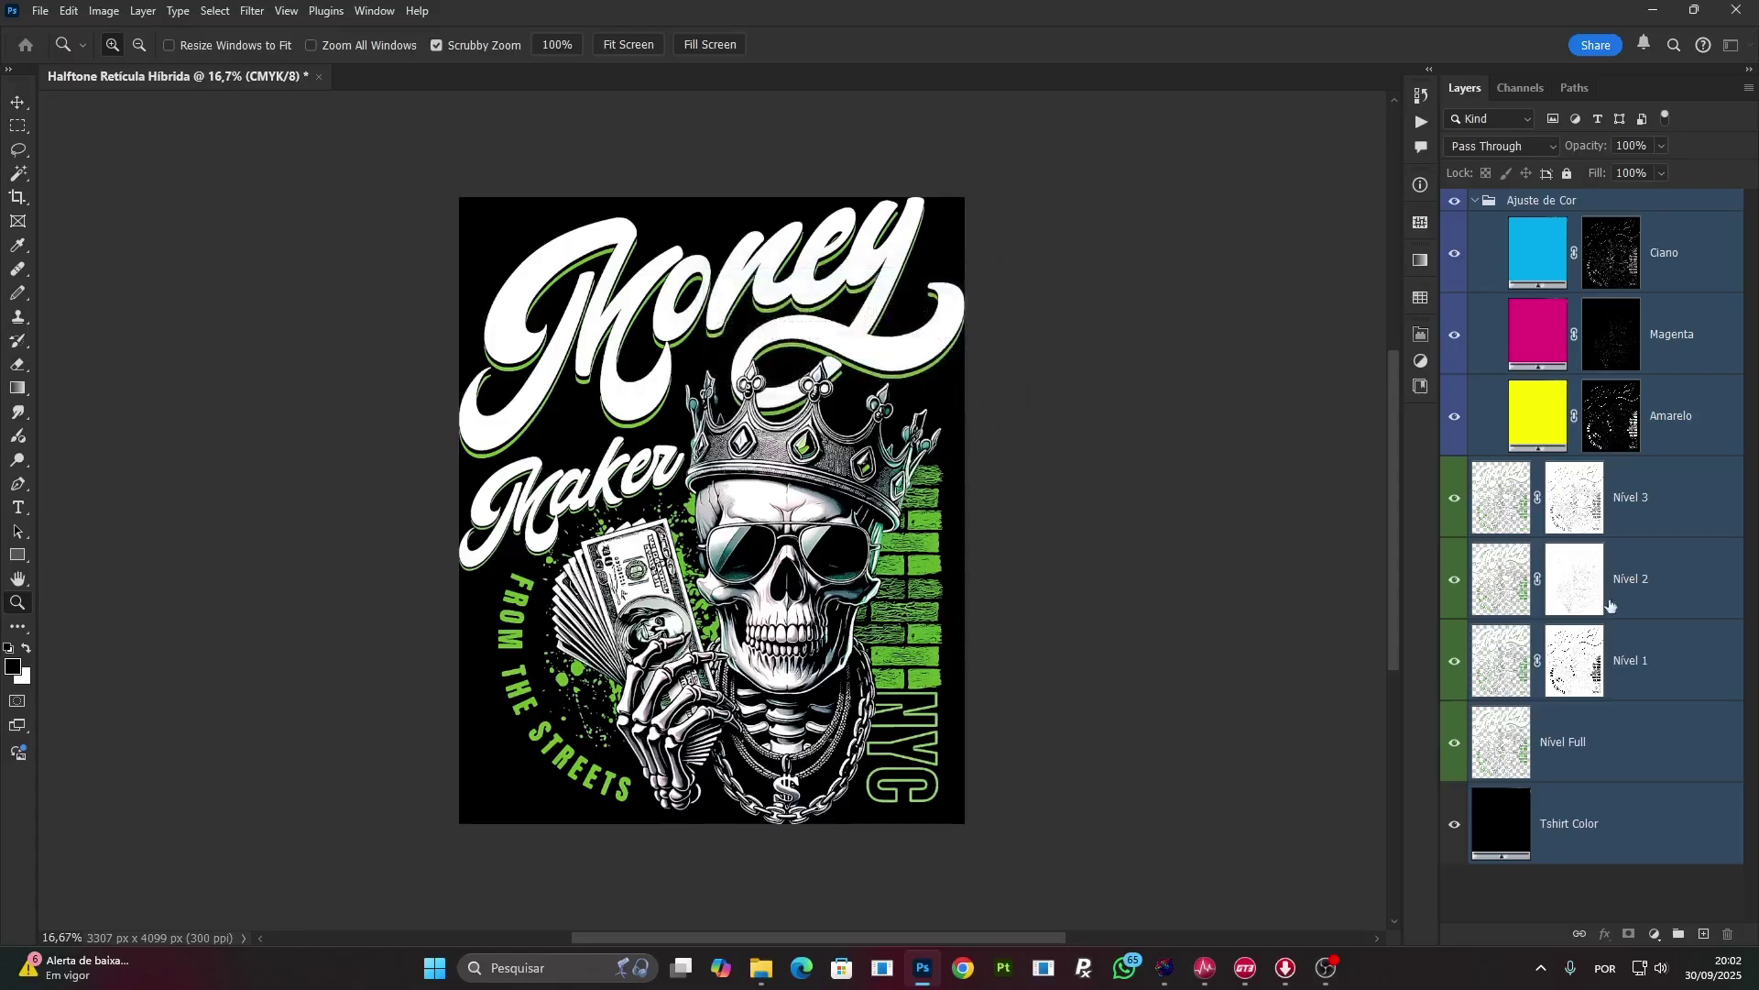
Hide the Nível 1, Nível 2 and Nível 3 layers and inspect the artwork with only Nível Full shown.
left_click_drag(562, 612, 600, 619)
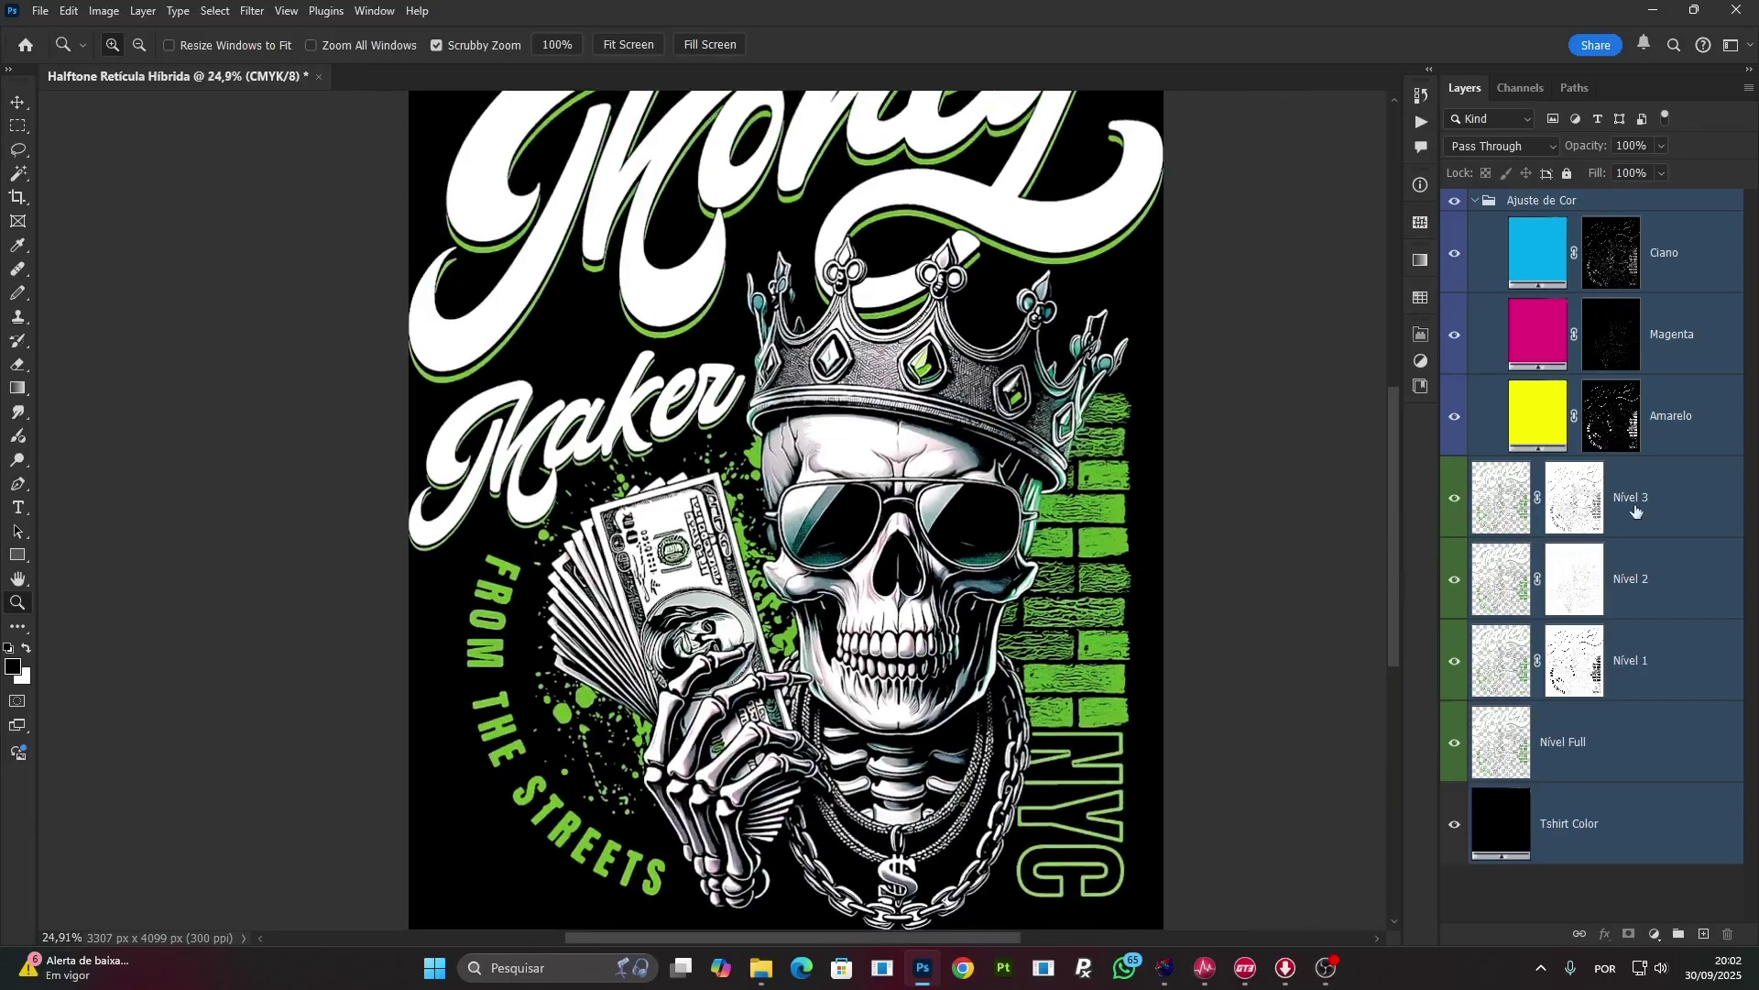
left_click(1457, 660)
left_click(1453, 744)
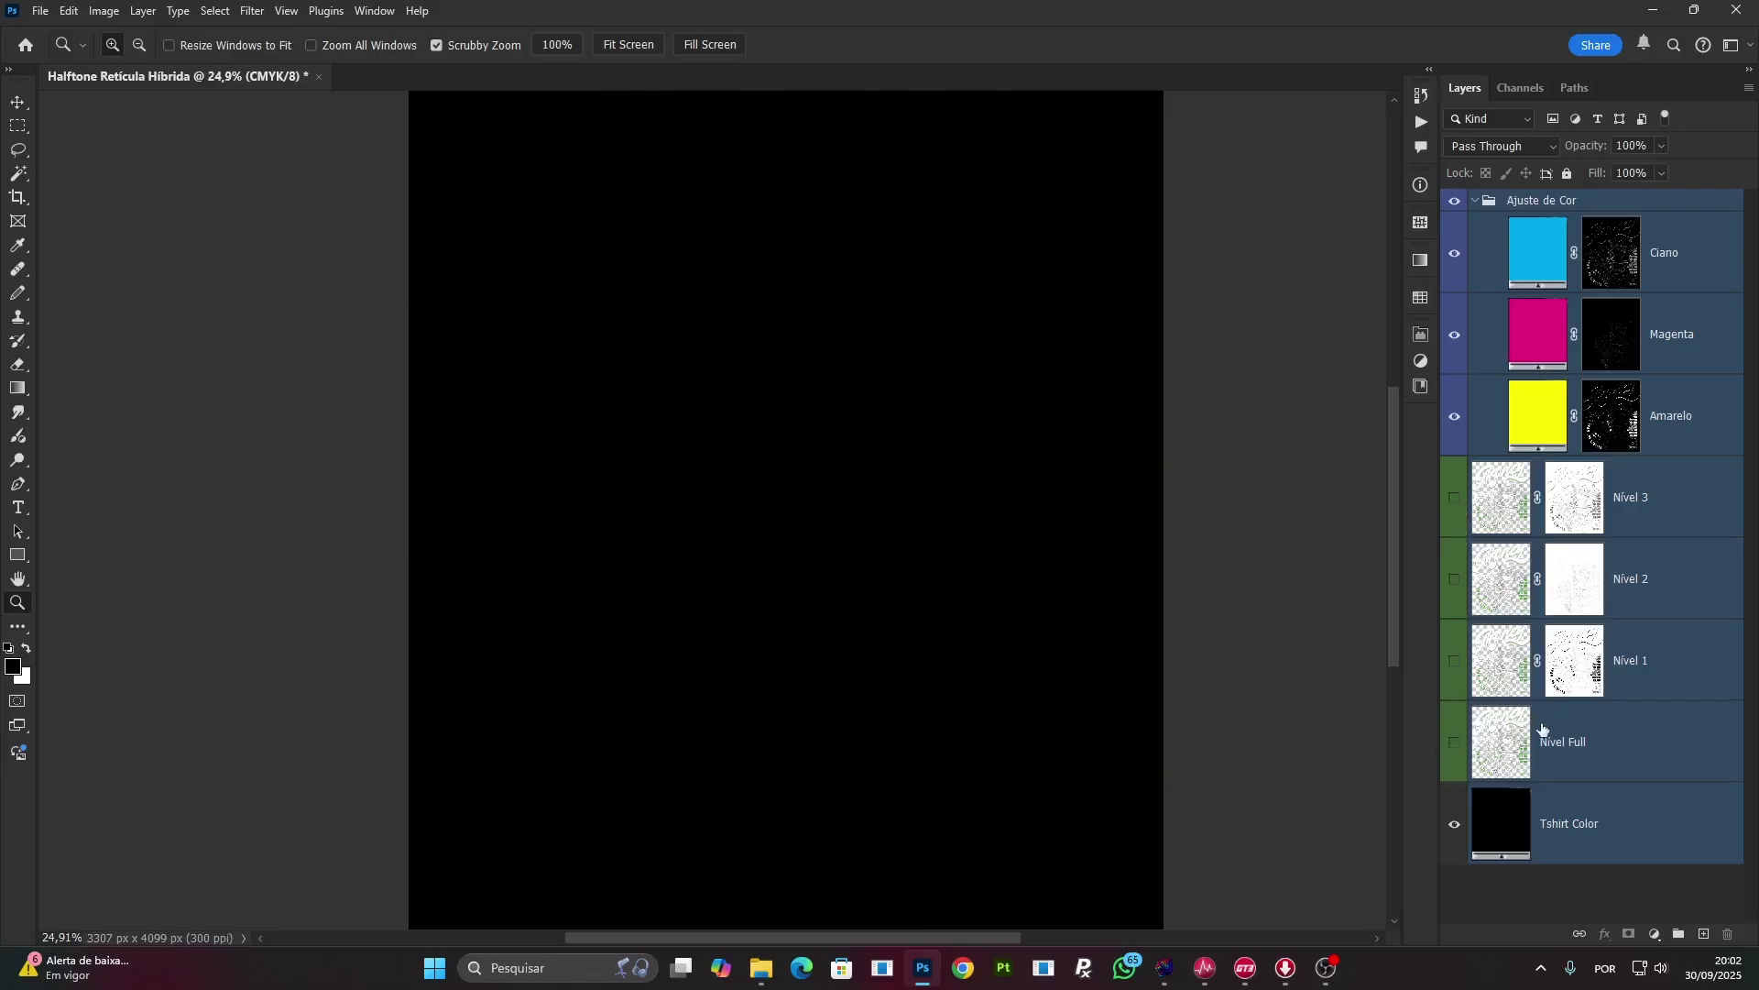
left_click(1455, 744)
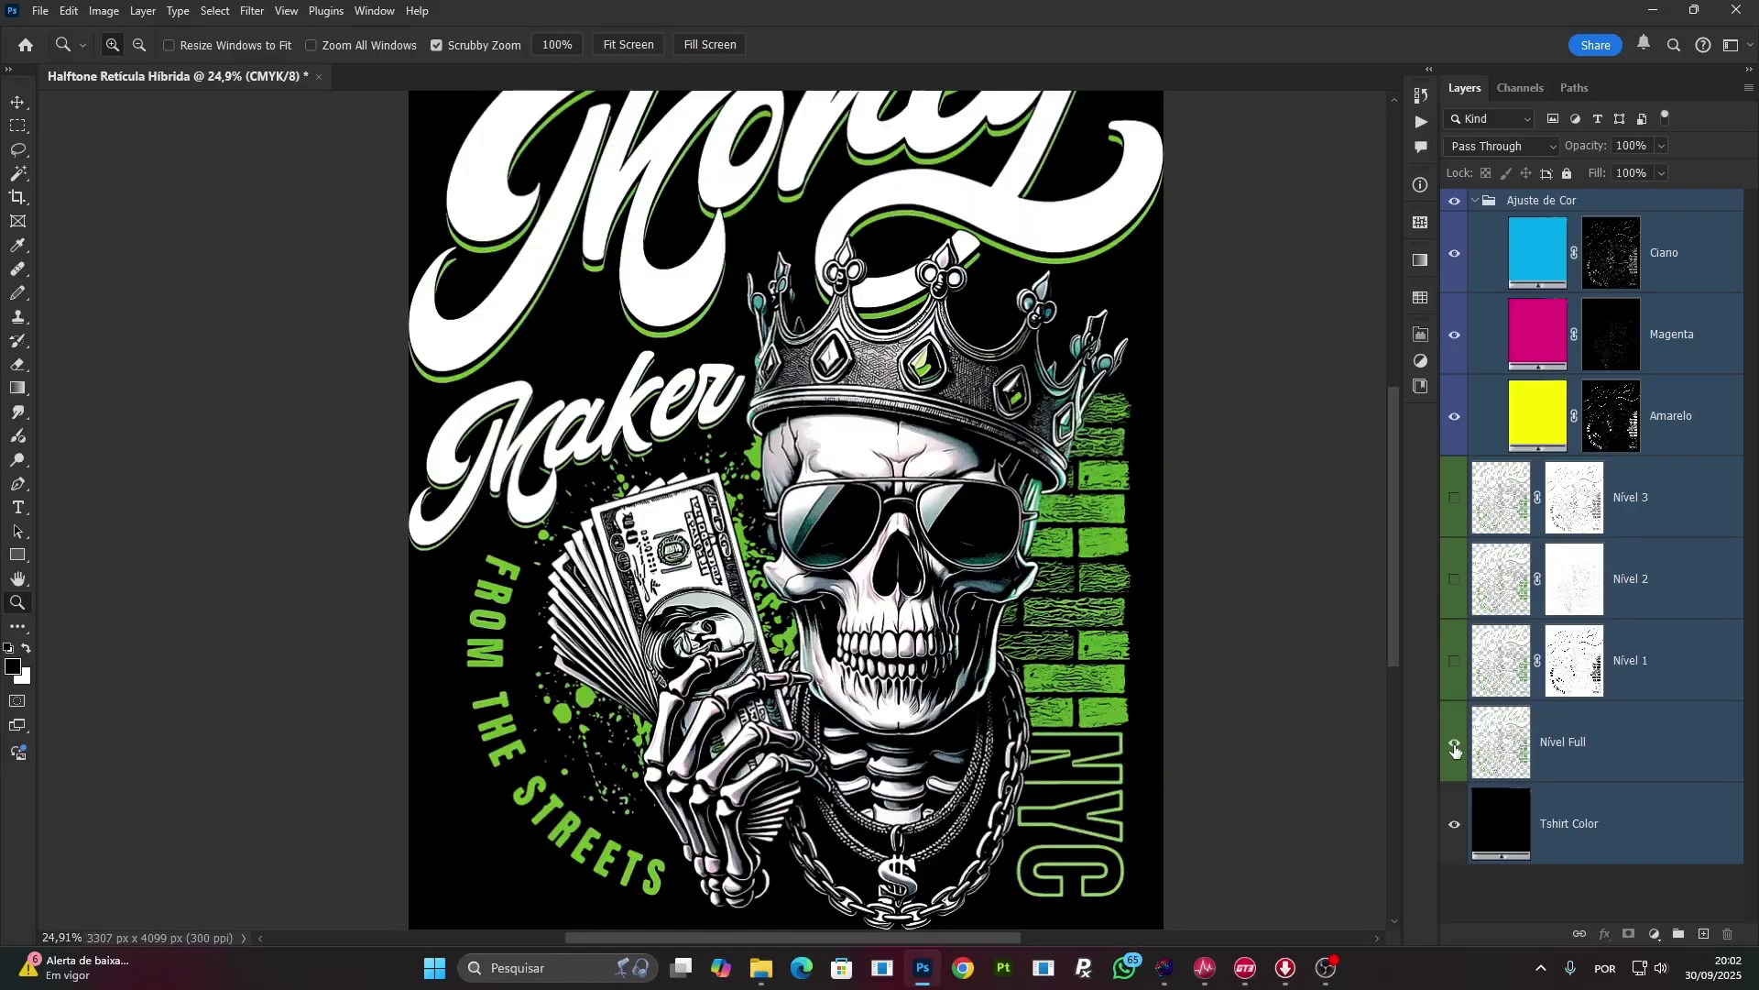
left_click_drag(478, 591, 546, 600)
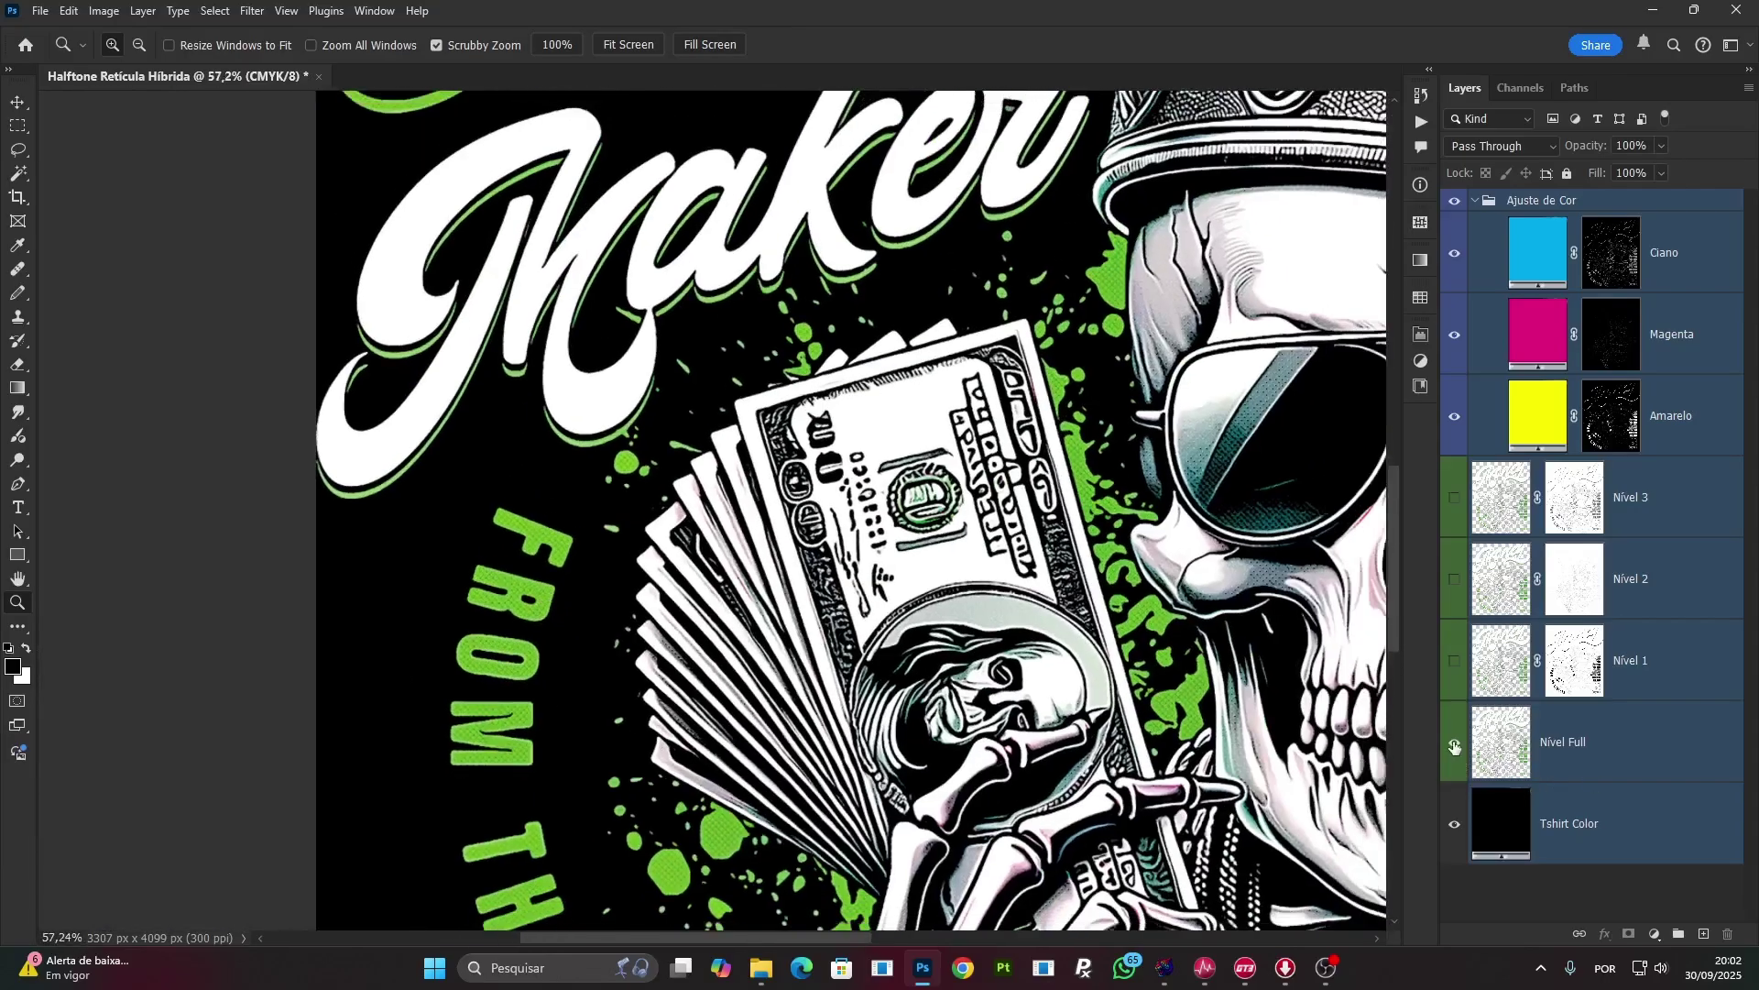
Preview the halftone with Nível 1 shown instead of Nível Full, and switch the preview to Nível 3.
left_click(1454, 661)
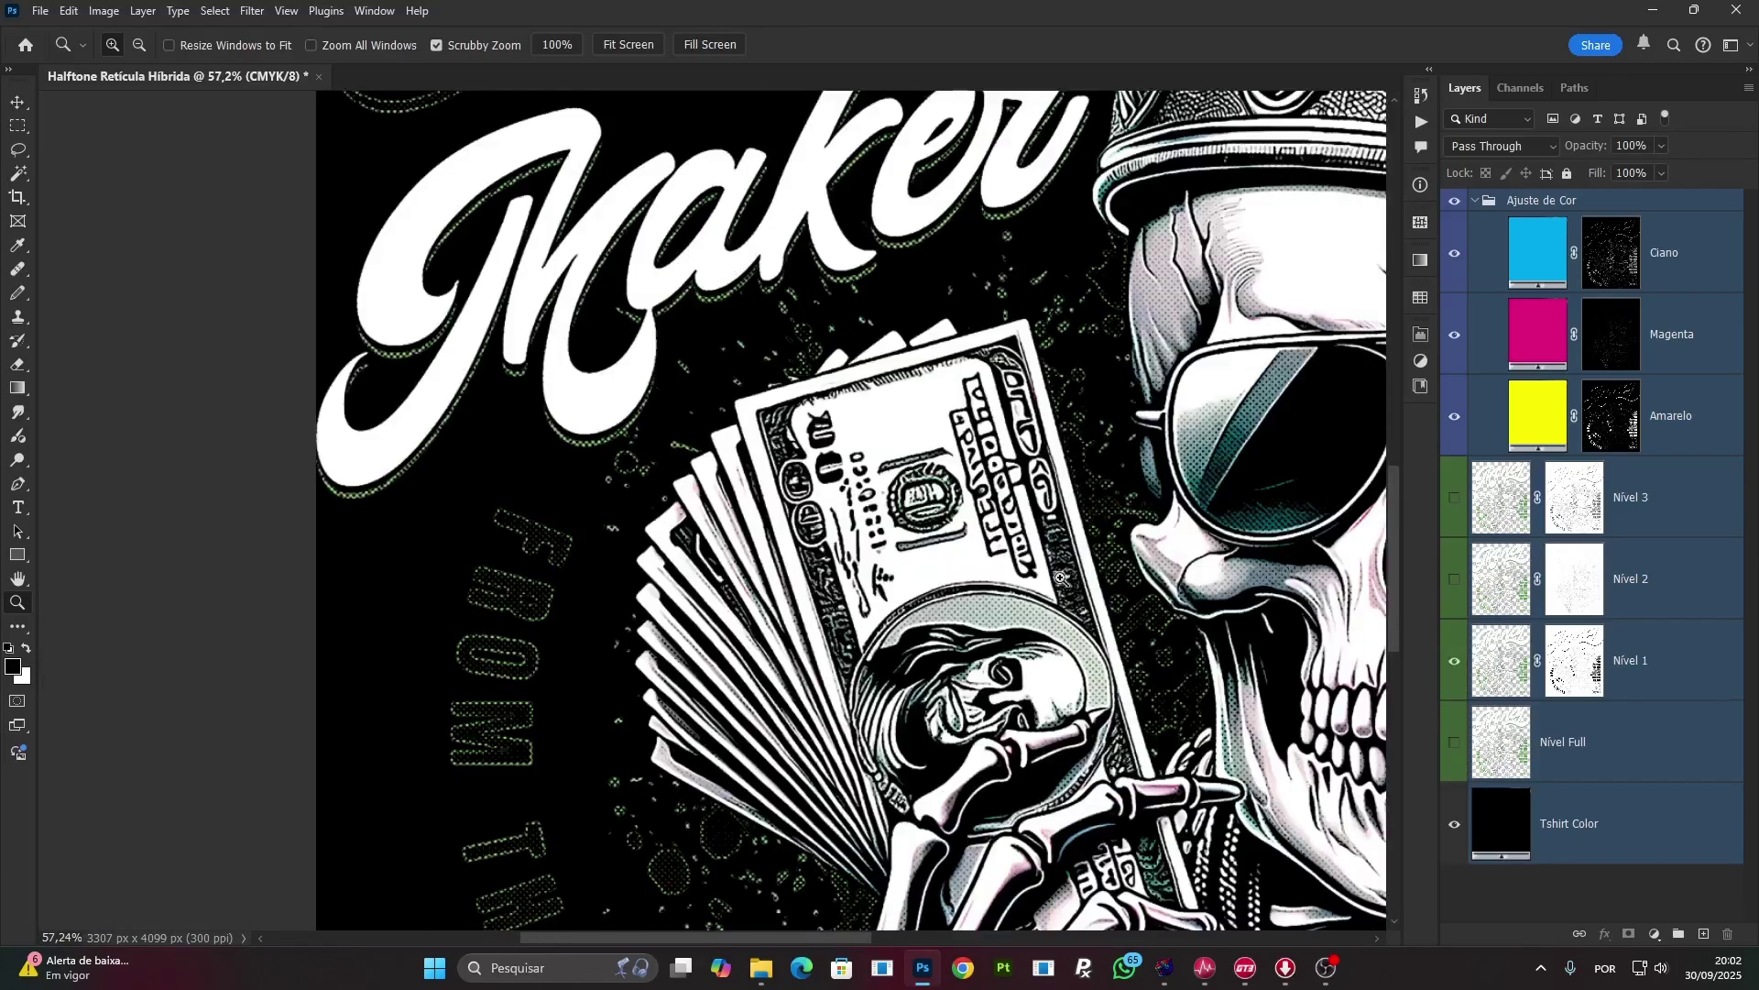
left_click_drag(966, 617, 1269, 561)
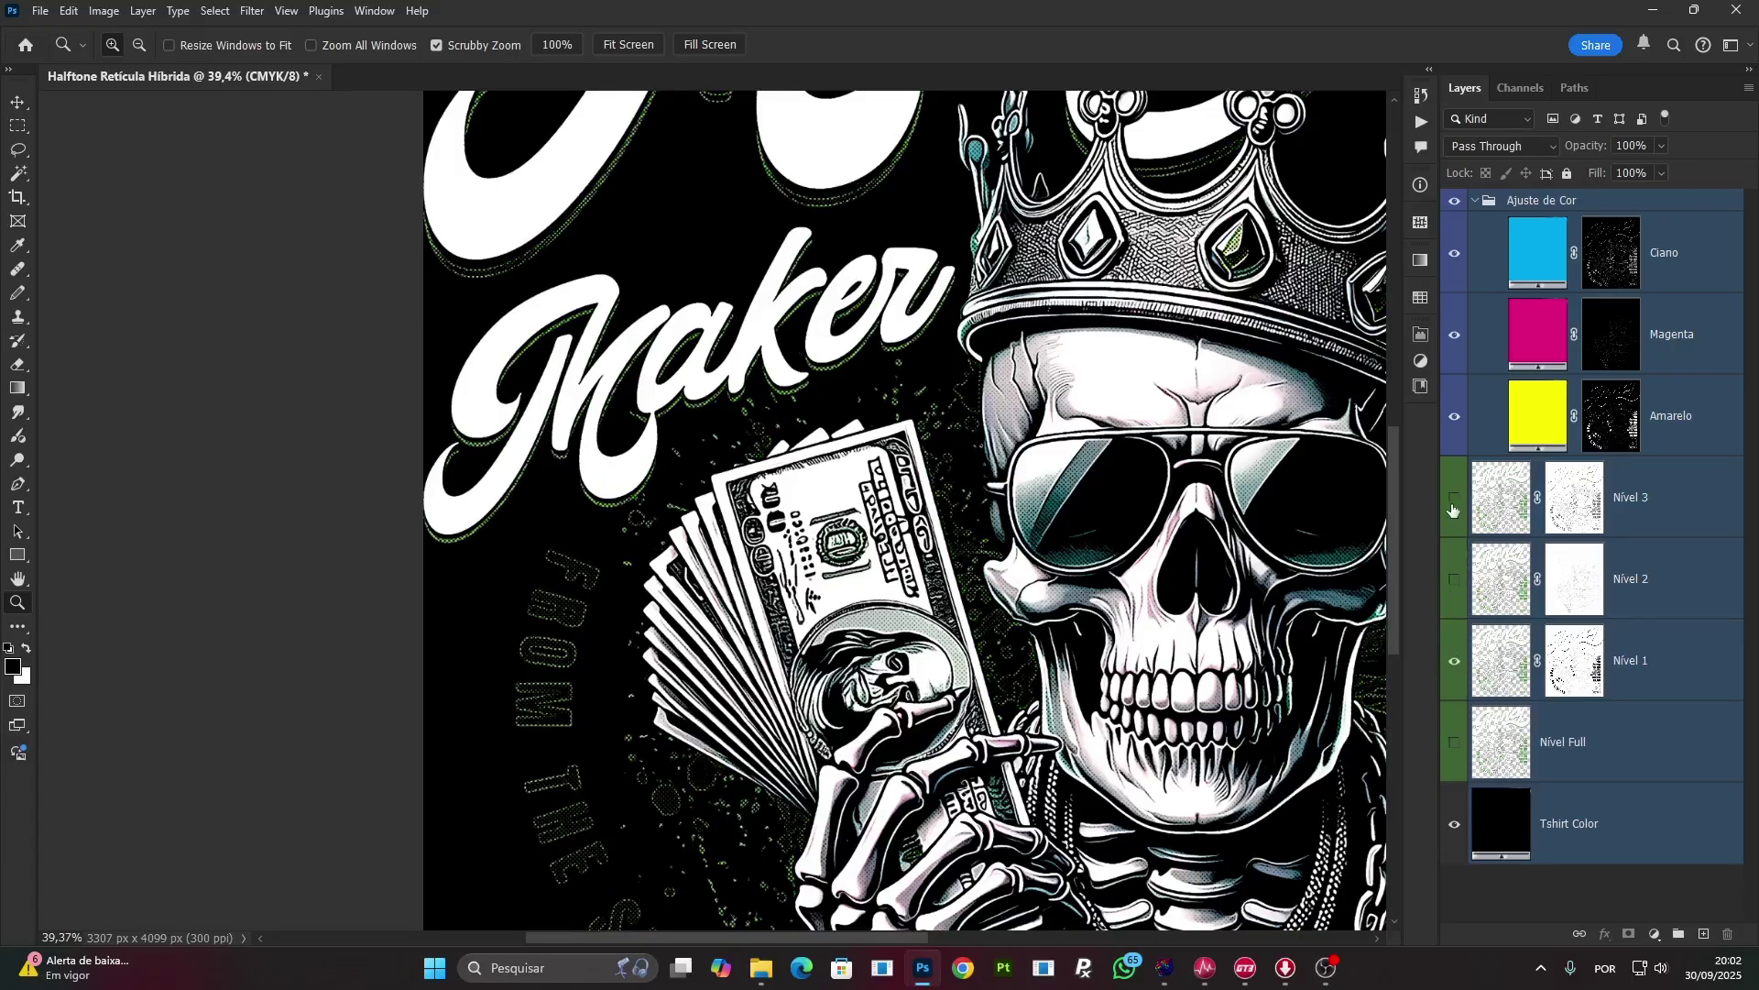
left_click(1455, 661)
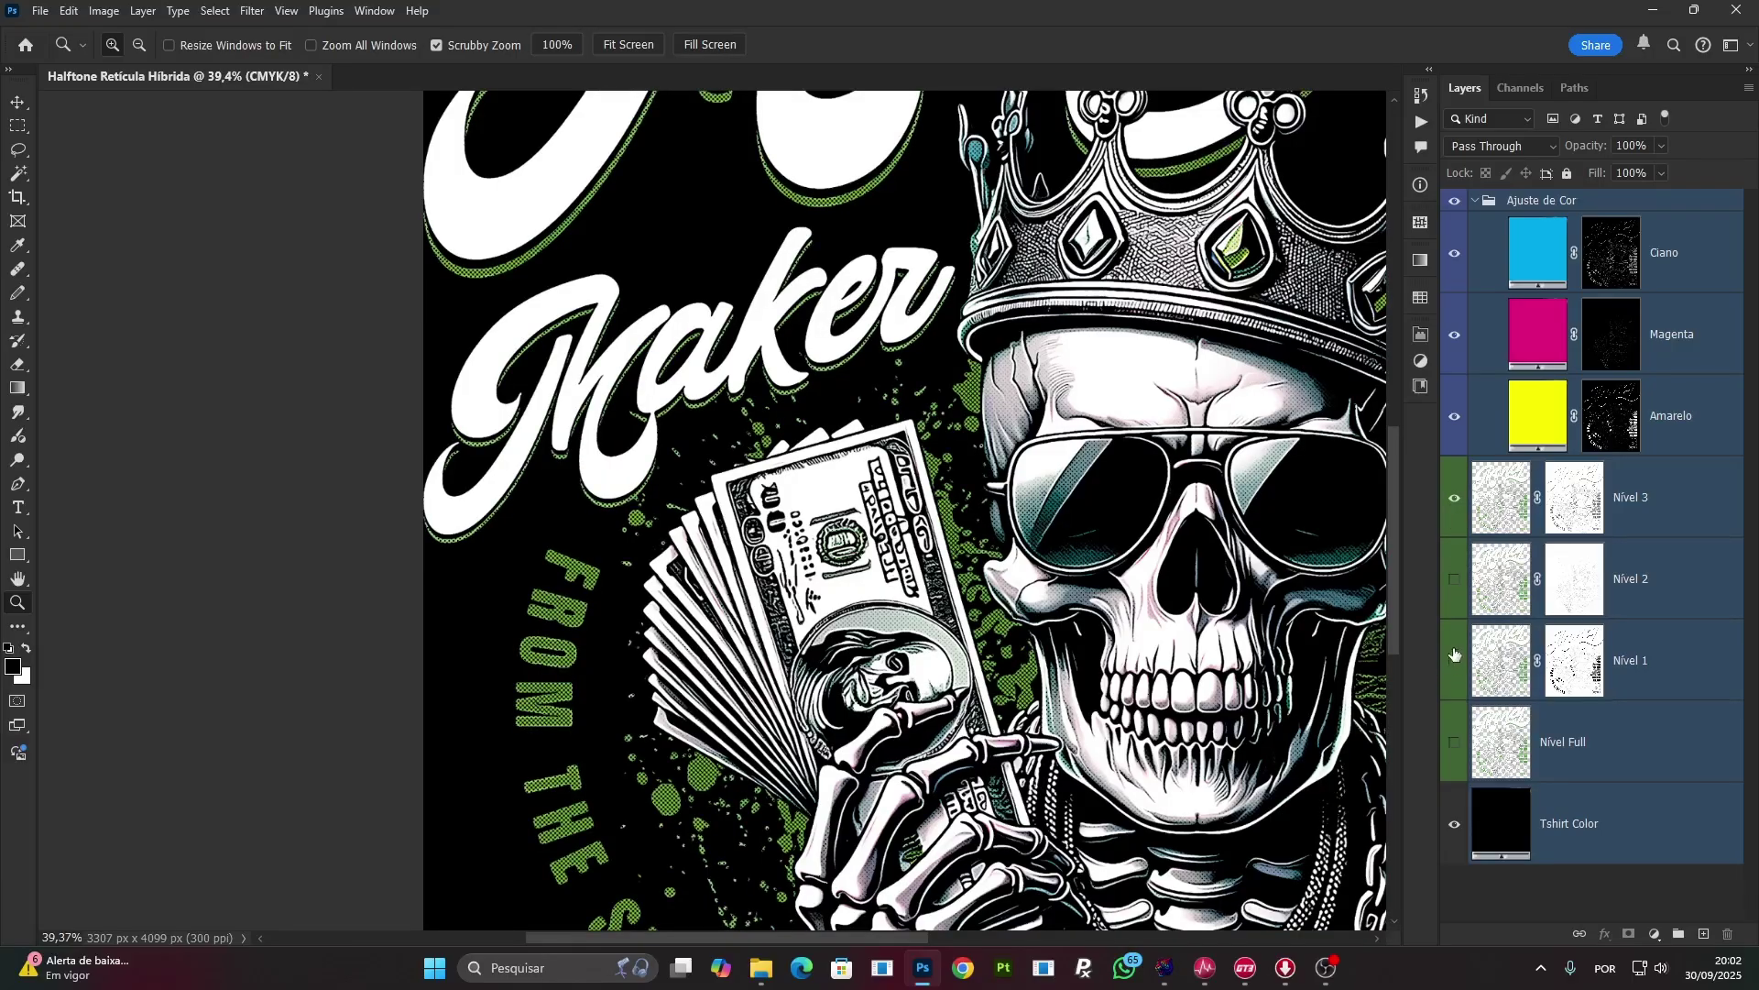
left_click(1455, 498)
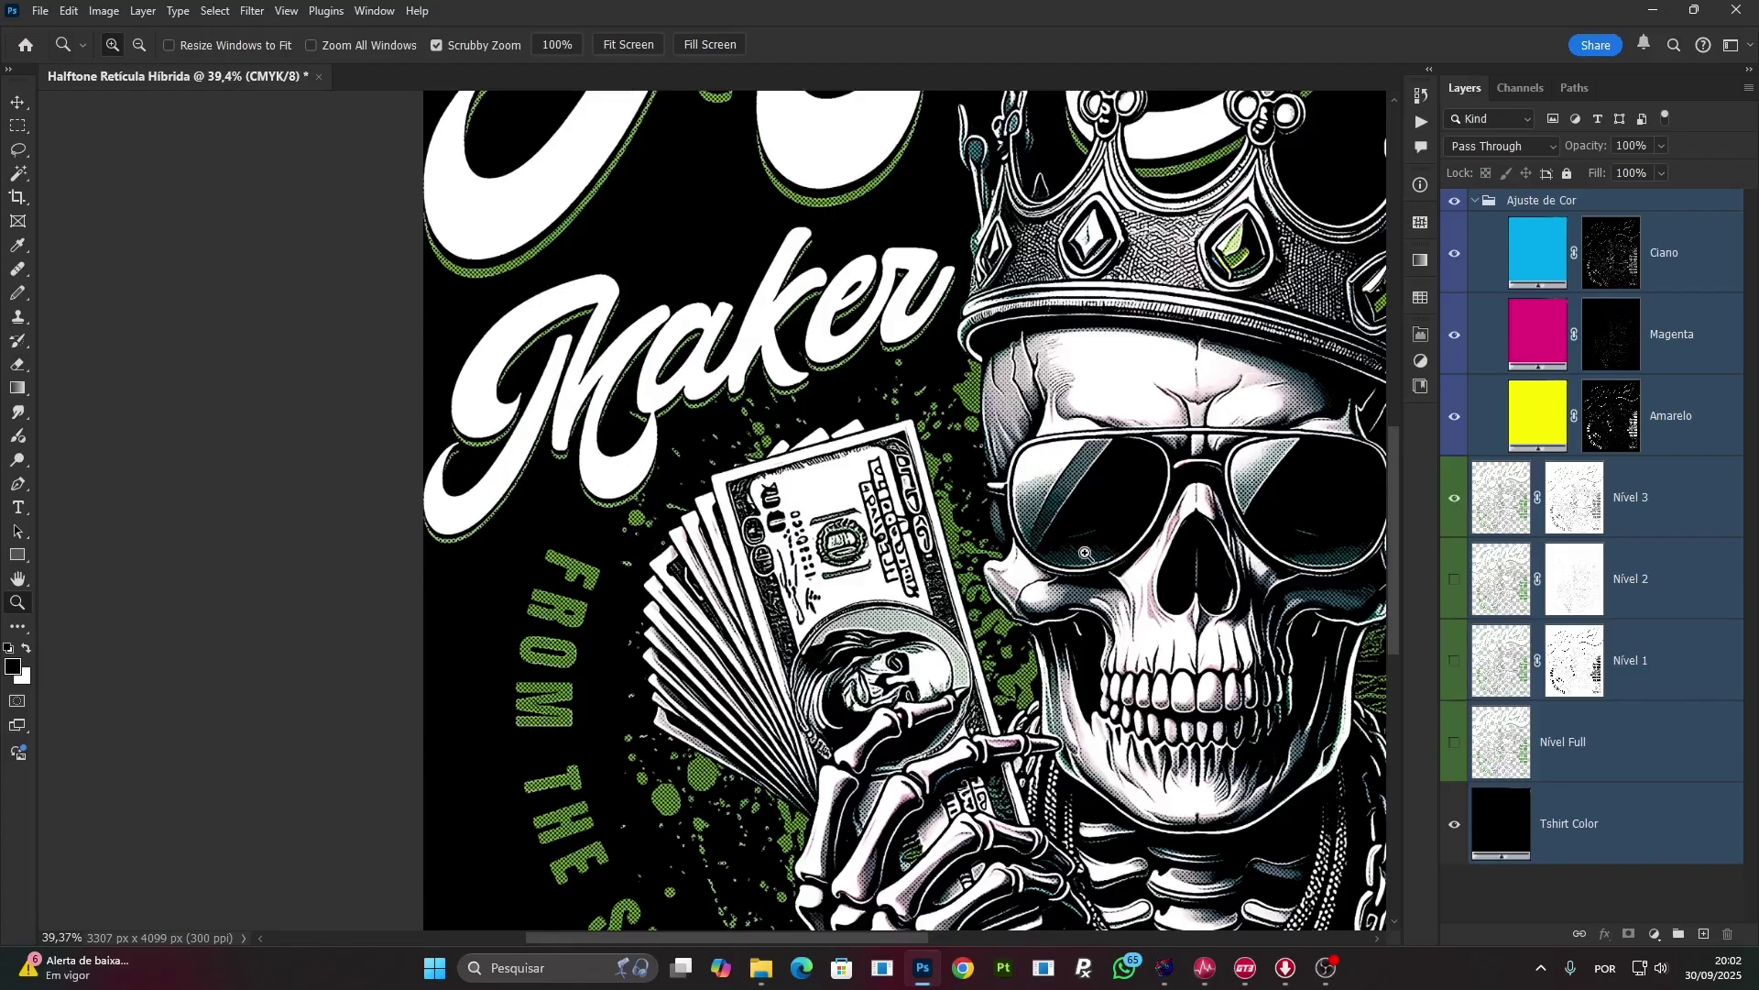
Compare the Nível 2 and Nível 3 layers on the skull and green areas, and leave only Nível 3 visible.
left_click(1455, 502)
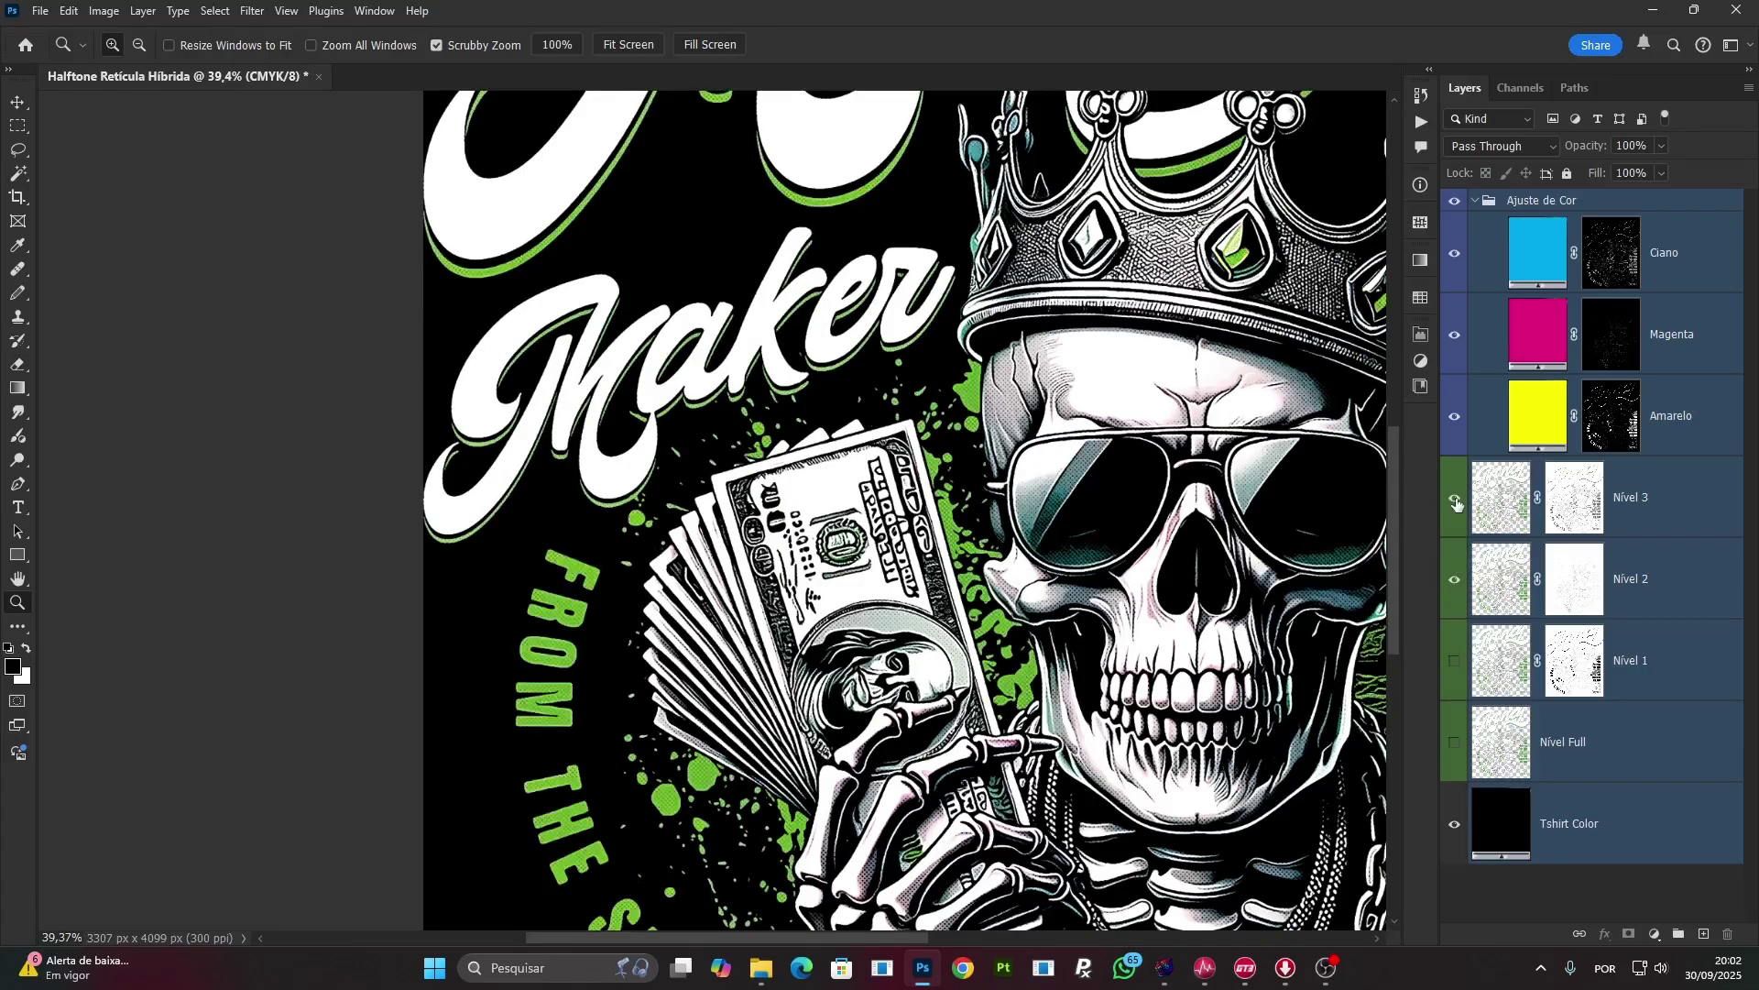
left_click_drag(1153, 620, 1140, 629)
scroll(1140, 629, "right", 5)
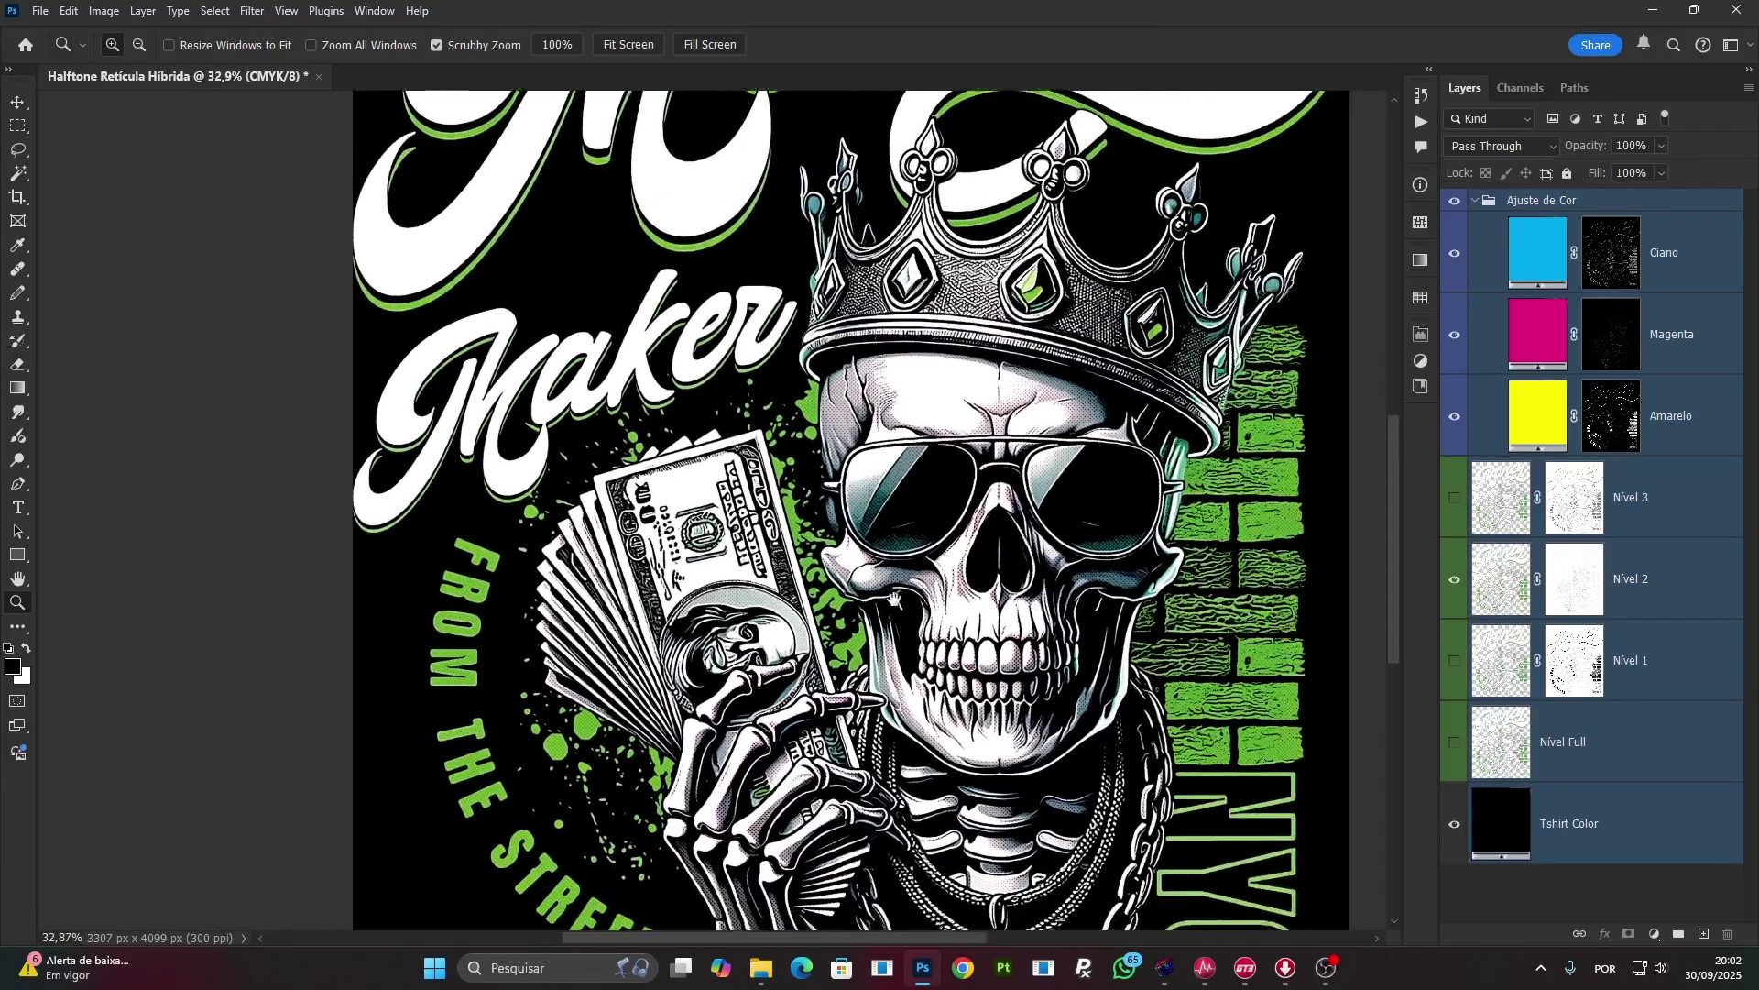
left_click(1456, 500)
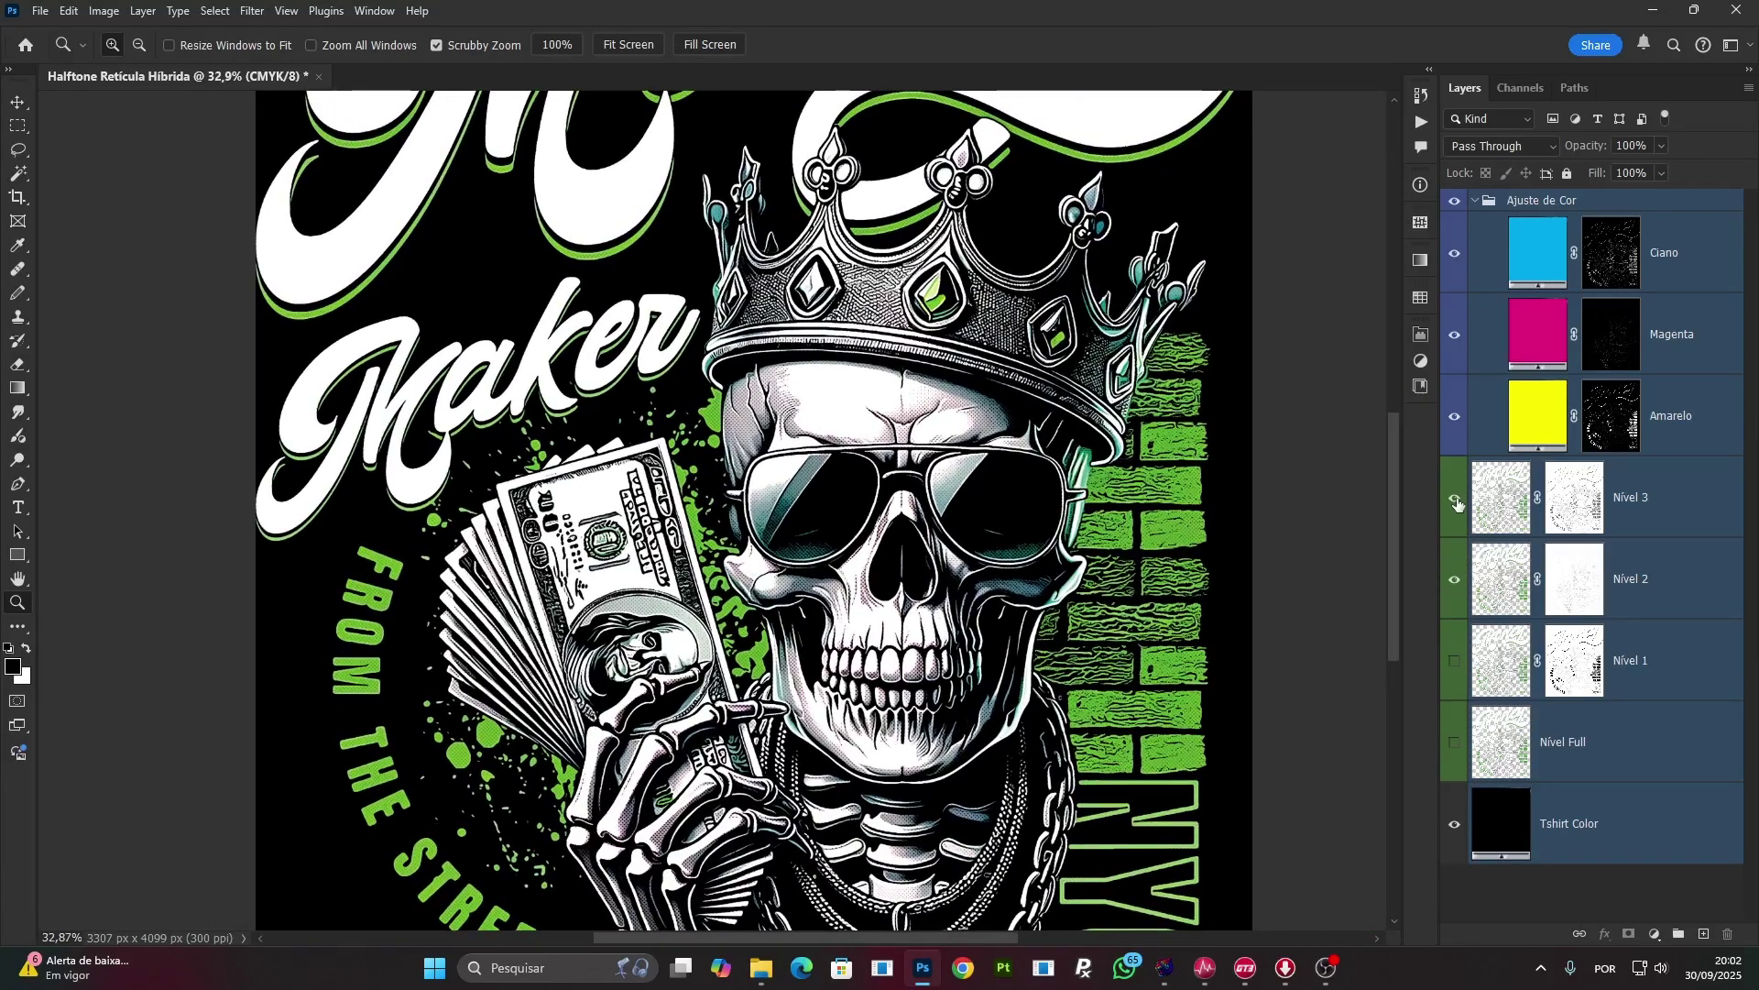
left_click(1455, 581)
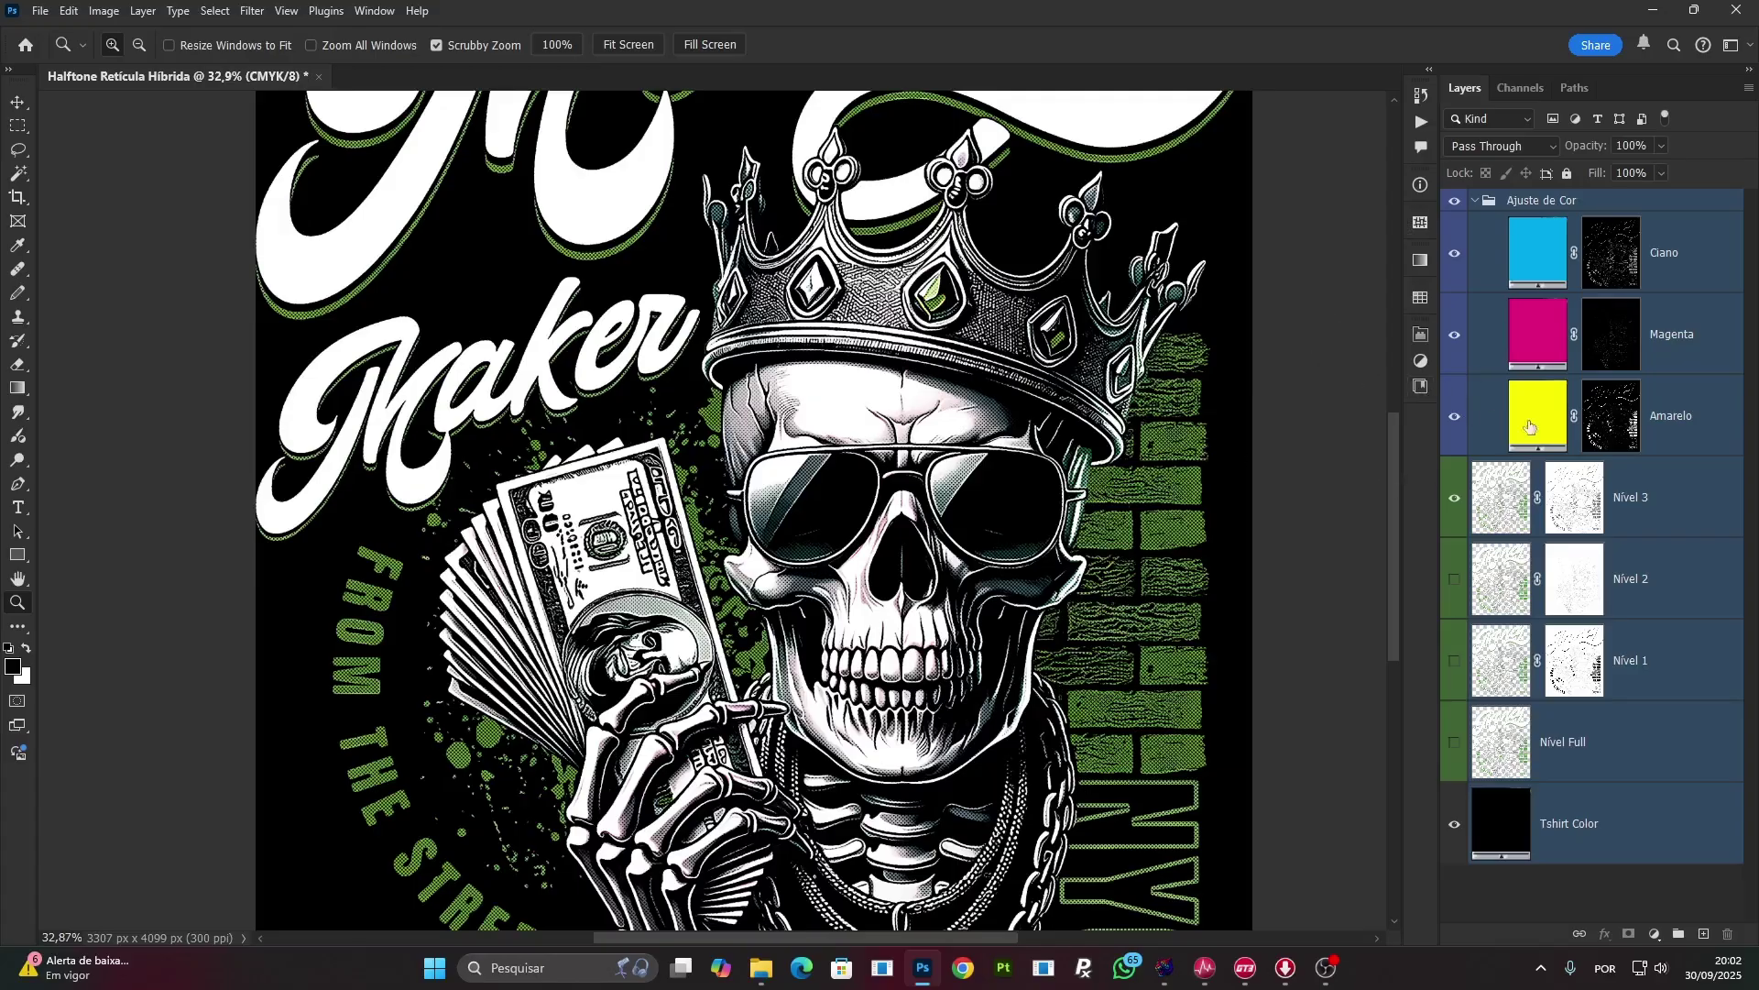
Reduce the Amarelo color adjustment layer's opacity to 76%.
left_click(1692, 430)
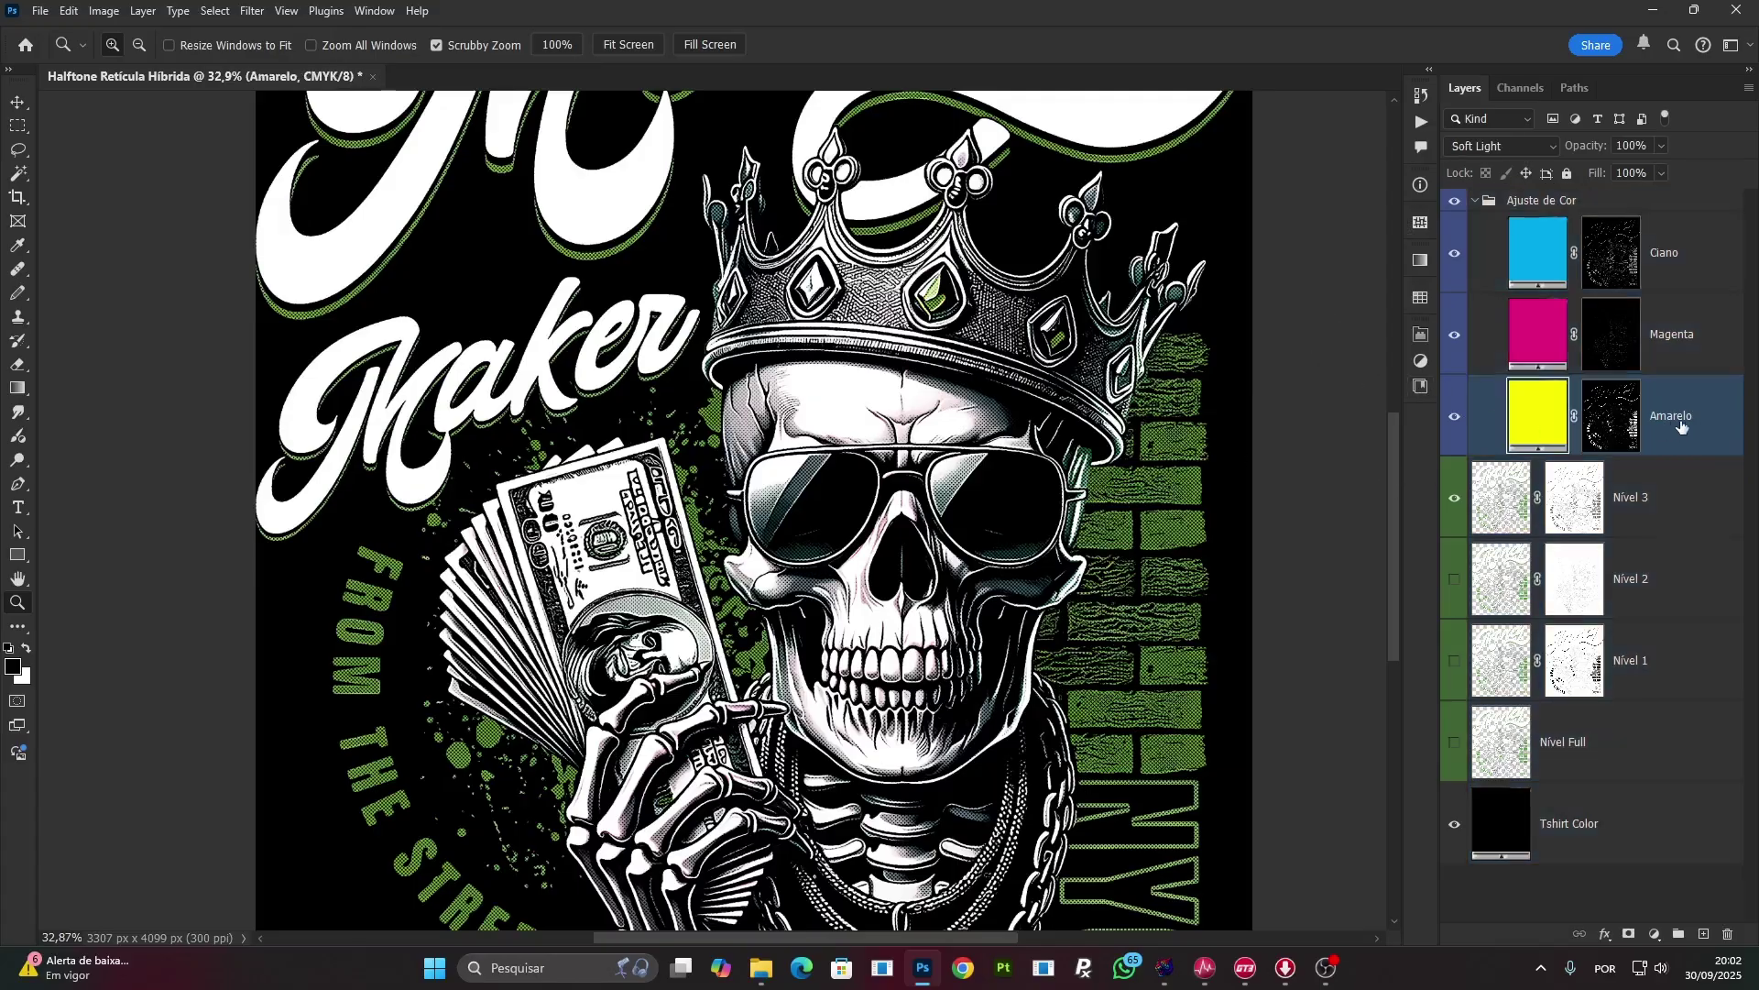
left_click(1661, 147)
left_click_drag(1662, 169, 1646, 174)
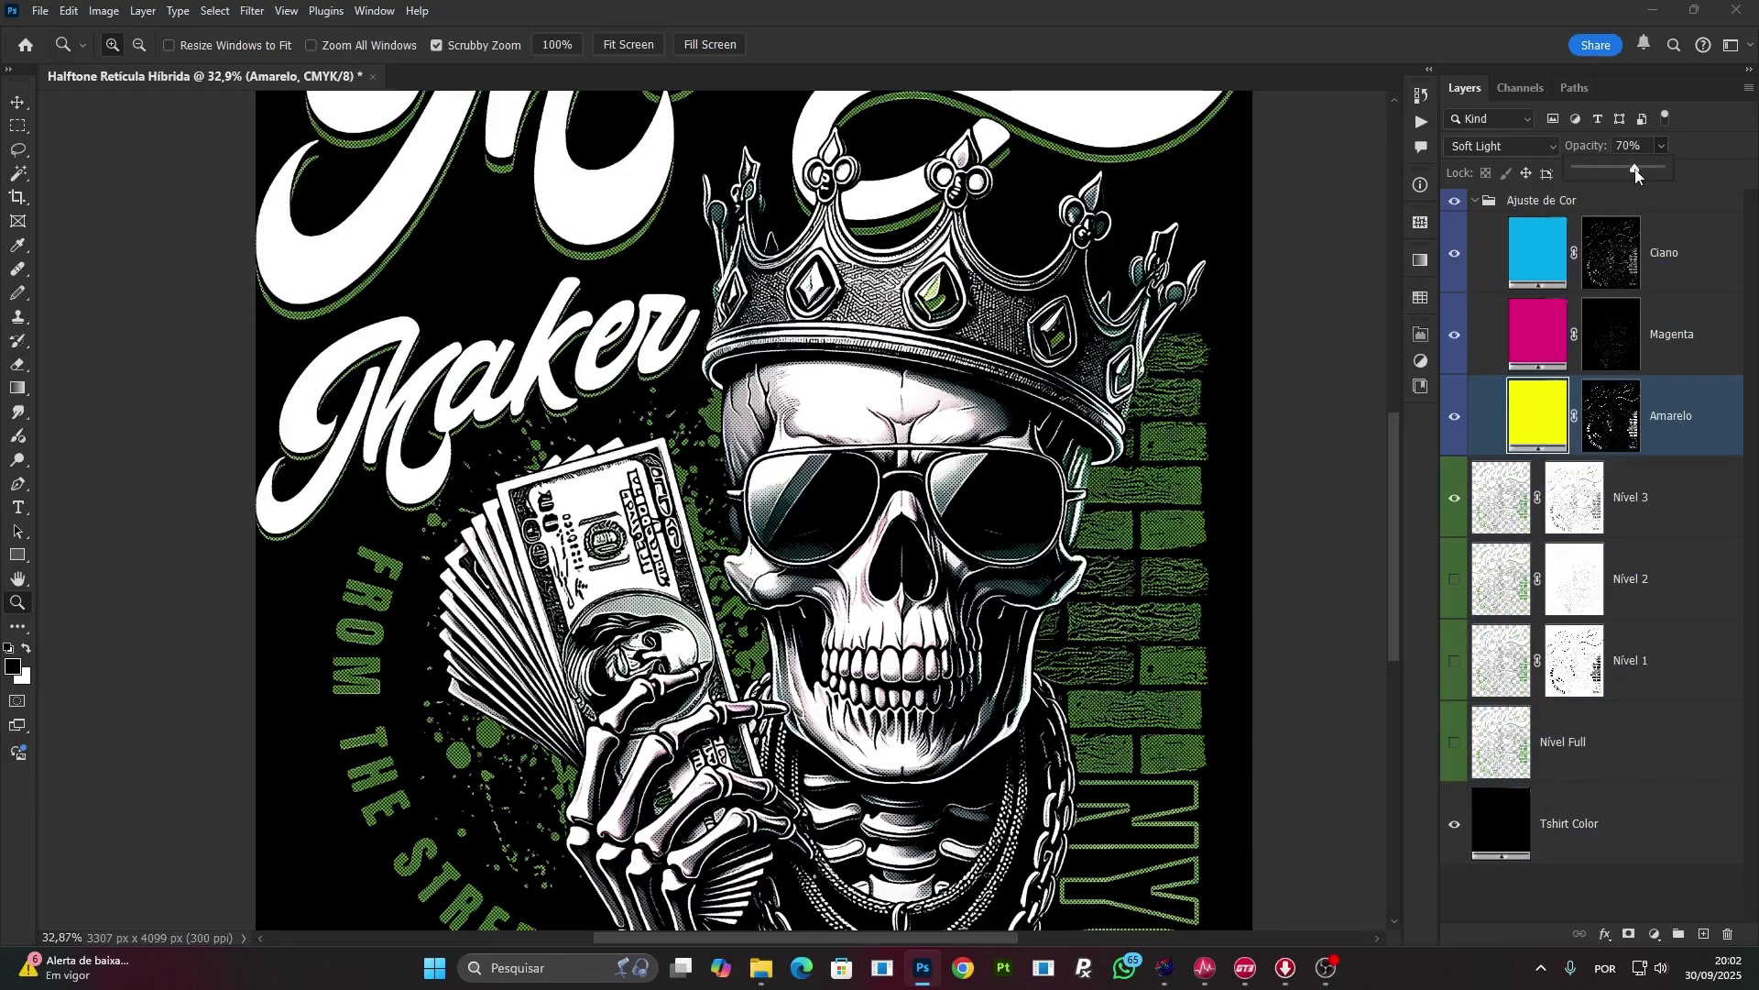
left_click_drag(1644, 171, 1640, 171)
Switch to the halftone panel, maximize its window and run Finalizar Híbrido on the adjusted artwork.
left_click(1164, 968)
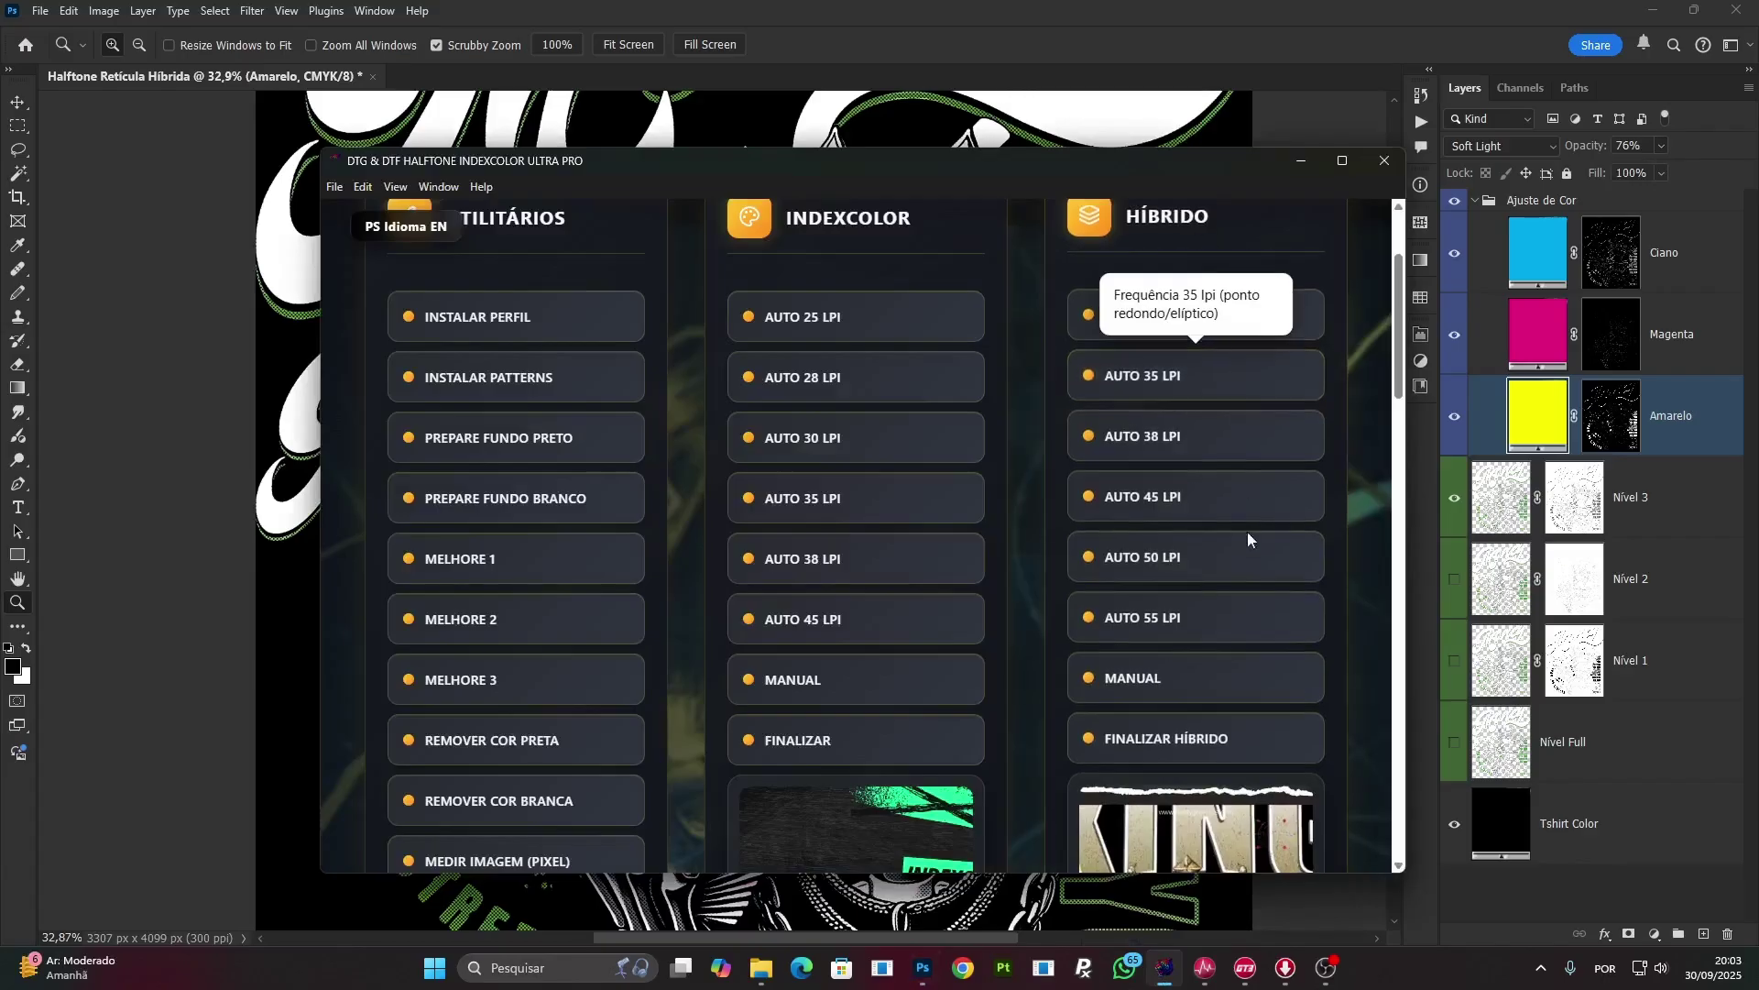
left_click(1338, 161)
left_click(401, 229)
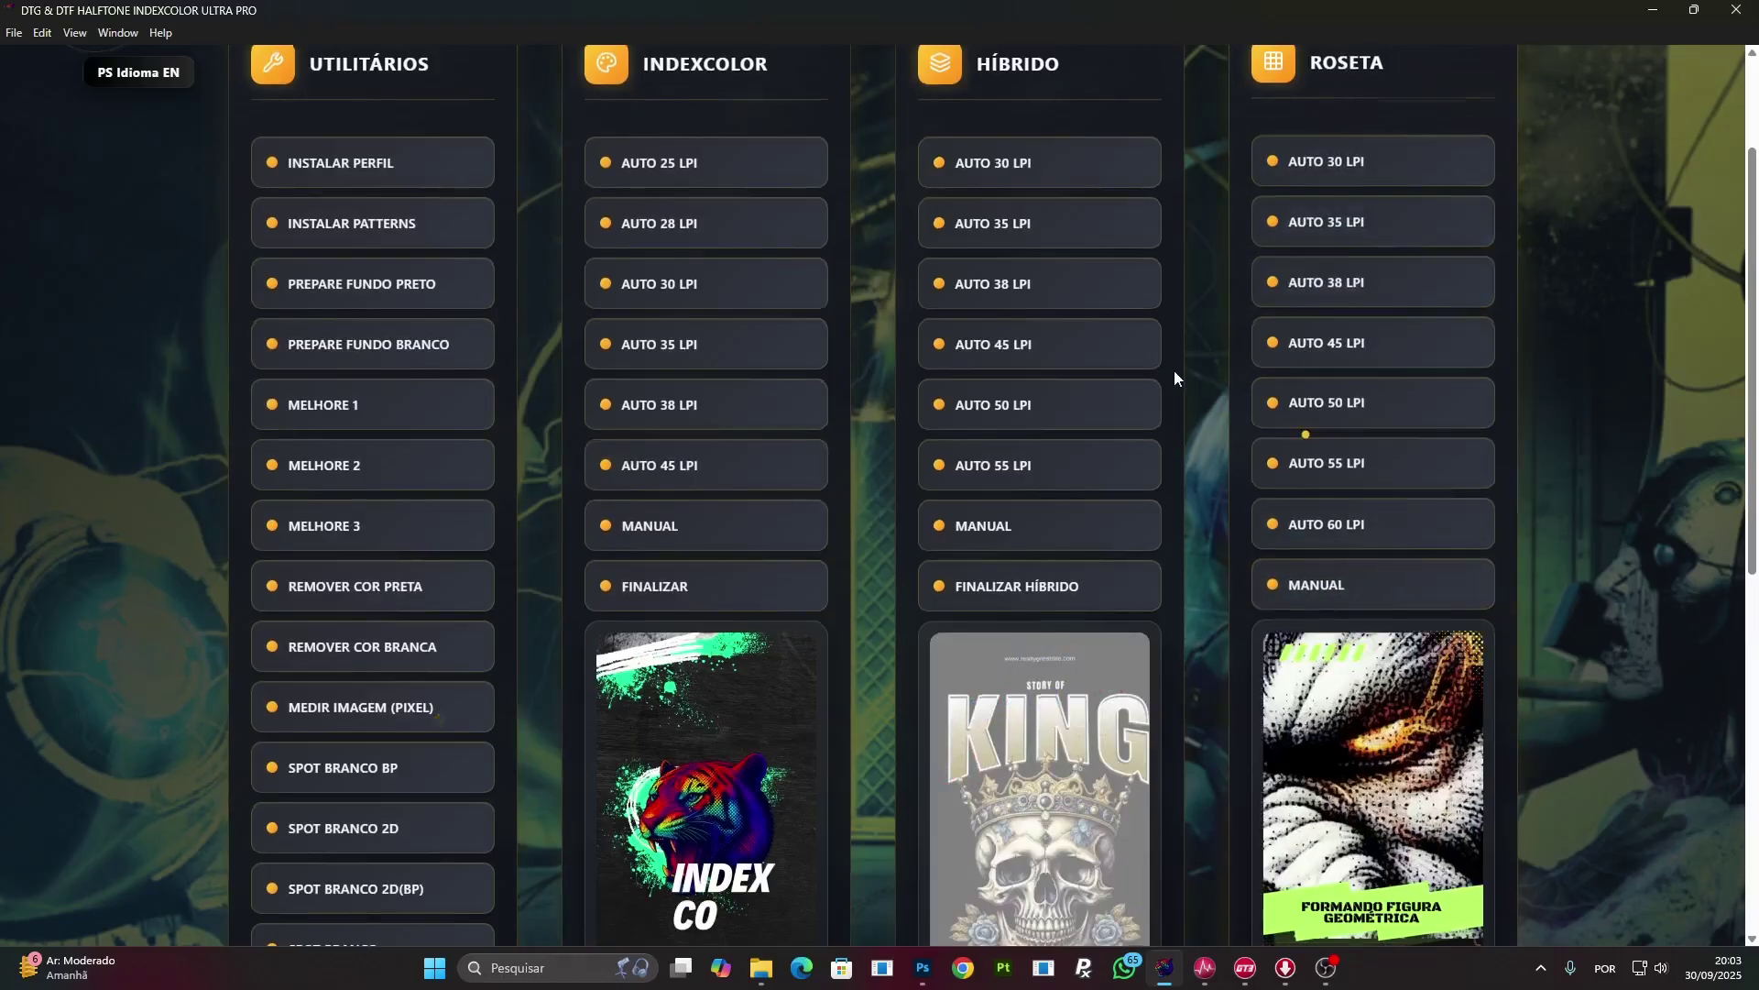
scroll(1174, 370, "up", 2)
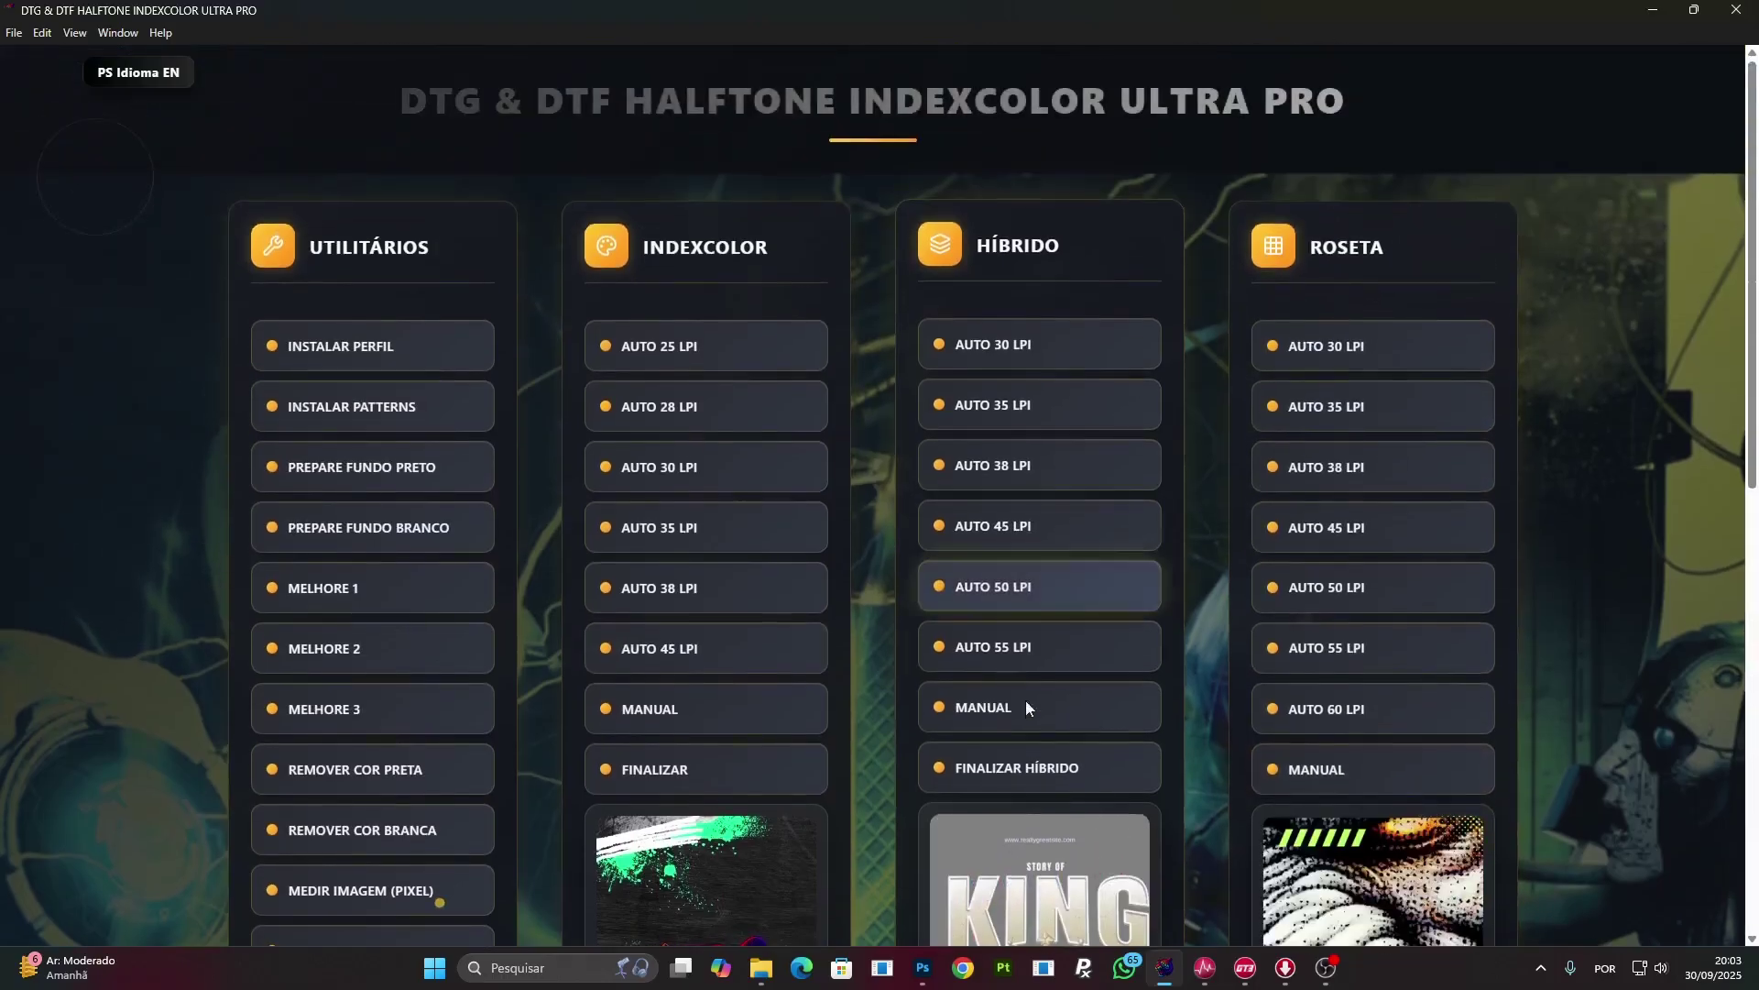
left_click(1043, 777)
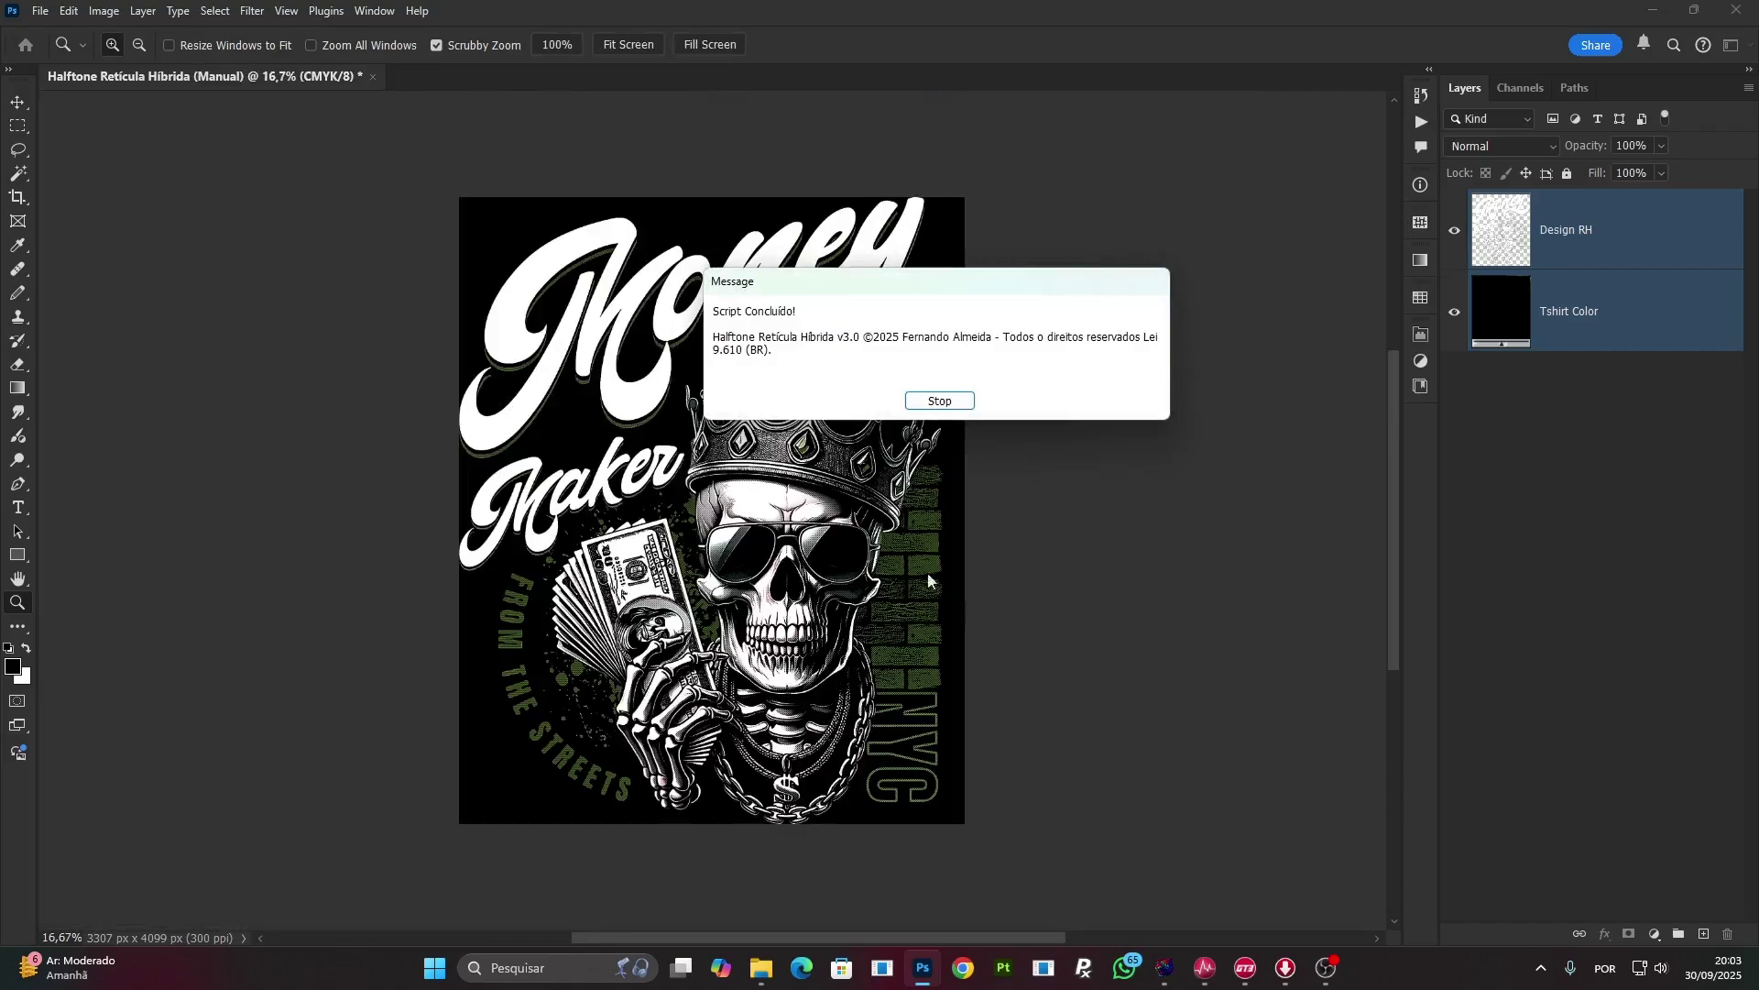
Dismiss the script message and hide the Tshirt Color layer to examine the halftone lettering, crown and skull on transparency.
left_click(941, 401)
left_click_drag(696, 401, 916, 400)
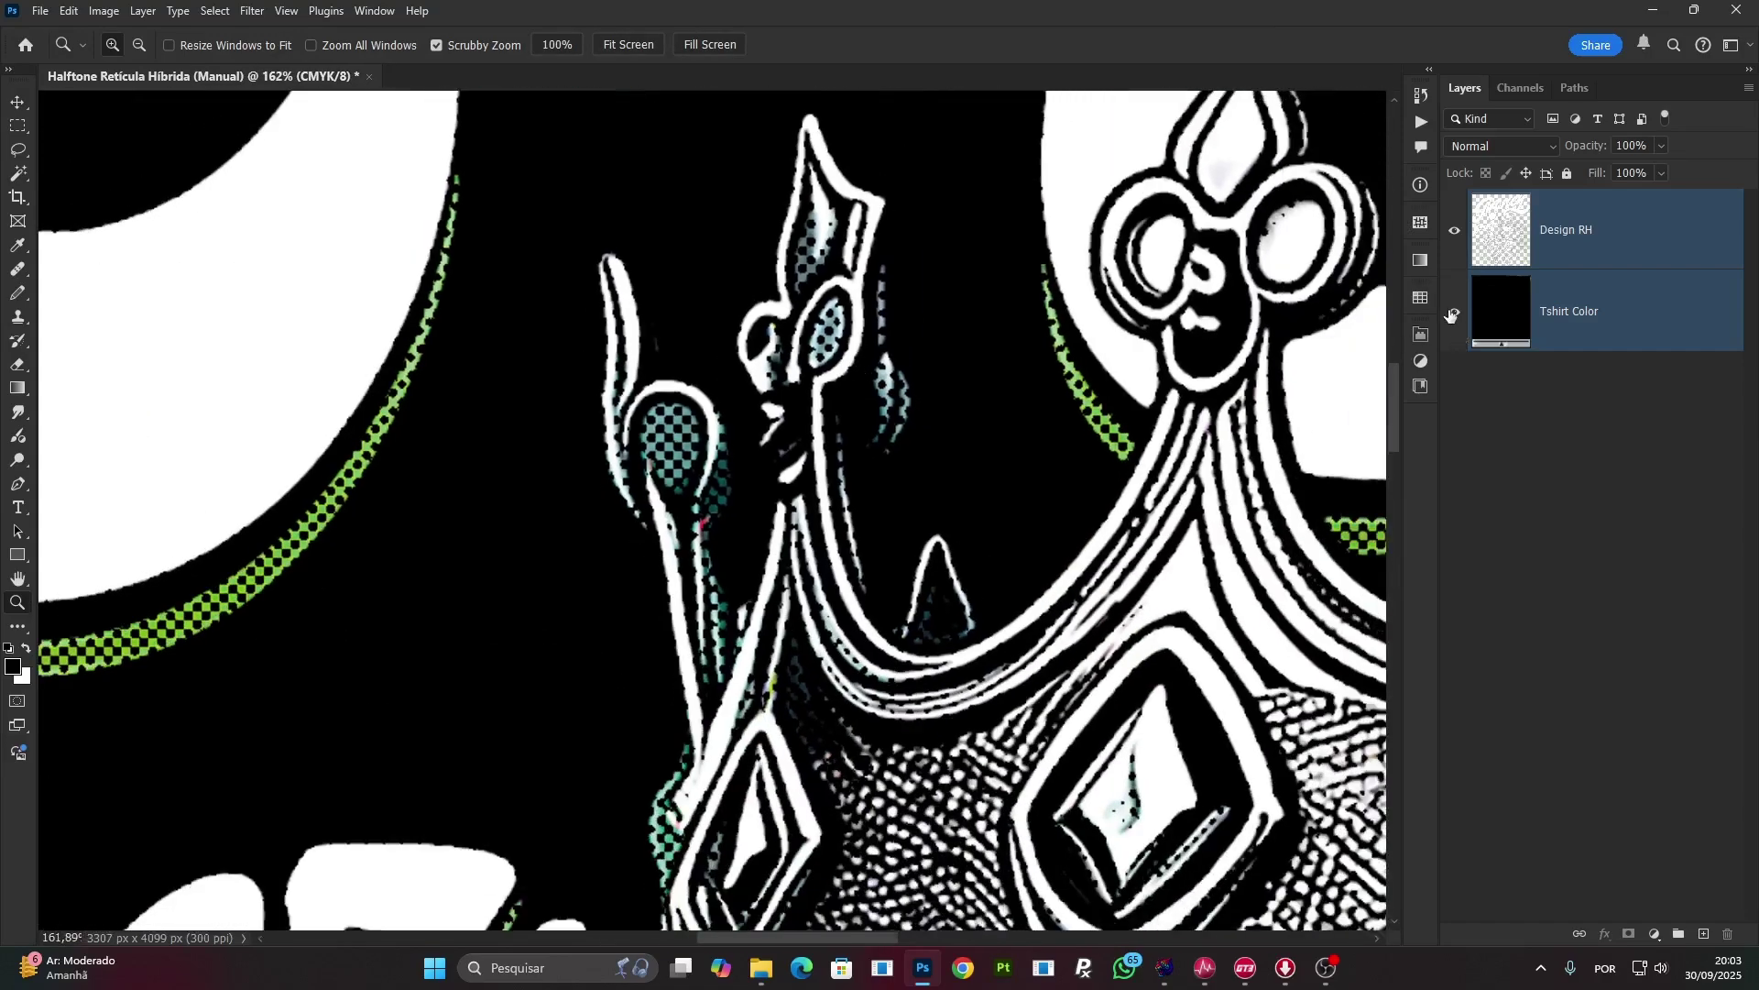
left_click(1454, 312)
left_click_drag(670, 529, 610, 546)
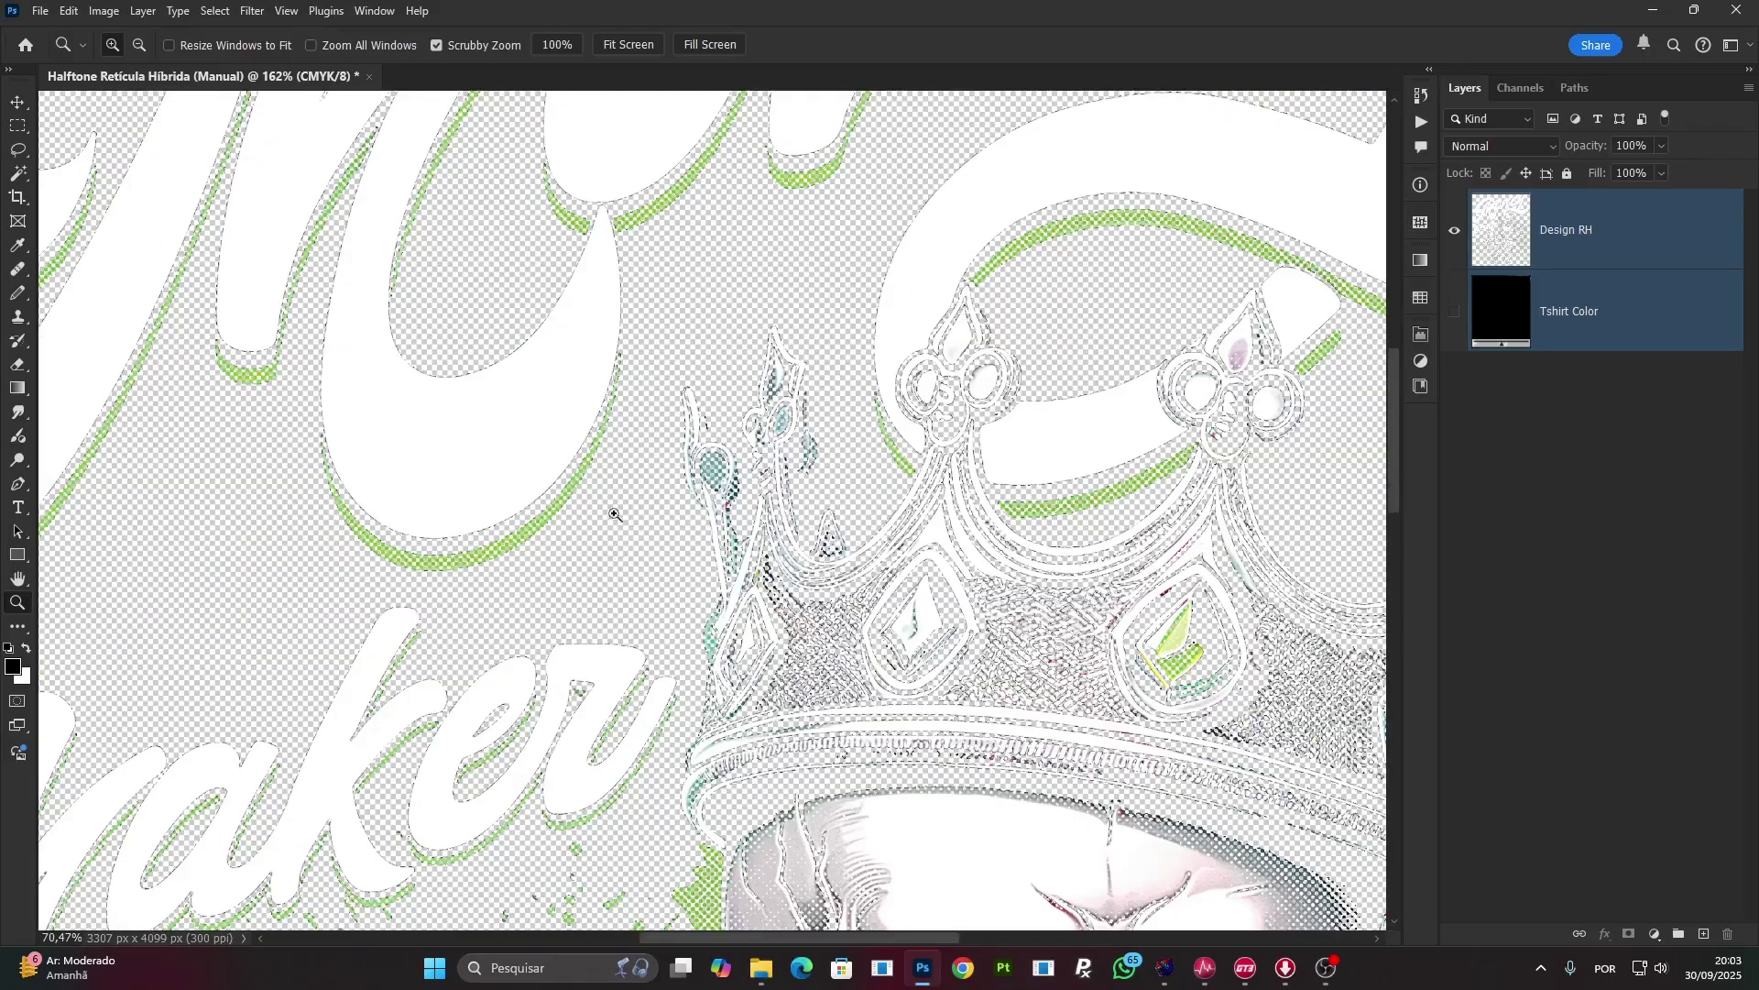
mouse_move(754, 363)
left_mouse_down()
mouse_move(843, 364)
mouse_move(742, 383)
left_mouse_up()
left_click_drag(322, 500, 361, 522)
mouse_move(1063, 292)
left_mouse_down()
mouse_move(1206, 267)
mouse_move(1067, 313)
left_mouse_up()
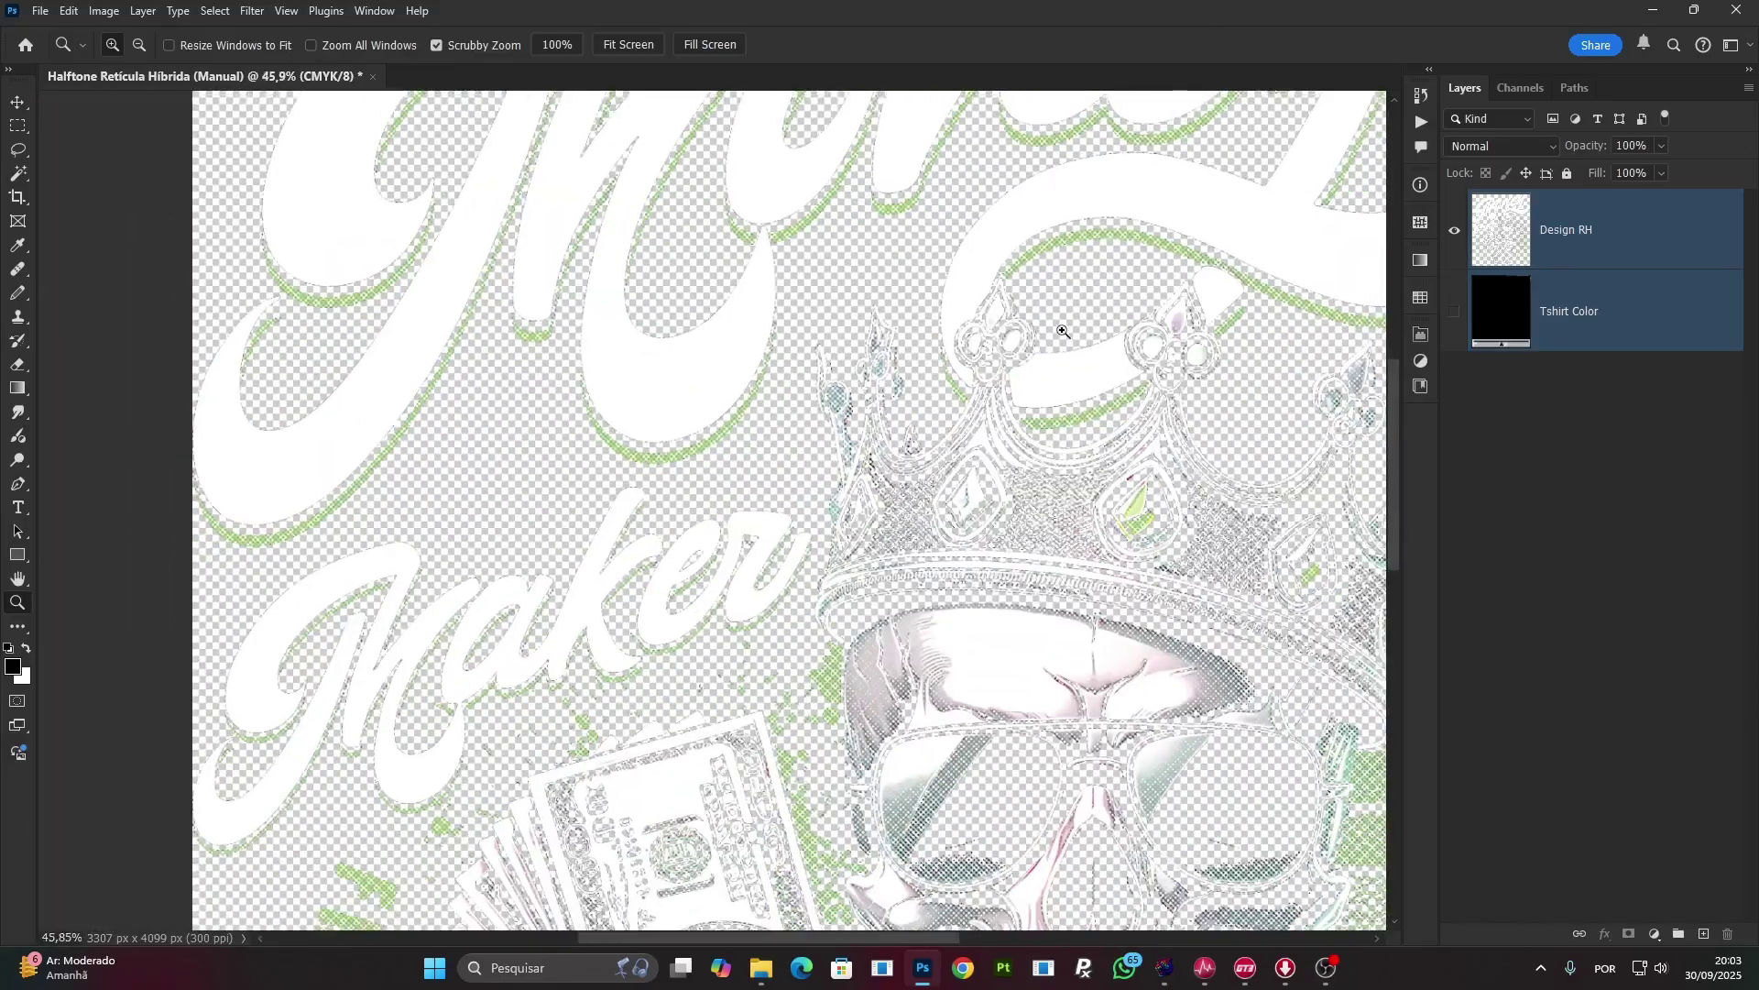
left_click_drag(1018, 396, 850, 351)
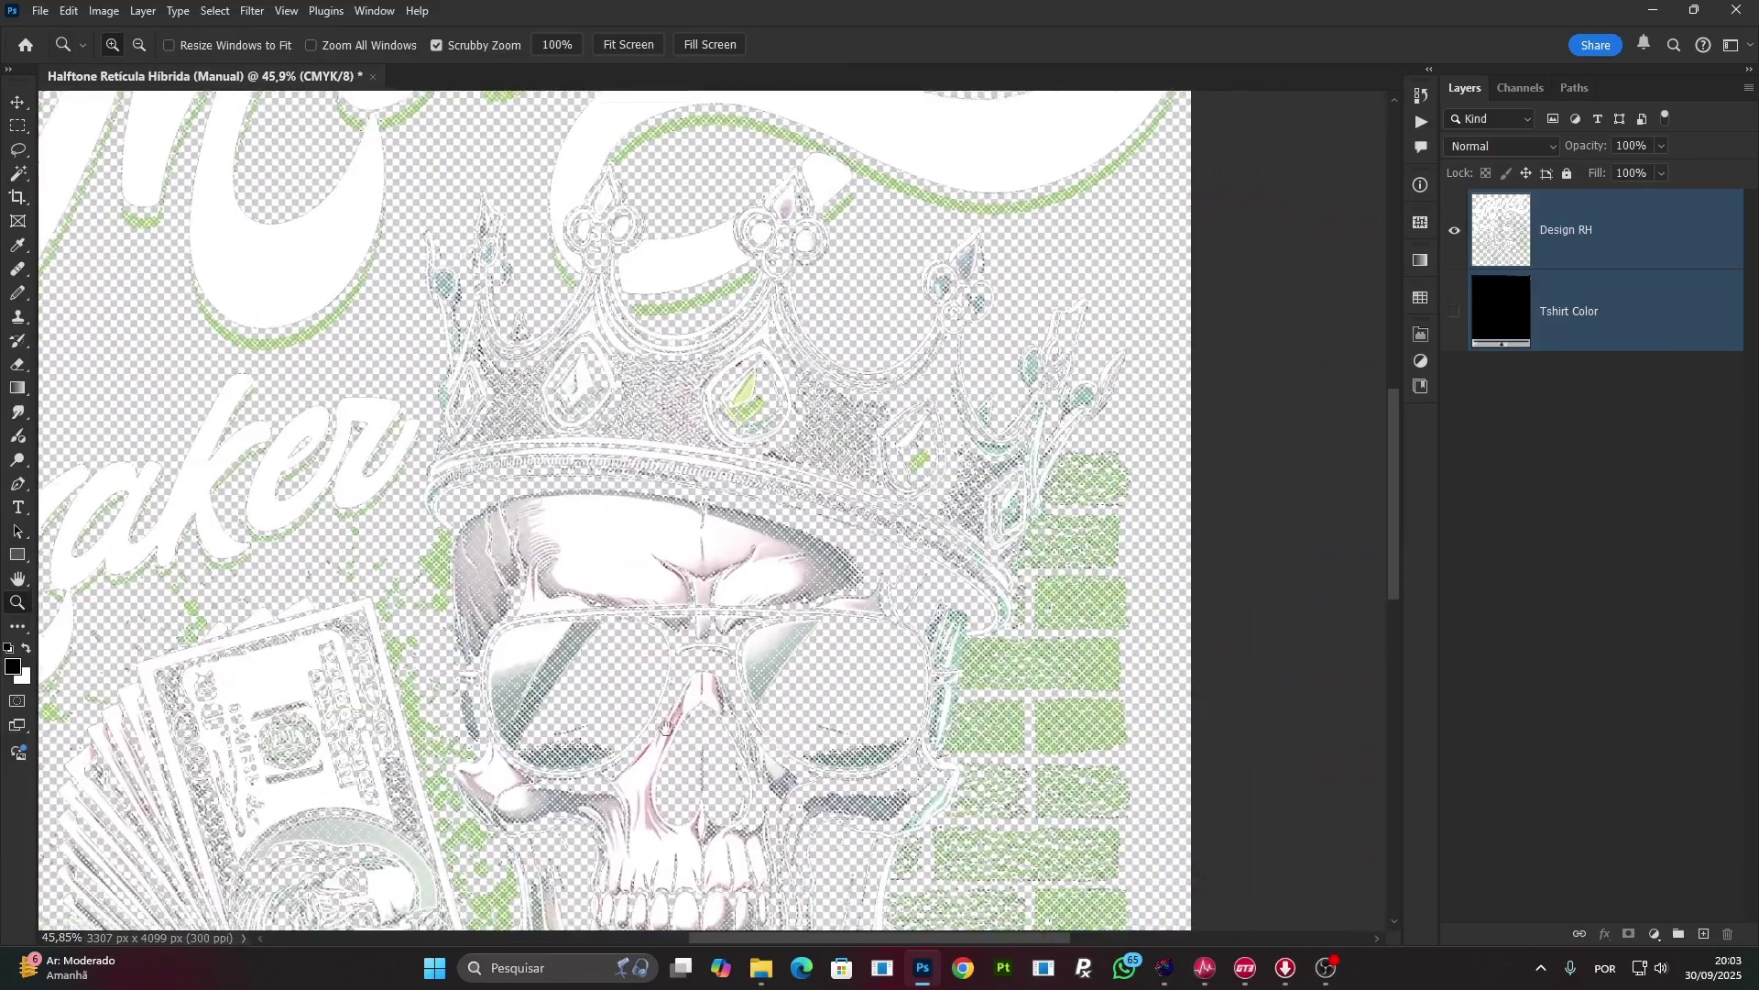
left_click_drag(561, 681, 672, 532)
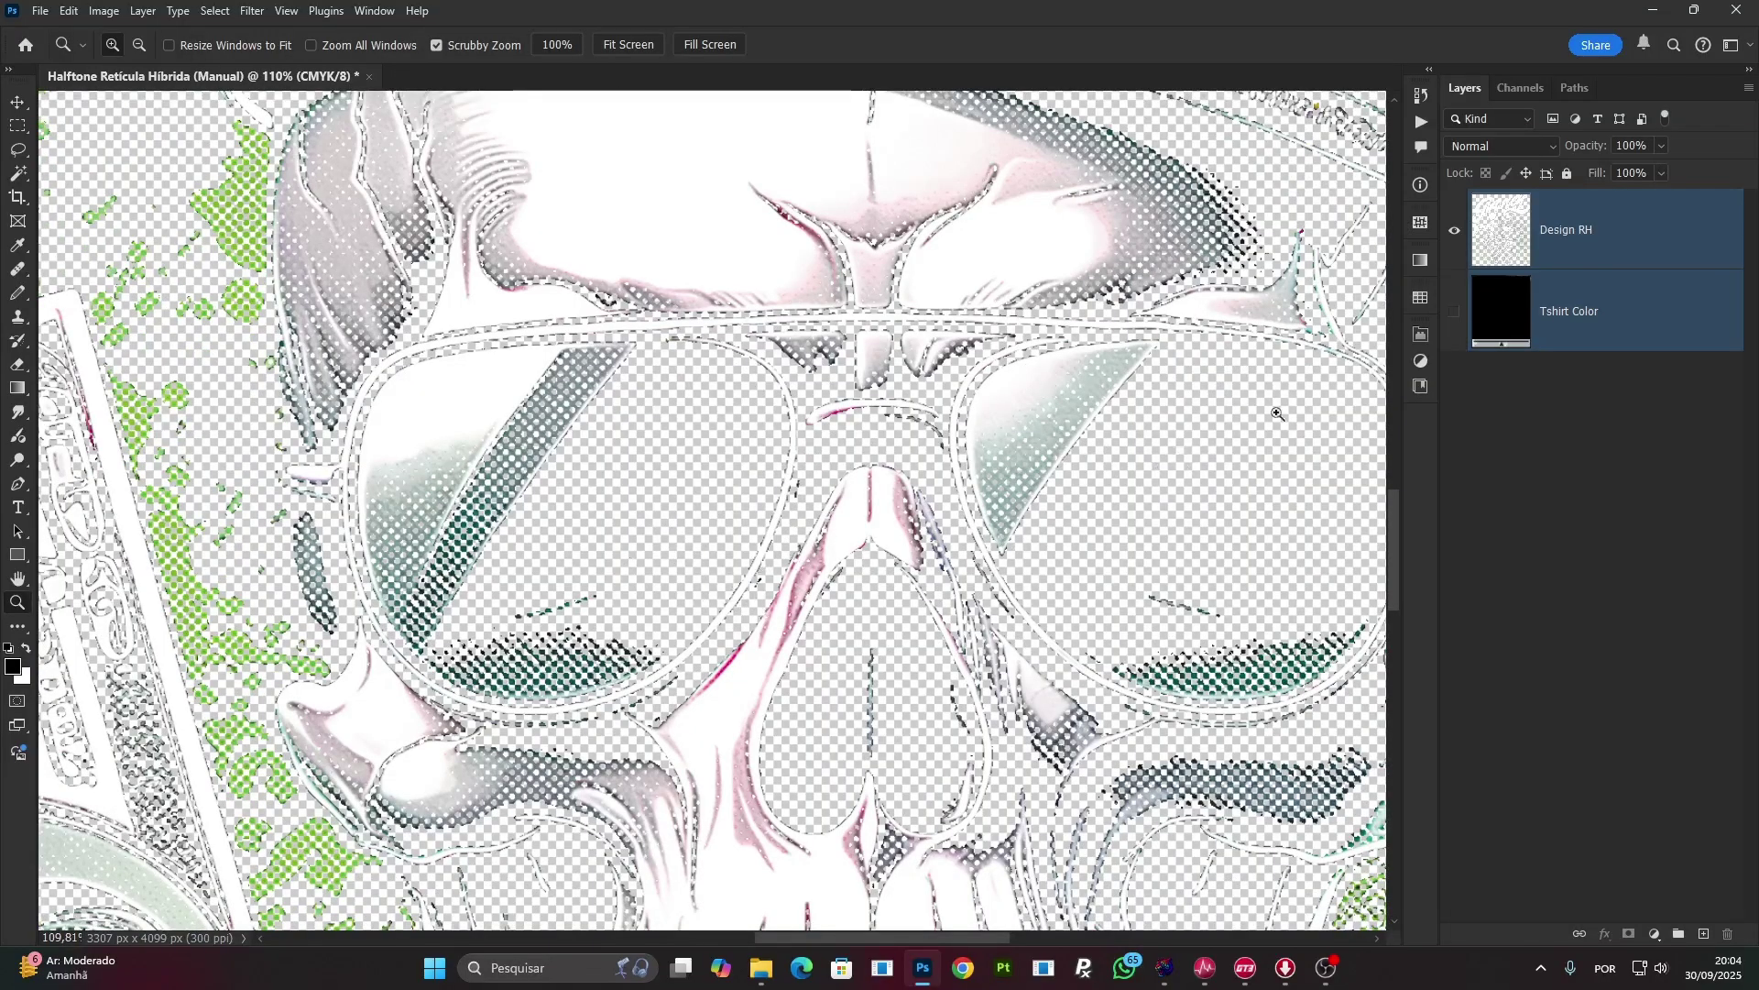
Show the Tshirt Color layer, review the whole halftone artwork against black, and briefly bring up the halftone panel.
left_click(1455, 312)
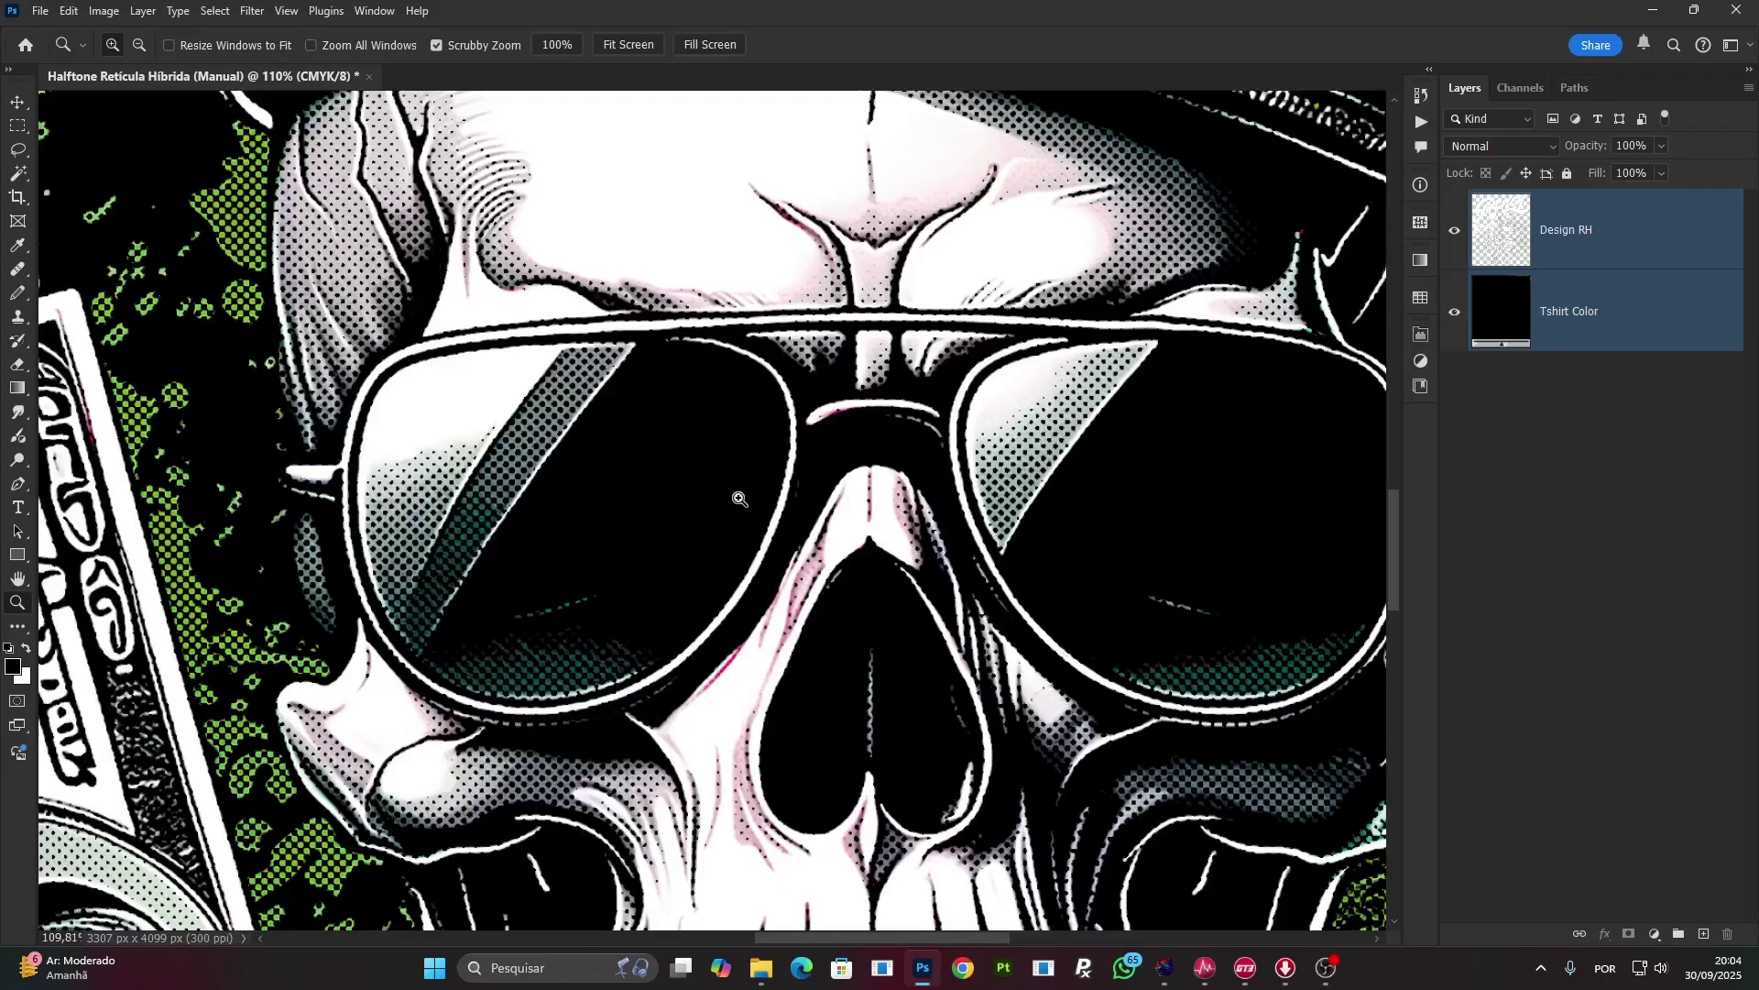
scroll(816, 809, "down", 2)
scroll(816, 809, "down", 2)
scroll(741, 675, "down", 2)
scroll(740, 676, "down", 2)
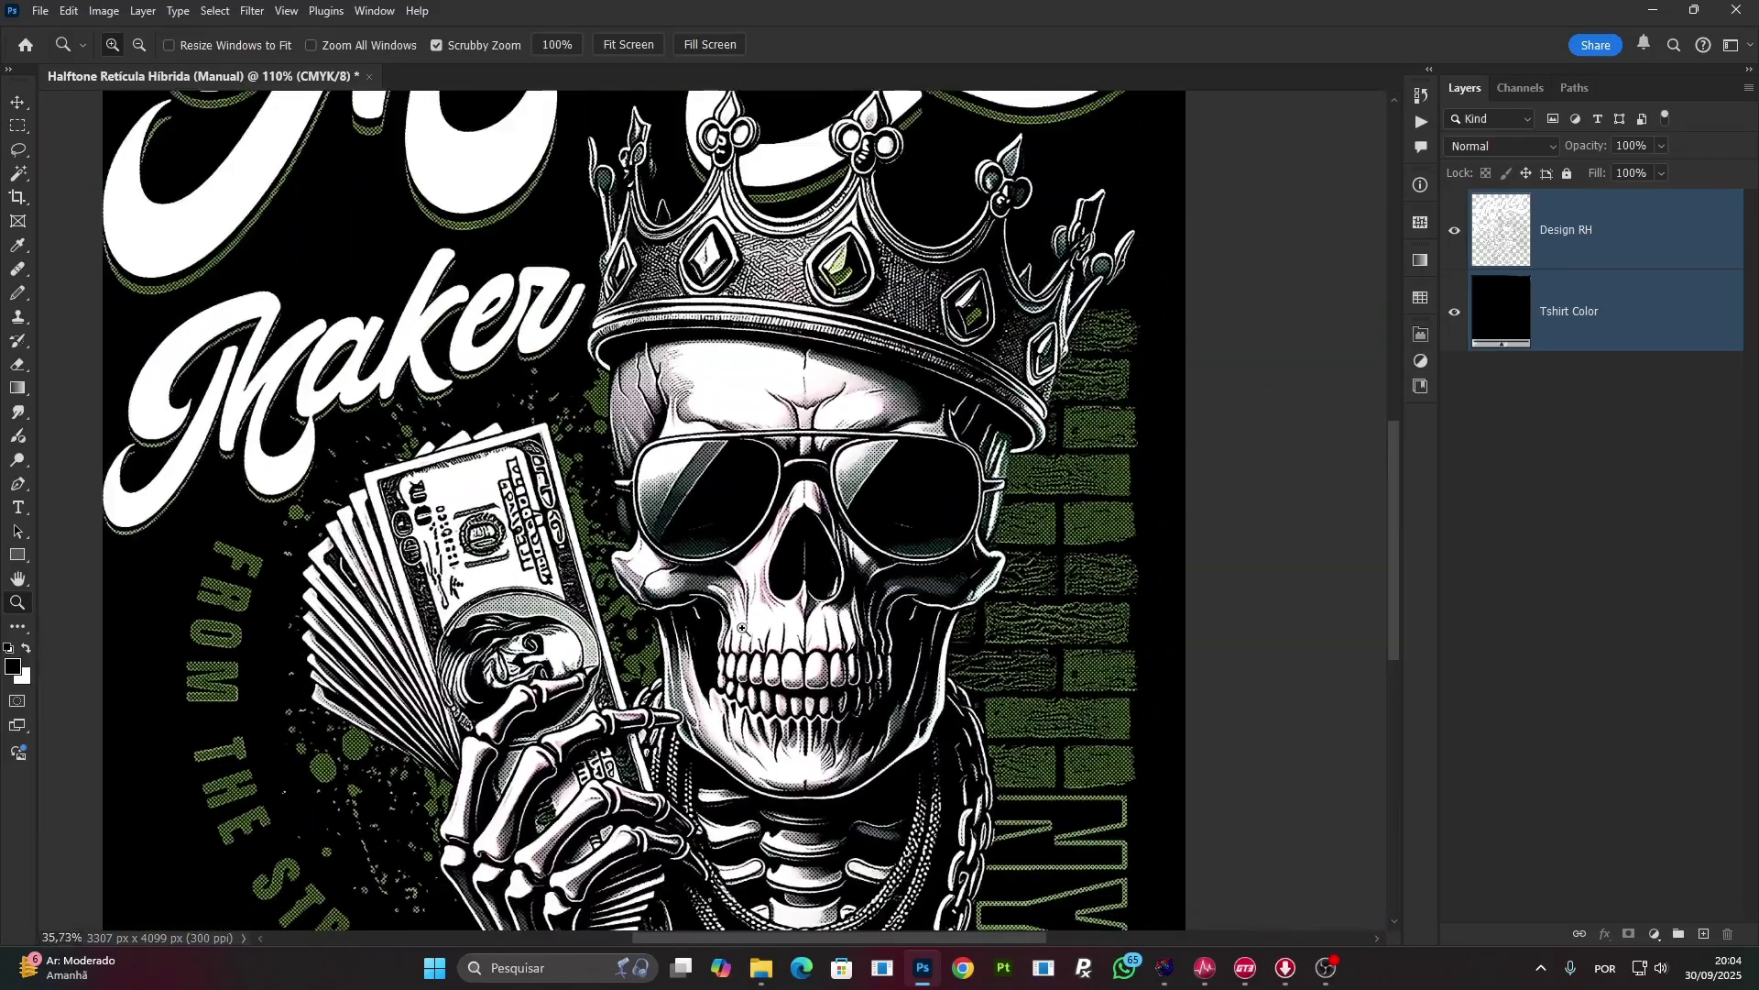
scroll(606, 602, "down", 2)
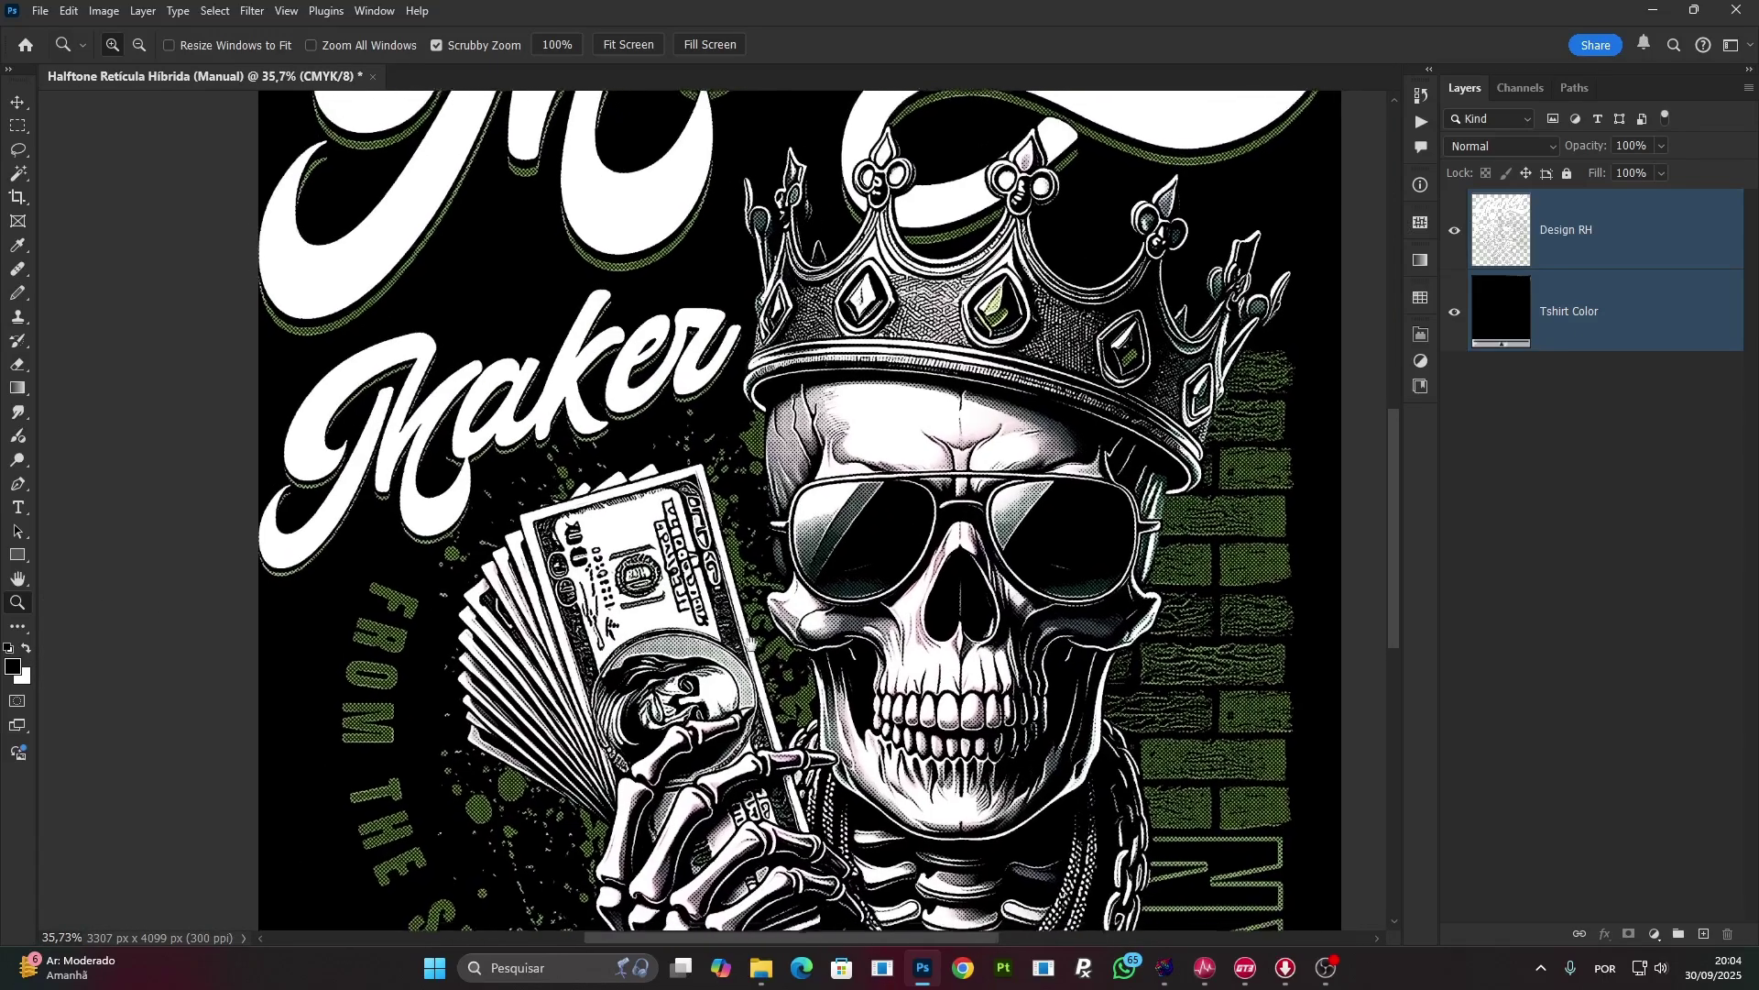
left_click(1165, 968)
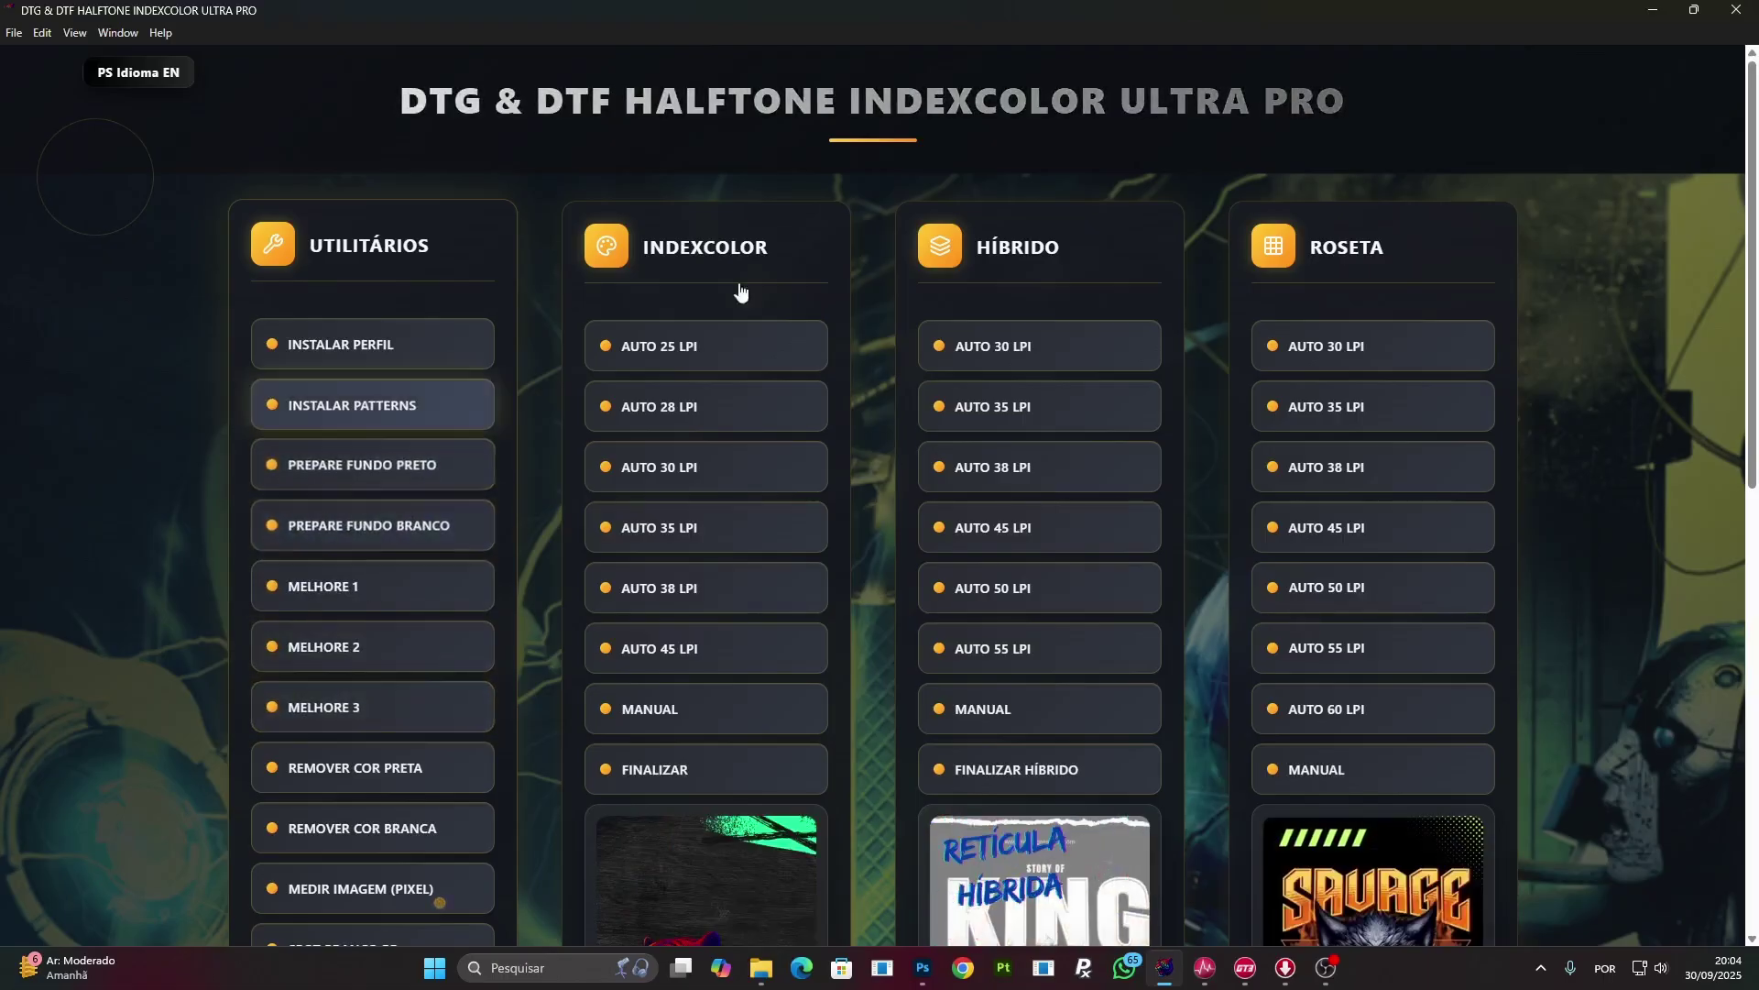
left_click(1652, 20)
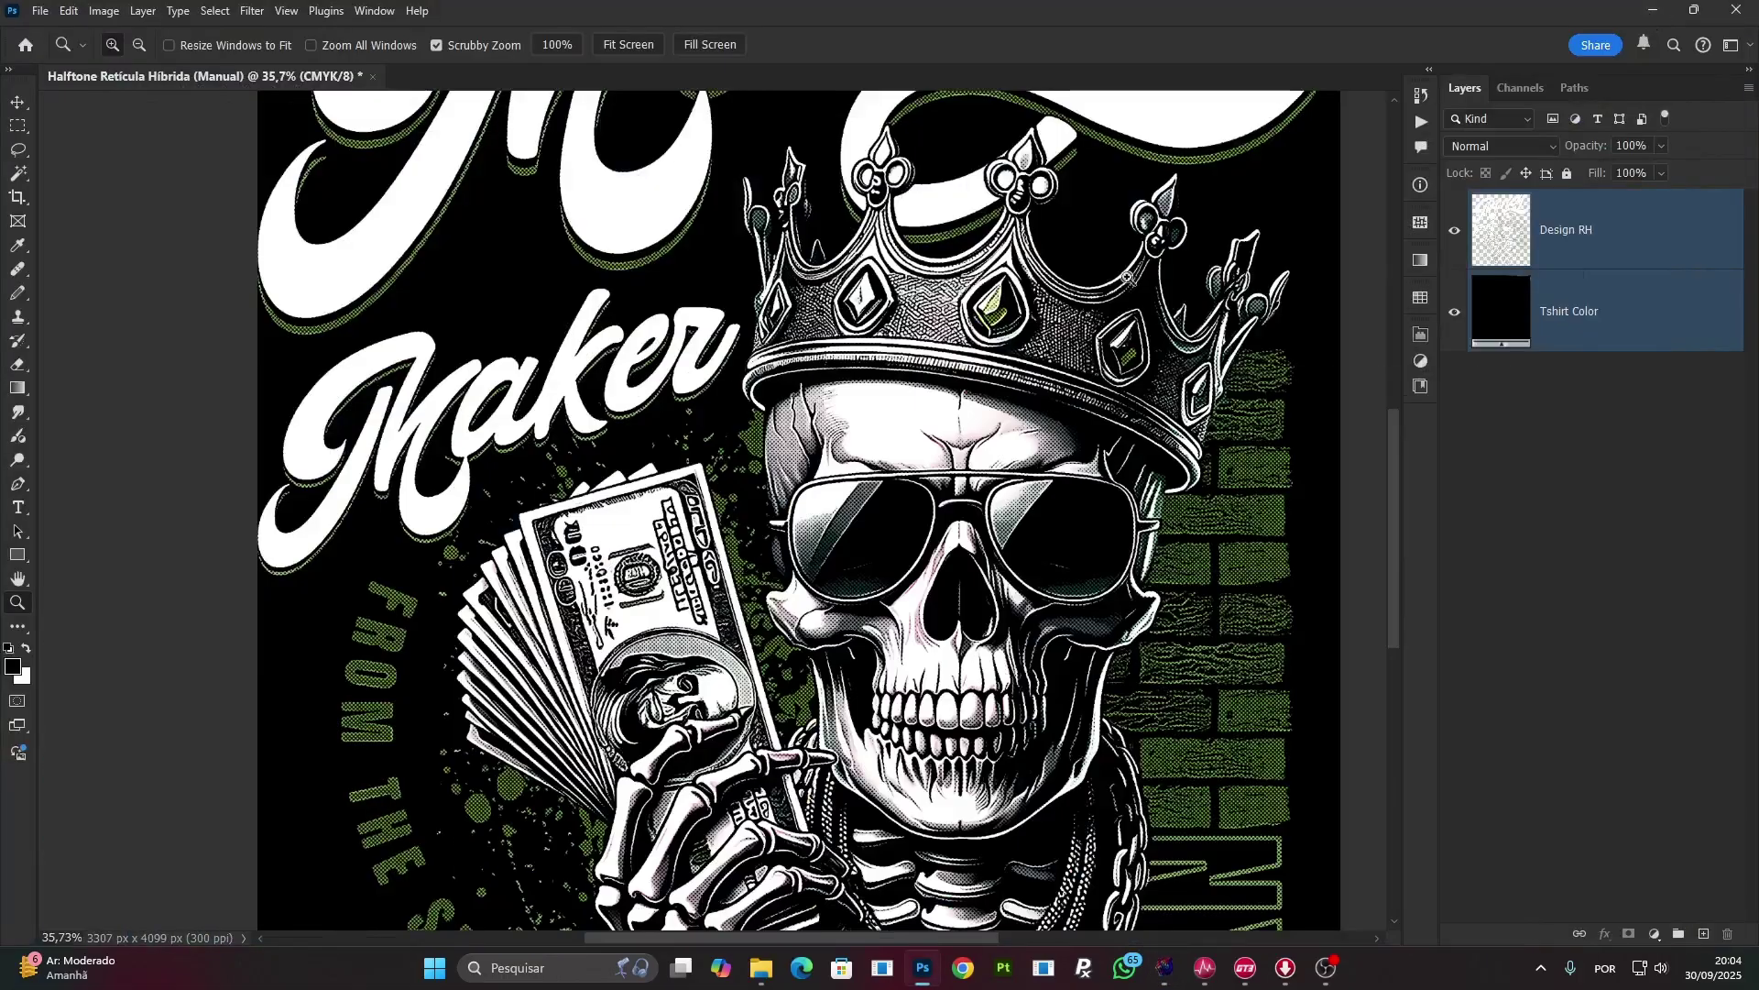
Check the CMYK values of the black background with the Eyedropper and the Info readout.
left_click_drag(489, 323, 531, 303)
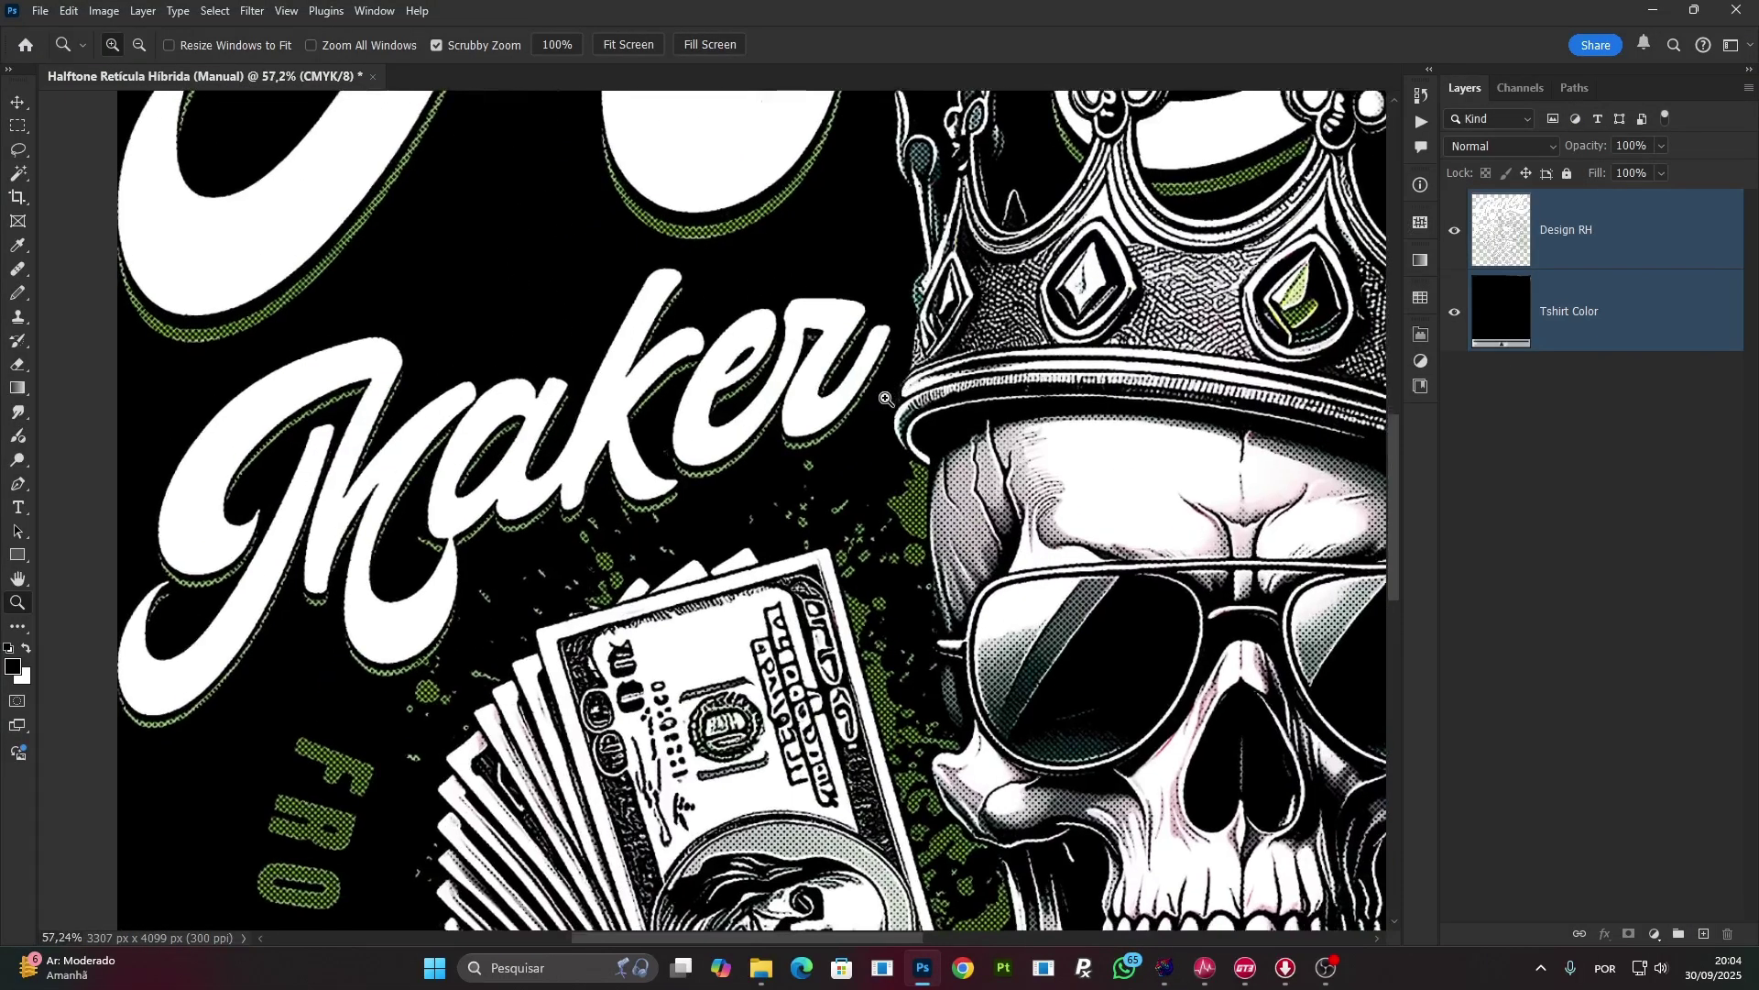
key("i")
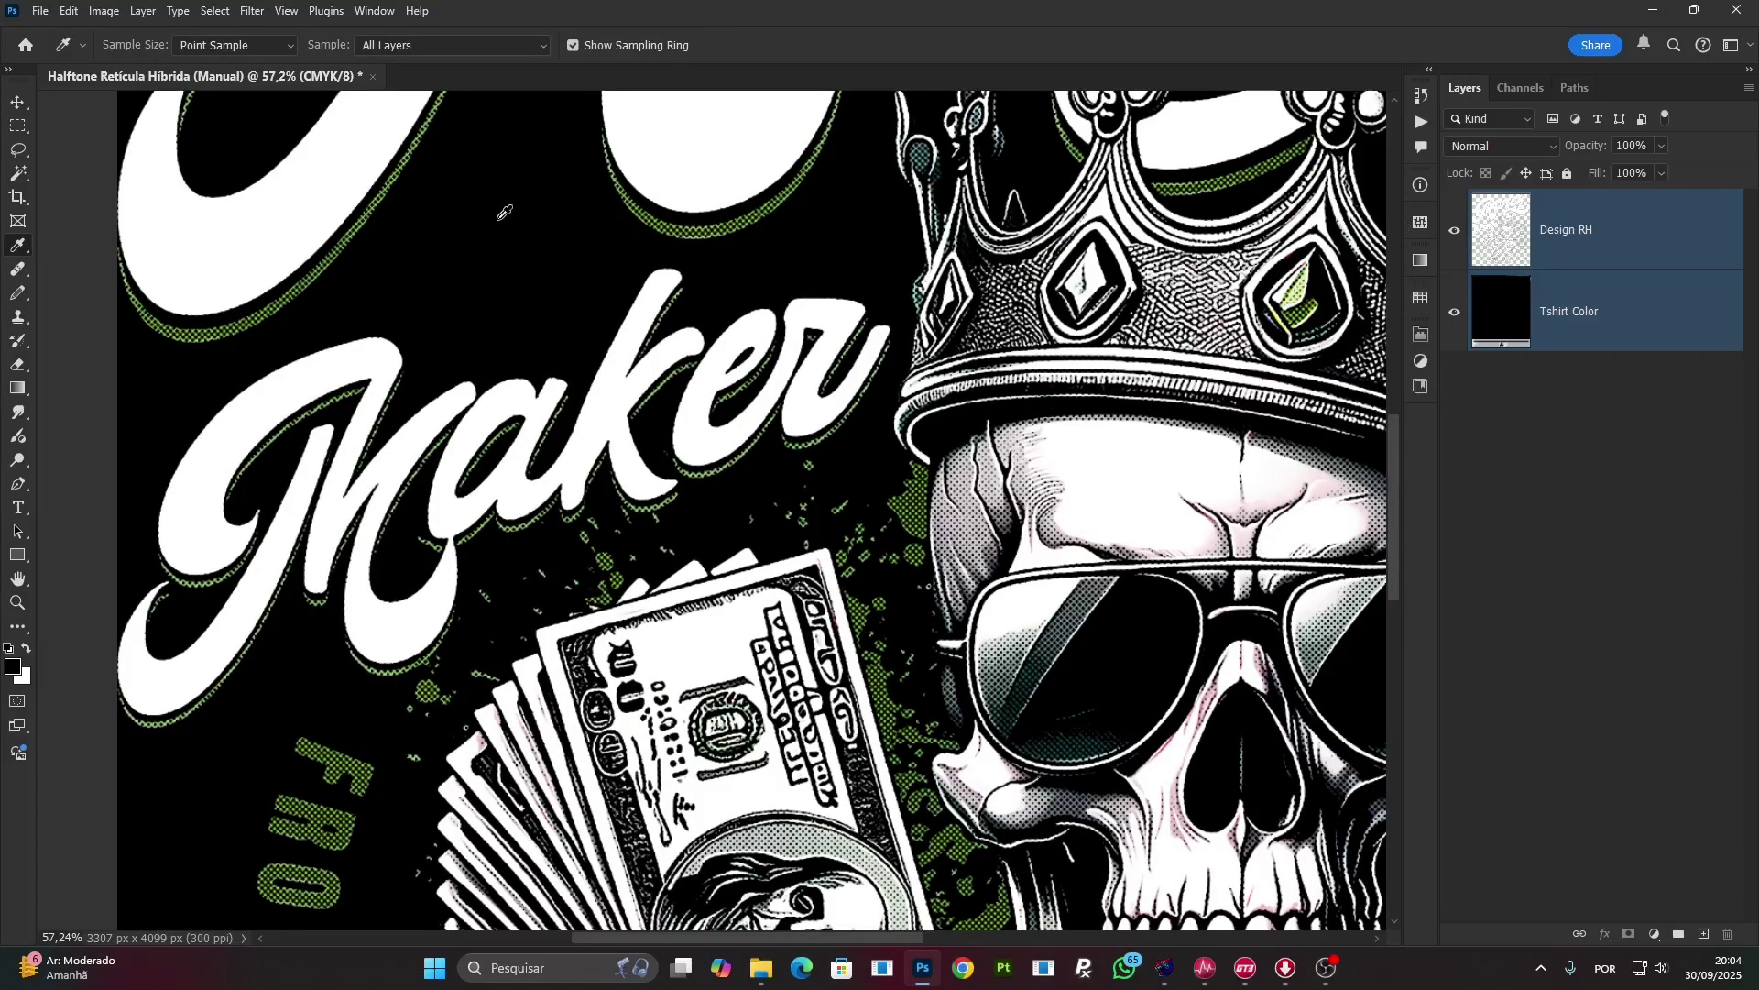
left_click(1422, 185)
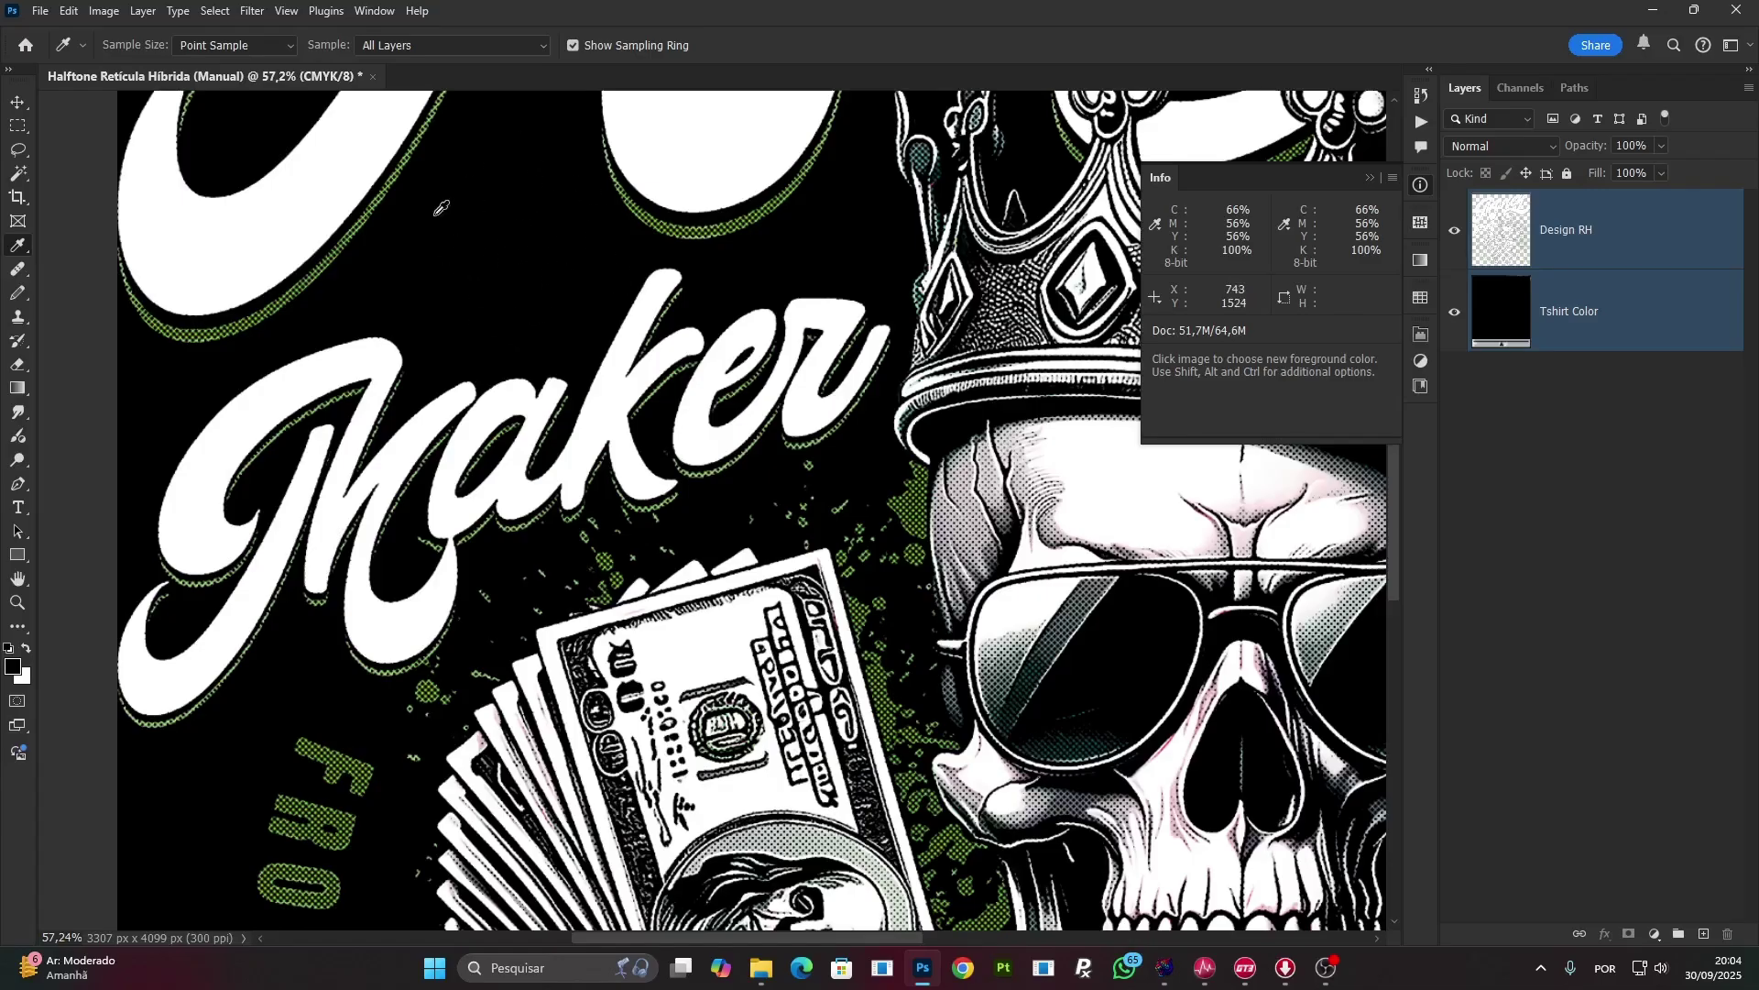
left_click(1371, 177)
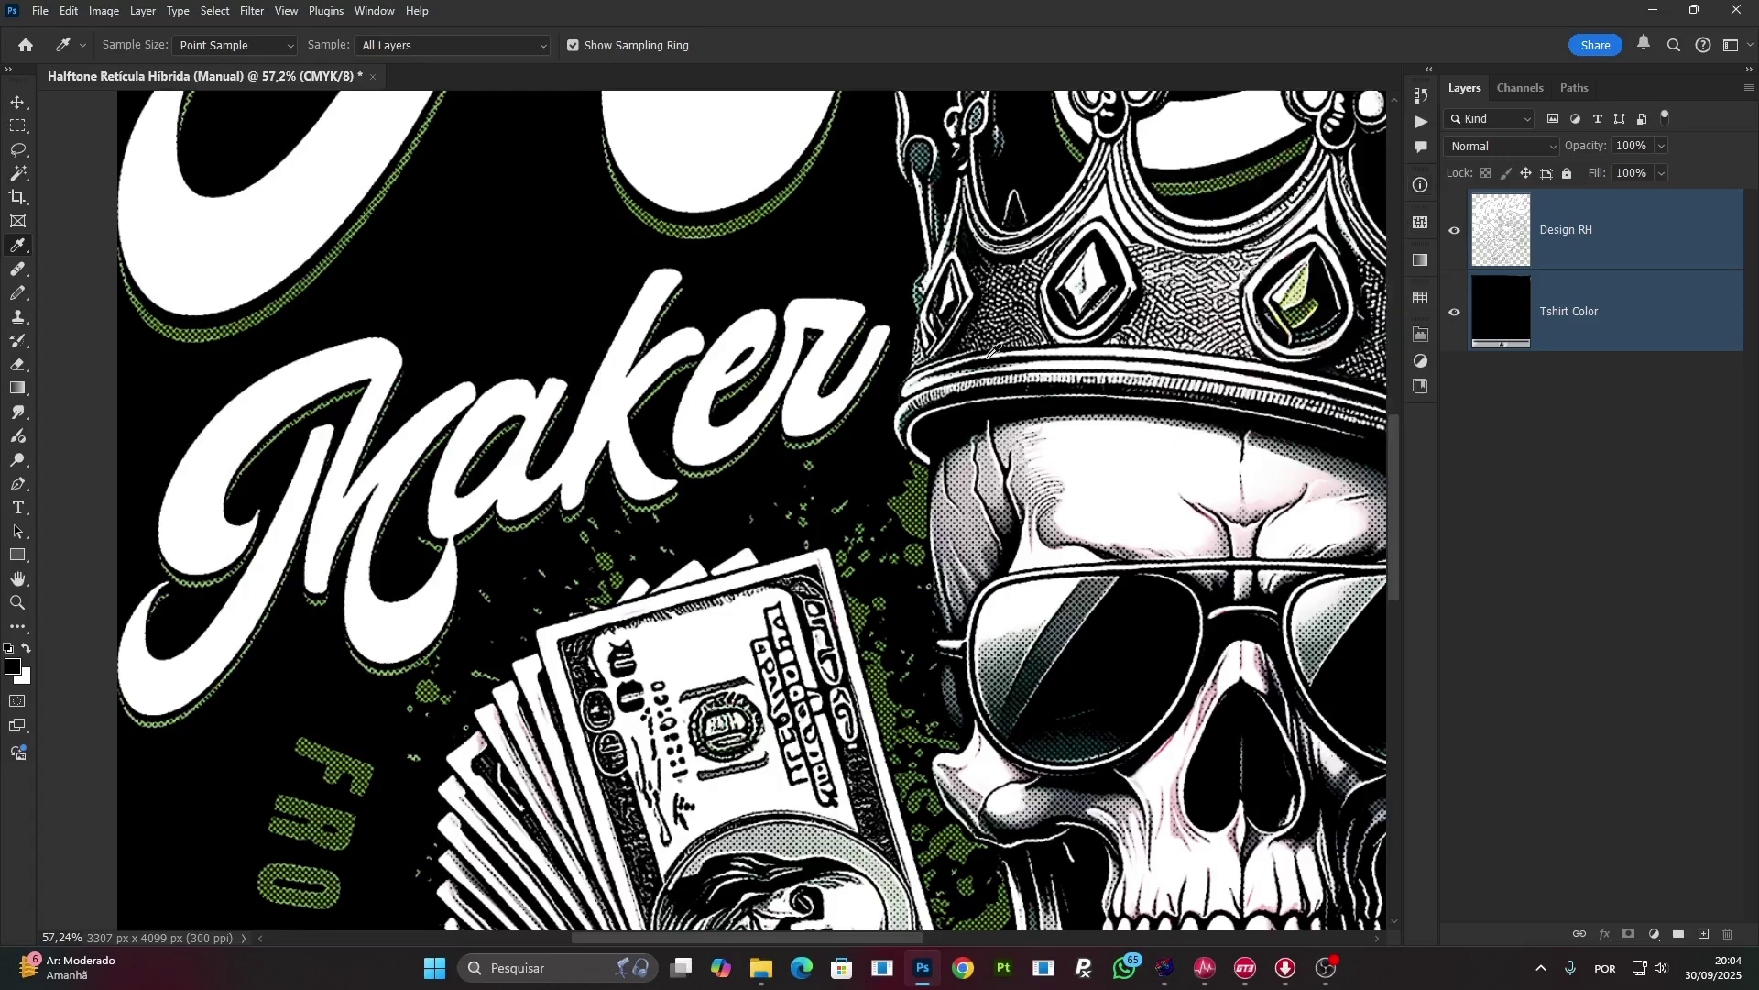
Open the file Halftone Retícula Híbrida.tif from File Explorer alongside the manual halftone document.
left_click(48, 16)
mouse_move(83, 124)
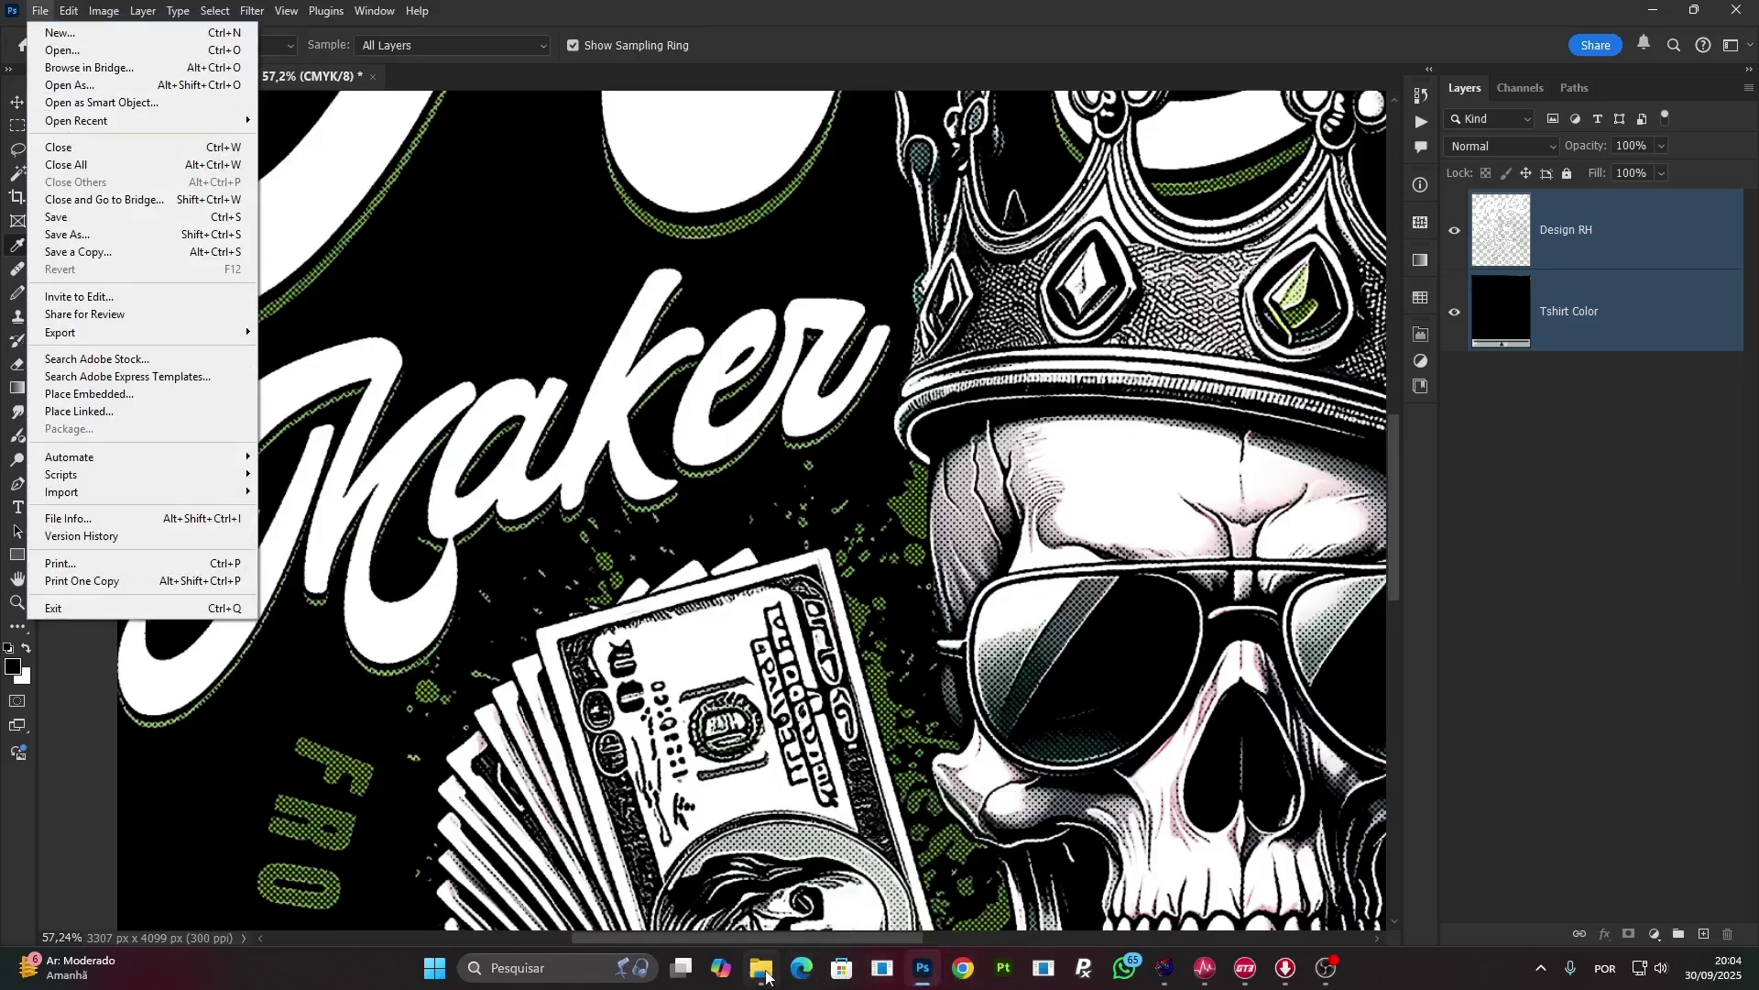
left_click(738, 875)
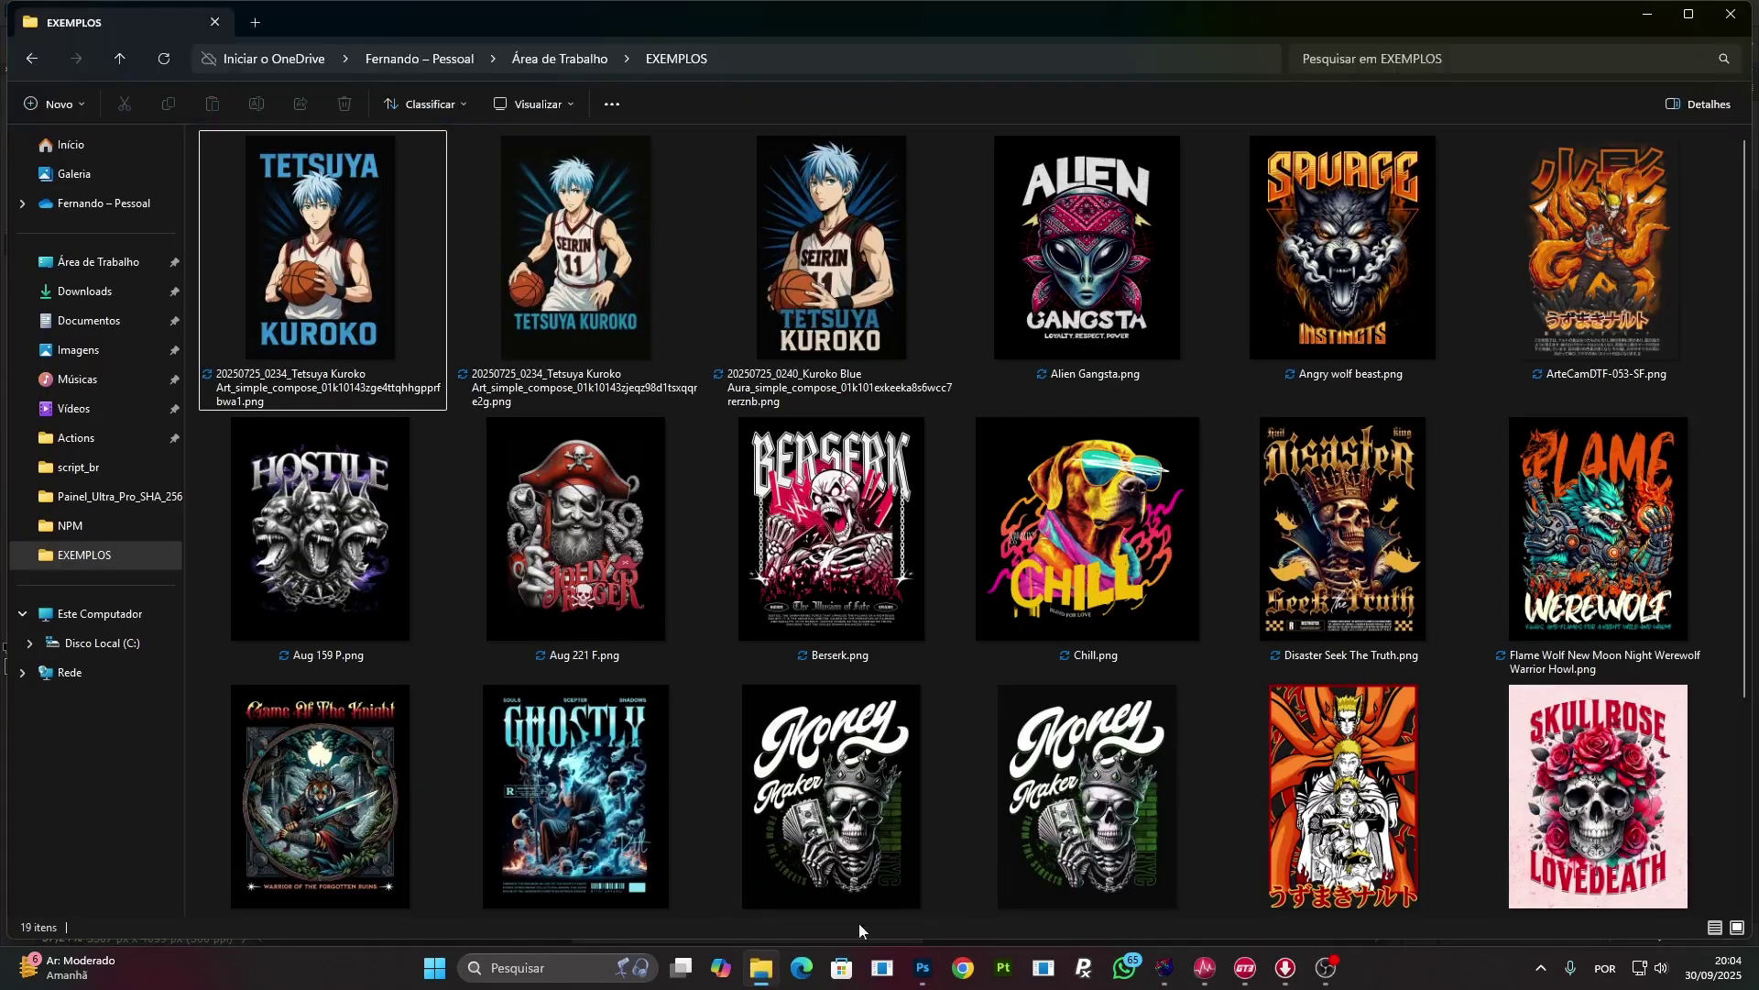
scroll(990, 751, "down", 3)
left_click_drag(859, 552, 891, 539)
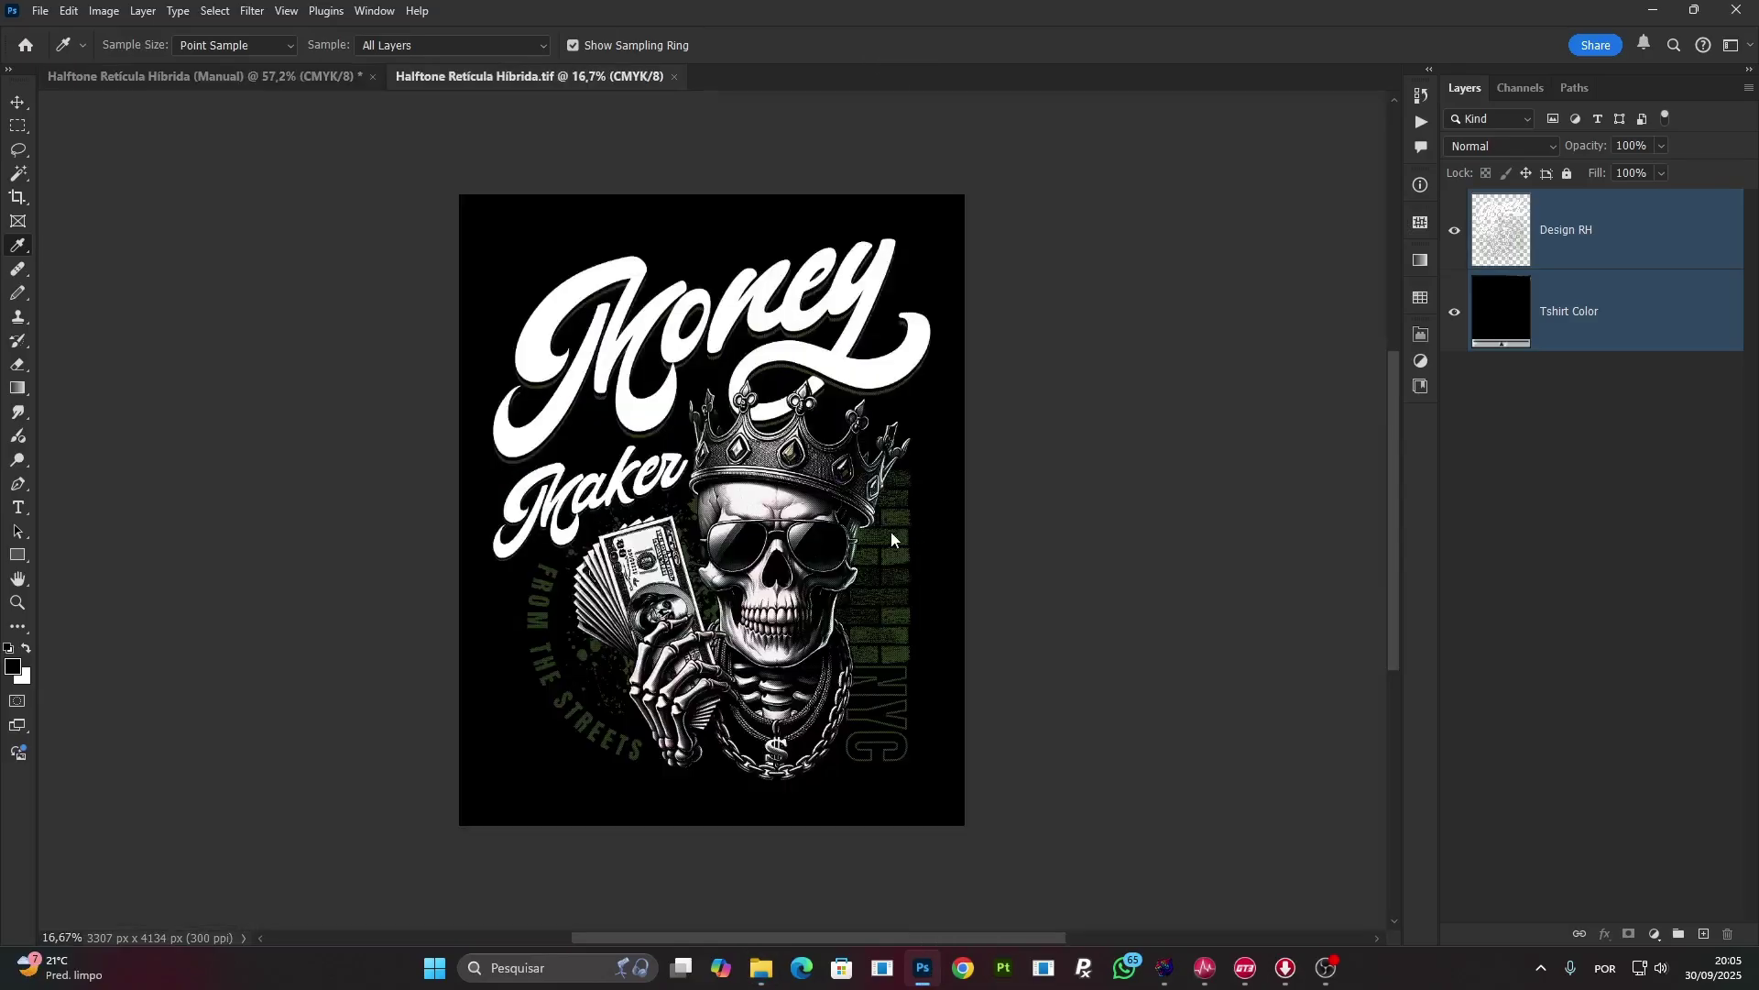
Arrange the two documents 2-up Vertical and examine the crown in the TIF and the Maker lettering in the manual version.
left_click(368, 11)
mouse_move(531, 33)
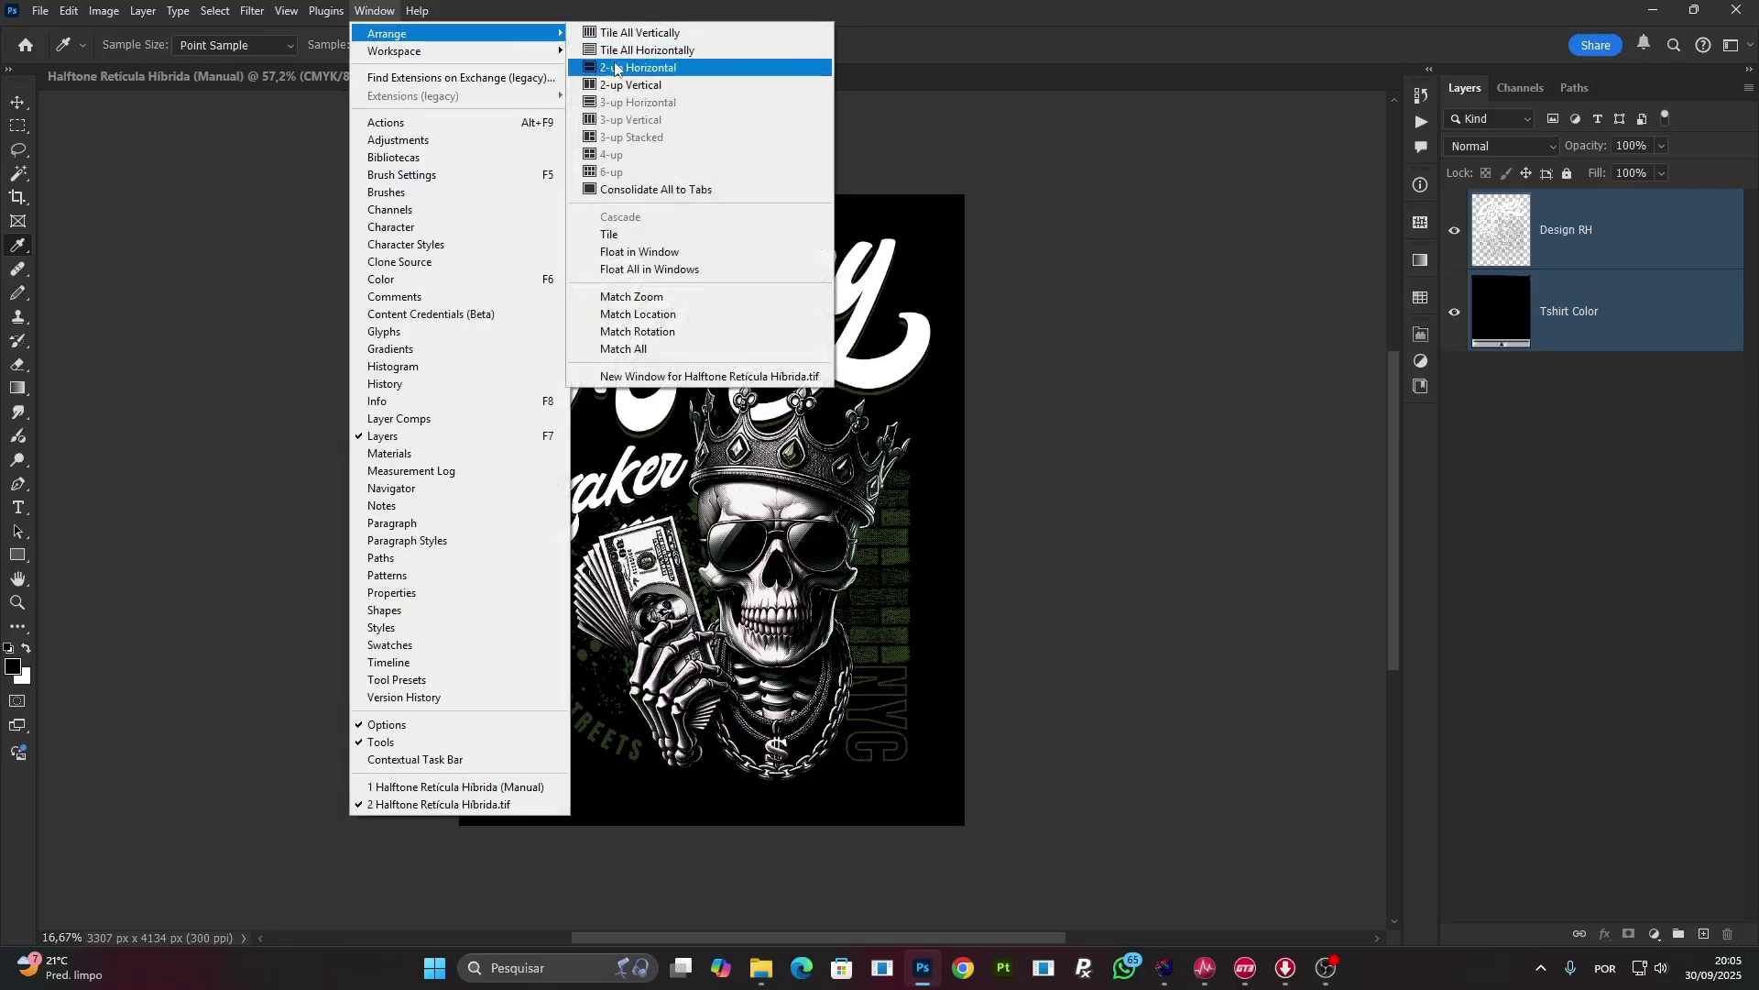
left_click(624, 84)
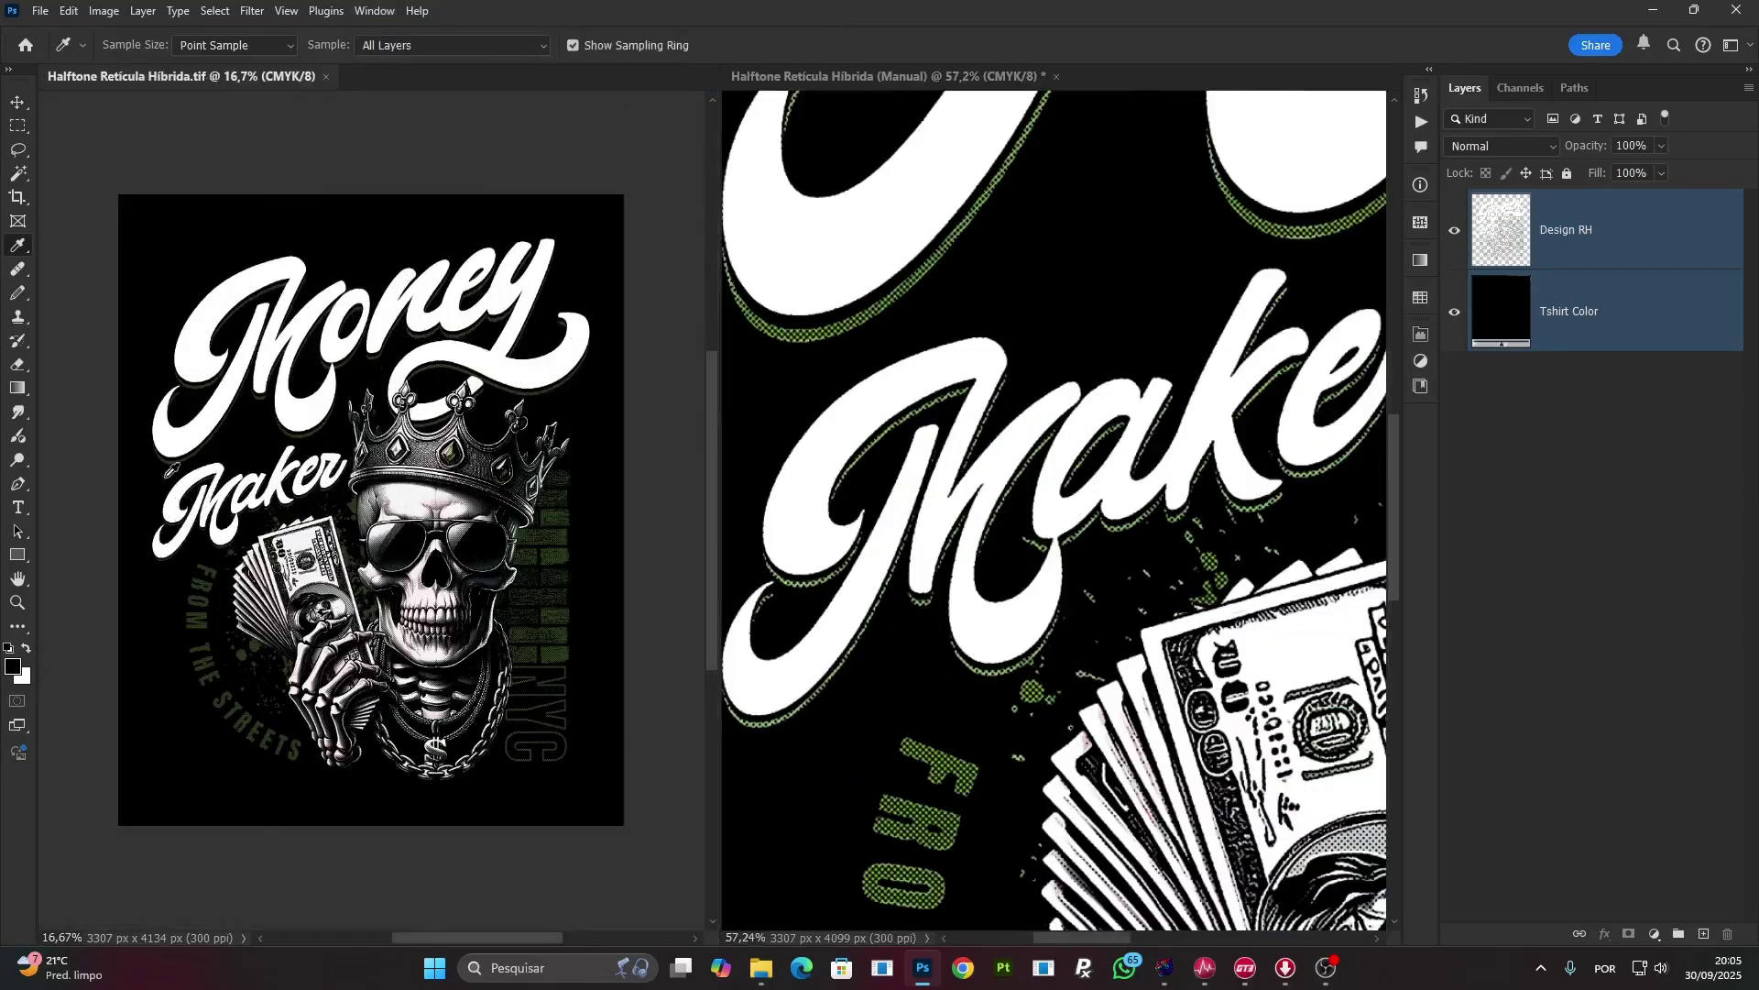
left_click(16, 602)
left_click_drag(395, 519, 401, 200)
left_click(1056, 601)
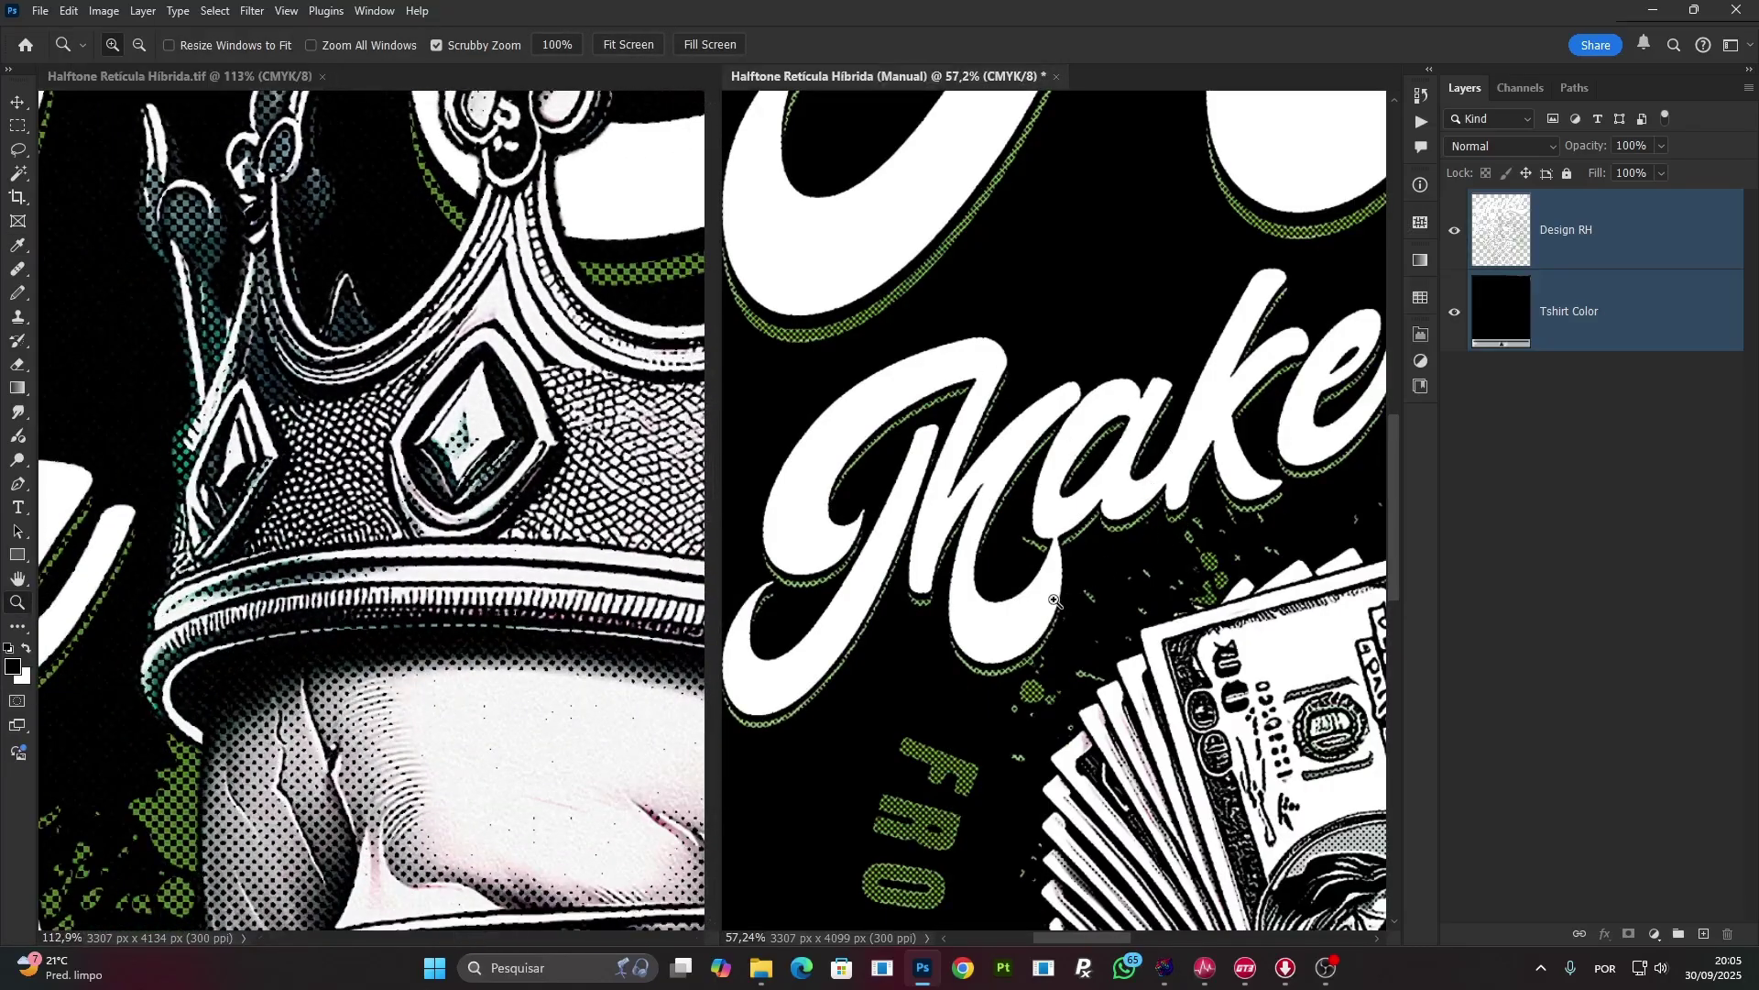
left_click_drag(1203, 569, 947, 546)
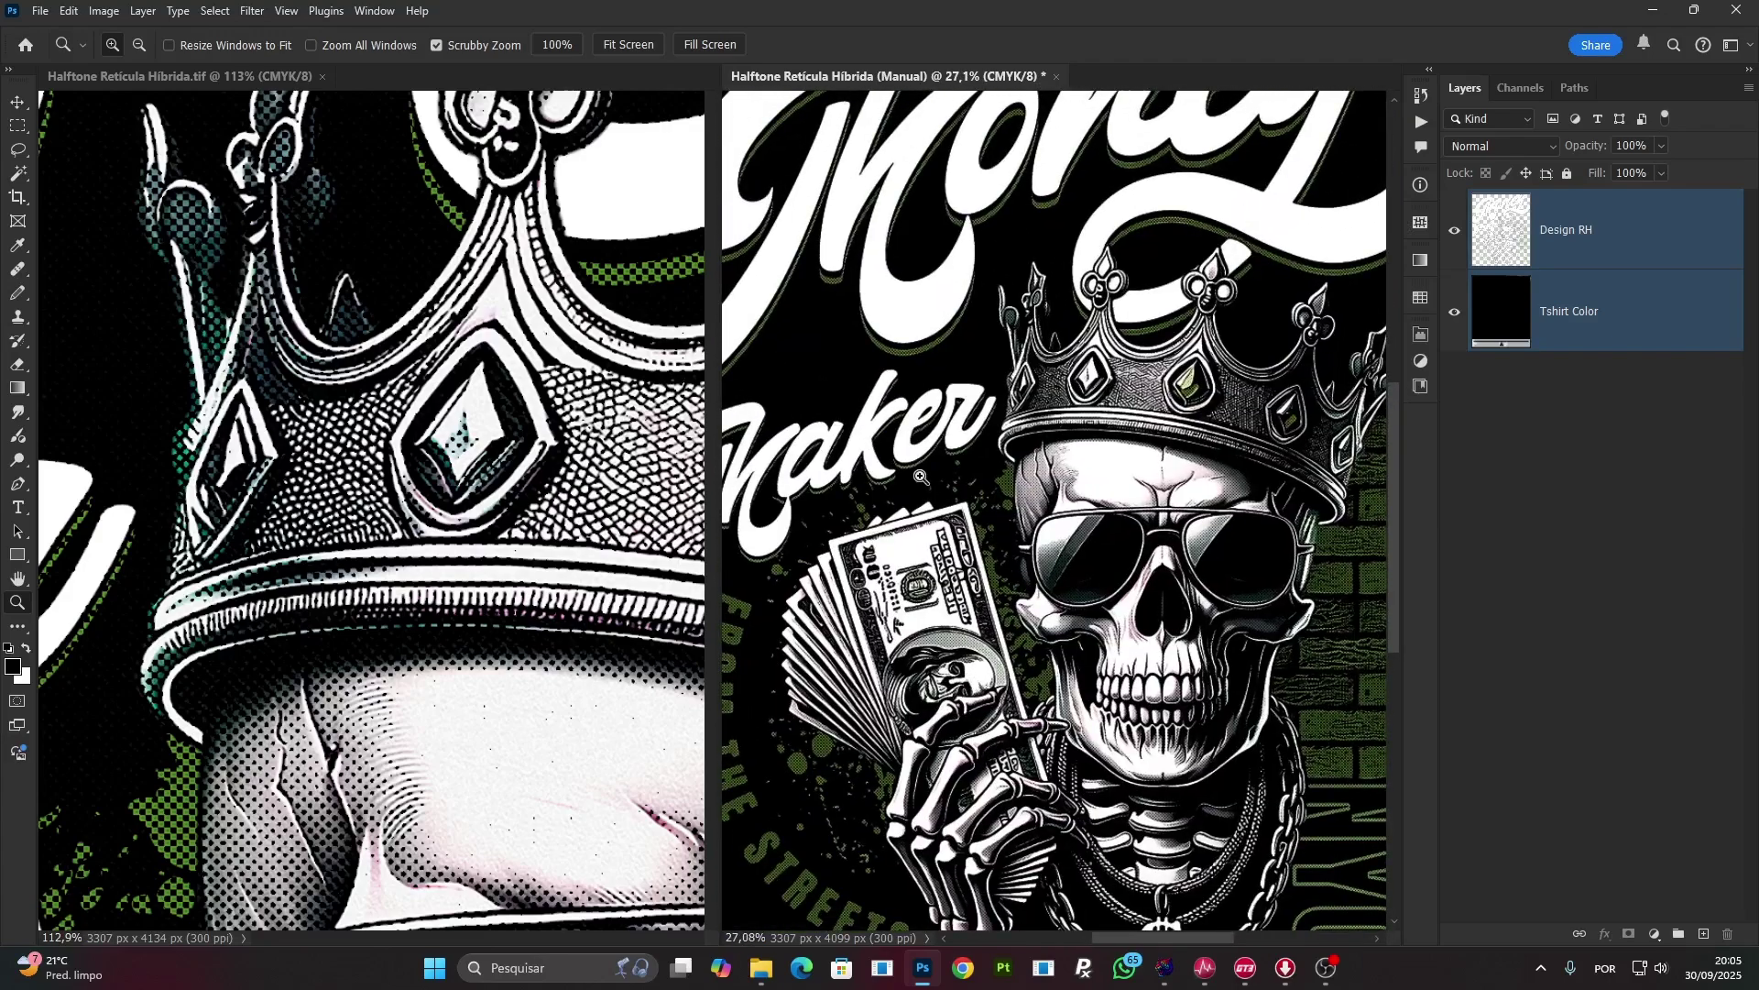
left_click_drag(901, 408, 1019, 440)
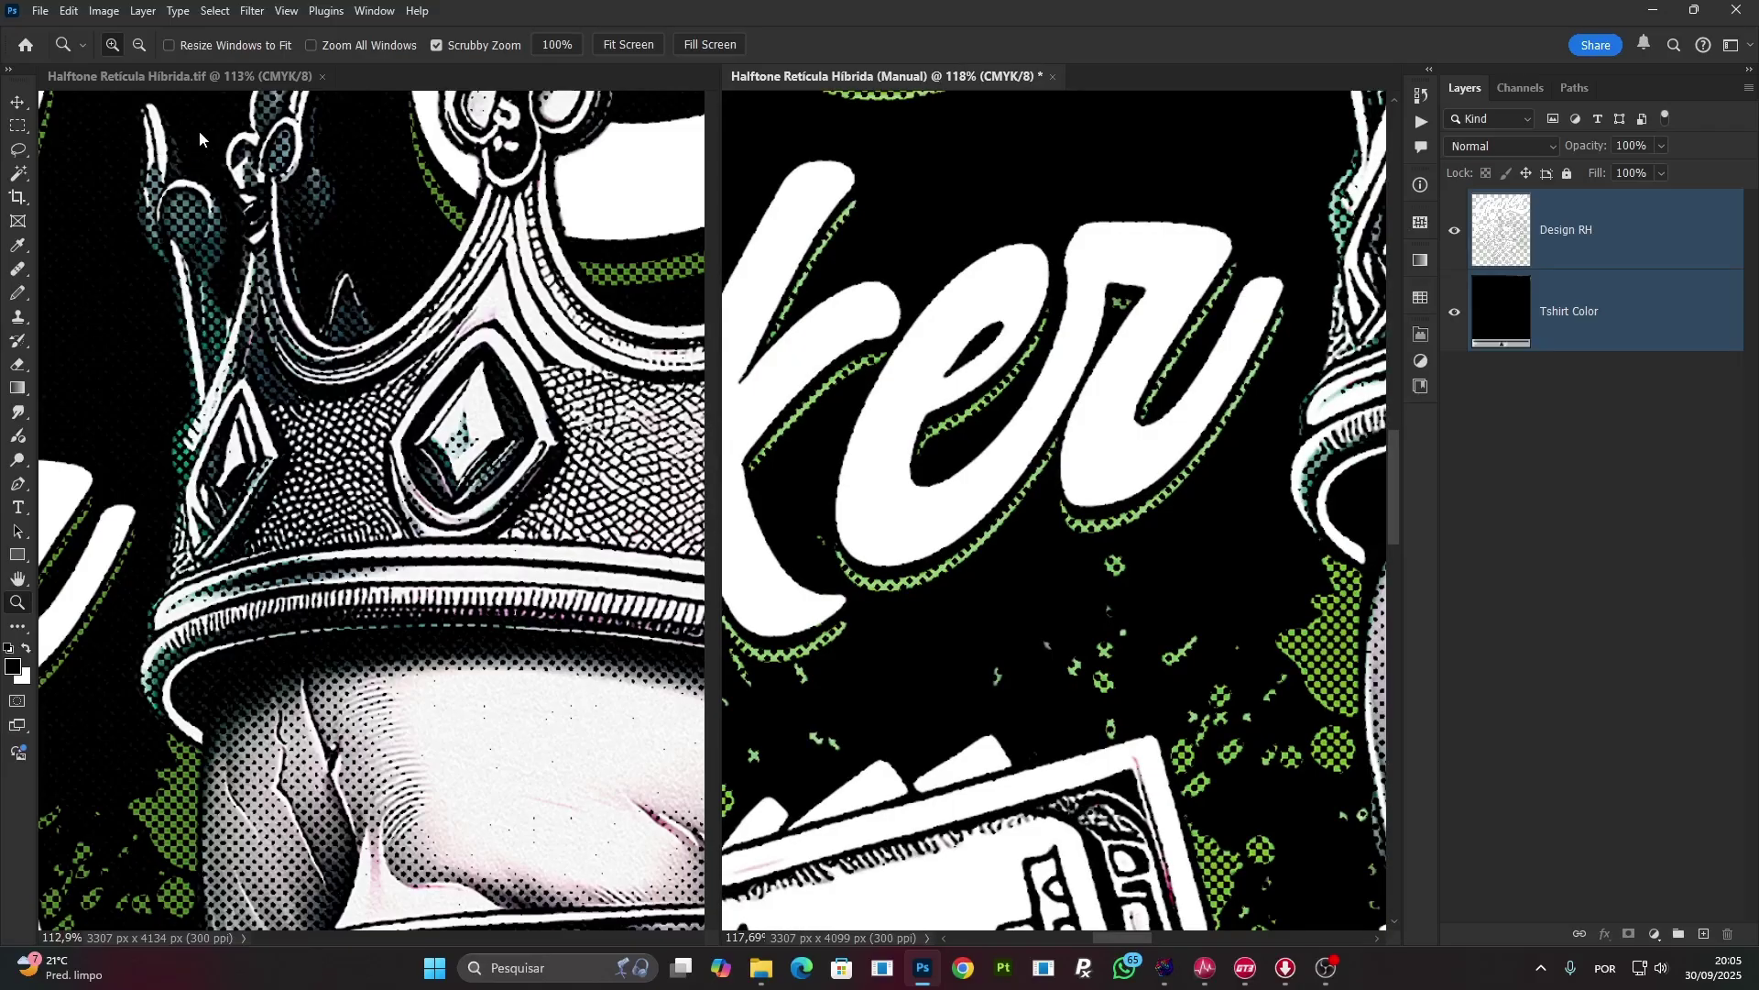
Hide the Tshirt Color layer in the TIF document and examine the sunglasses lens on transparency.
left_click(210, 76)
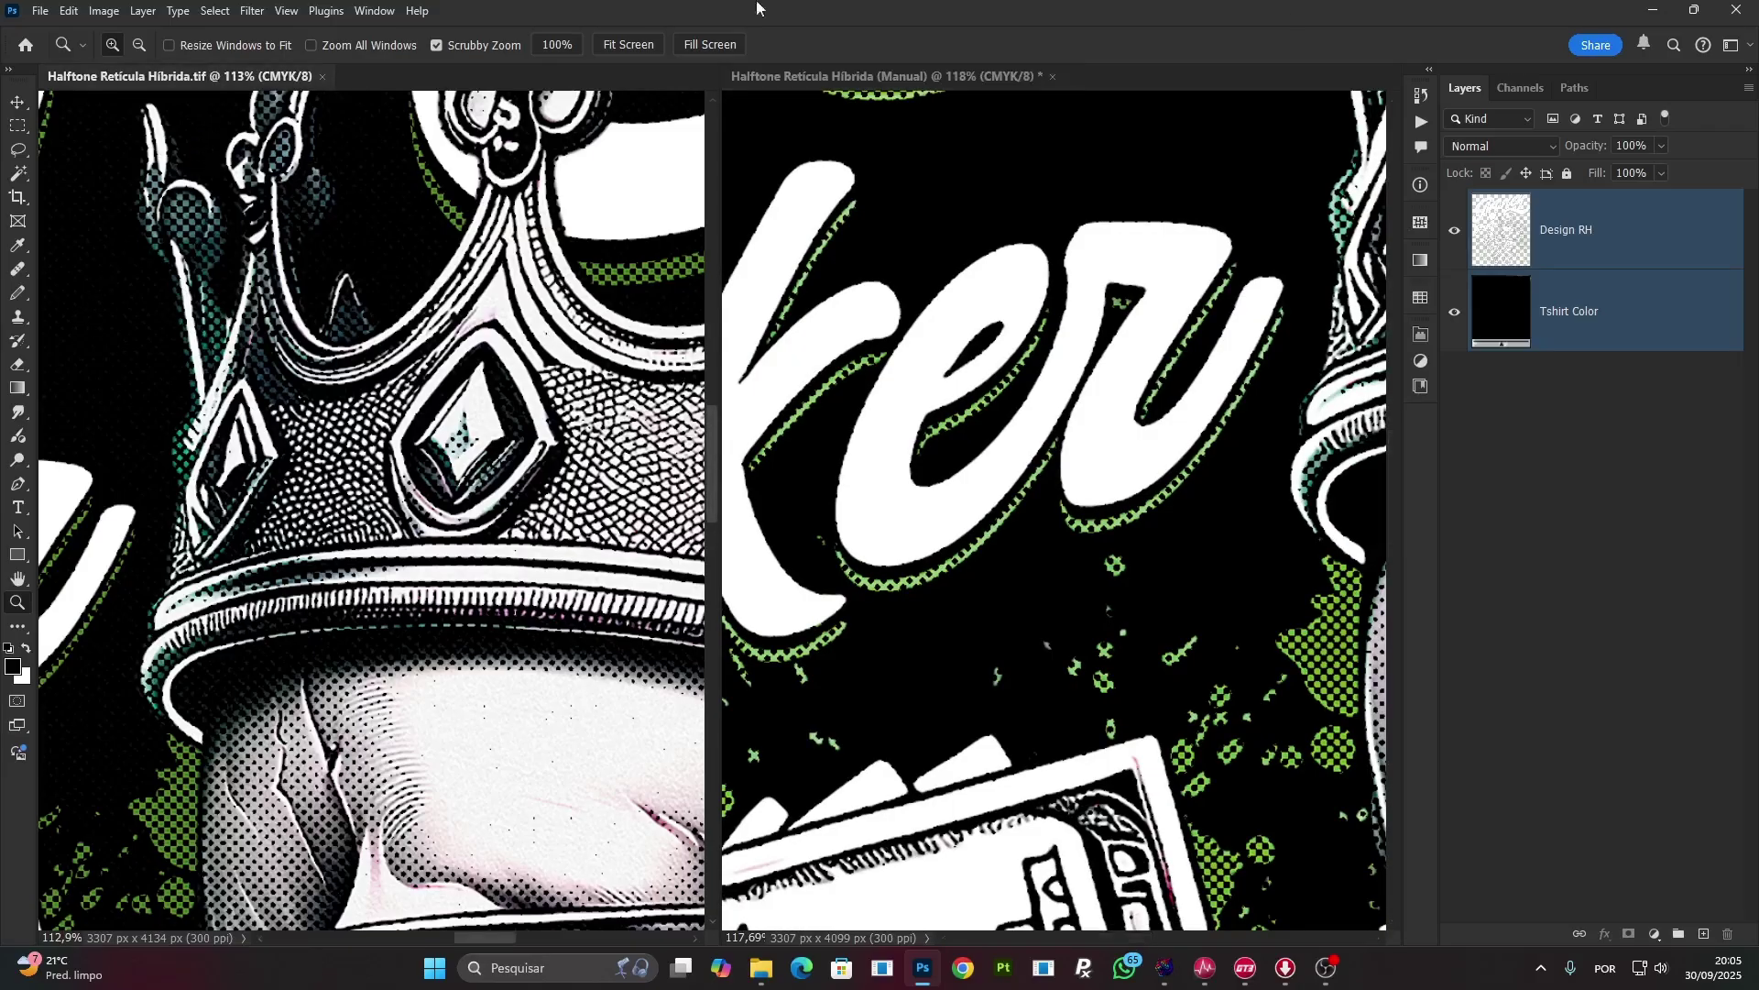
left_click(1459, 315)
left_click_drag(473, 197, 157, 355)
left_click_drag(296, 448, 426, 454)
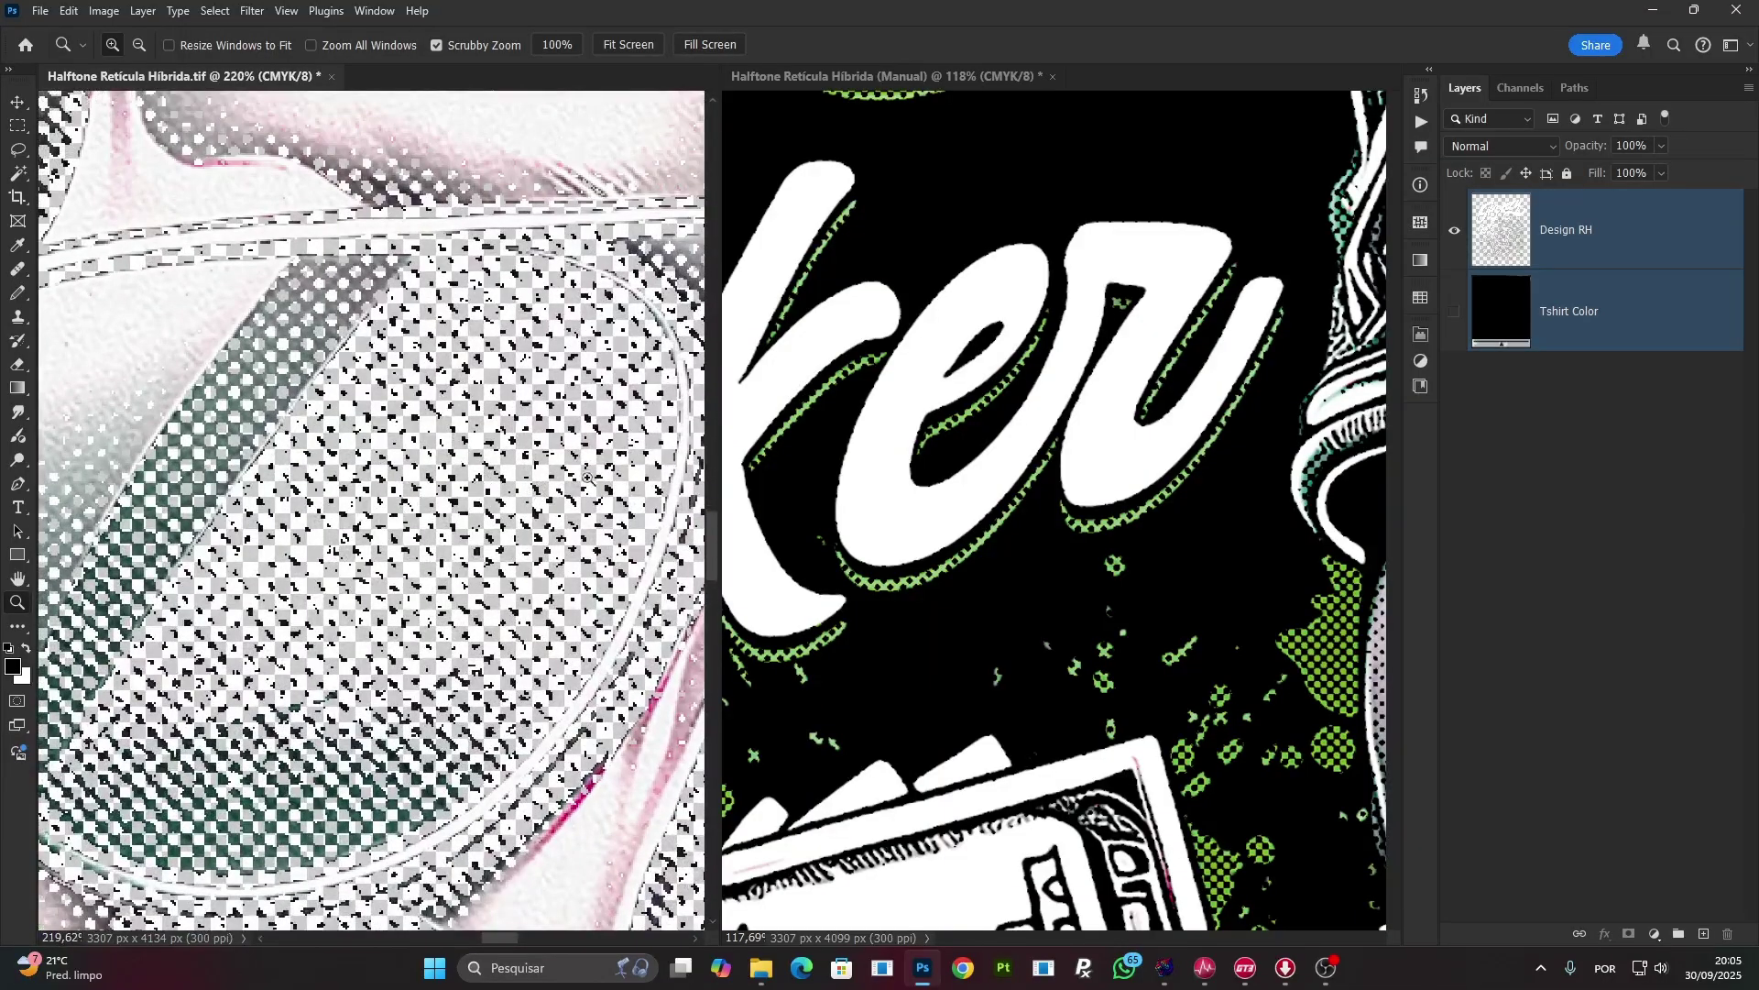
Hide the Tshirt Color layer in the manual halftone document and bring its skull's sunglasses into view.
left_click(1085, 463)
scroll(1086, 476, "down", 5)
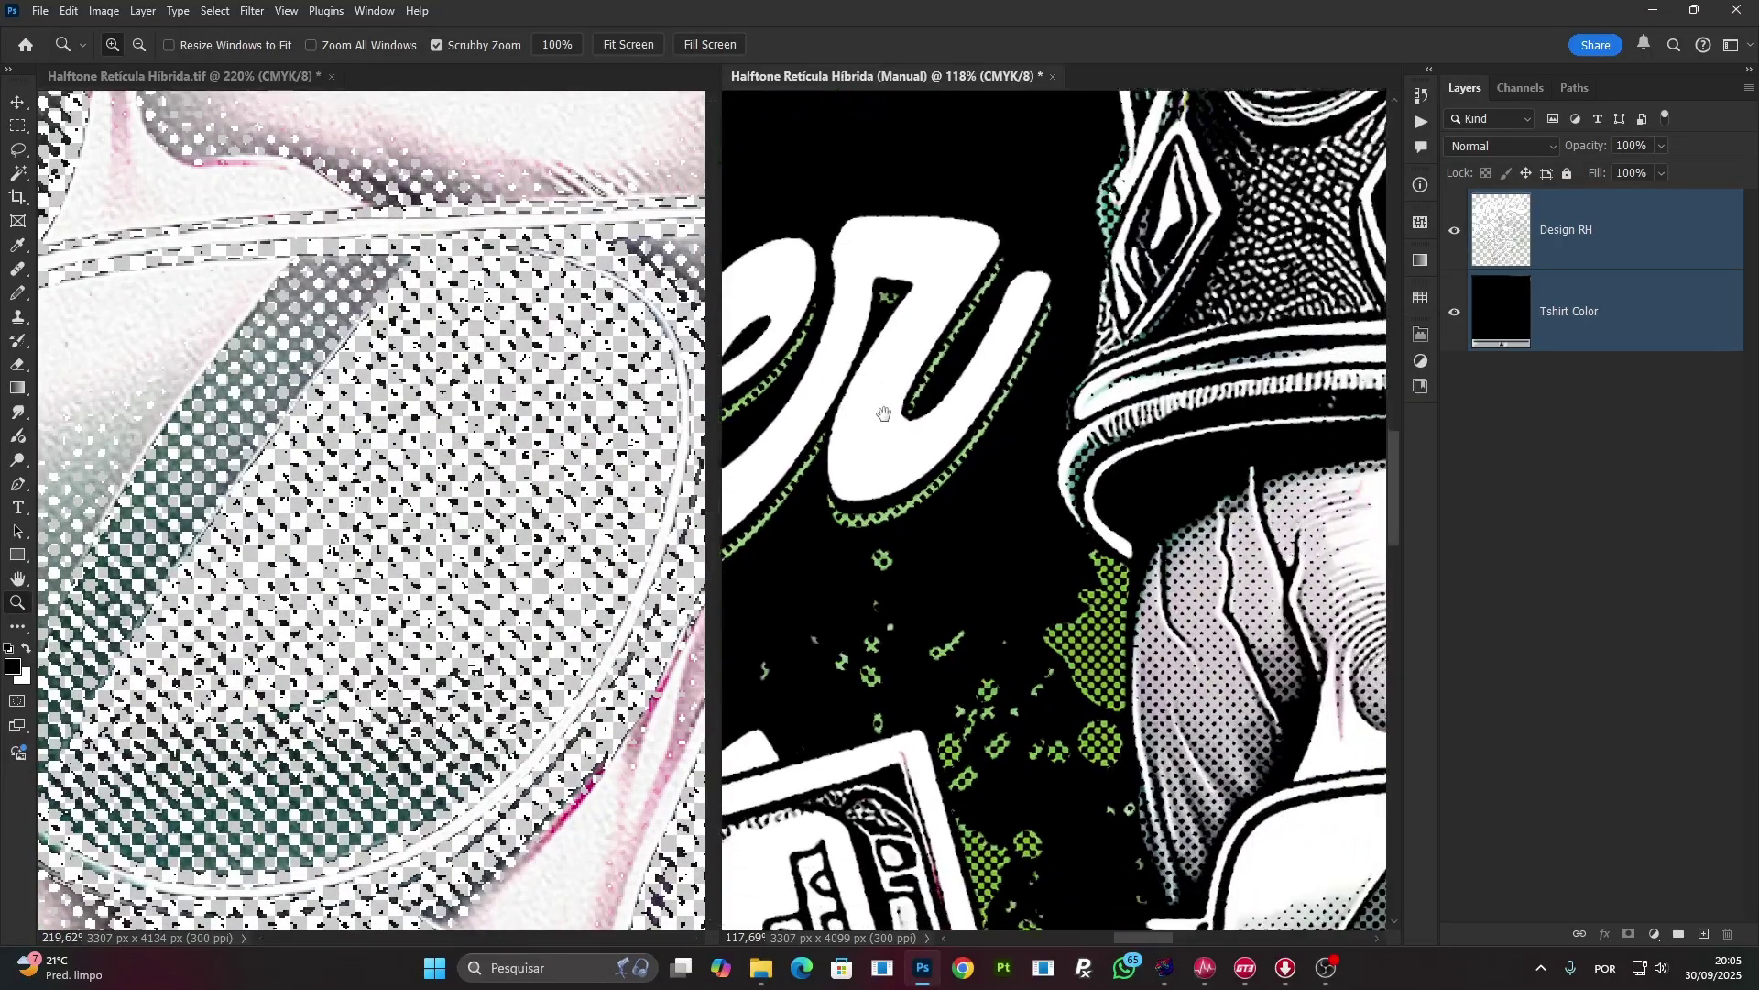
scroll(1087, 492, "down", 5)
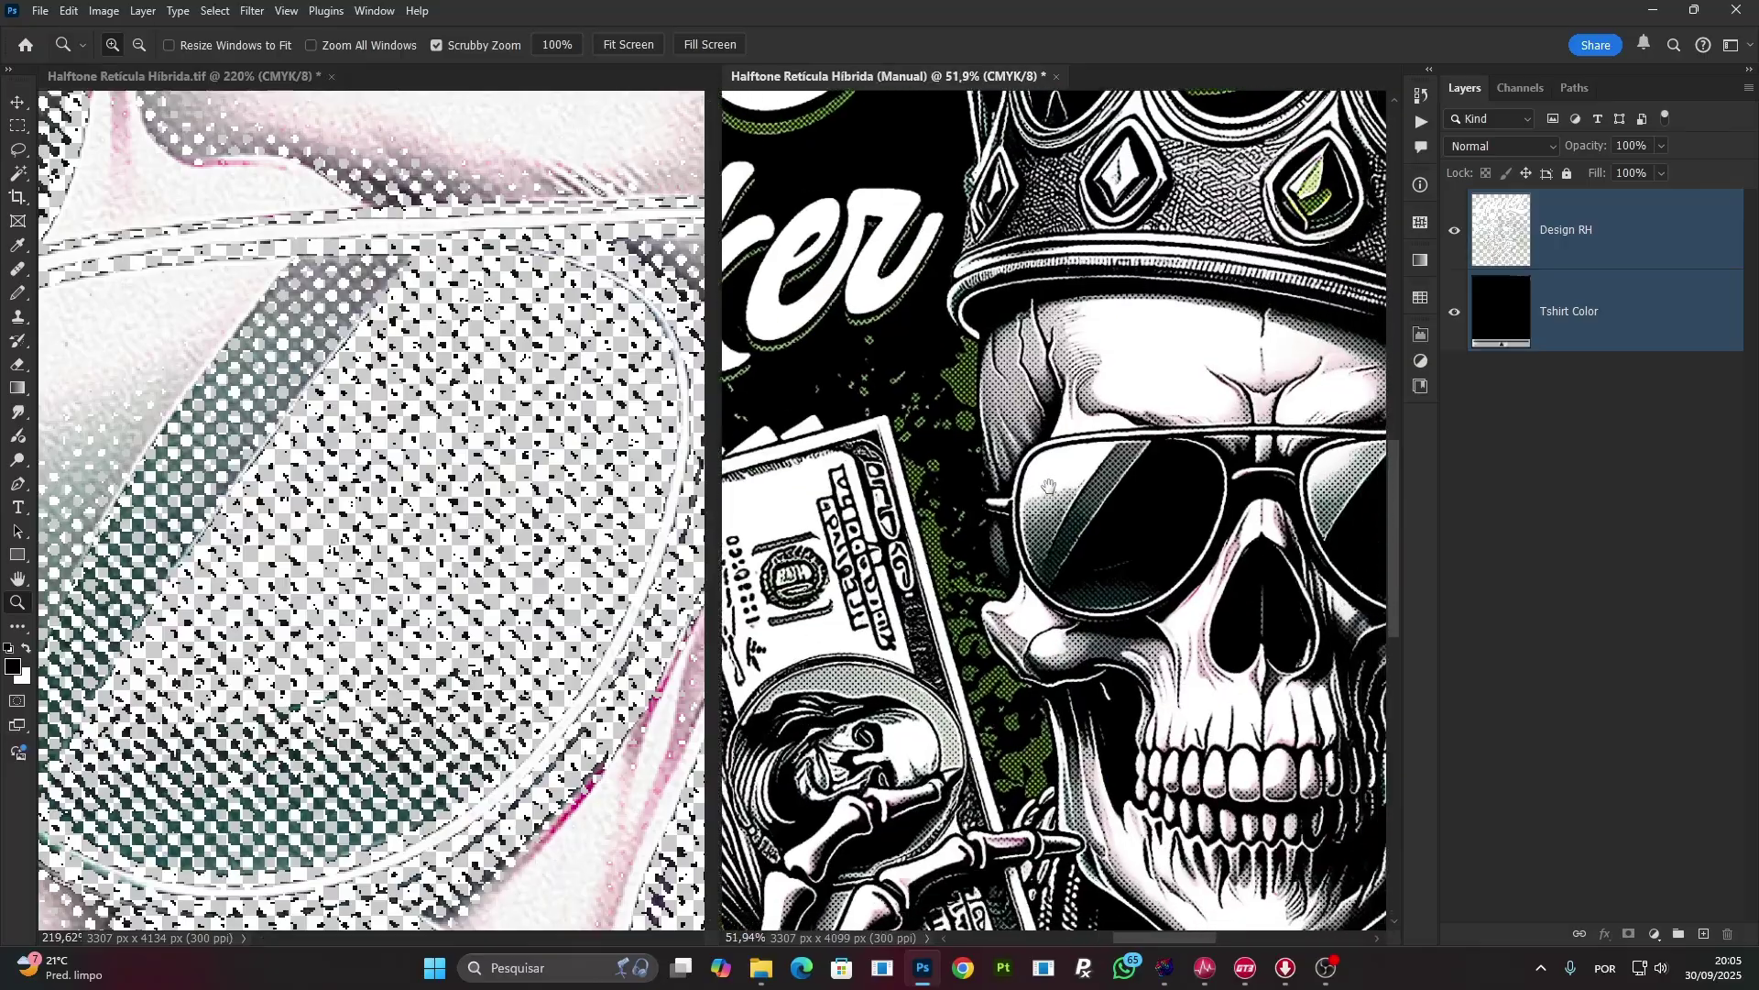
left_click(1454, 312)
left_click_drag(1068, 504, 1199, 488)
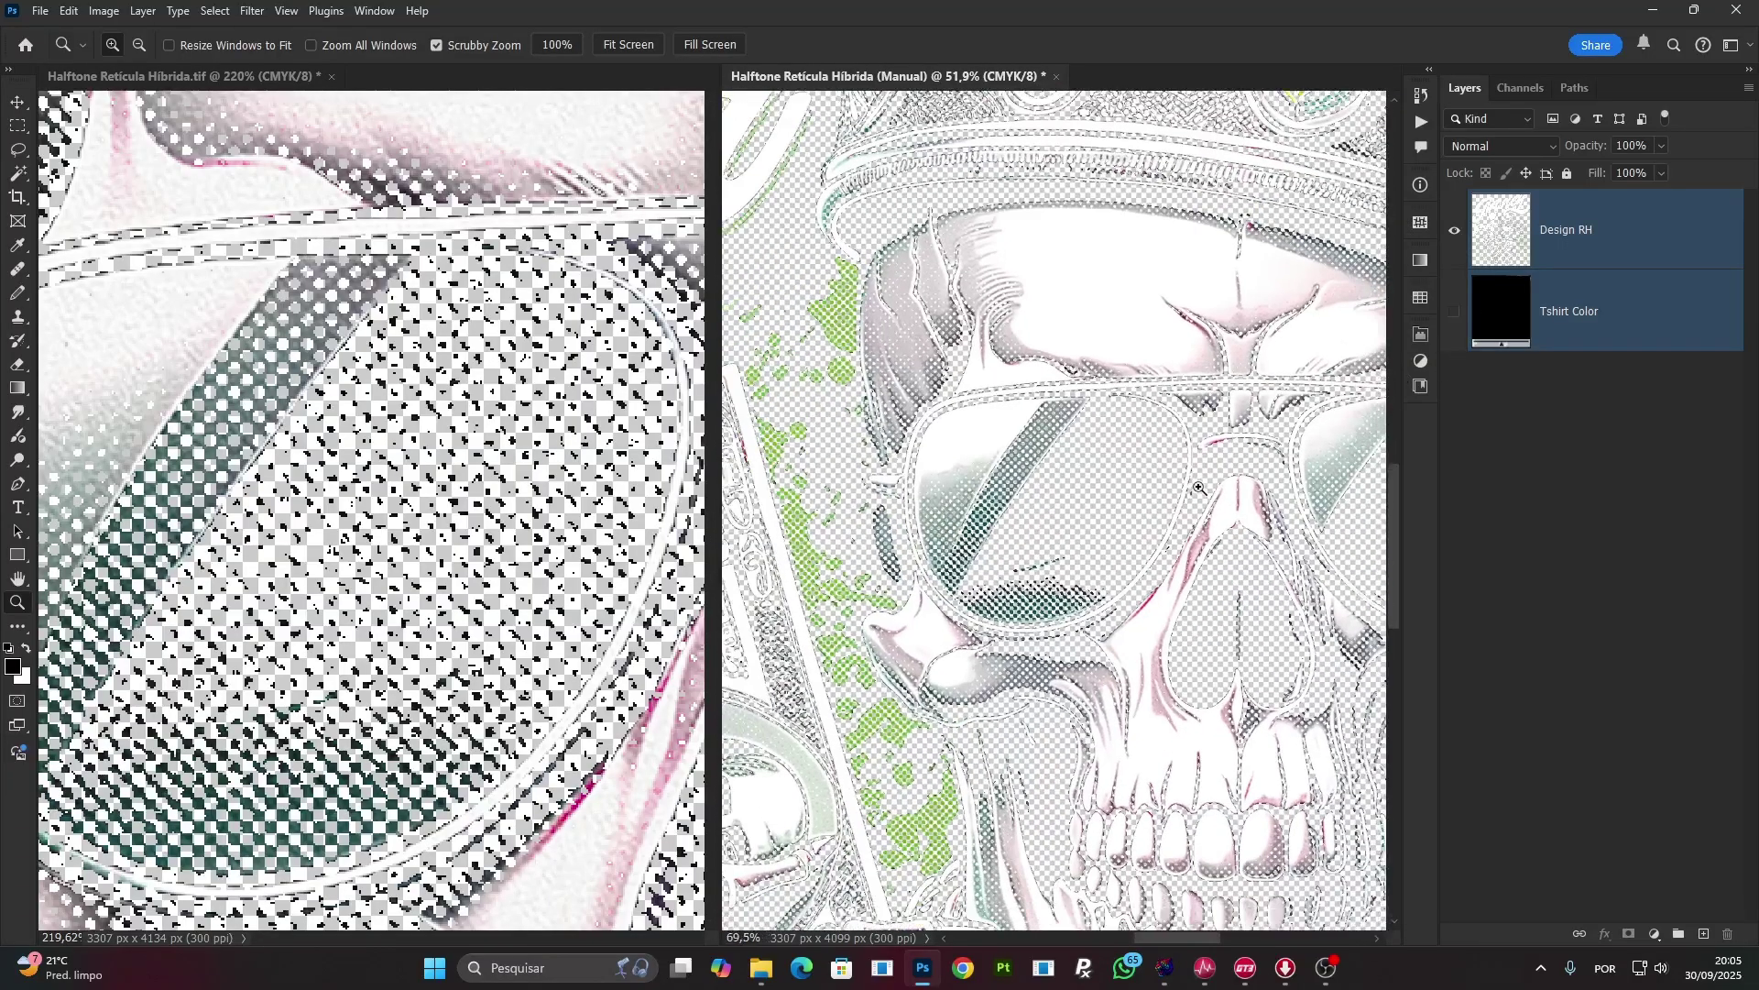
Compare the sunglasses' halftone dots in both documents and fit the manual version on screen.
left_click_drag(459, 458, 400, 513)
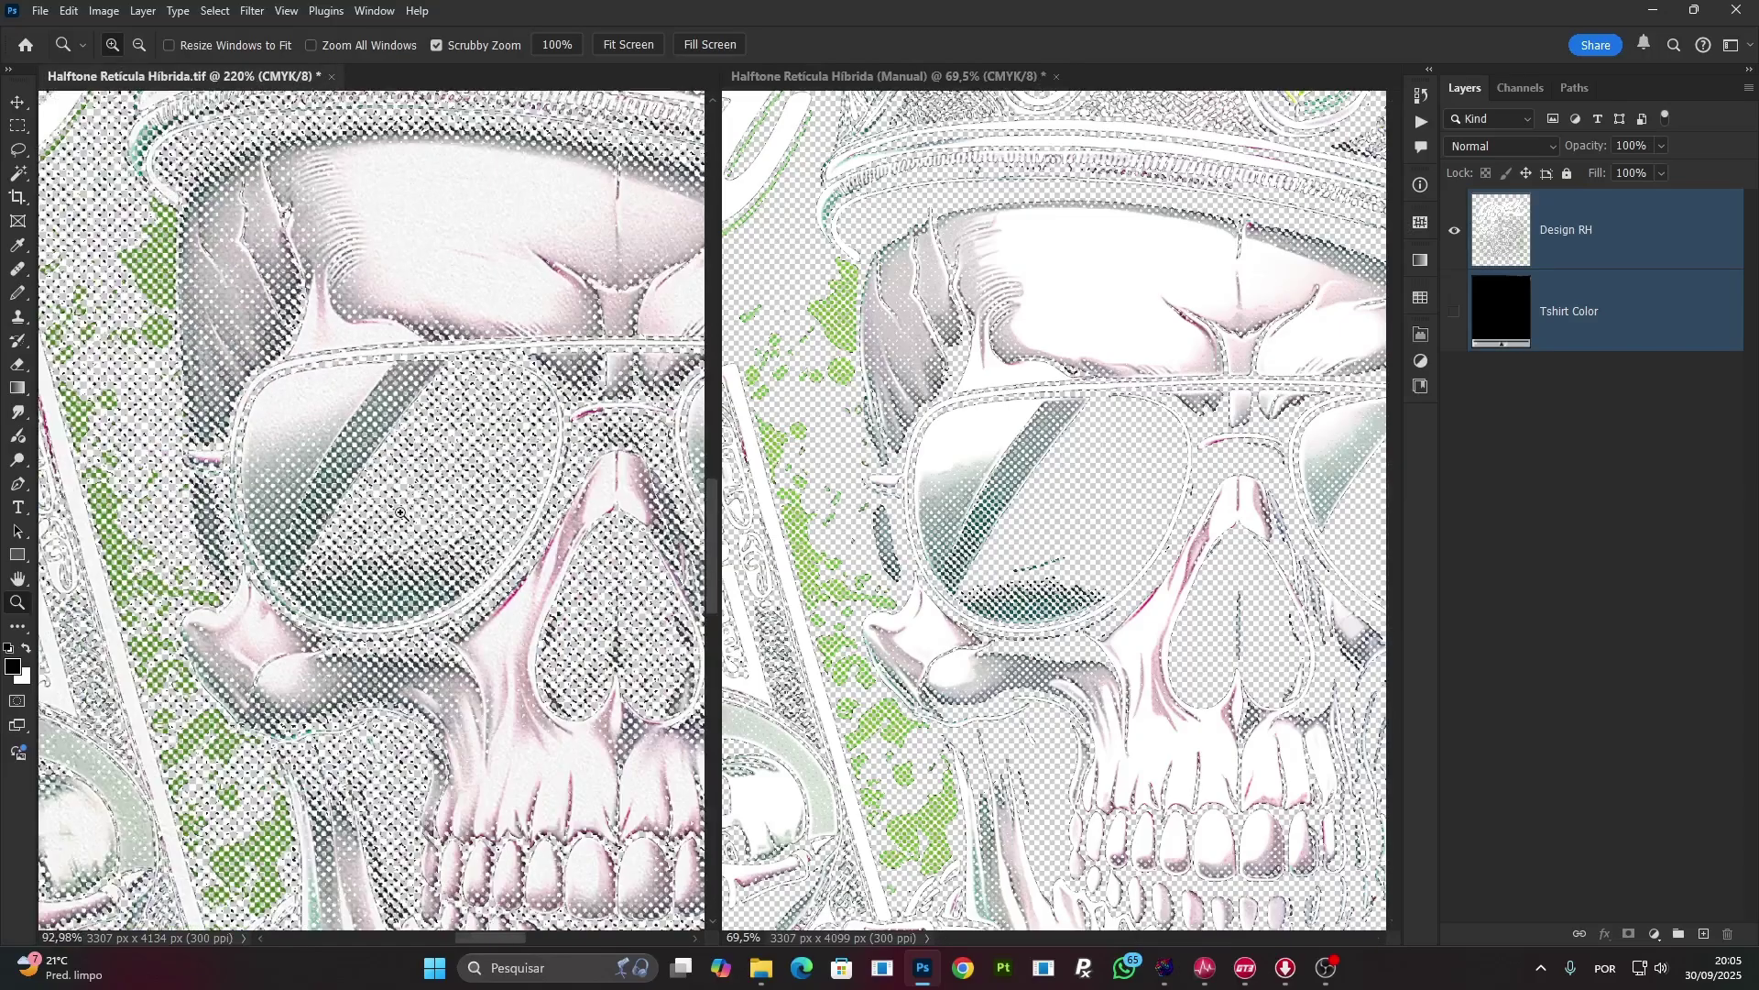
left_click_drag(1077, 497, 1158, 483)
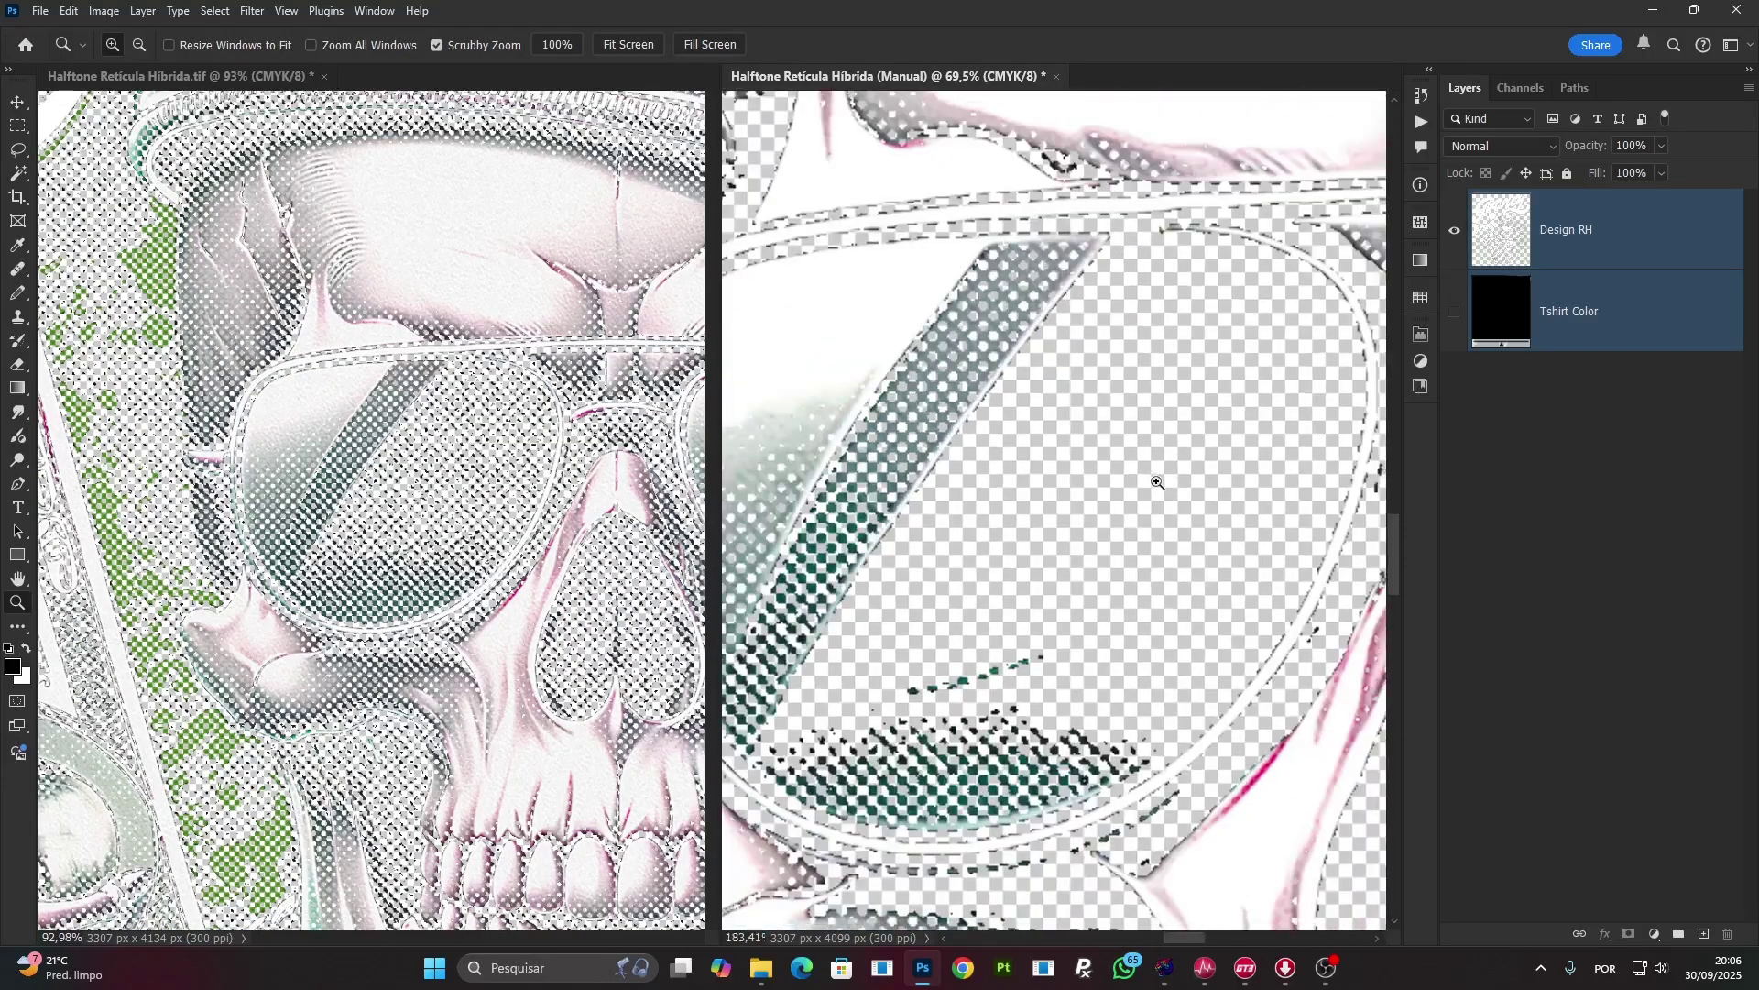
right_click(1025, 512)
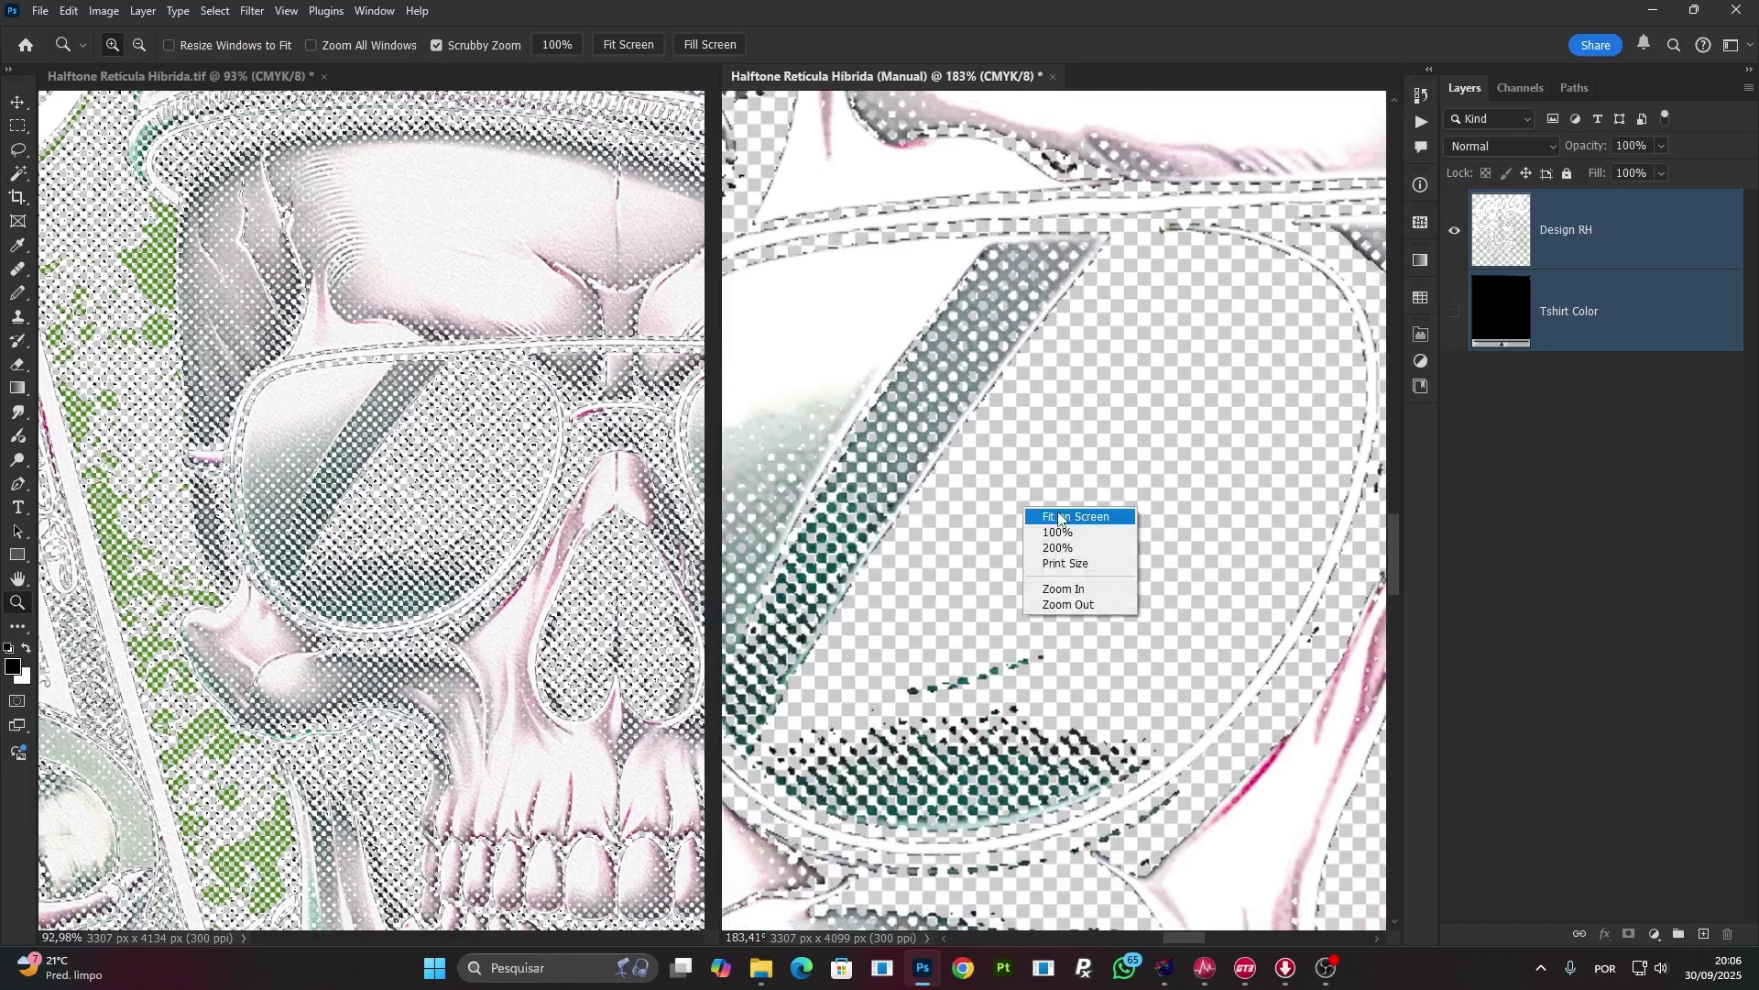
left_click(1058, 517)
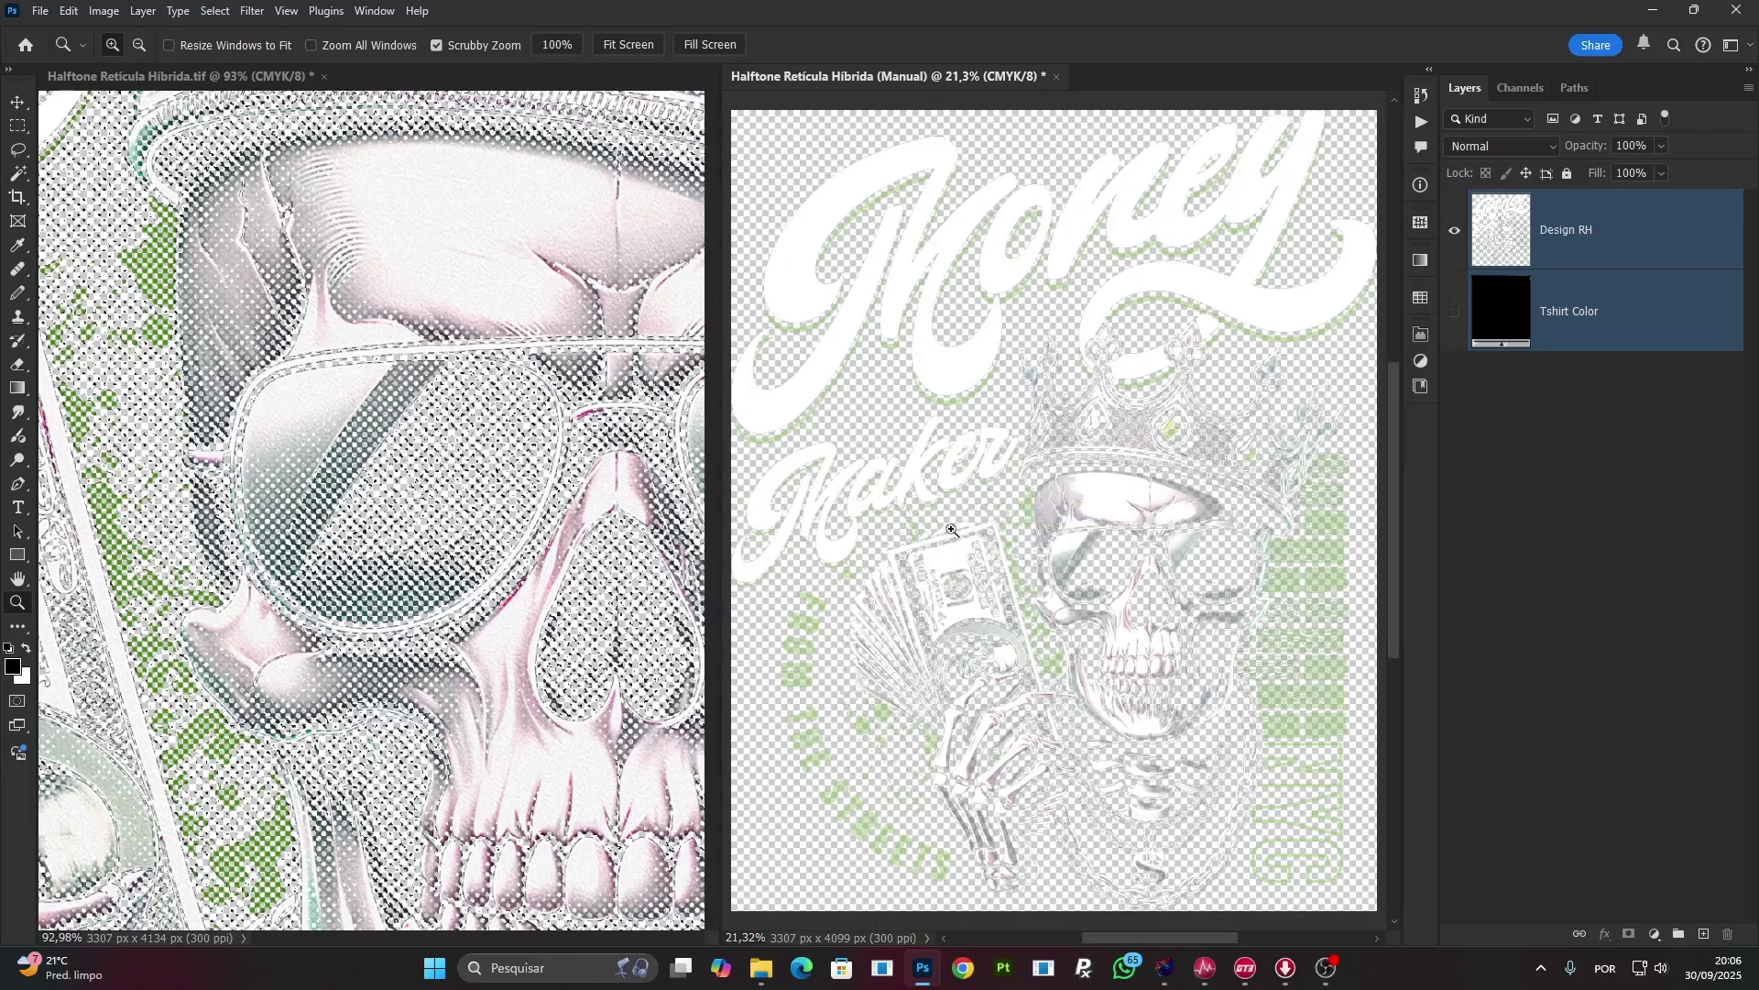
Close the TIF document without saving and show the Tshirt Color layer in the manual halftone document.
left_click(324, 77)
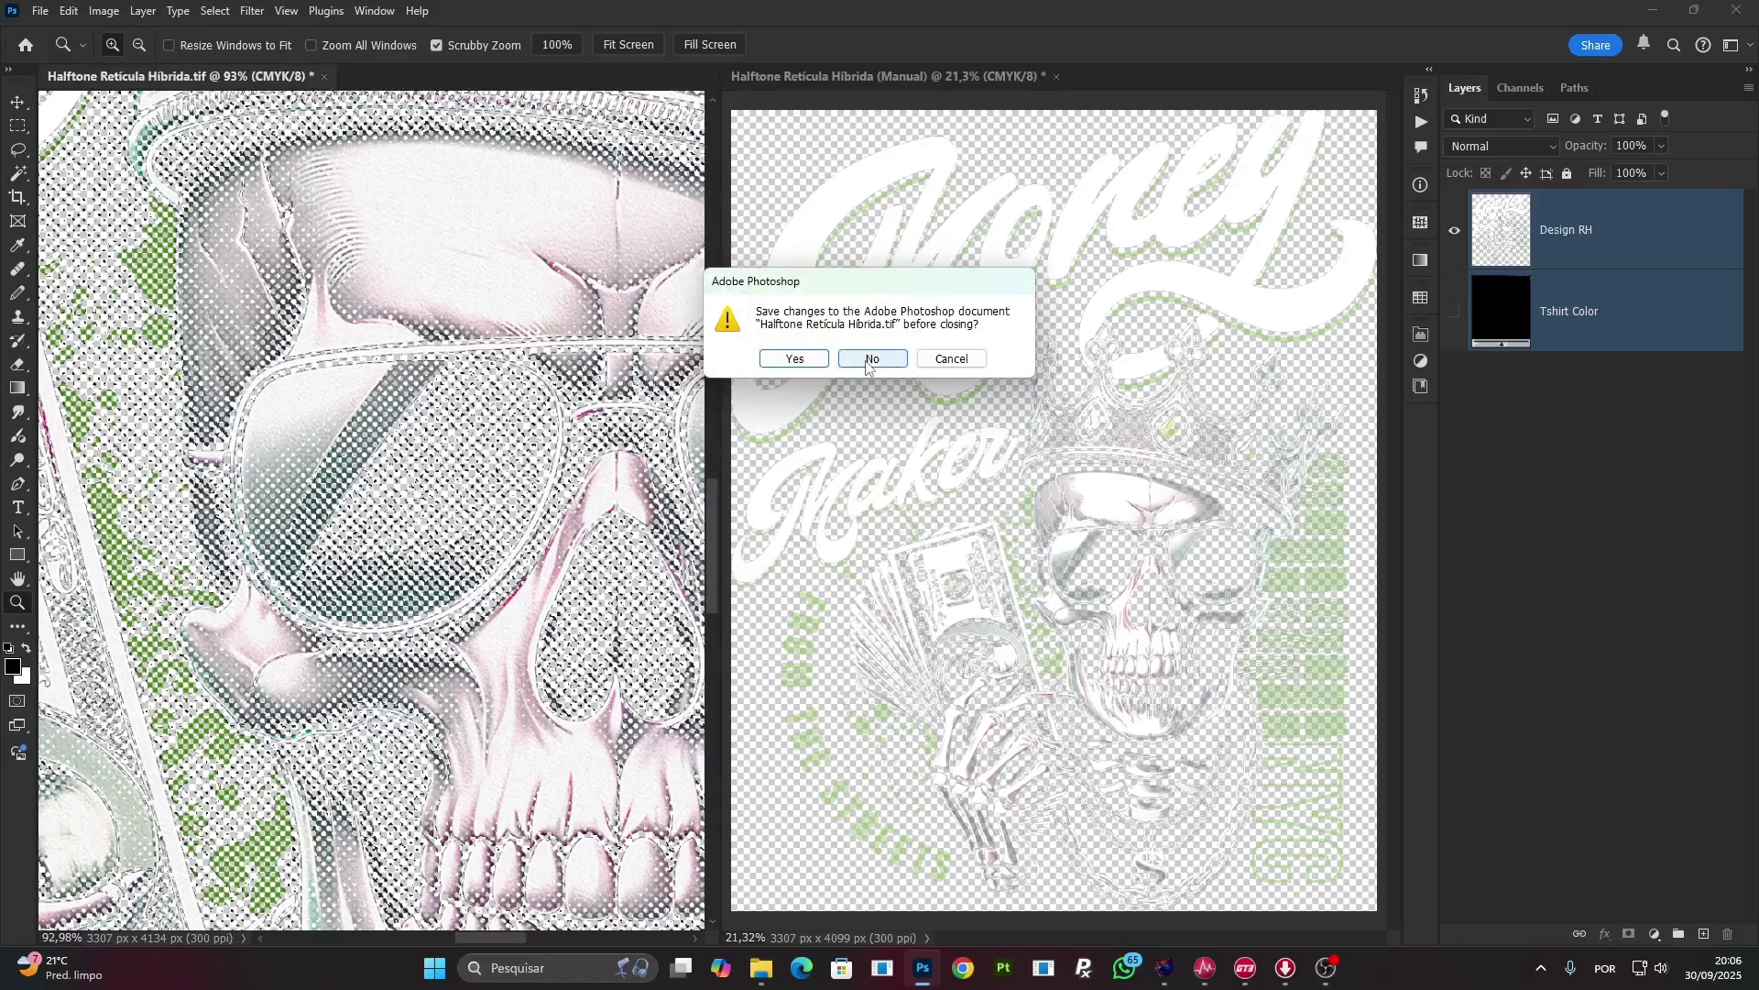
left_click(867, 360)
left_click(1456, 313)
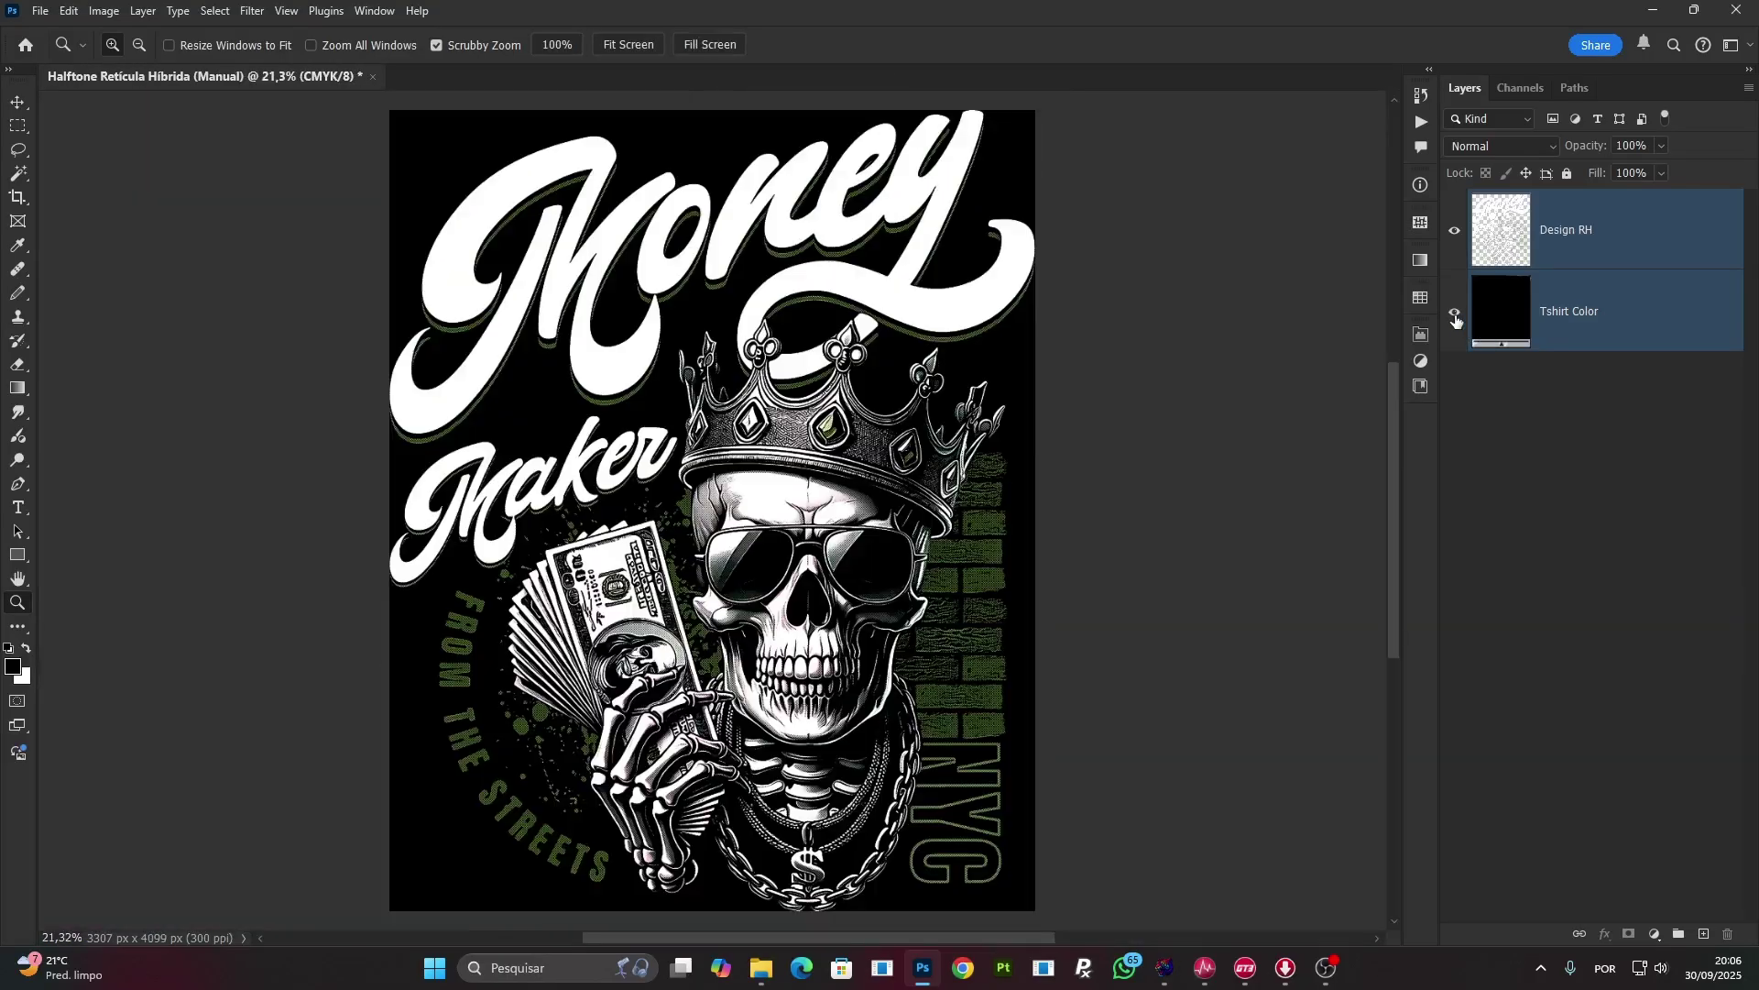
Delete the Tshirt Color layer so only the Design RH halftone remains on transparency.
left_click_drag(892, 571, 1339, 365)
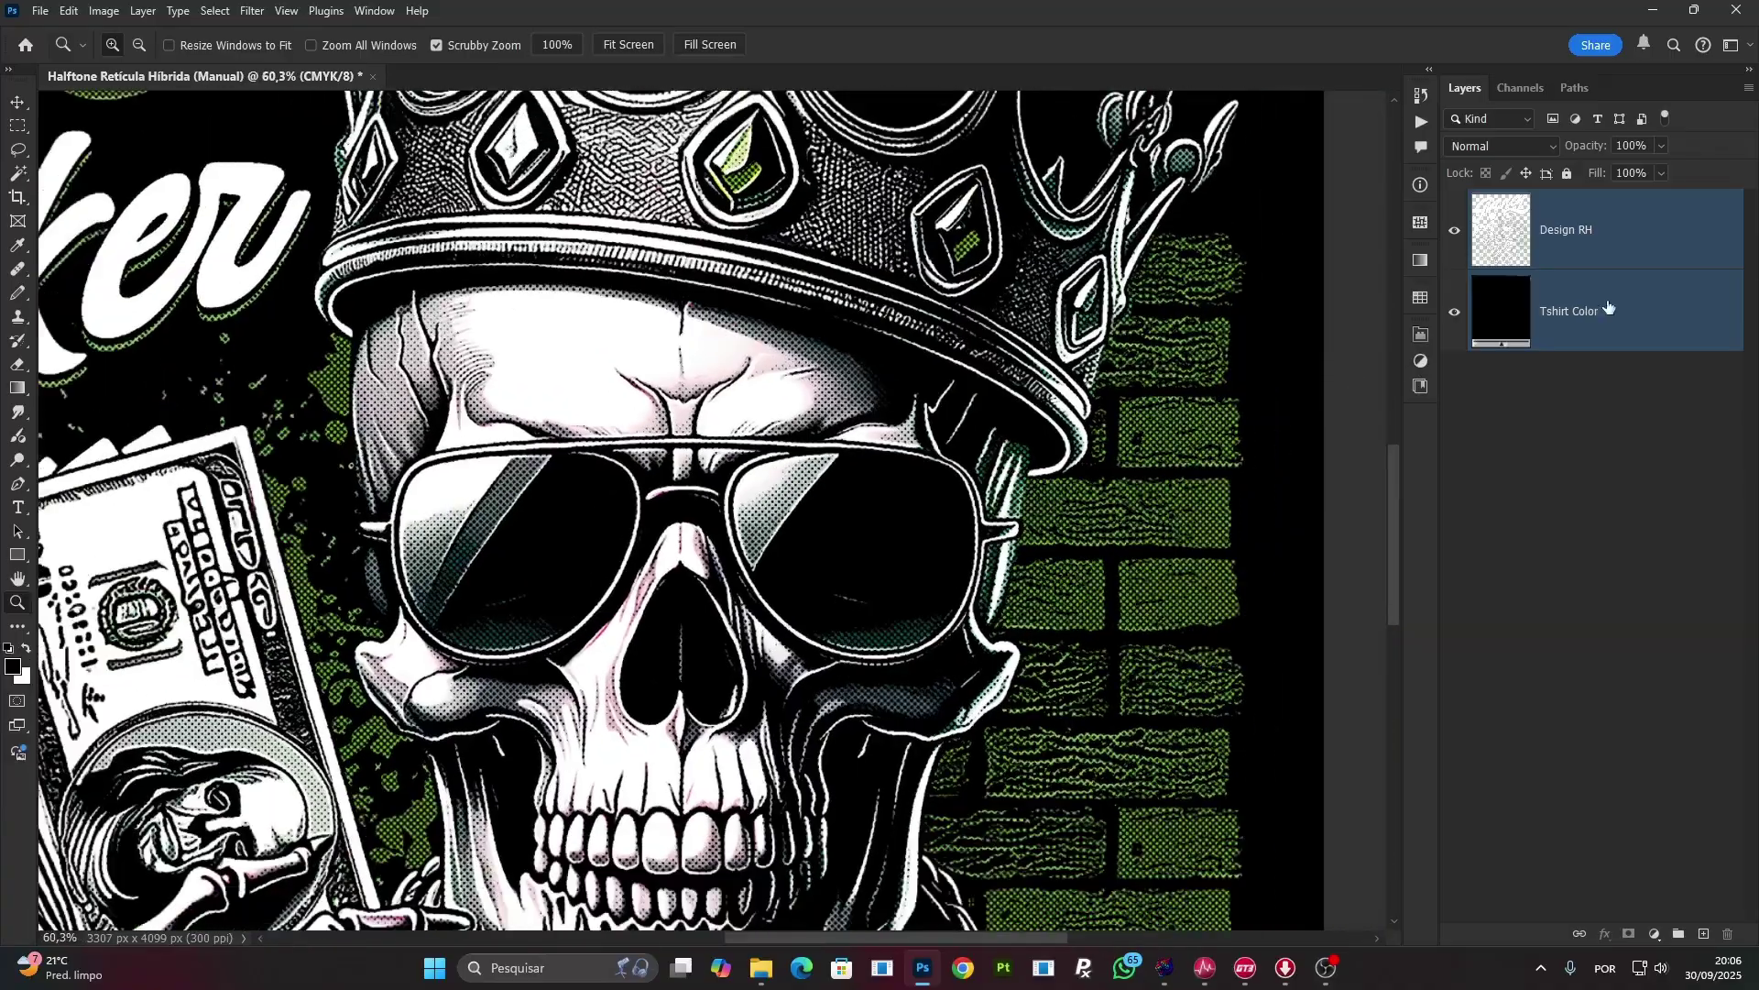
left_click(1647, 328)
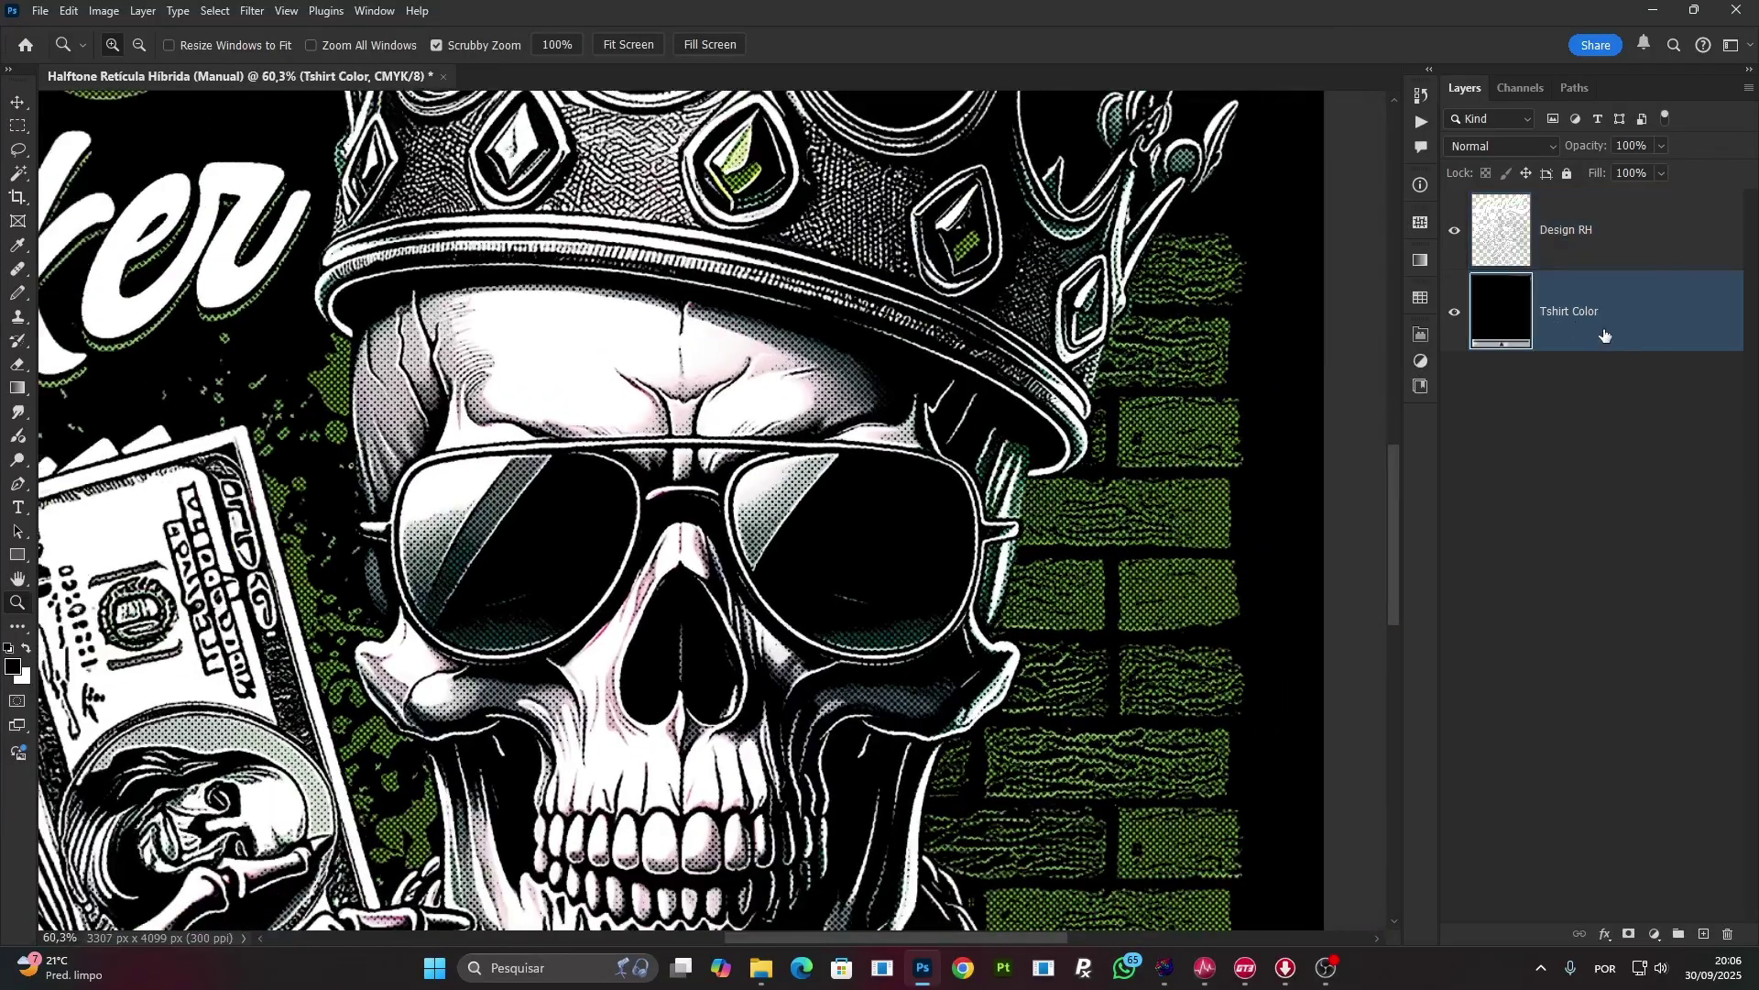
key("Delete")
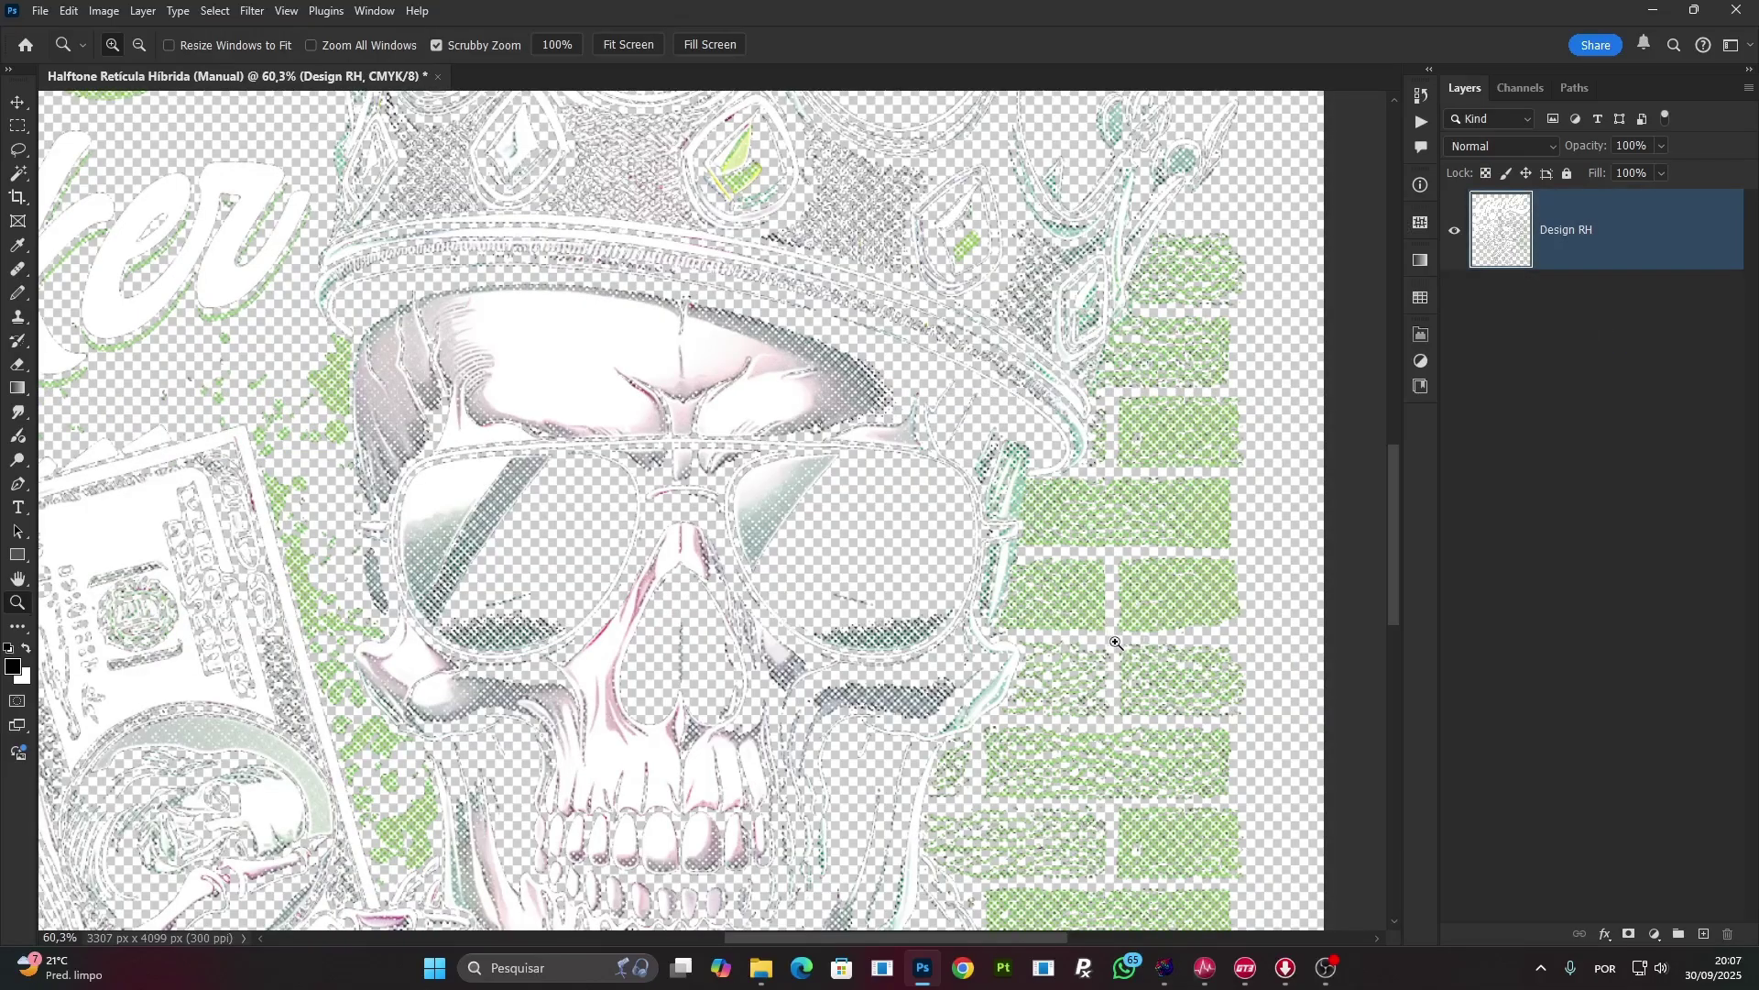
Switch to DTG & DTF Halftone IndexColor Ultra Pro, run the SPOT BRANCO 2D(BP) script on the halftone and dismiss its completion message.
left_click(1170, 972)
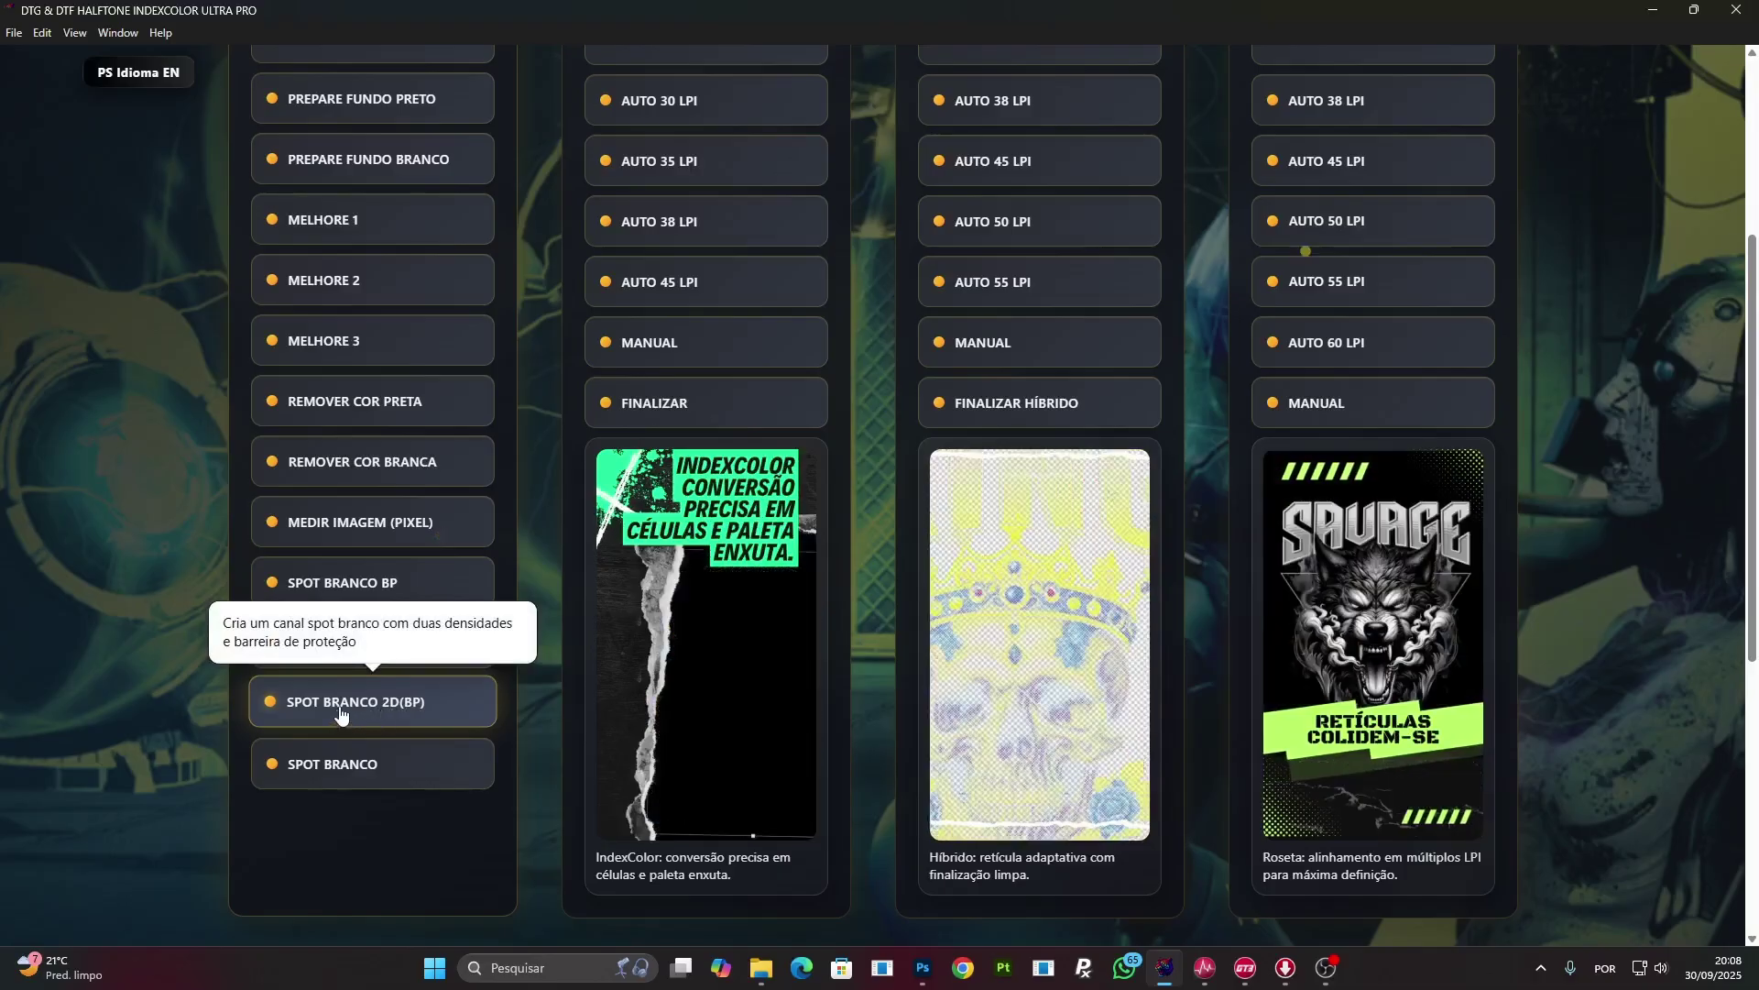
left_click(410, 704)
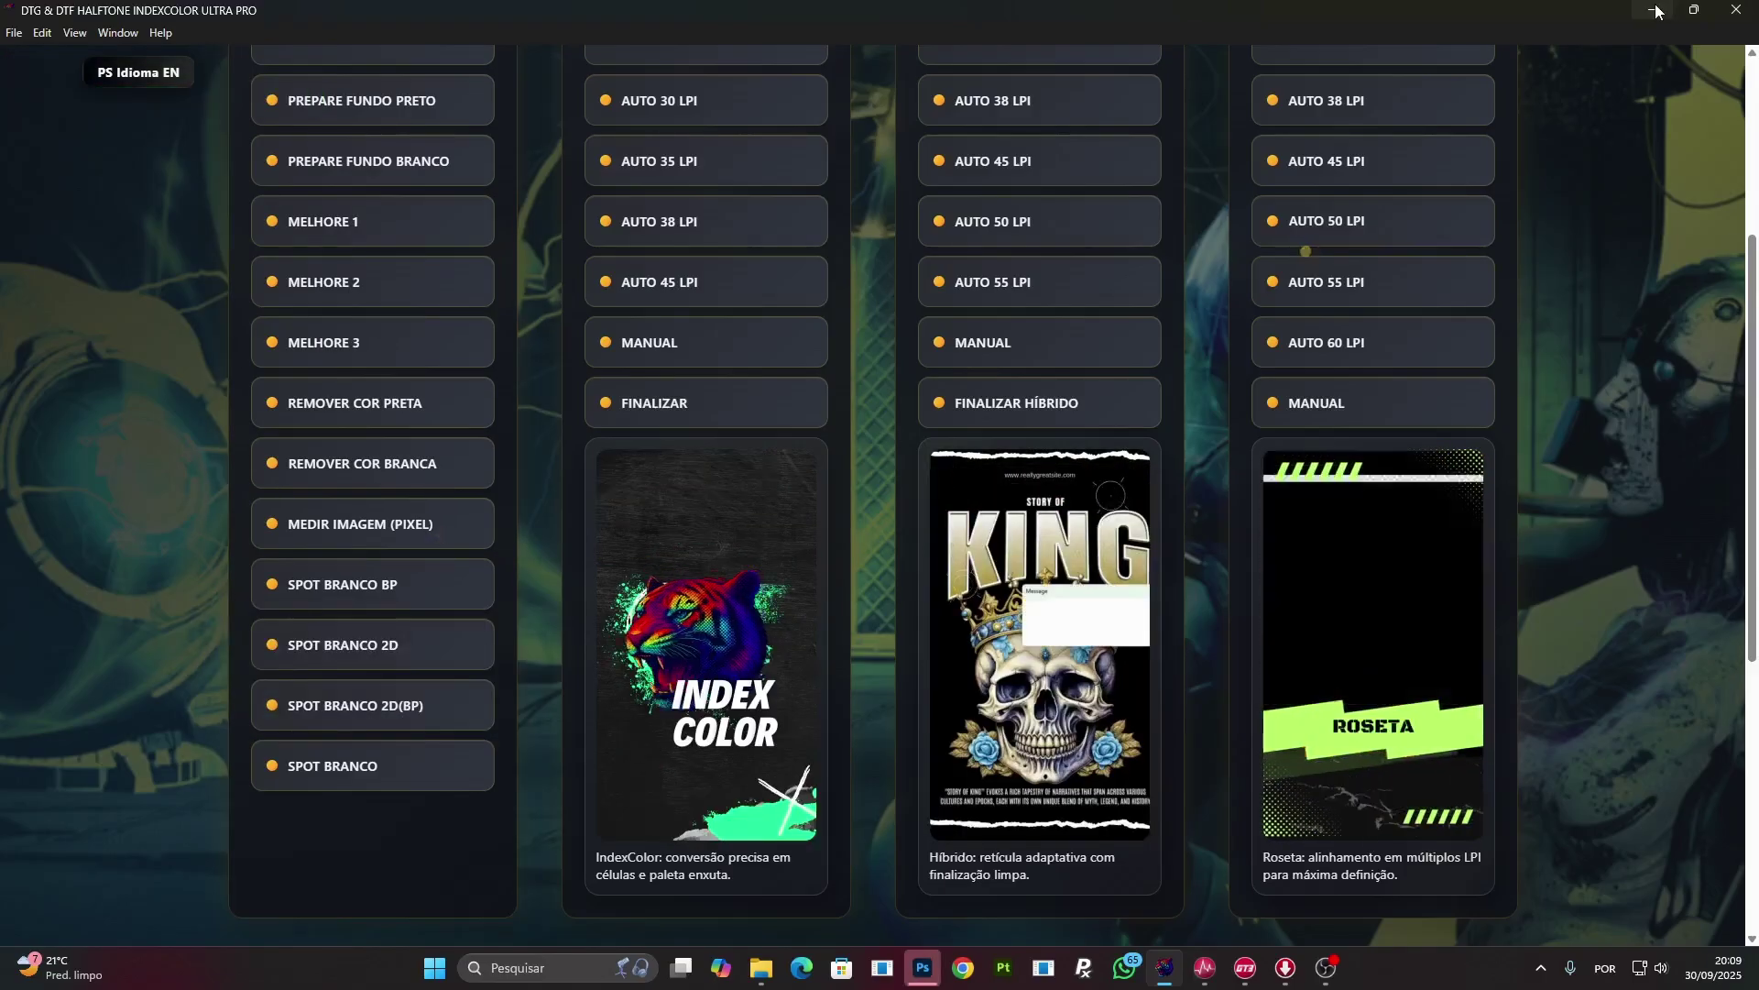
left_click(1655, 11)
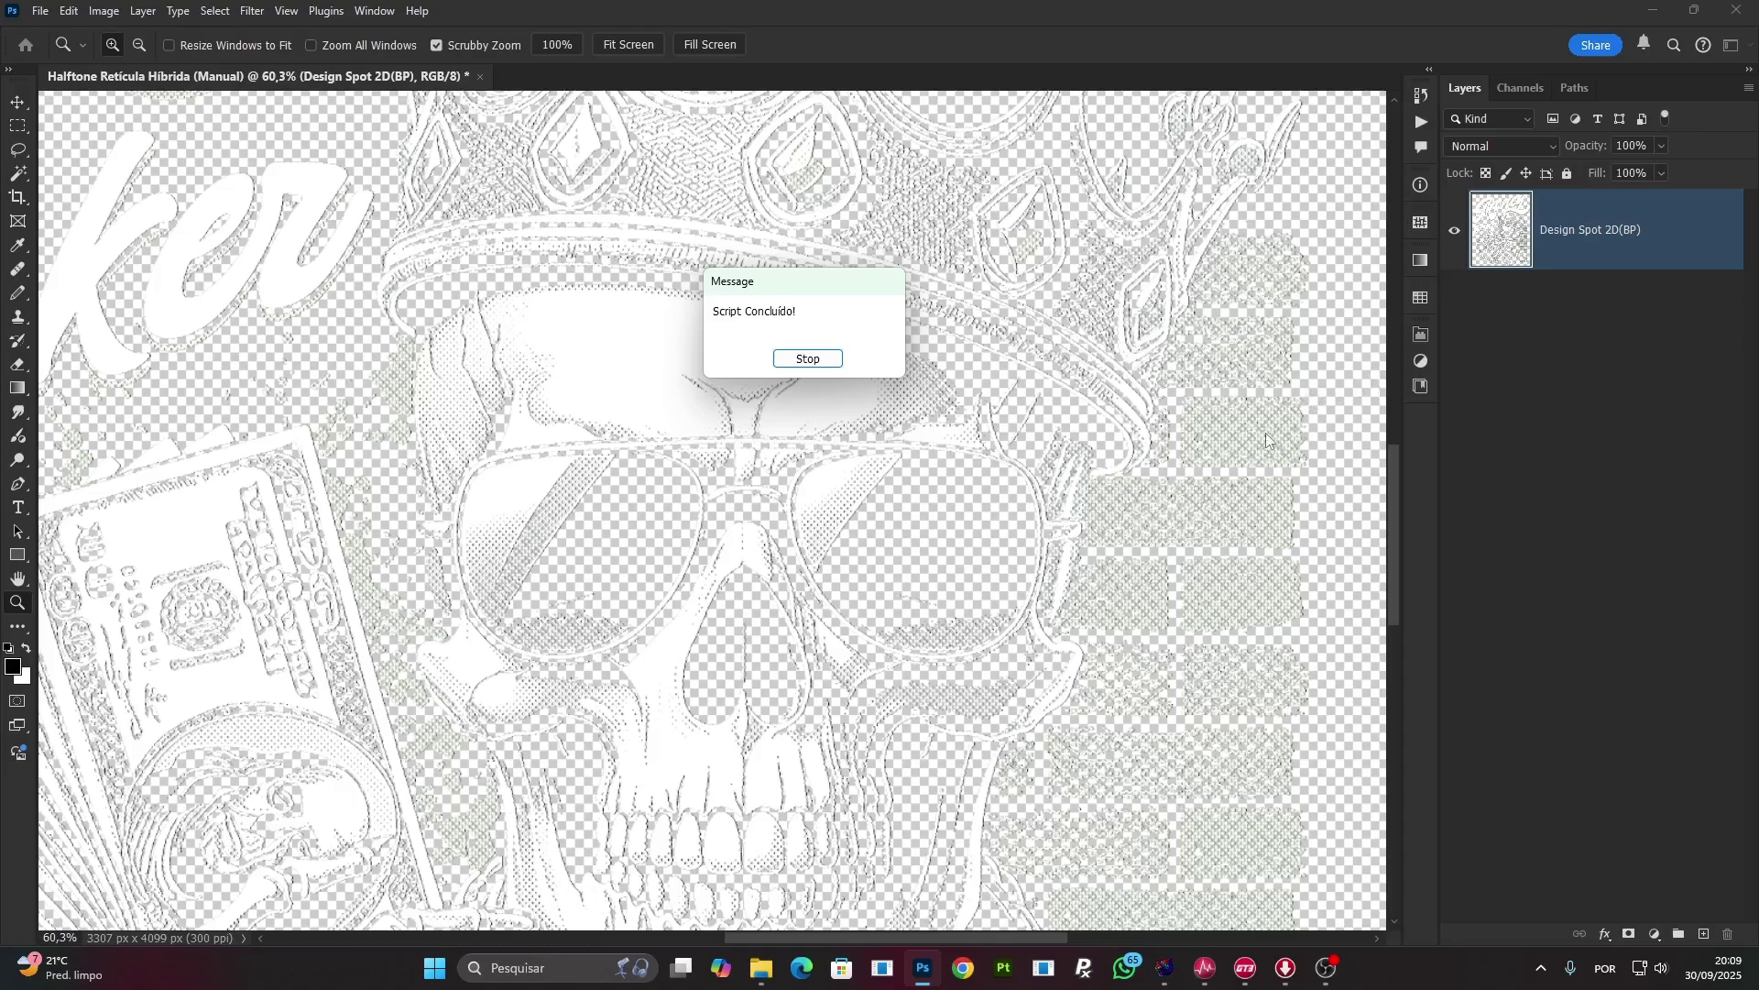
left_click(810, 359)
Examine the halftone dots around the sunglasses up close with the Spot_1 channel hidden and shown.
left_click_drag(575, 503, 717, 464)
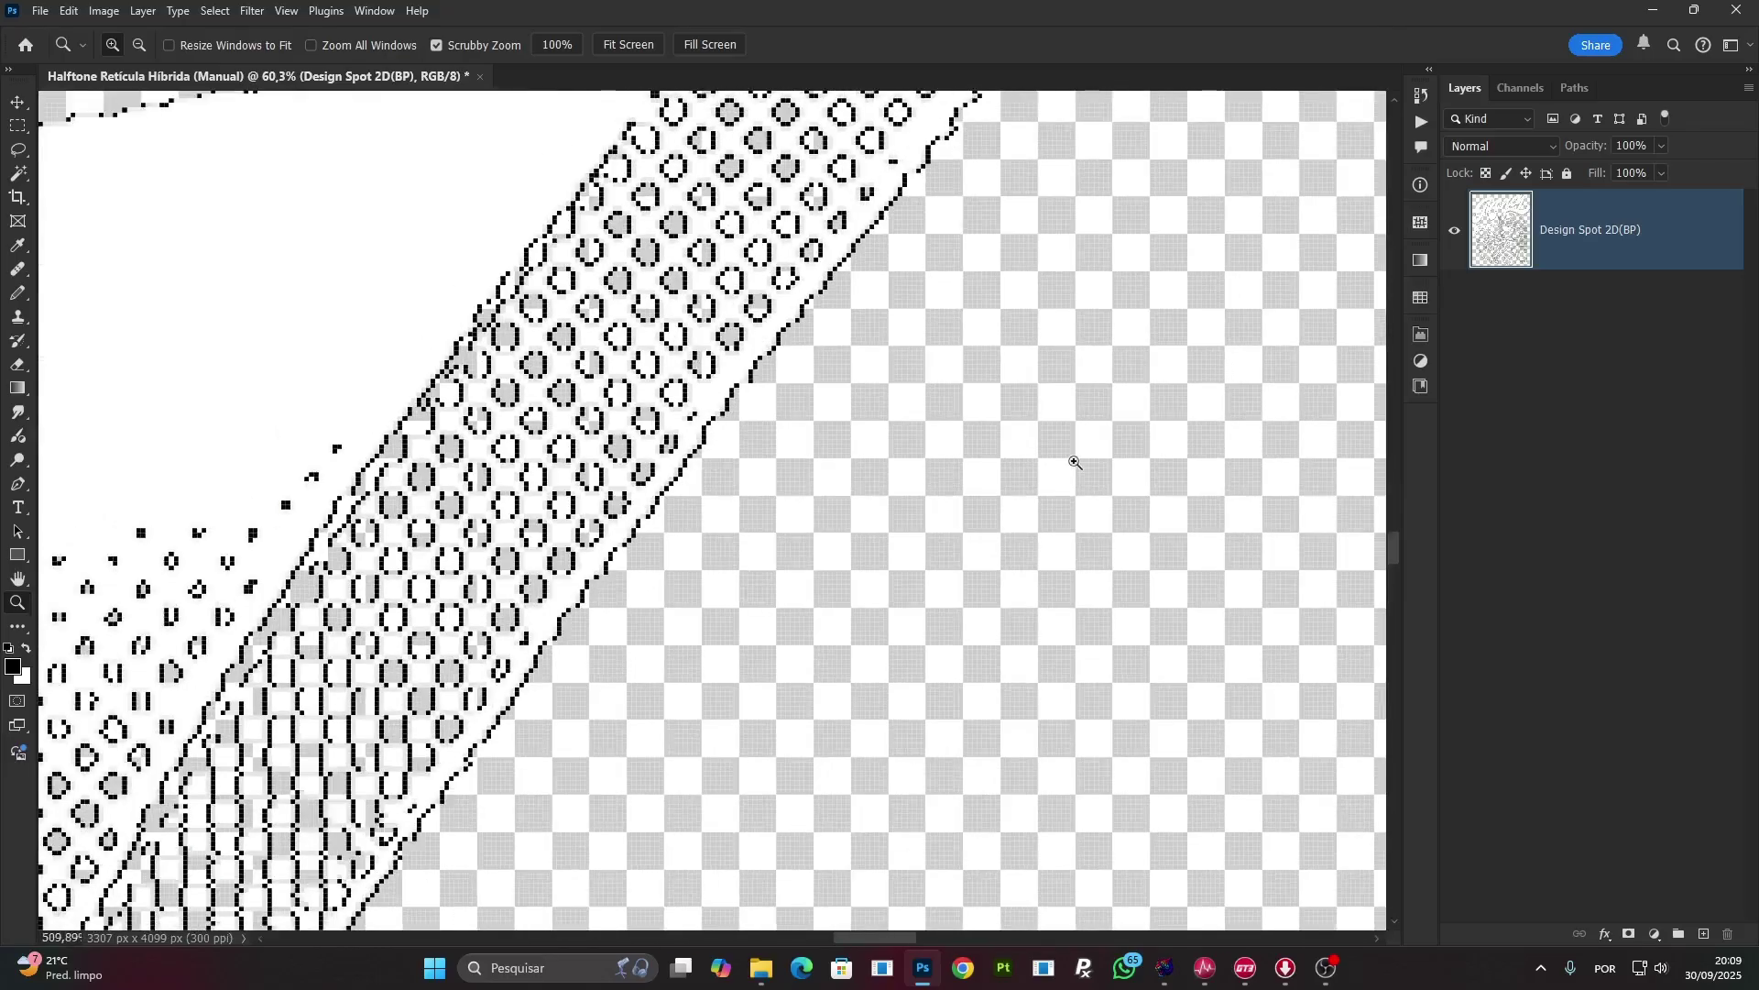
left_click(1523, 87)
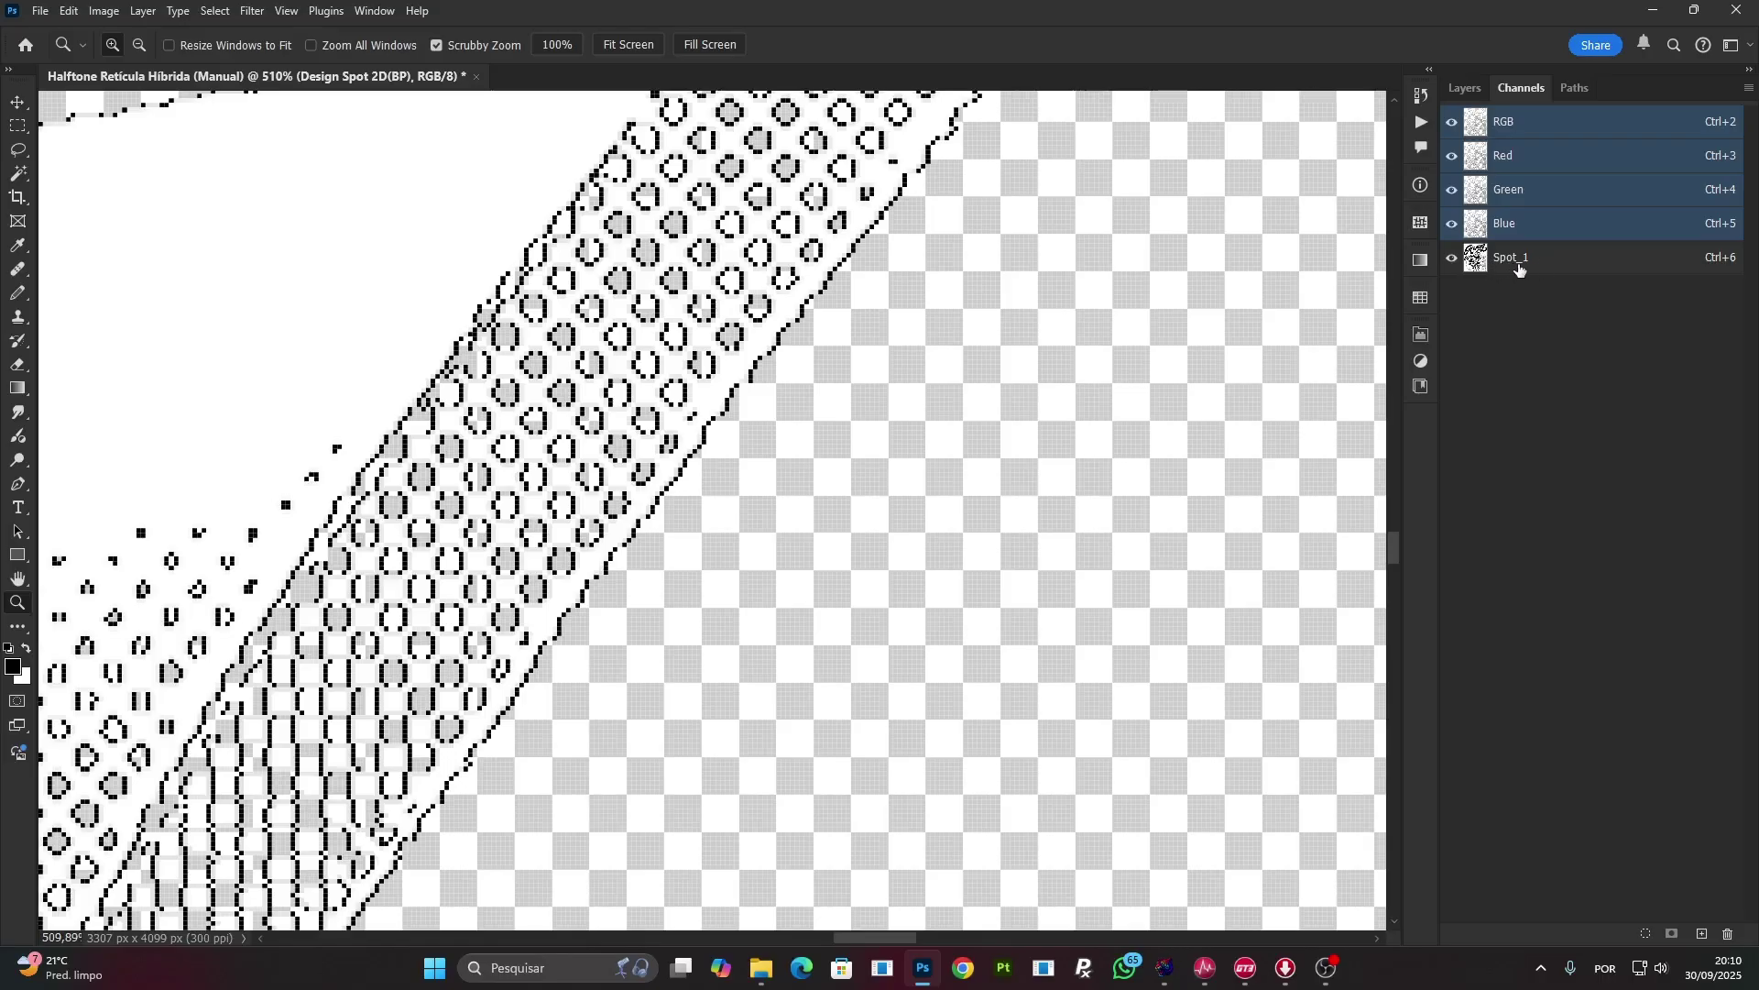
left_click(1453, 259)
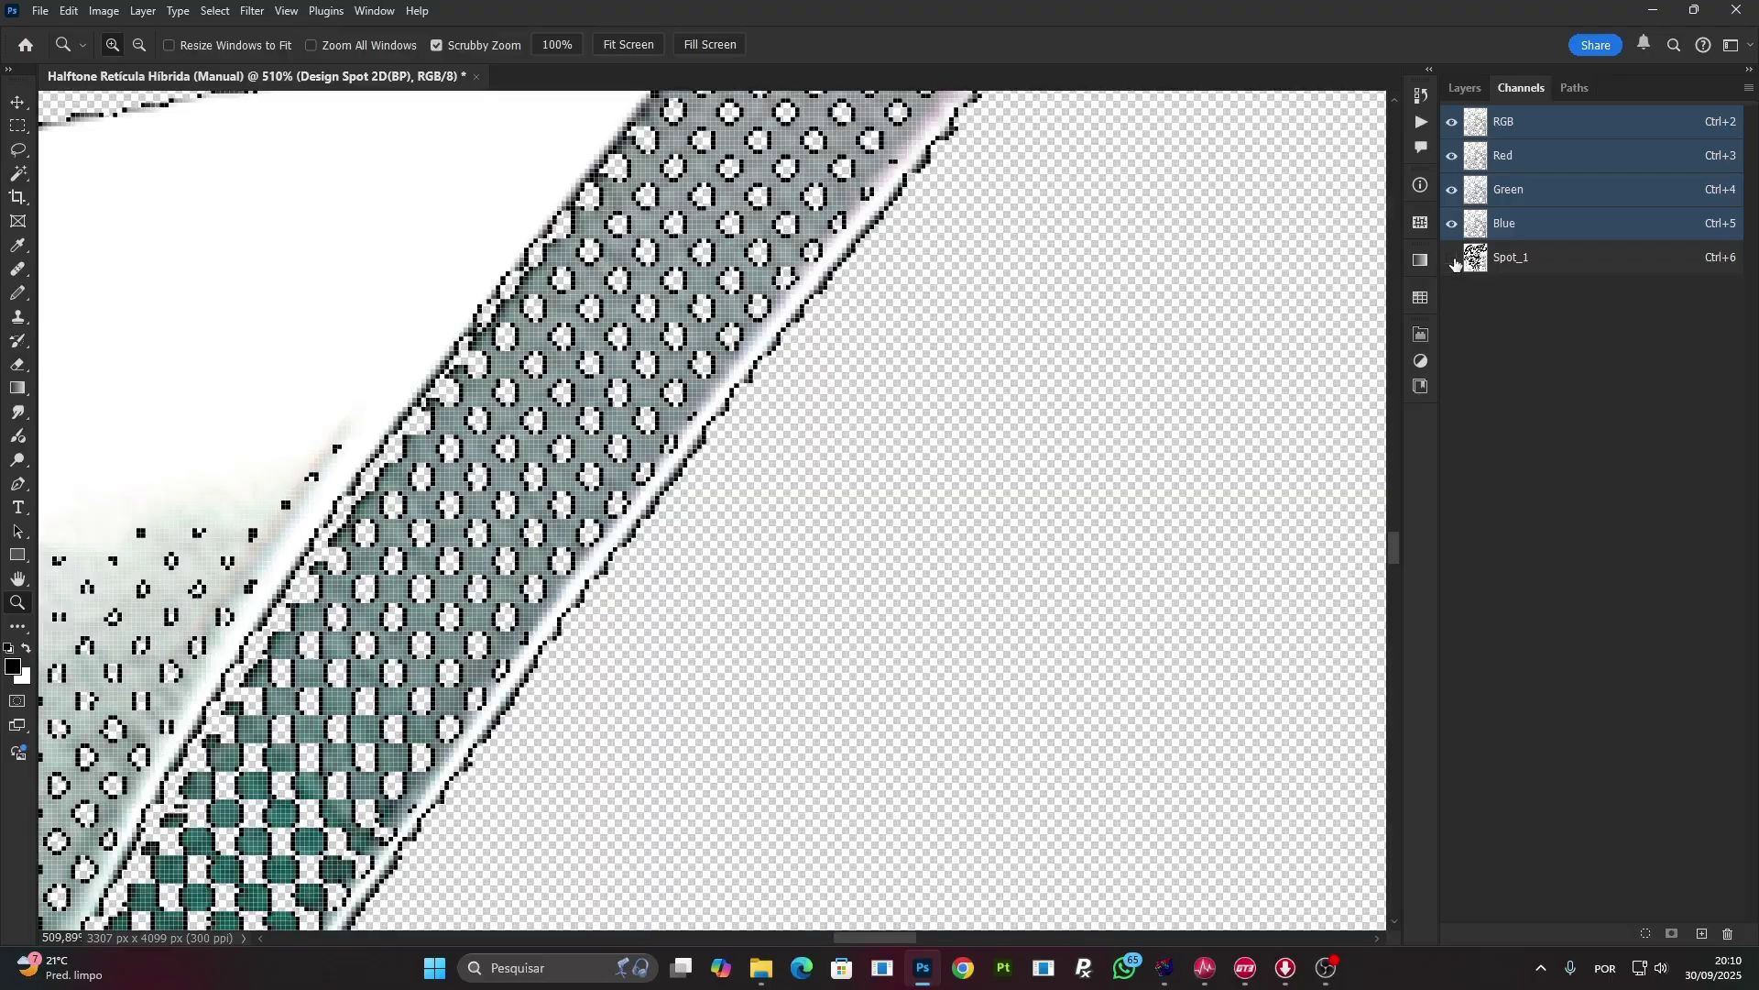
left_click_drag(1154, 322, 958, 405)
left_click_drag(772, 401, 678, 343)
left_click_drag(1132, 375, 1182, 371)
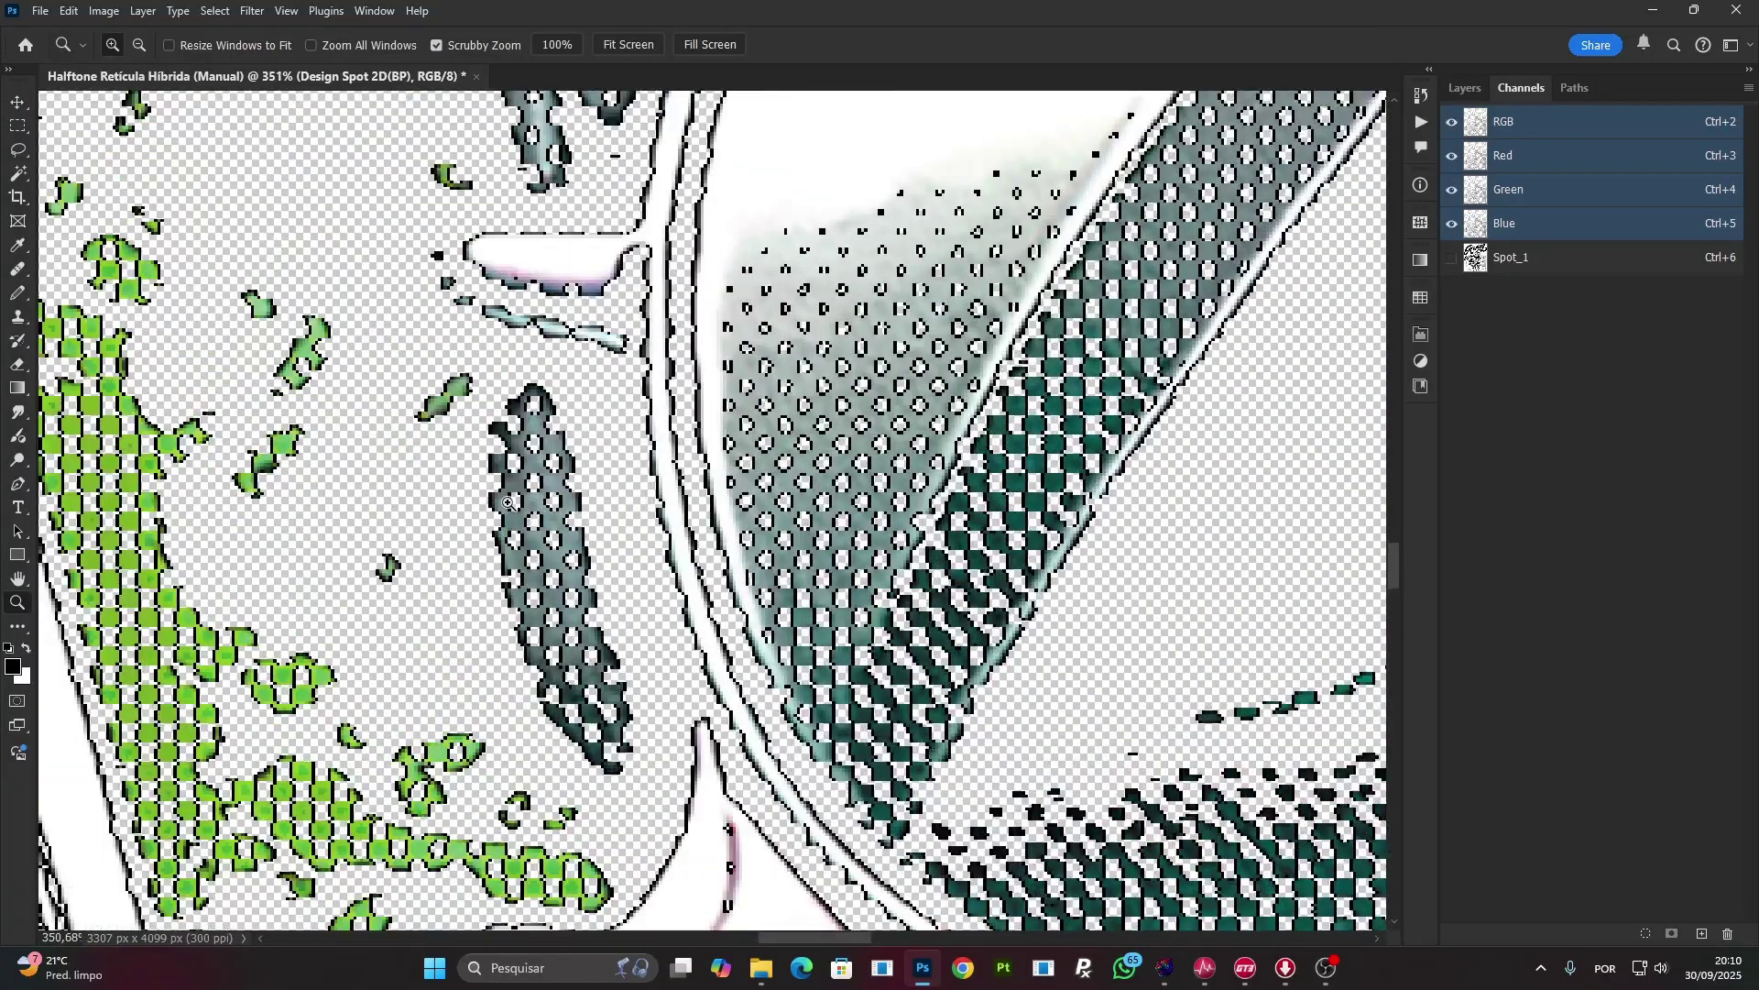
left_click_drag(576, 511, 641, 479)
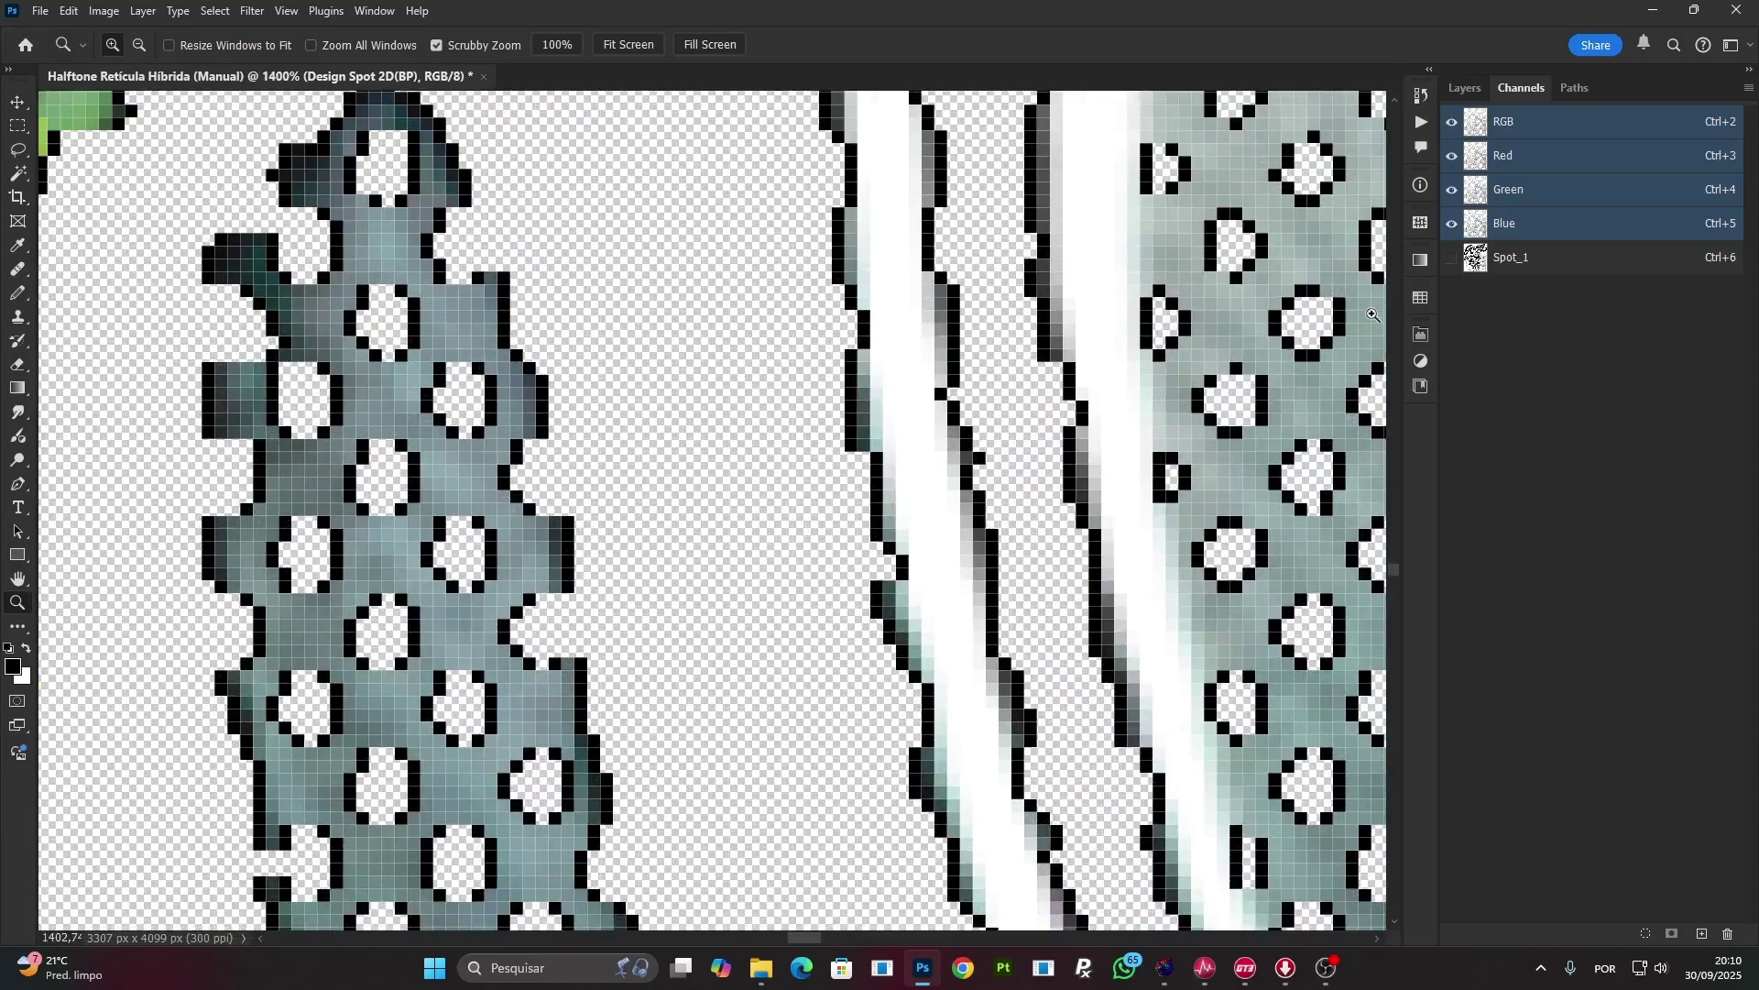
left_click(1454, 262)
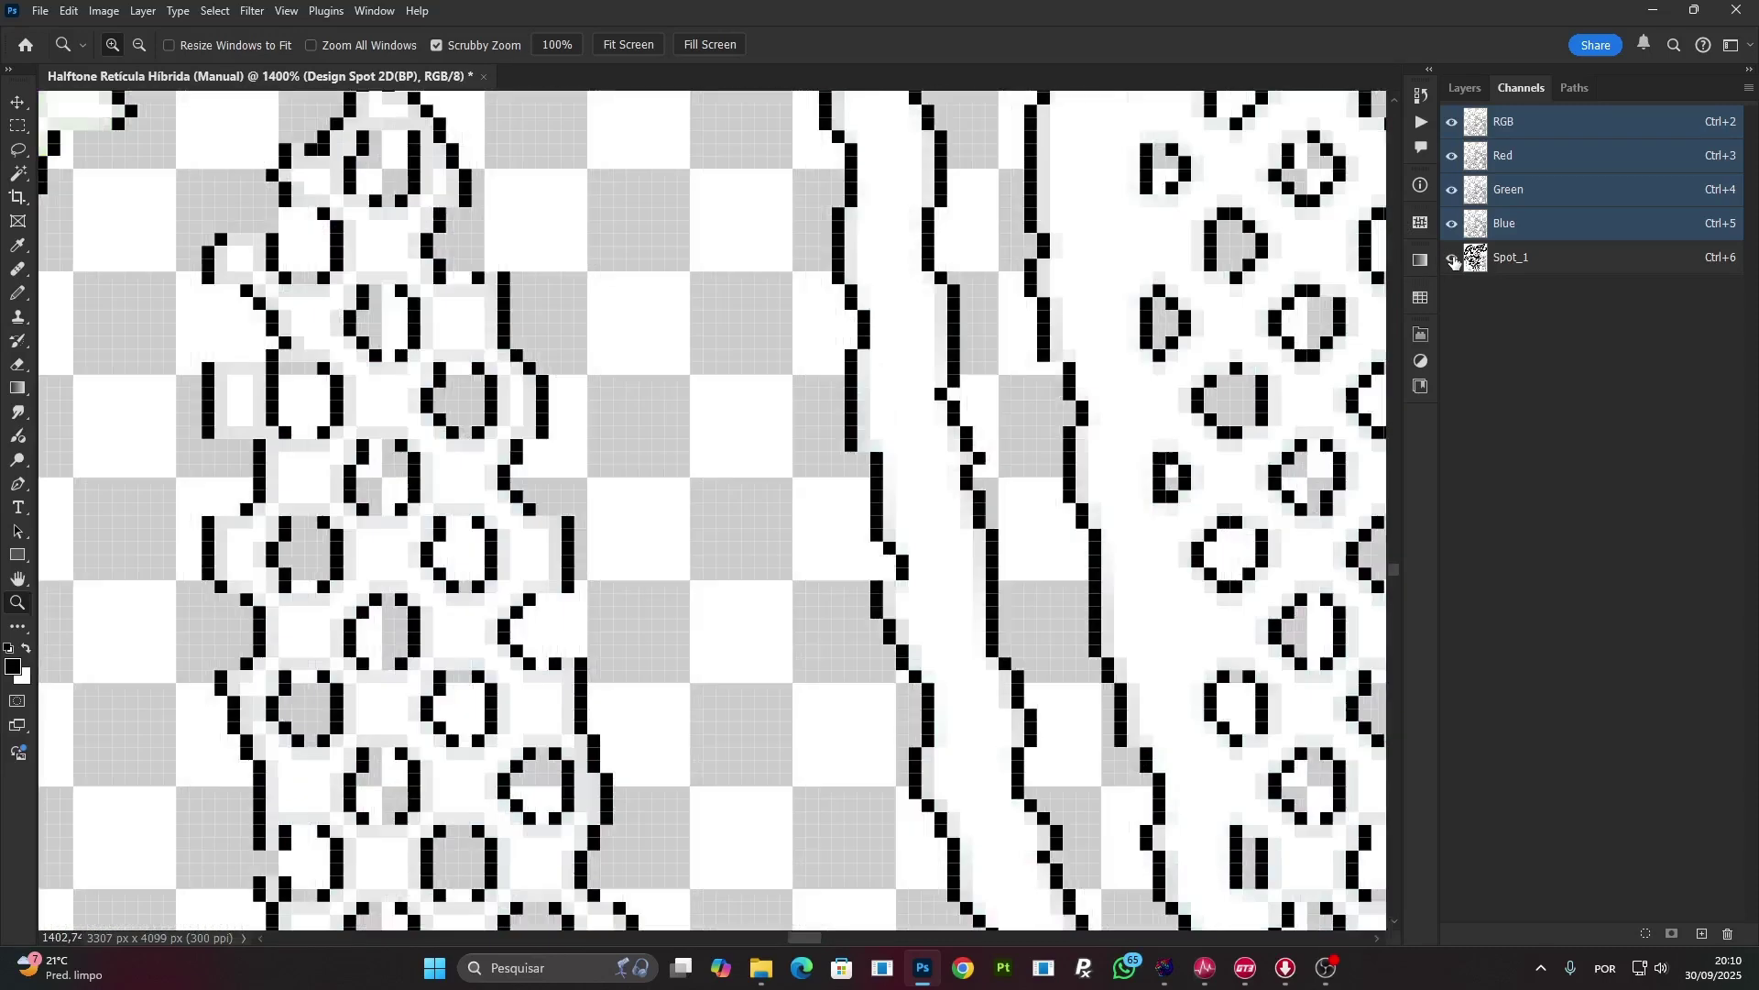
left_click(1454, 261)
left_click(1454, 261)
Add a dark gray Solid Color fill layer and place it beneath the Design Spot 2D(BP) layer.
left_click(1465, 89)
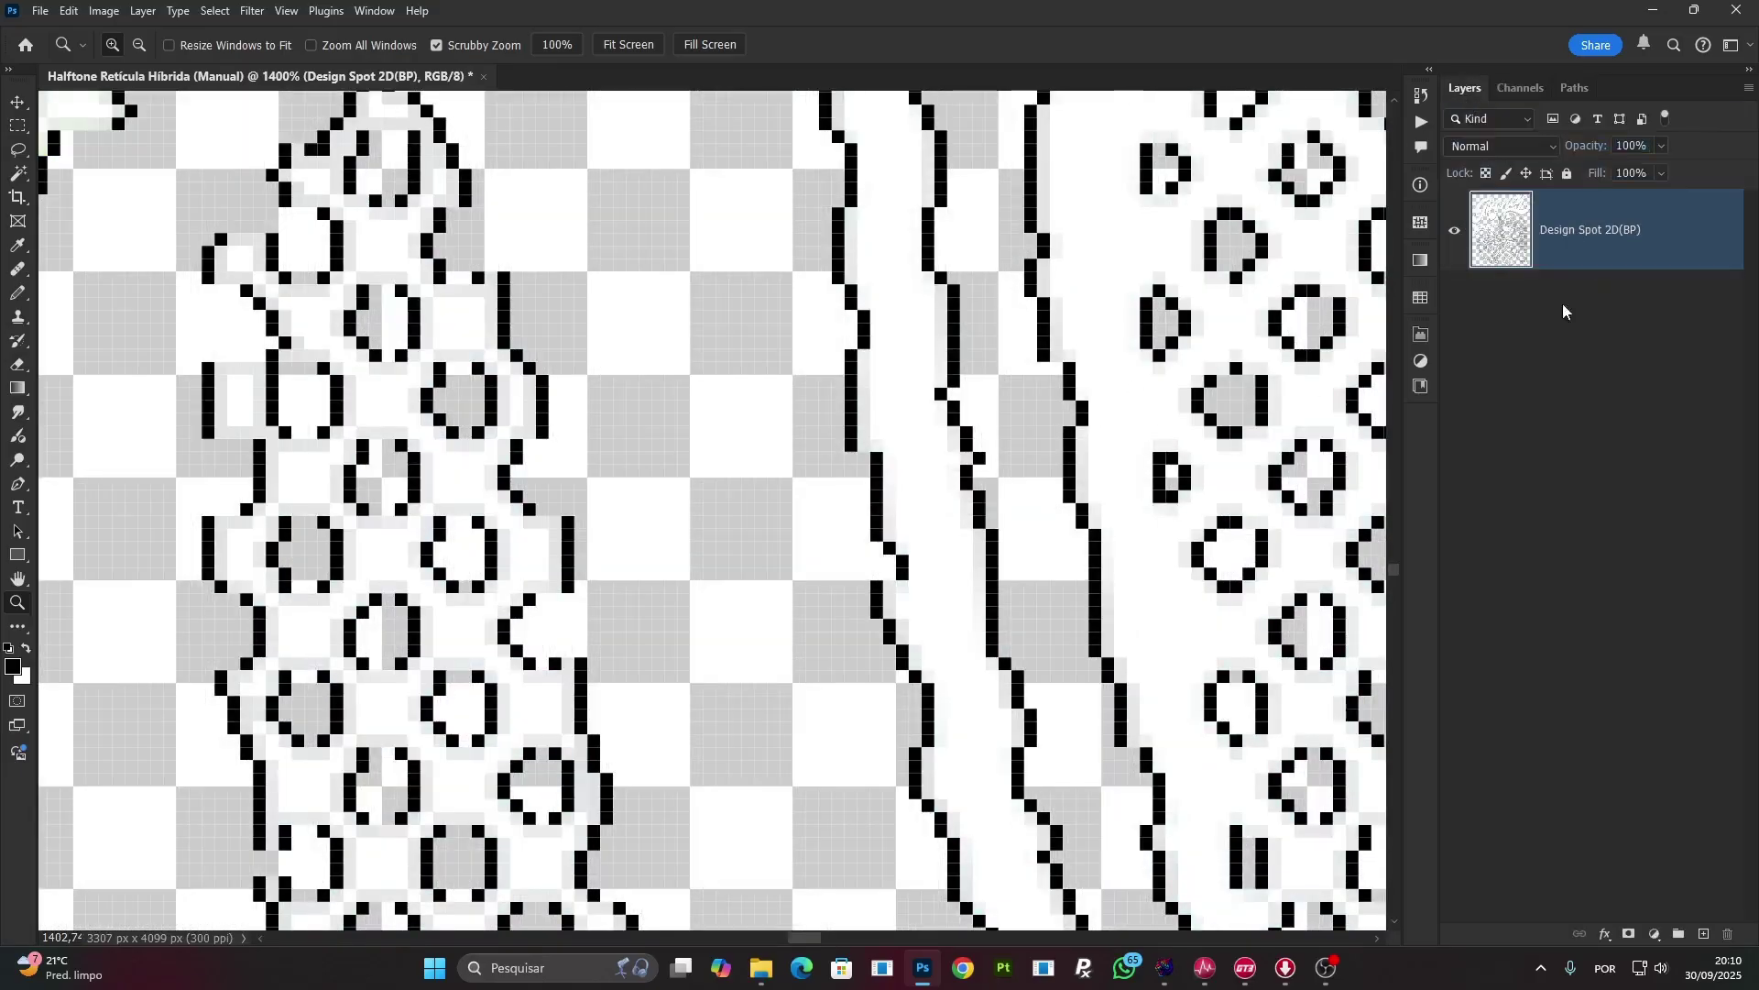
left_click(1656, 935)
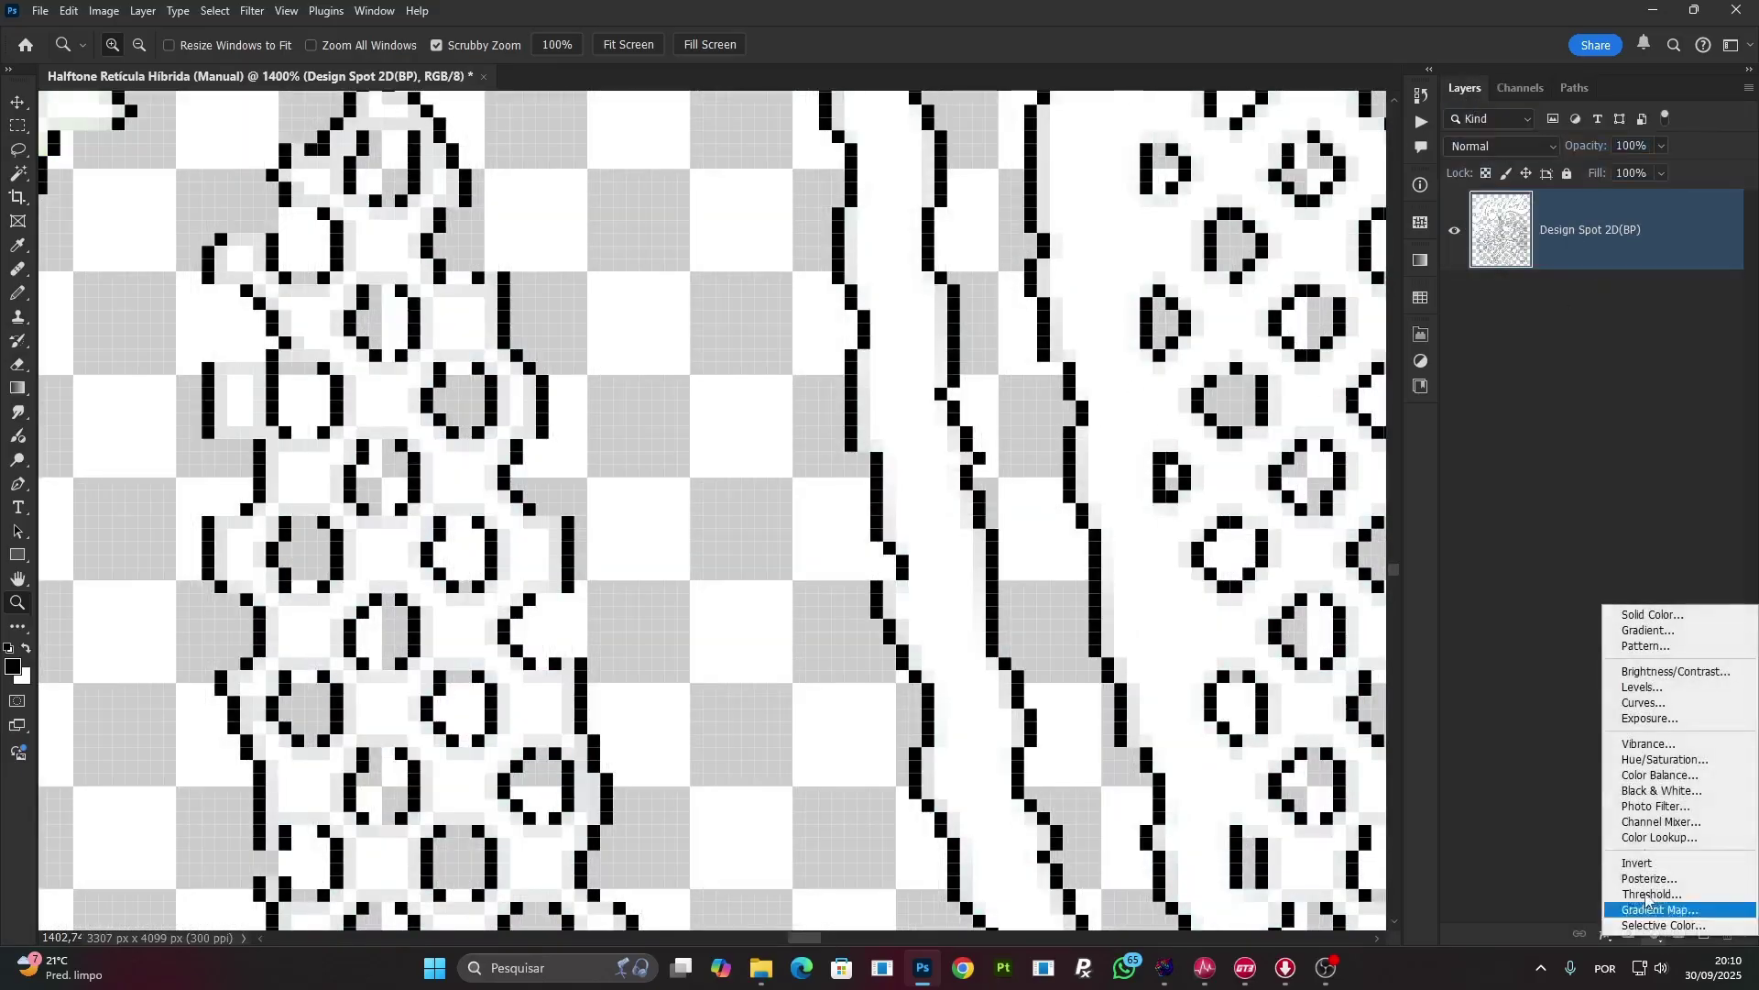
left_click(1632, 615)
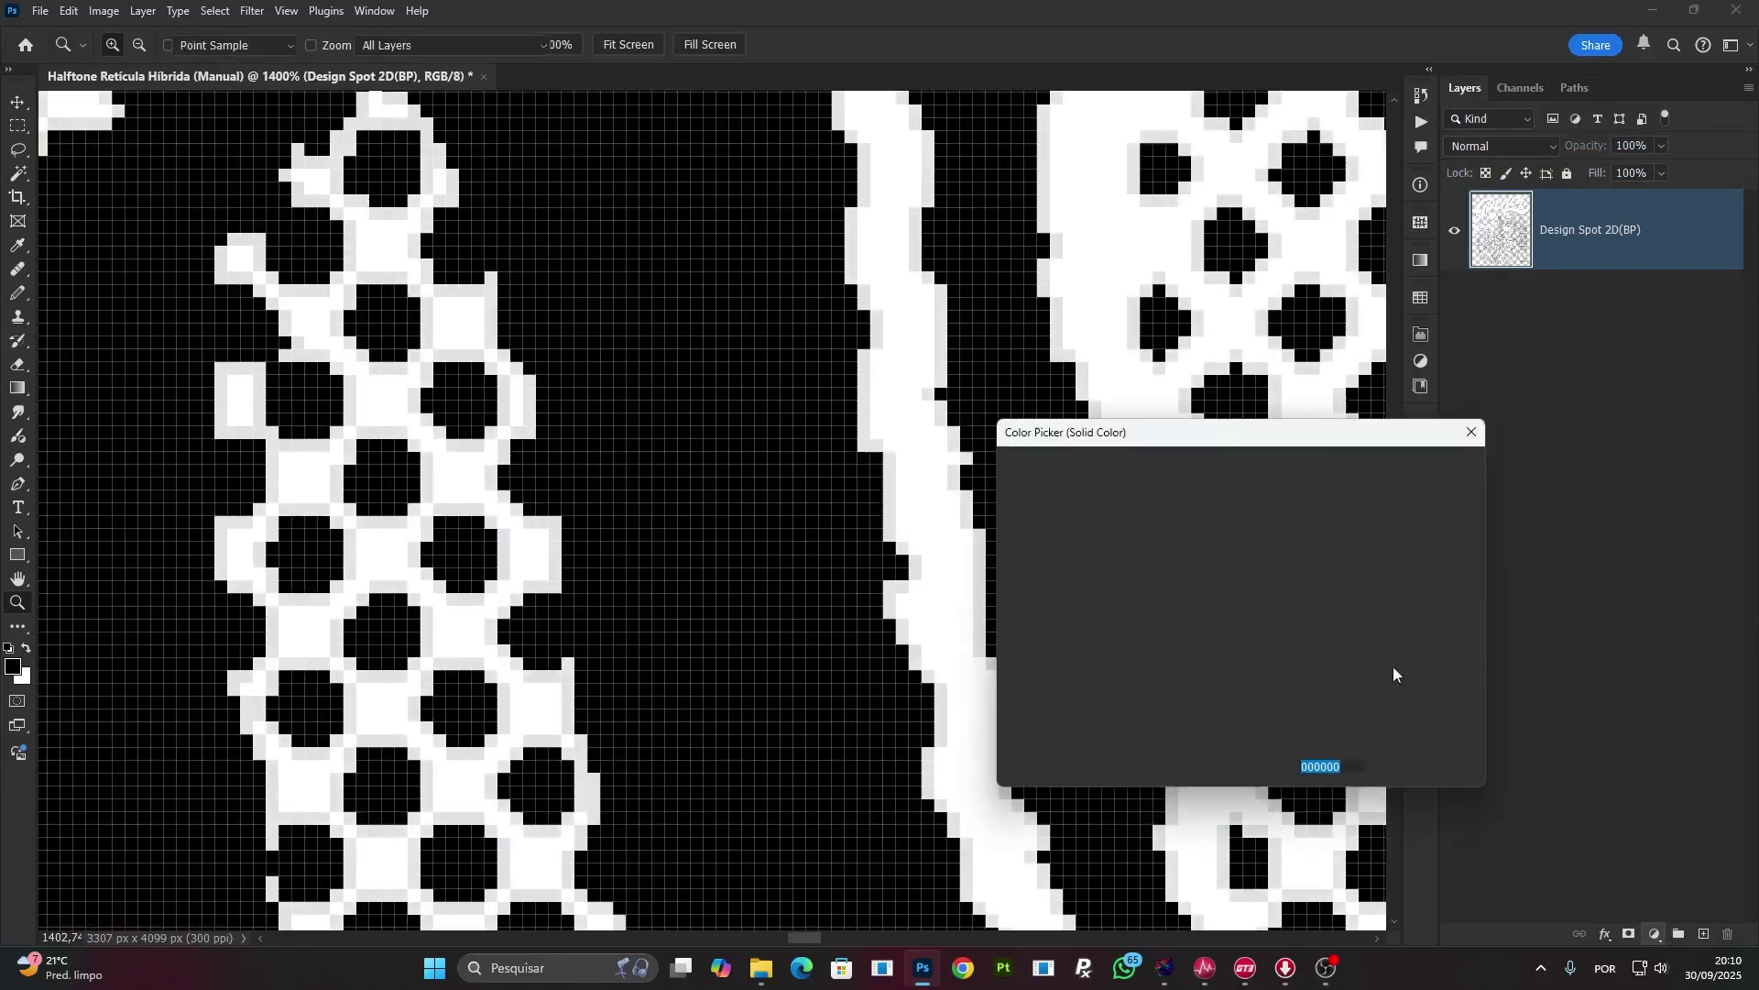
left_click_drag(1006, 670, 1013, 679)
left_click(1423, 468)
key("z")
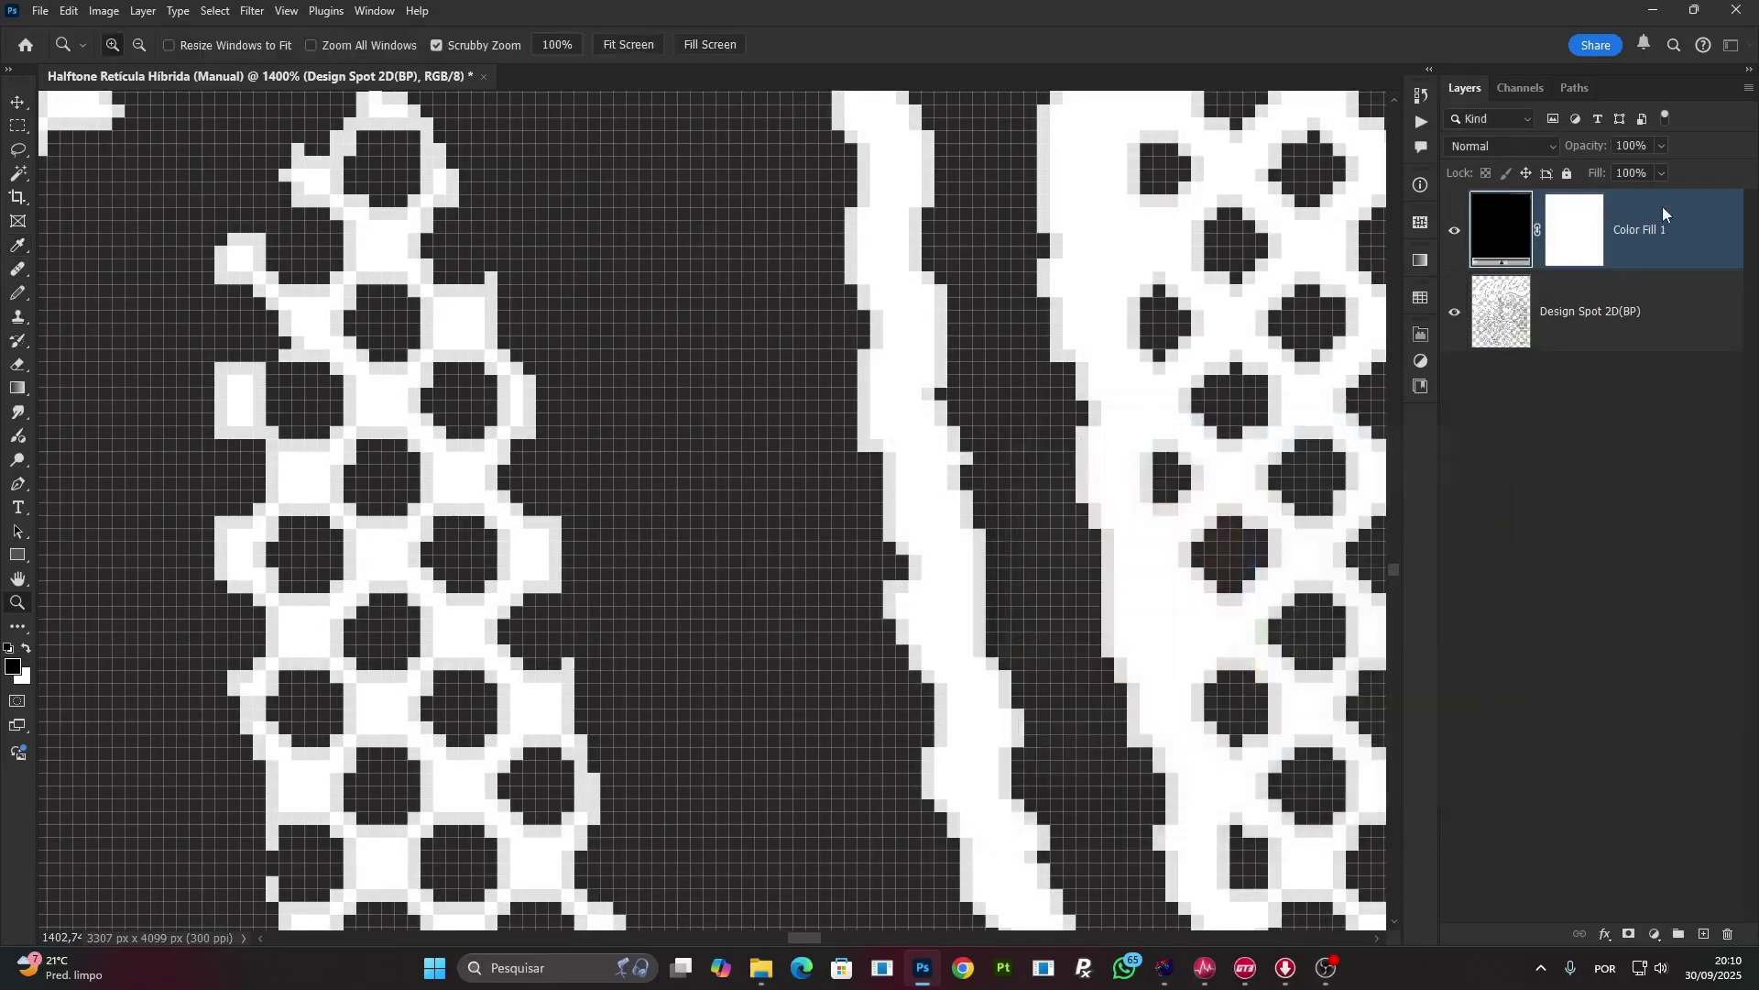
left_click_drag(1664, 215, 1647, 436)
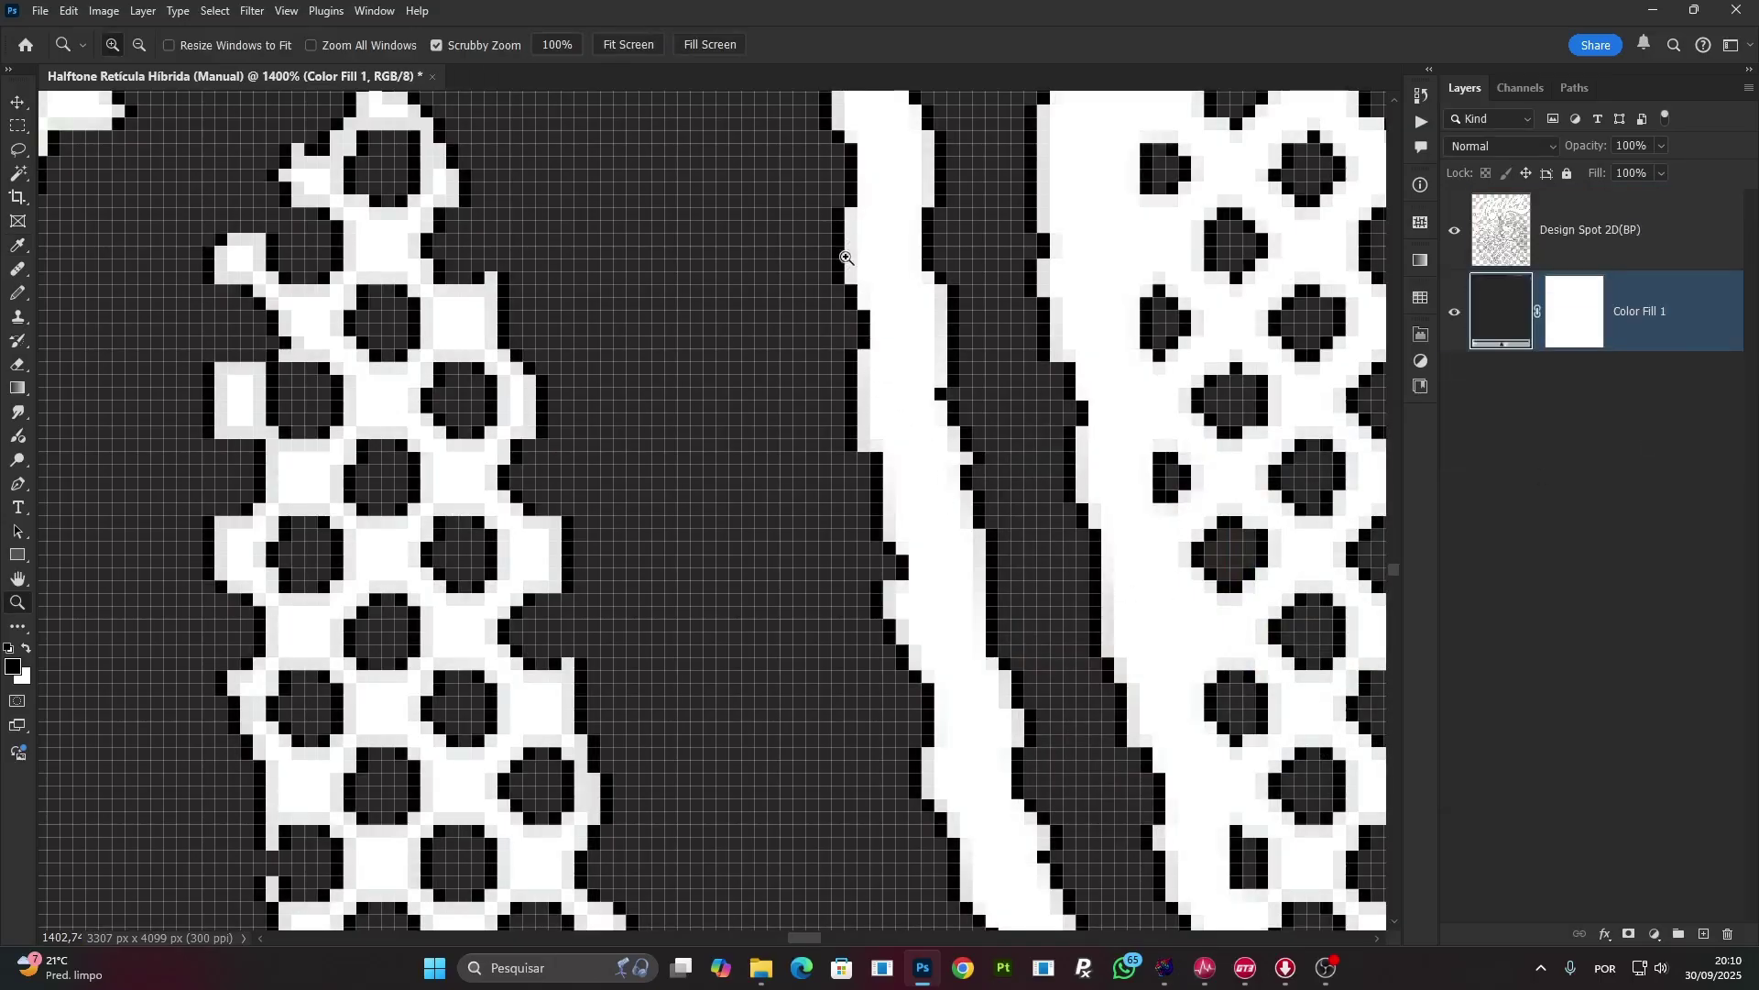
Select the Spot_1 channel and hide the Design Spot 2D(BP) layer to view the white spot's edge pixels alone.
left_click_drag(907, 439, 989, 412)
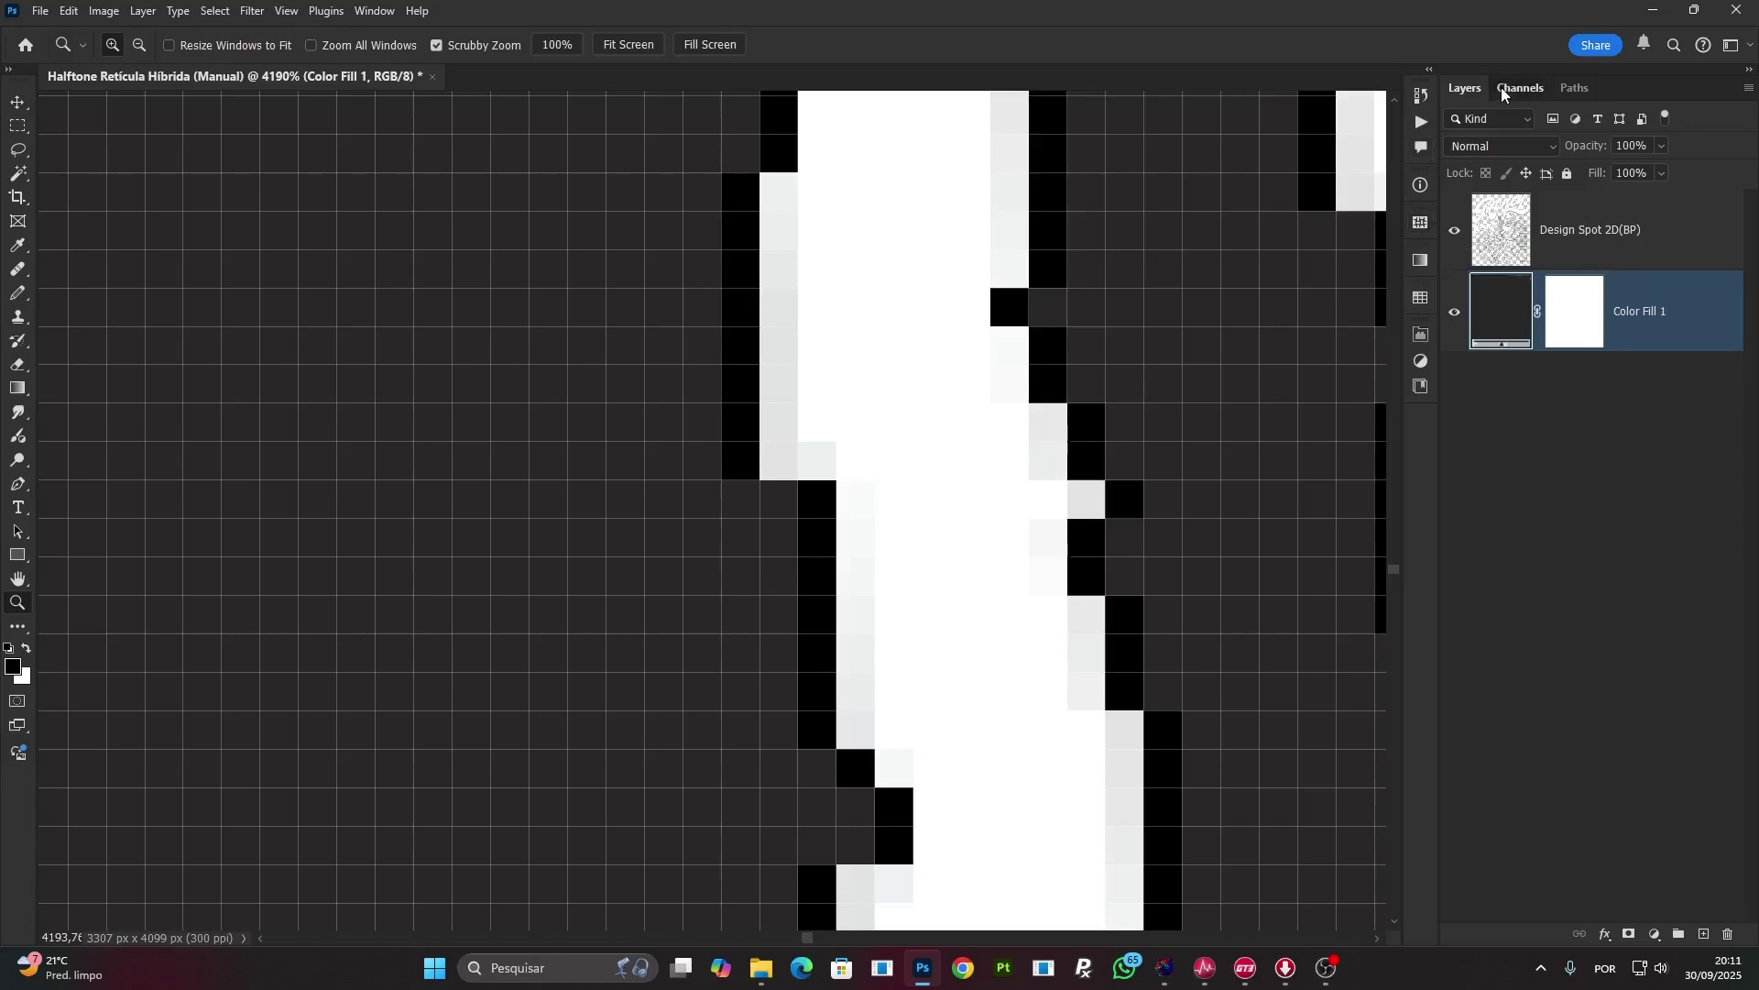
left_click(1503, 89)
left_click(1566, 302)
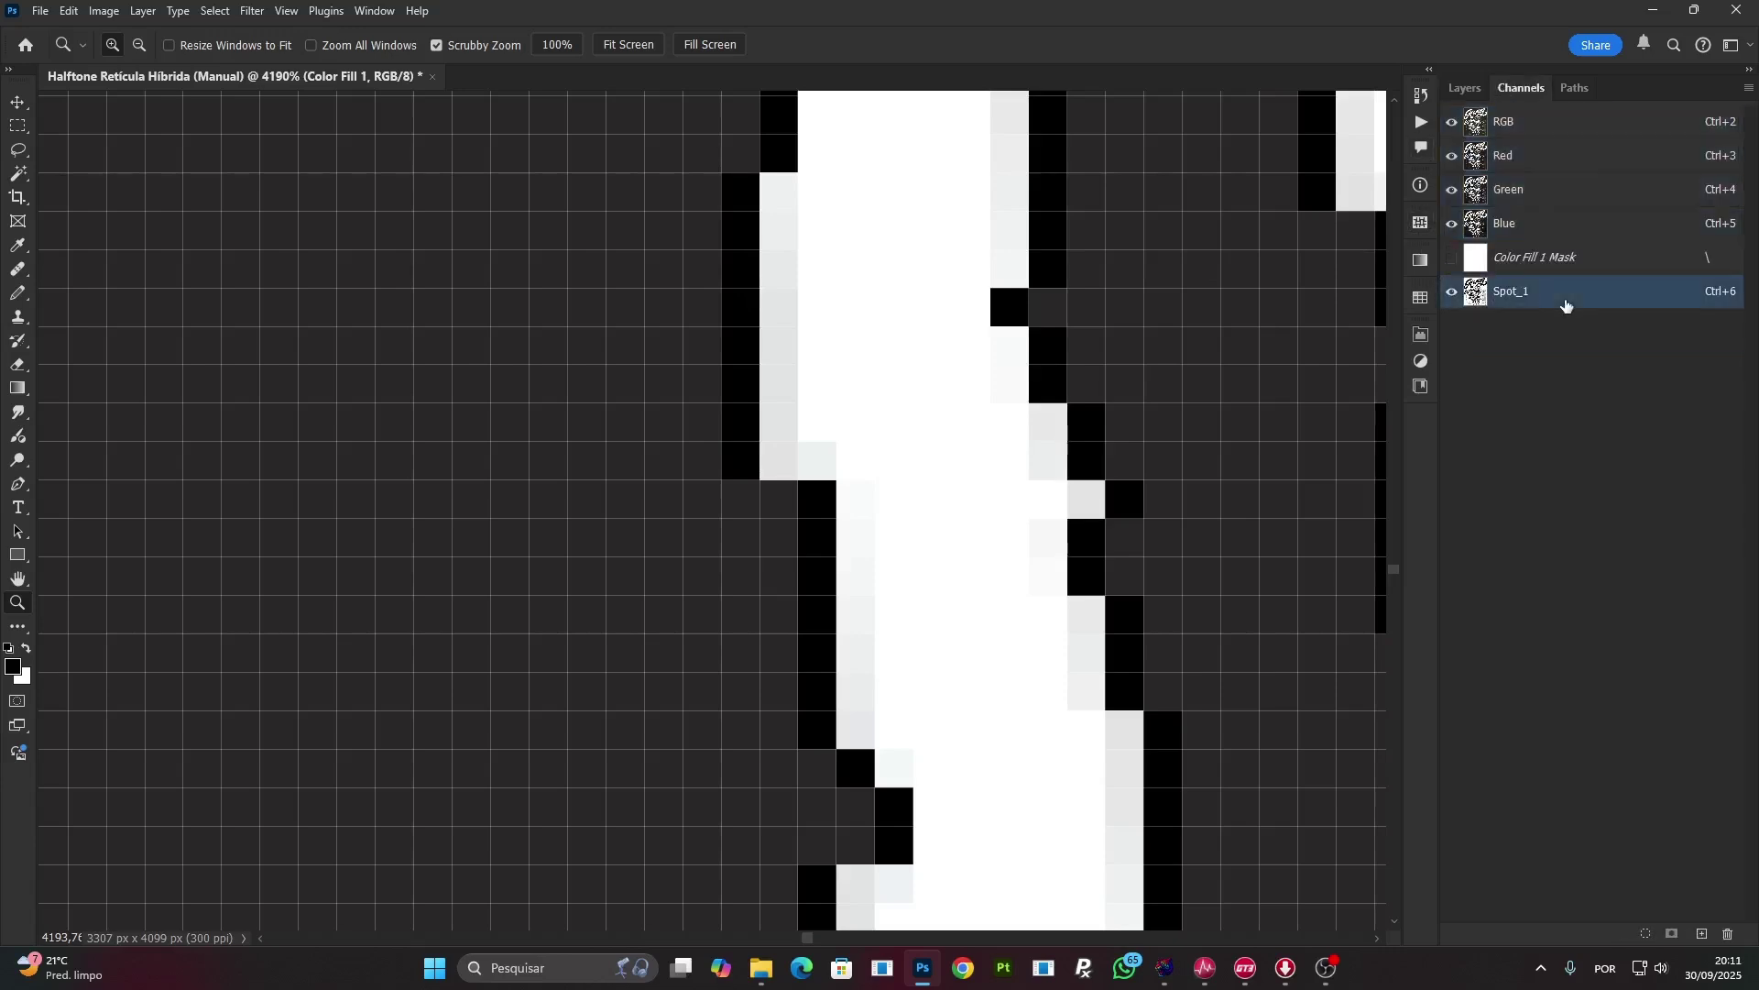
left_click(1466, 89)
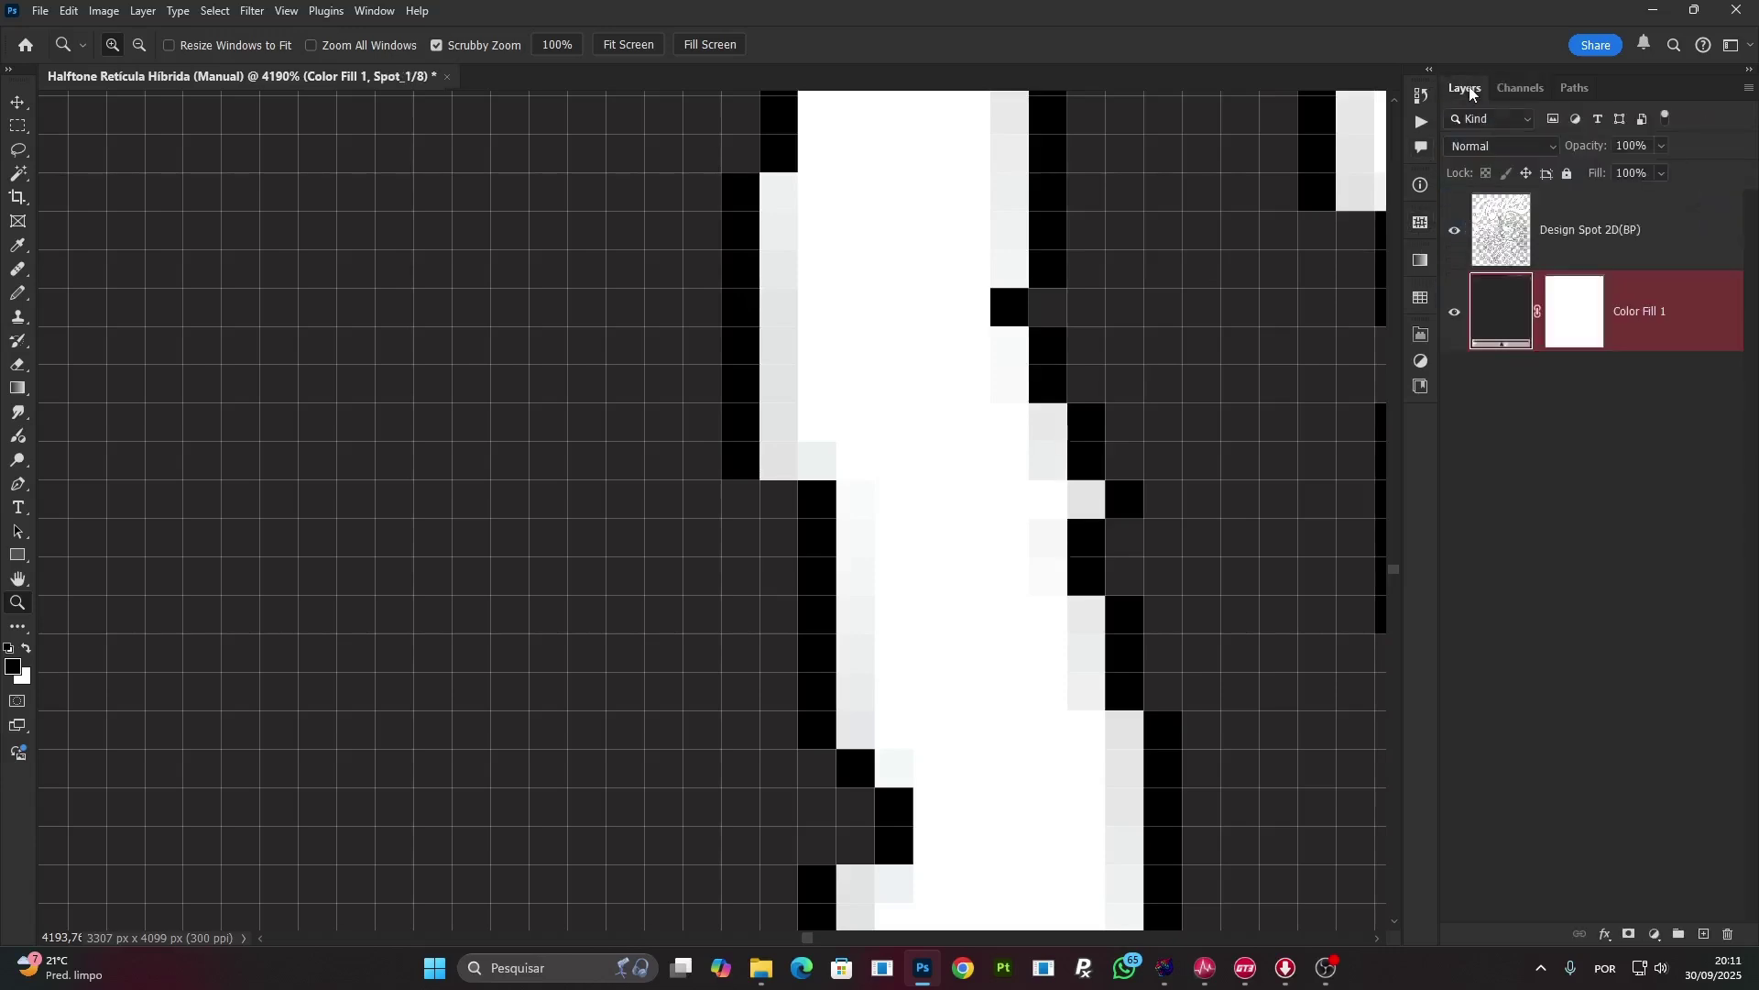
left_click(1454, 232)
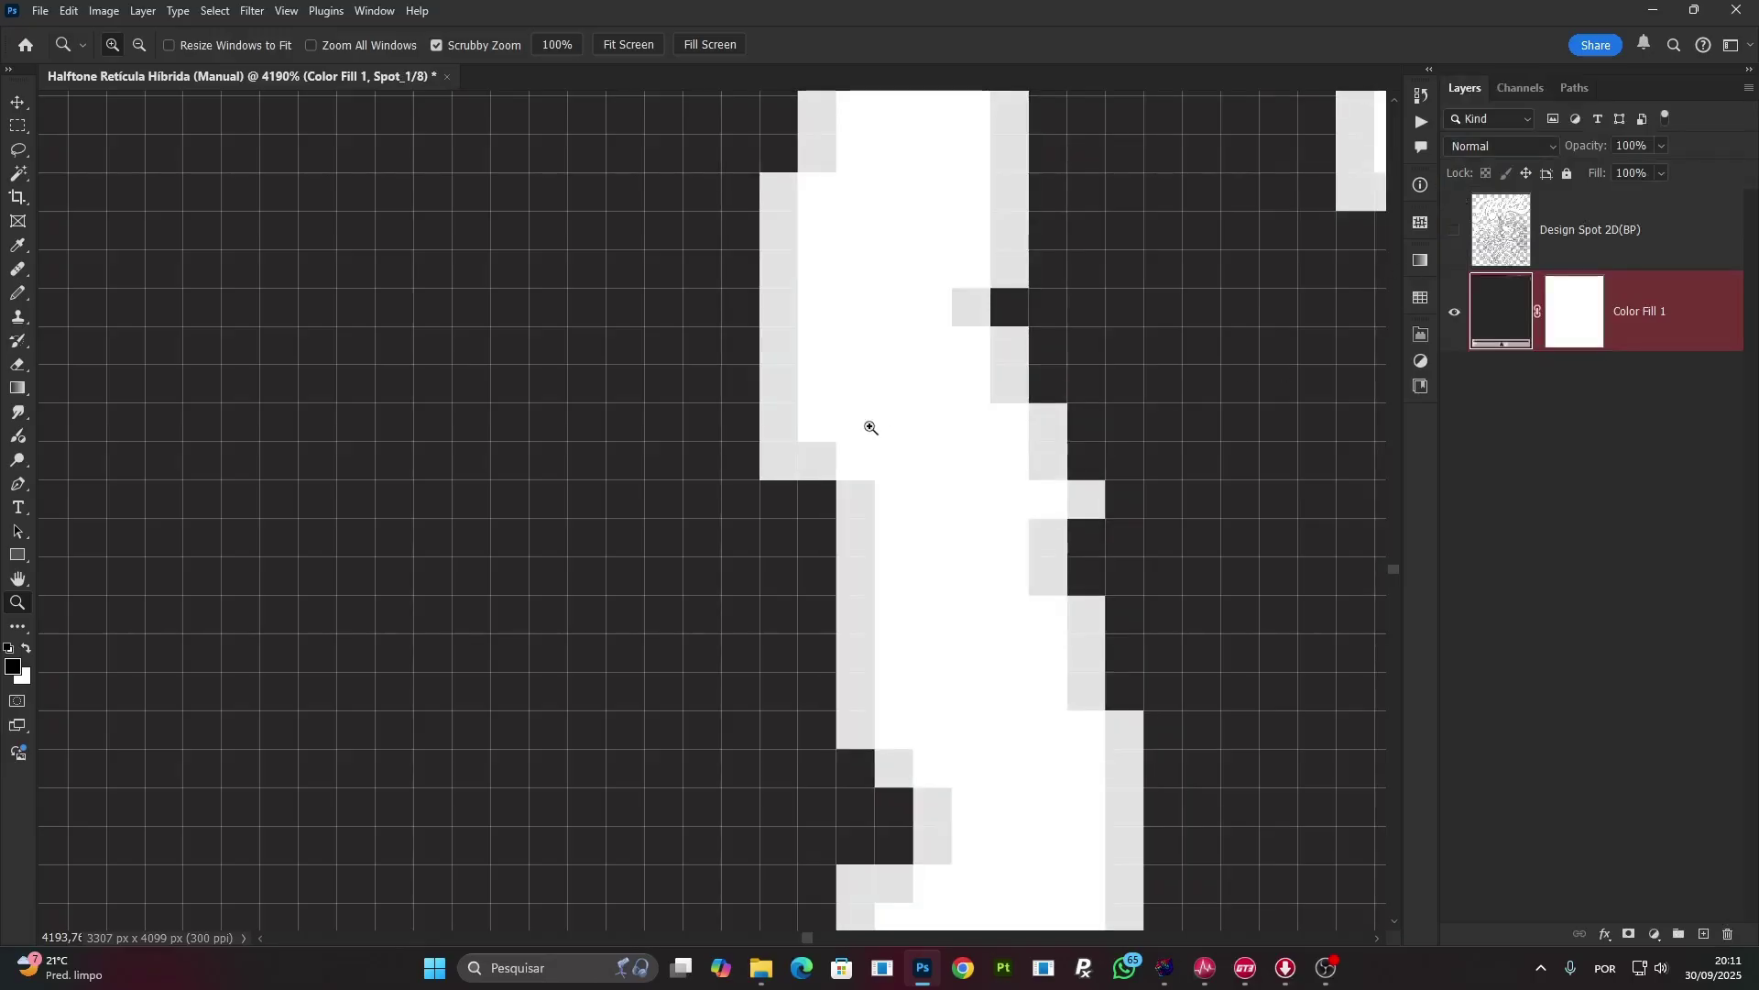
Check the Spot_1 channel's edge densities with the Eyedropper and Info readout, and show the Design Spot 2D(BP) layer again.
key("i")
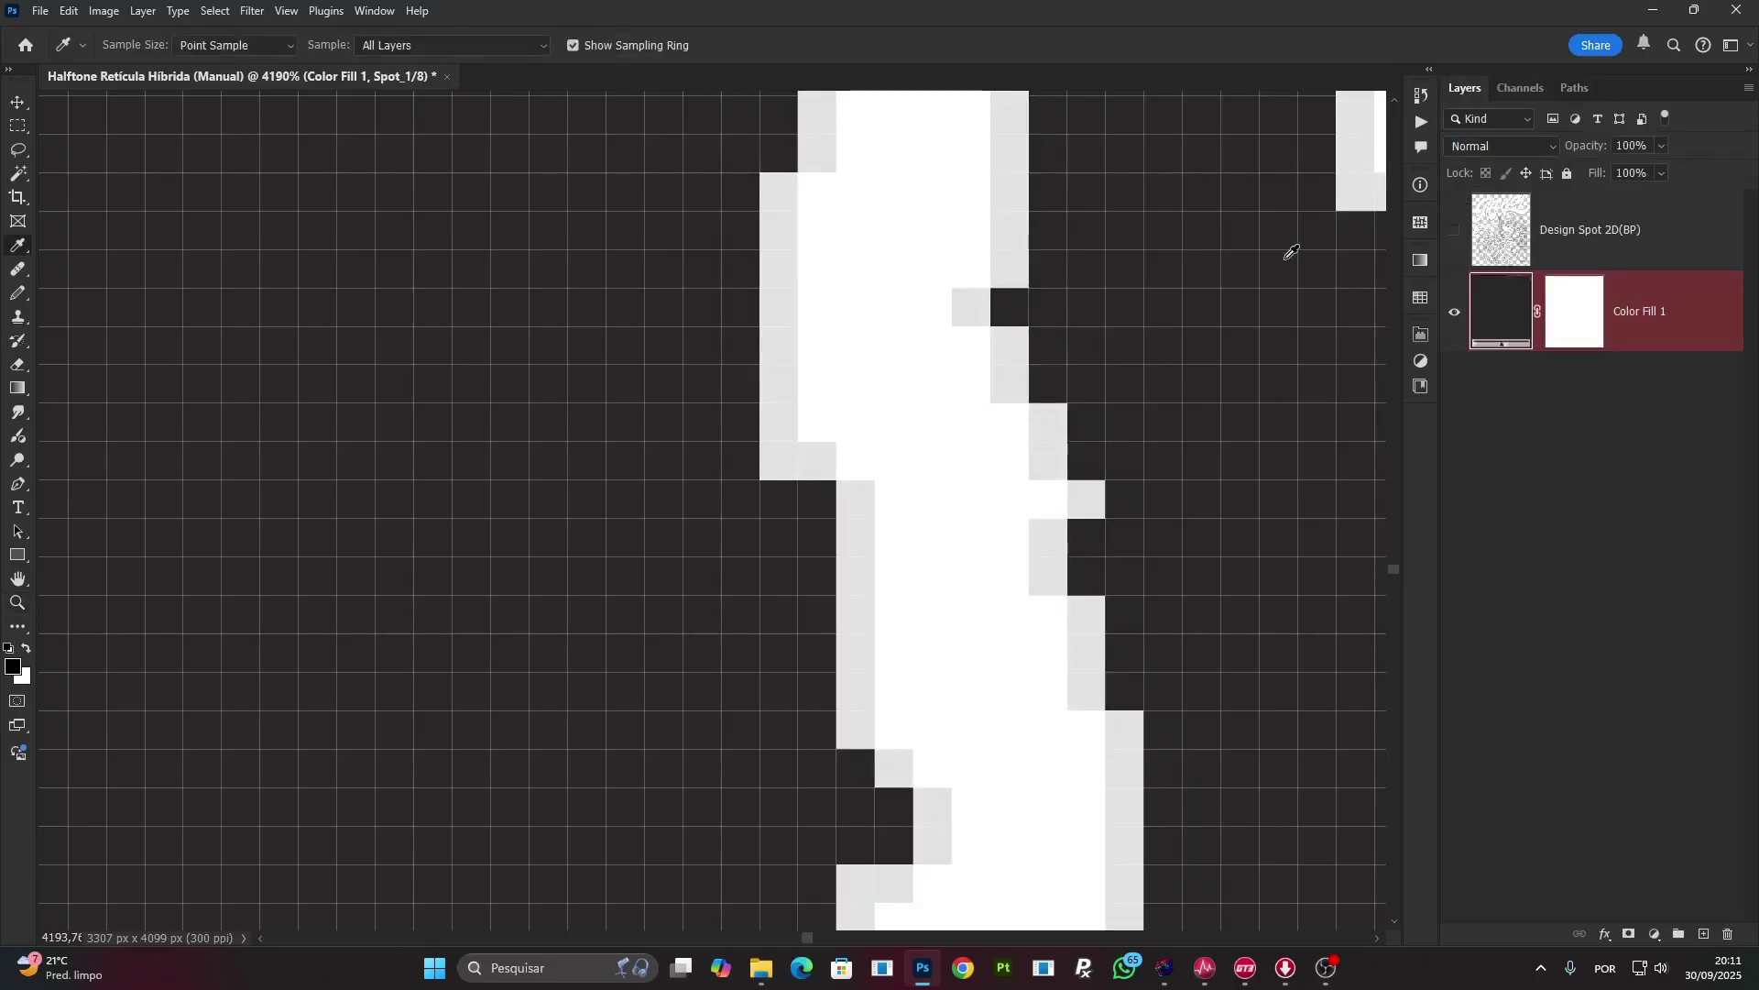
left_click(1422, 186)
left_click(1521, 85)
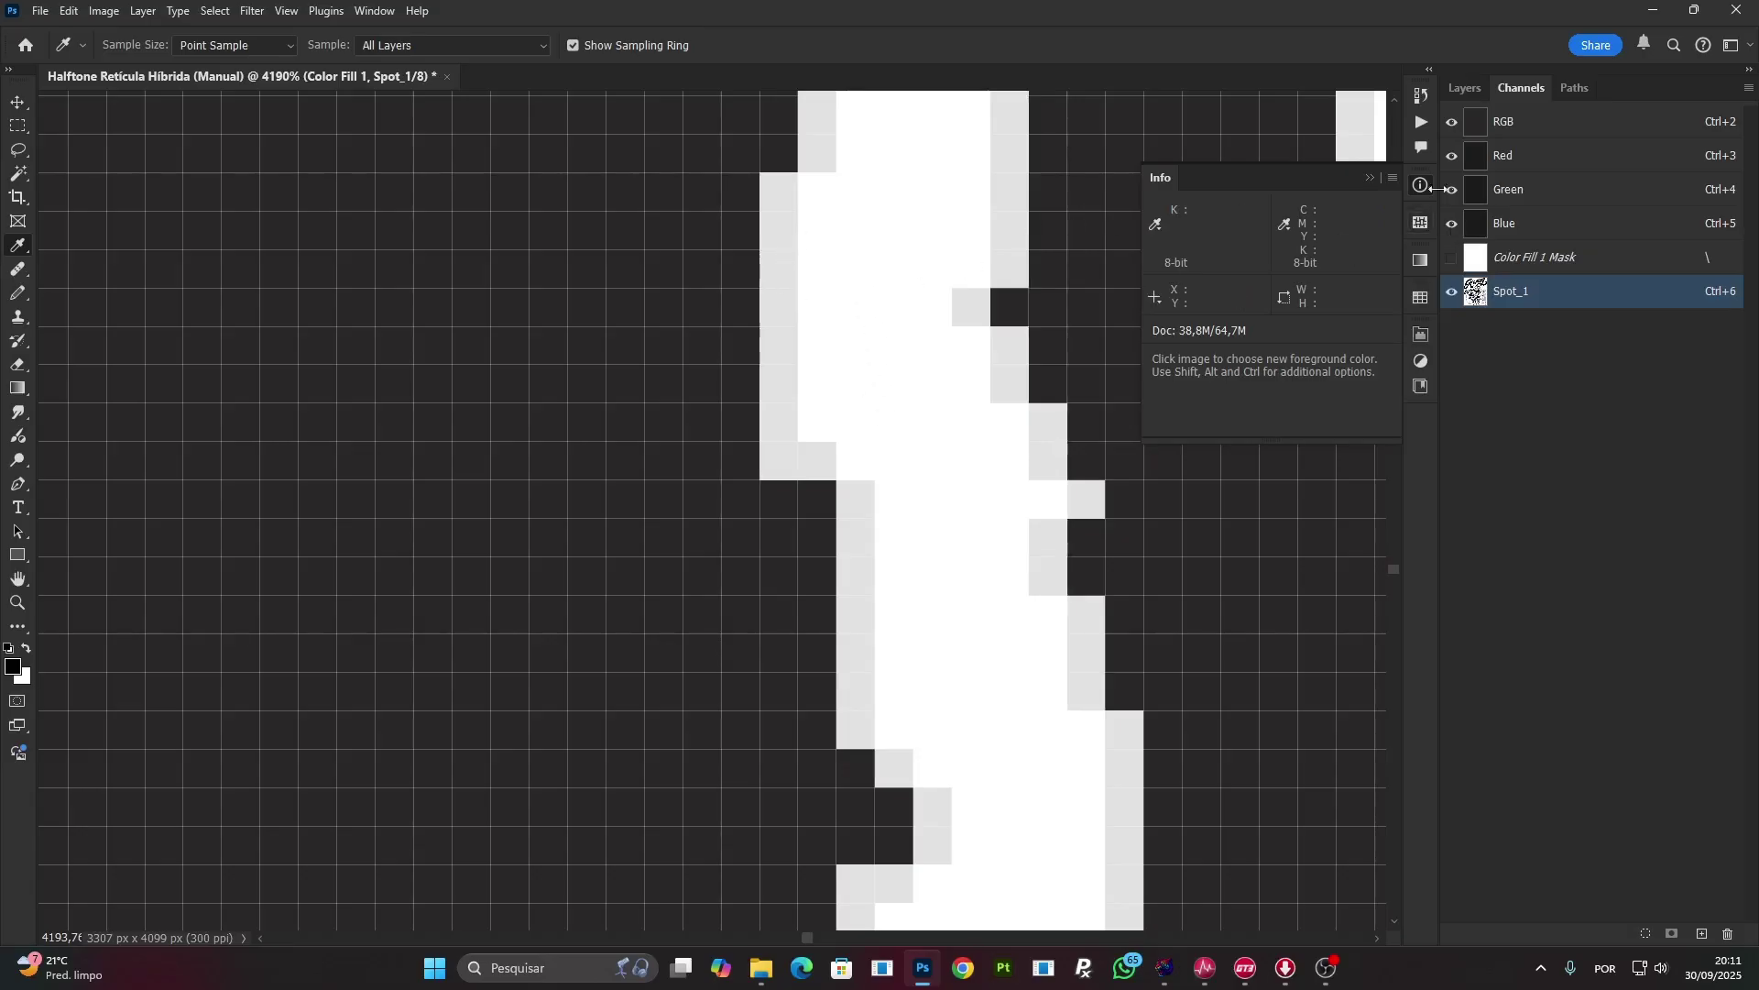
left_click(1466, 92)
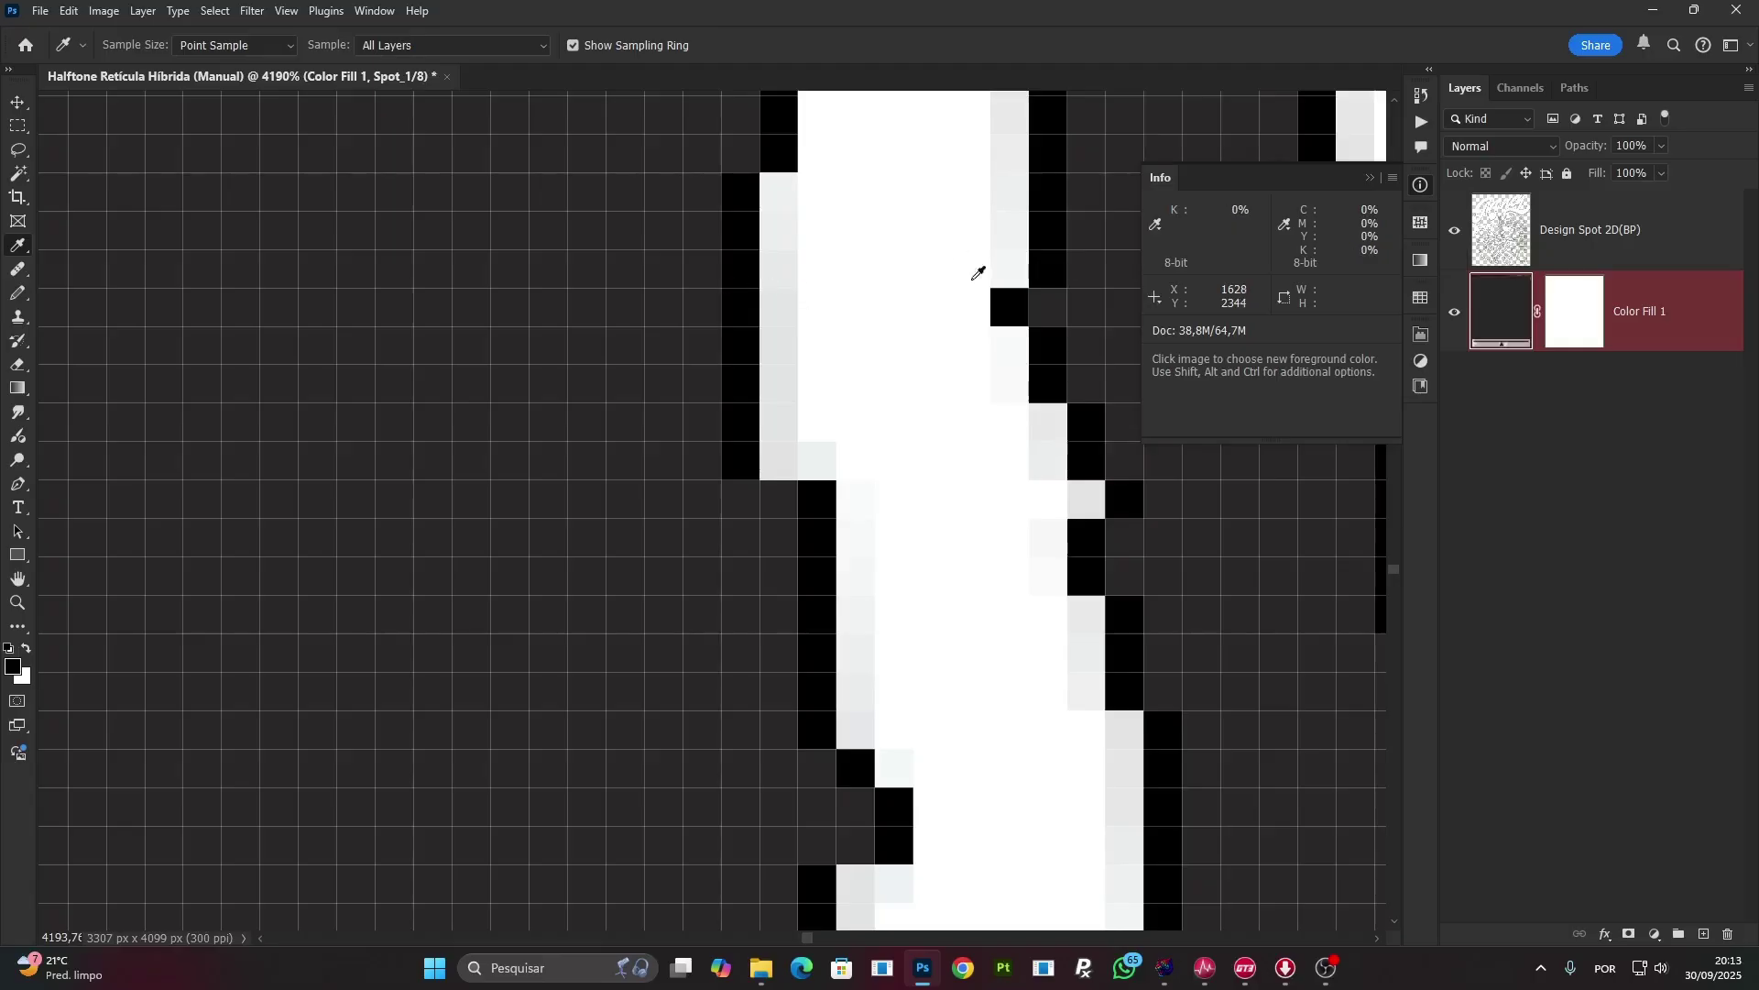
Delete the solid color fill layer and fit the whole artwork on screen.
left_click(1456, 314)
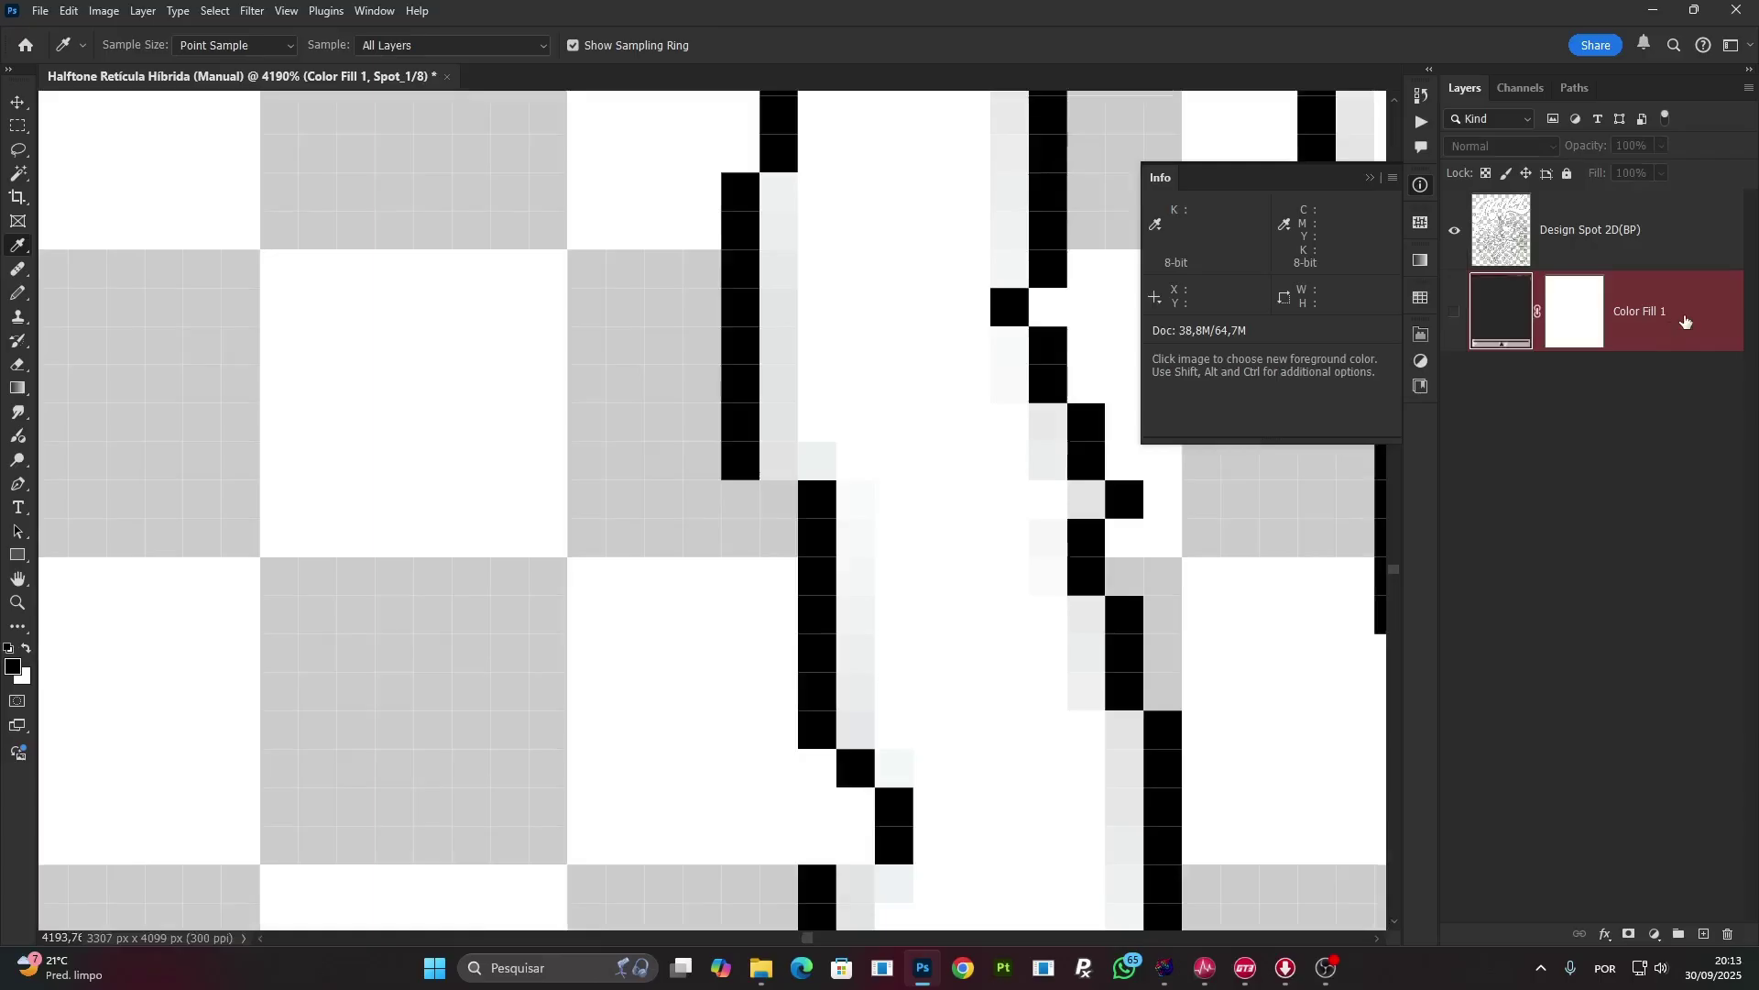
key("Delete")
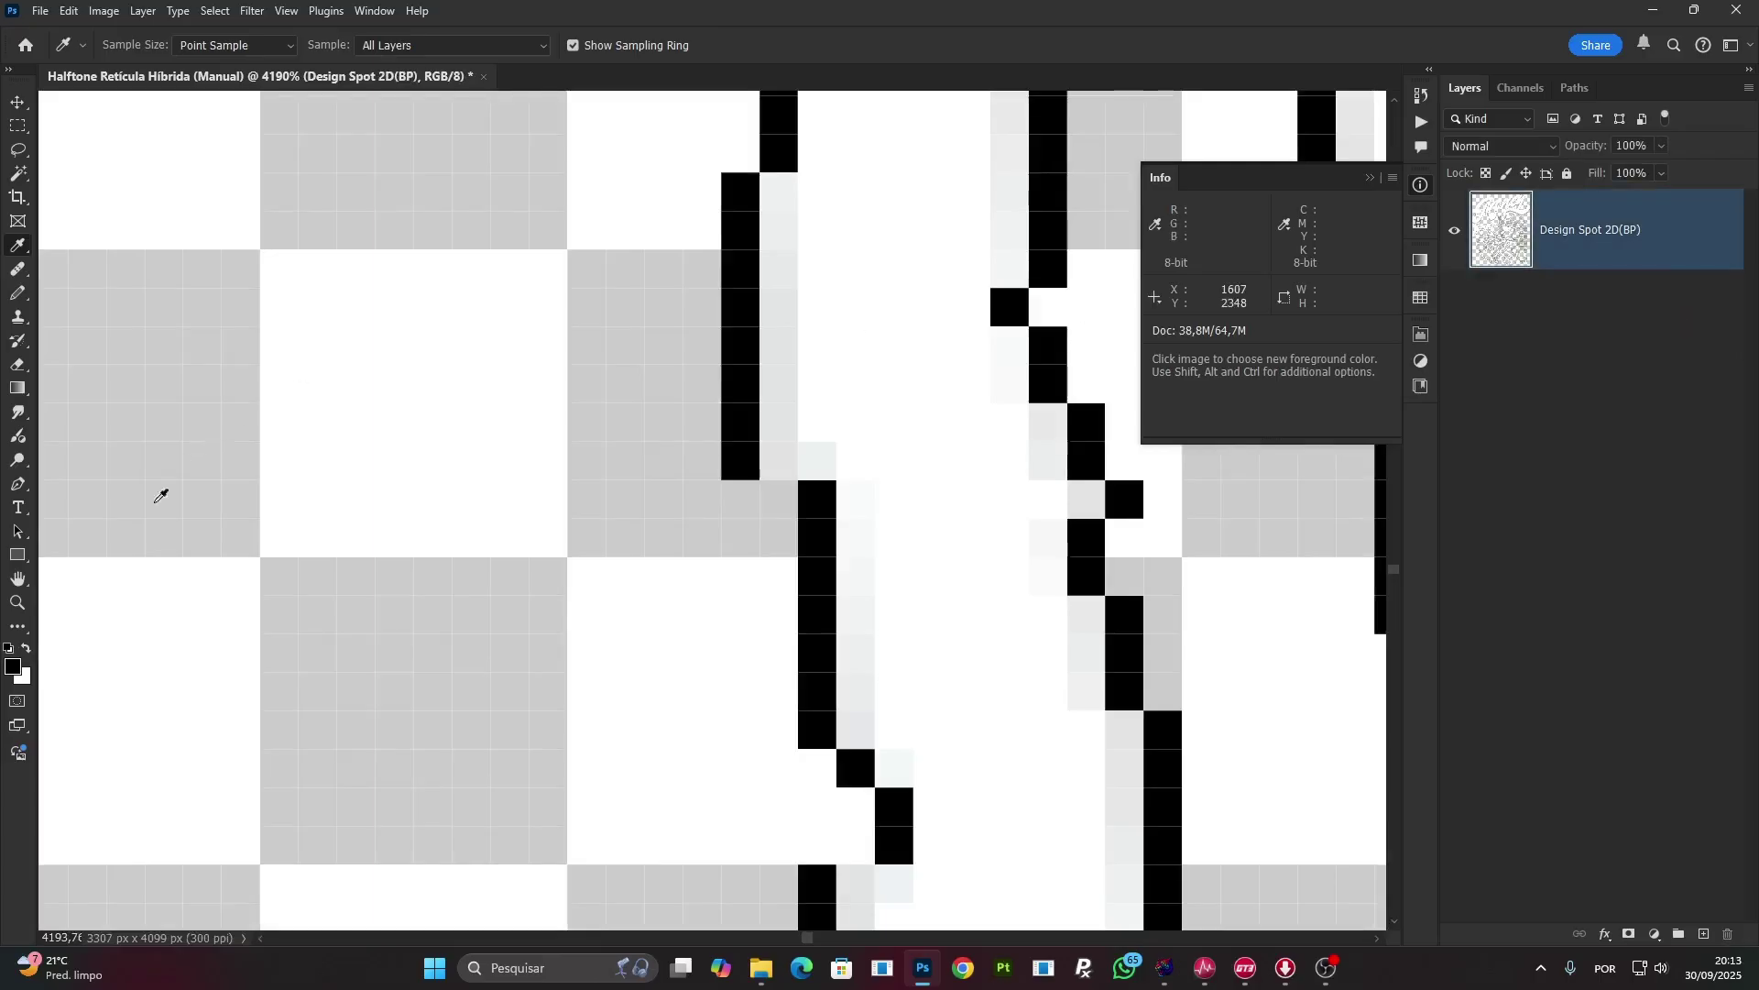
left_click(17, 602)
right_click(805, 453)
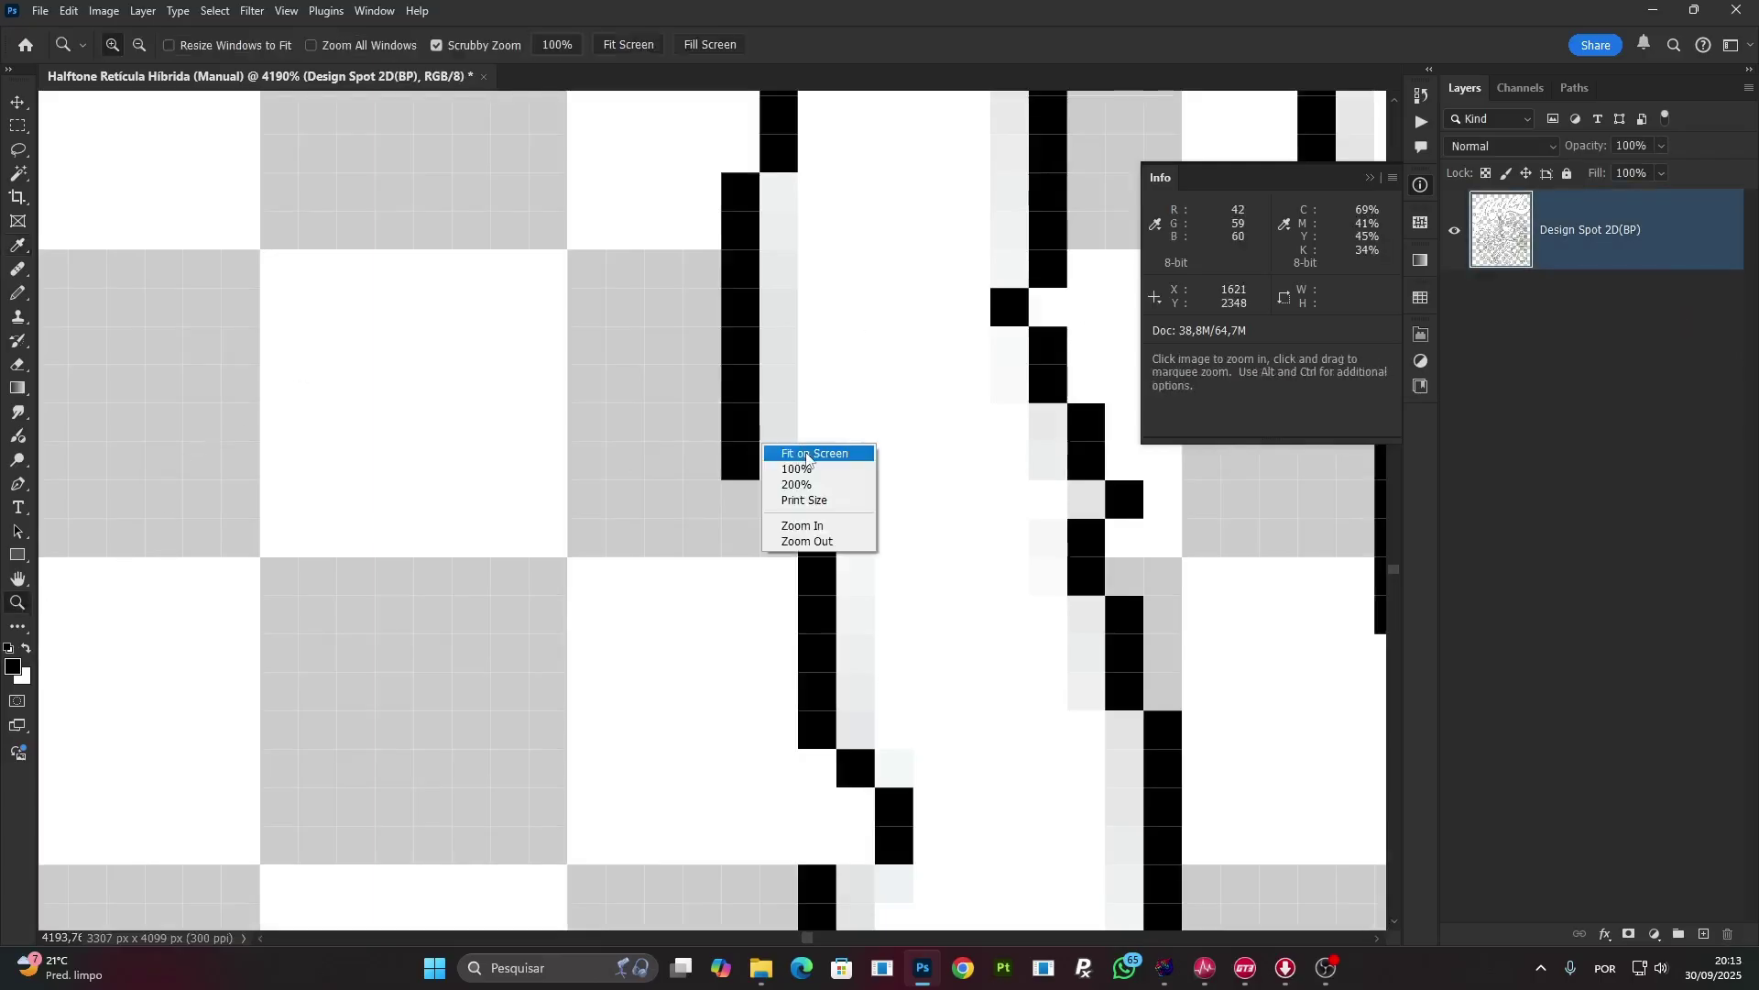
left_click(804, 453)
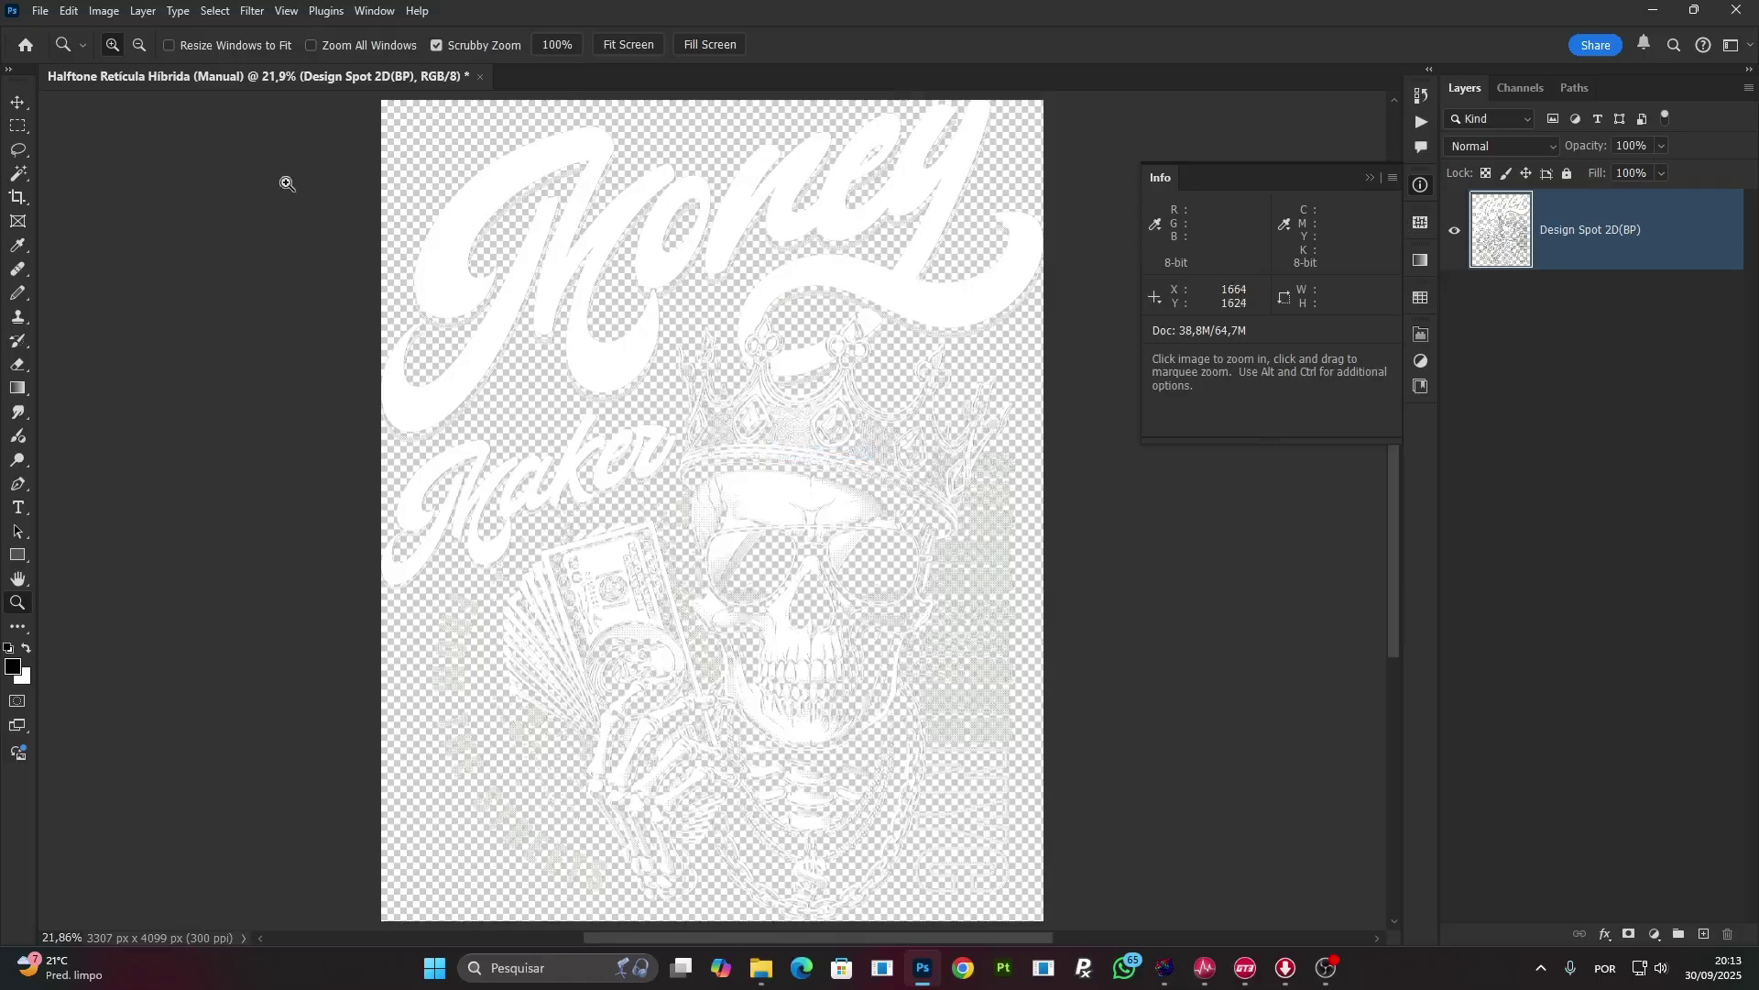
Set up a copy of the document as TIFF, keeping spot colors and layers and leaving out the ICC profile.
left_click(38, 11)
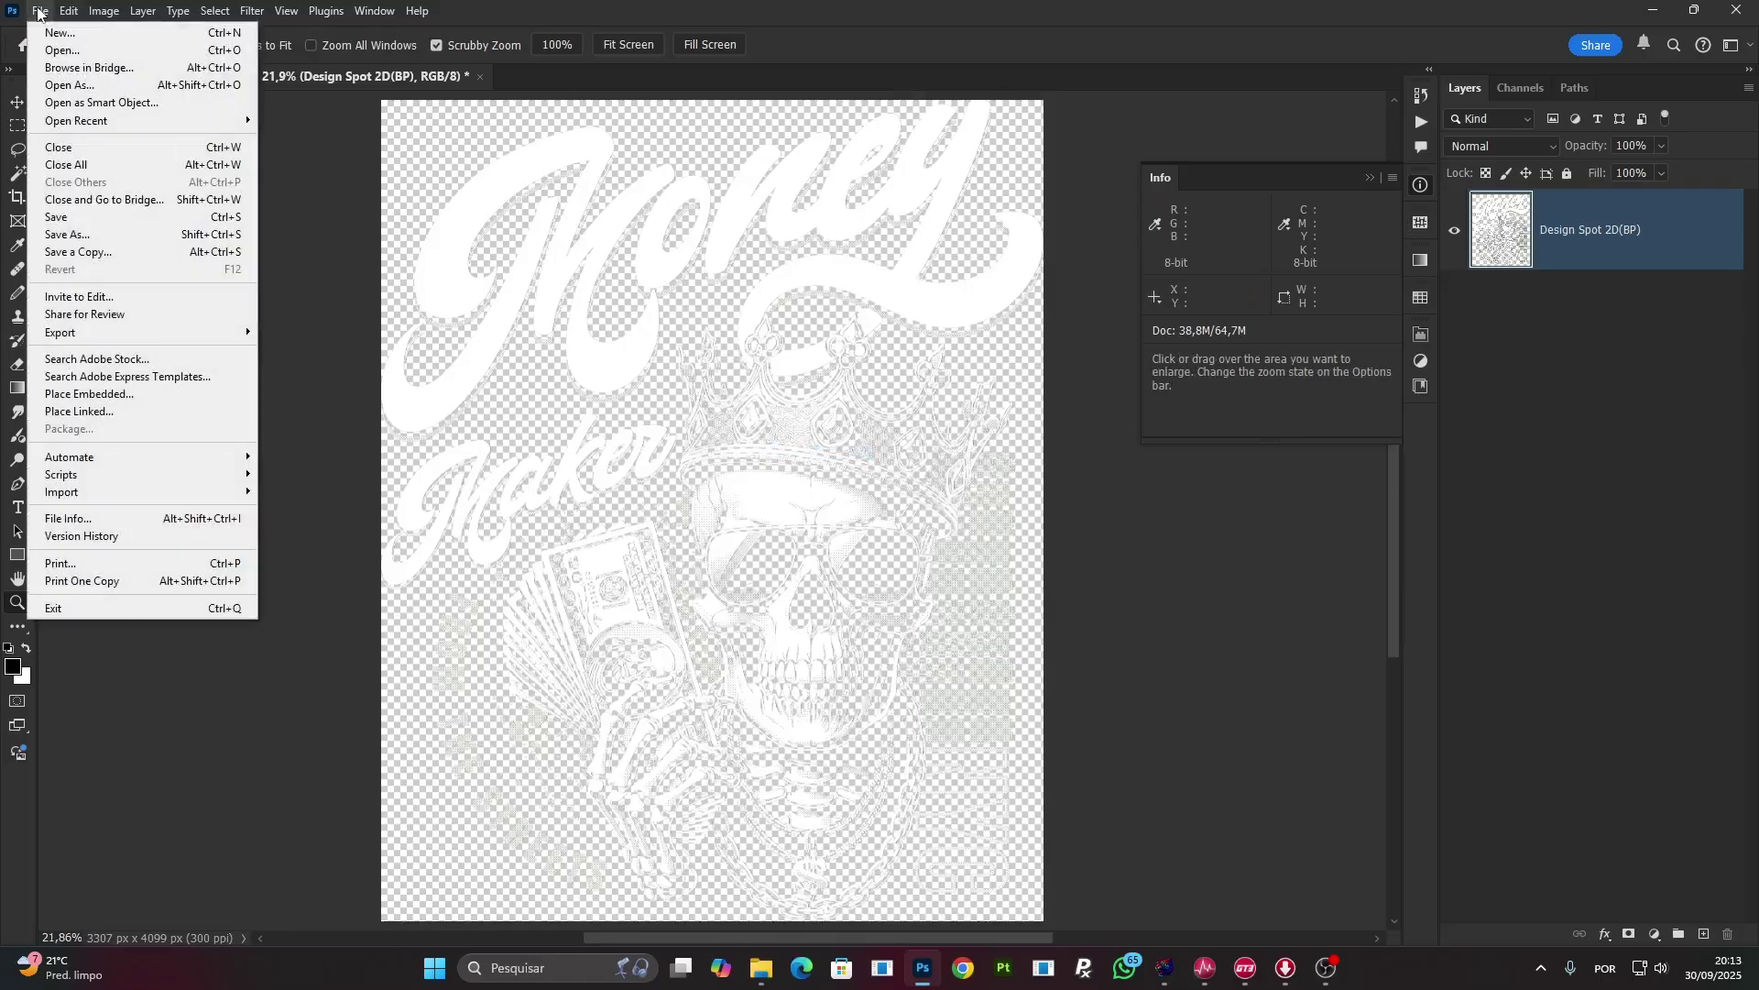
left_click(103, 261)
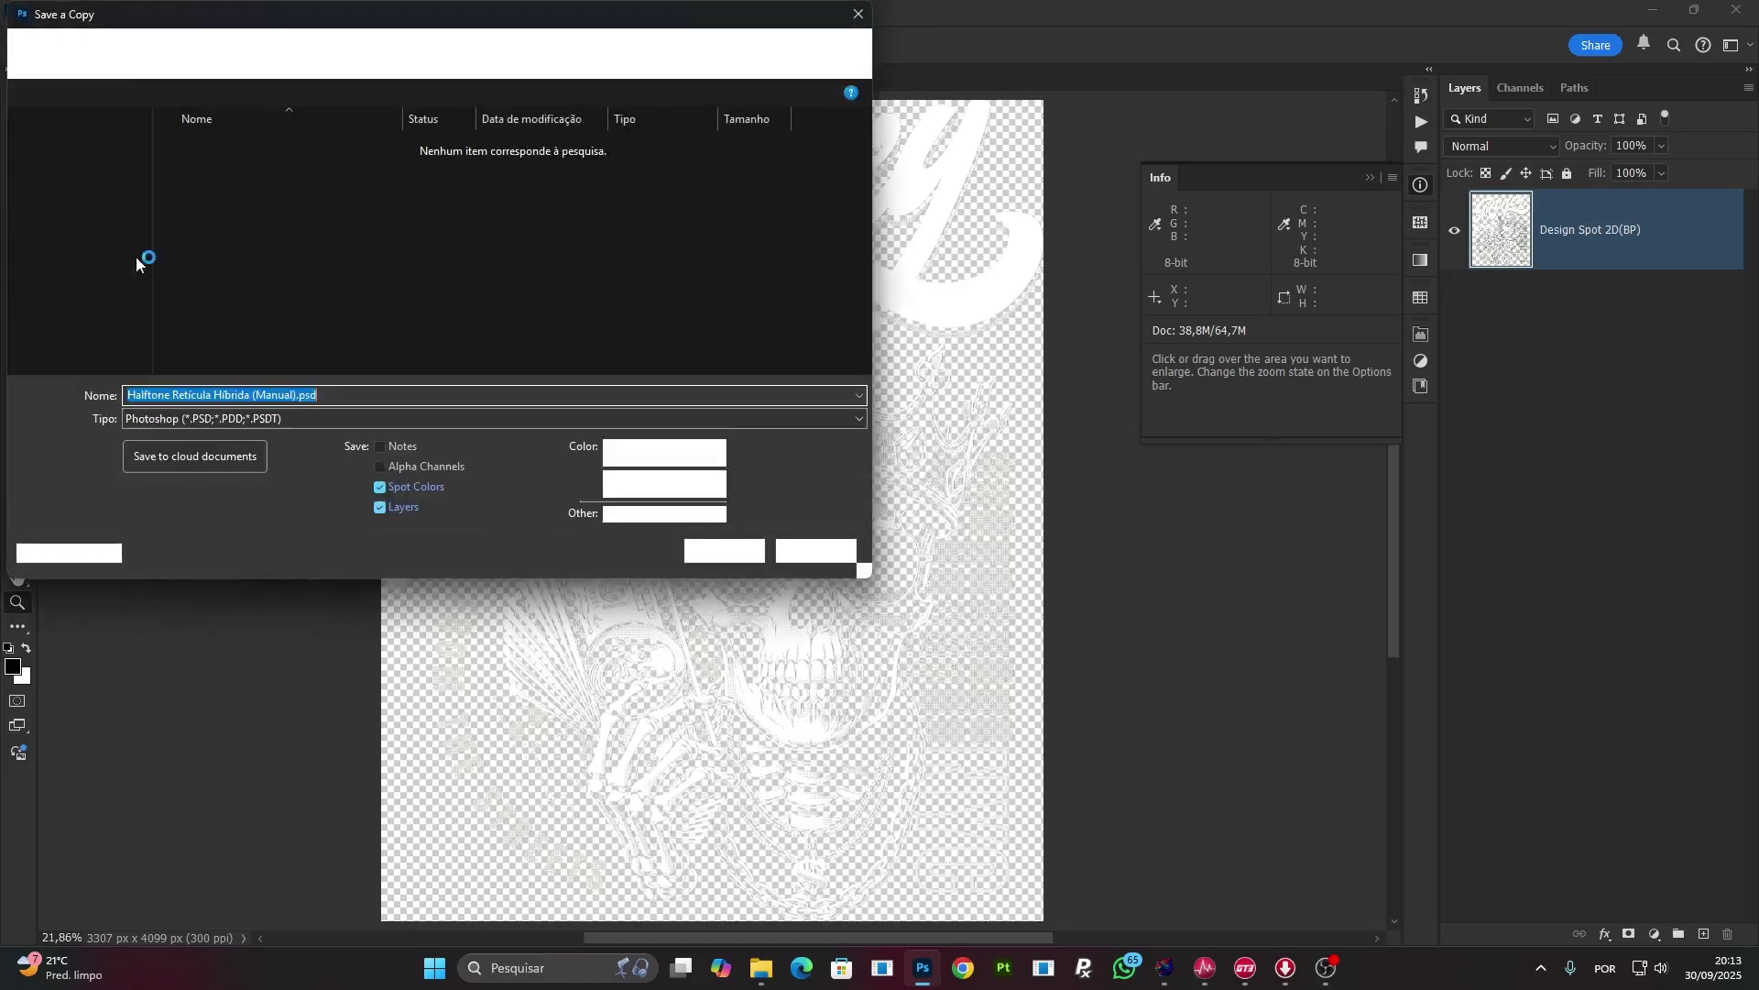
left_click(262, 421)
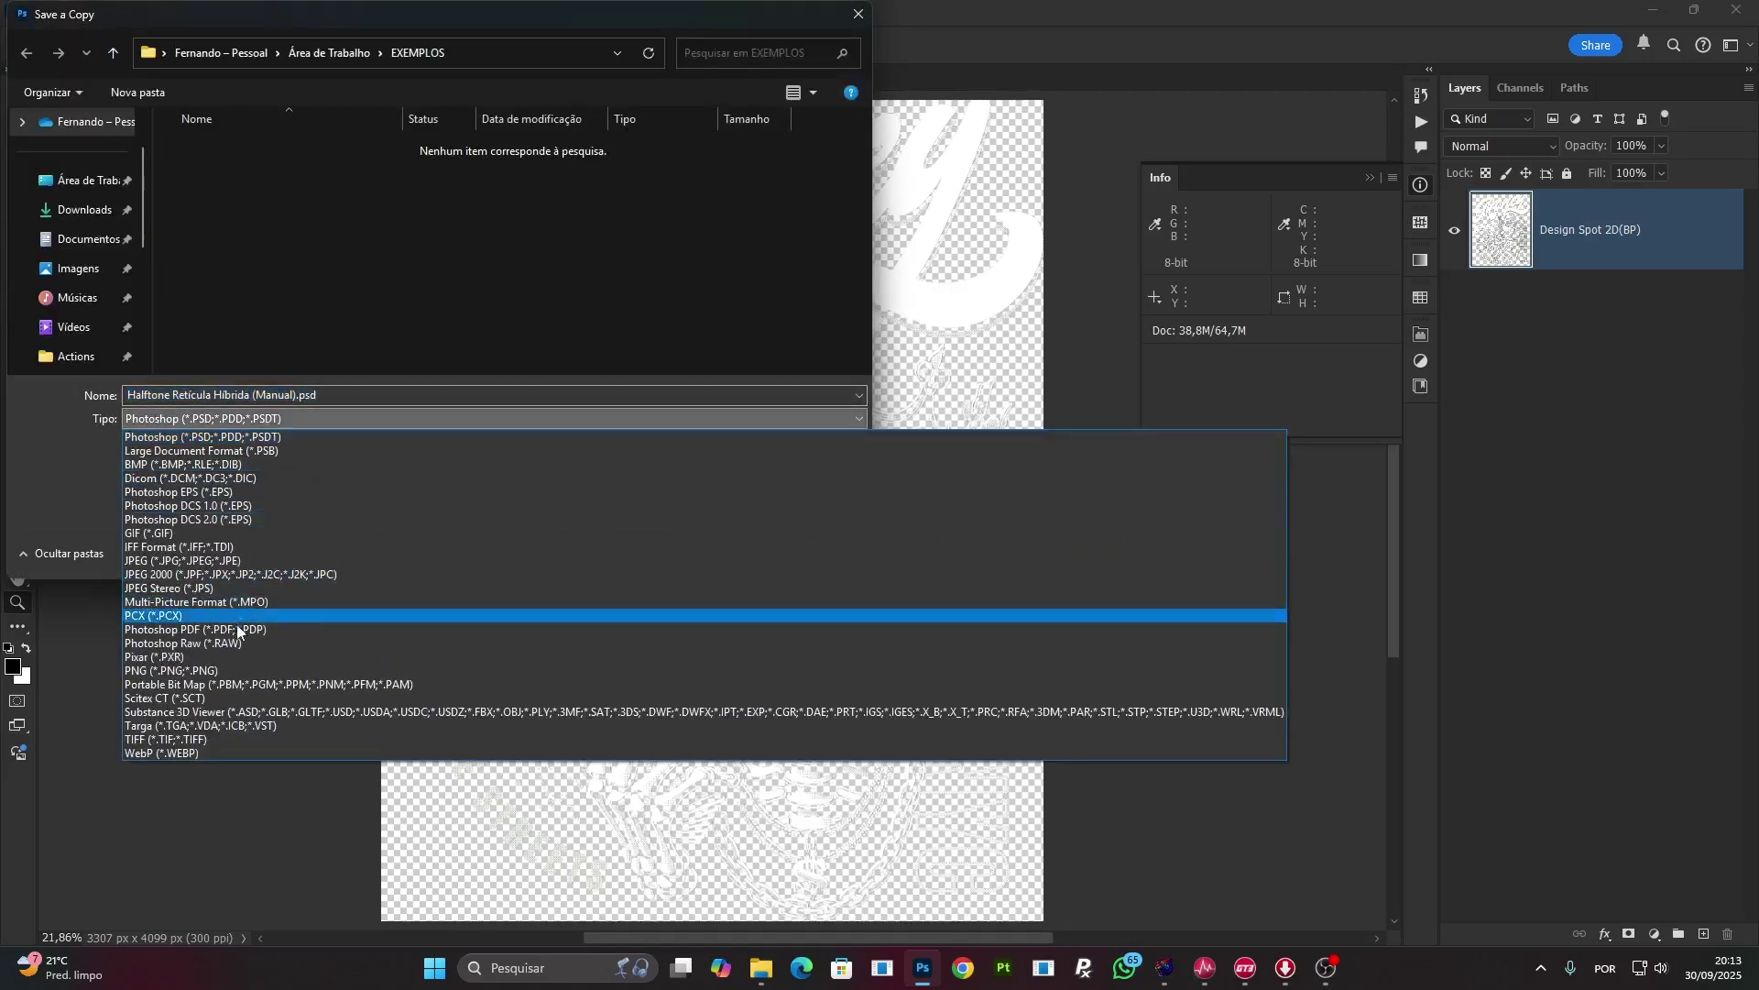
left_click(193, 740)
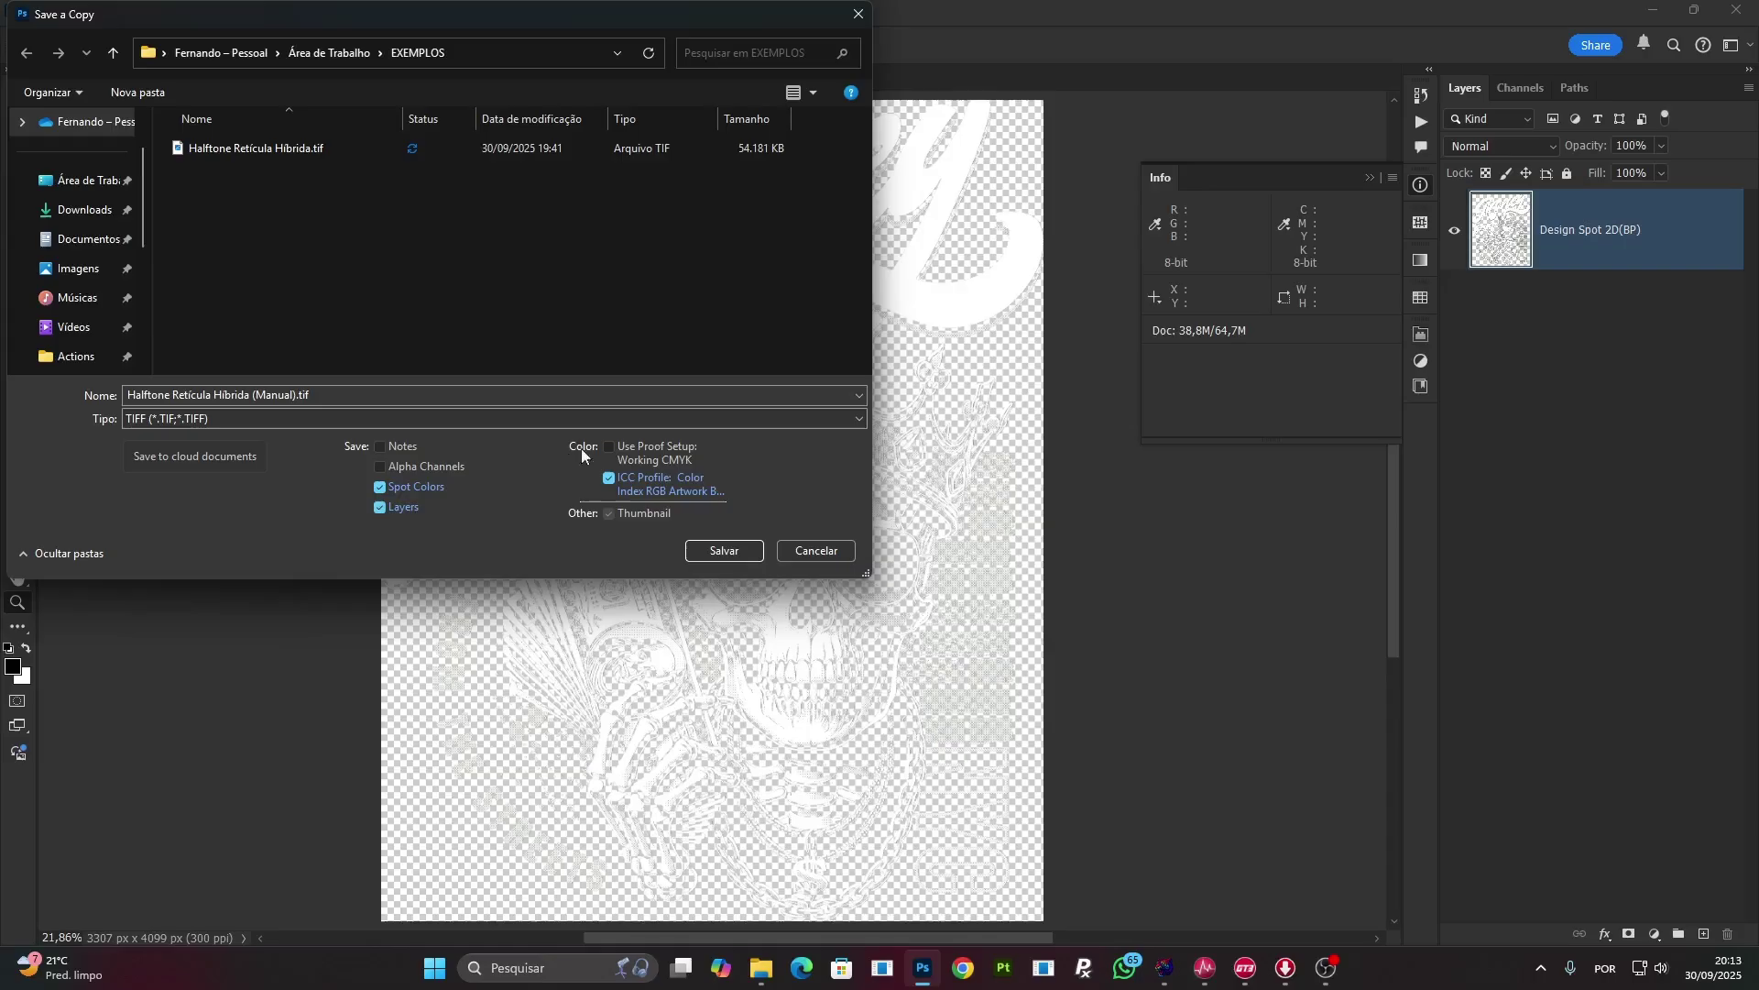
left_click(609, 477)
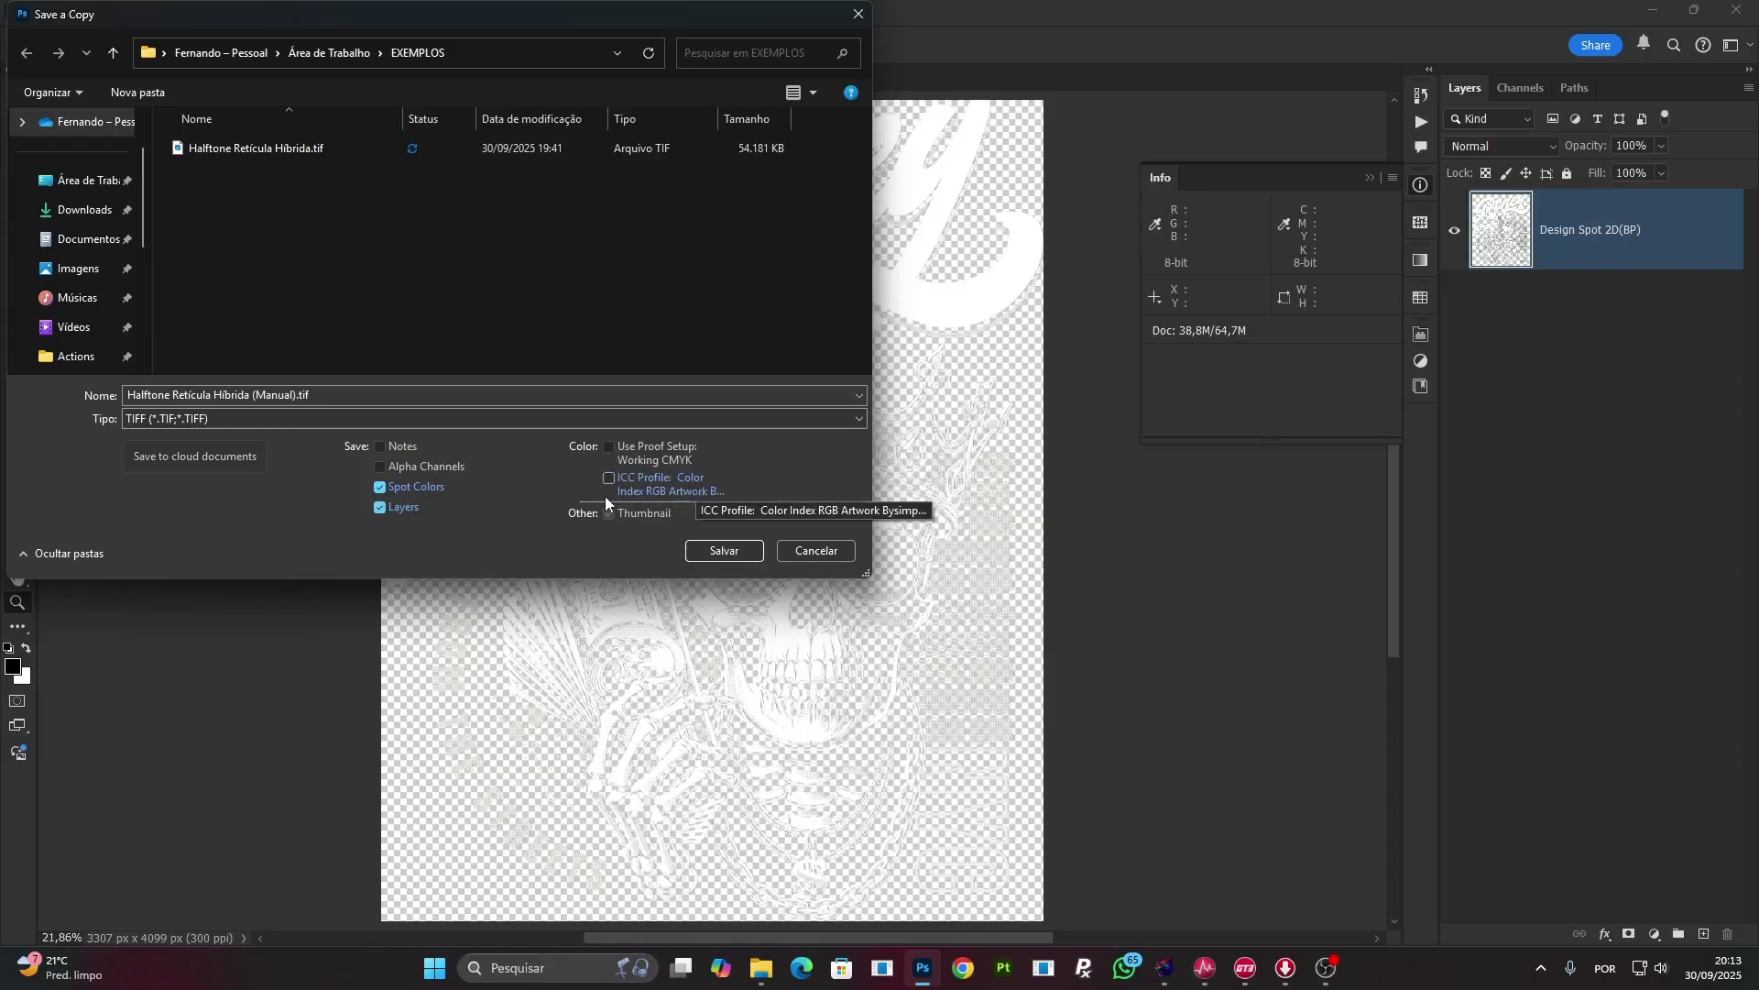
Name the copy impressao and save it with LZW compression, transparency, IBM PC byte order and RLE layer compression.
left_click(336, 393)
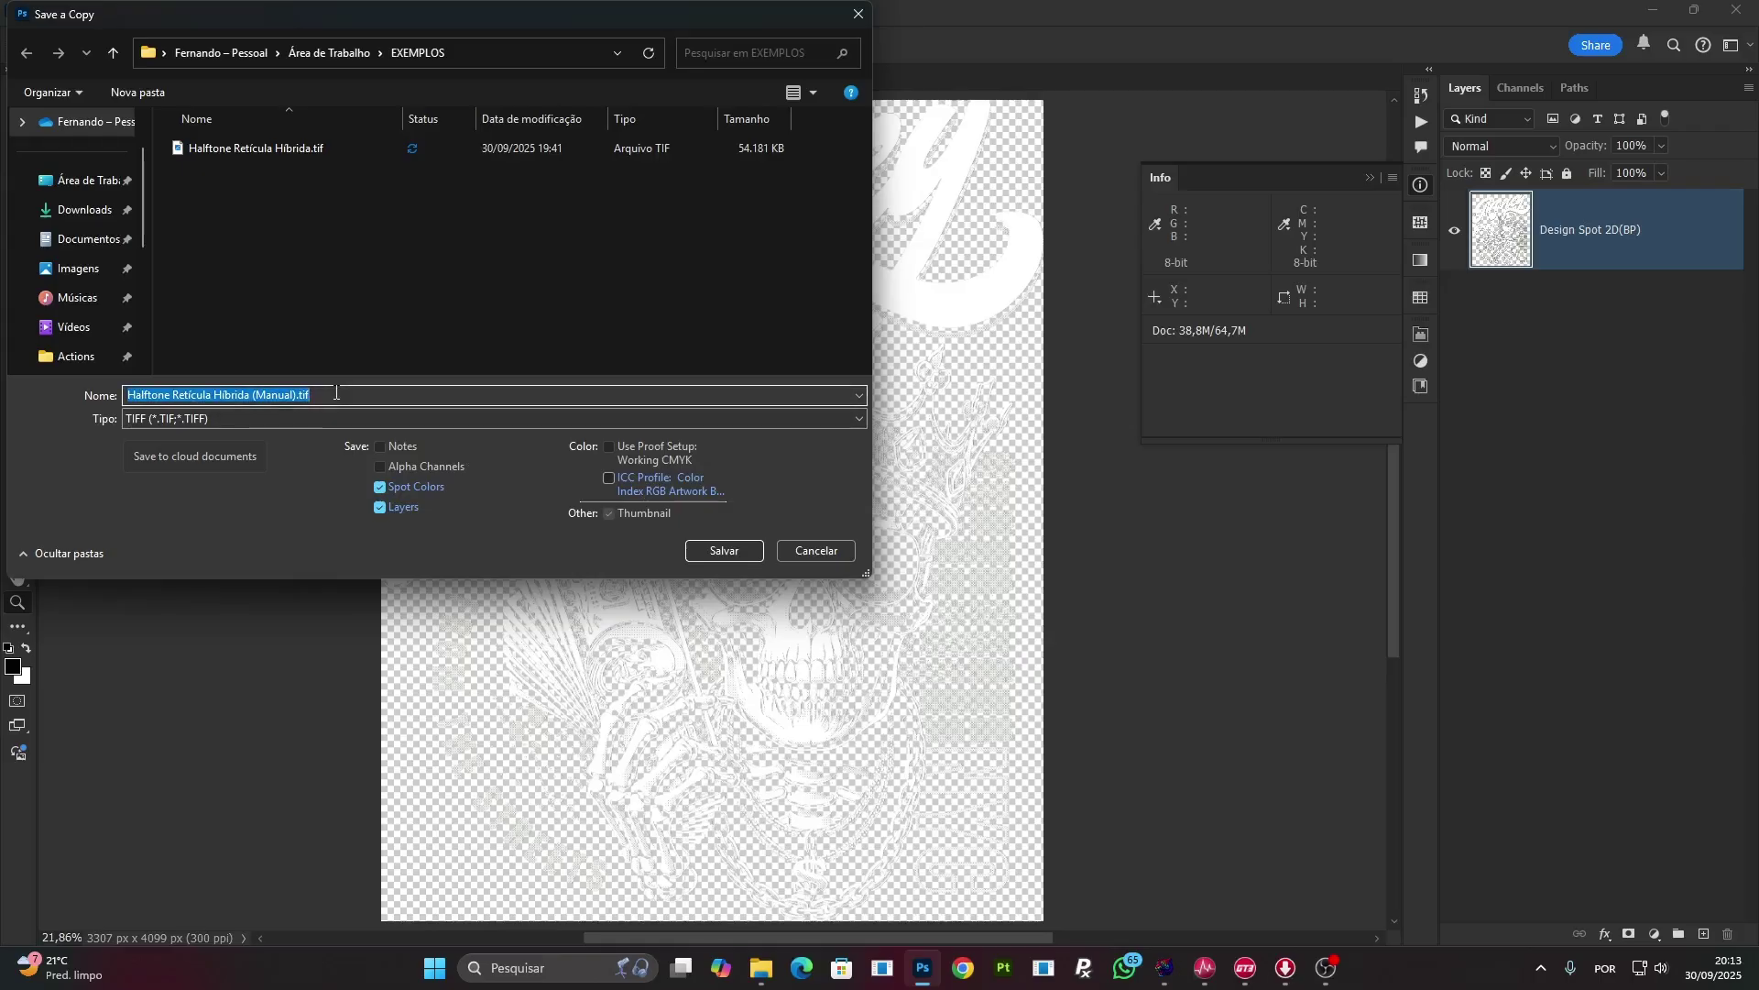
type("impressao")
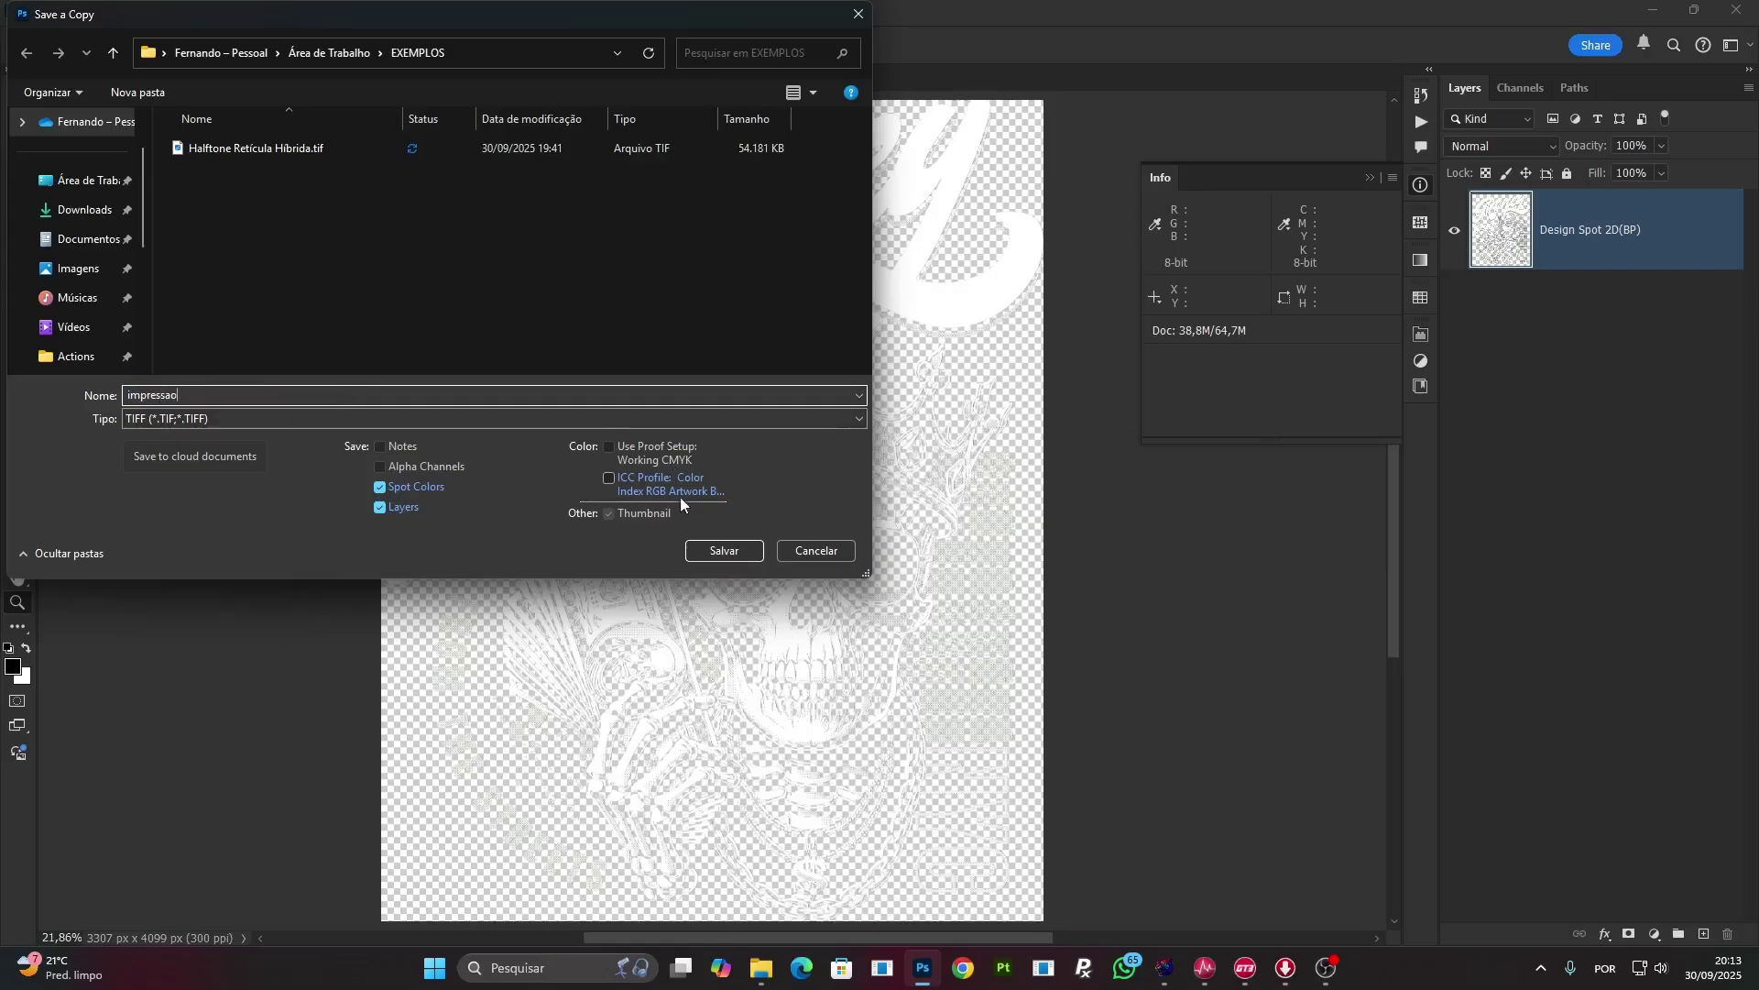
left_click(716, 551)
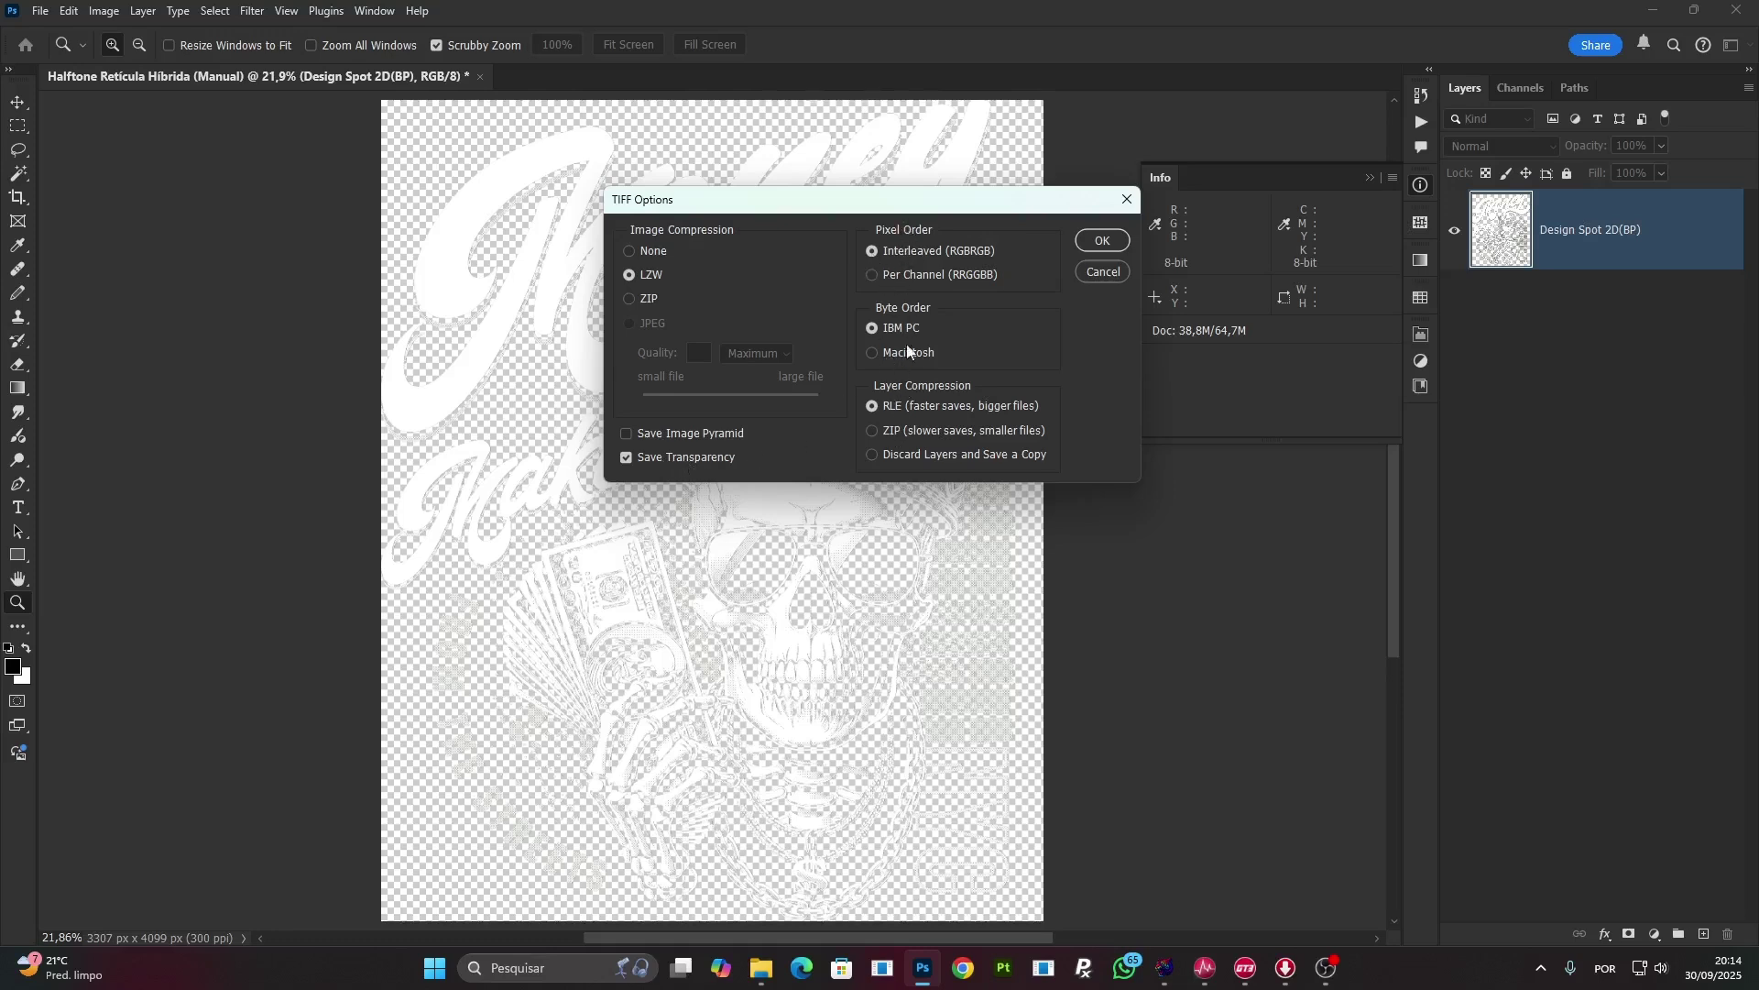
left_click(1105, 240)
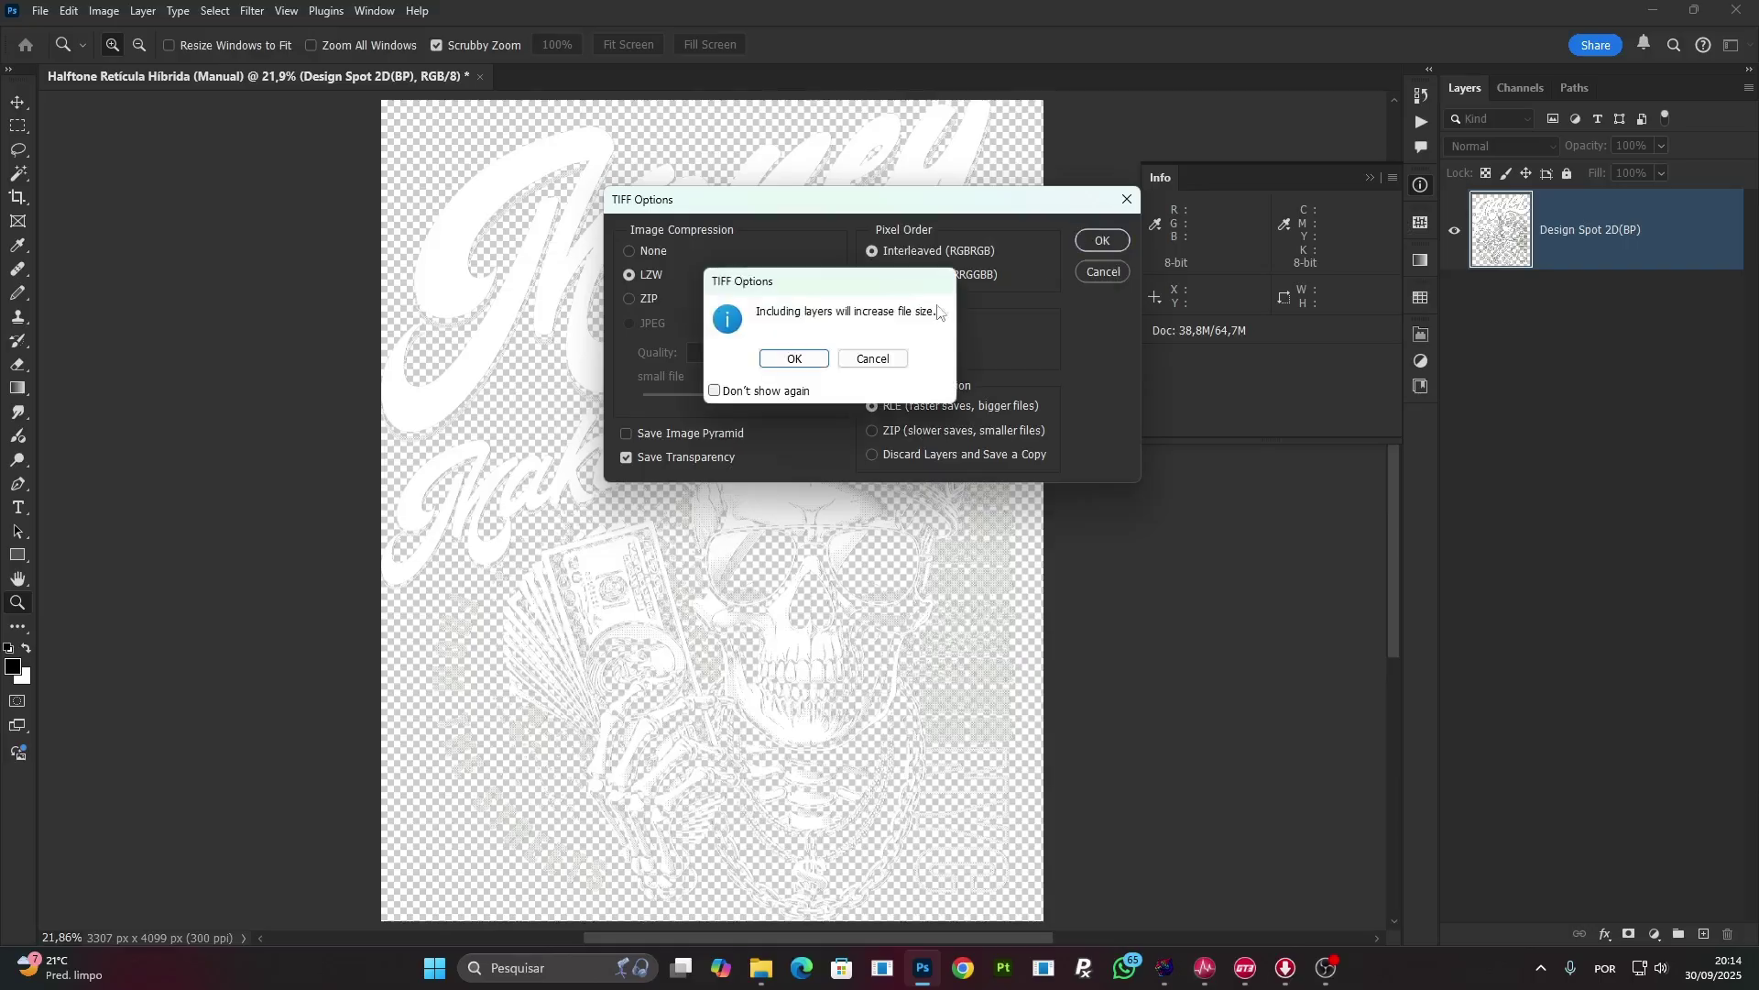
left_click(814, 355)
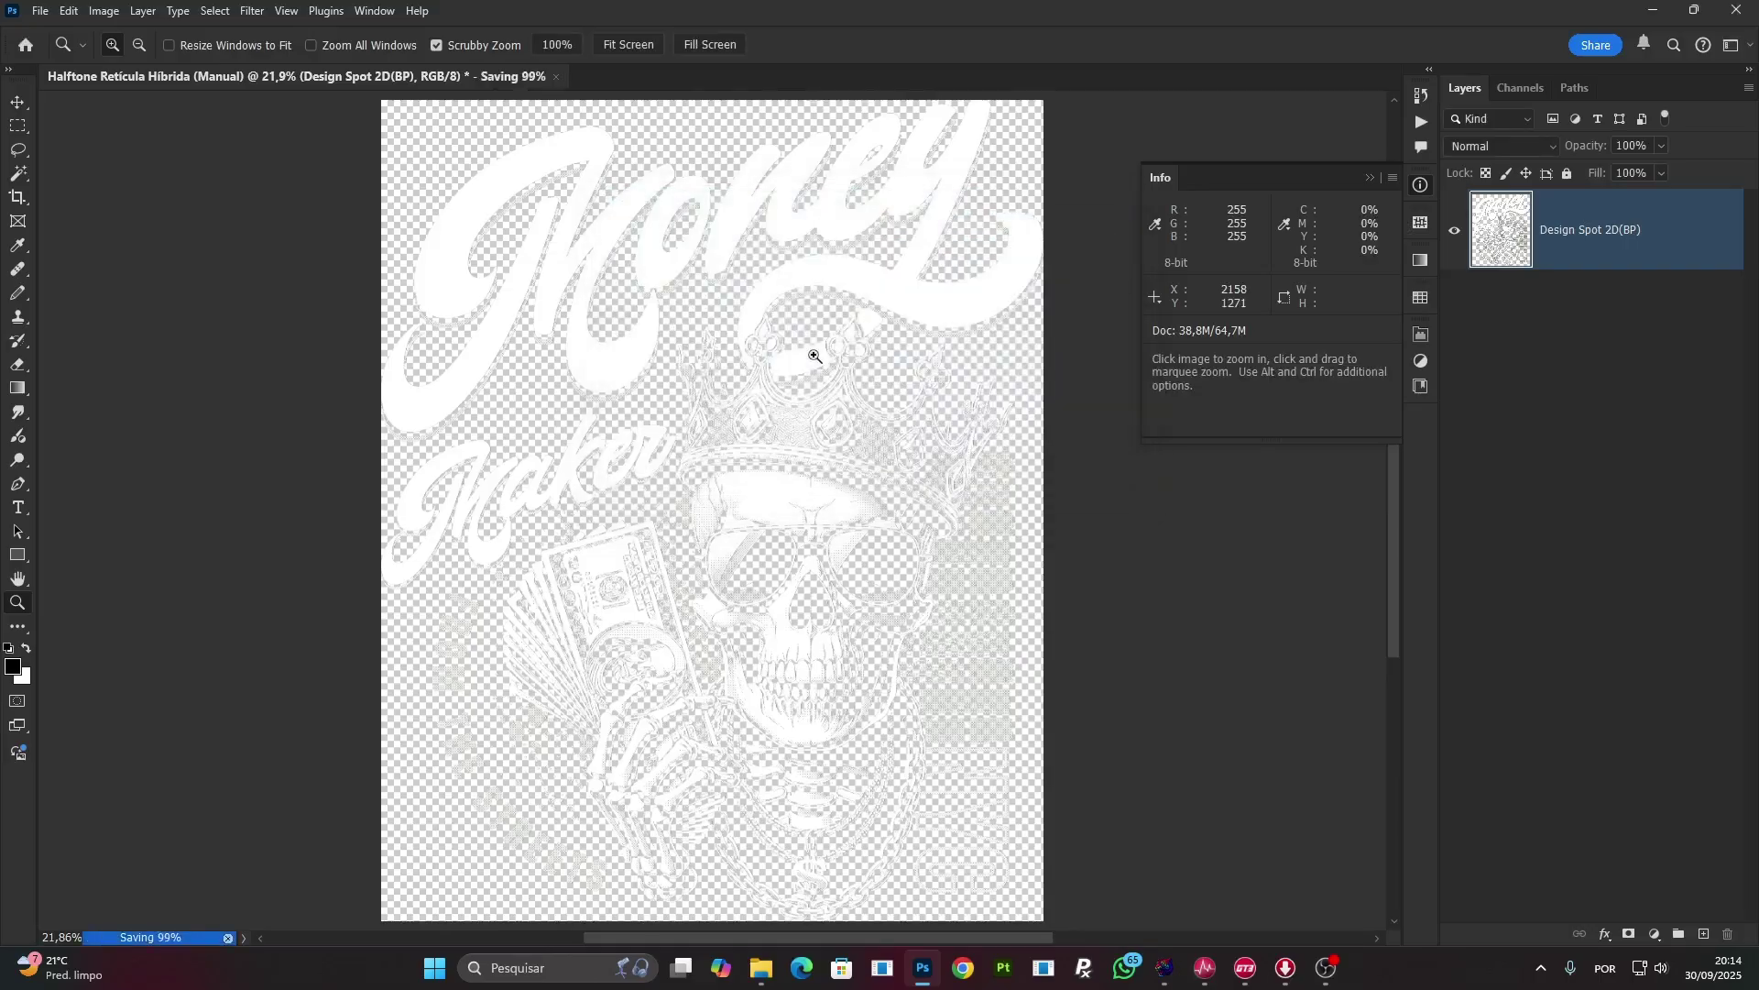
Collapse the Info panel, hide the Spot_1 channel and inspect the colored halftone dots around the skull's sunglasses up close.
left_click(1370, 177)
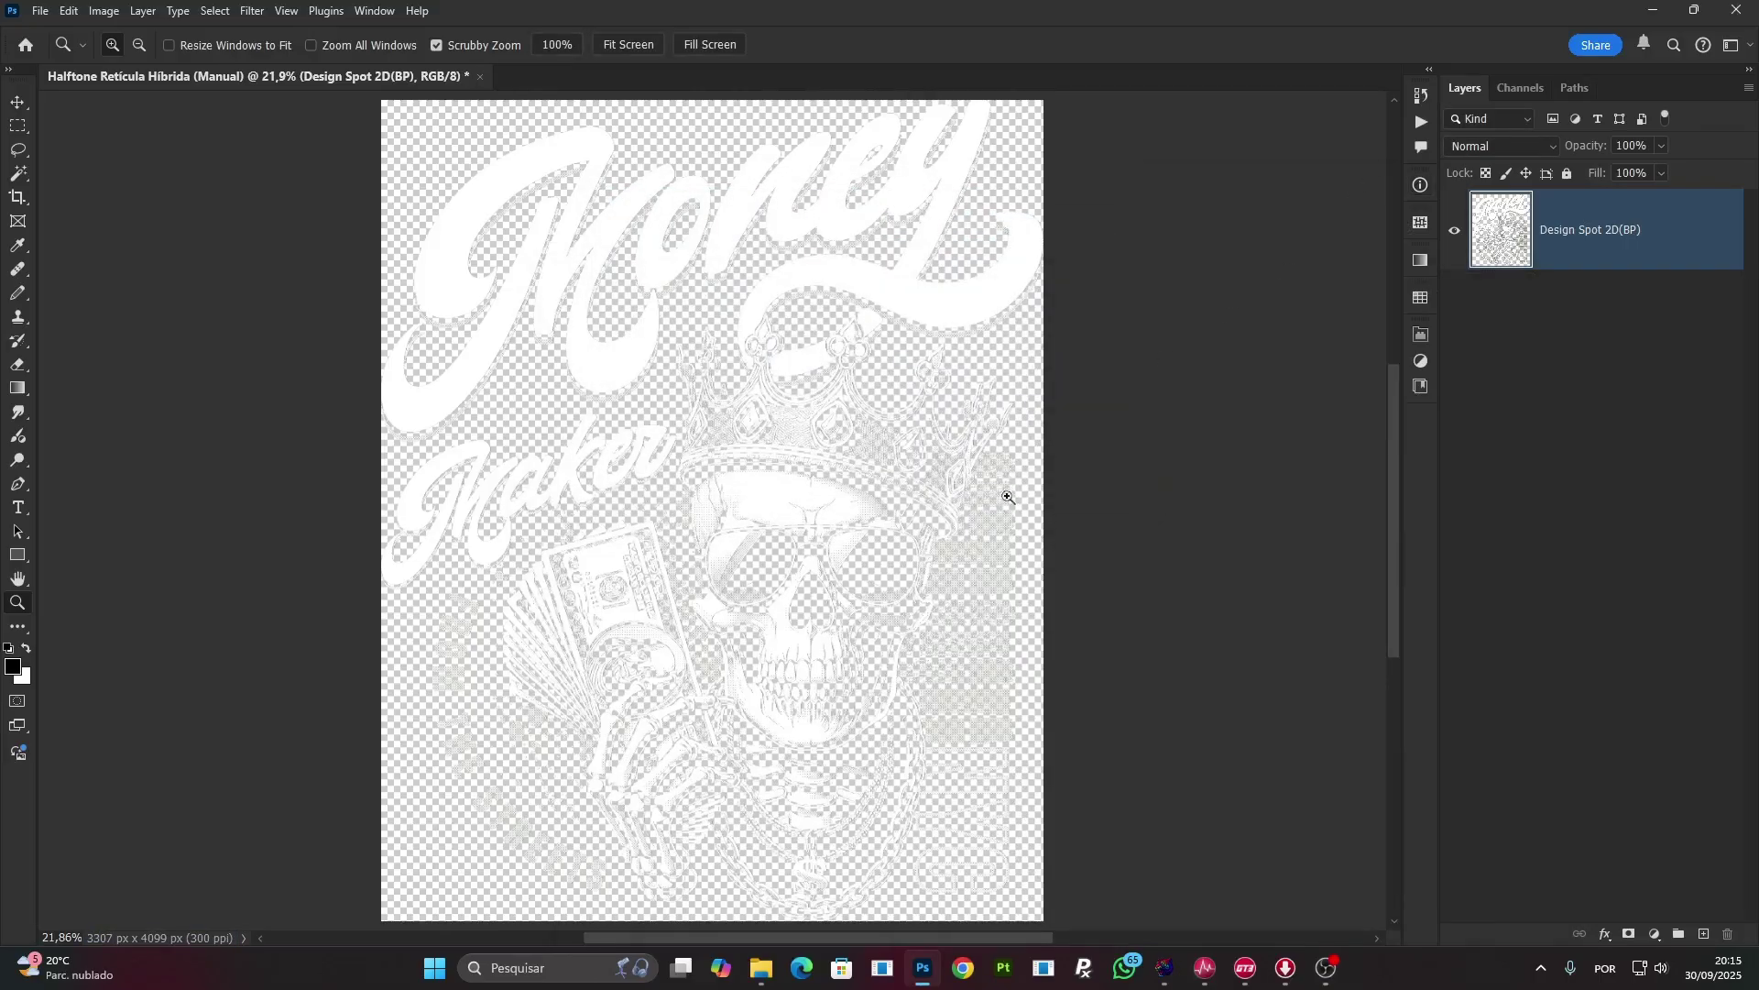
left_click_drag(580, 352, 605, 393)
left_click_drag(788, 530, 817, 556)
scroll(816, 555, "down", 2)
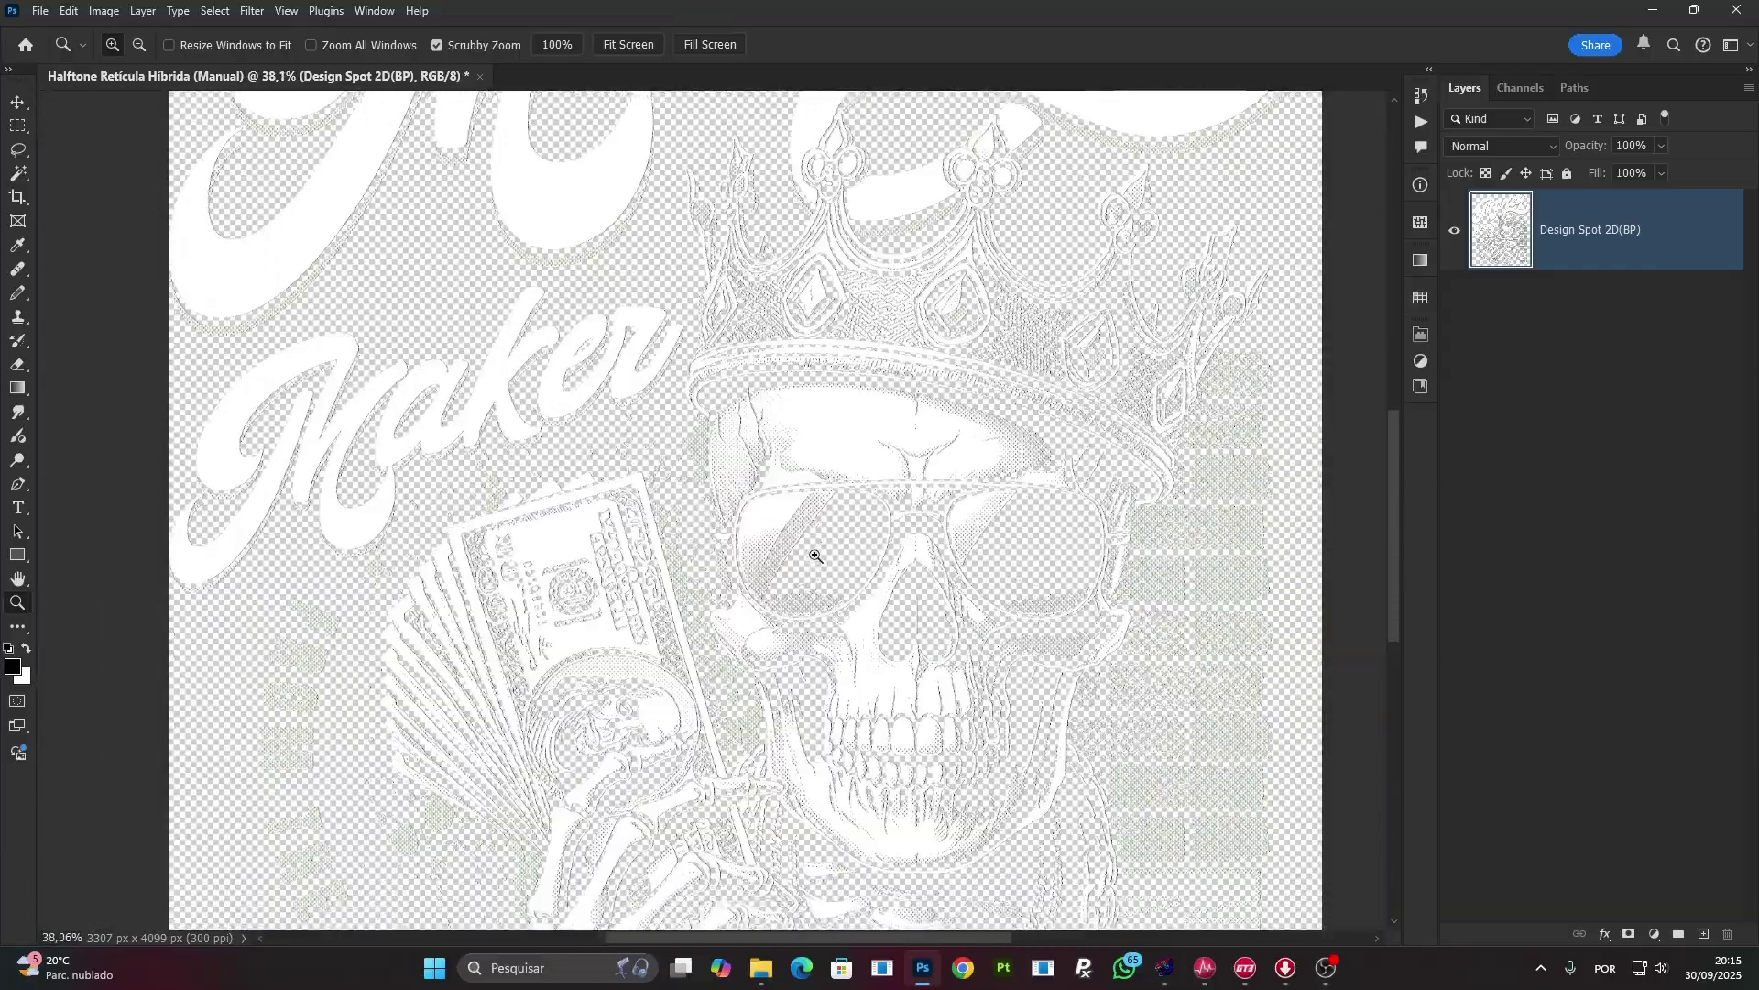
left_click(1521, 90)
left_click(1451, 257)
left_click_drag(808, 520, 961, 611)
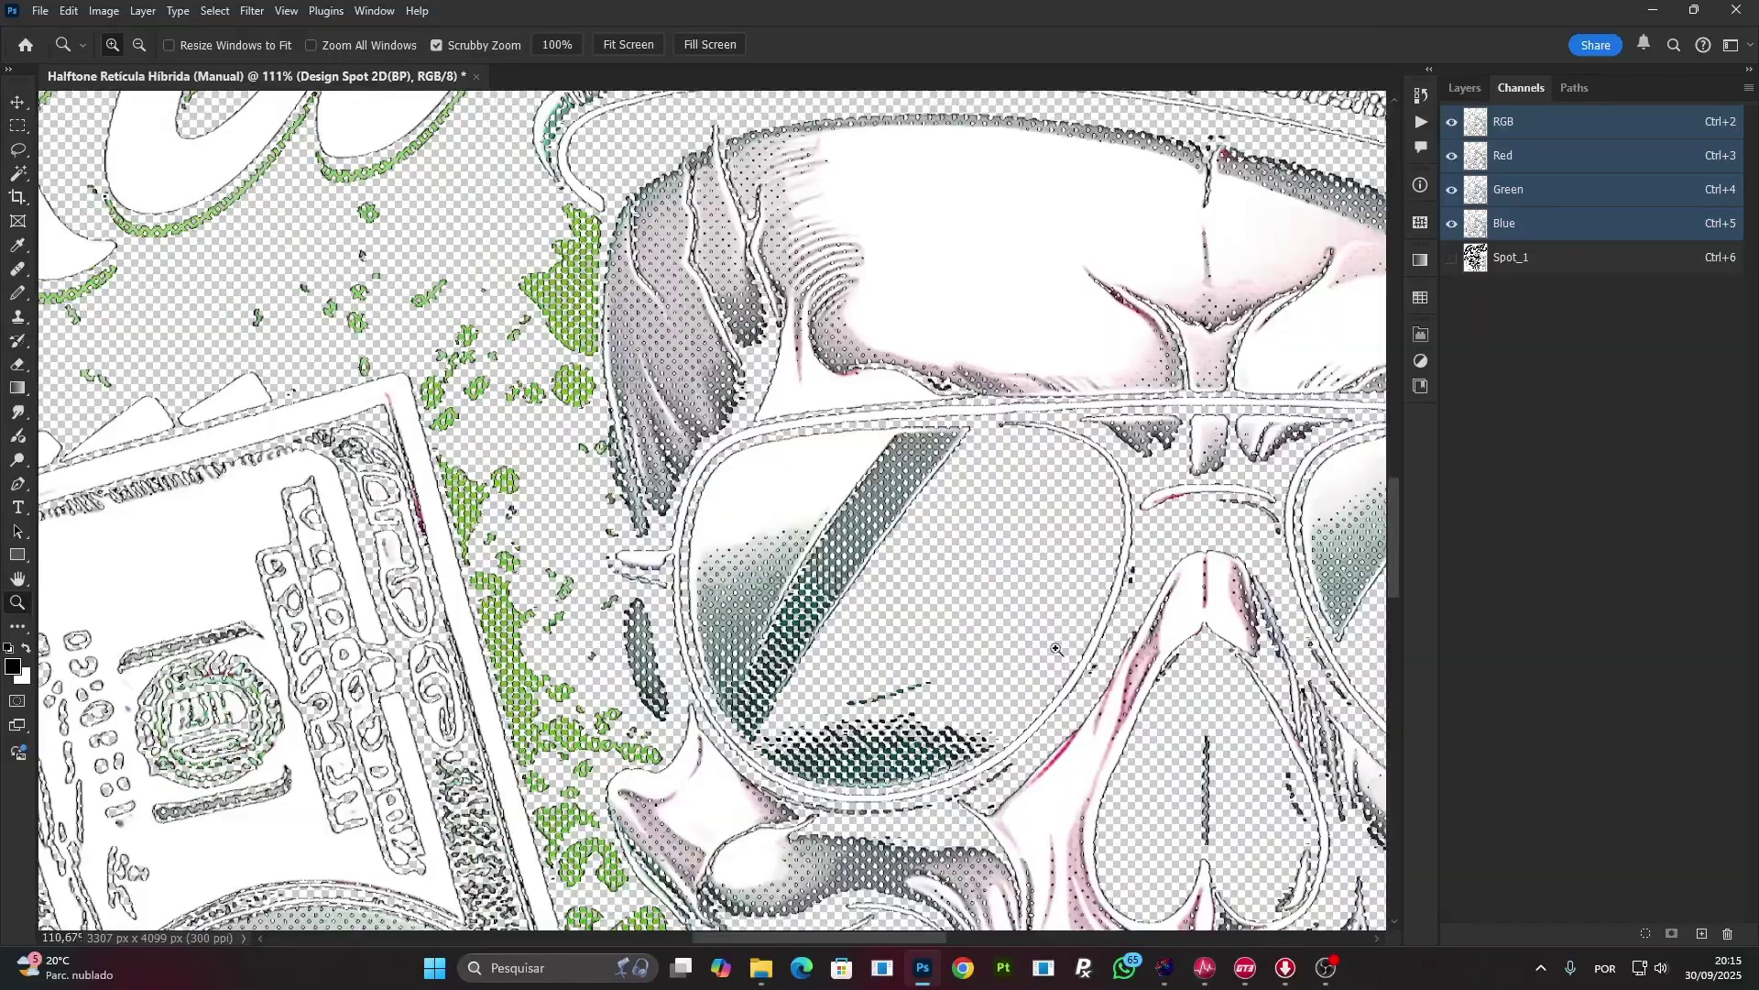
Switch to DTG & DTF Halftone IndexColor Ultra Pro and review its tool sections, from Utilitários, IndexColor, Híbrido and Roseta to Efeitos and Tutoriais.
left_click(1166, 969)
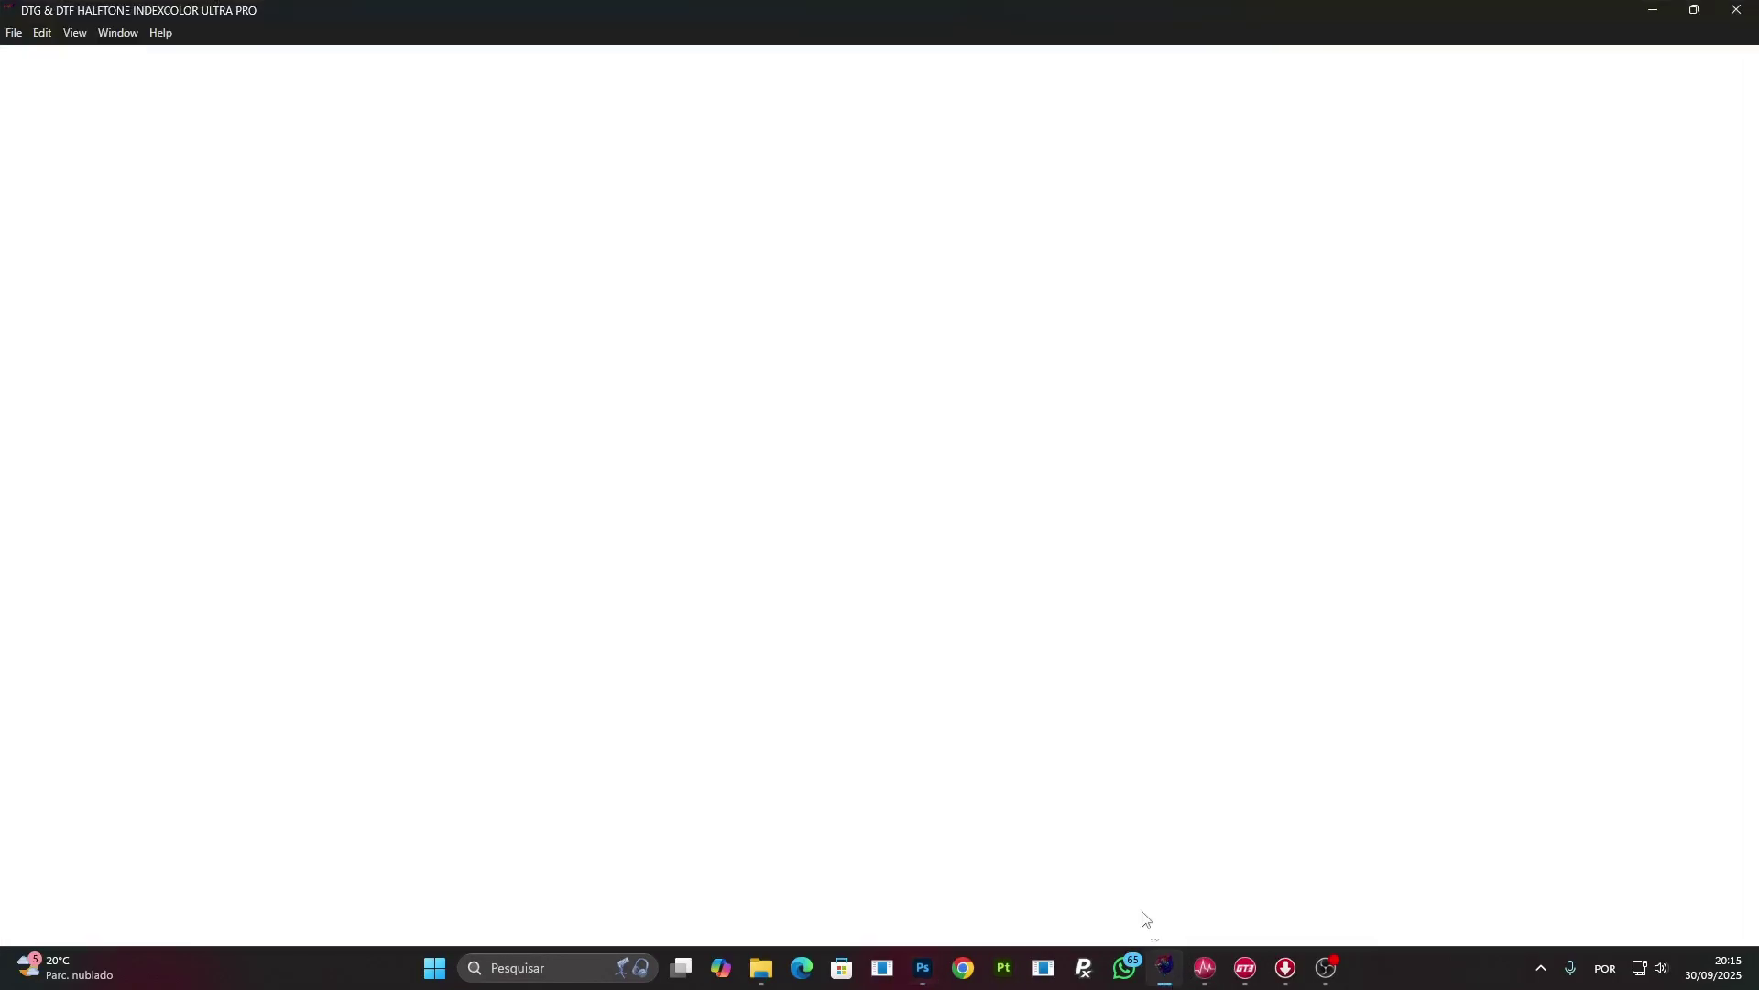
scroll(701, 341, "up", 4)
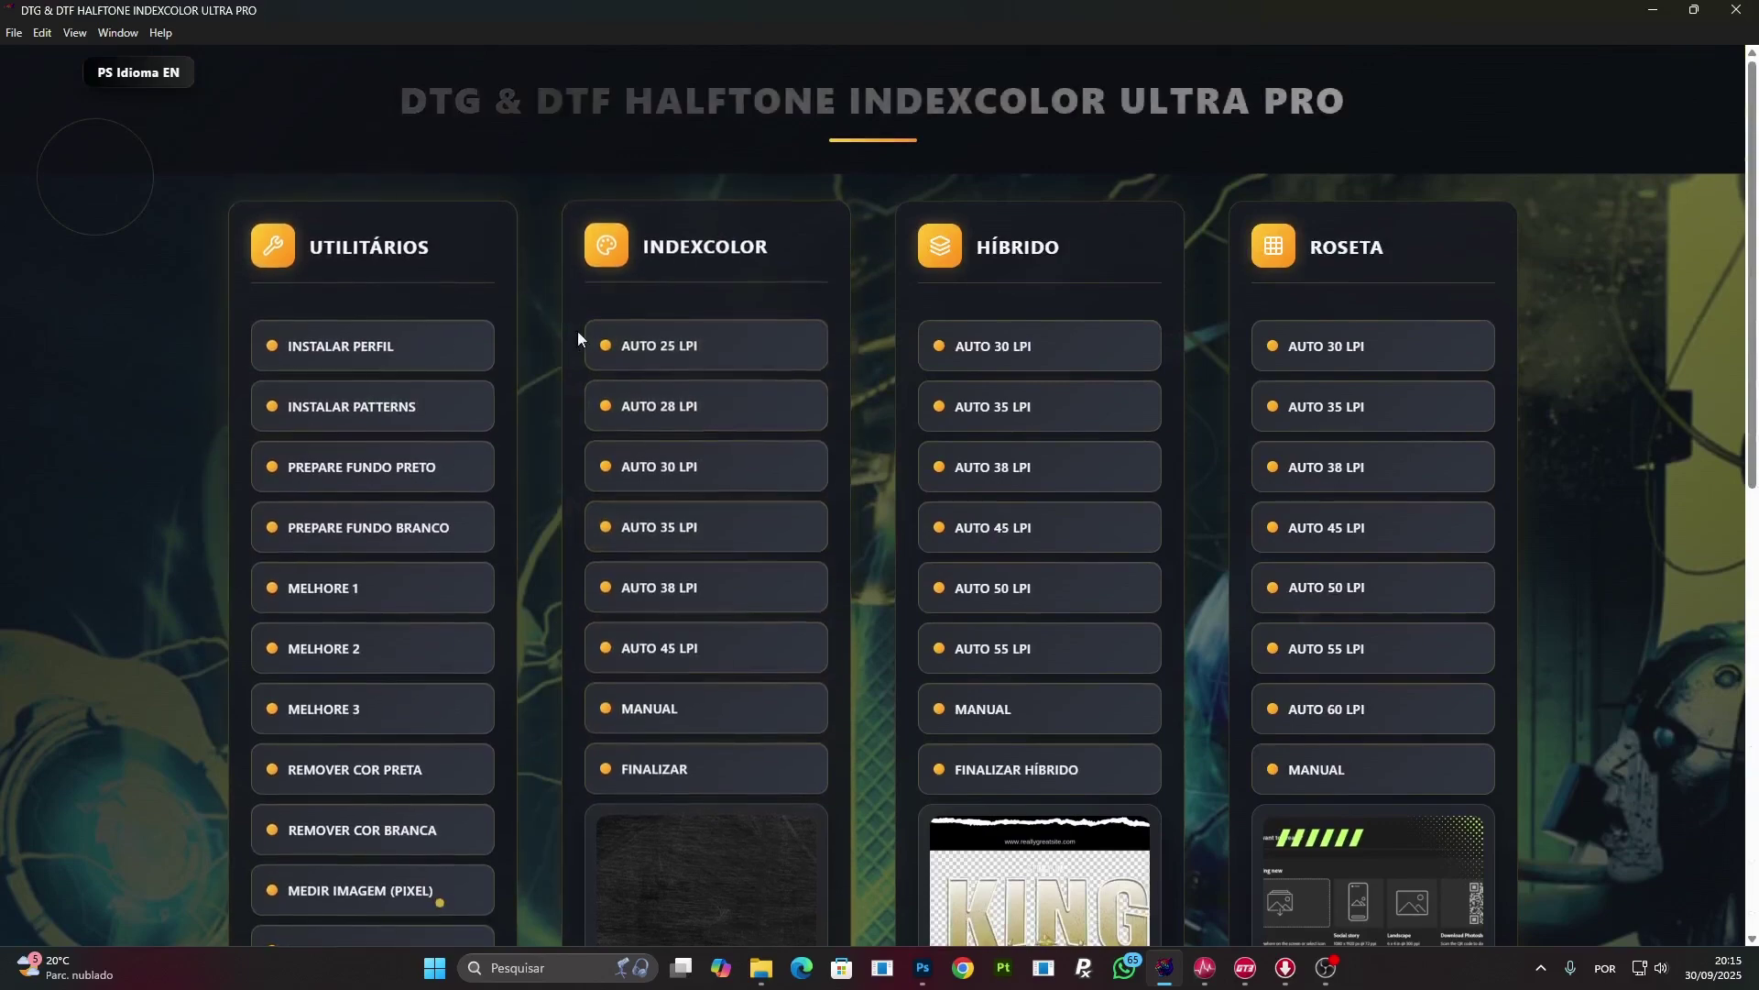
scroll(738, 519, "down", 8)
scroll(740, 518, "down", 2)
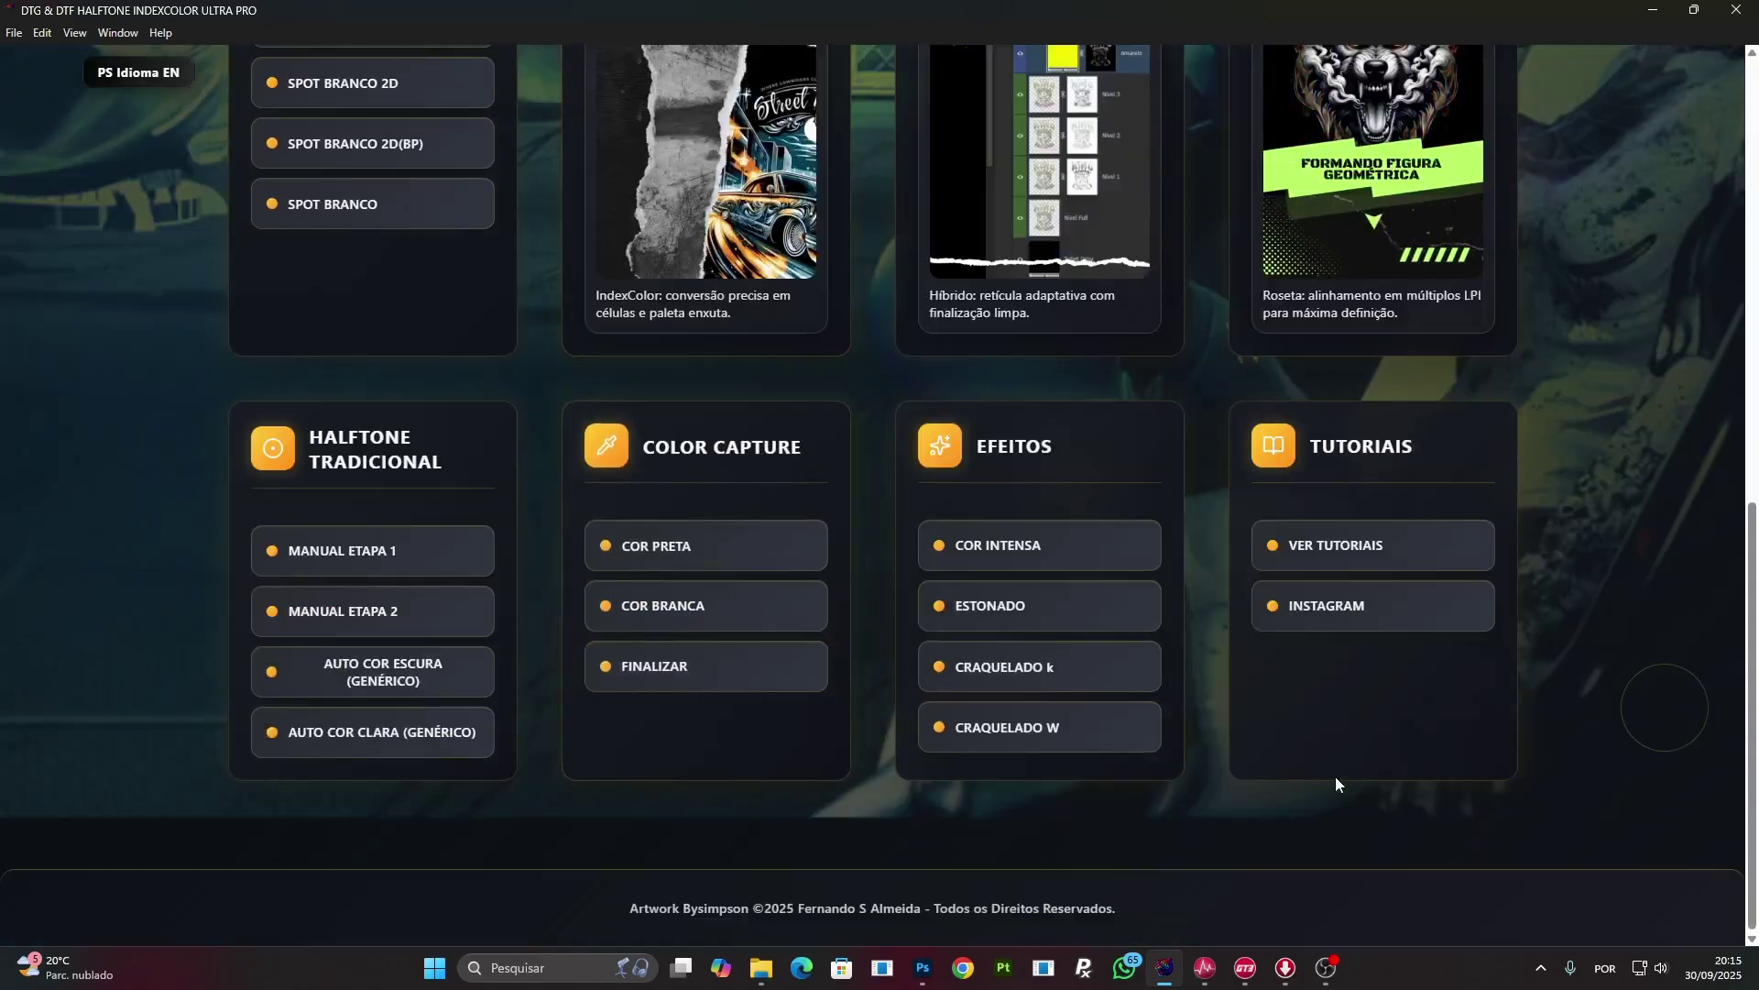
scroll(833, 642, "up", 3)
scroll(832, 646, "up", 5)
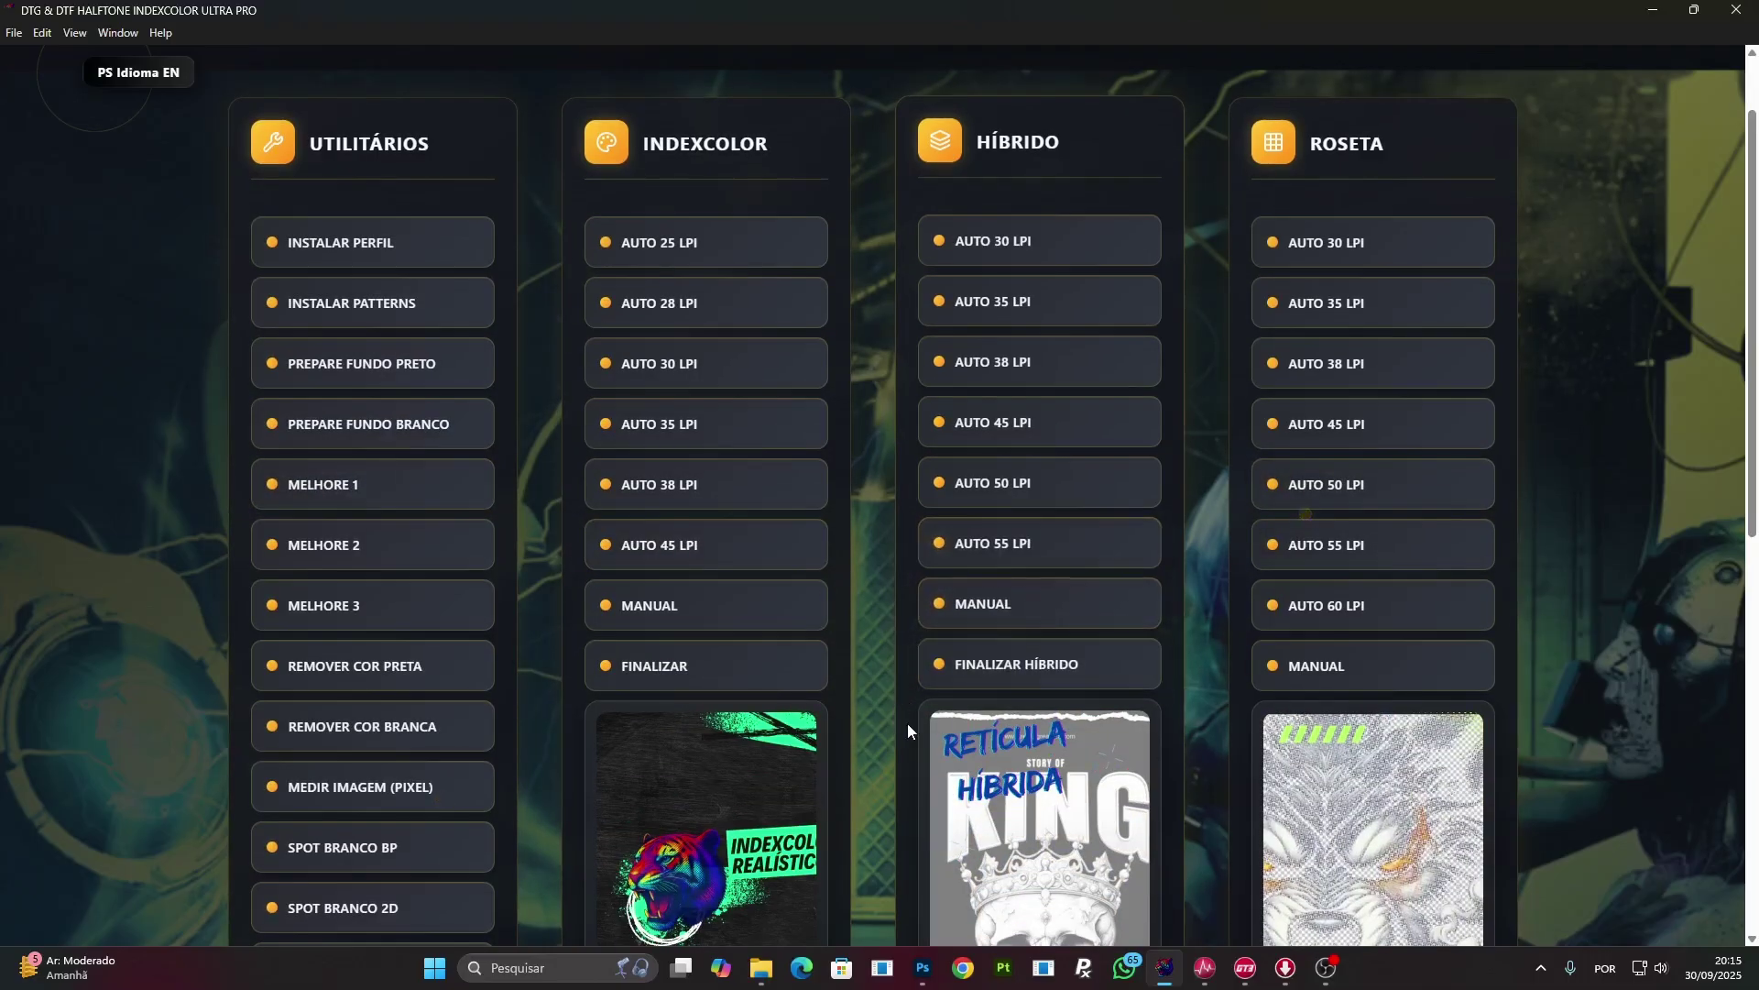
scroll(910, 691, "up", 1)
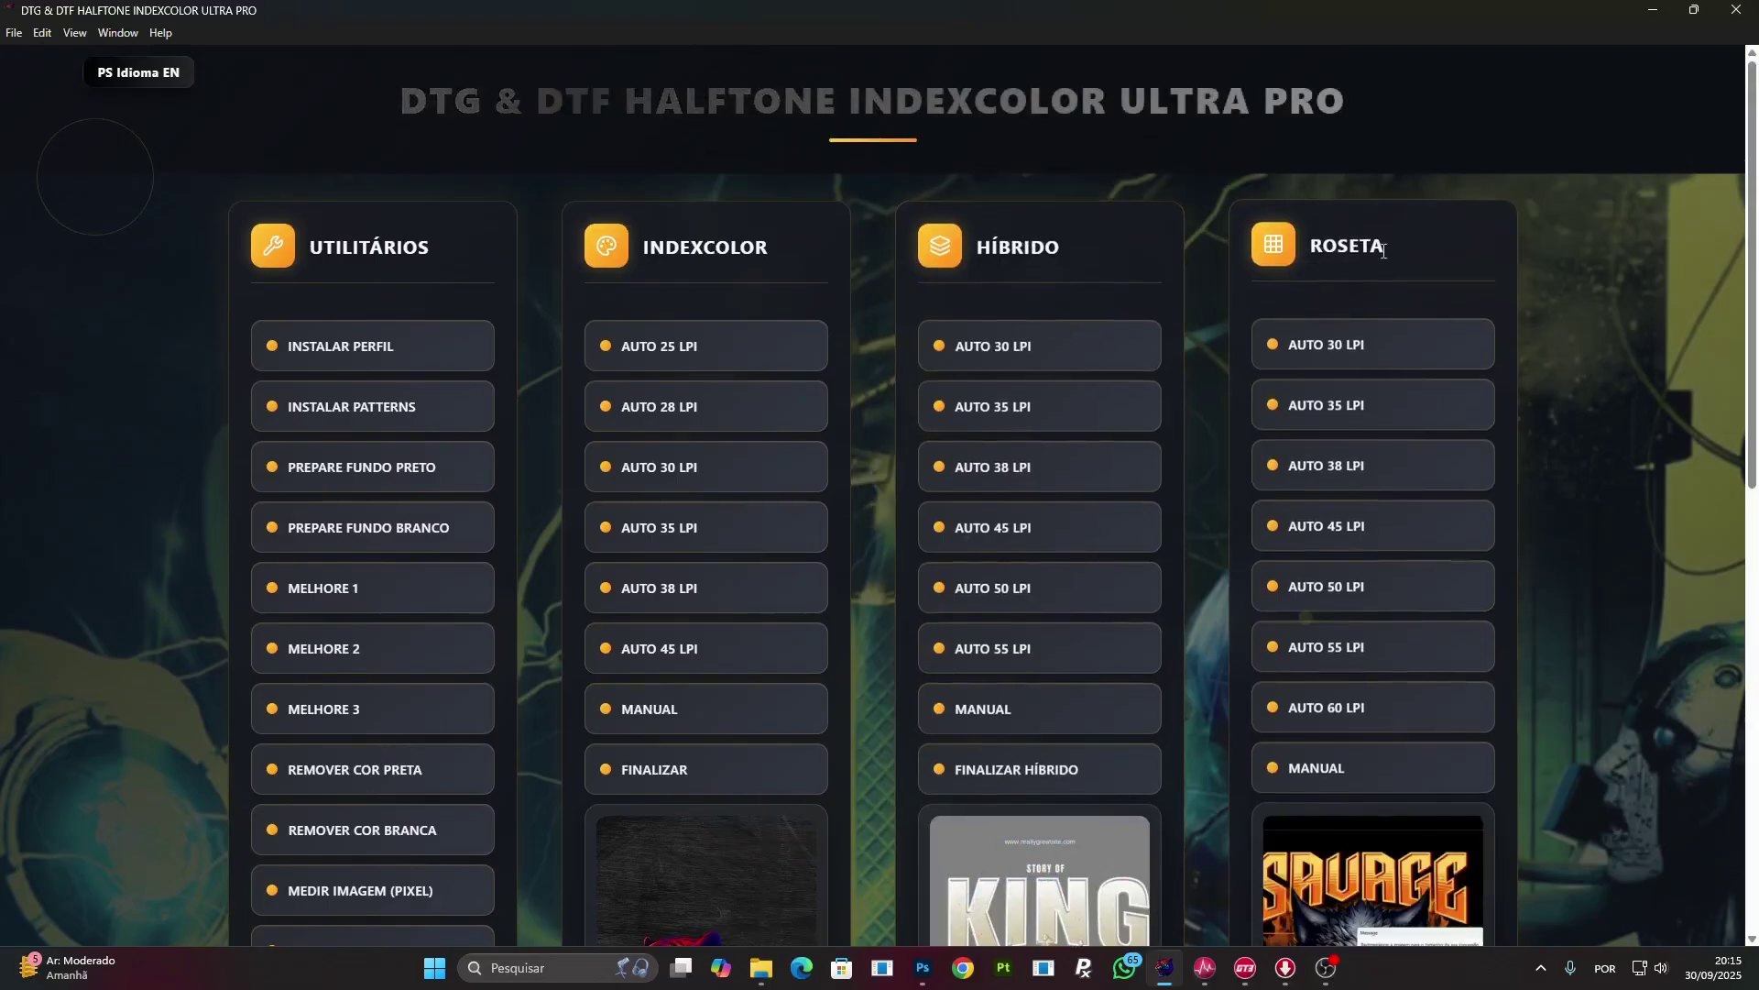
scroll(739, 419, "down", 9)
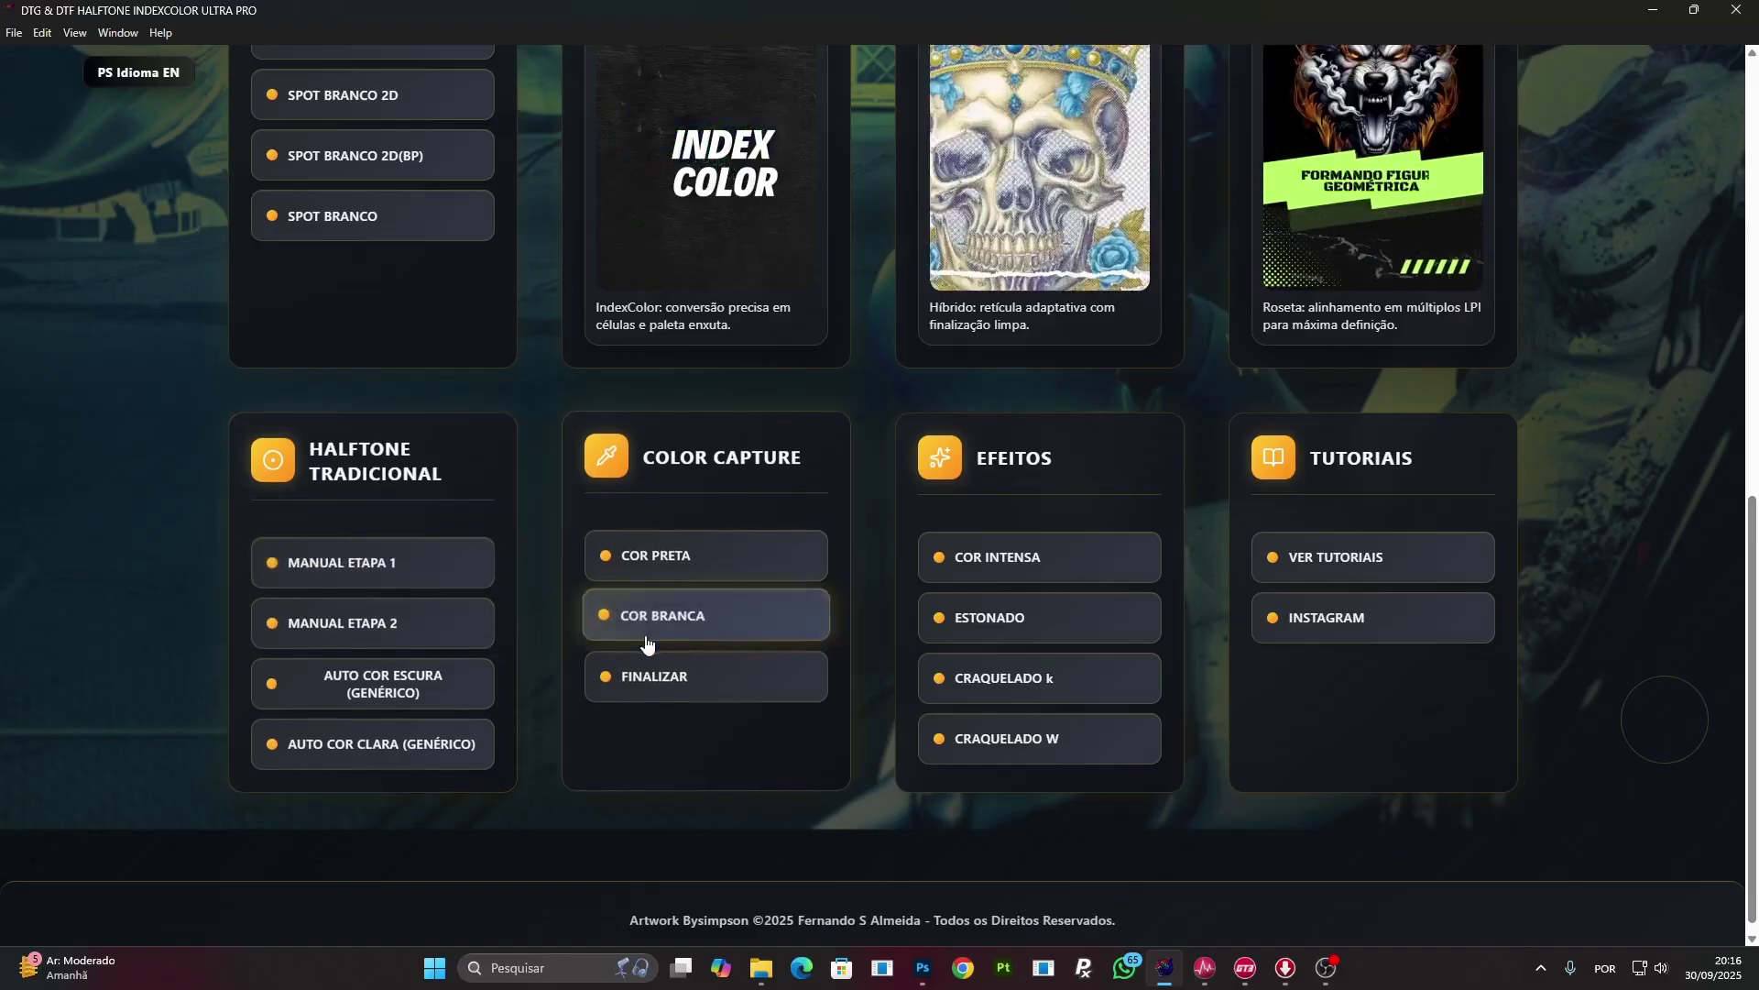
scroll(1349, 716, "up", 6)
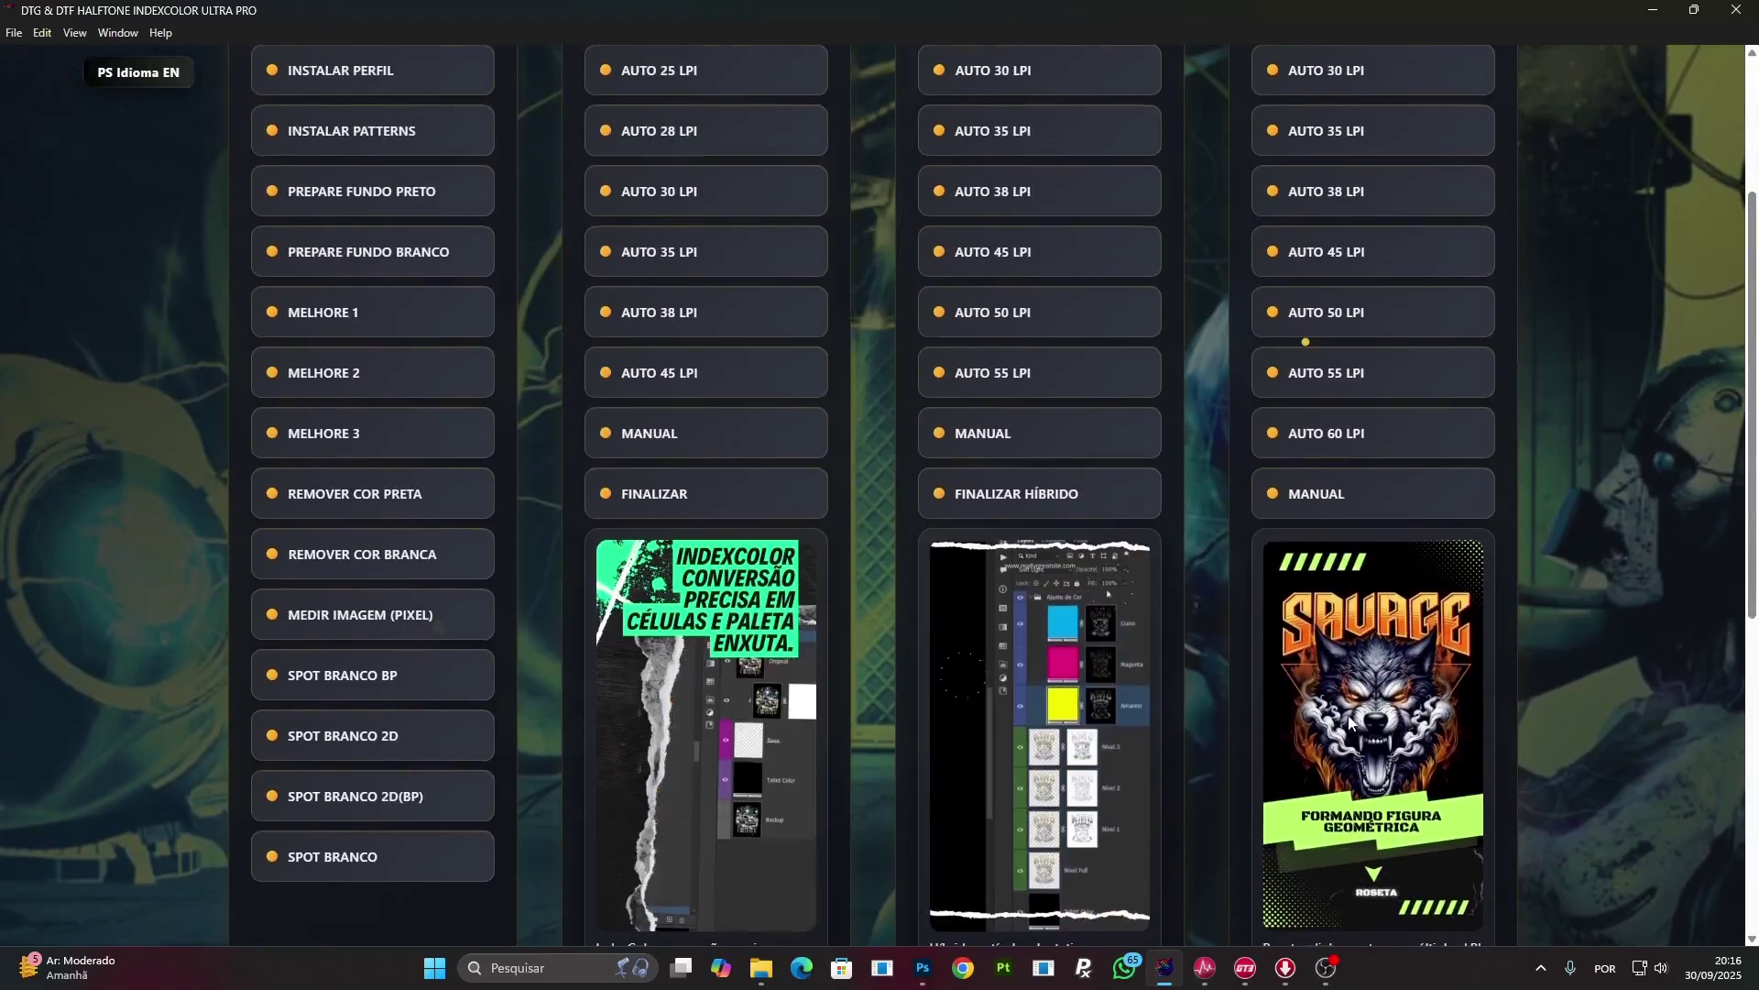
scroll(1349, 720, "down", 6)
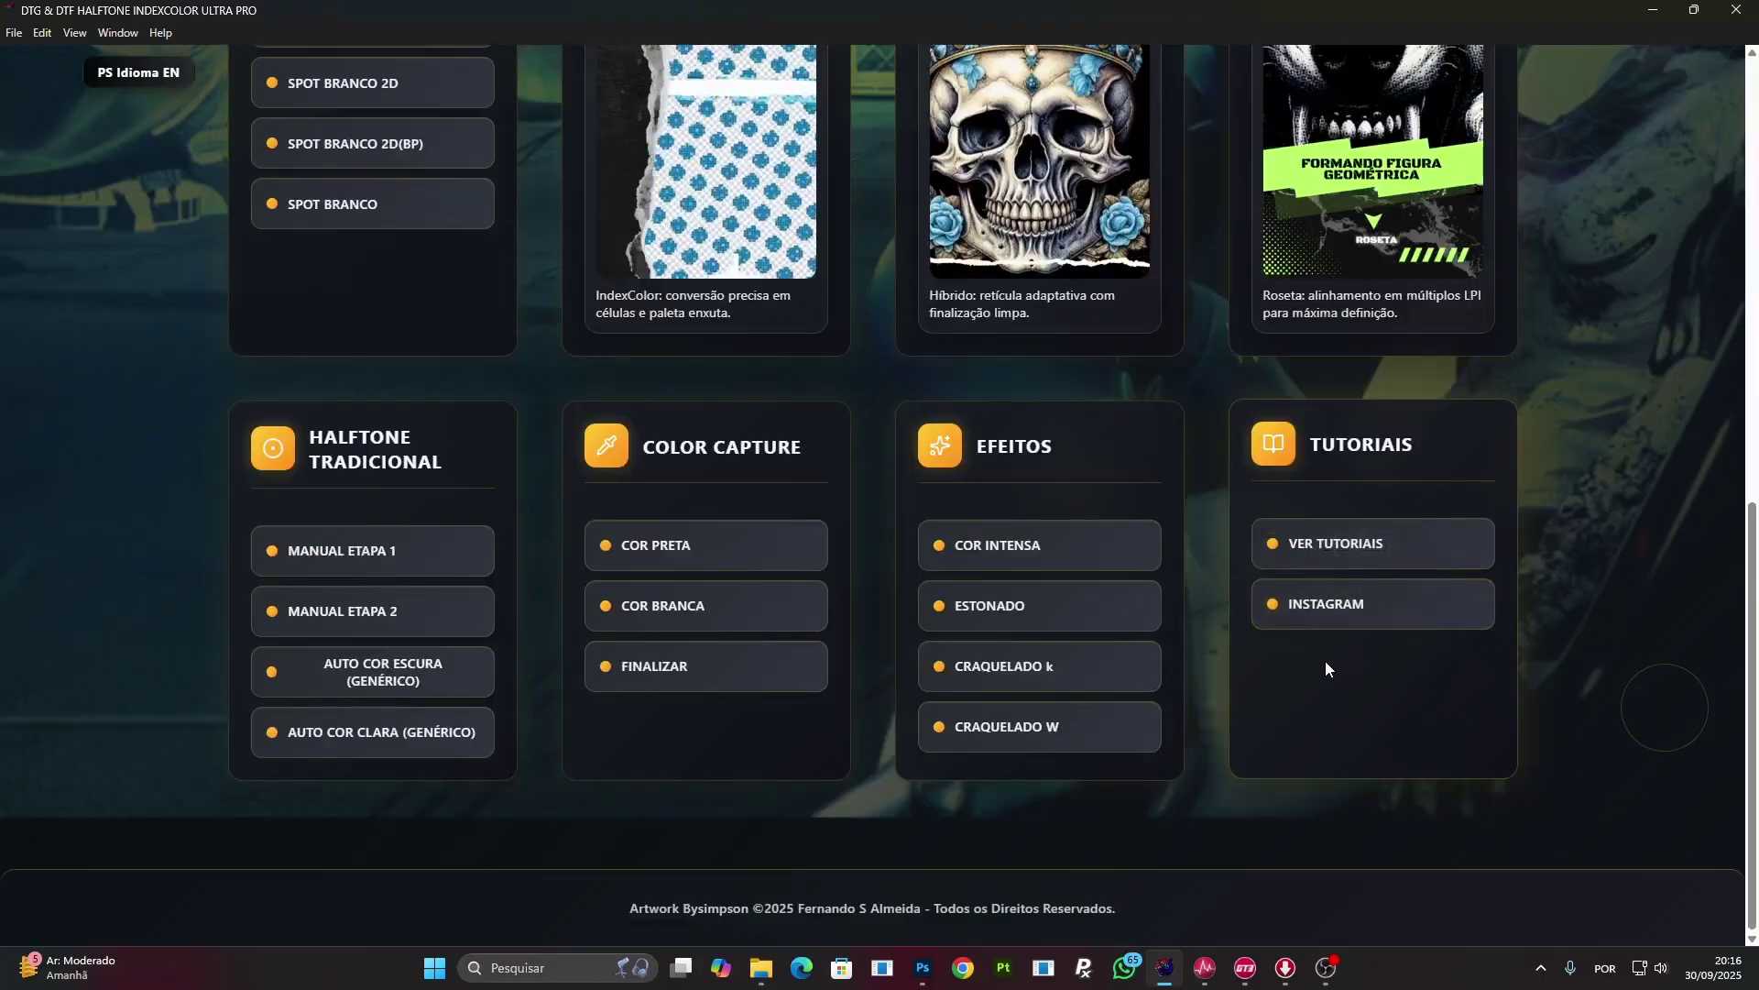
scroll(1259, 664, "up", 2)
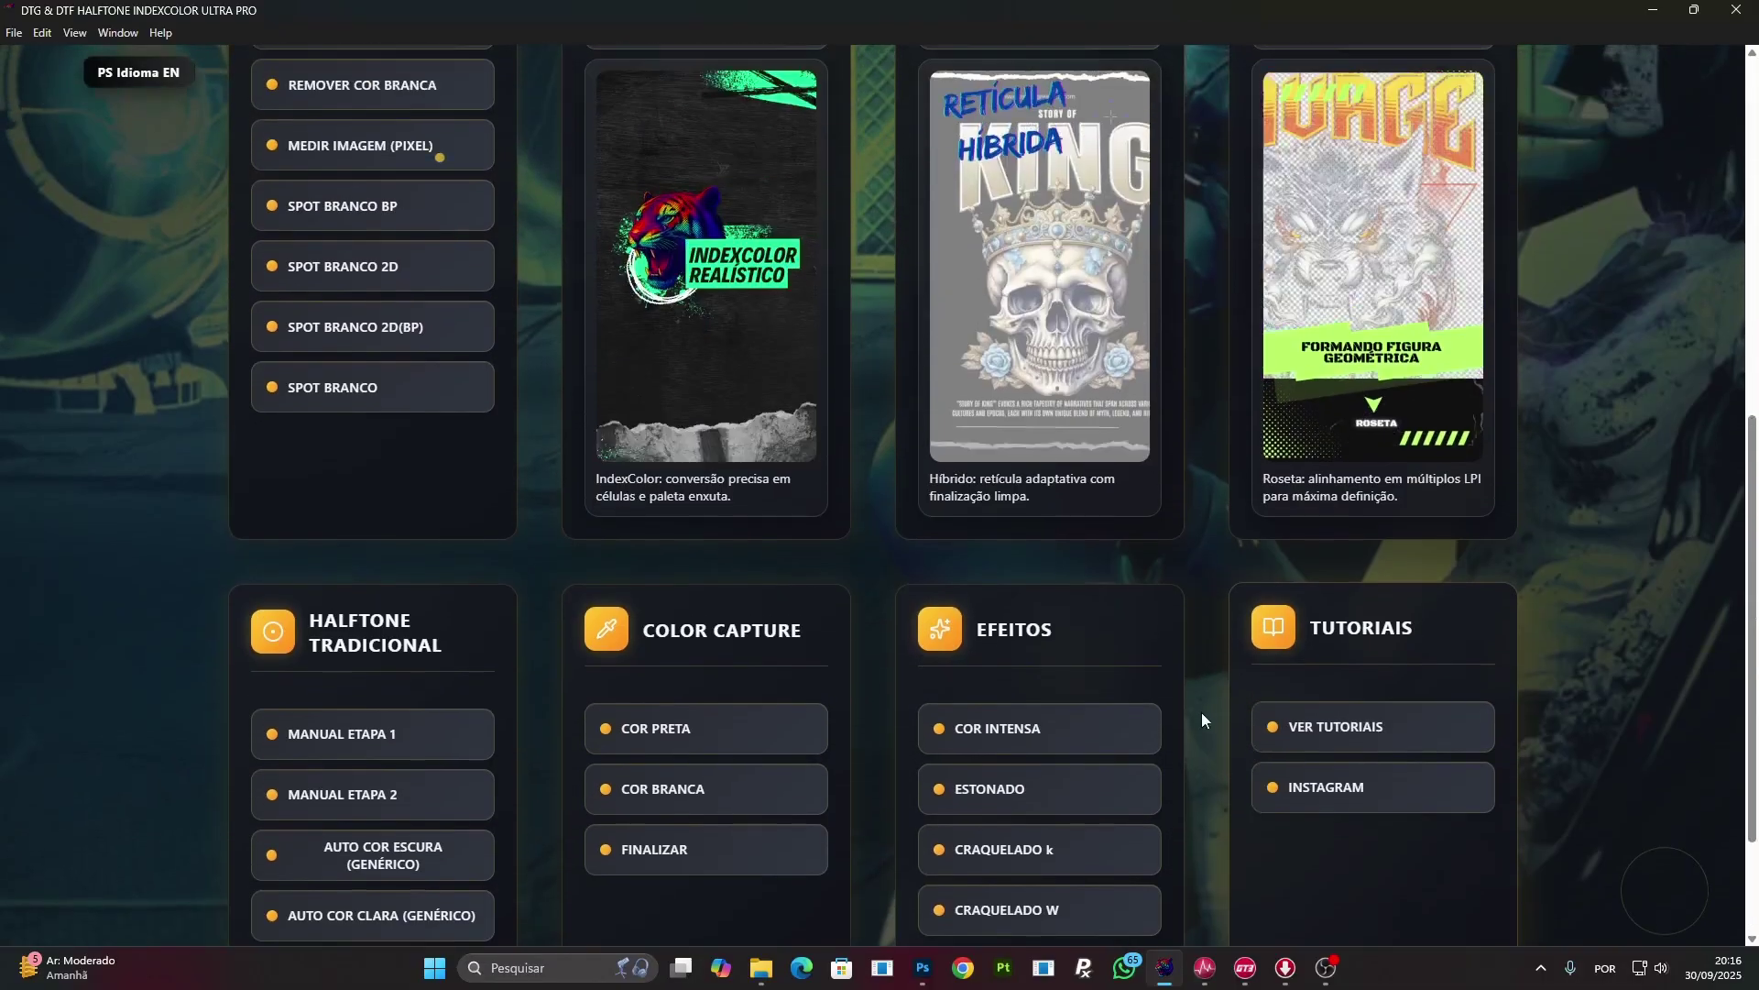
scroll(1223, 810, "up", 2)
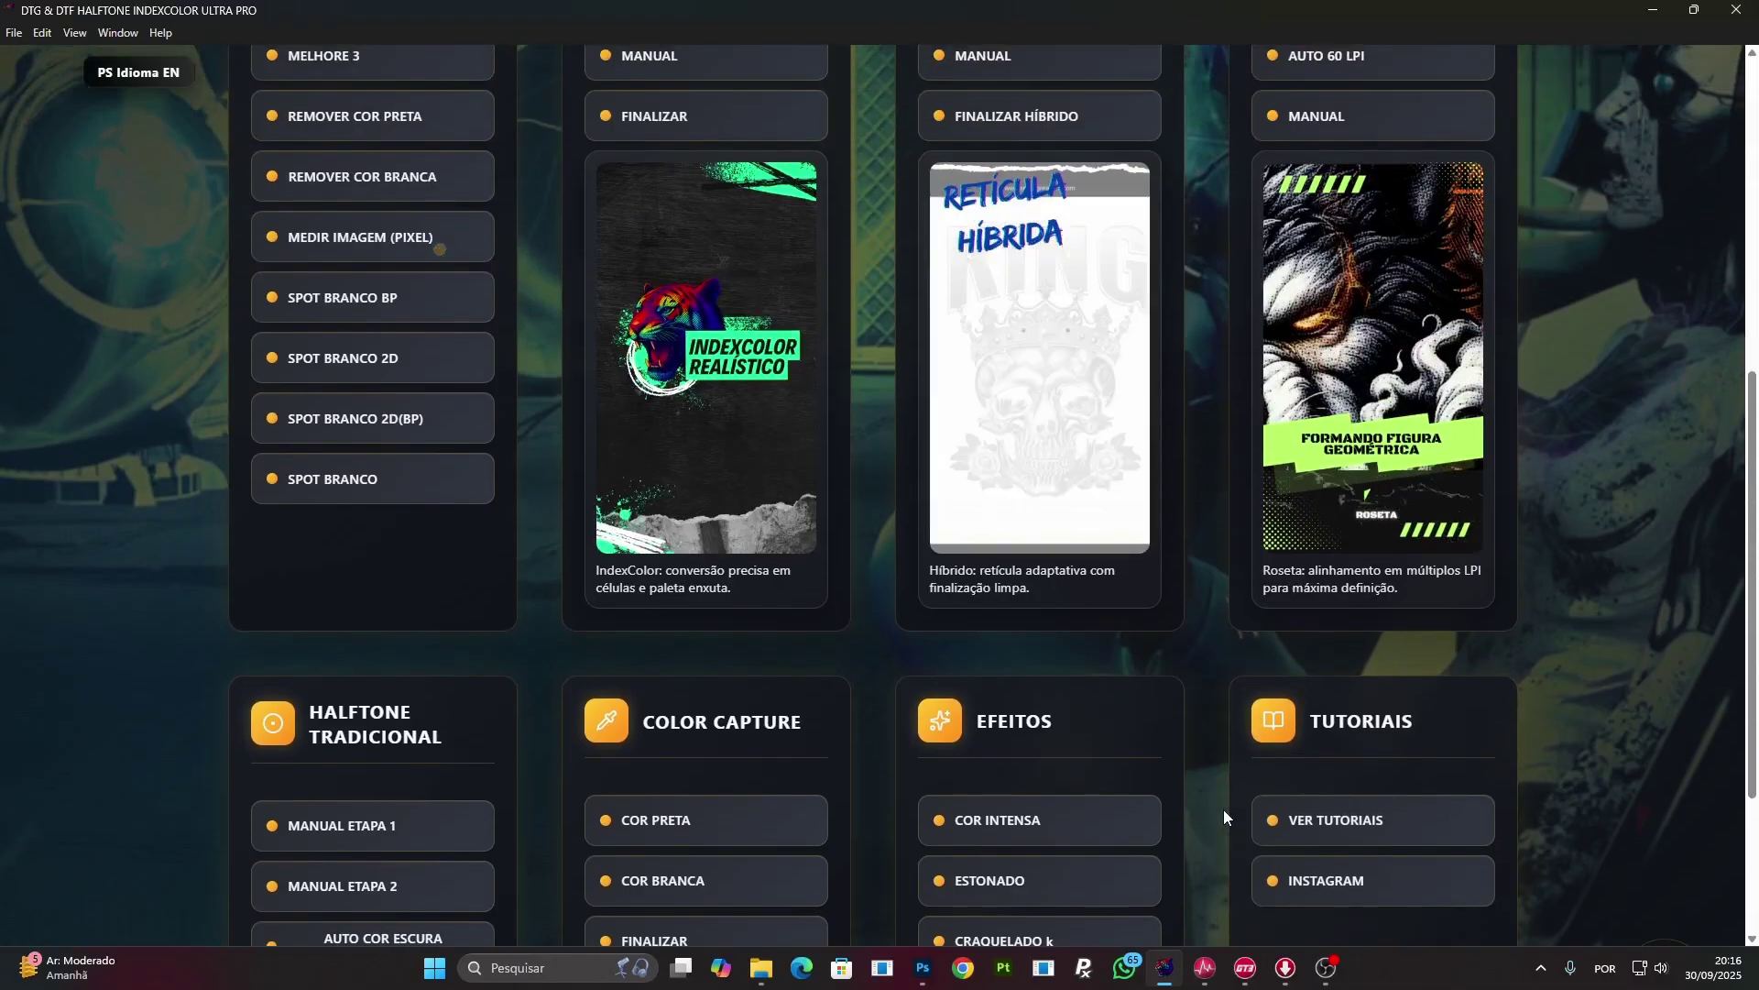
scroll(1347, 813, "down", 2)
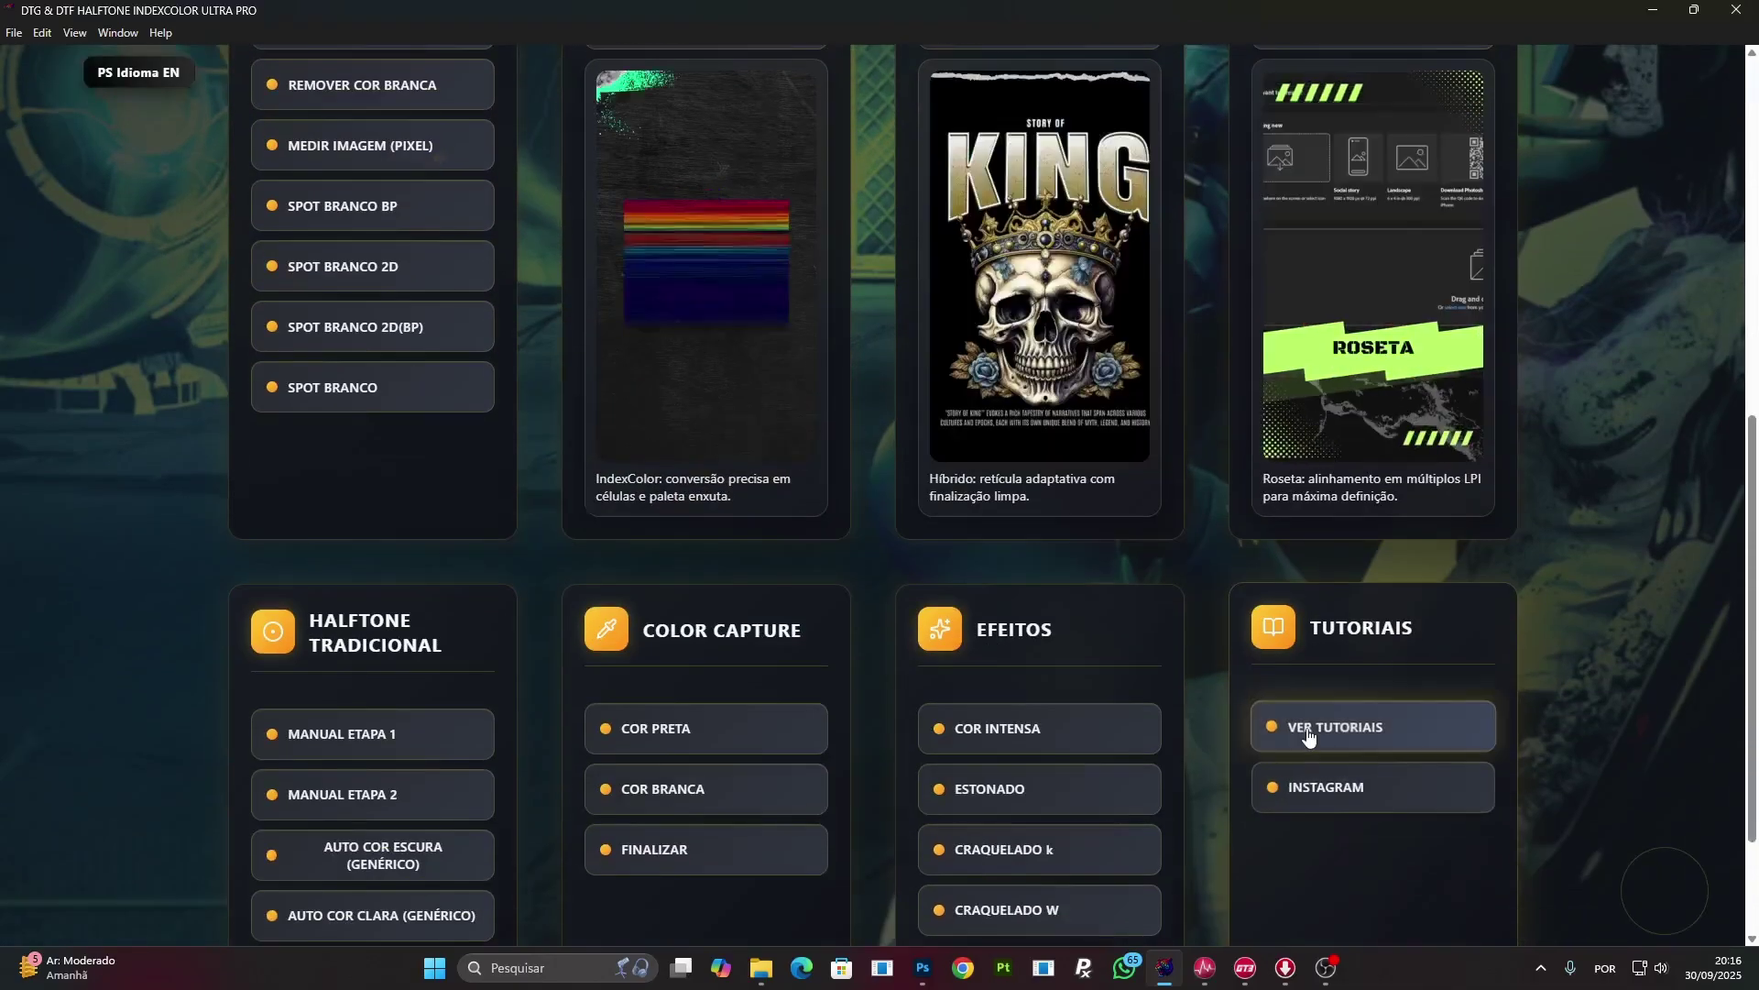
scroll(1129, 723, "up", 4)
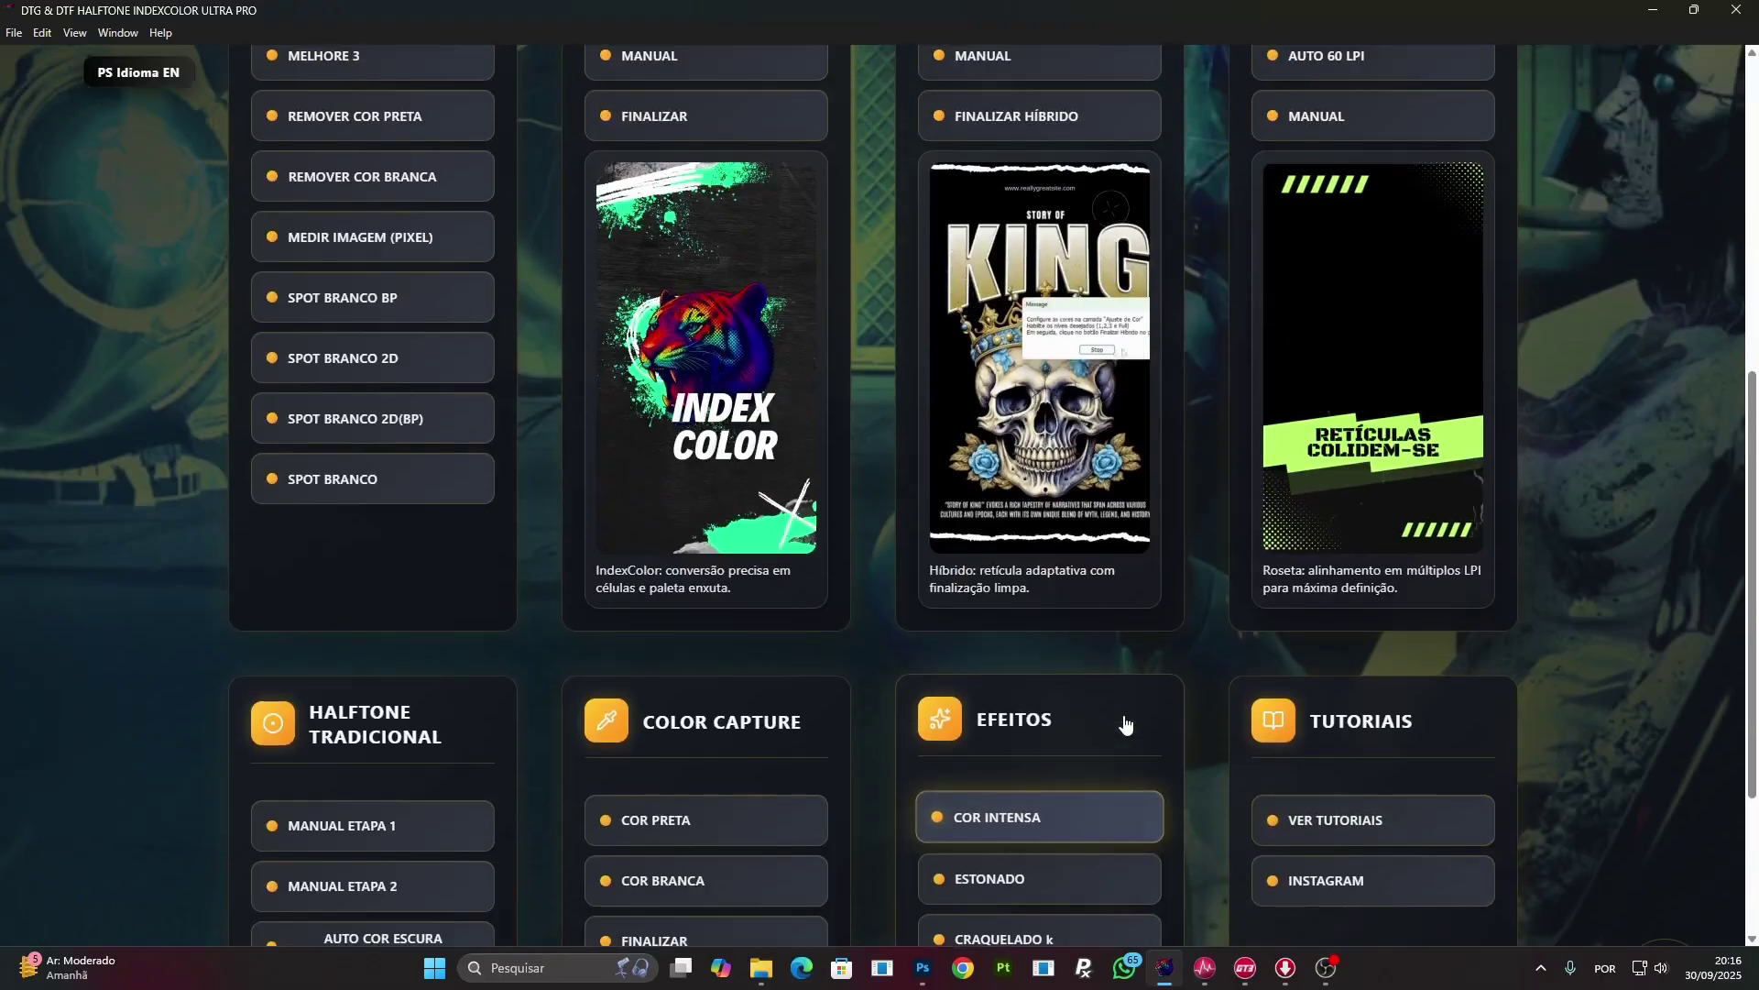
scroll(816, 618, "up", 2)
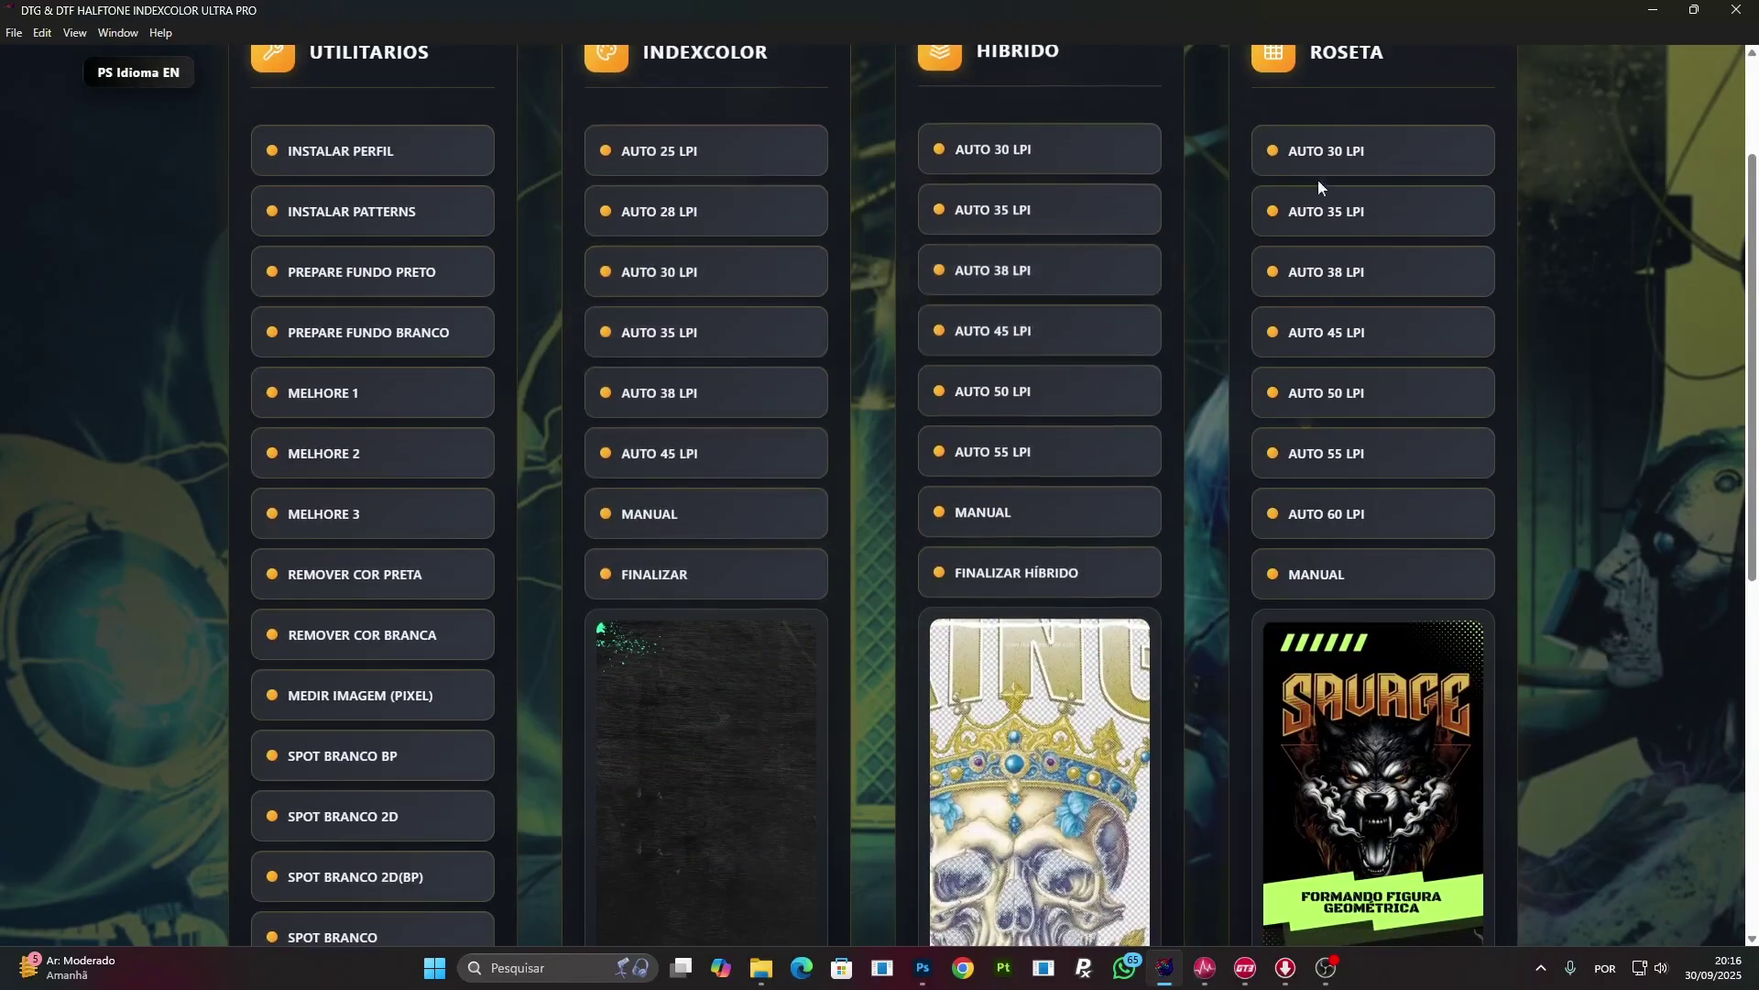
scroll(524, 497, "up", 2)
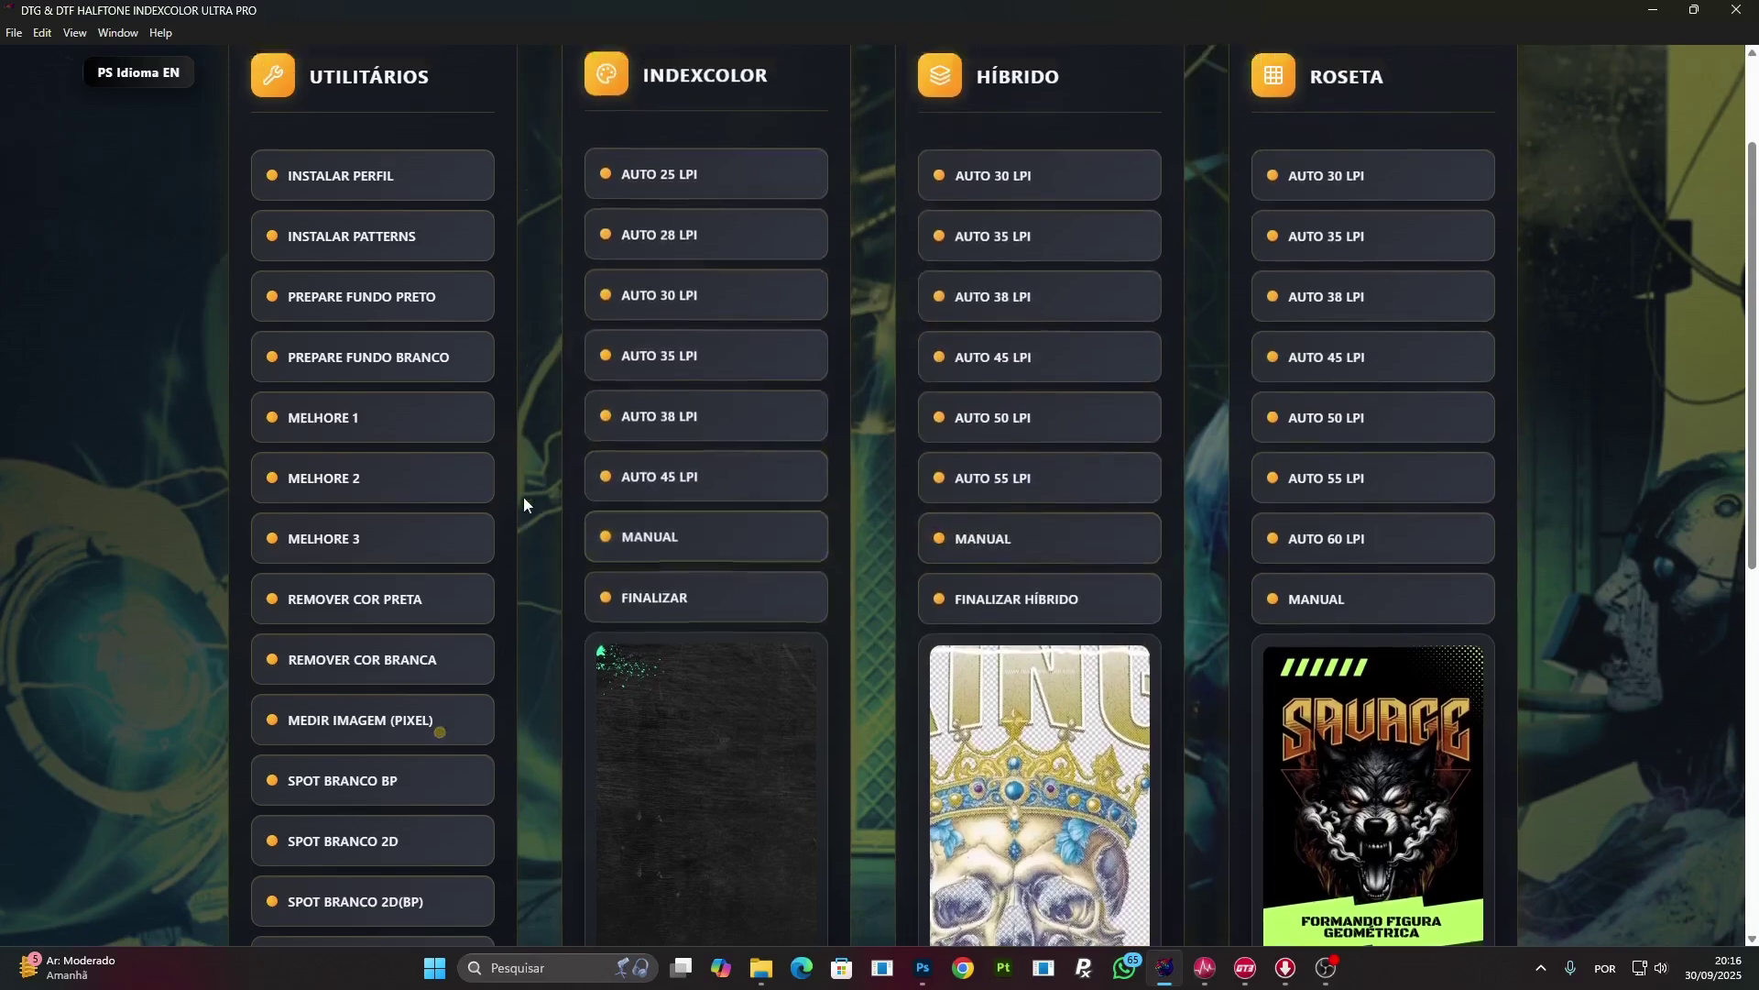